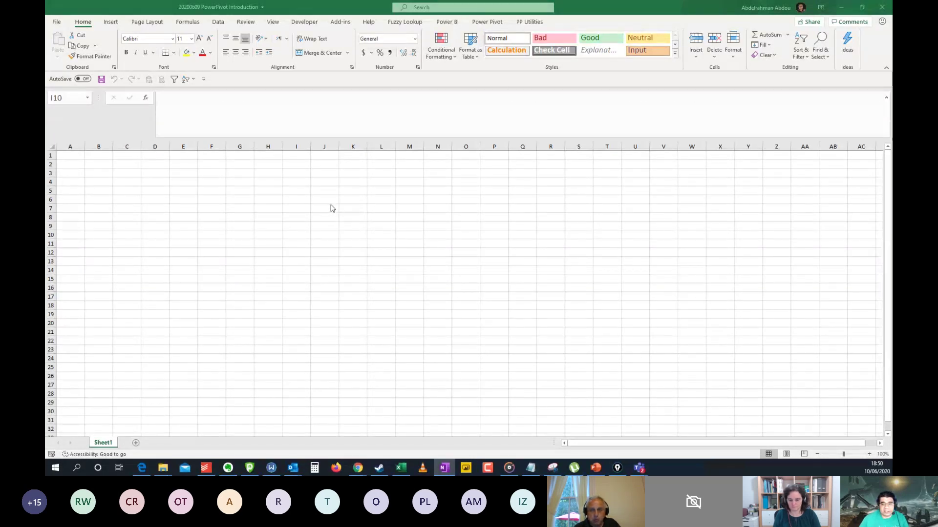
- Check in the COM add-ins list of the program options that Microsoft Power Pivot for Excel is enabled, and show the Power Pivot commands
left_click(691, 71)
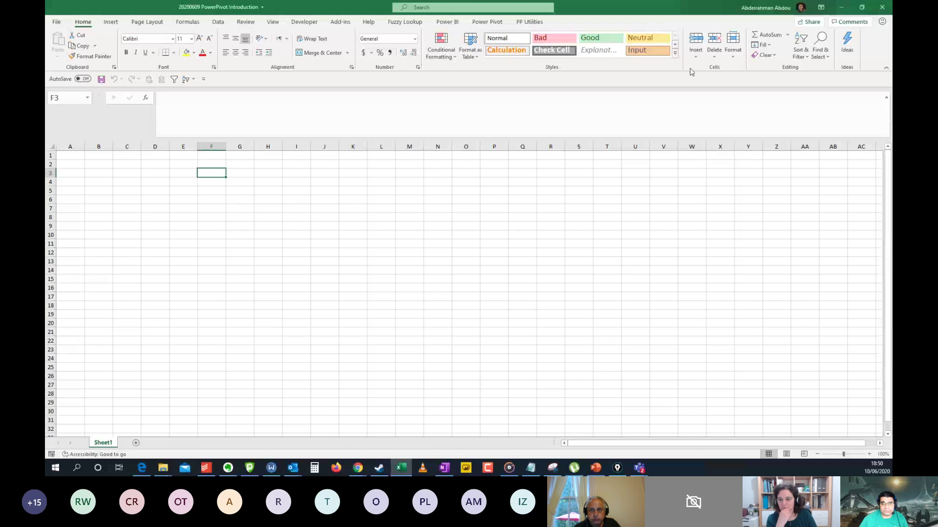
right_click(691, 70)
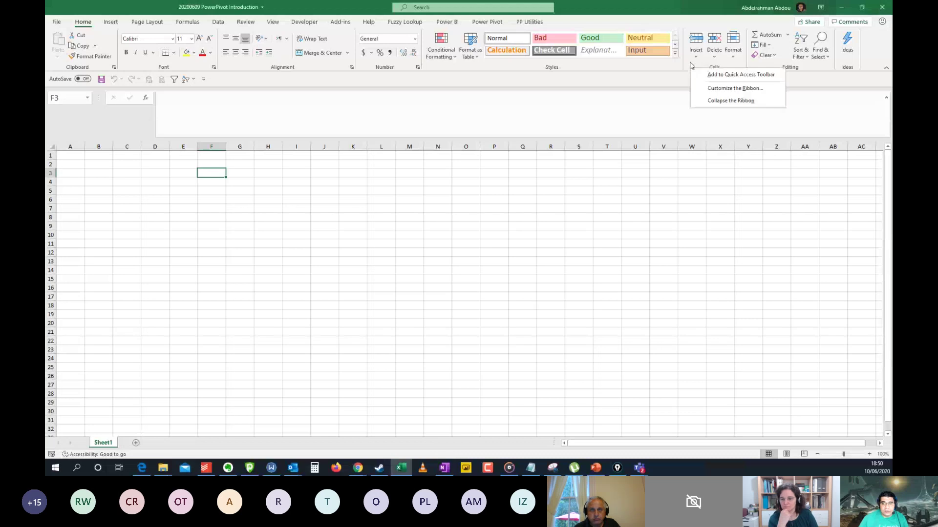
left_click(711, 92)
left_click(304, 223)
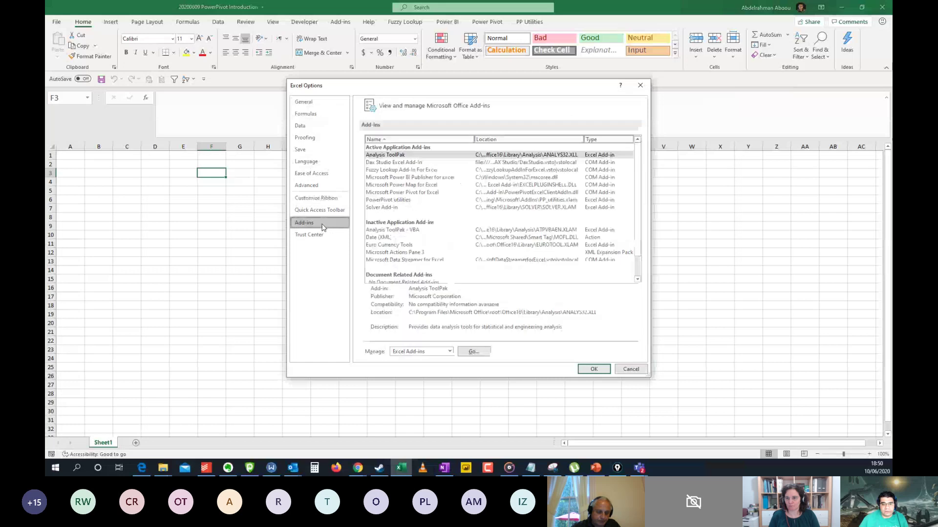
left_click(422, 351)
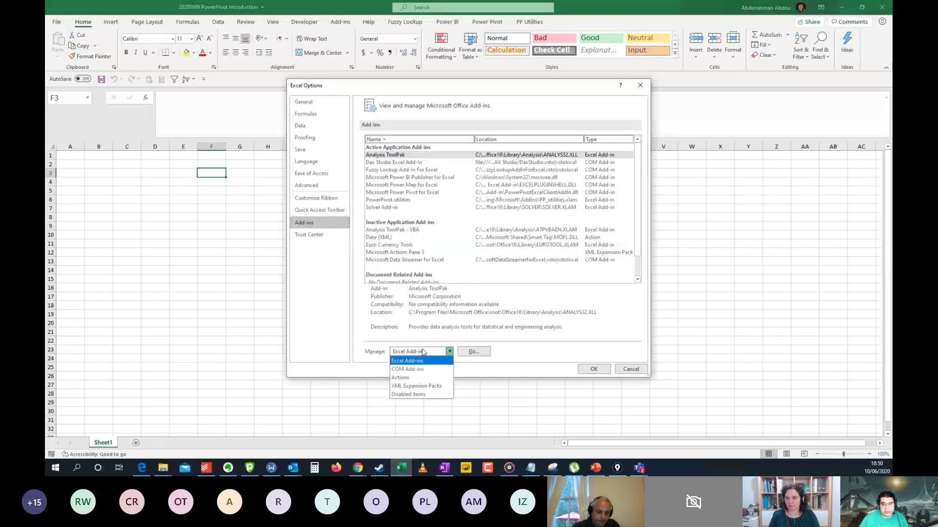
left_click(415, 369)
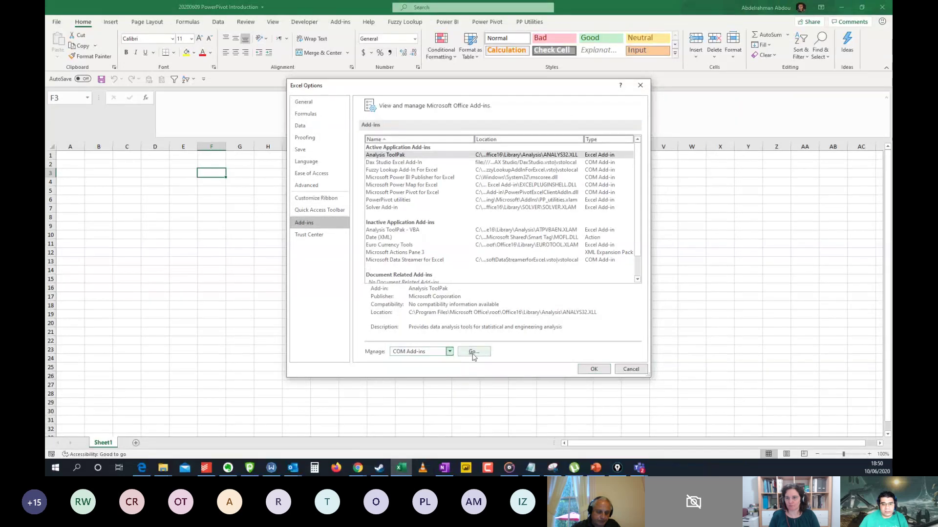
left_click(473, 352)
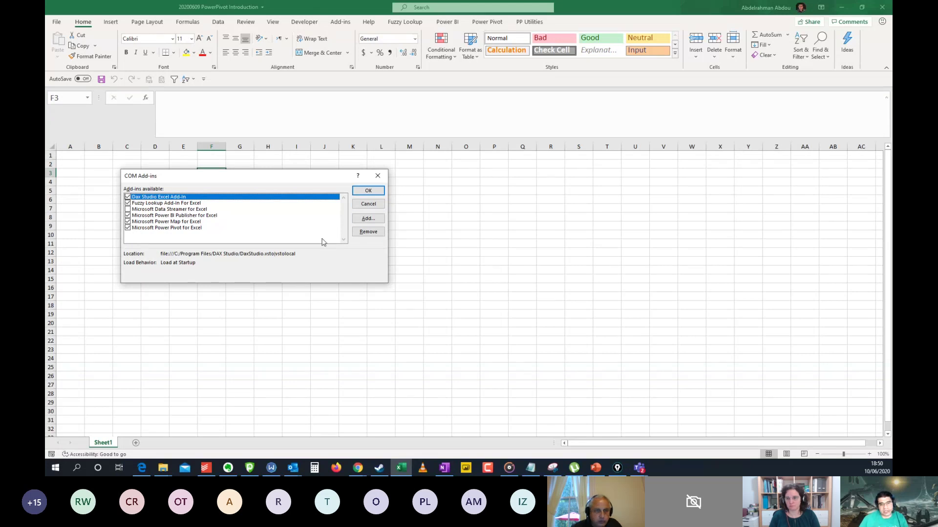
left_click(369, 193)
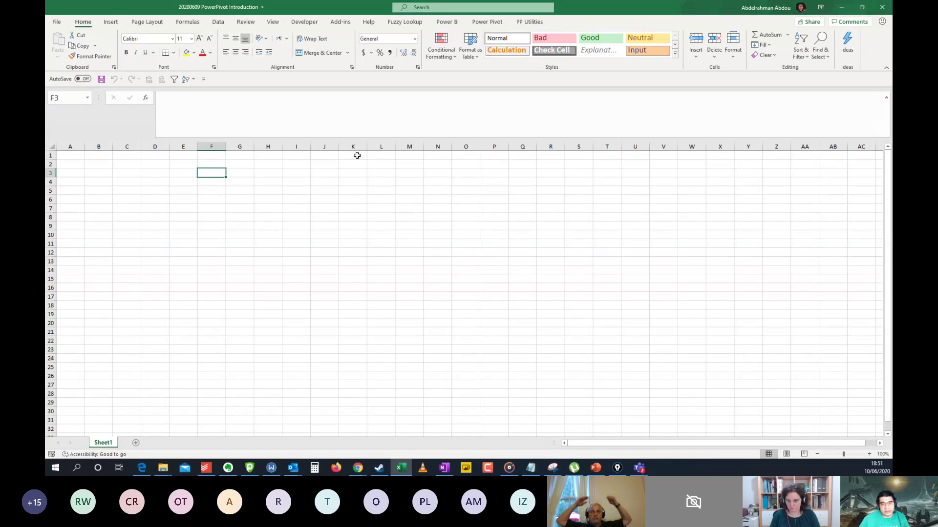
left_click(485, 24)
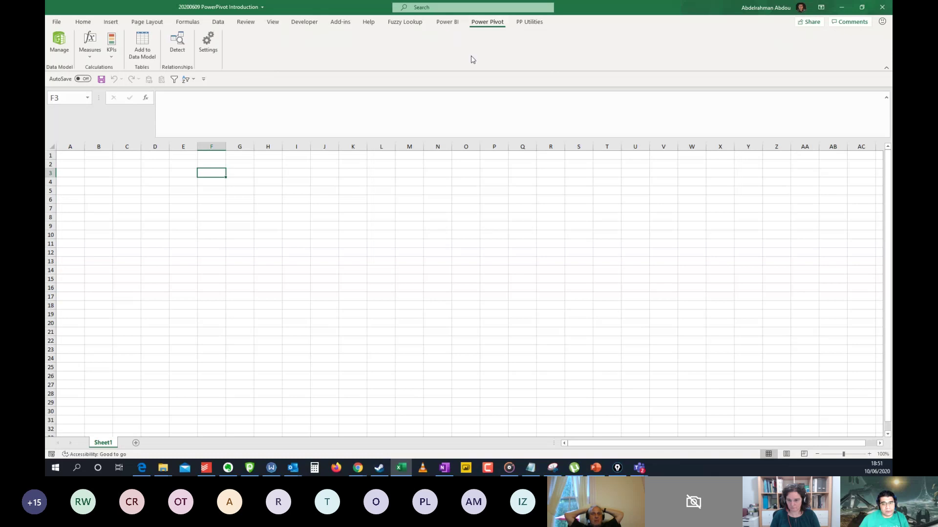
left_click(219, 23)
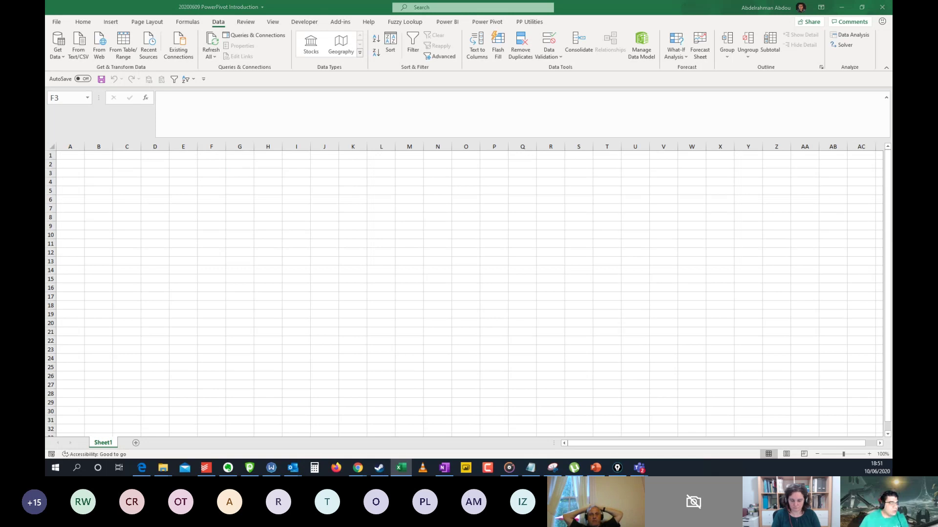
left_click(310, 207)
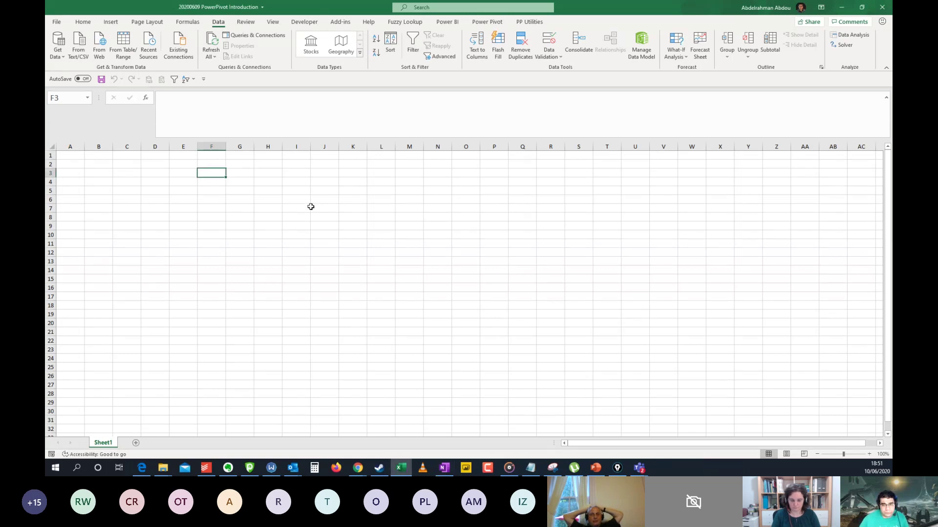
left_click(343, 188)
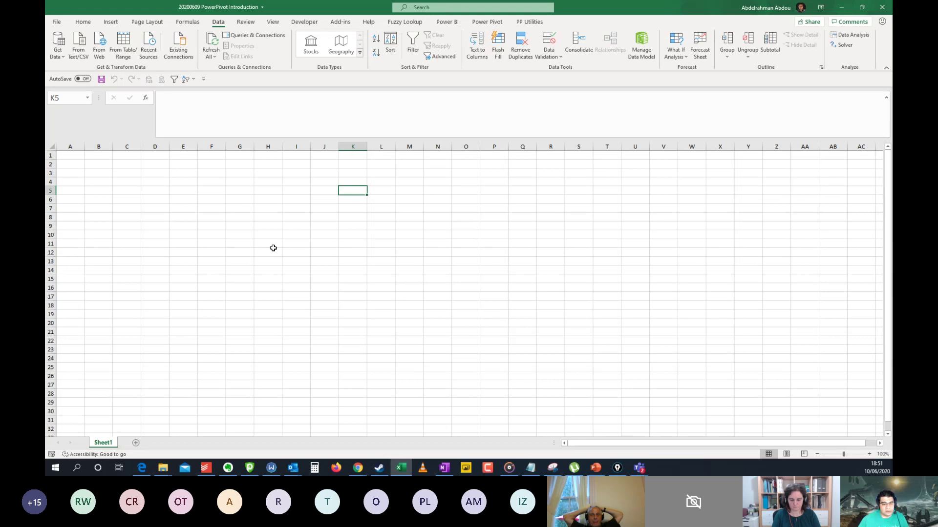
key("alt+Tab")
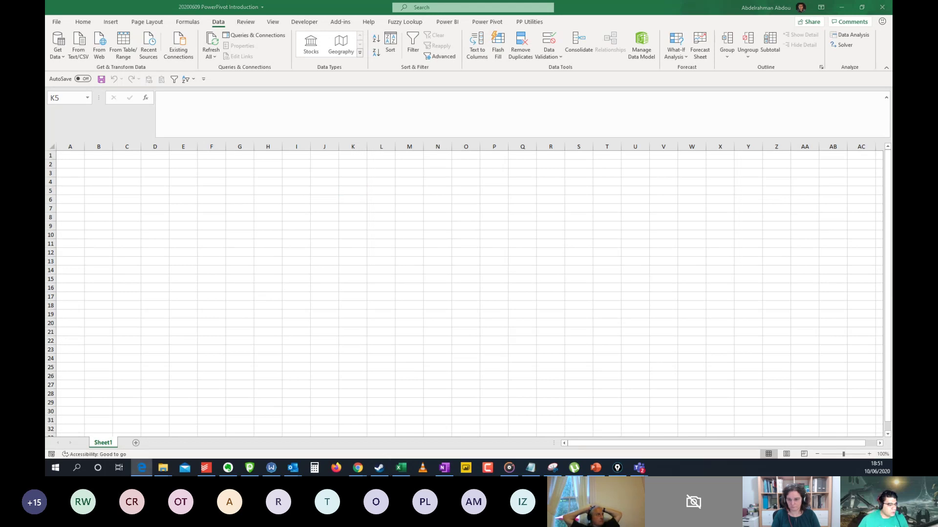
key("alt+Tab")
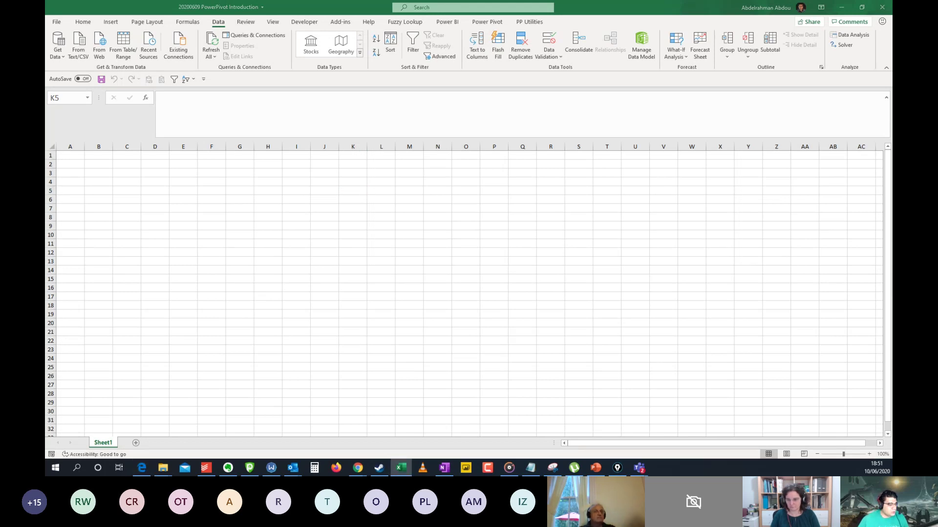
key("alt+Tab")
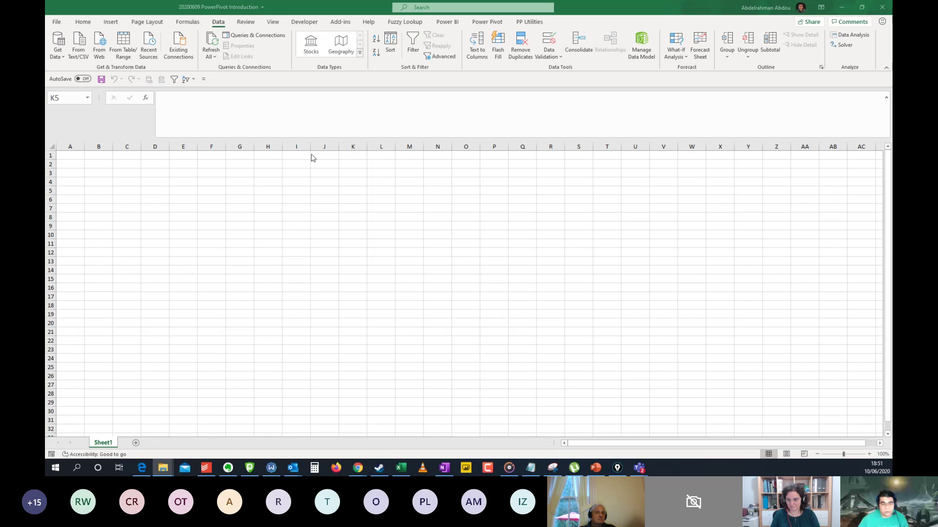
- Launch the Power Query Editor from the workbook's data import commands
left_click(231, 27)
left_click(60, 52)
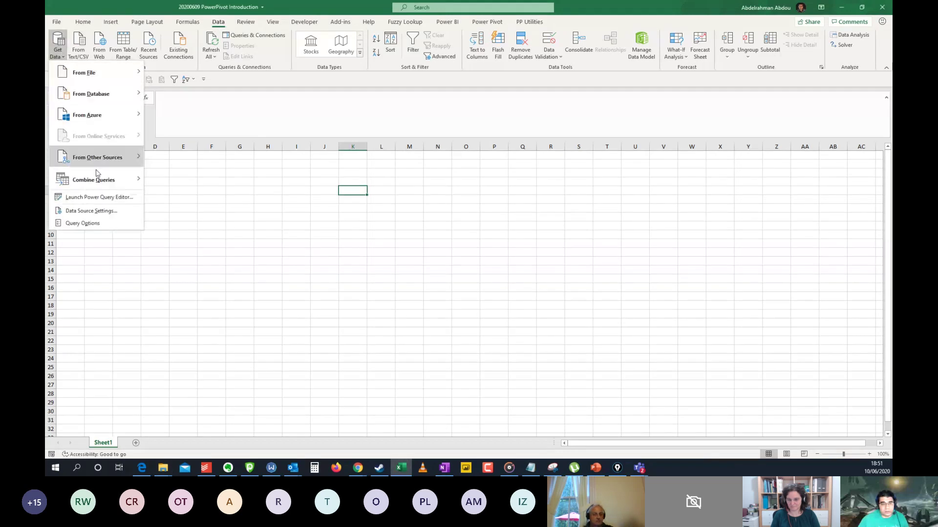
left_click(102, 197)
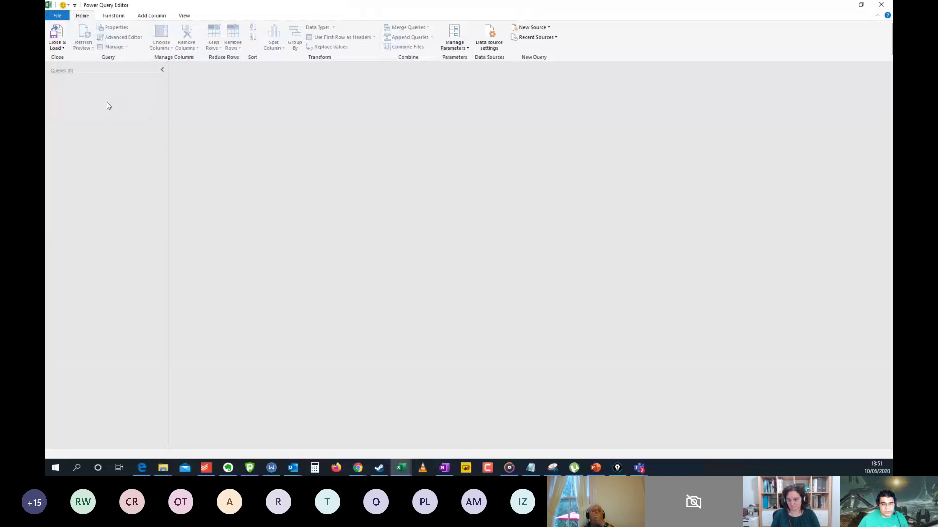
right_click(108, 105)
mouse_move(144, 121)
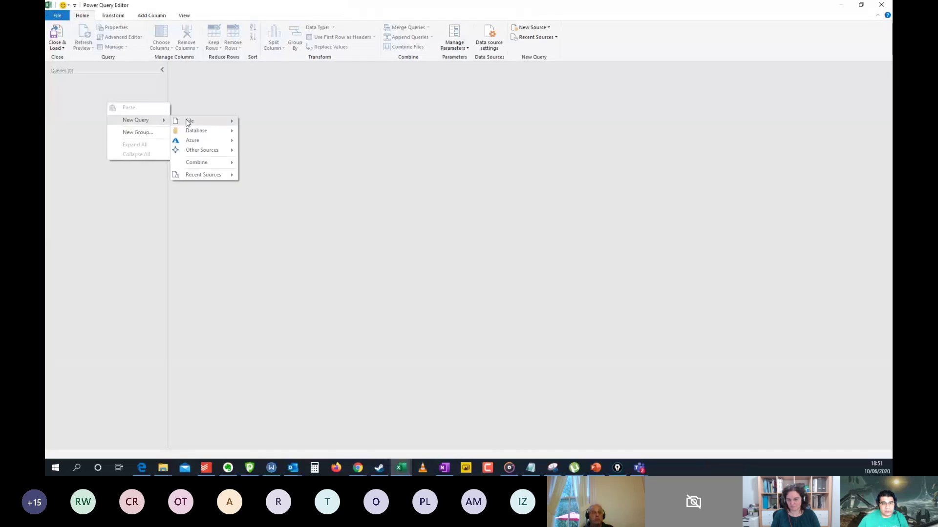
mouse_move(188, 123)
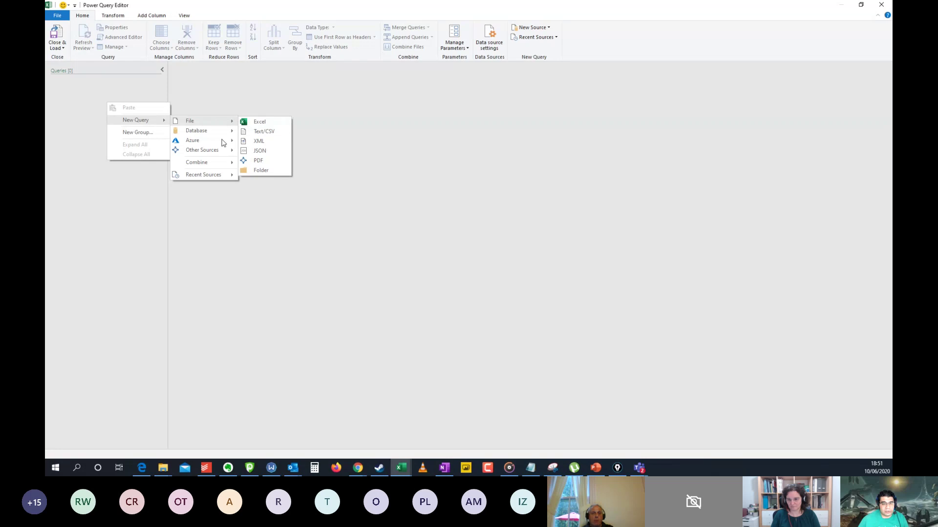
- Import Customers.csv from the desktop folder 20200609 Introduction to PowerPivot\Tables as a new Text/CSV query, keeping the comma delimiter and UTF-8 origin
mouse_move(224, 142)
key("alt+Tab")
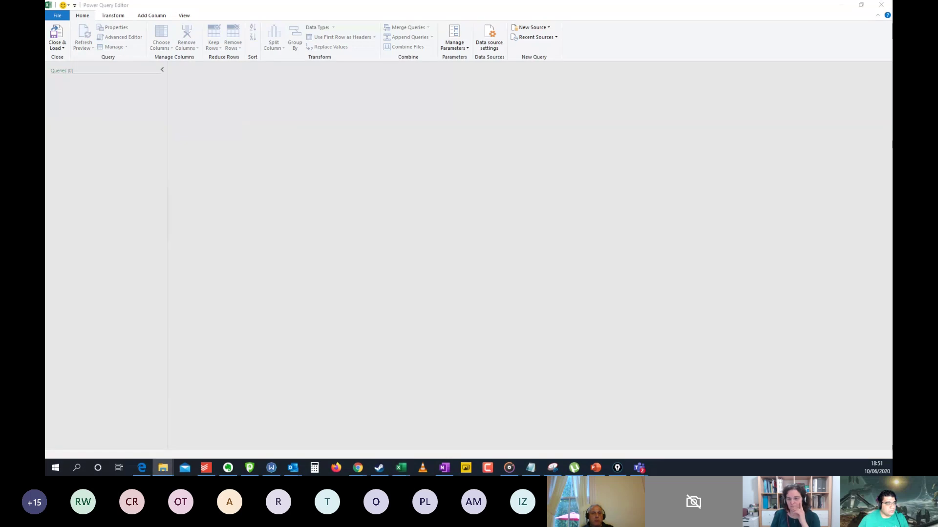
right_click(131, 104)
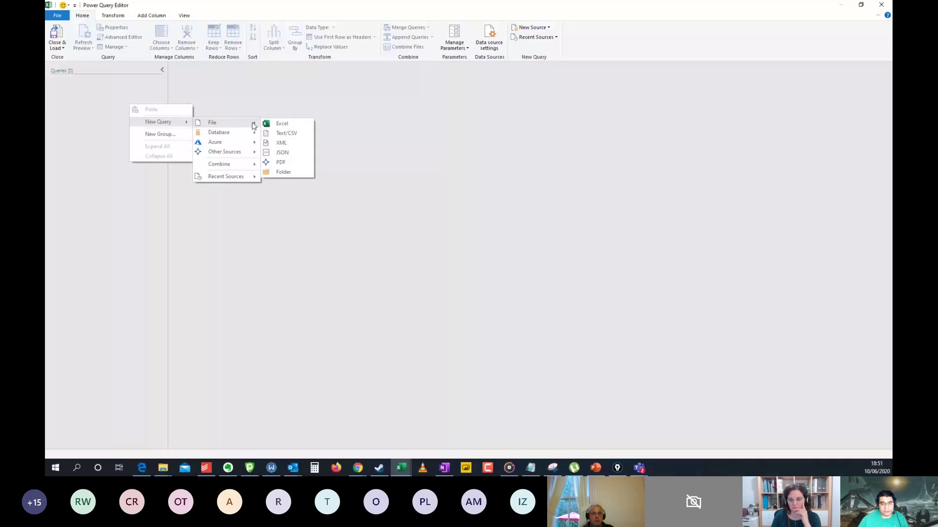
left_click(273, 131)
type("\"C:\\Users\\abdou\\Desktop\\20200609 Introduction to PowerPivot\\Tables\\Customers.csv\"")
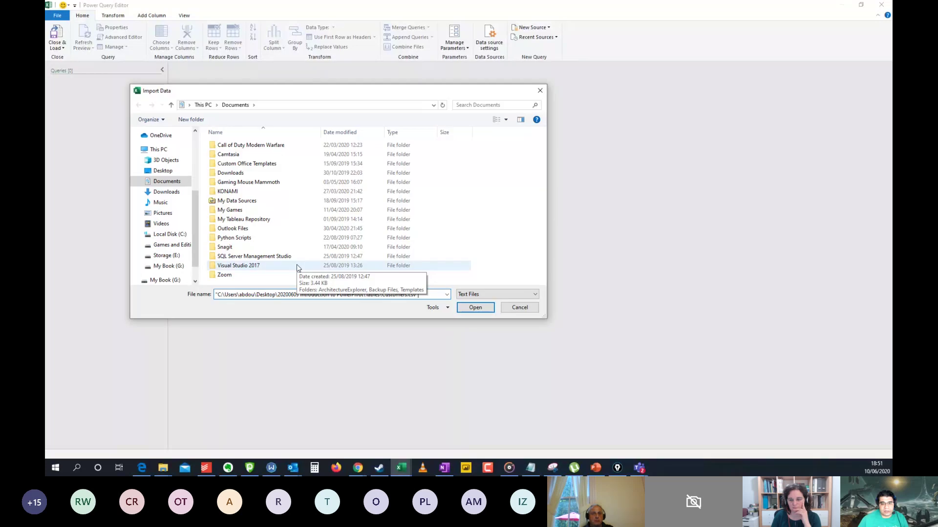
left_click(476, 311)
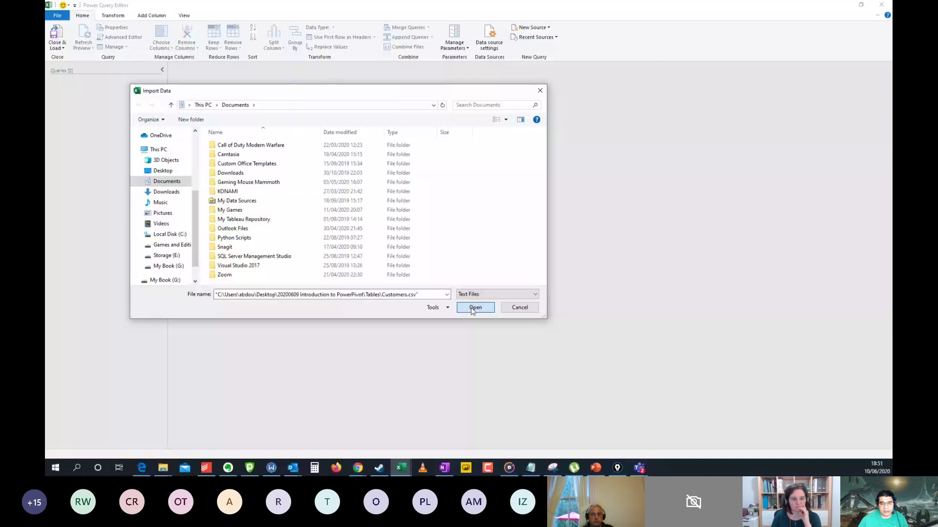
left_click(472, 308)
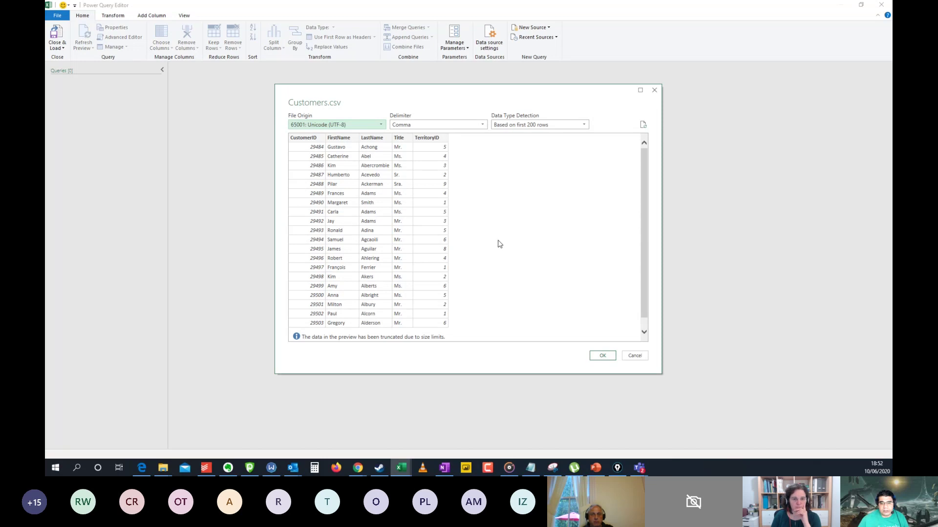
scroll(508, 269, "down", 1)
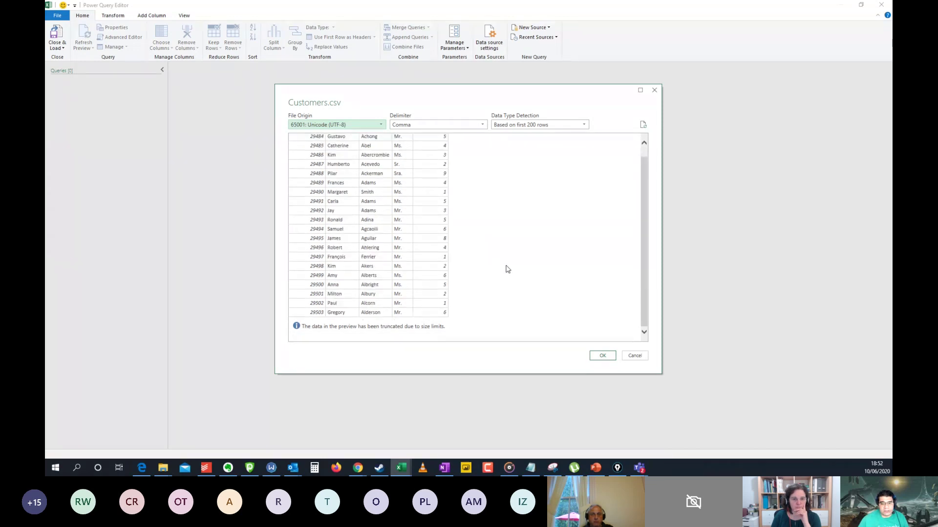
left_click(602, 360)
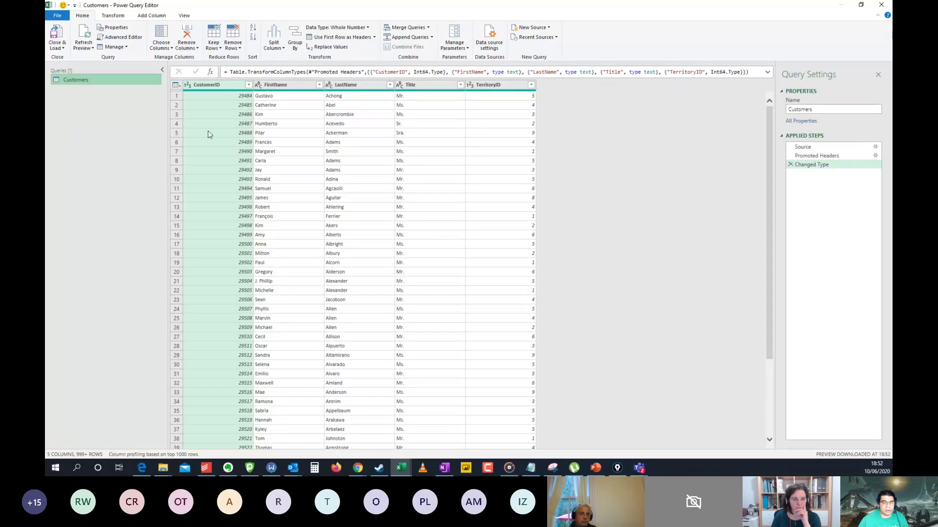
- Change the CustomerID column's data type to Text, replacing the current type conversion
left_click(430, 179)
left_click(229, 160)
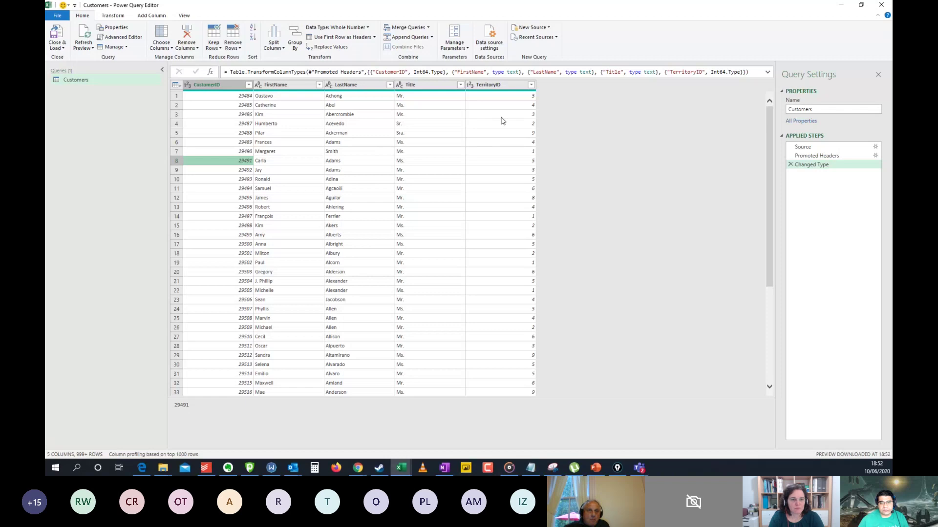
left_click(215, 91)
left_click(337, 28)
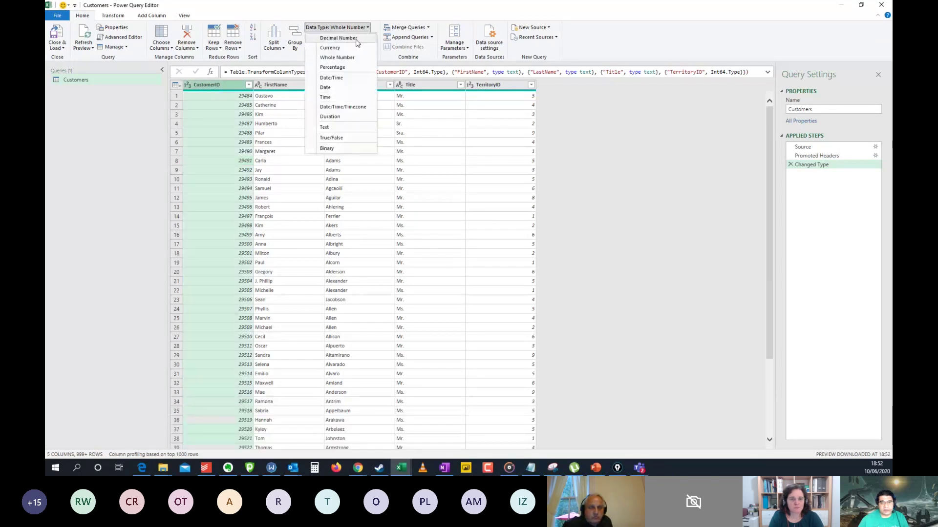
left_click(347, 126)
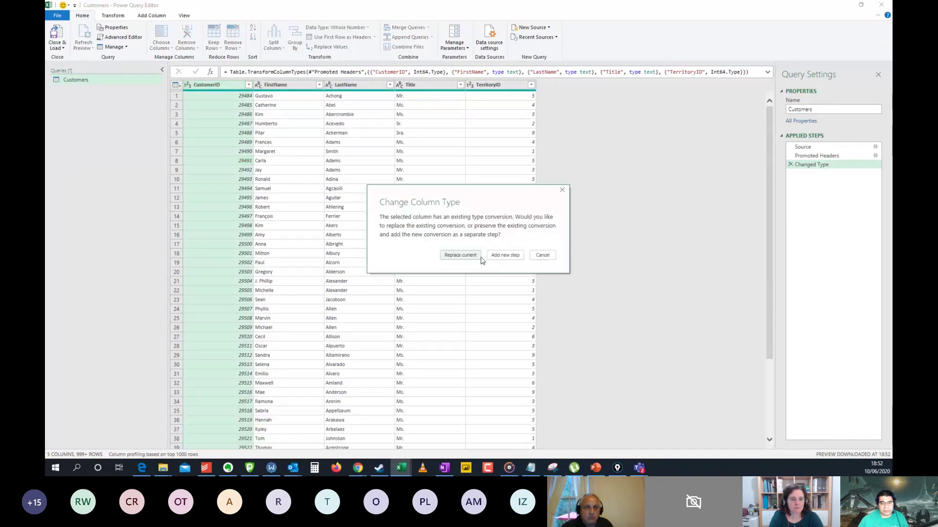
left_click(460, 256)
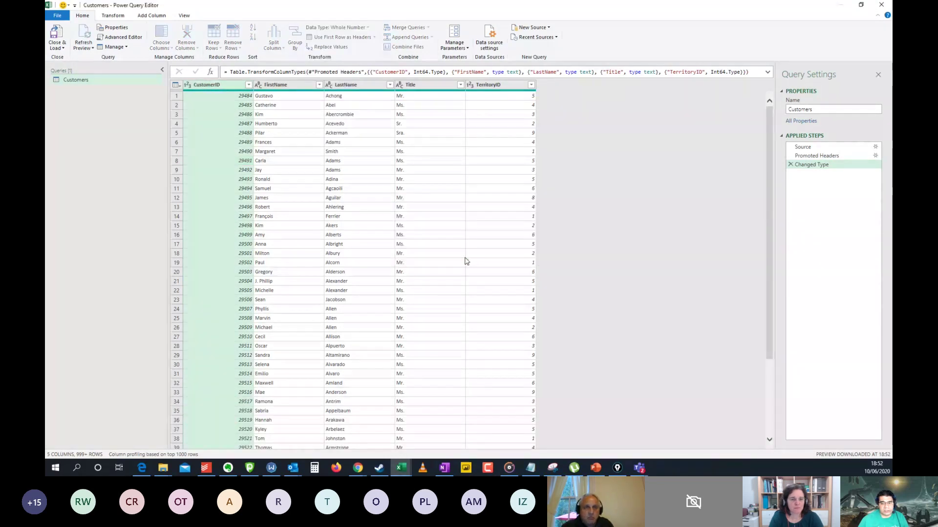
- Change the TerritoryID column's data type to Text, replacing the current type conversion
left_click(498, 133)
left_click(509, 85)
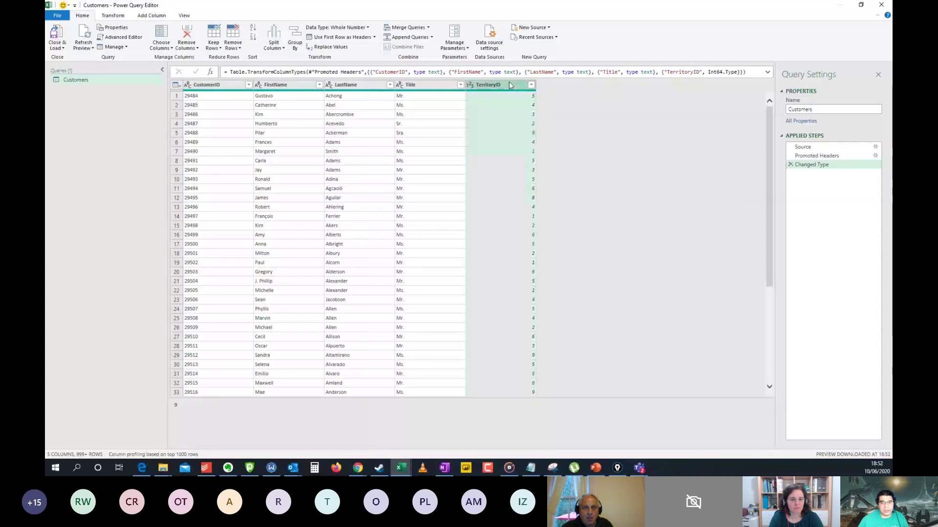
left_click(337, 27)
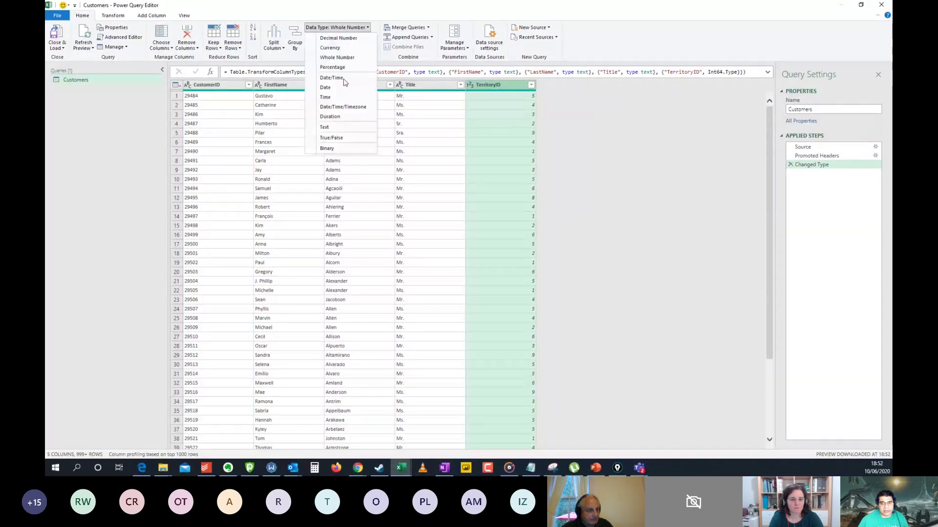
left_click(337, 126)
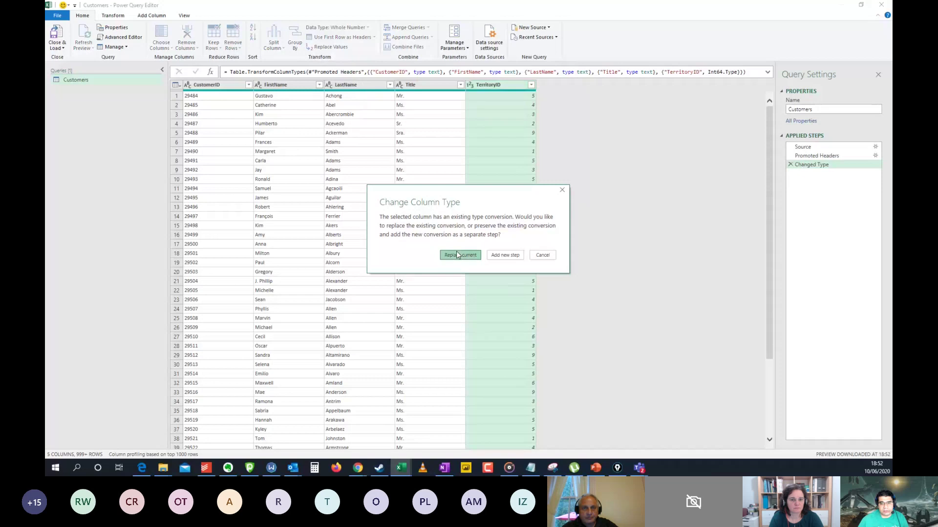
left_click(456, 251)
left_click(340, 191)
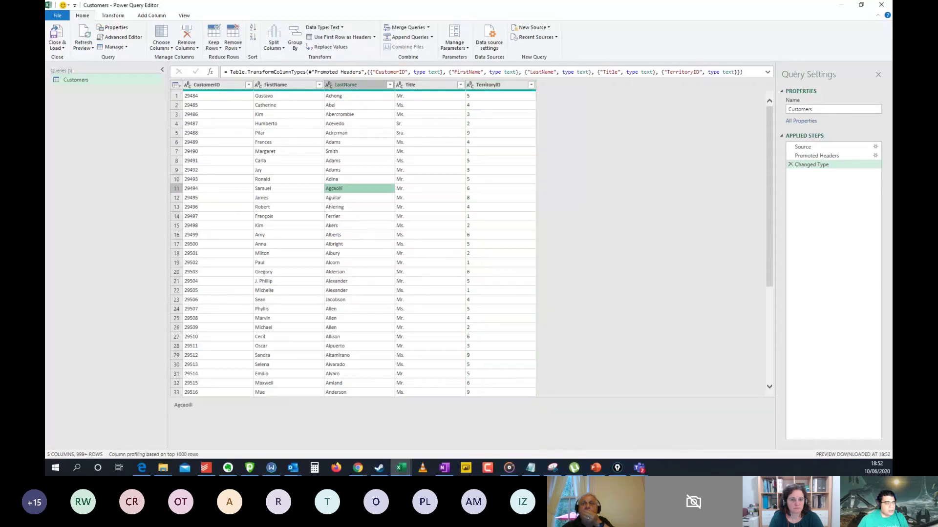
- Import Products.csv from the Tables folder as a new Text/CSV query, keeping the comma delimiter and UTF-8 origin
right_click(111, 95)
mouse_move(138, 112)
mouse_move(198, 112)
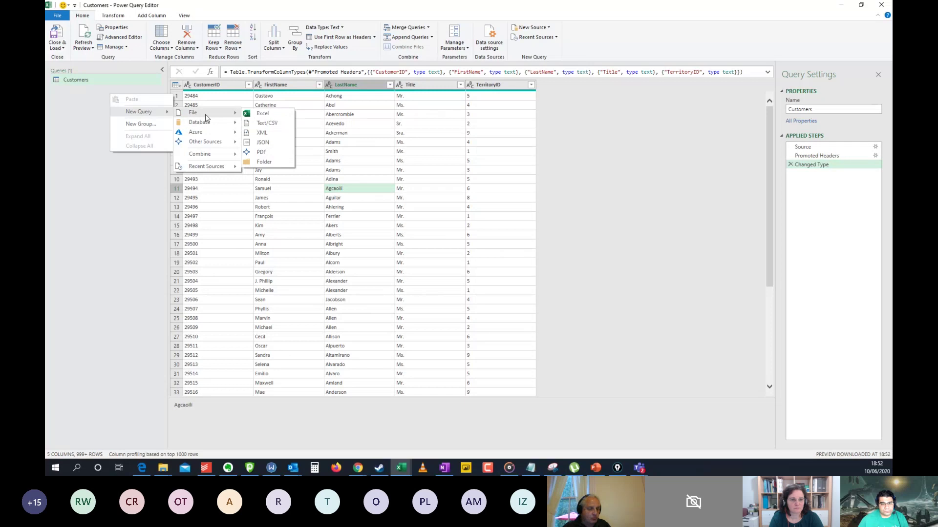
left_click(259, 123)
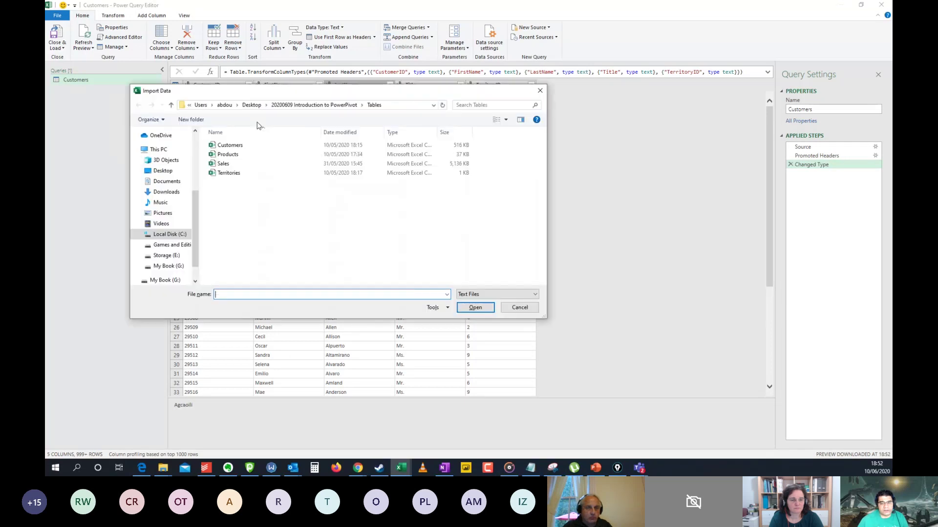
key("Return")
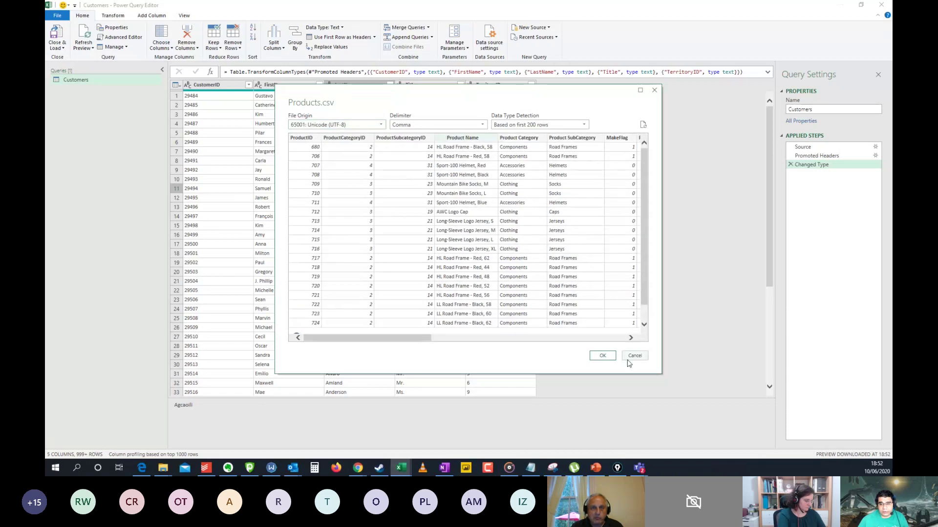
left_click(603, 357)
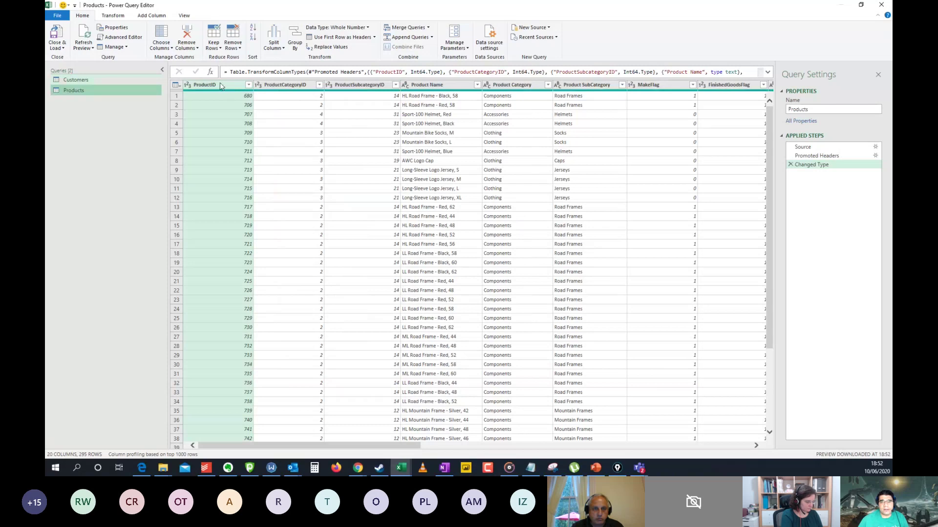
- Change the ProductID column's data type to Text in the Products query, replacing the current type conversion
left_click(341, 27)
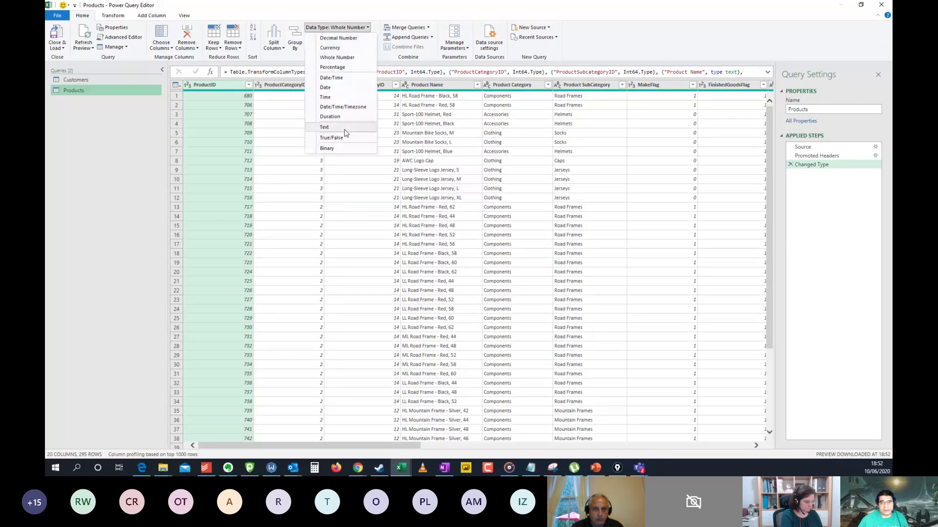
left_click(342, 128)
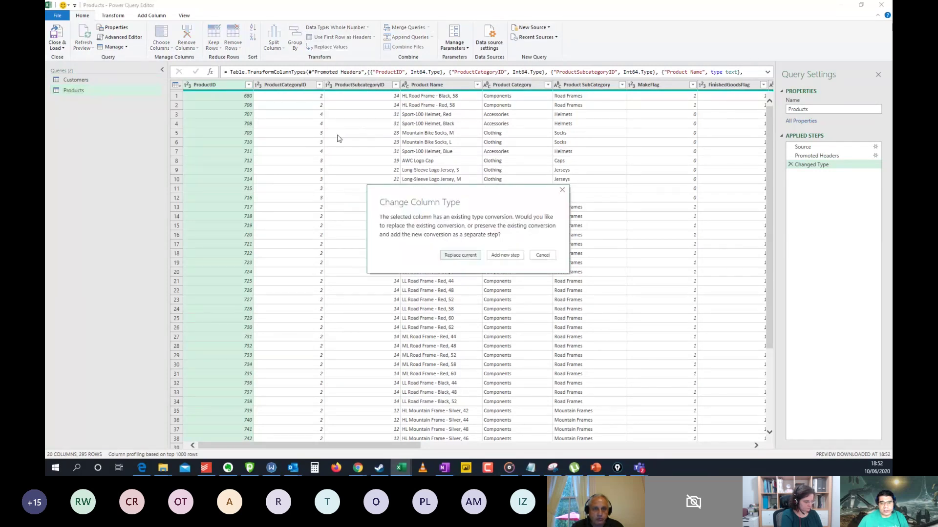
left_click(459, 256)
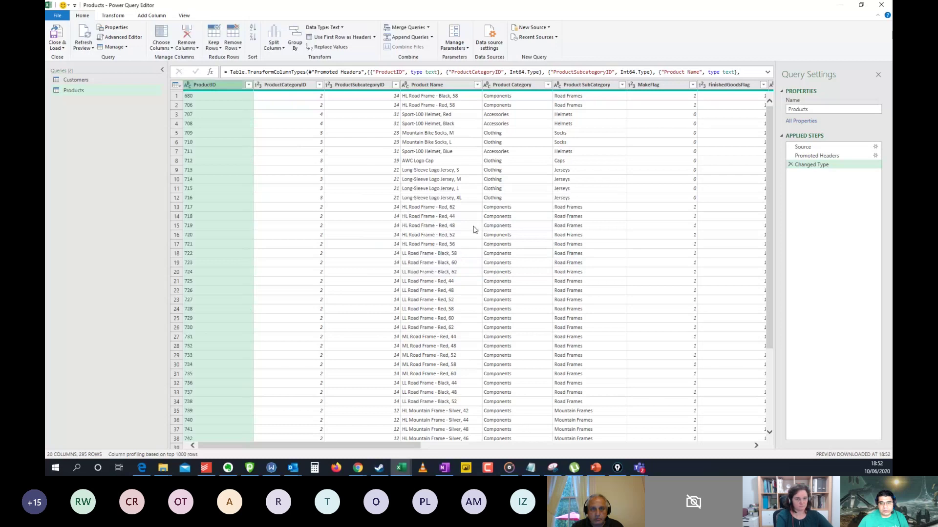
- Change the ProductCategoryID and ProductSubcategoryID columns' data type to Text together, replacing the current type conversion
left_click(337, 86, "ctrl")
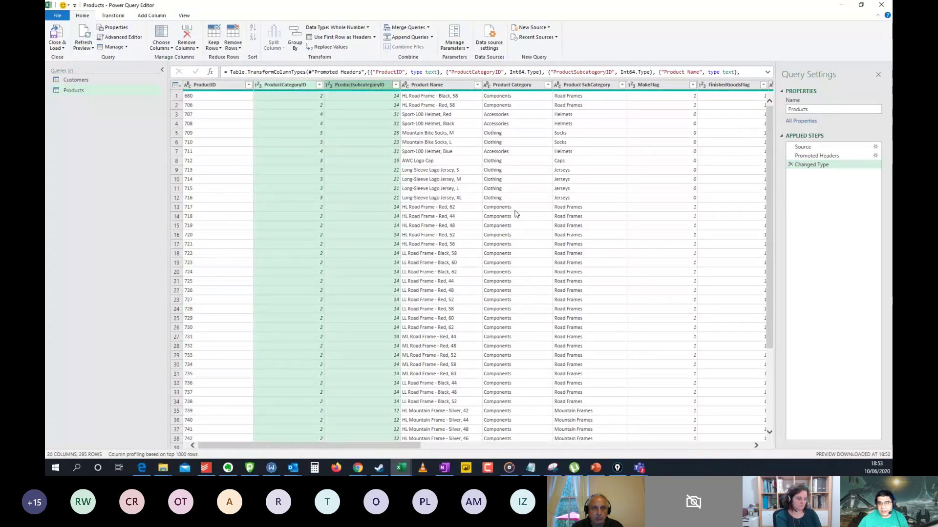
left_click_drag(421, 445, 364, 425)
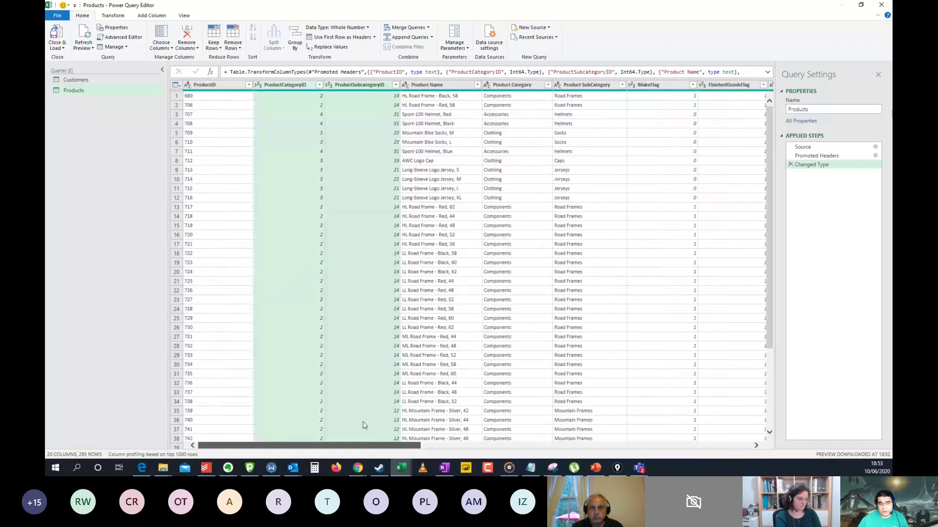
left_click(337, 27)
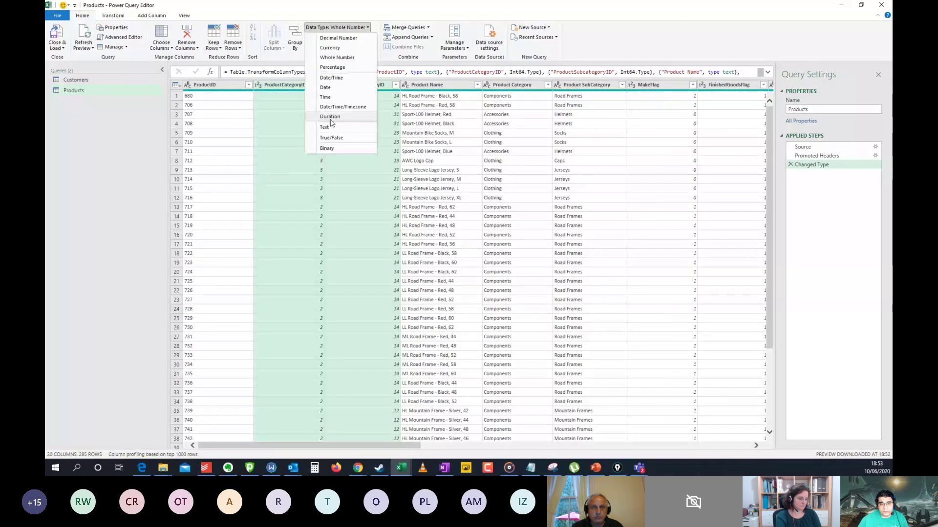
left_click(333, 120)
left_click(459, 255)
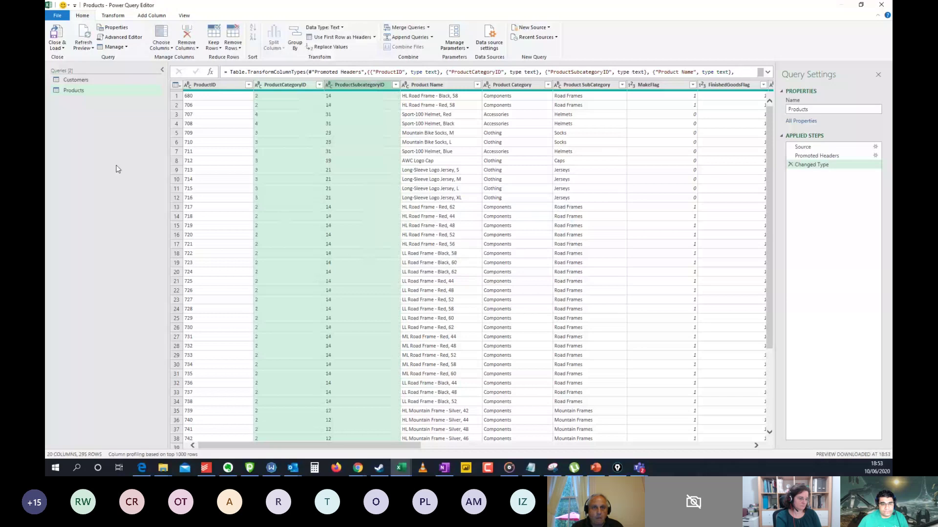
left_click(242, 142)
left_click(359, 134)
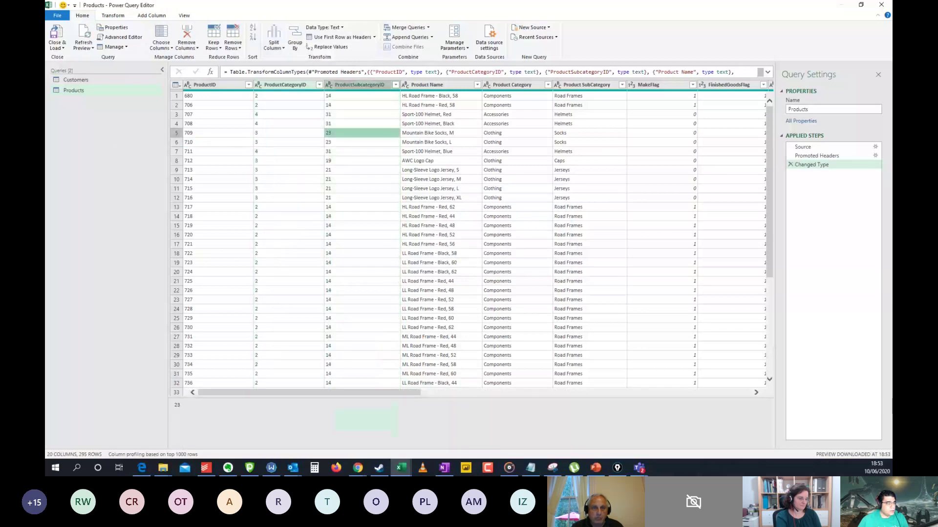
- Import Sales.csv as a new Text/CSV query, keeping the comma delimiter and UTF-8 origin
left_click(163, 468)
right_click(100, 114)
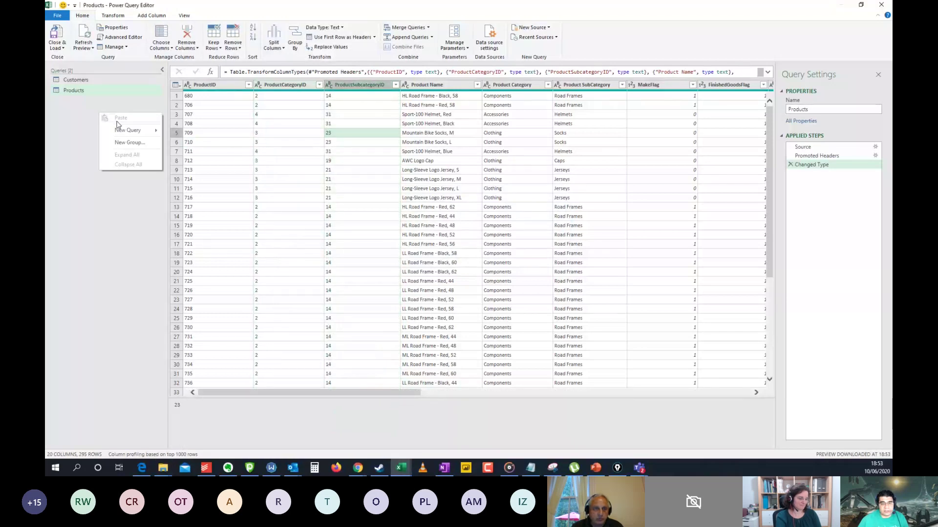
mouse_move(128, 130)
mouse_move(194, 132)
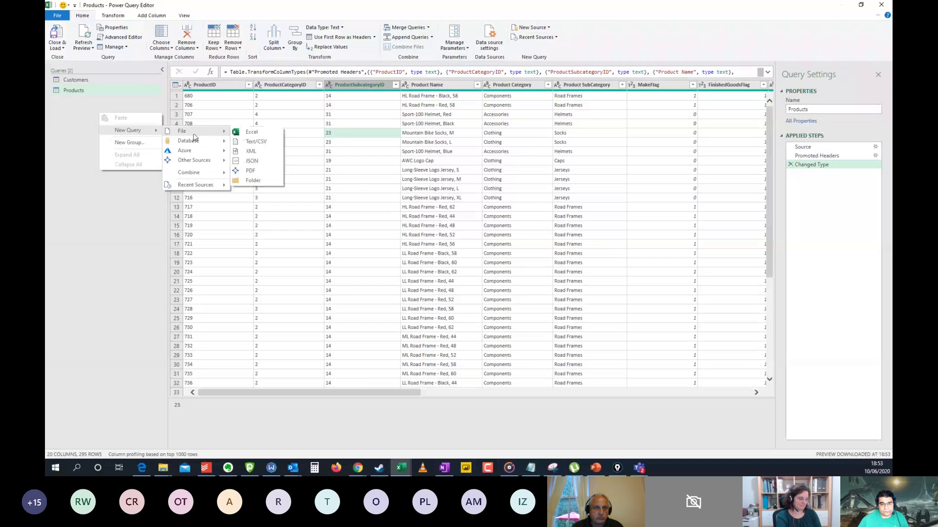
left_click(255, 141)
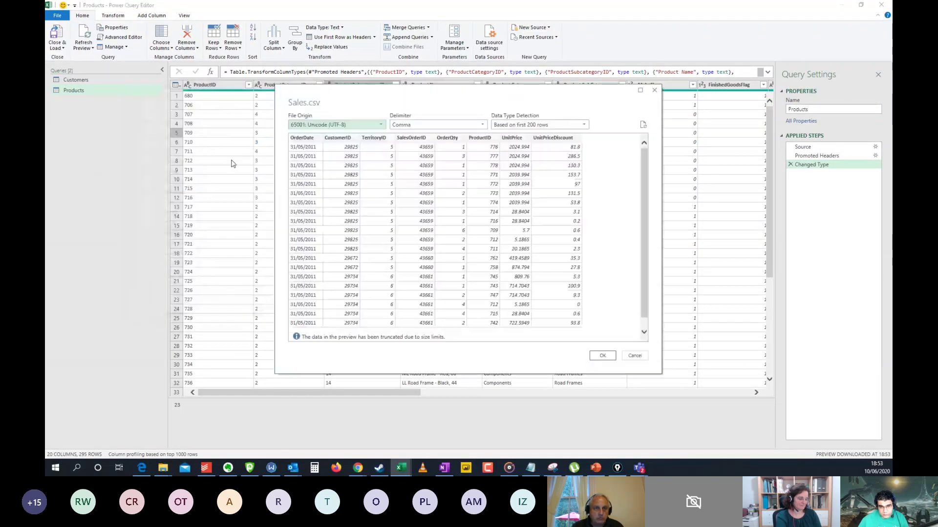
left_click(600, 357)
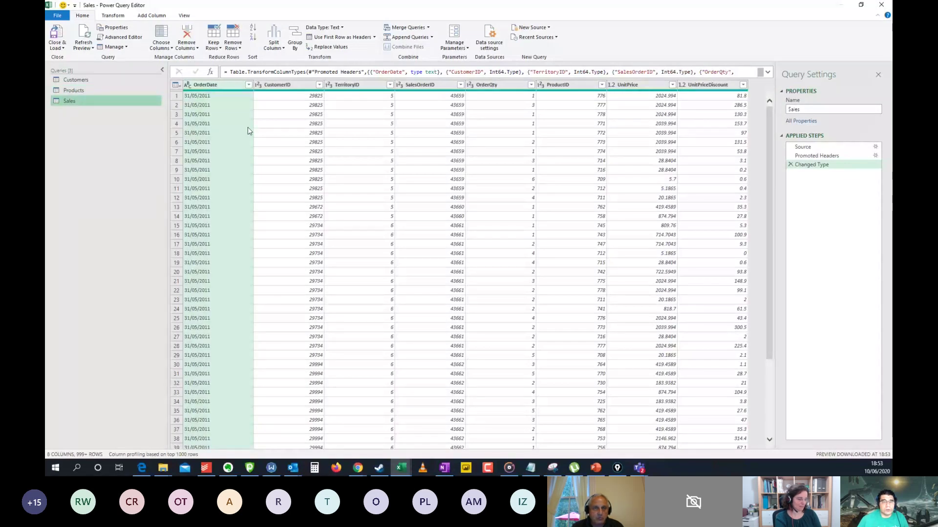
- Change the CustomerID, TerritoryID, SalesOrderID and ProductID columns of the Sales query to Text, replacing the current type conversion
left_click(303, 88)
left_click(364, 88, "shift")
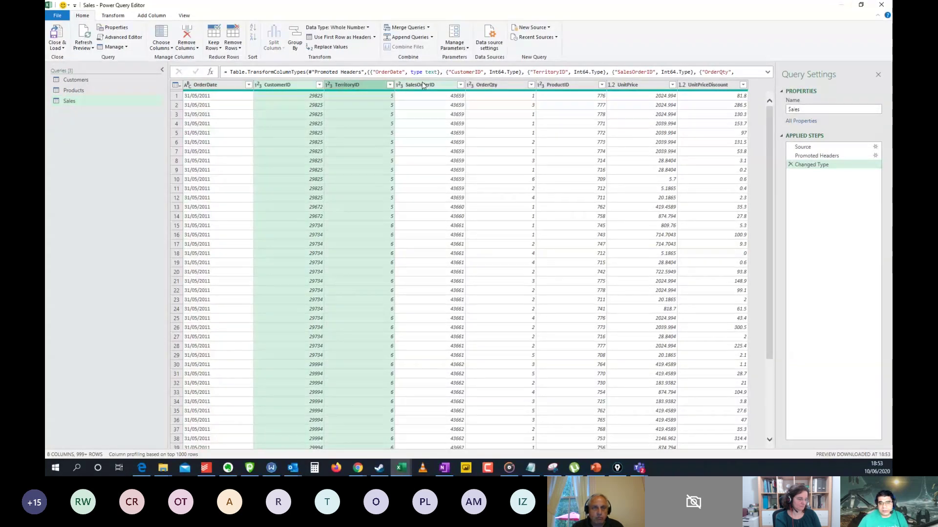
left_click(423, 85, "shift")
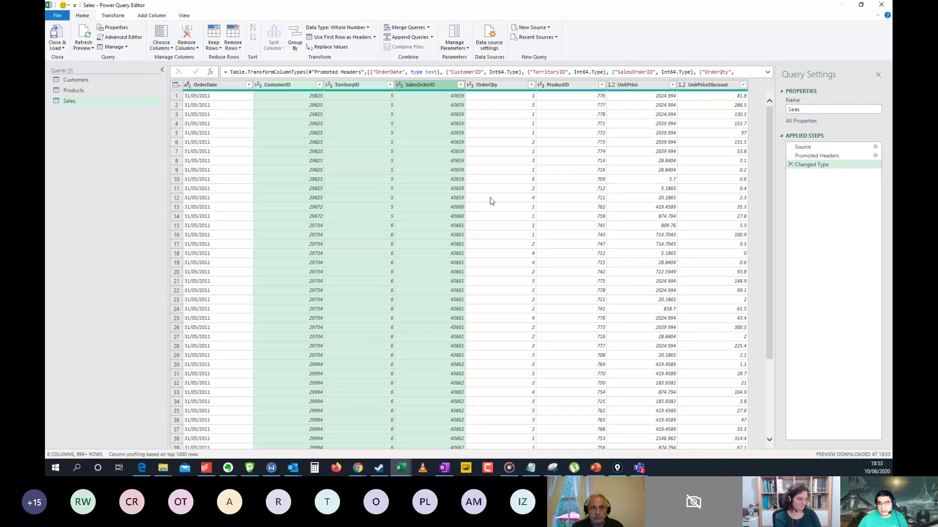
left_click(567, 86, "ctrl")
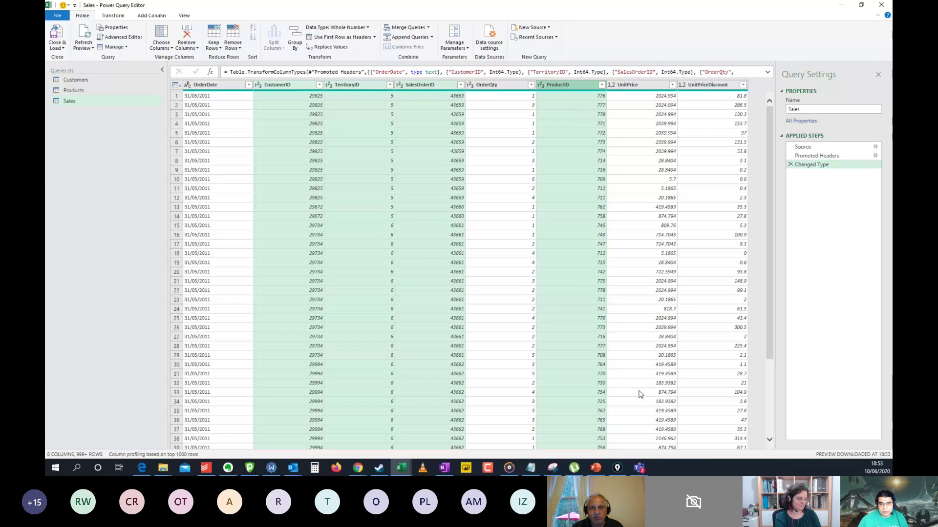
left_click(352, 28)
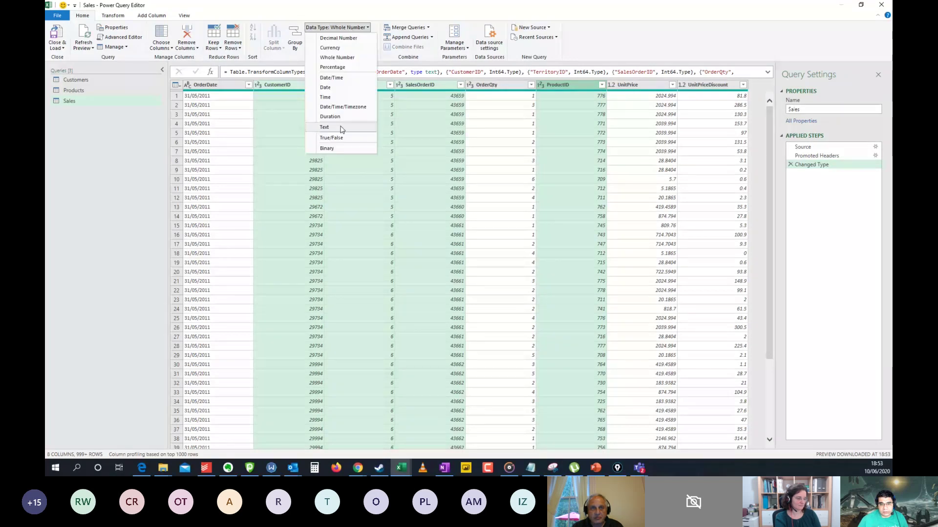
left_click(342, 127)
left_click(473, 258)
left_click(286, 140)
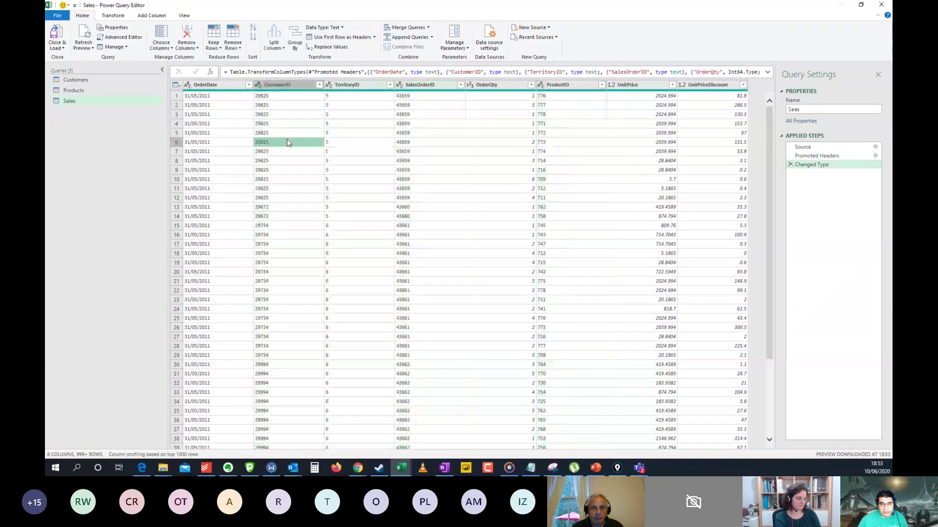
- Try to change the Sales query's OrderDate column to the Date type, replacing the current type conversion
left_click(209, 96)
left_click(210, 85)
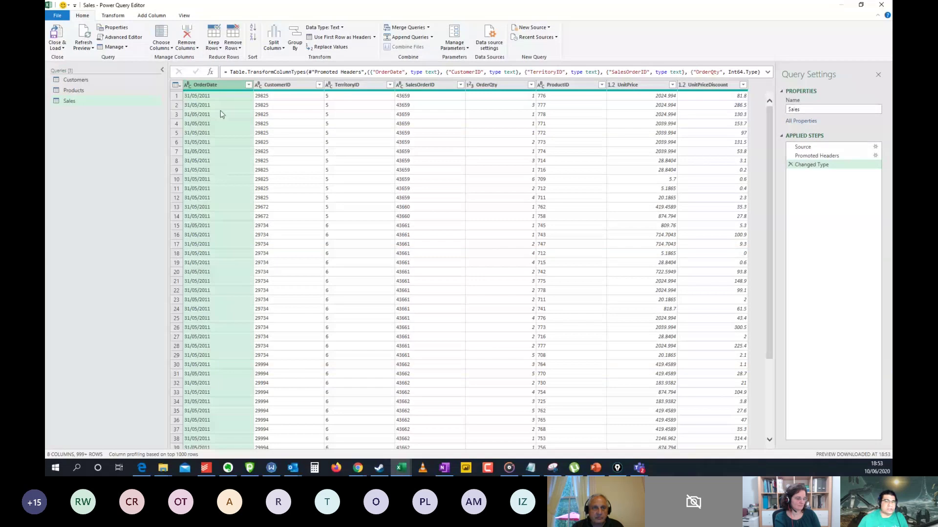
left_click(339, 28)
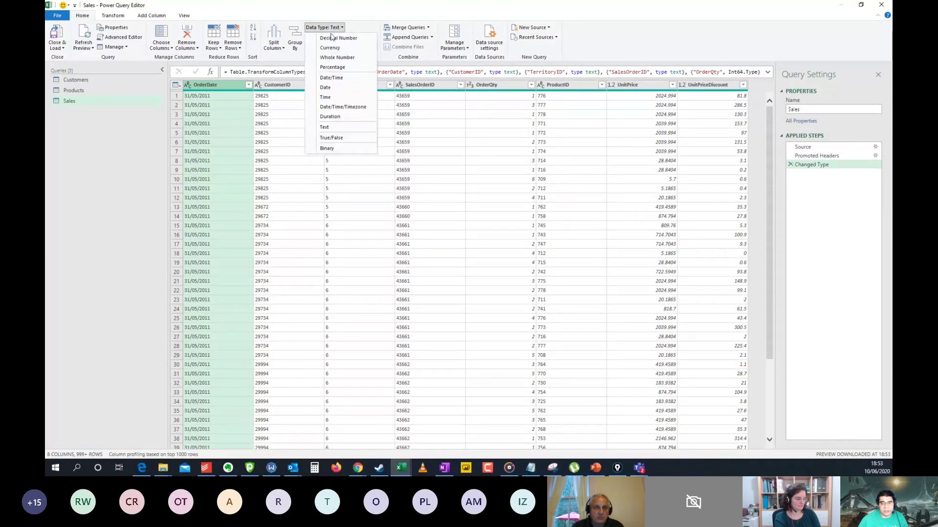
left_click(330, 88)
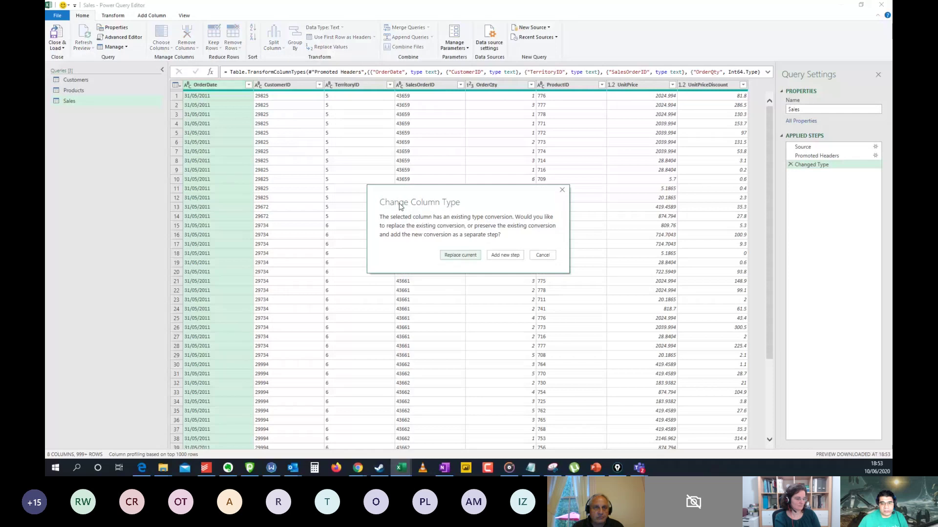
left_click(461, 255)
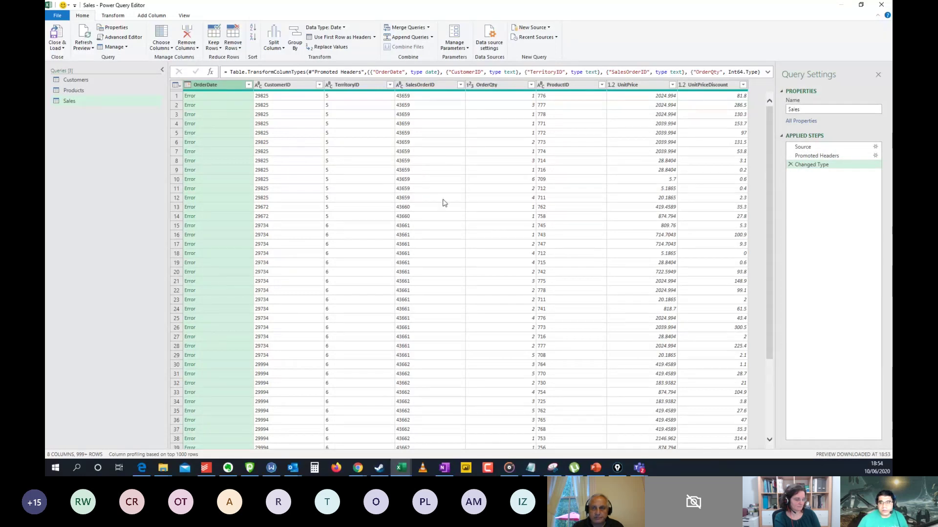
- Delete the Sales query's Changed Type step and split the OrderDate column at each occurrence of the custom delimiter "/"
left_click(790, 165)
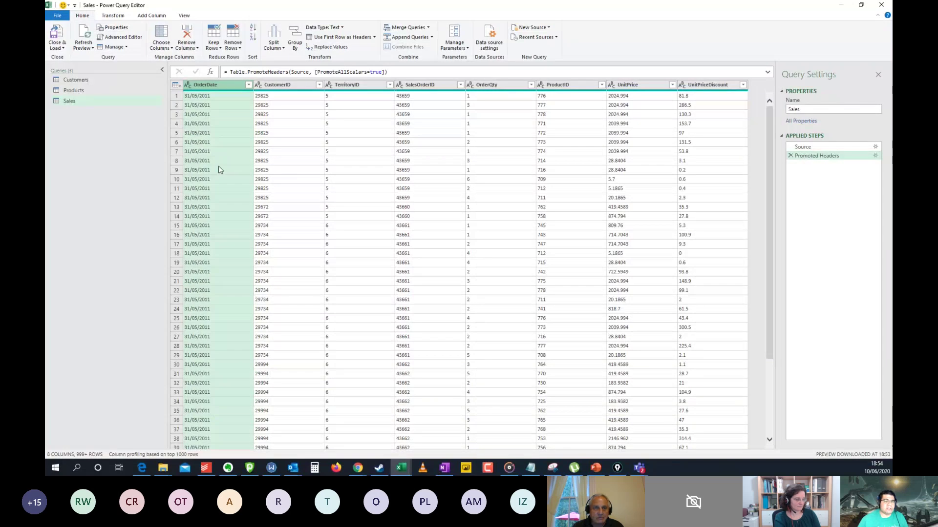
left_click(110, 17)
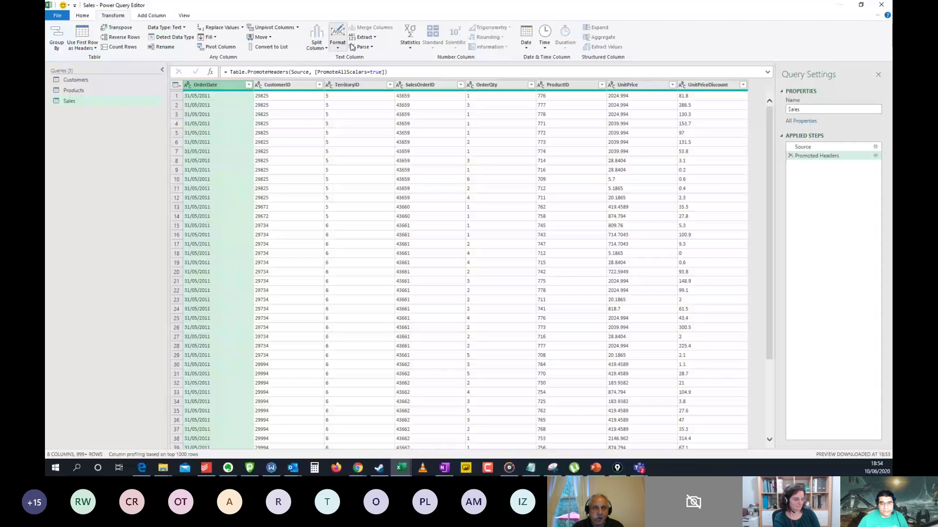
left_click(338, 35)
left_click(320, 50)
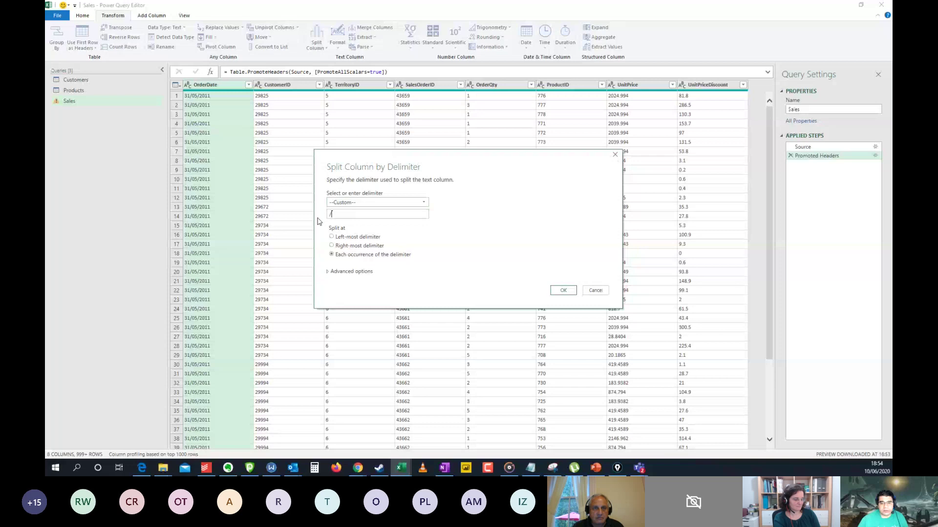
left_click(564, 291)
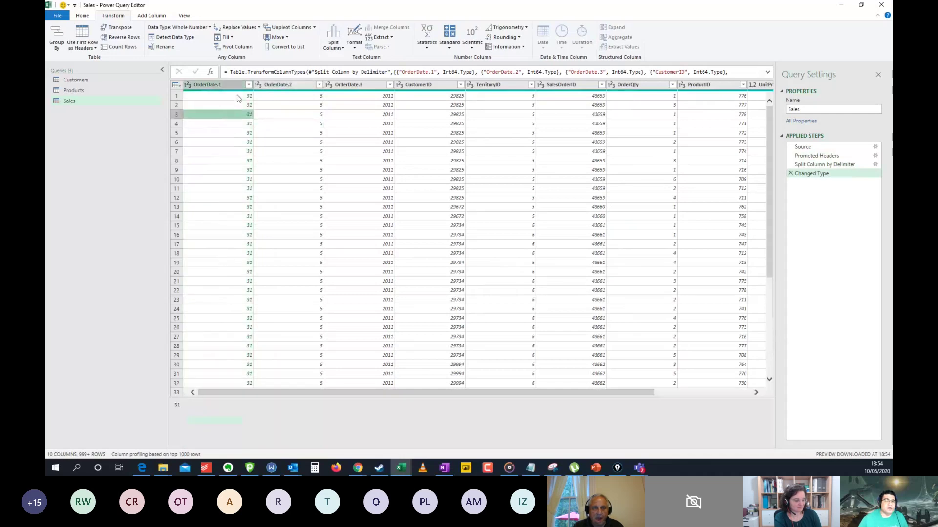
- Rename the OrderDate.1 column to "OrderDate Day"
left_click(229, 85)
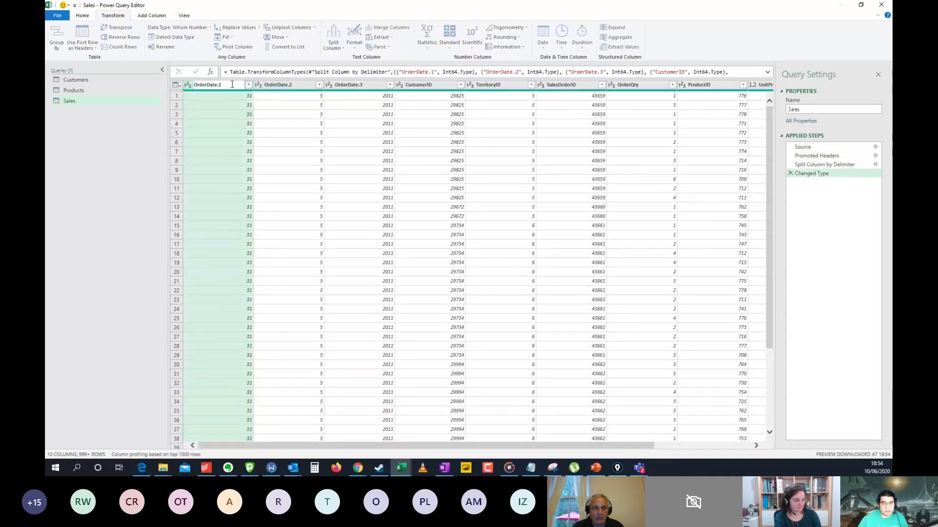
key("BackSpace")
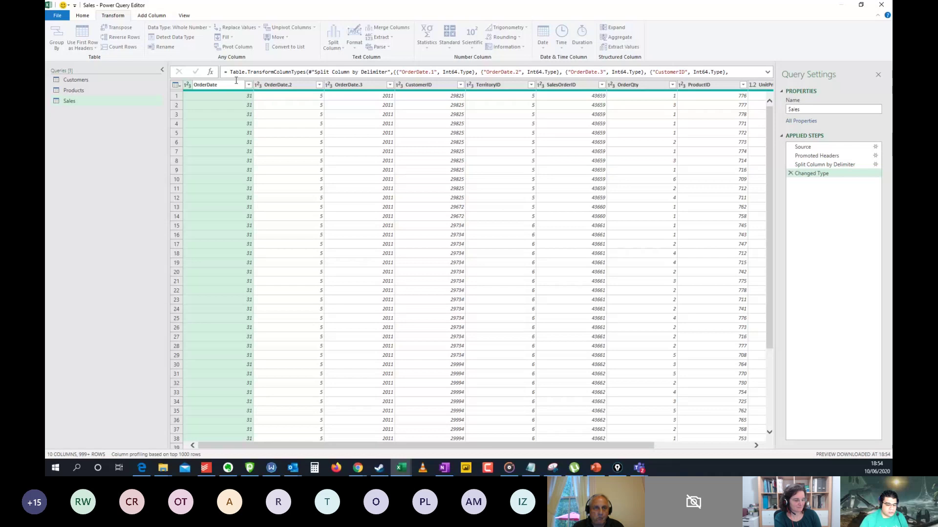
type("Day")
key("Return")
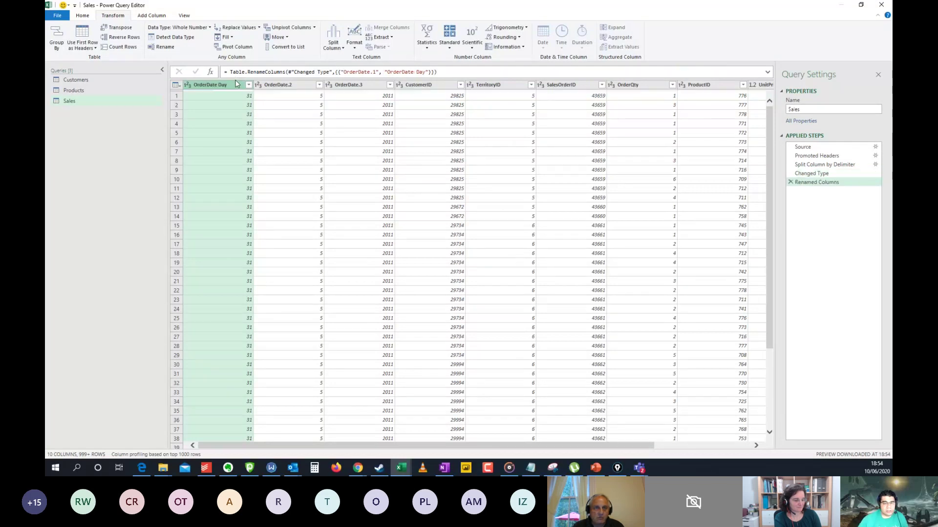
- Rename the OrderDate.2 column to "OrderDate Month"
double_click(287, 85)
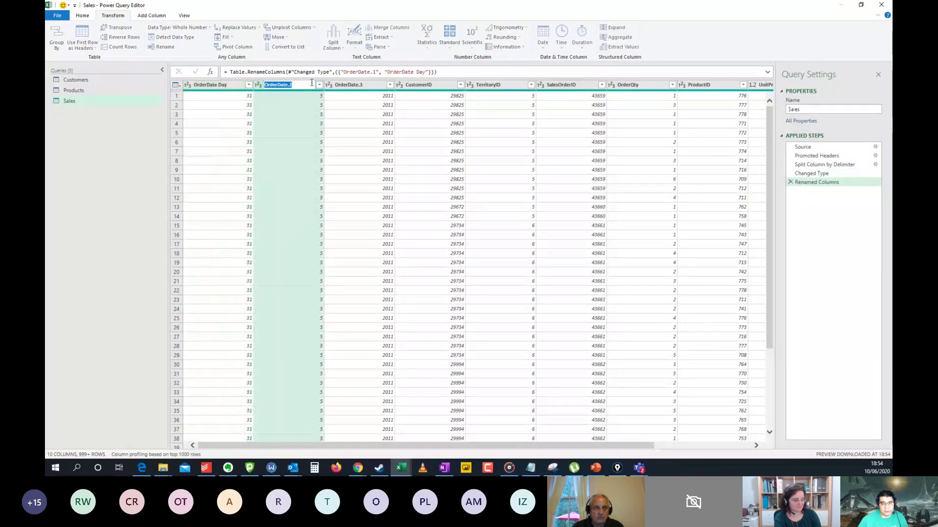
left_click(312, 83)
key("BackSpace")
key("BackSpace")
type("Mo")
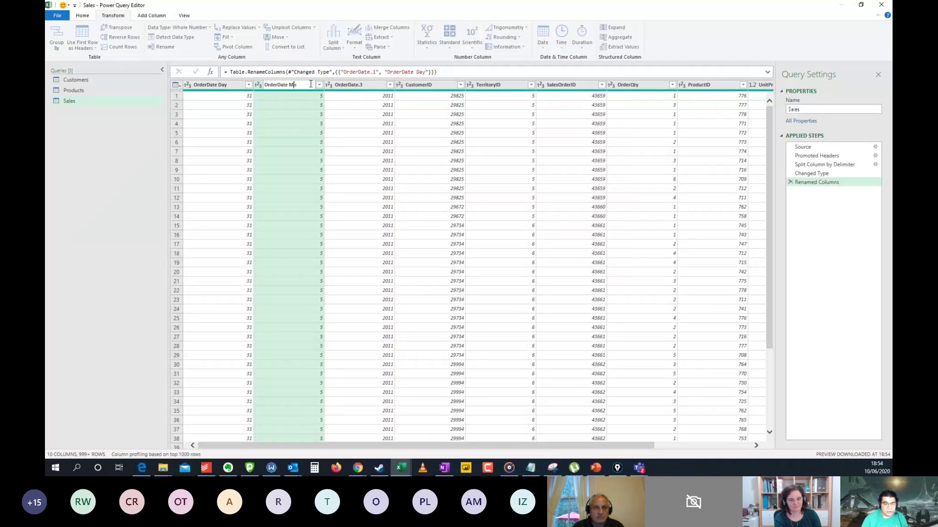
type("nth")
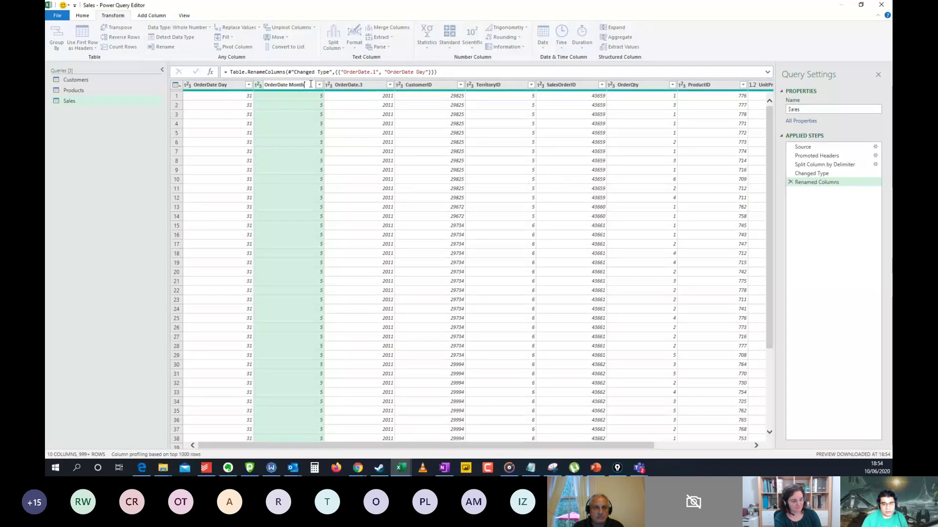
key("Return")
- Rename the OrderDate.3 column to "OrderDate Year"
double_click(372, 86)
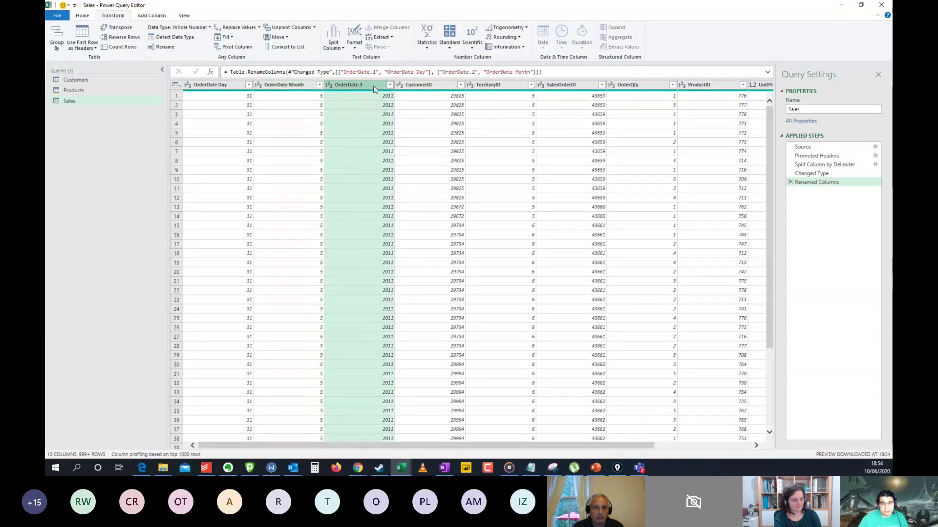
left_click(372, 86)
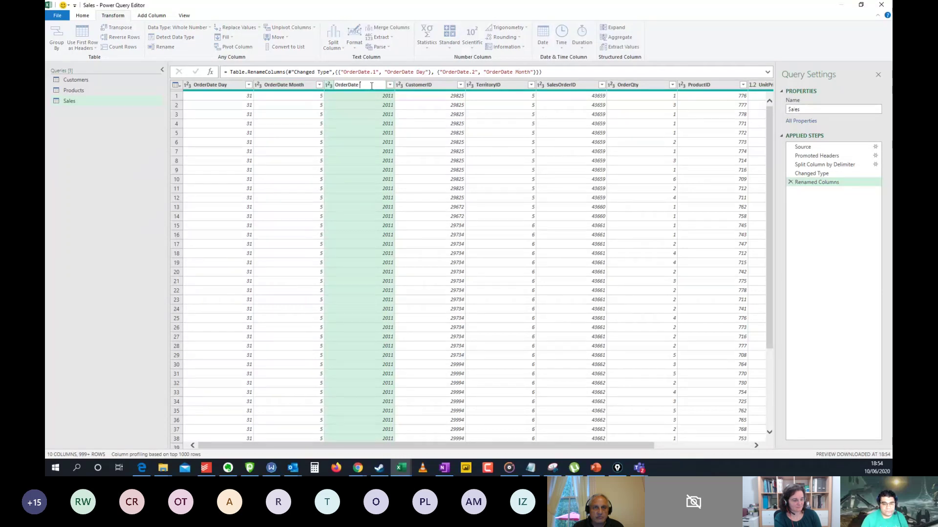
type("yEA")
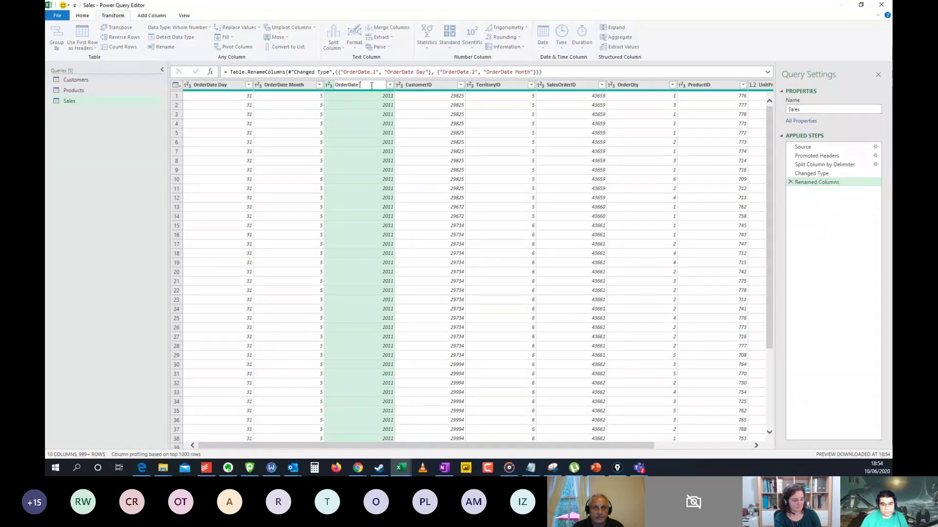
type("Year")
key("Return")
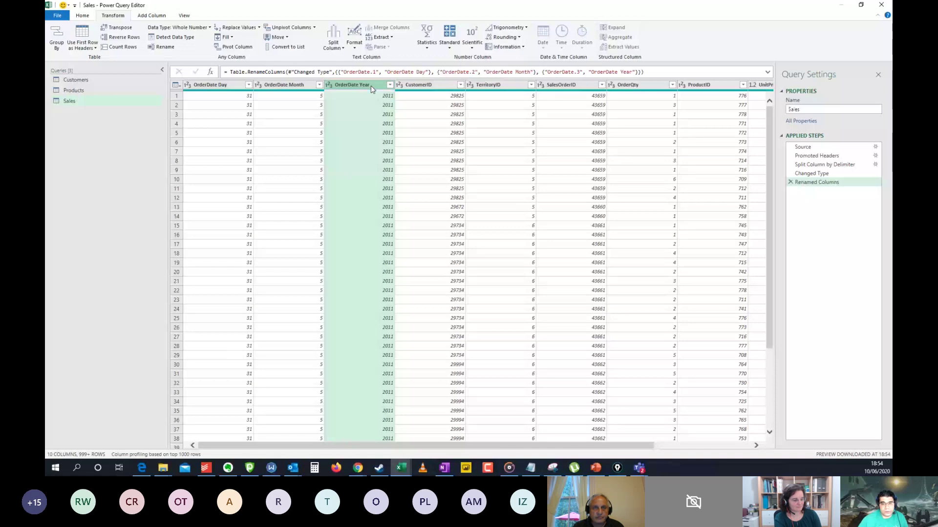
left_click(338, 125)
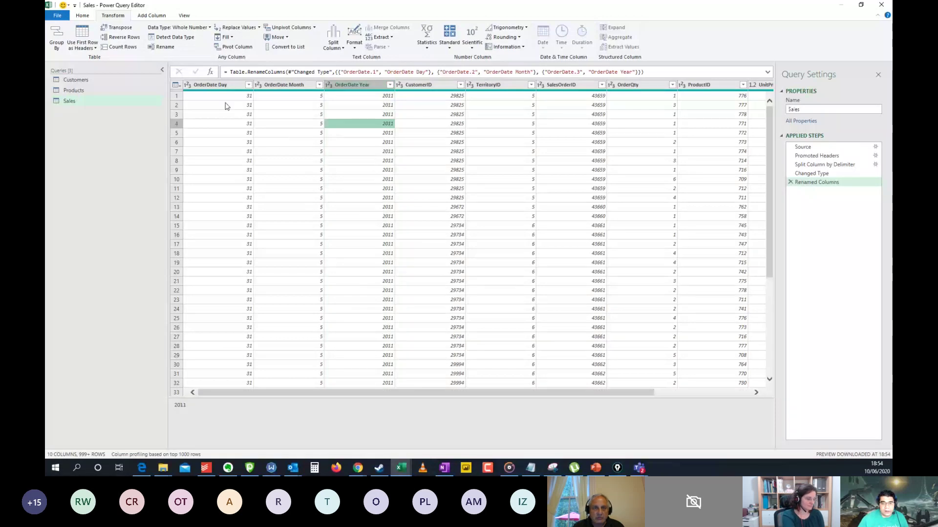
- Start a custom column in the Sales query and name it "Order Date"
left_click(157, 17)
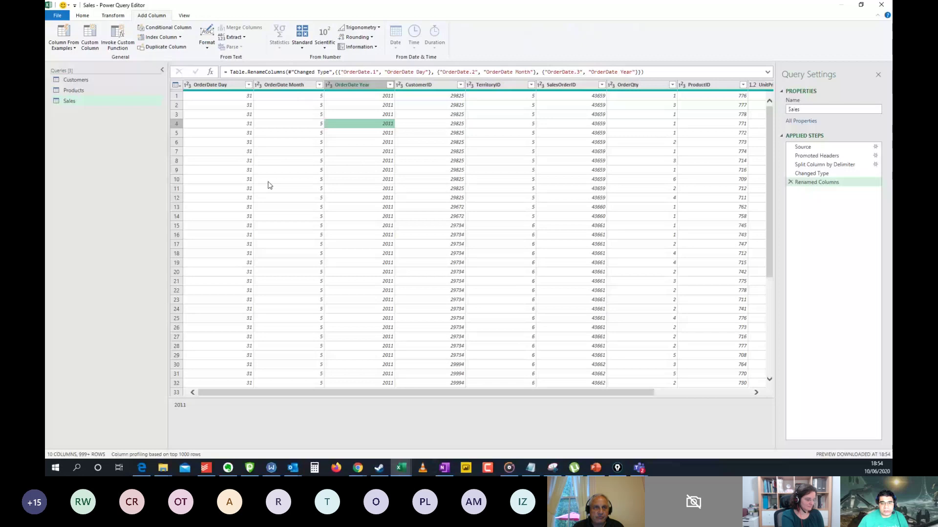
left_click(92, 39)
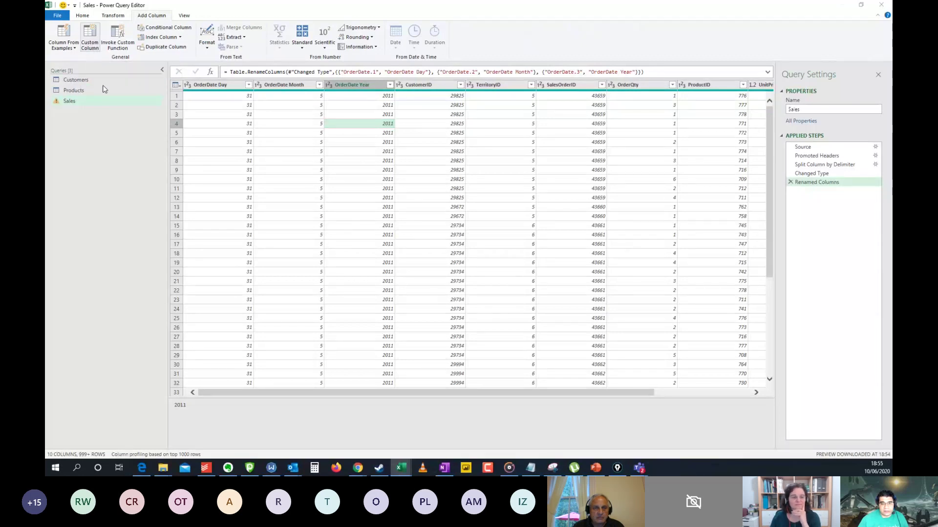
double_click(371, 185)
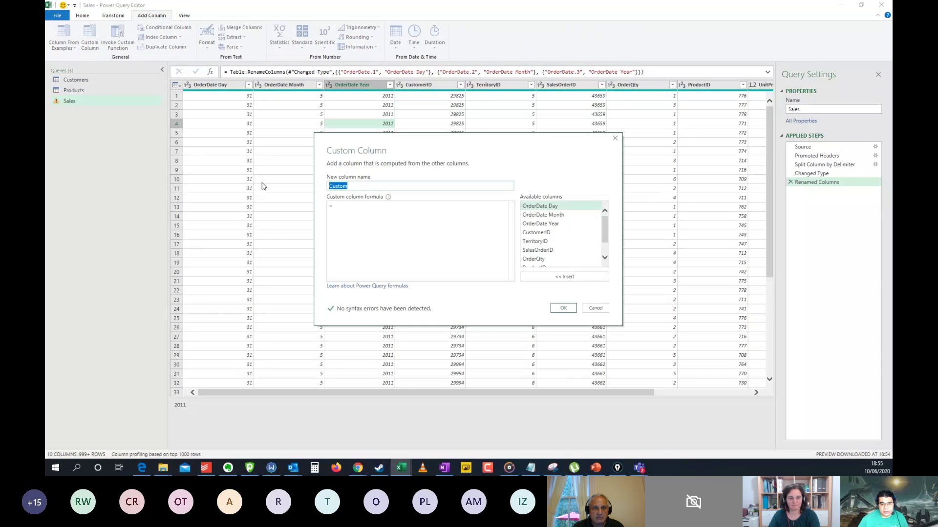
type("Order D")
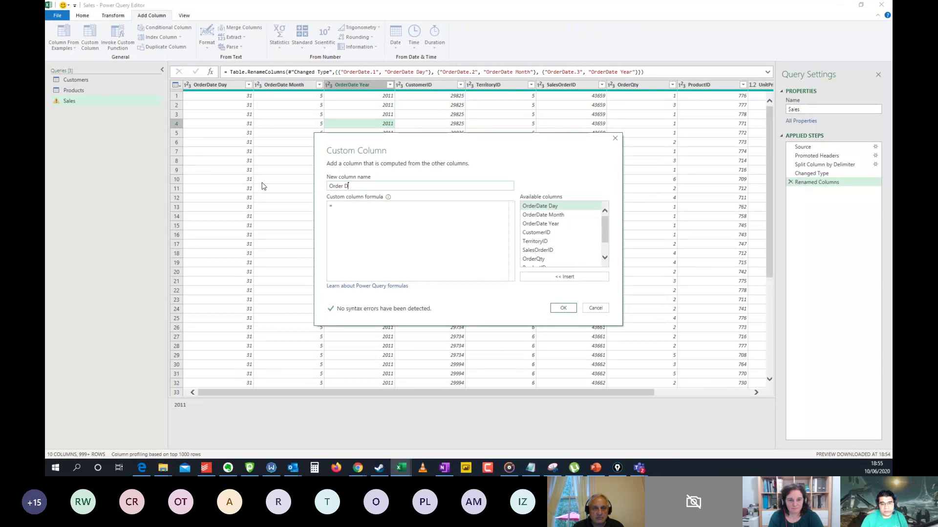
type("ate")
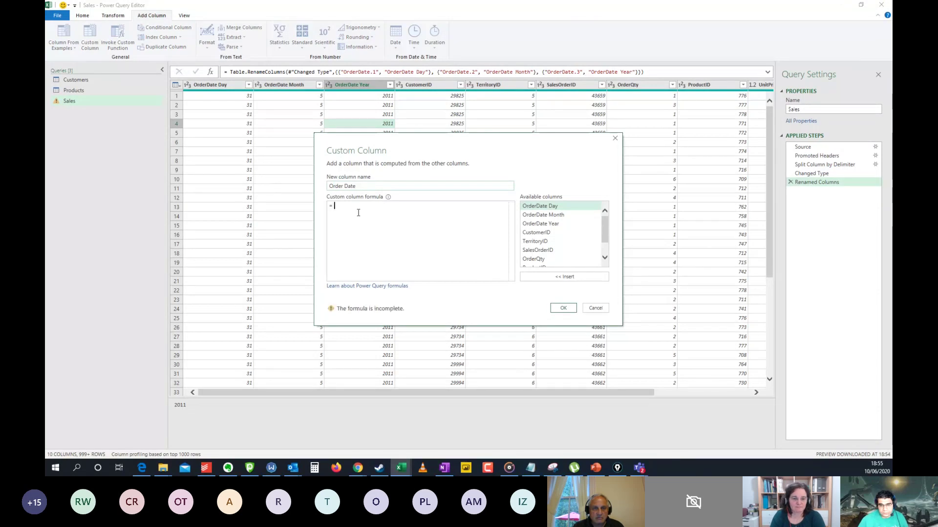
- Enter the custom column formula #date([OrderDate Year],[OrderDate Month],[OrderDate Day]) and create the column
left_click(358, 213)
type("#")
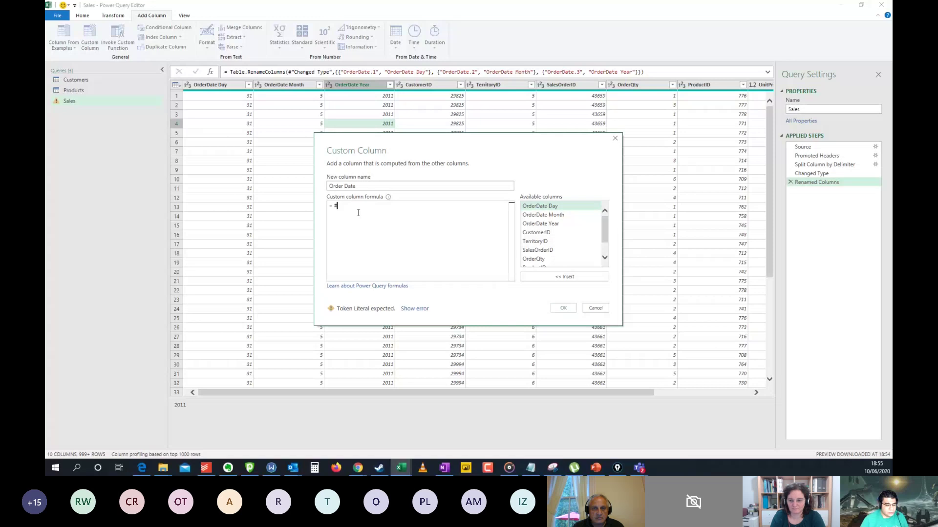
type("date(")
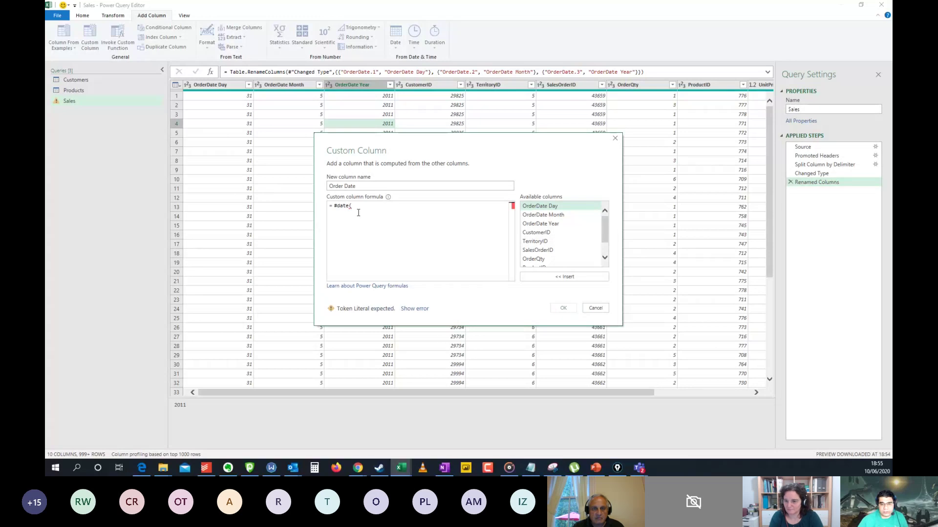
double_click(556, 224)
type(",")
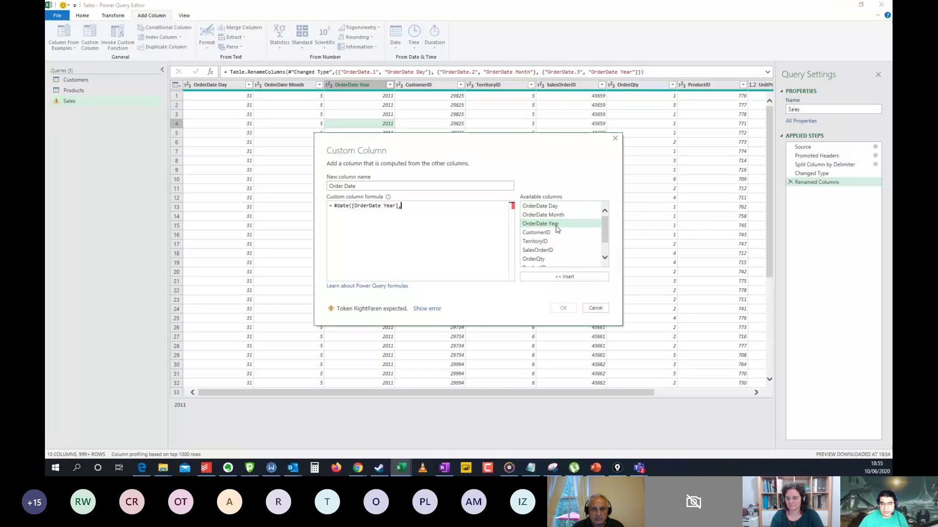
double_click(565, 215)
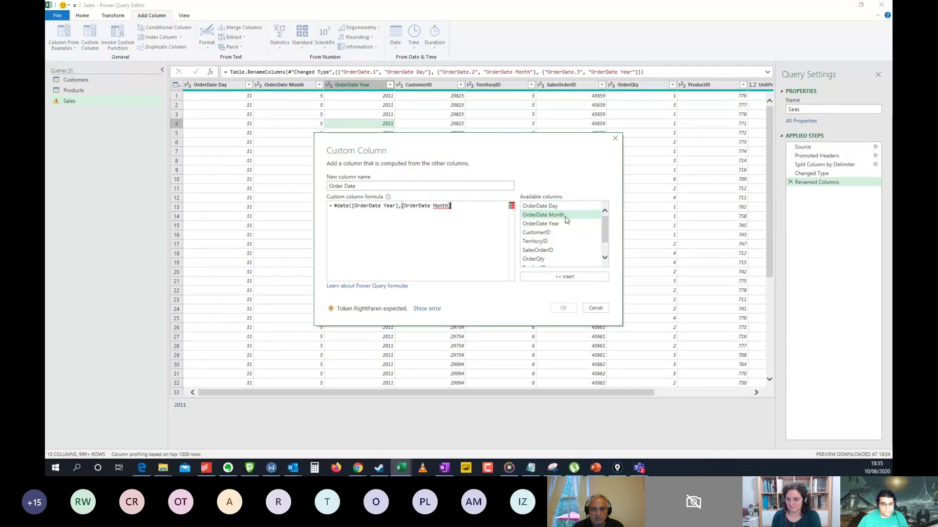
type(",")
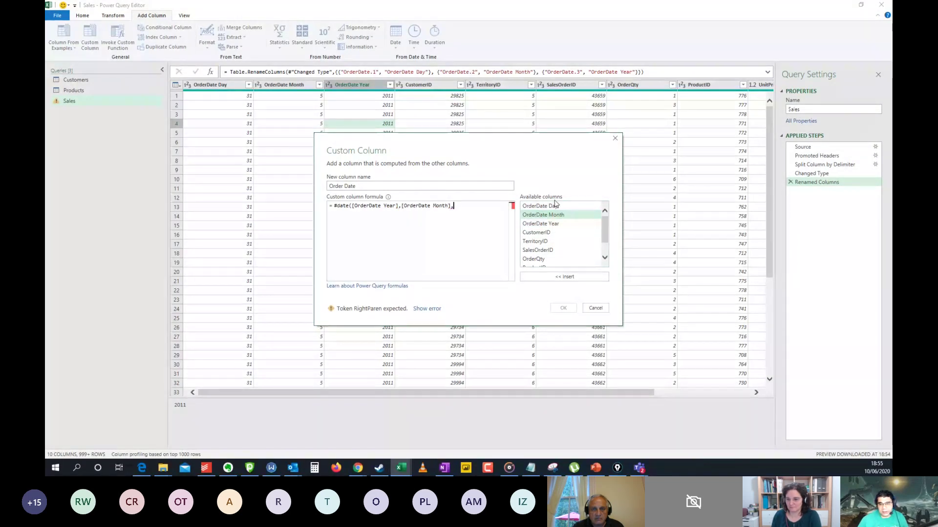
double_click(551, 207)
type(")")
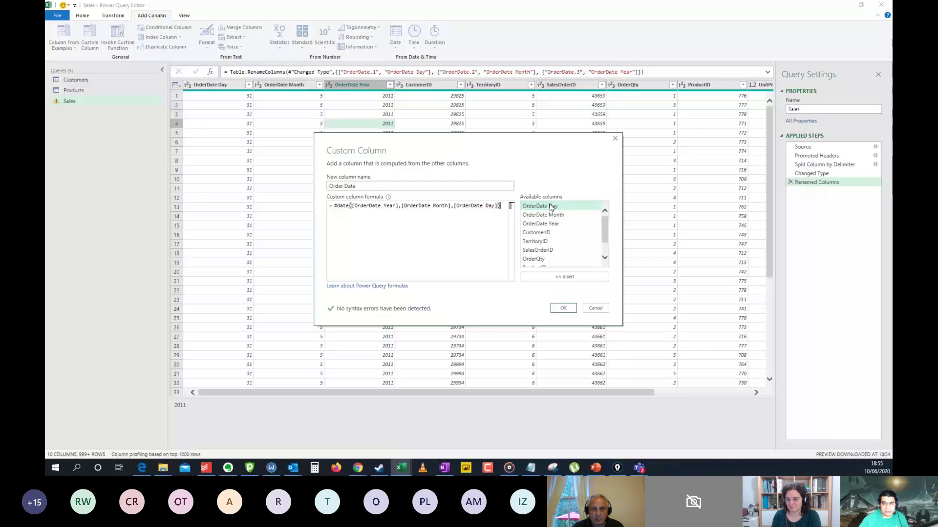
left_click(563, 309)
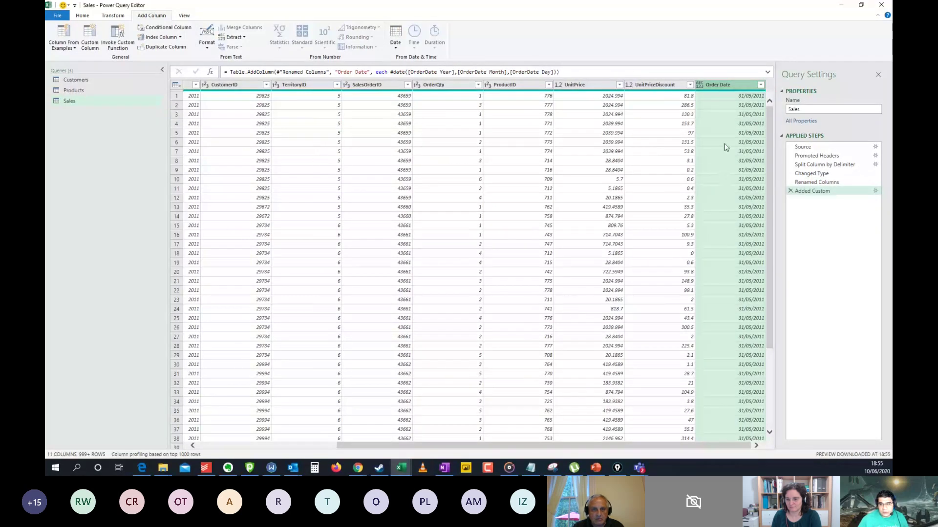
- Set the Order Date column's data type to Date and move it to the beginning of the Sales table
left_click(78, 14)
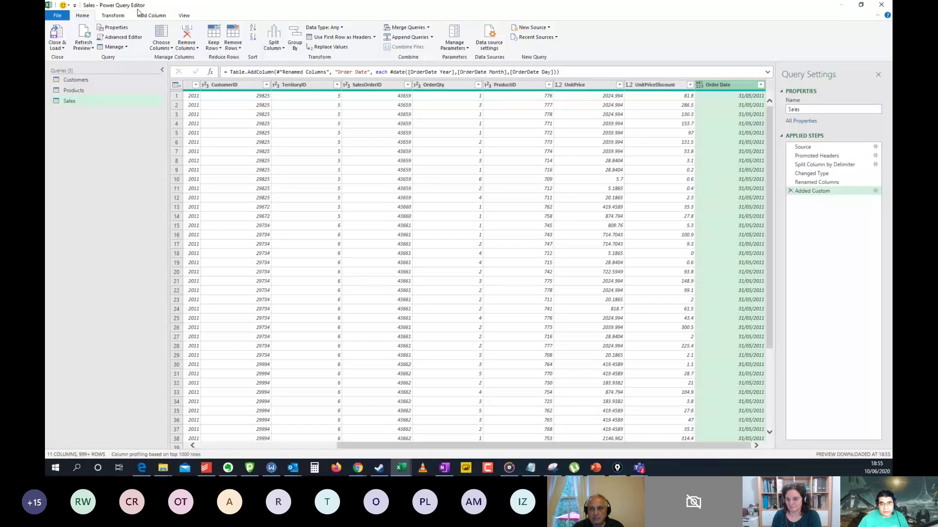
left_click(324, 27)
left_click(325, 87)
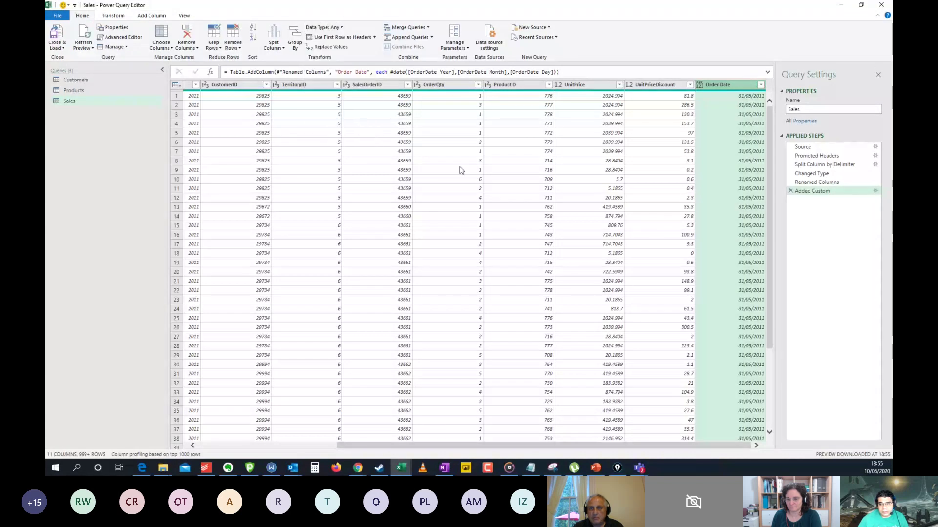
right_click(728, 80)
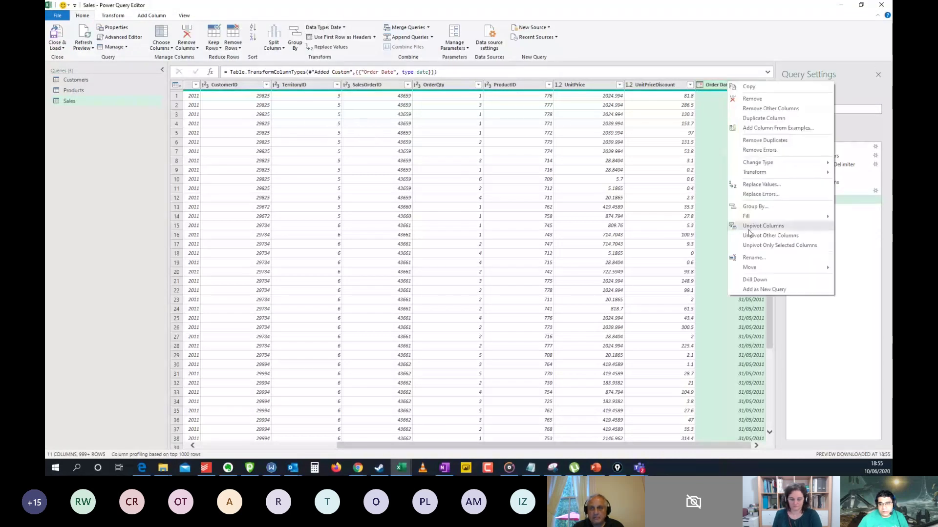
mouse_move(750, 268)
left_click(694, 288)
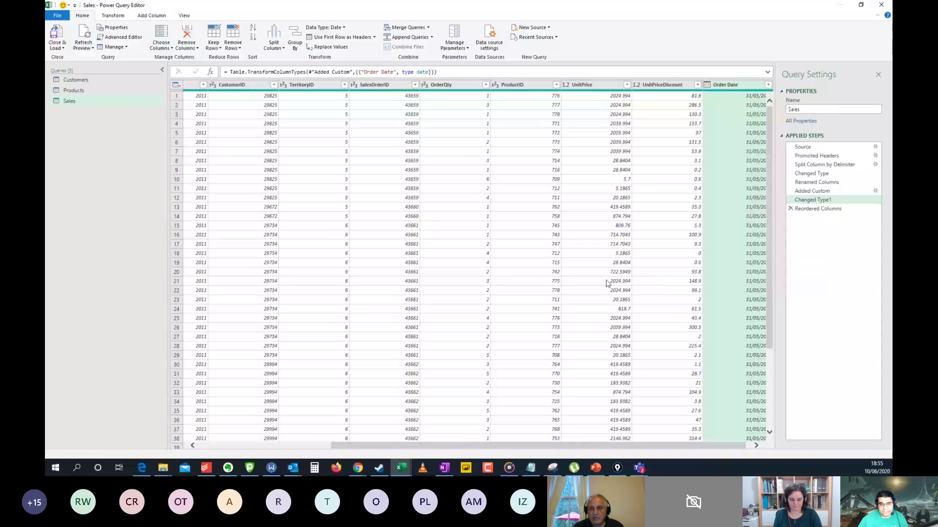
- Remove the OrderDate Day, OrderDate Month and OrderDate Year columns from the Sales query
left_click(285, 84)
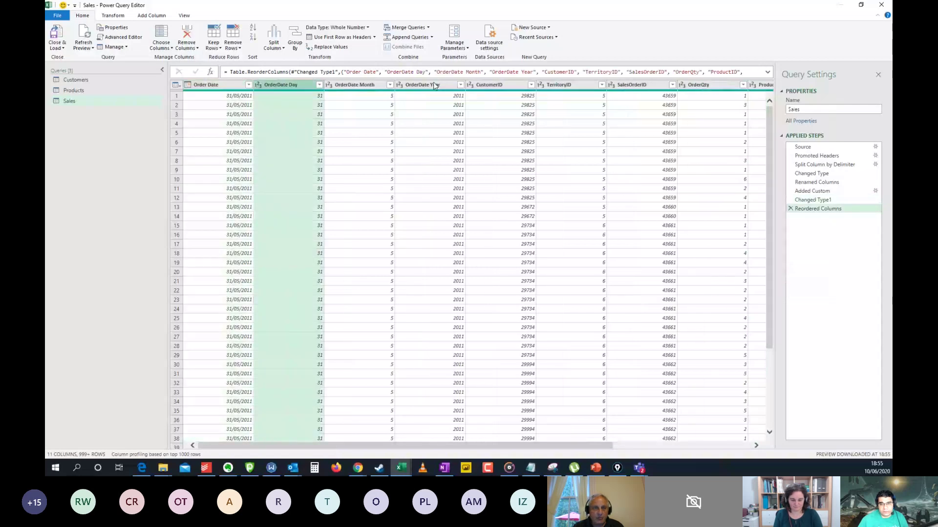
left_click(428, 89, "shift")
right_click(429, 88)
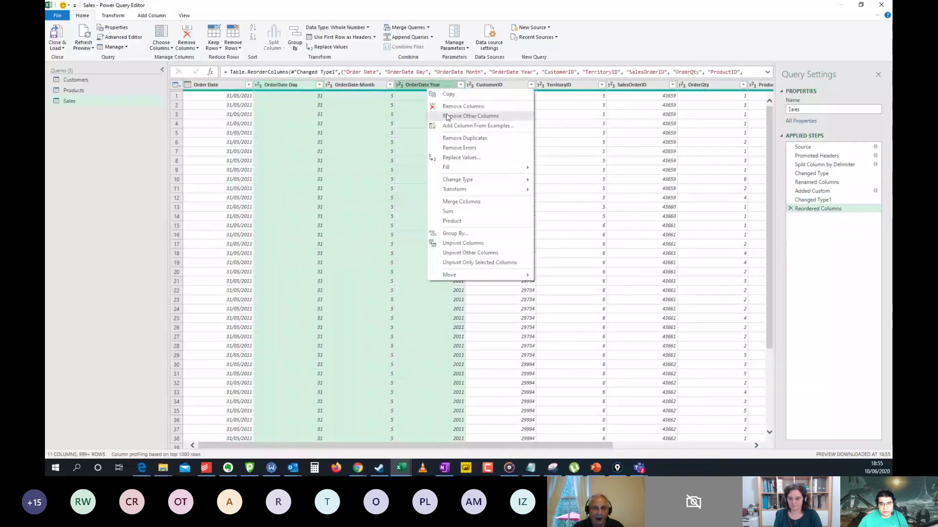
left_click(463, 106)
left_click(215, 135)
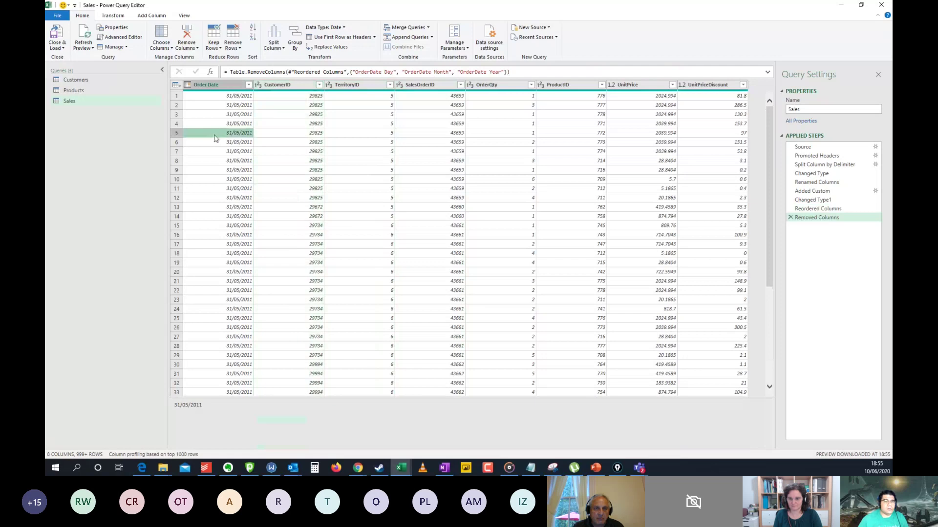
left_click(211, 88)
left_click(213, 124)
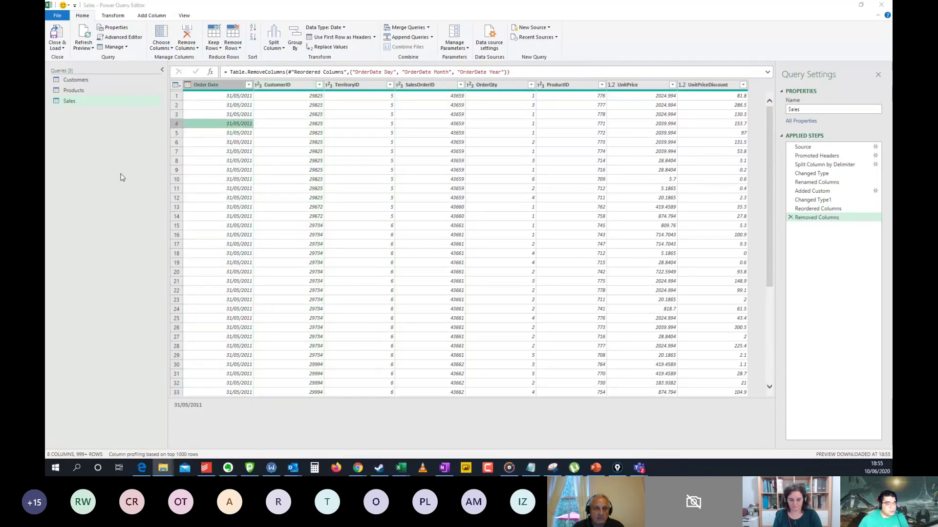
- Import Territories.csv as a new Text/CSV query, keeping the comma delimiter and type detection based on the first 200 rows
right_click(92, 150)
mouse_move(122, 166)
mouse_move(186, 167)
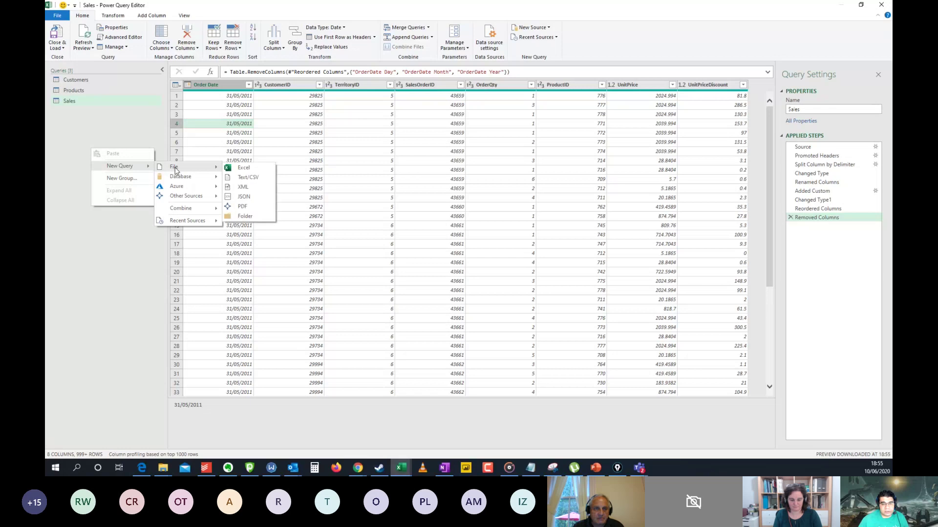
left_click(235, 177)
key("Escape")
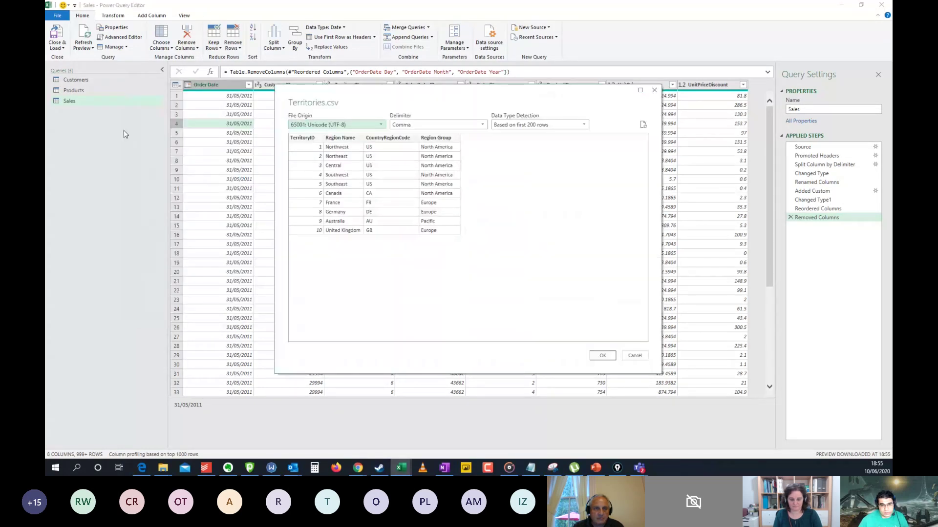
left_click(602, 356)
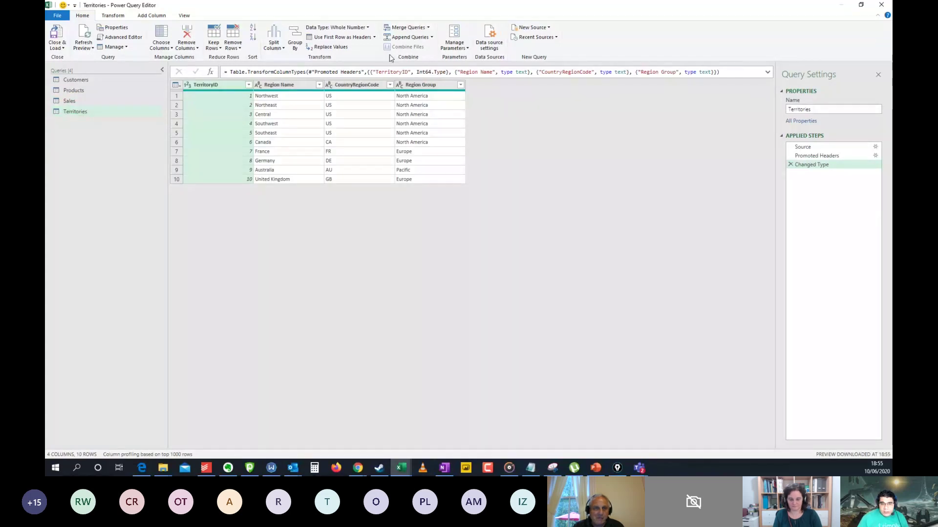
- Change the TerritoryID column of the Territories query to Text, replacing the current type conversion
left_click(337, 27)
left_click(324, 127)
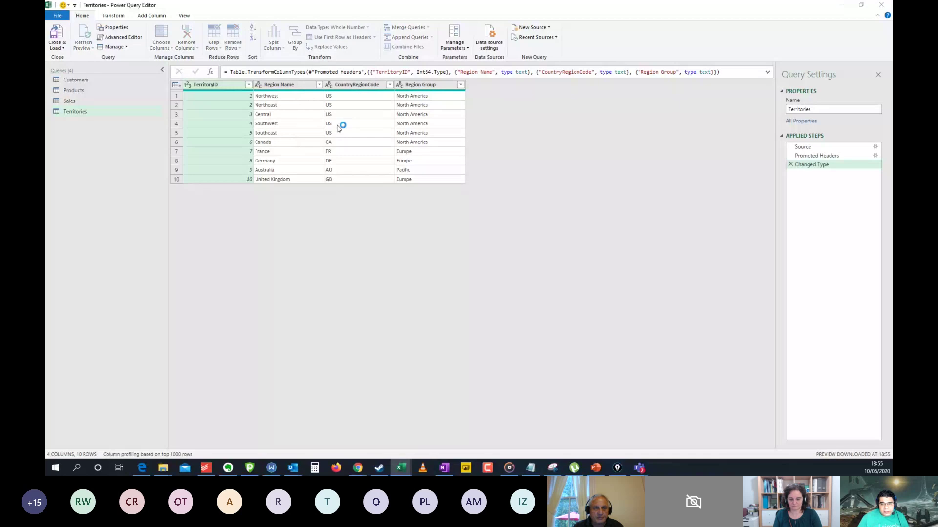
left_click(460, 255)
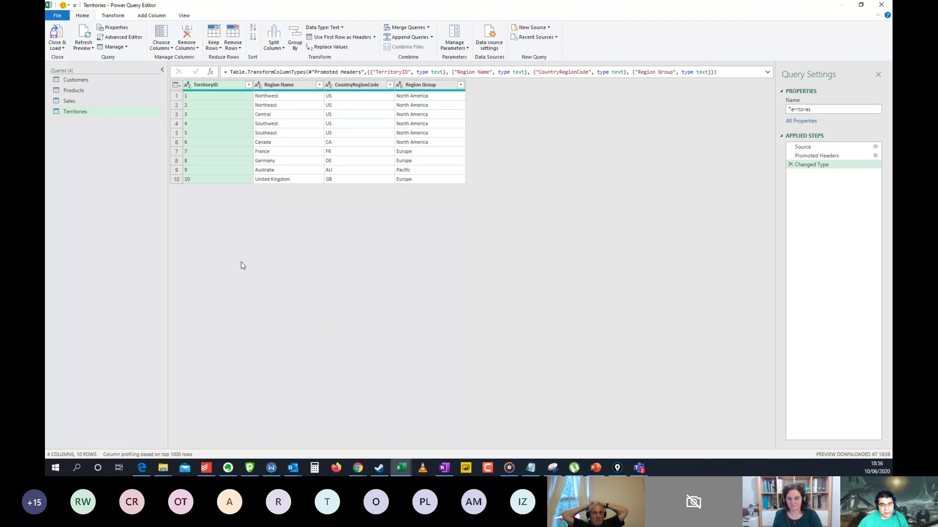
- Create a new blank query from the other sources in the query list
right_click(92, 141)
mouse_move(122, 158)
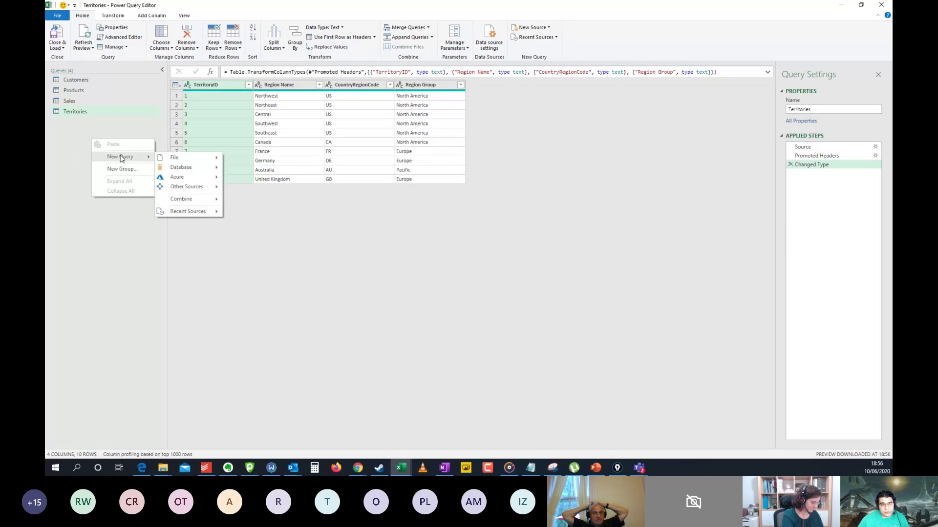
mouse_move(202, 169)
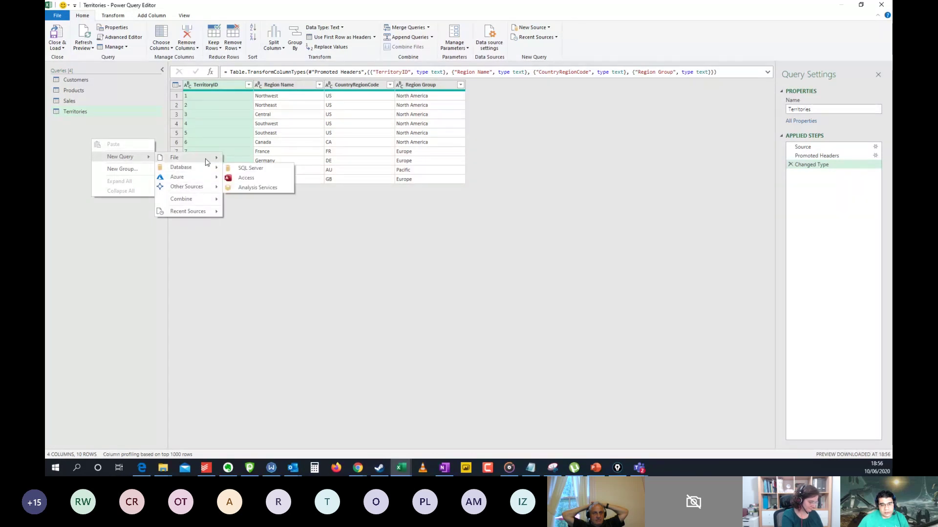
mouse_move(196, 187)
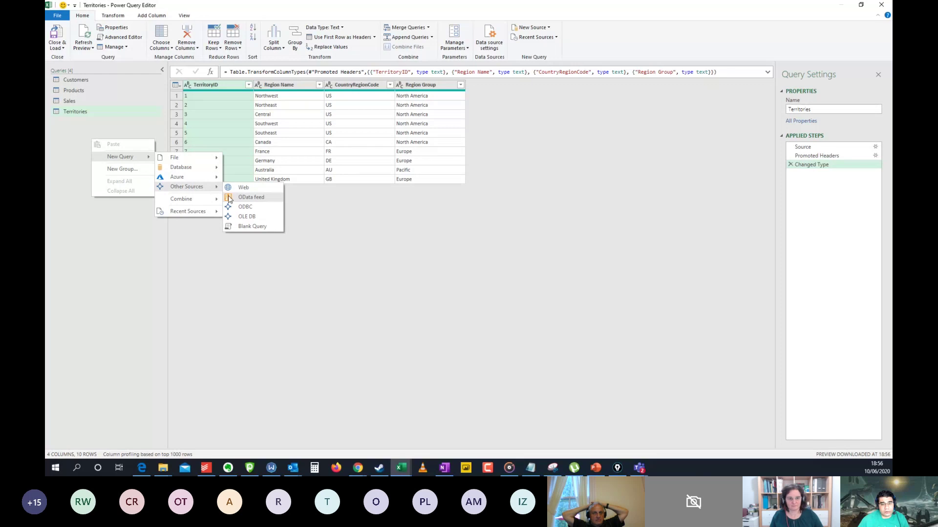
left_click(236, 226)
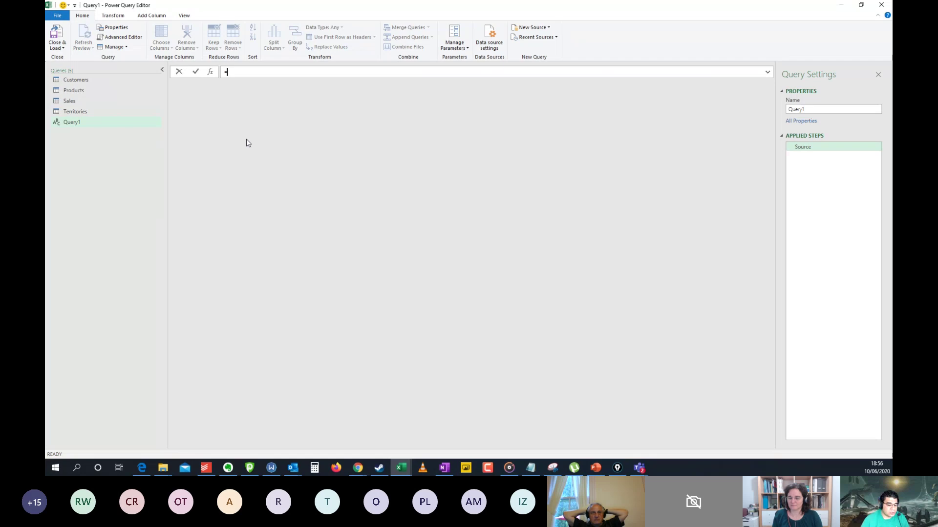
- Begin the blank query's formula with the List.Dates function and the start date #date(2011,01,01)
type("List")
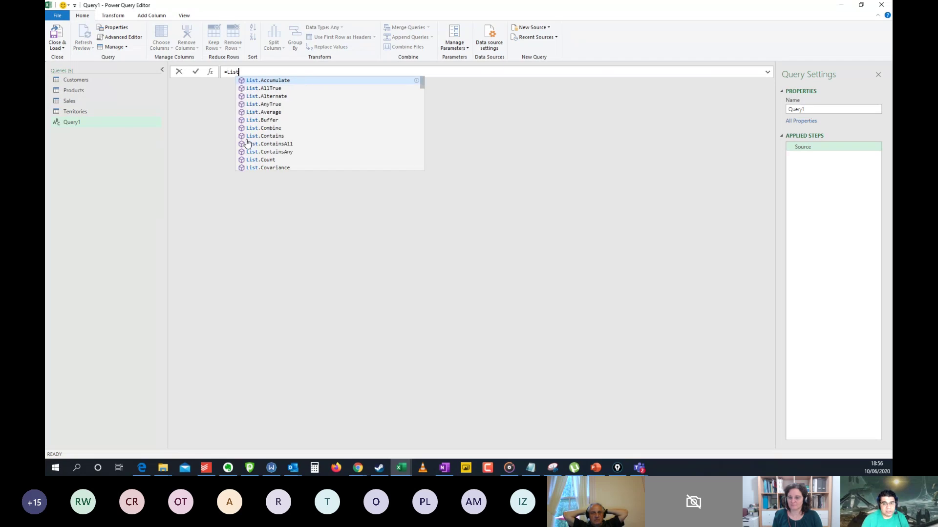
type(".Dates(")
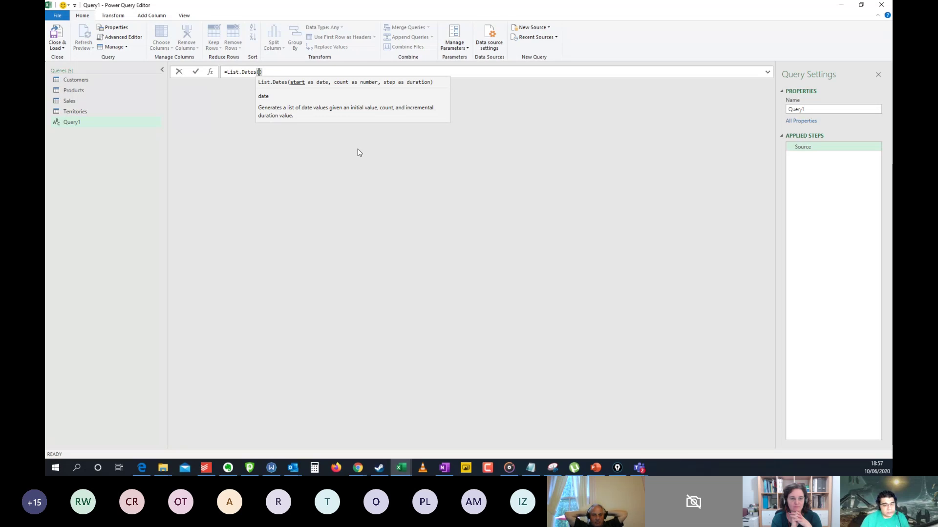
type("#date")
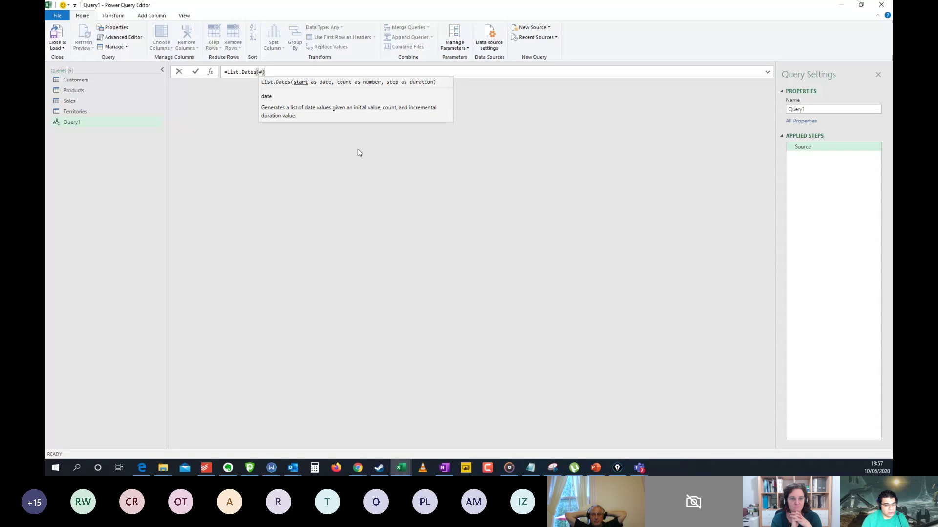
type("(")
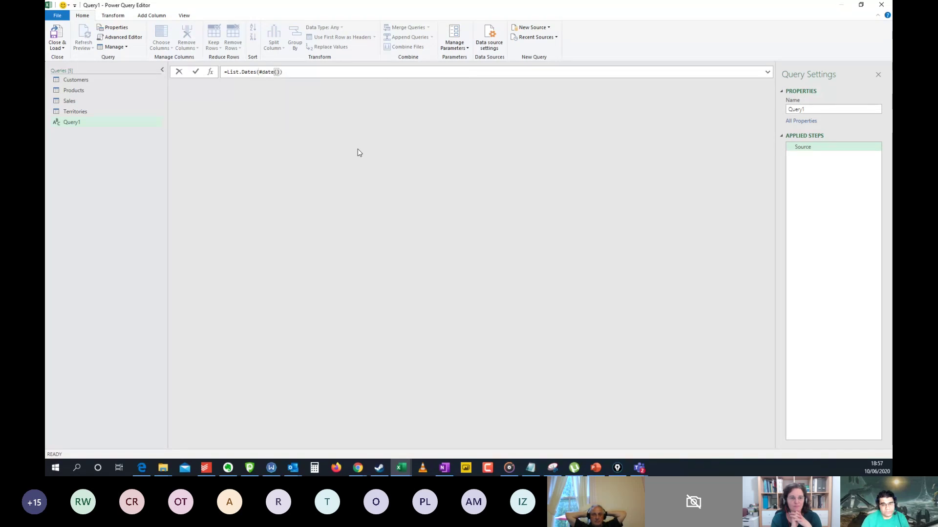
type("2011,01,01")
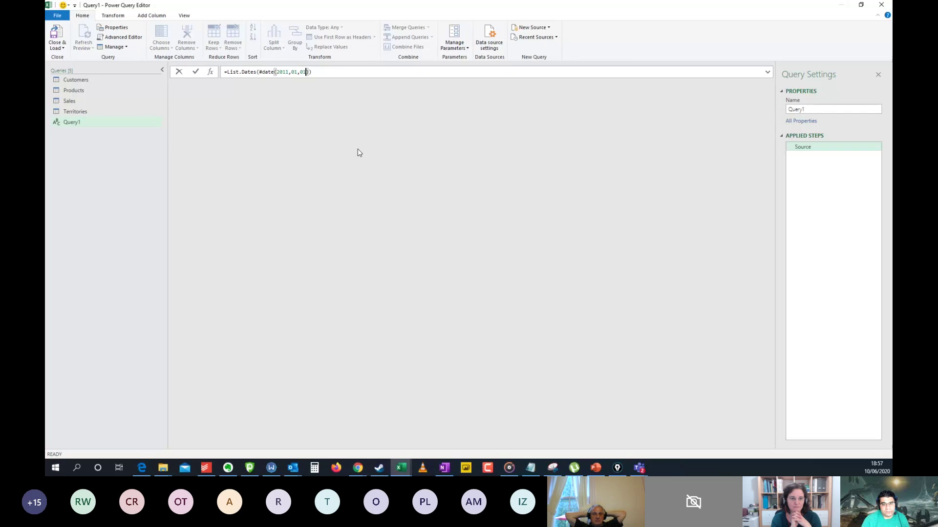
left_click(308, 71)
type(",")
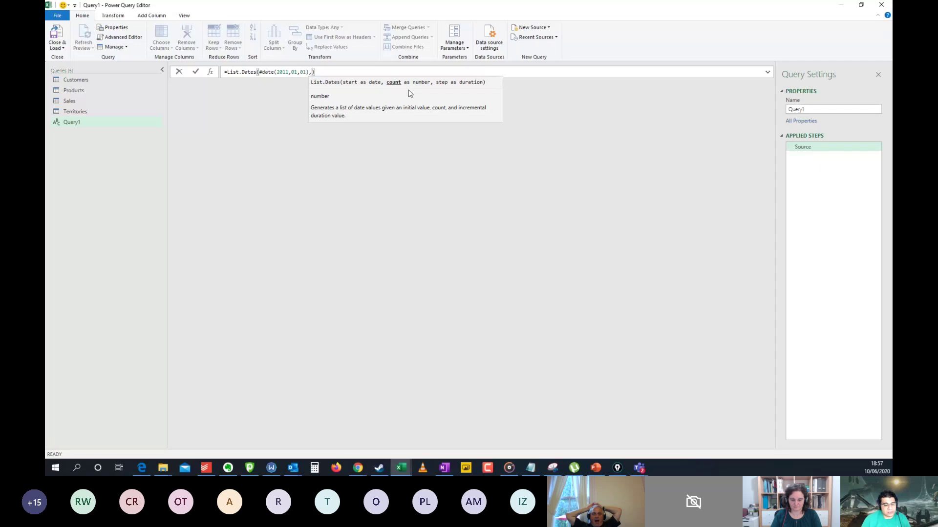
- Complete the List.Dates formula with a count of 1000 and a one-day duration step of (1,0,0,0), and commit it
type("1000")
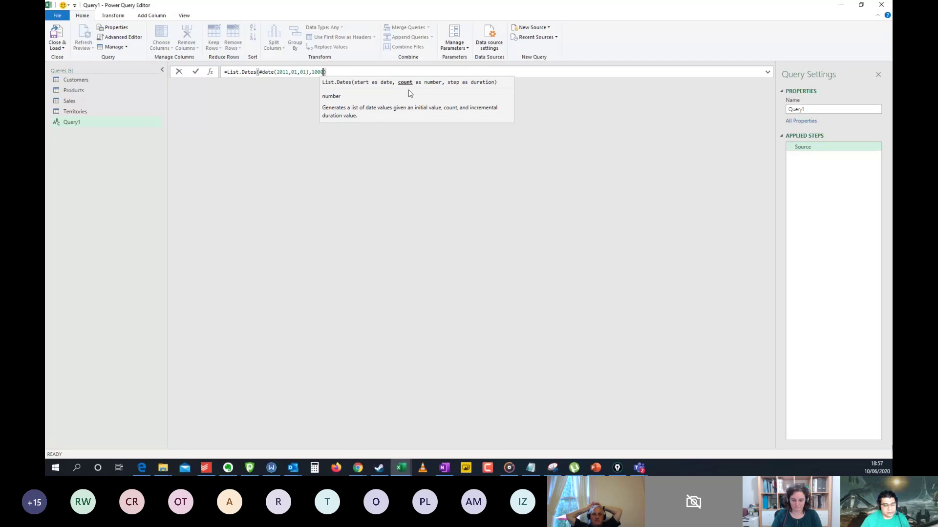
type(",")
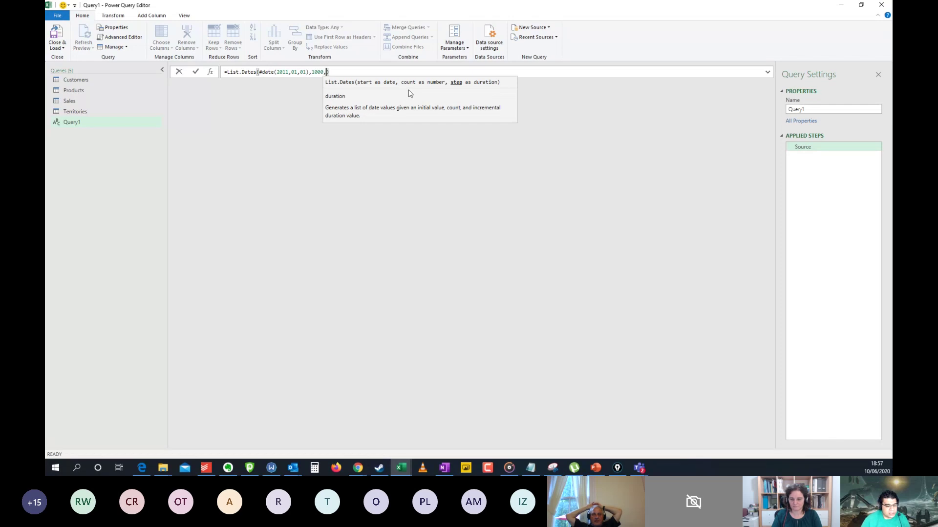
type("#duation")
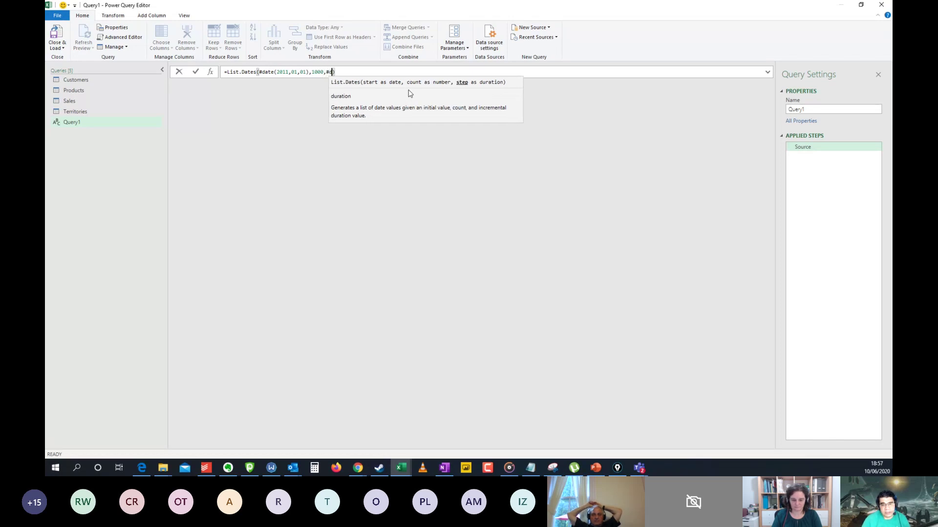
type("(")
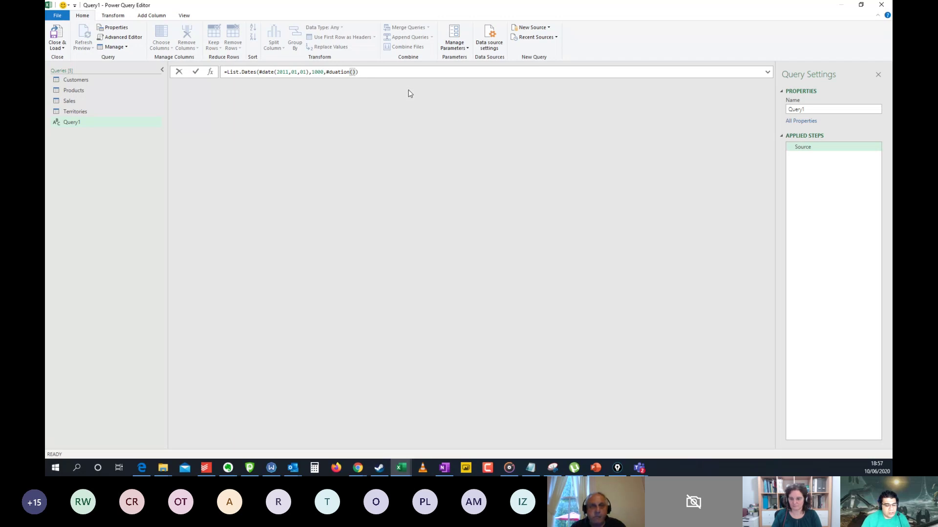
type("1")
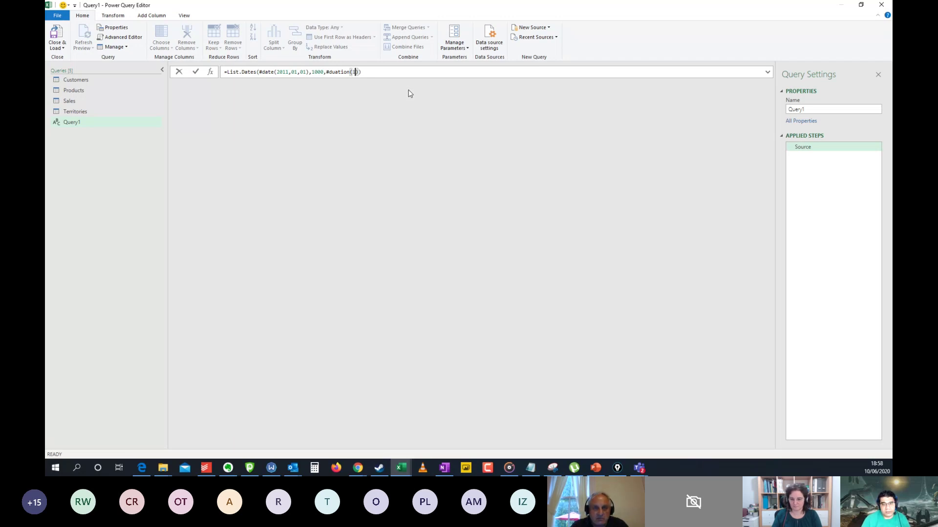
type(",0")
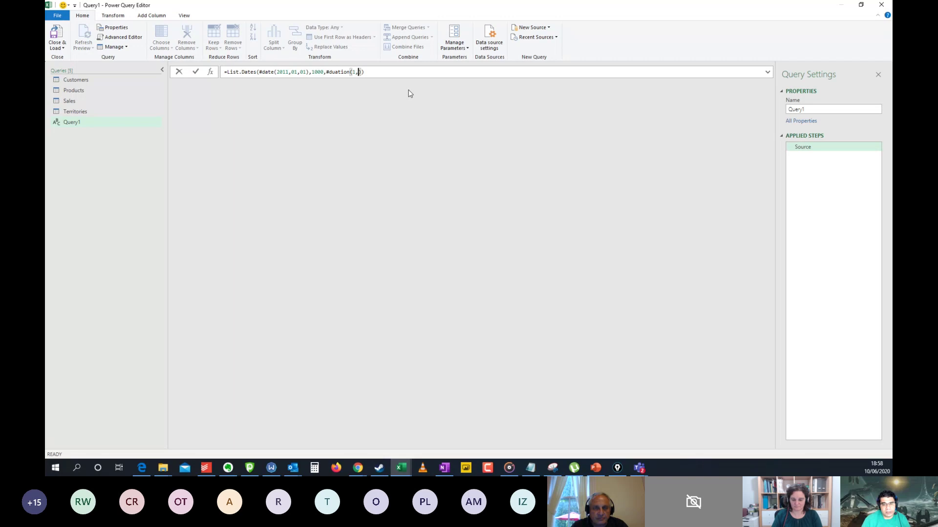
type(",0,0")
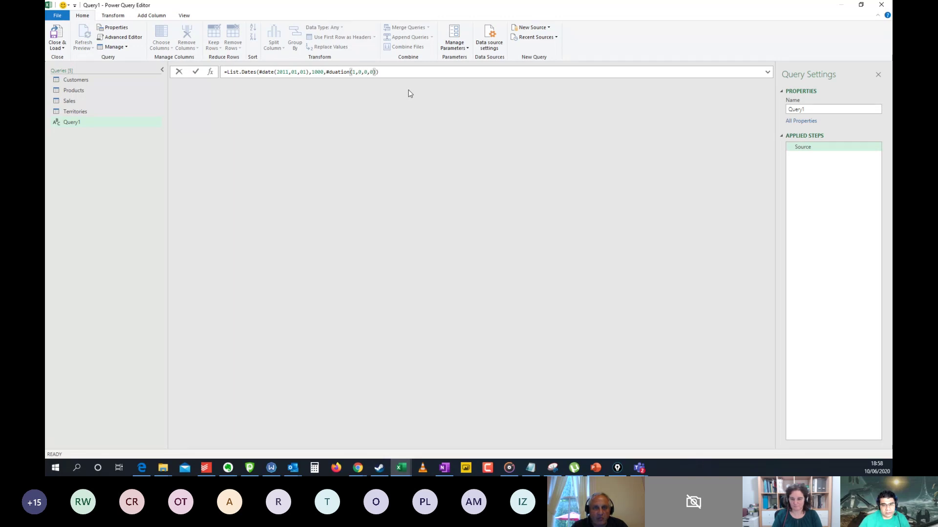
double_click(317, 71)
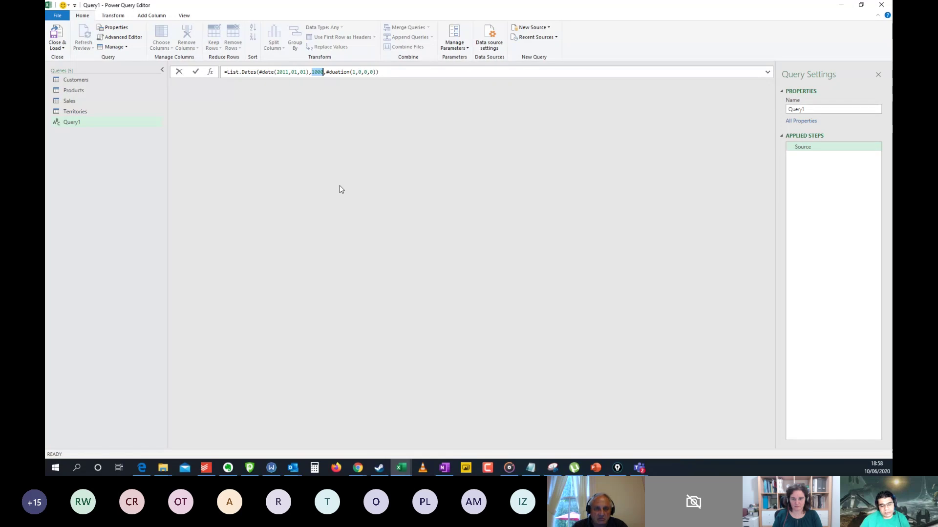
left_click(389, 75)
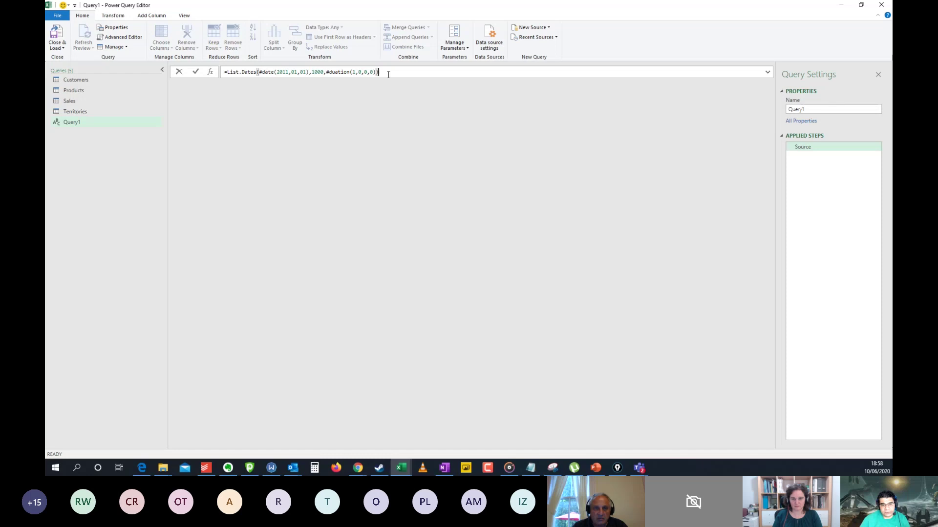
key("Return")
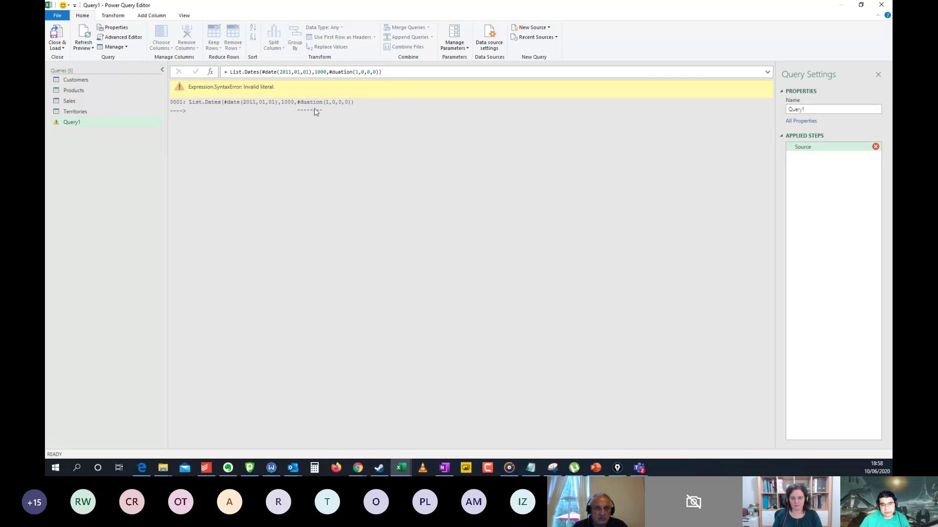
- Correct the misspelled duration literal in the List.Dates formula to #duration, then select the eighth date in the list
left_click(338, 72)
type("r")
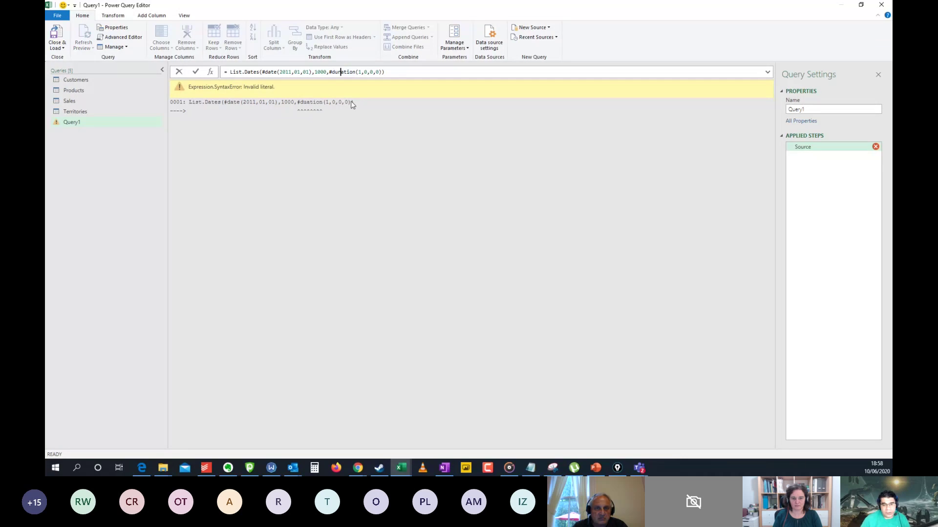
key("Return")
left_click(206, 158)
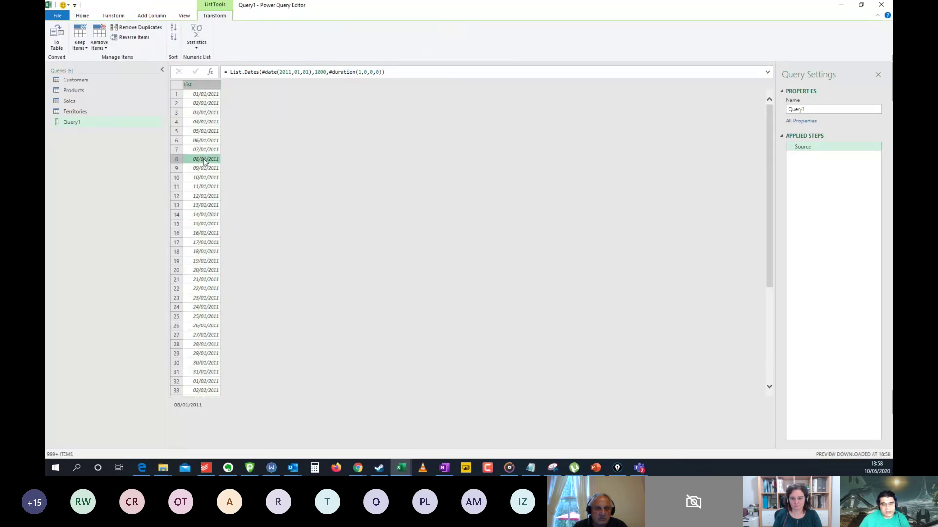
- Replace the count 1000 in the List.Dates formula with #date(2014,12,31)-#date(2011,01,01)
double_click(321, 72)
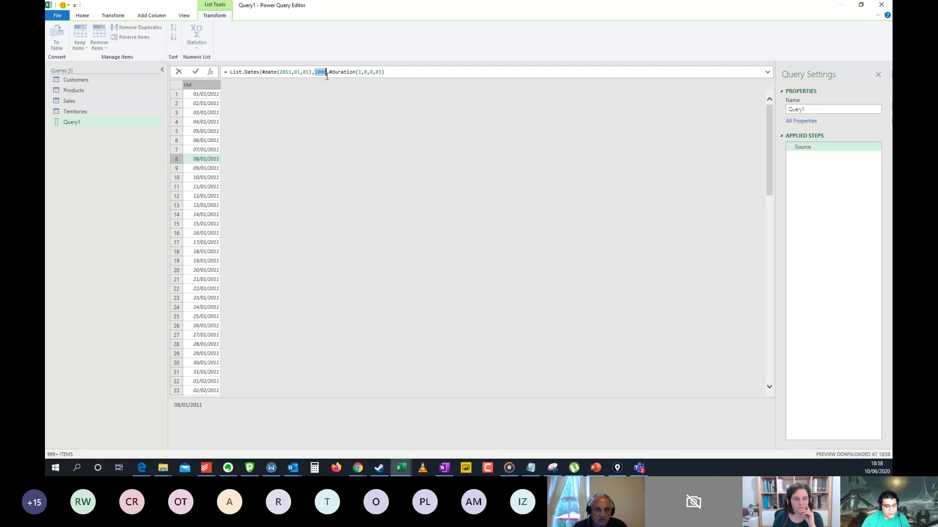
type("#date(")
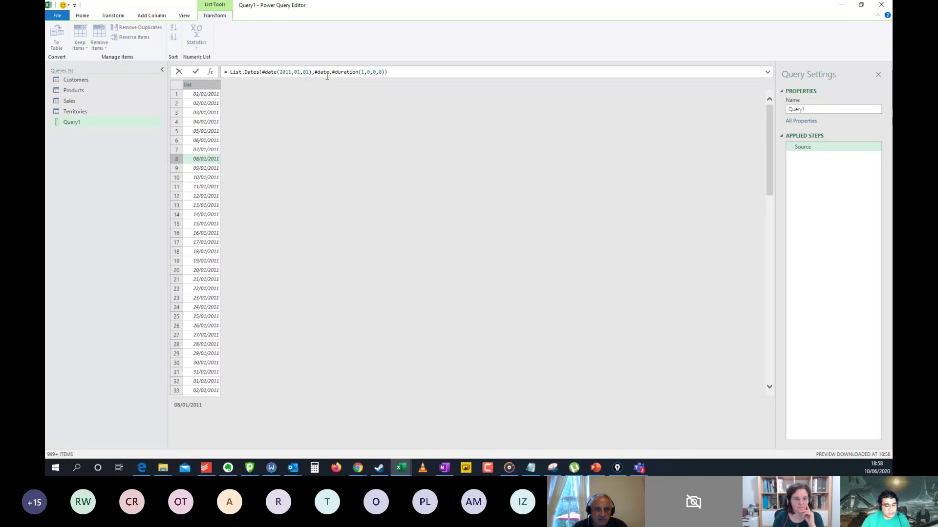
type("2014,12")
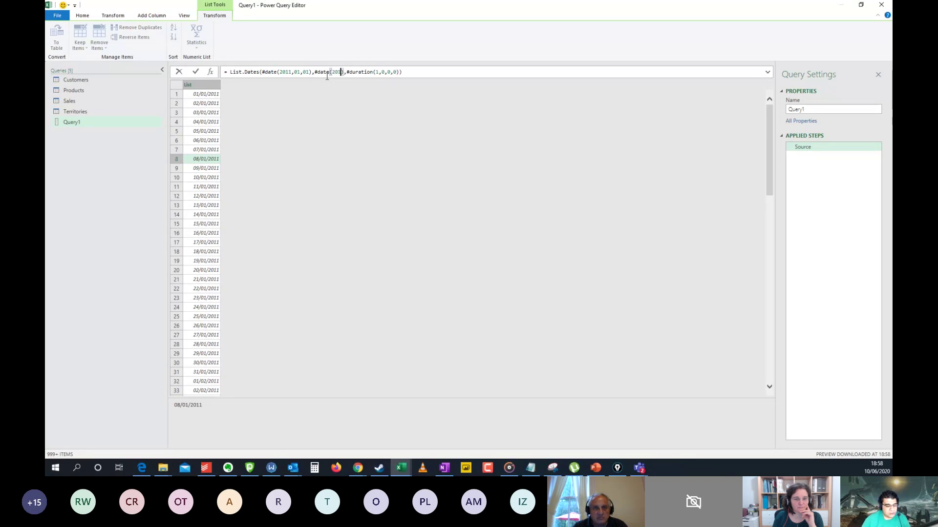
type(",")
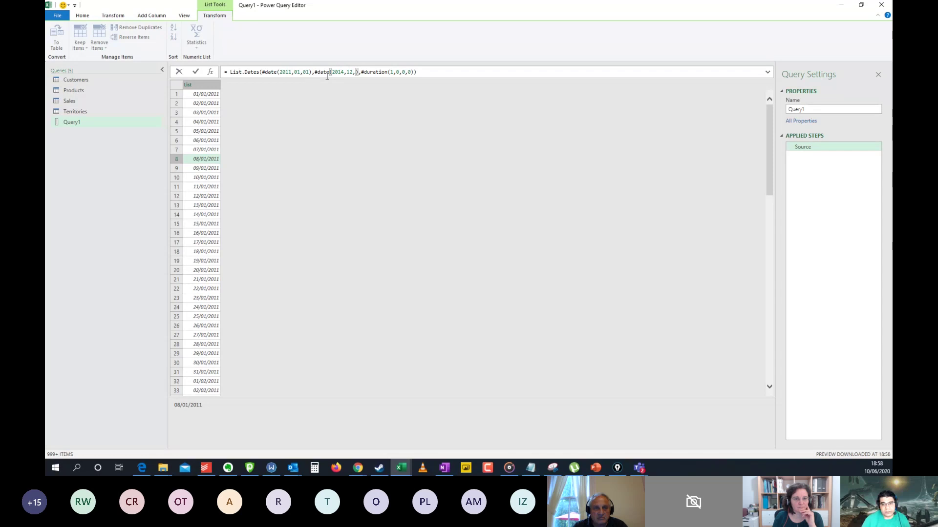
type("31)-1")
key("BackSpace")
key("BackSpace")
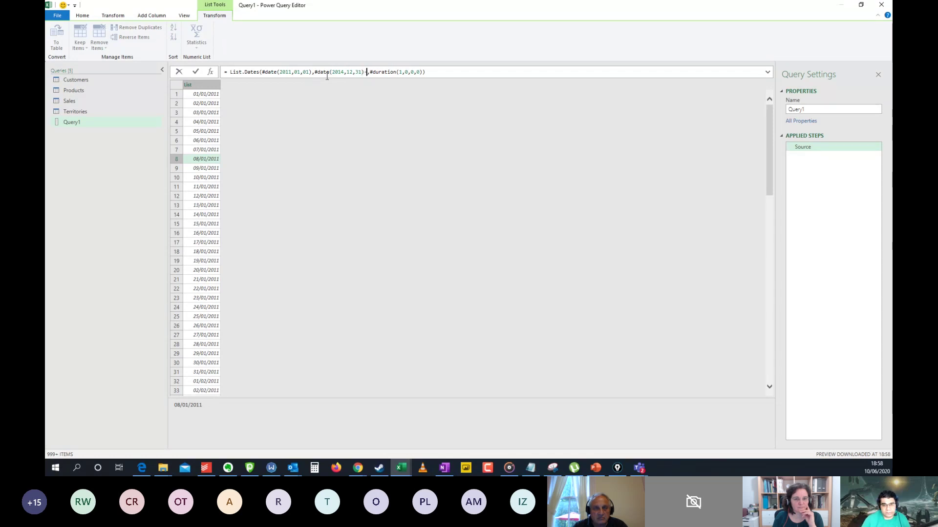
type("-#dat")
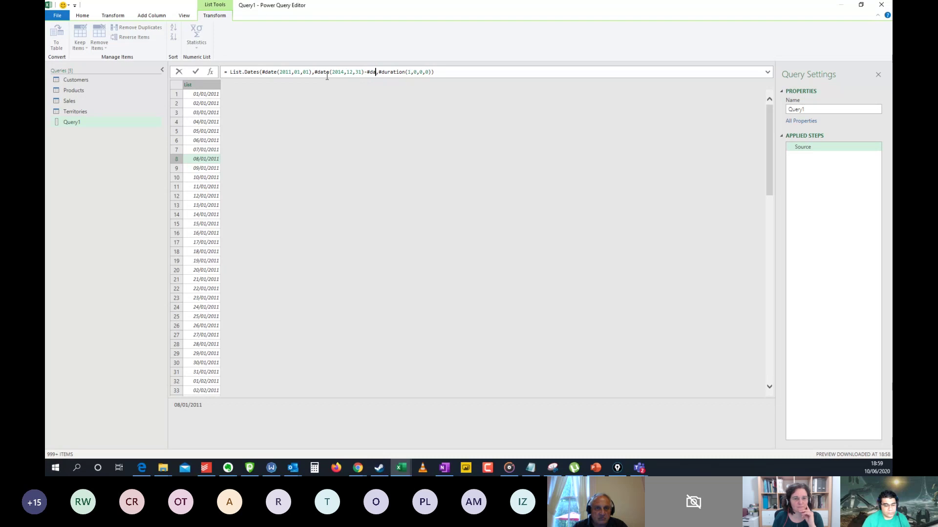
type("e(2011")
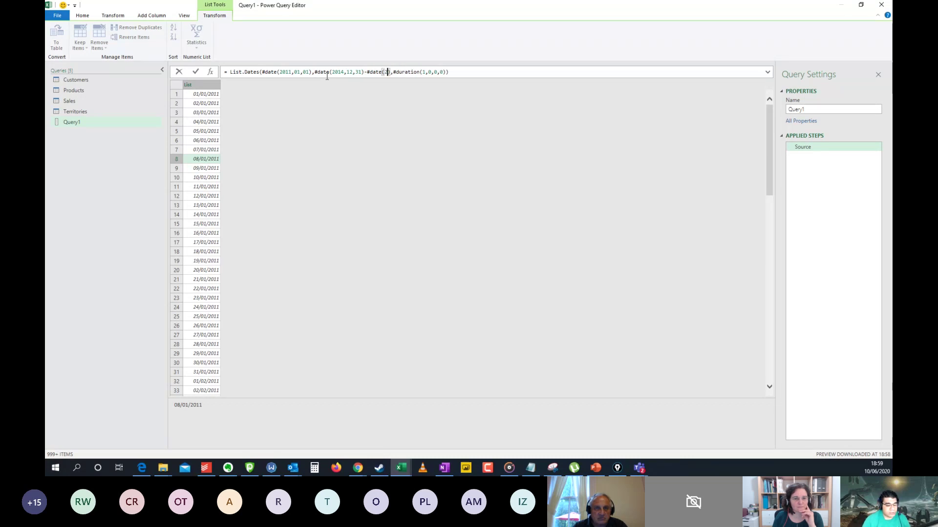
type(",01,")
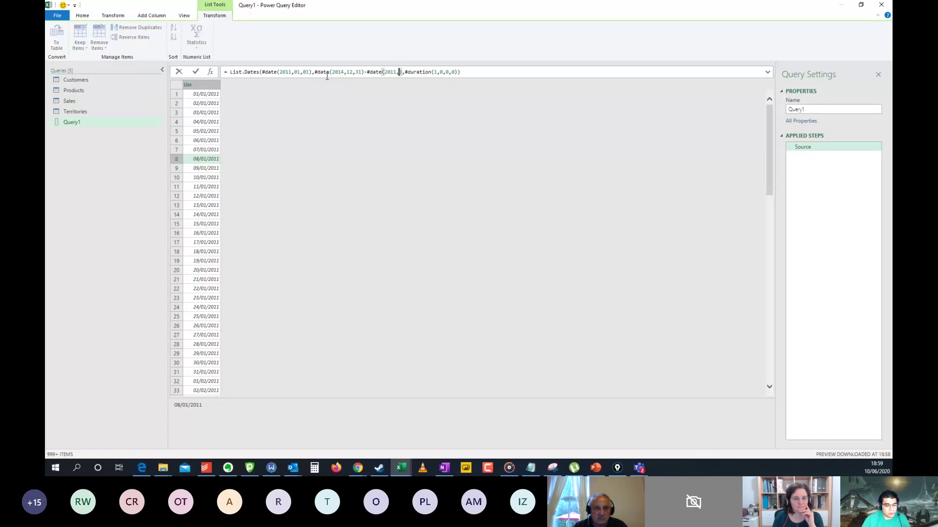
type("01")
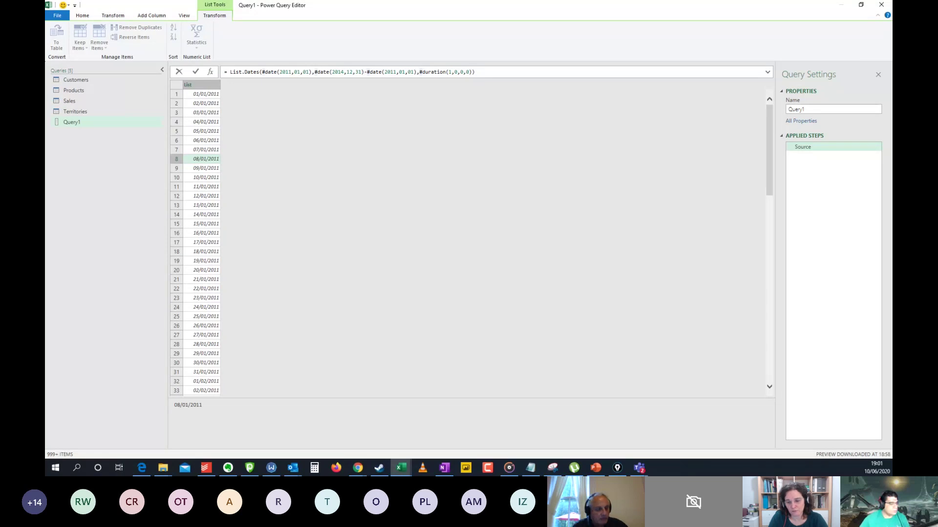
key("Return")
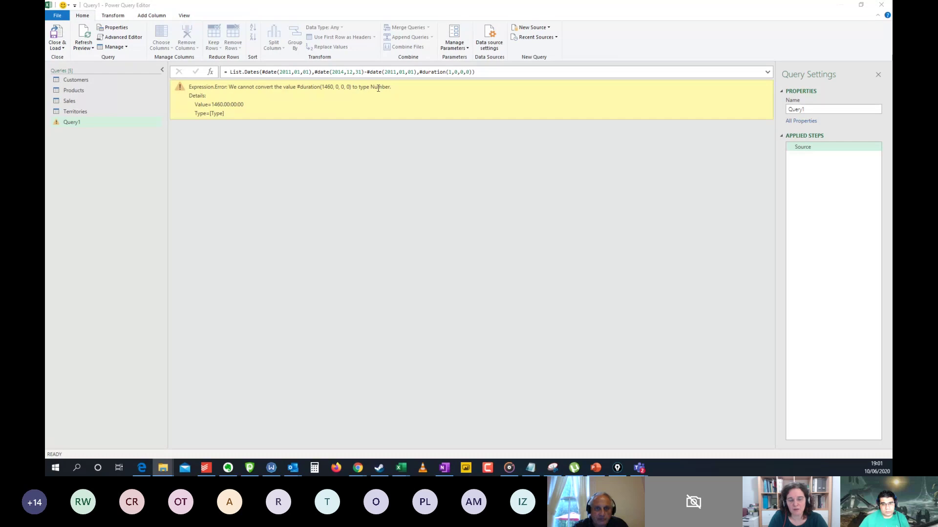
left_click(371, 72)
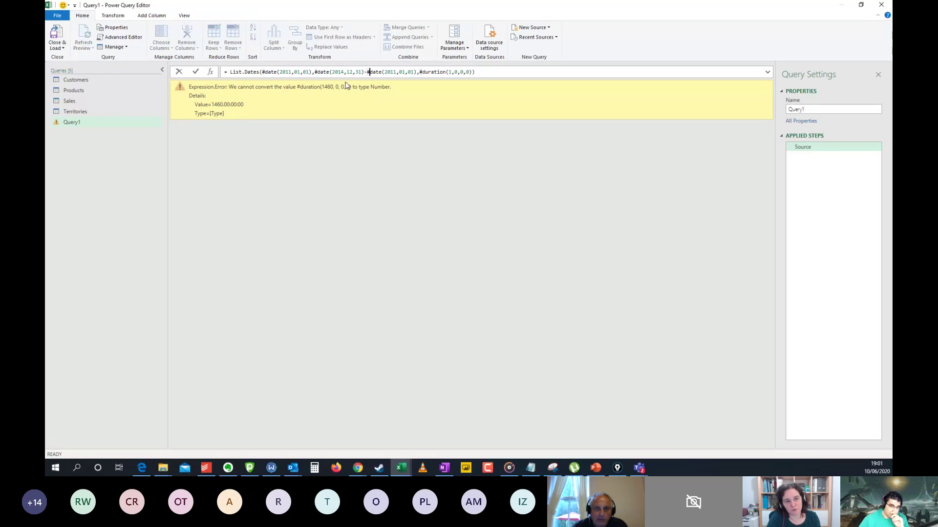
left_click(350, 119)
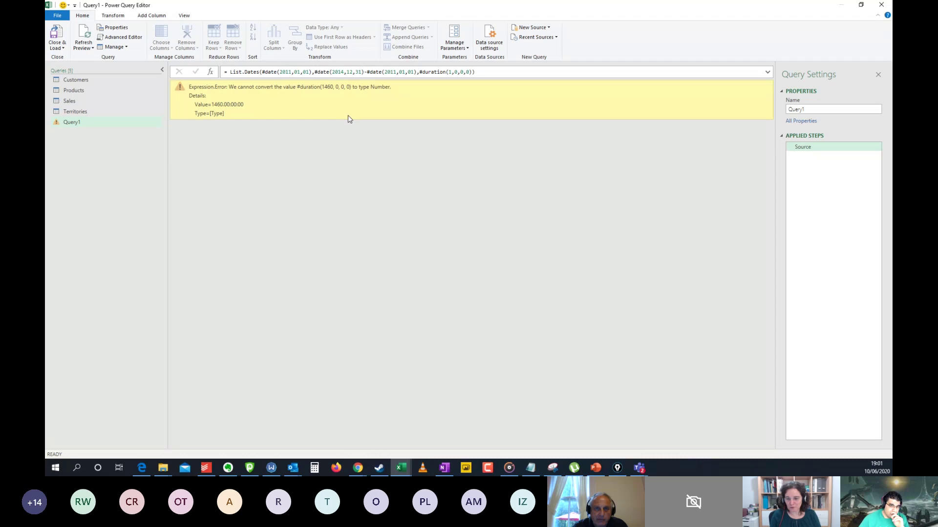
left_click(315, 72)
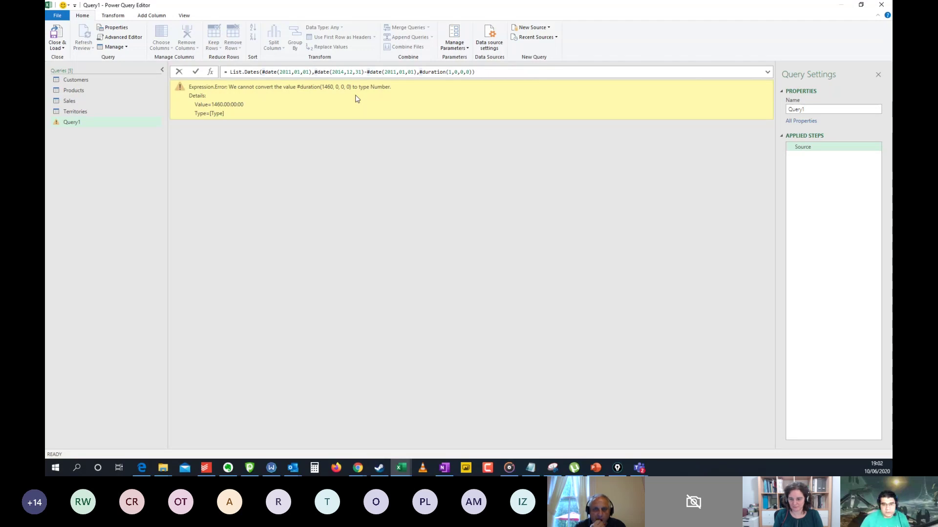
left_click(357, 98)
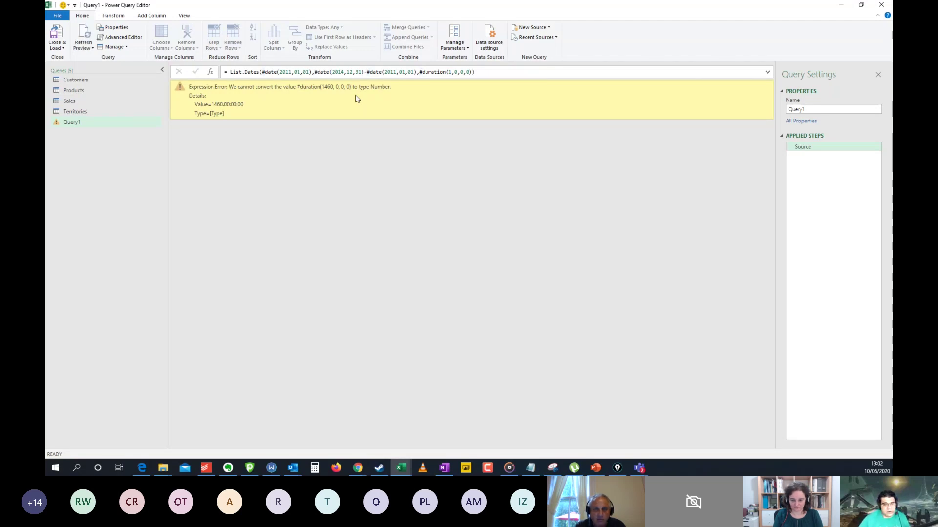
- Wrap the date subtraction in the List.Dates formula in Number.From() with both parentheses, and commit the formula
left_click(316, 72)
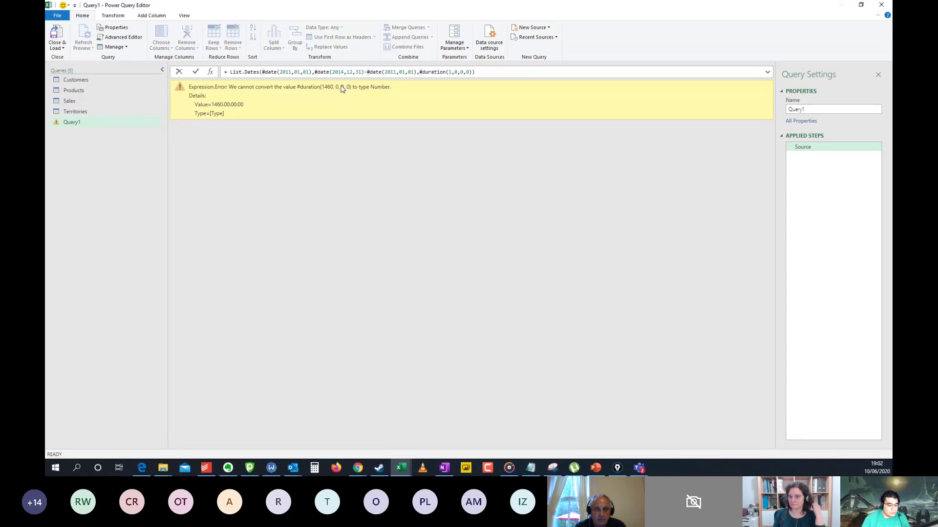
type("Number")
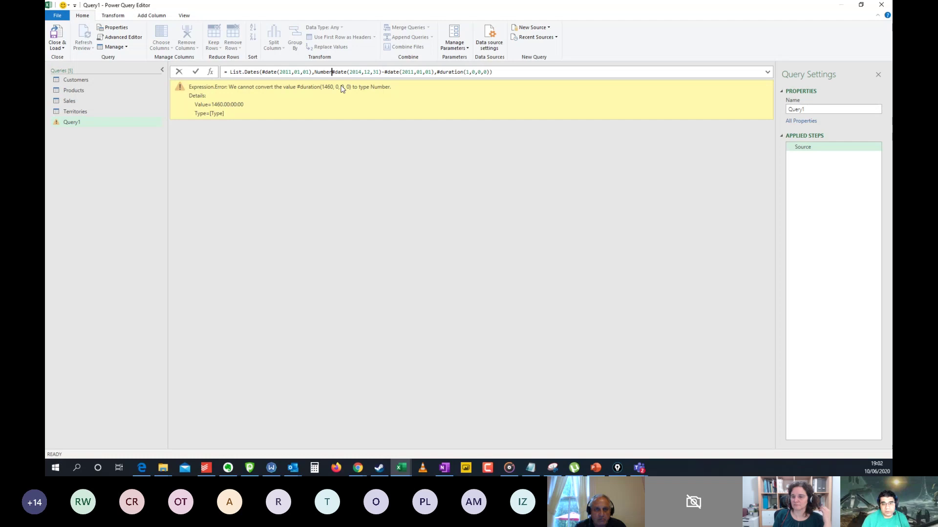
type(".A")
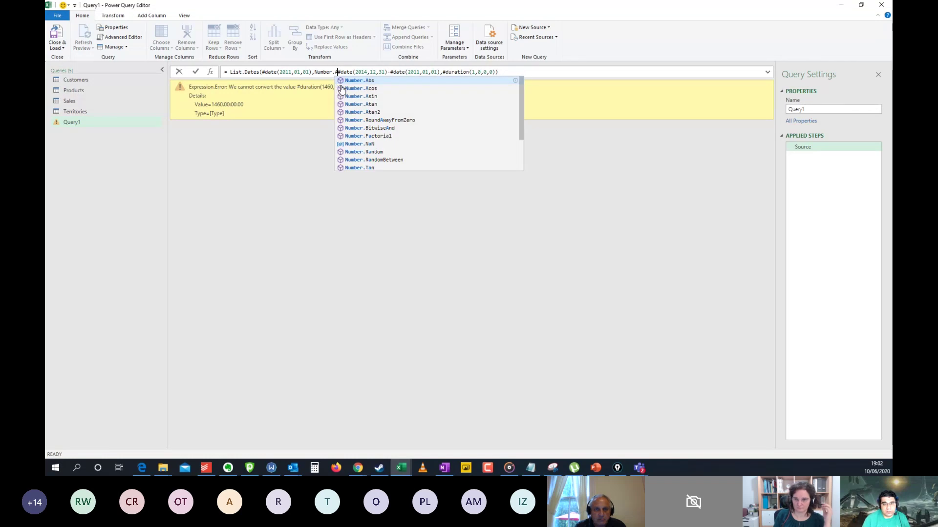
key("BackSpace")
type("From")
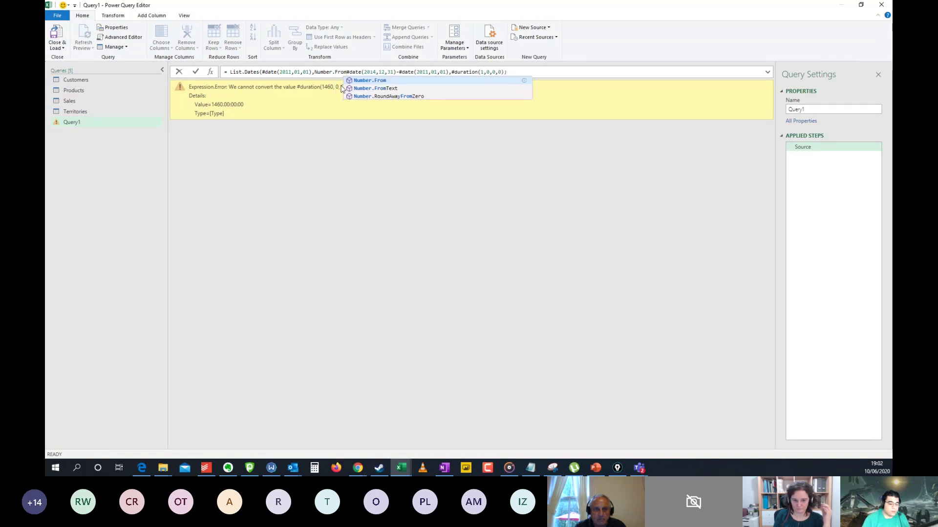
type("(")
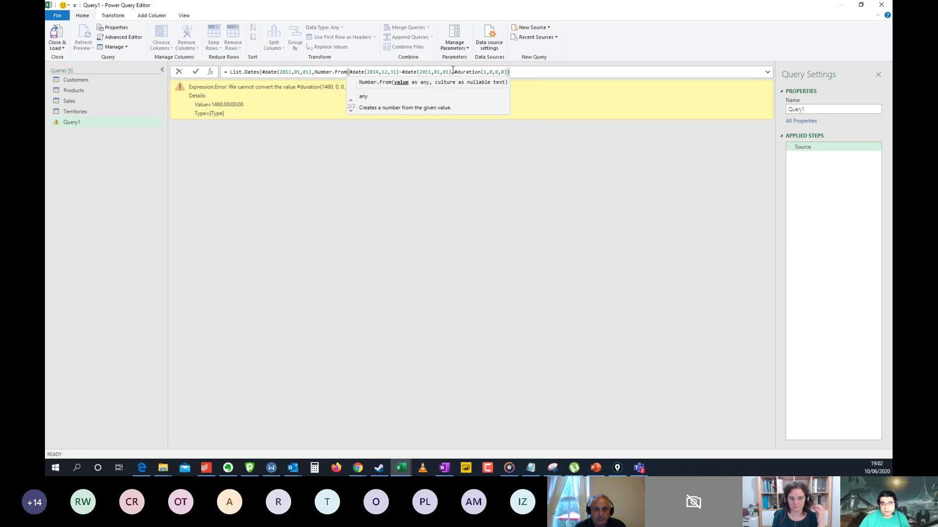
key("Return")
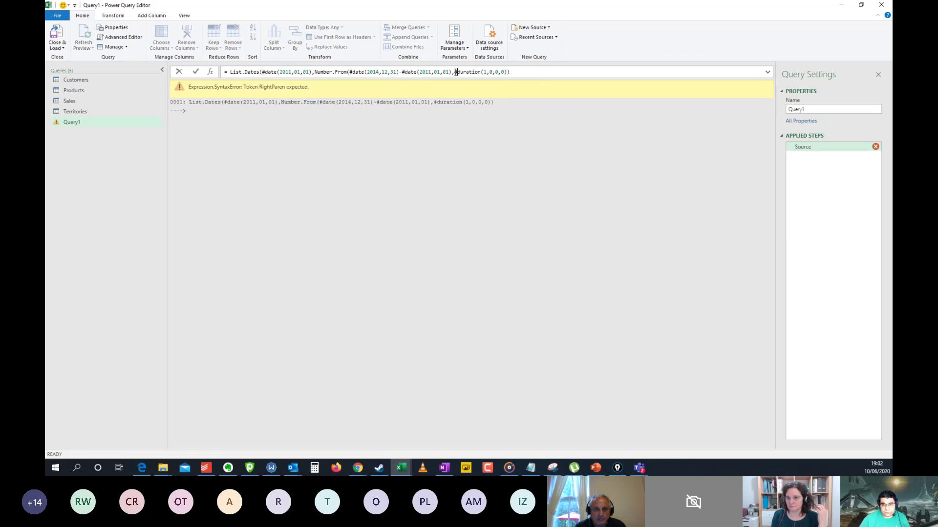
left_click(451, 71)
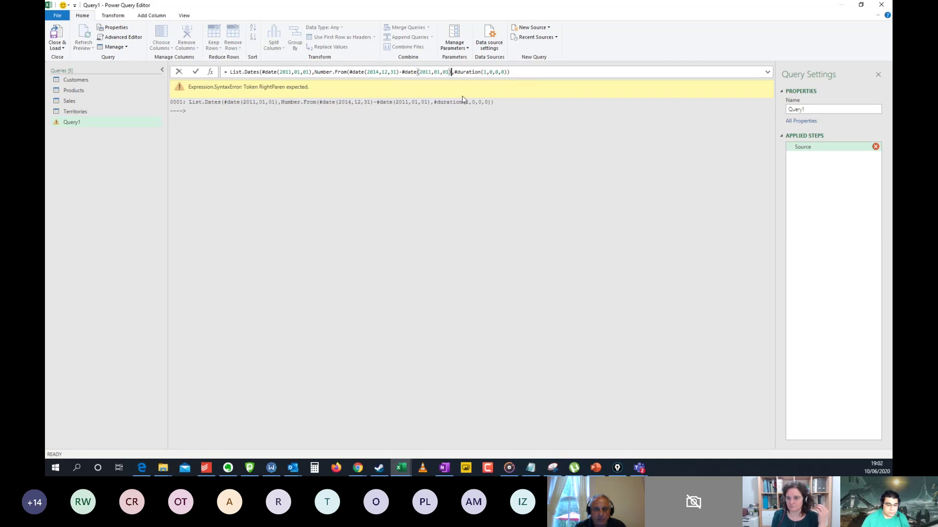
type(")")
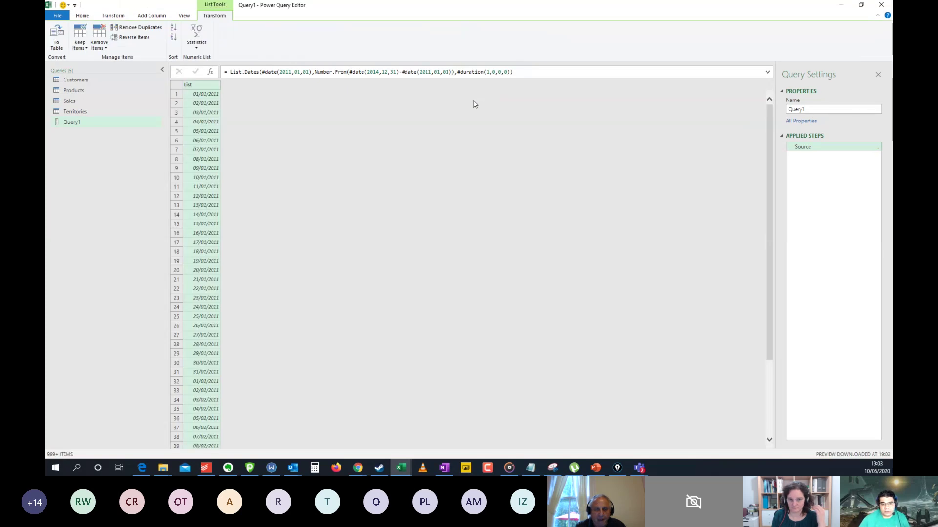
- Convert the date list to a table with delimiter None and extra columns handled as Show as errors
left_click(218, 123)
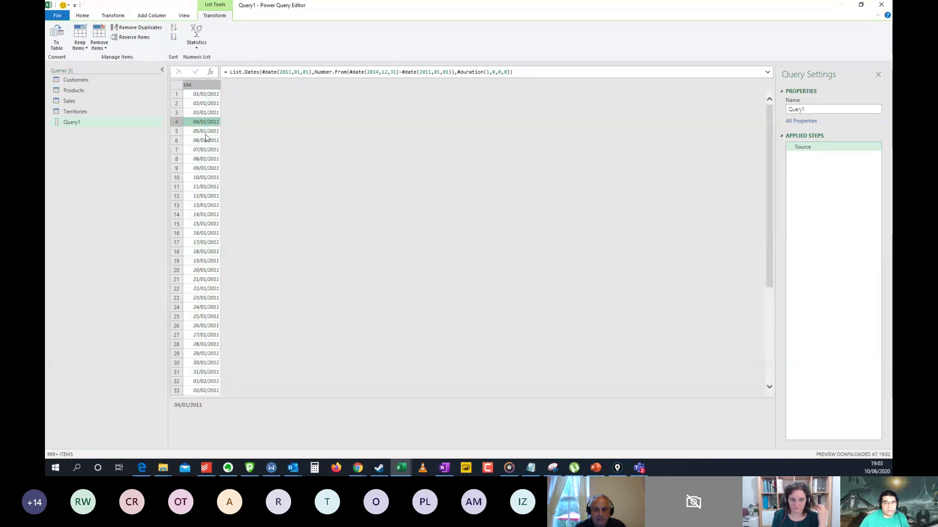
left_click(56, 49)
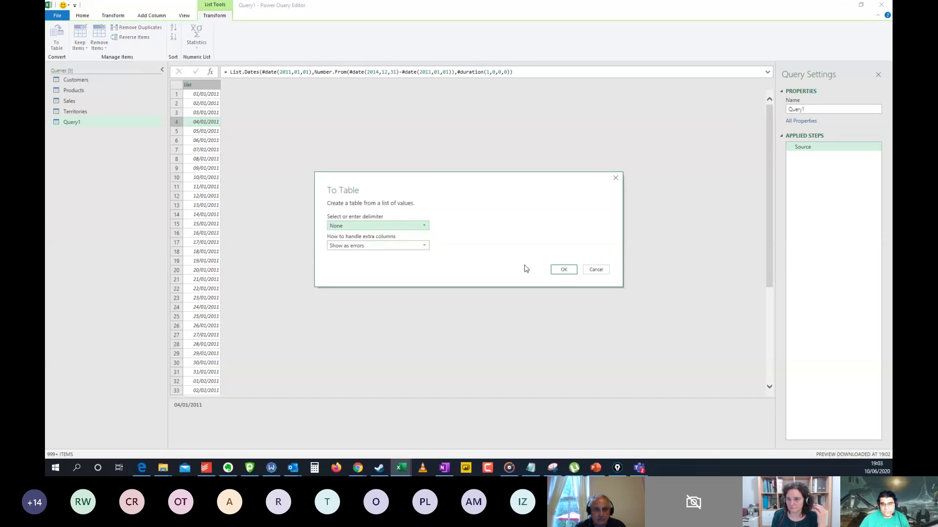
left_click(562, 273)
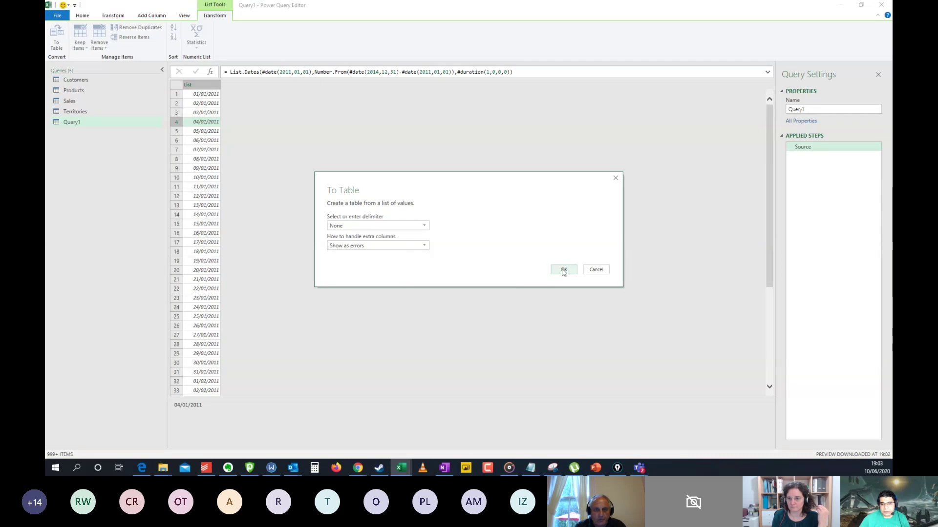
left_click(564, 271)
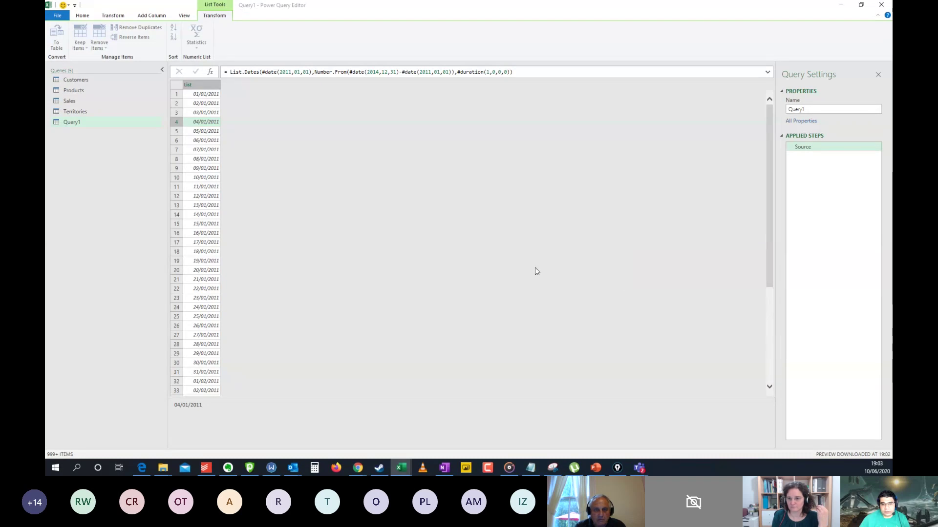
- Set the converted table's only column to the Date data type and rename that column Date
left_click(231, 151)
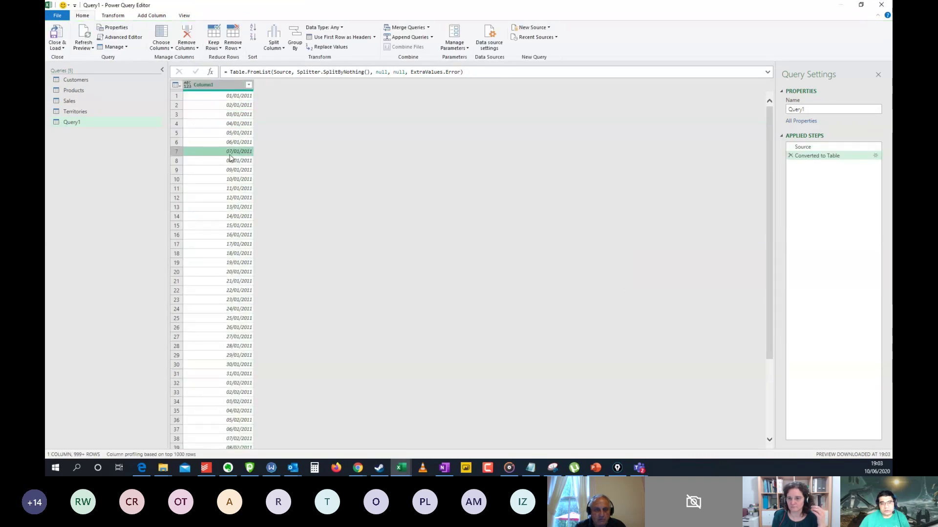
left_click(229, 85)
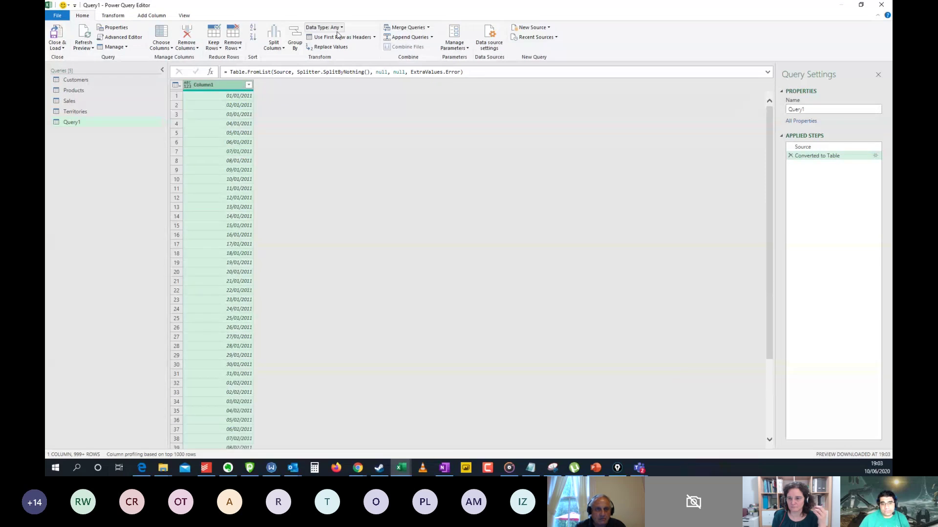
left_click(325, 27)
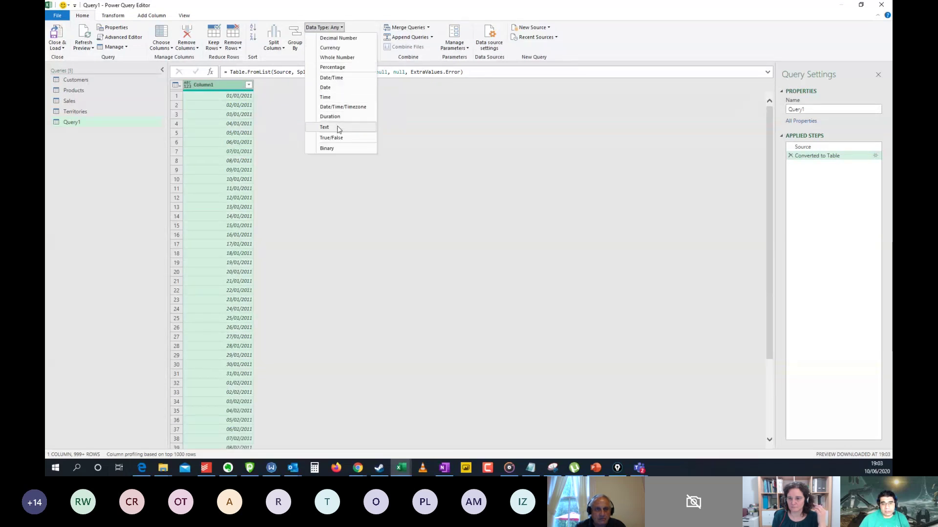
left_click(327, 88)
double_click(220, 84)
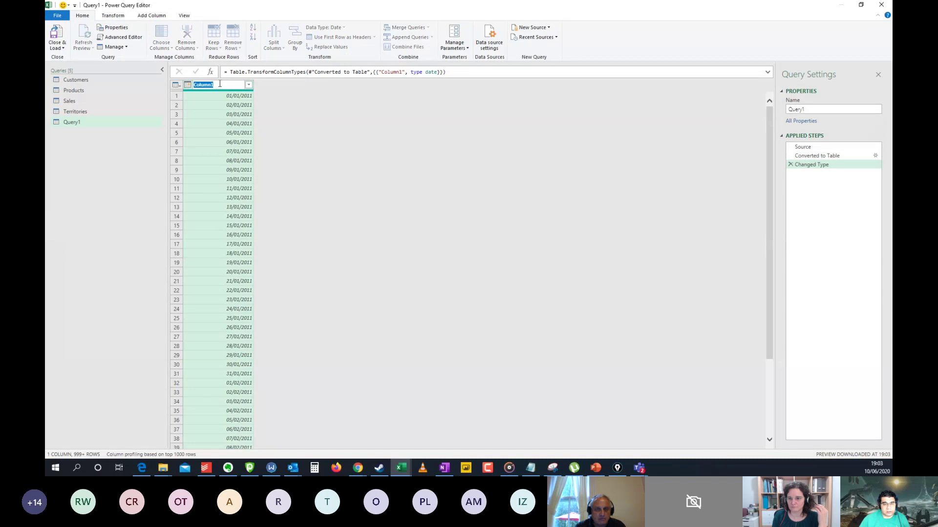
type("Date")
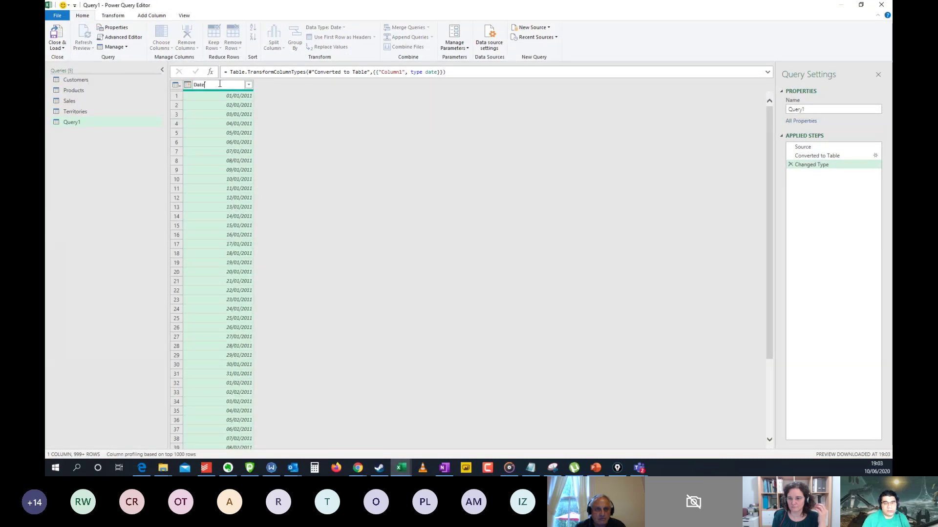
key("Return")
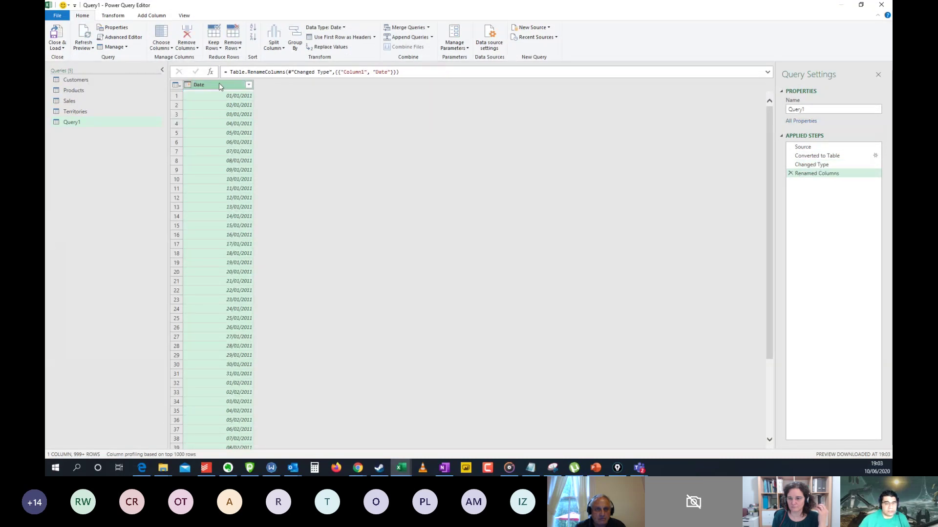
- Rename the new date query as Calendar in the list of queries
double_click(77, 123)
type("Calendar")
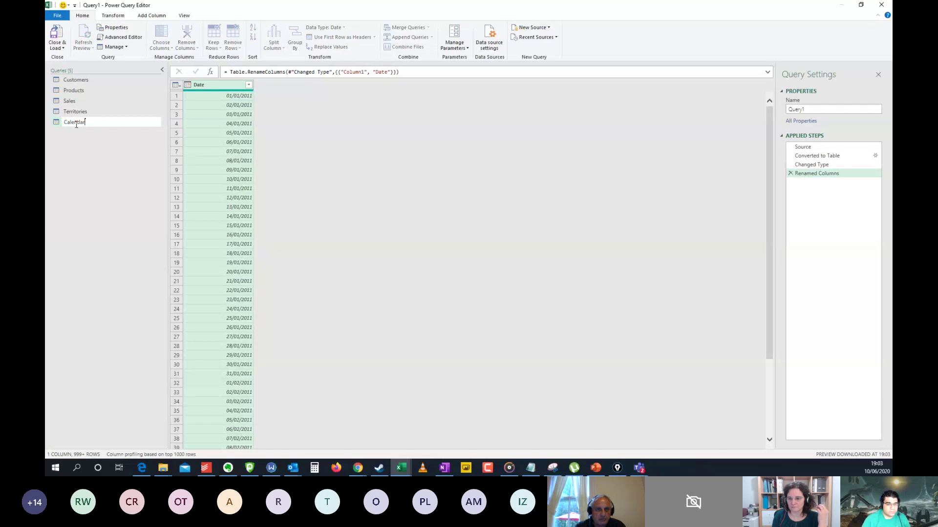
key("Return")
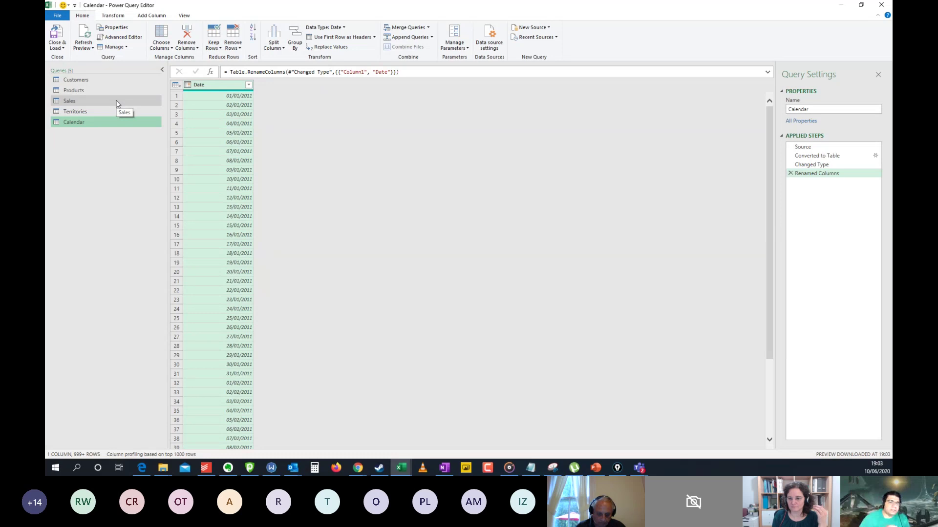
- Look over the Customers and Products queries and return to the Calendar query
left_click(135, 80)
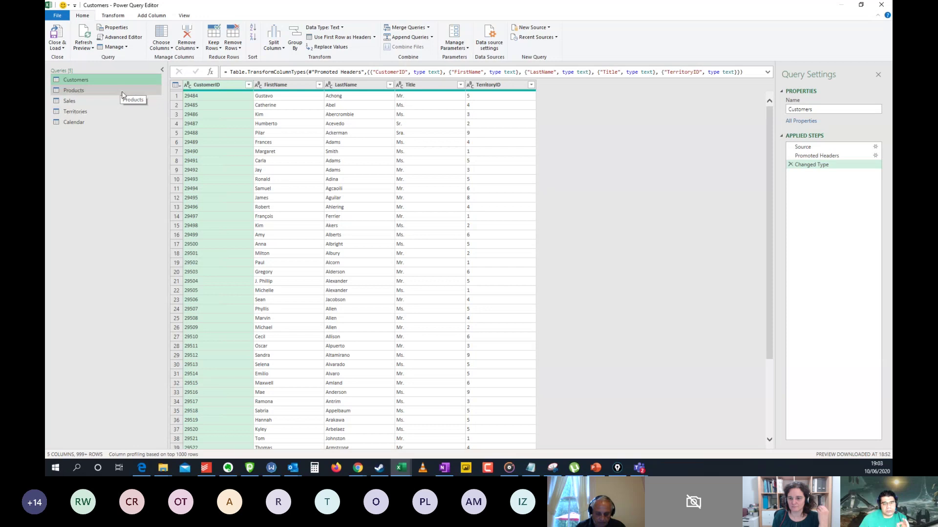
left_click(121, 91)
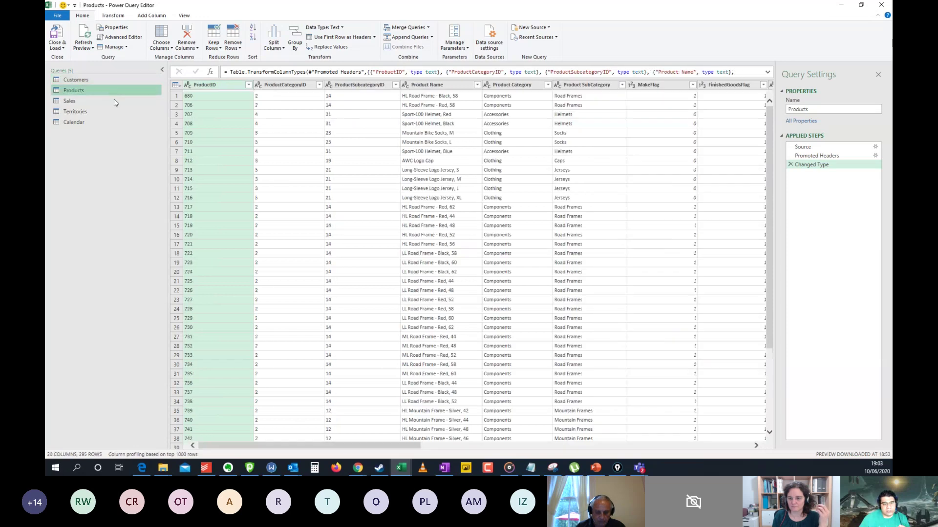
left_click(104, 121)
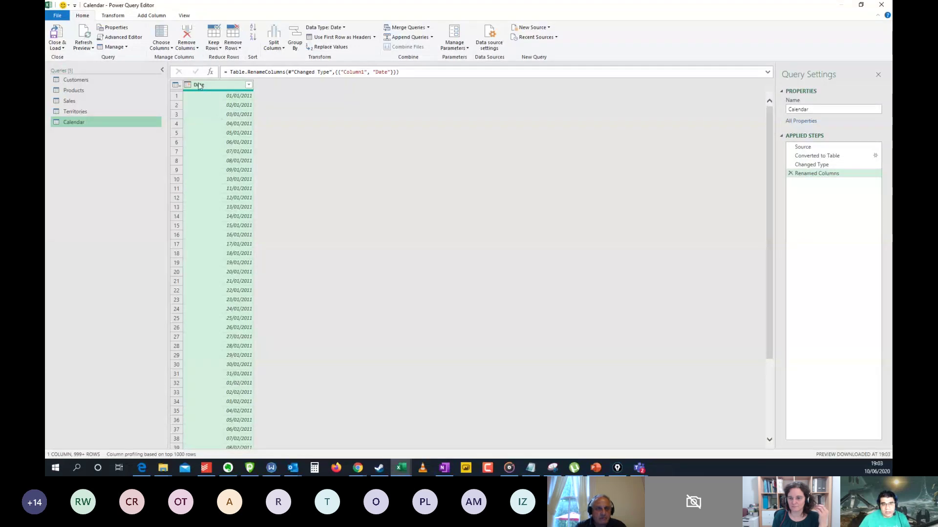
- Add a Year column to the Calendar query, extracted from the Date column
left_click(151, 16)
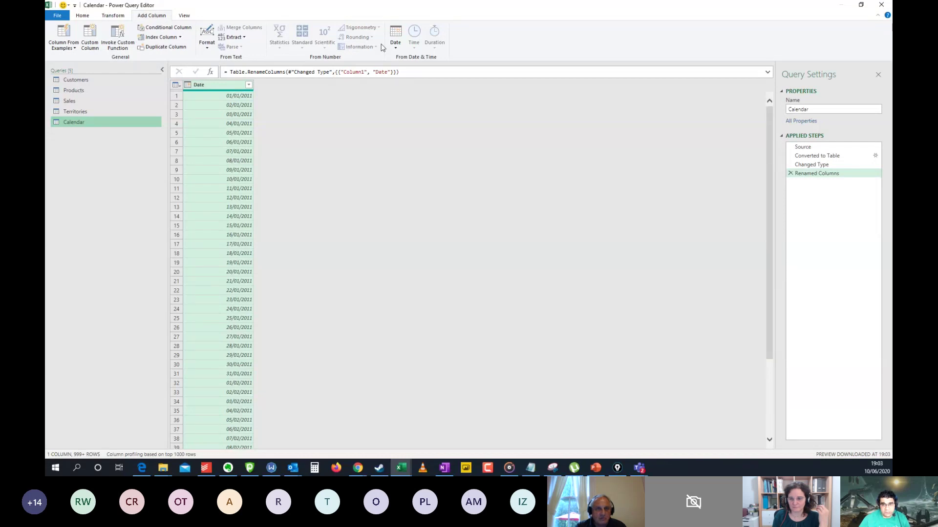
left_click(395, 44)
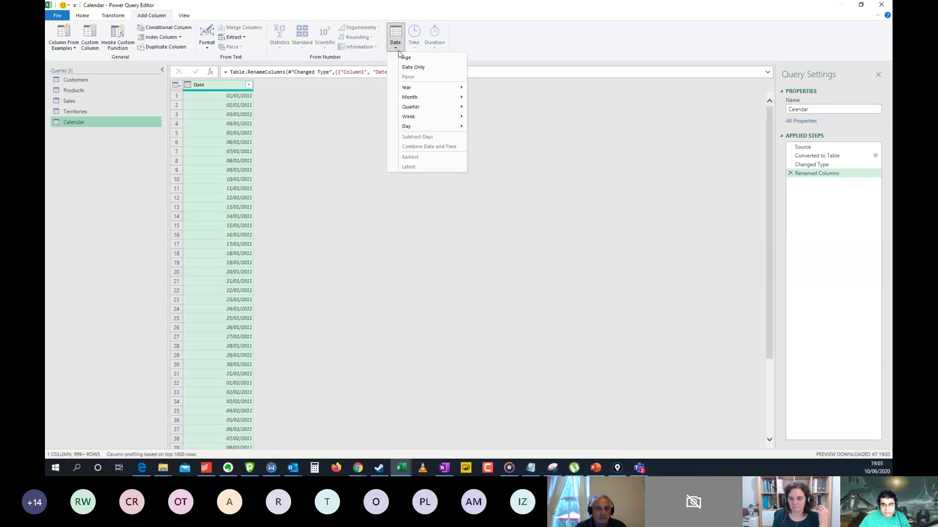
mouse_move(440, 87)
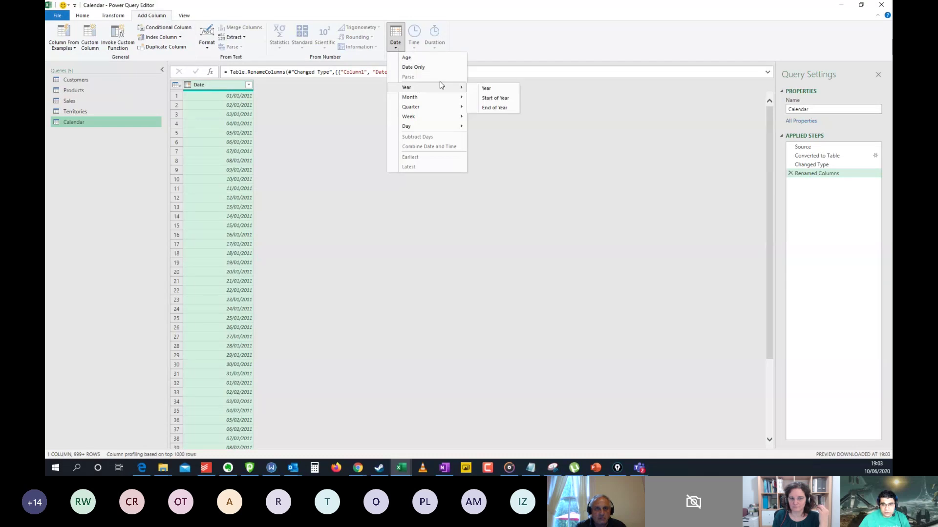
left_click(478, 88)
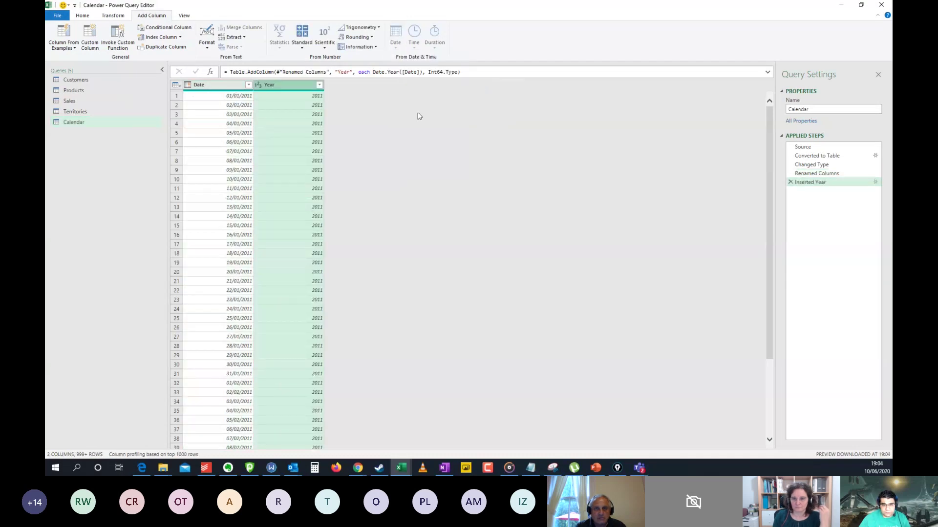
- Add a Month number column to the Calendar query, extracted from the Date column
left_click(218, 86)
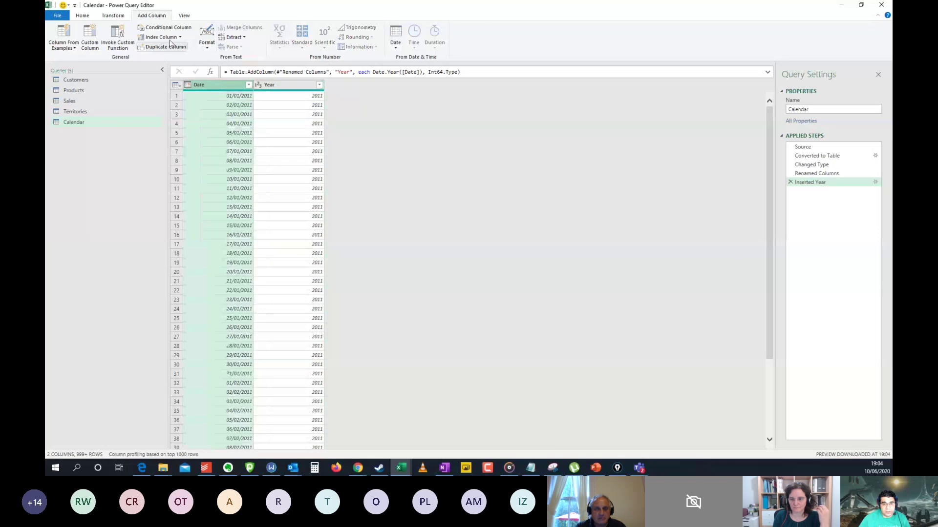
left_click(396, 37)
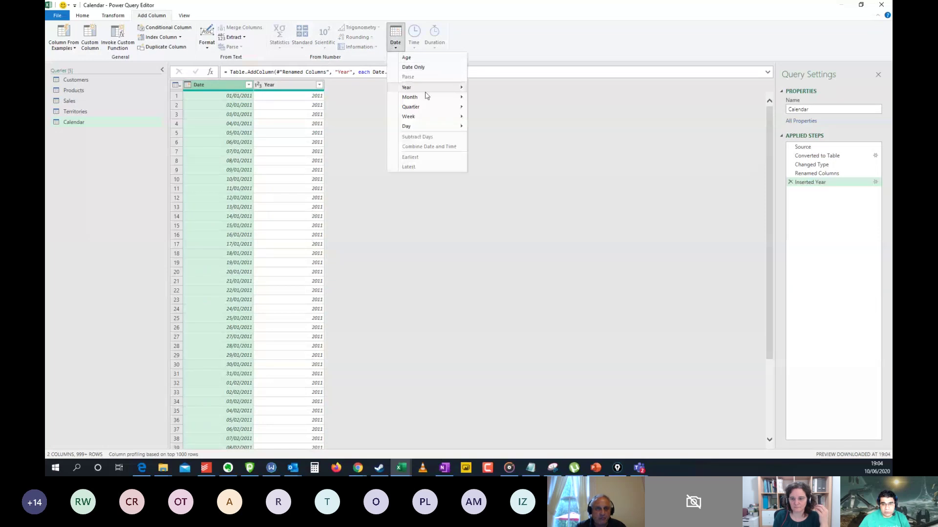
mouse_move(437, 97)
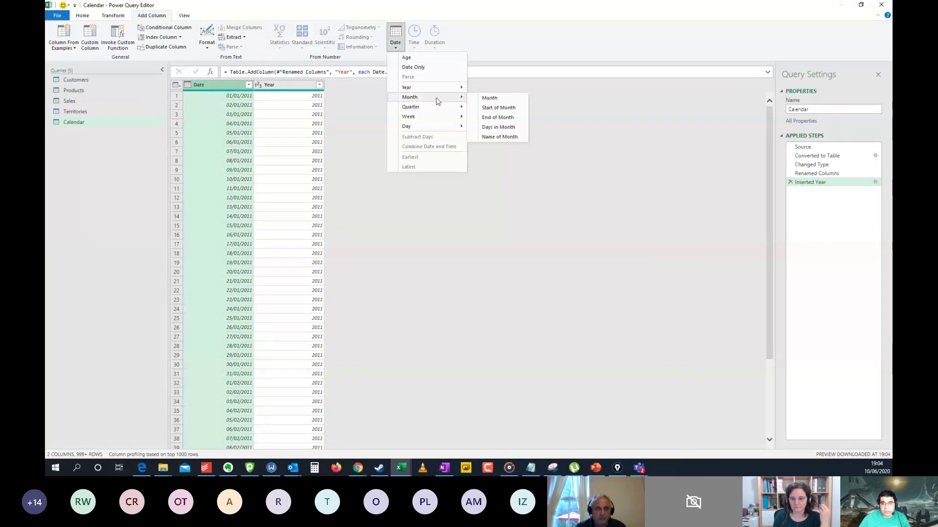
left_click(484, 99)
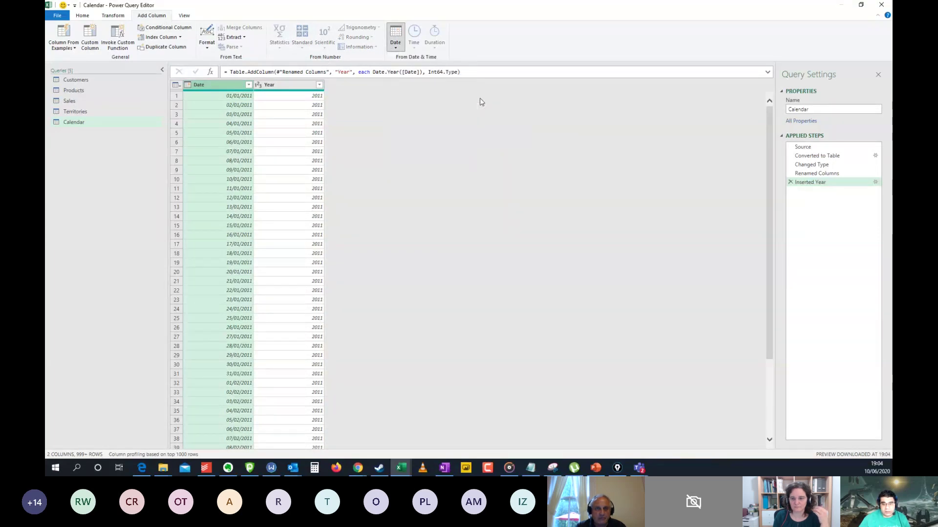
- Add a Month Name column to the Calendar query, extracted from the Date column
left_click(230, 88)
left_click(395, 36)
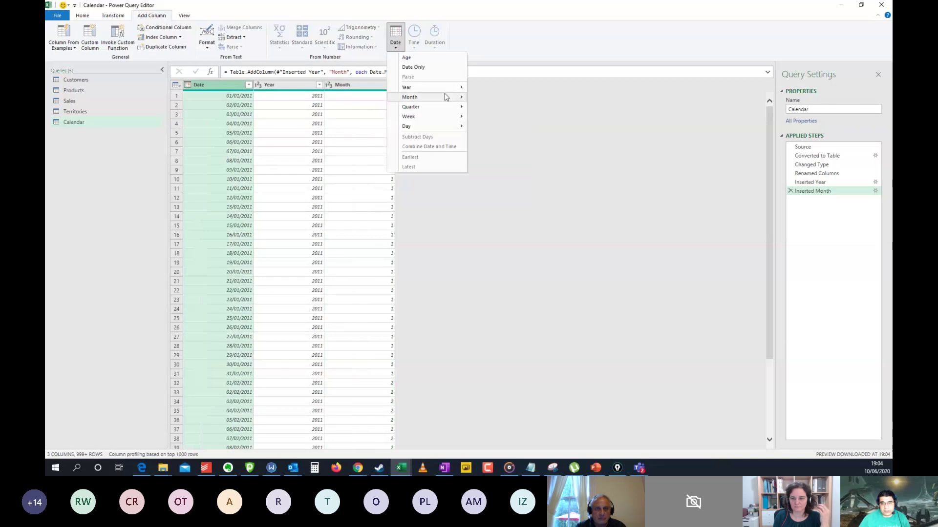
mouse_move(447, 98)
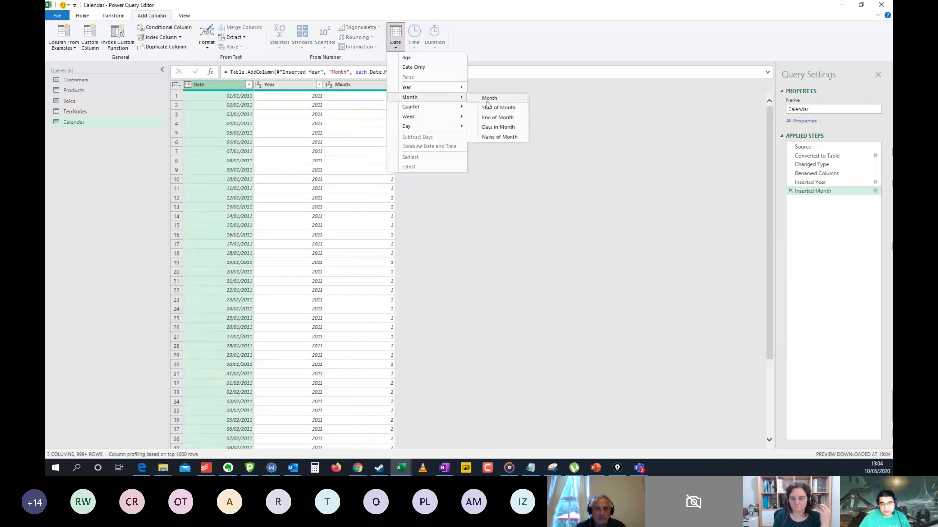
left_click(494, 137)
left_click(429, 125)
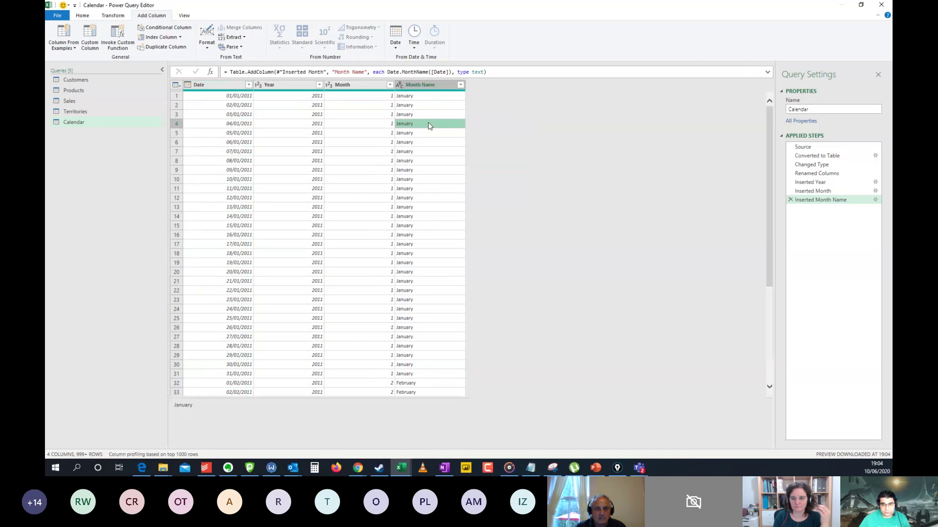
- Shorten the Month Name values to their first 3 characters
left_click(432, 86)
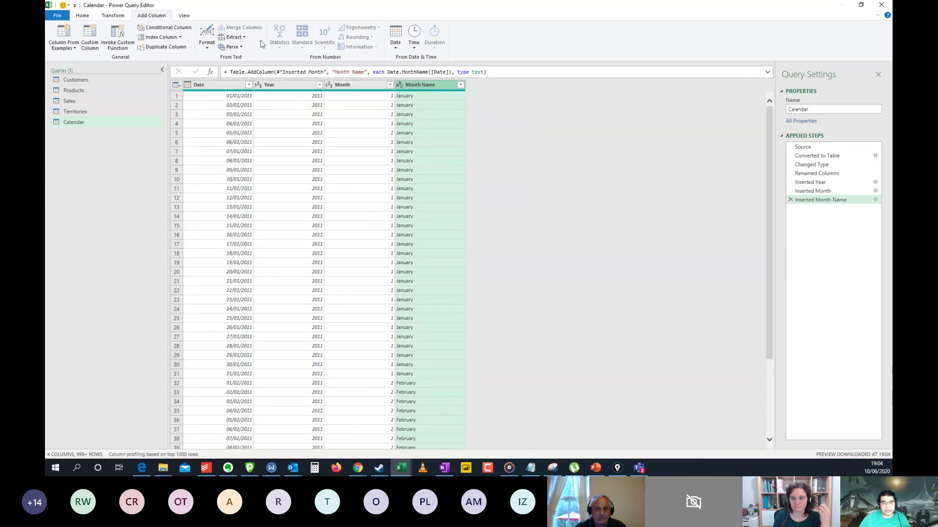
left_click(113, 15)
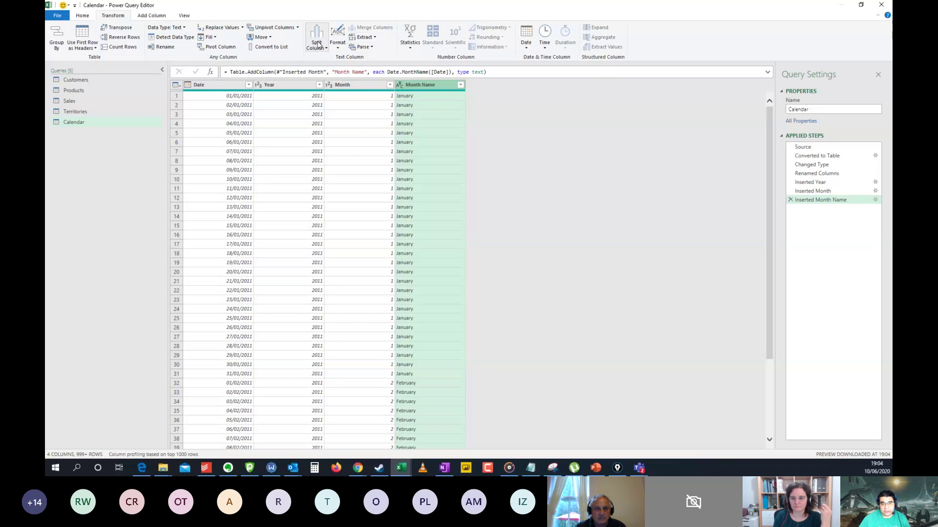
left_click(369, 38)
left_click(373, 58)
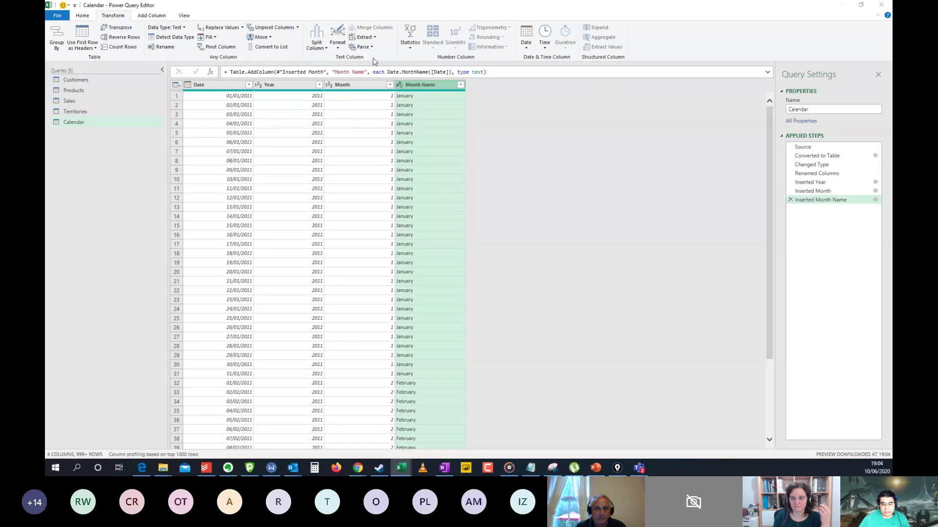
type("3")
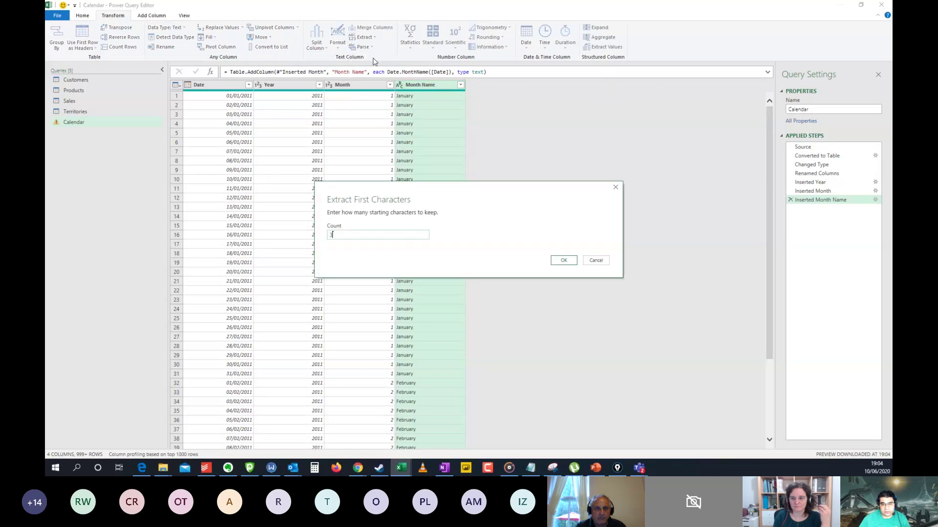
left_click(563, 261)
left_click(434, 145)
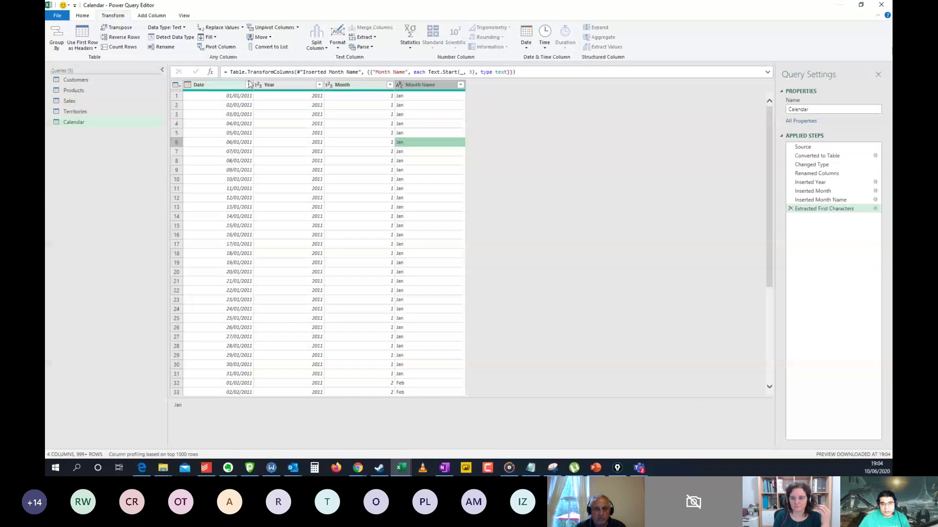
- Try transforming the Date column itself into Week of Year, and remove that applied step
left_click(217, 85)
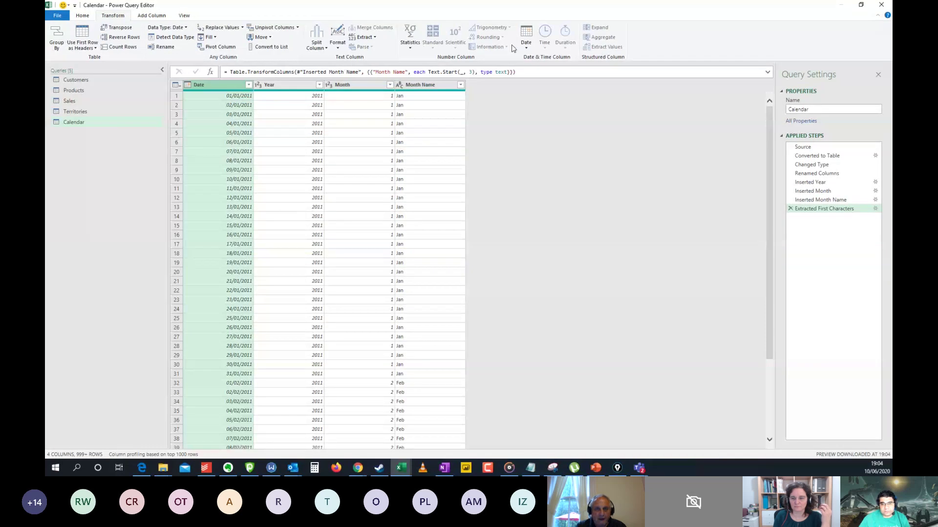
left_click(526, 39)
mouse_move(569, 120)
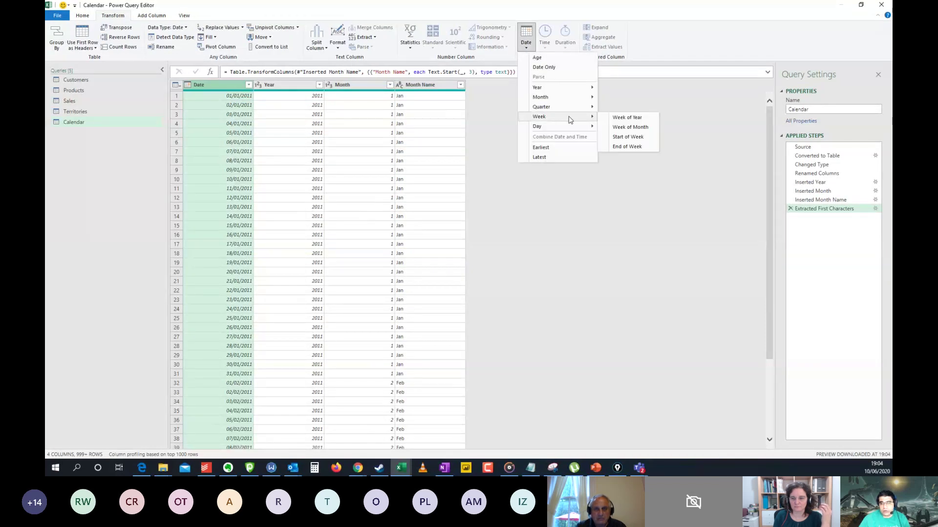
left_click(607, 118)
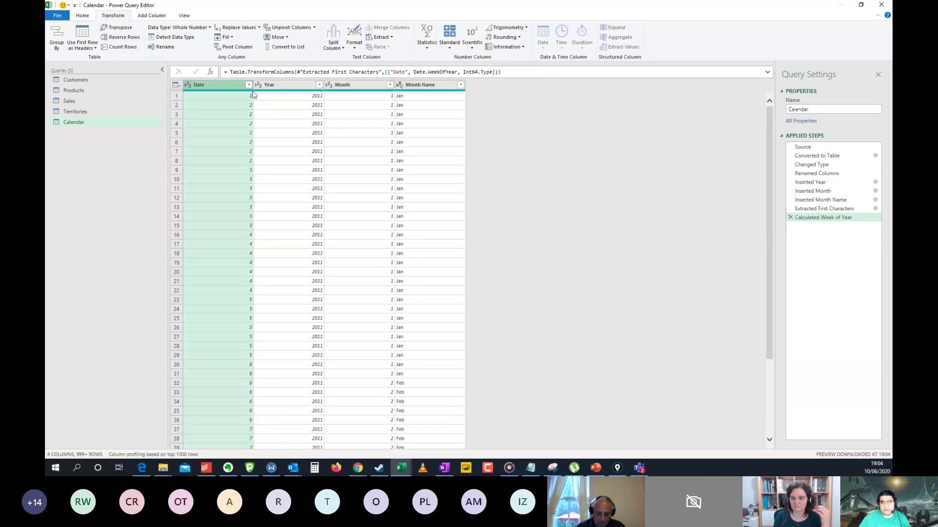
left_click(790, 218)
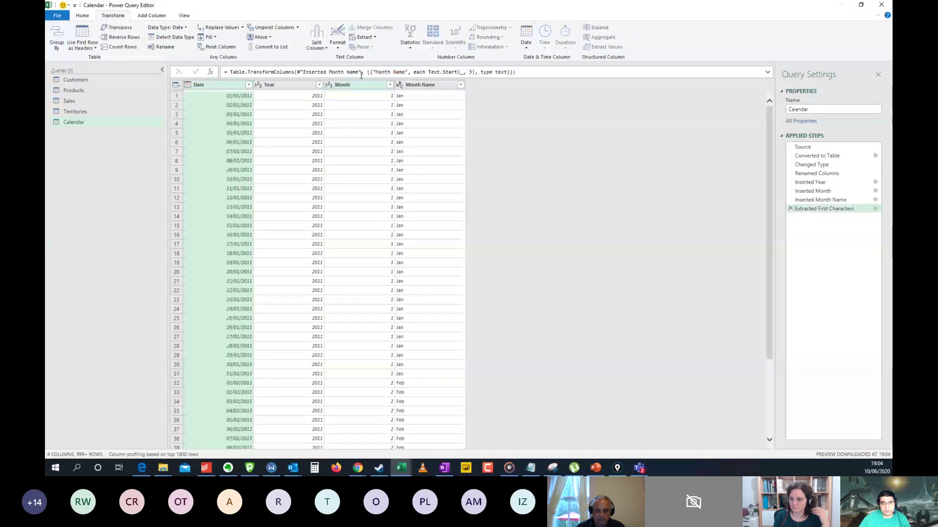
- Try adding a separate Week of Year column from the Date column, and remove its applied step
left_click(151, 16)
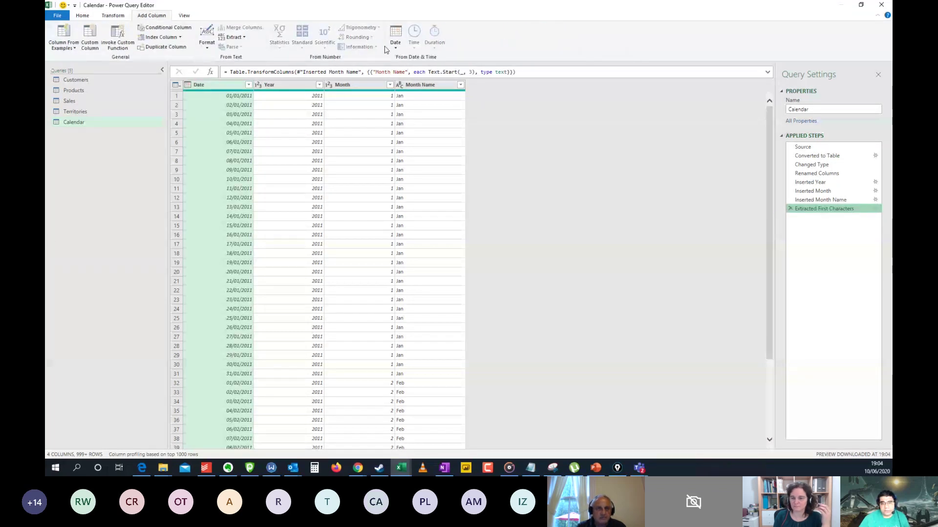
left_click(114, 15)
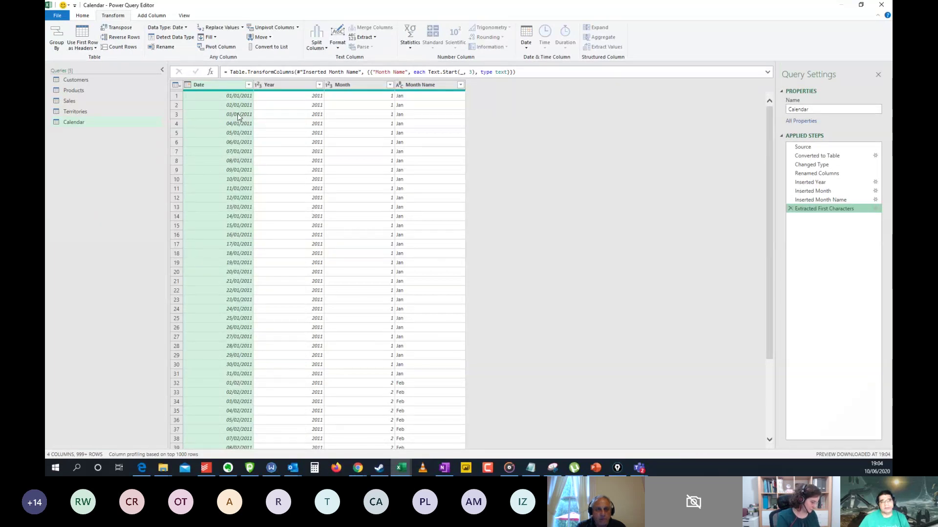
left_click(151, 17)
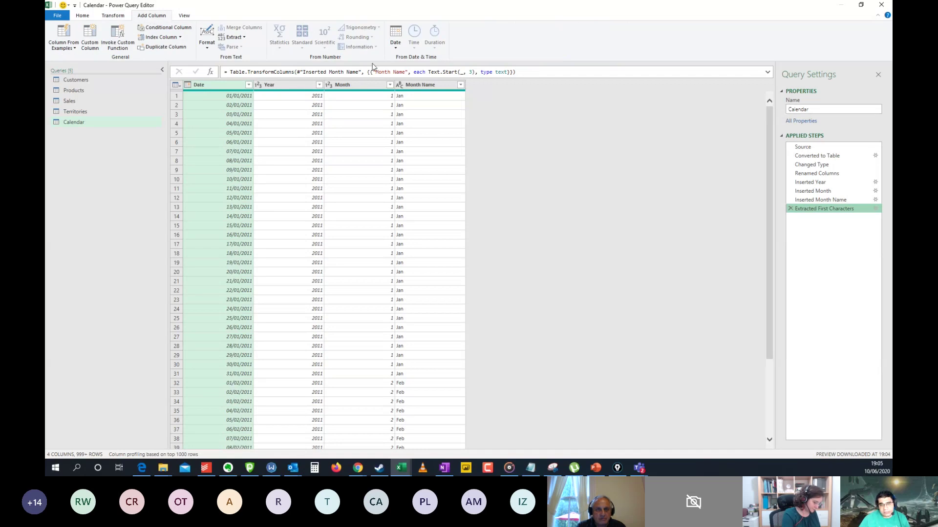
left_click(393, 47)
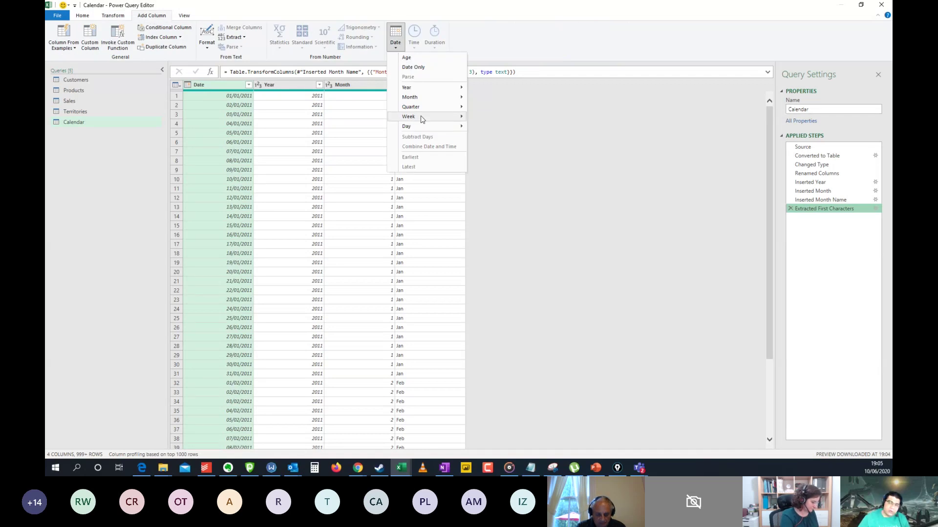
mouse_move(422, 119)
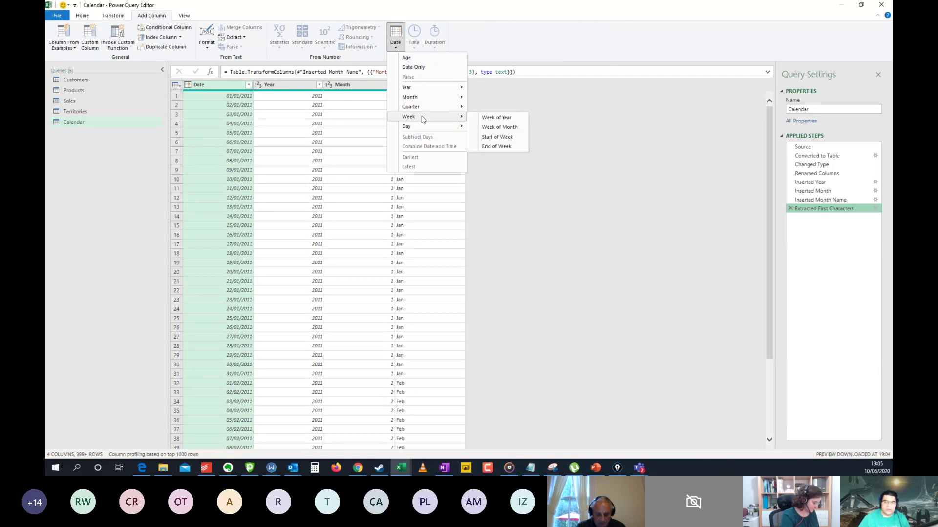
left_click(498, 118)
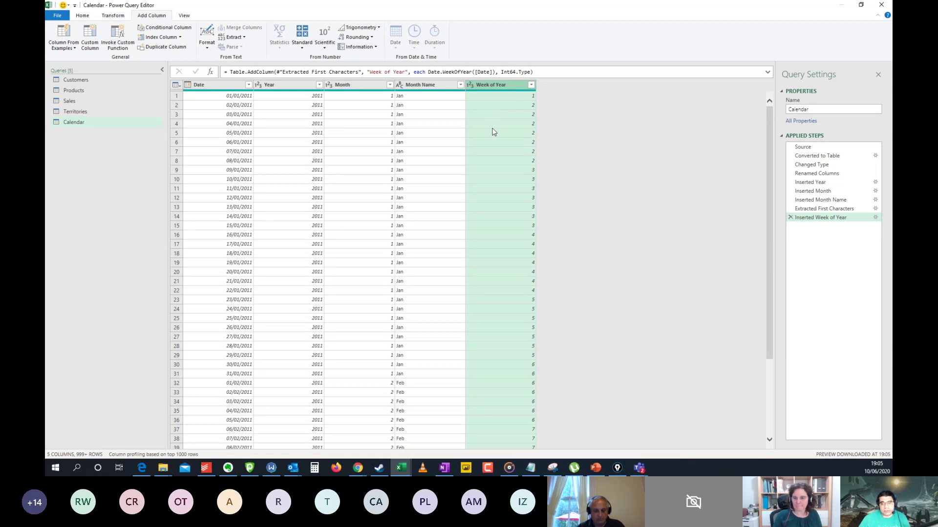
left_click(790, 218)
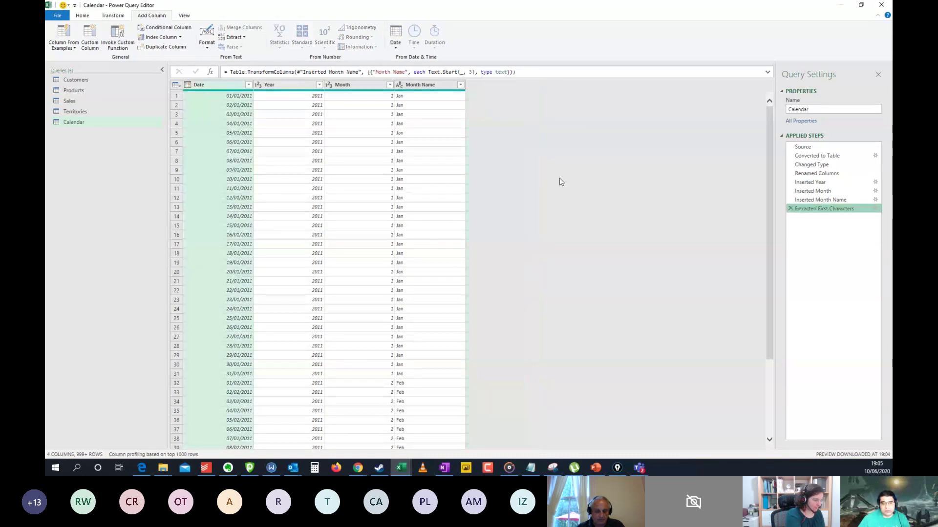
- Start a custom column in the Calendar query and name it Week Number
left_click(84, 41)
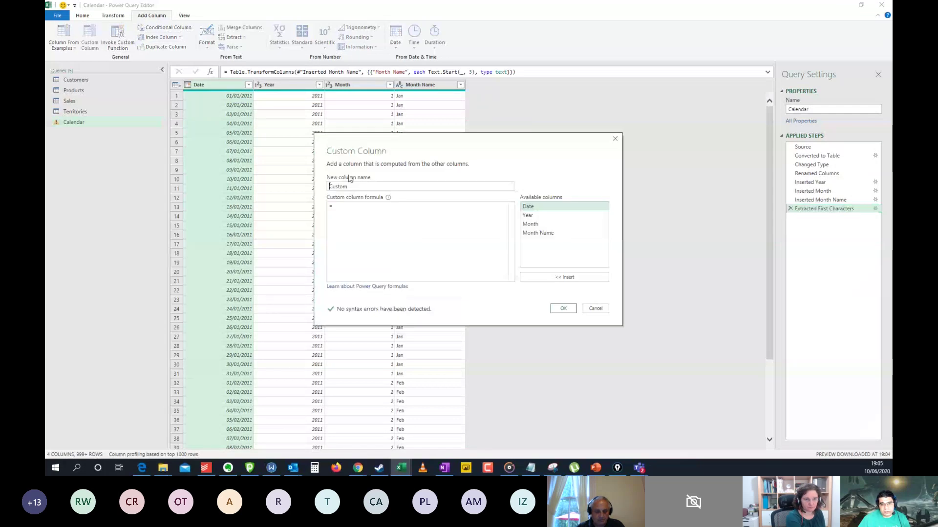
left_click_drag(355, 186, 299, 189)
type("w")
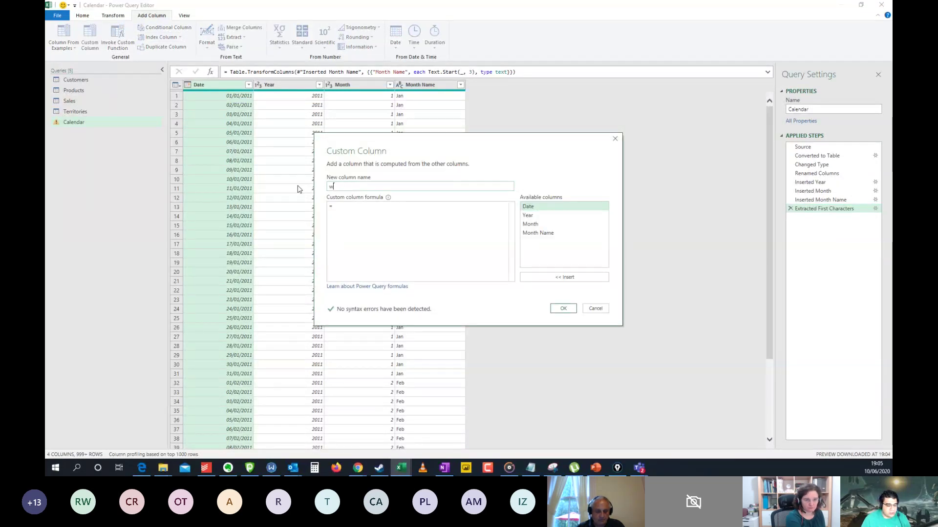
type("EEK")
key("BackSpace")
key("BackSpace")
key("BackSpace")
key("BackSpace")
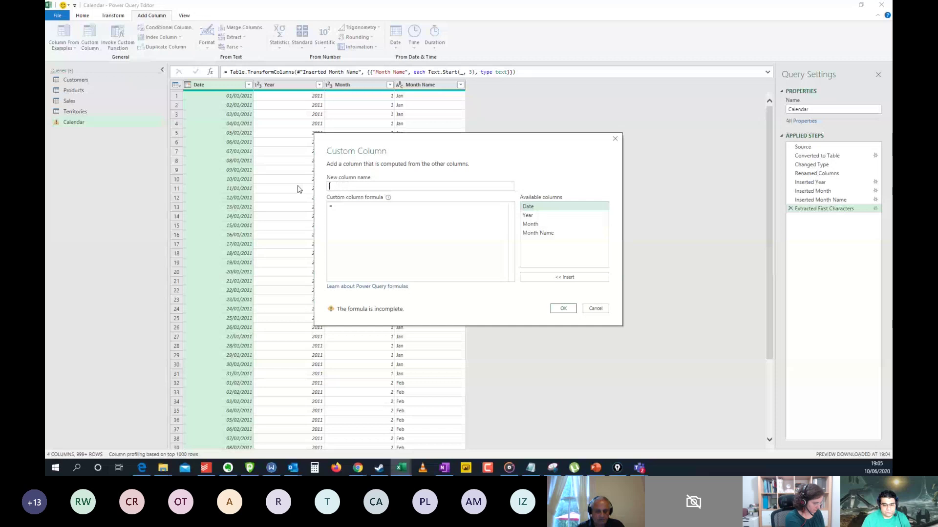
type("Wekk")
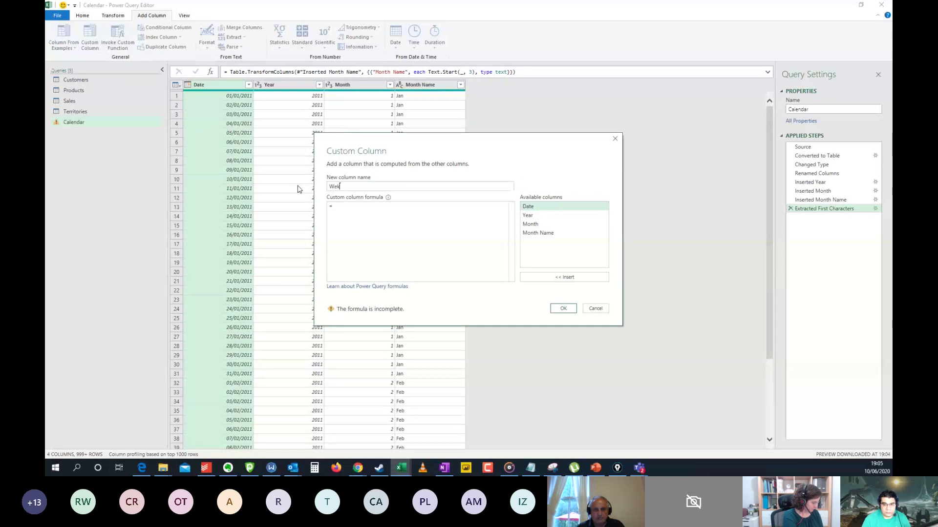
key("BackSpace")
type("ek Number")
key("Tab")
- Begin the Week Number formula with the Date.WeekOfYear function, using the Date column as its first argument
type("D")
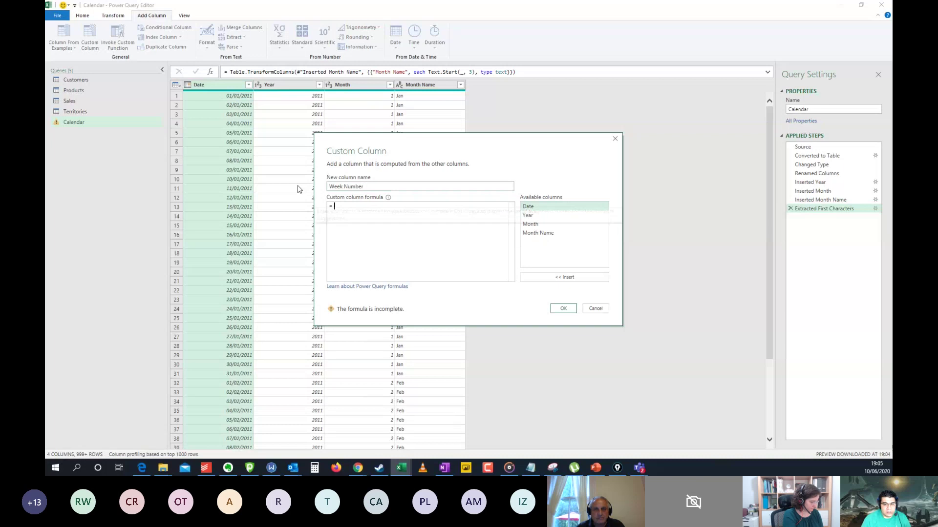
type("ate")
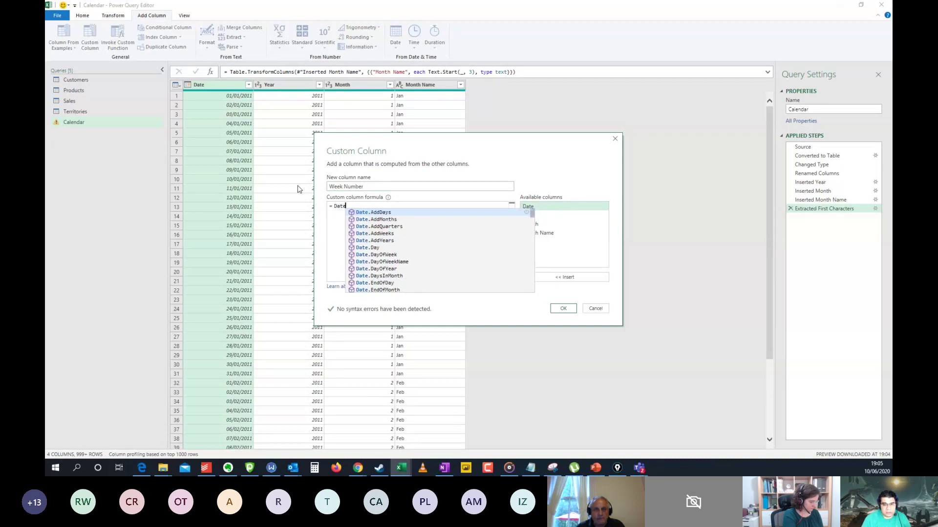
type(".wee")
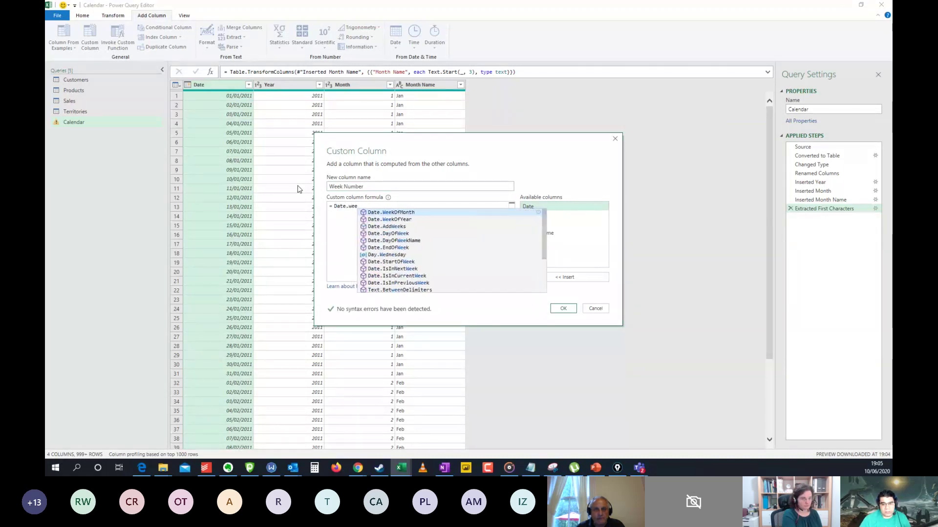
key("Tab")
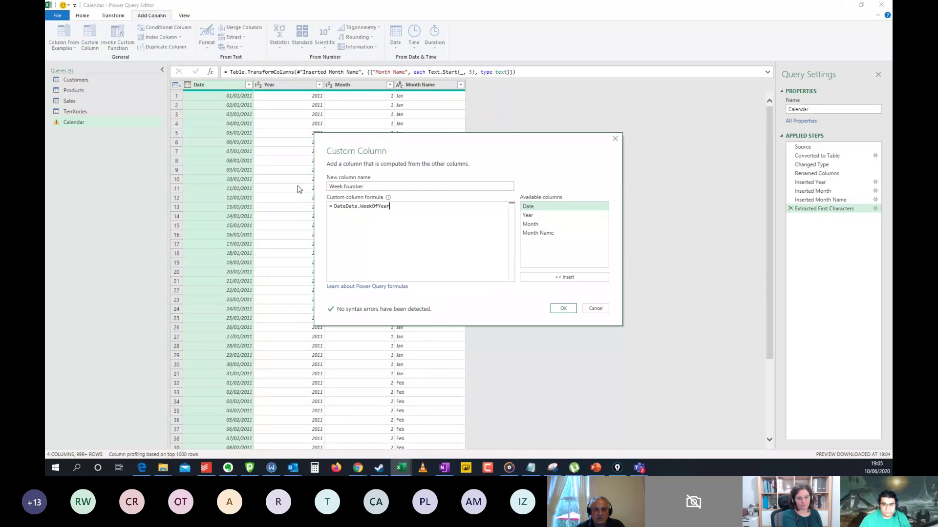
left_click(347, 206)
key("BackSpace")
key("BackSpace")
key("BackSpace")
key("BackSpace")
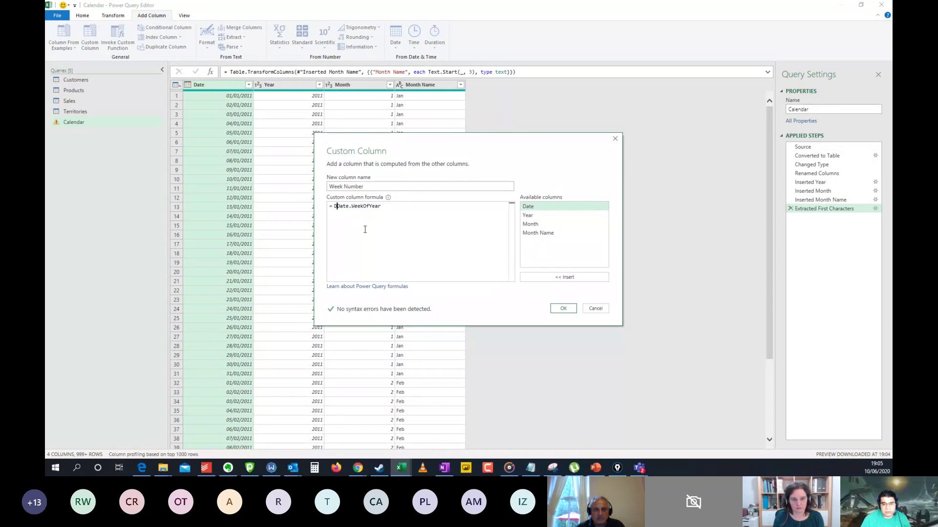
key("BackSpace")
left_click(401, 208)
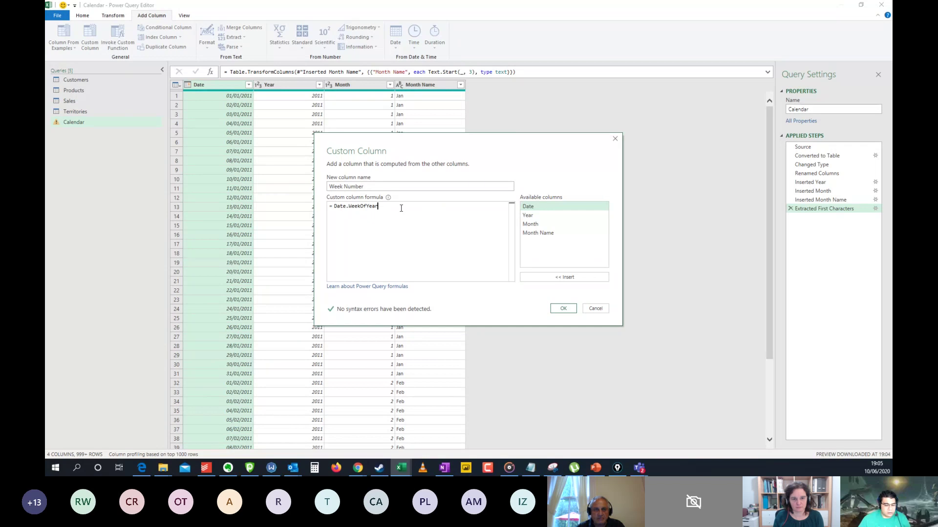
type("(")
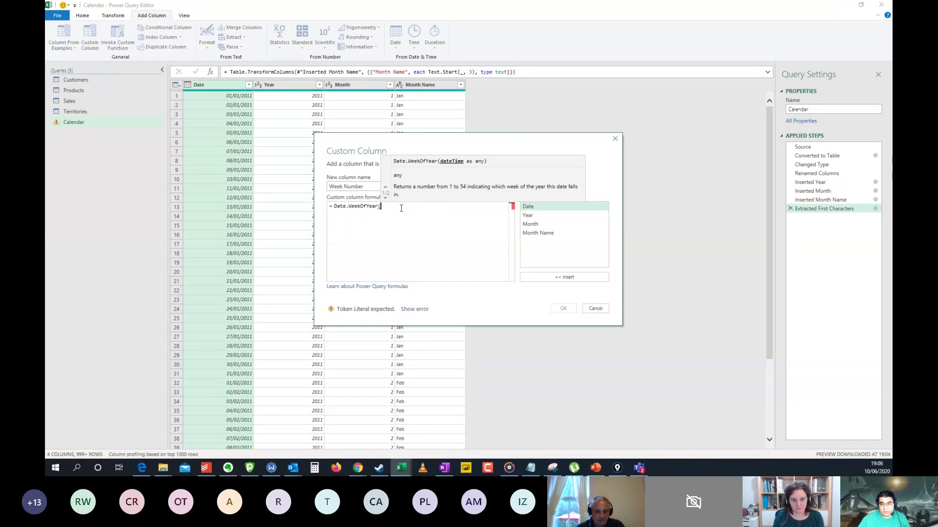
double_click(538, 207)
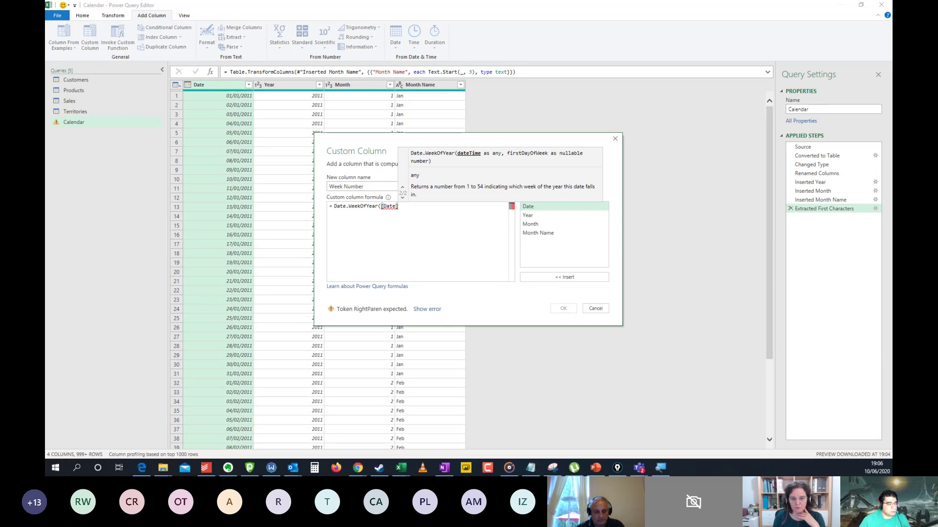
- Magnify the custom column formula area to examine the arguments of the Date.WeekOfYear function
key("super+plus")
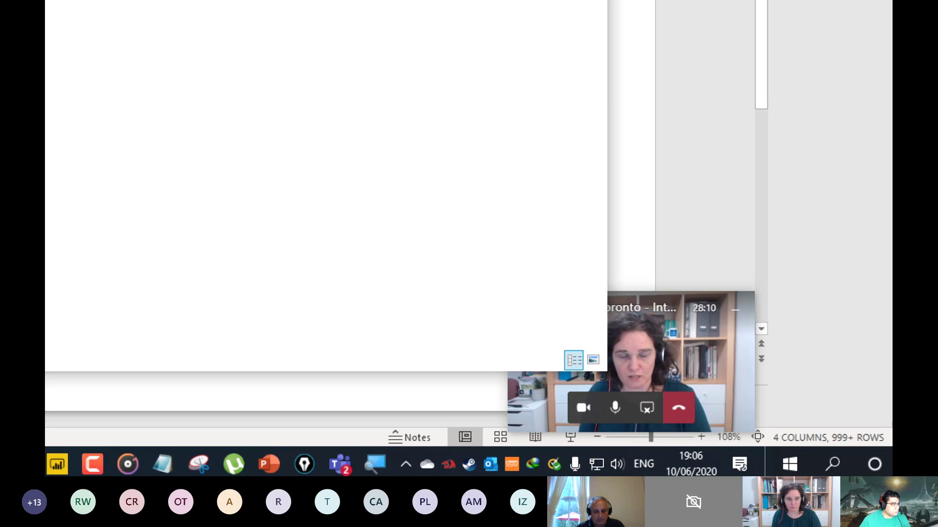
key("super+minus")
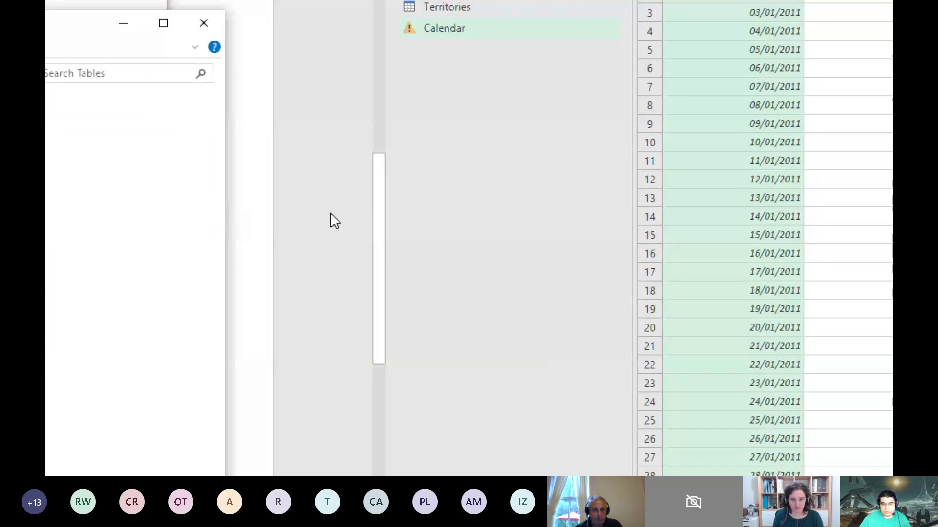
left_click(355, 200)
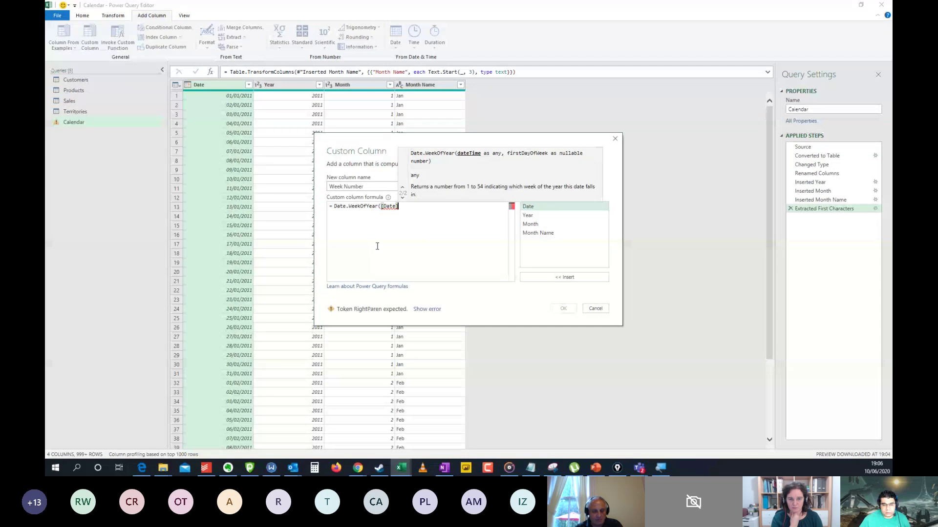
key("super+plus")
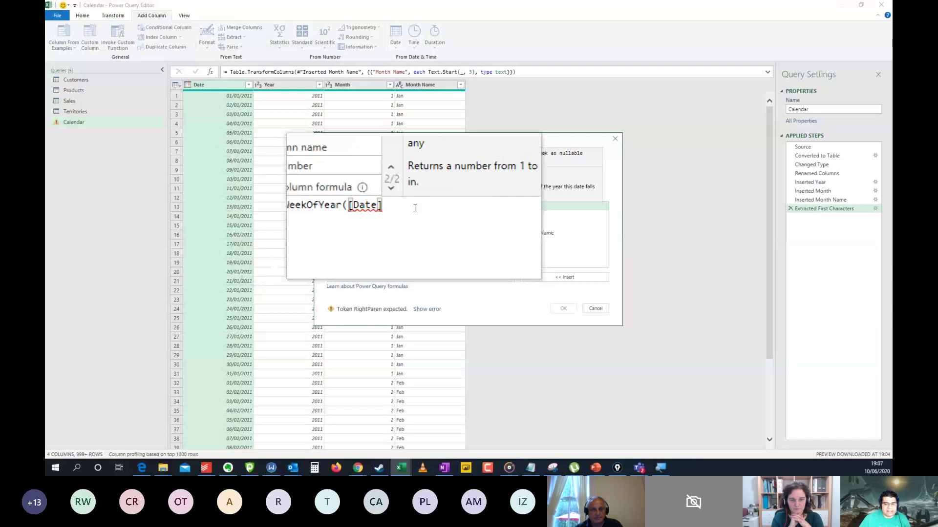
- Complete the Week Number formula with Day.Sunday as the second argument of Date.WeekOfYear and add the column to the Calendar query
type(",")
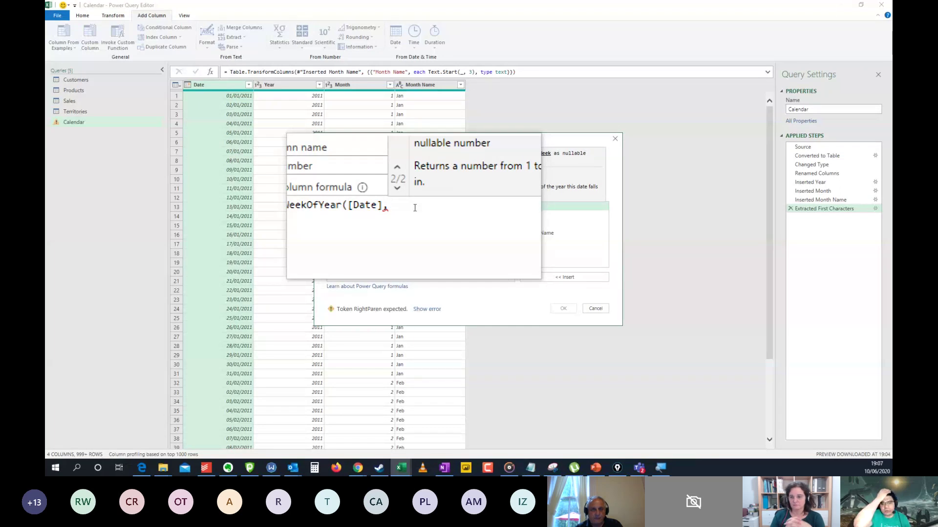
type("Dayt")
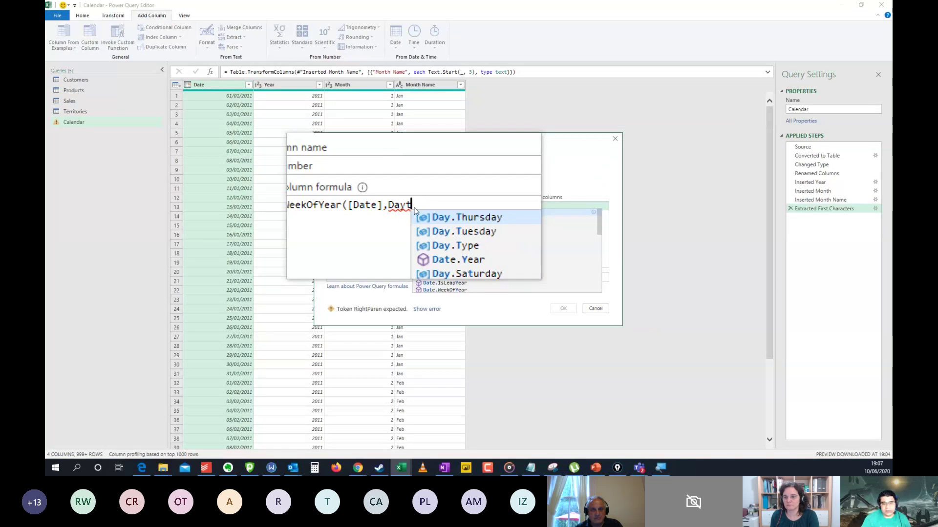
key("BackSpace")
type(".Sun")
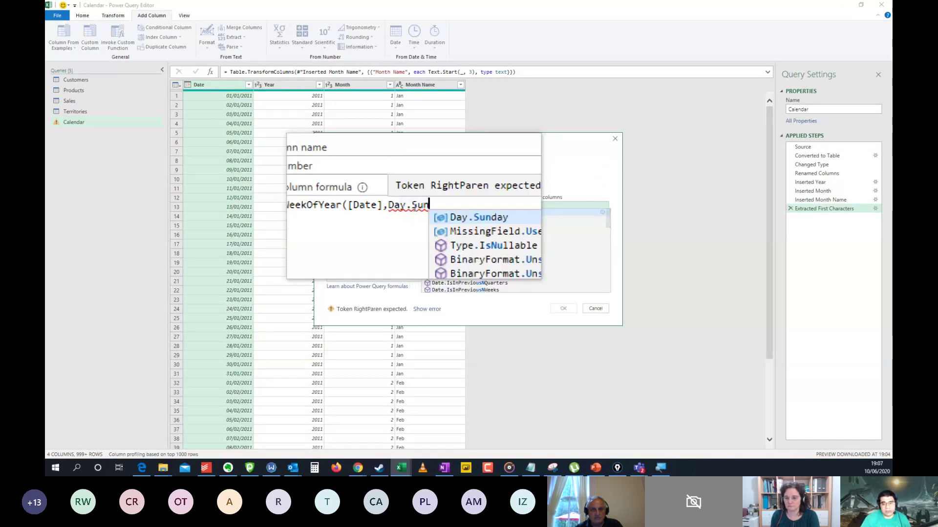
key("Tab")
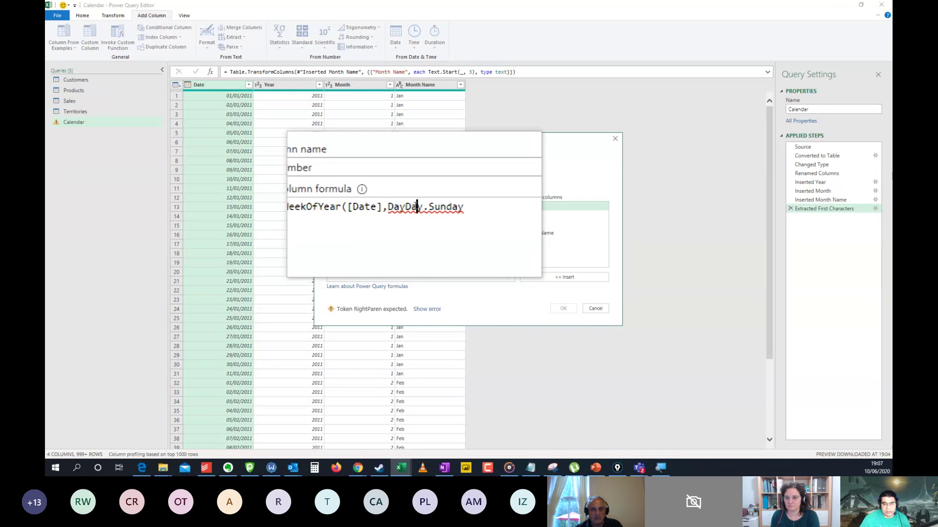
left_click_drag(410, 206, 416, 202)
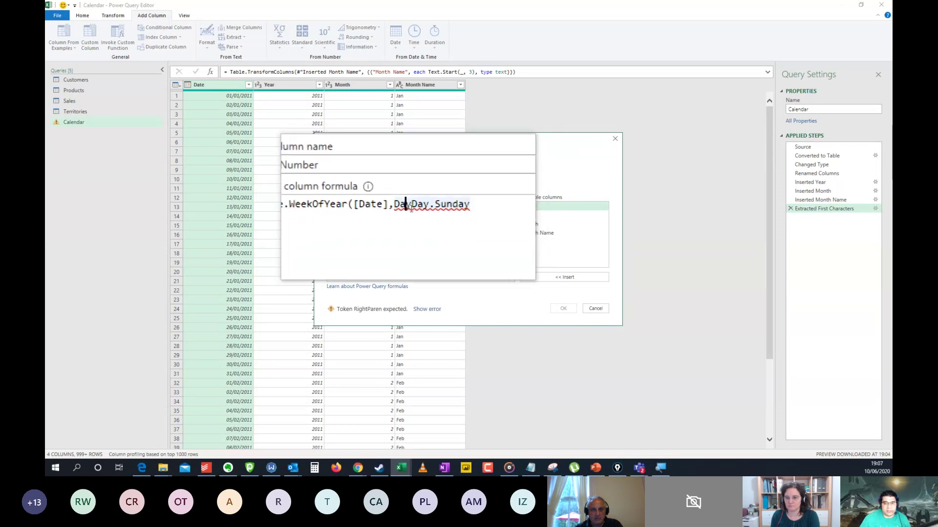
key("BackSpace")
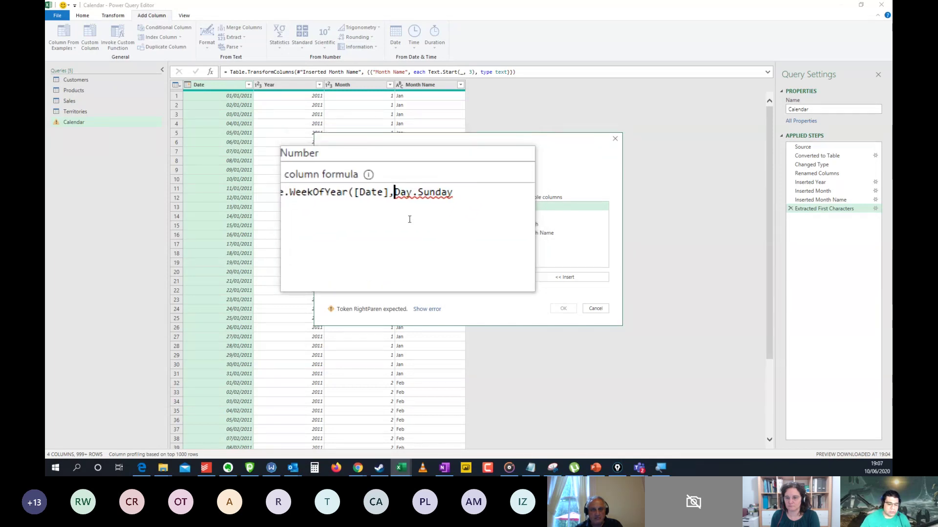
key("End")
type(")")
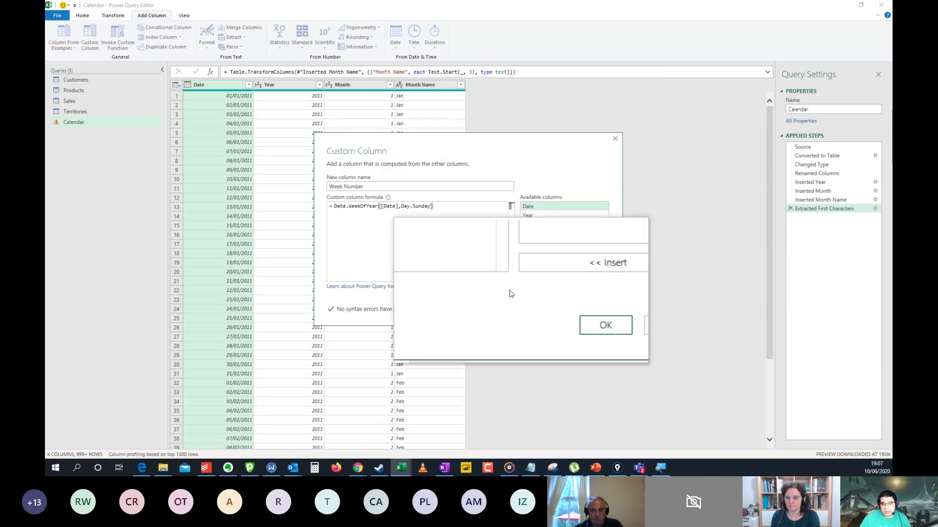
left_click(568, 304)
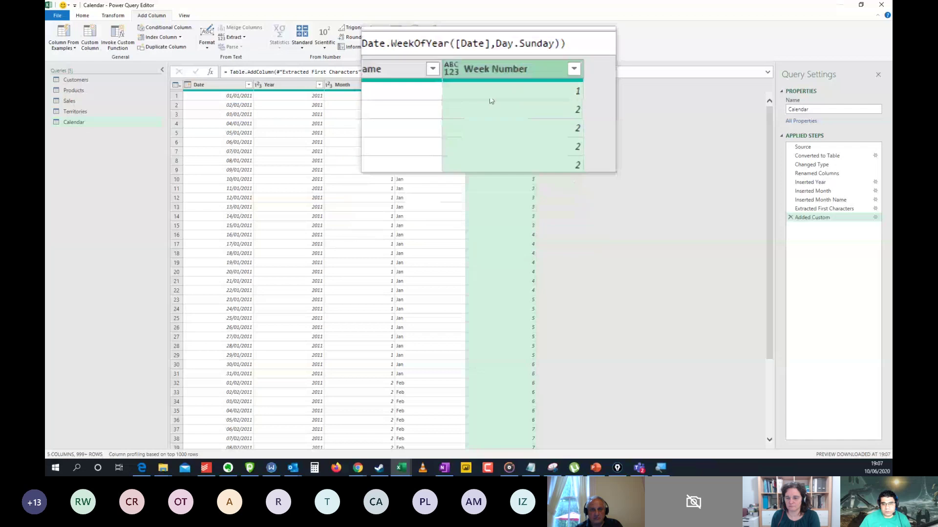
- Turn off the screen magnification and return to the Calendar query
double_click(492, 86)
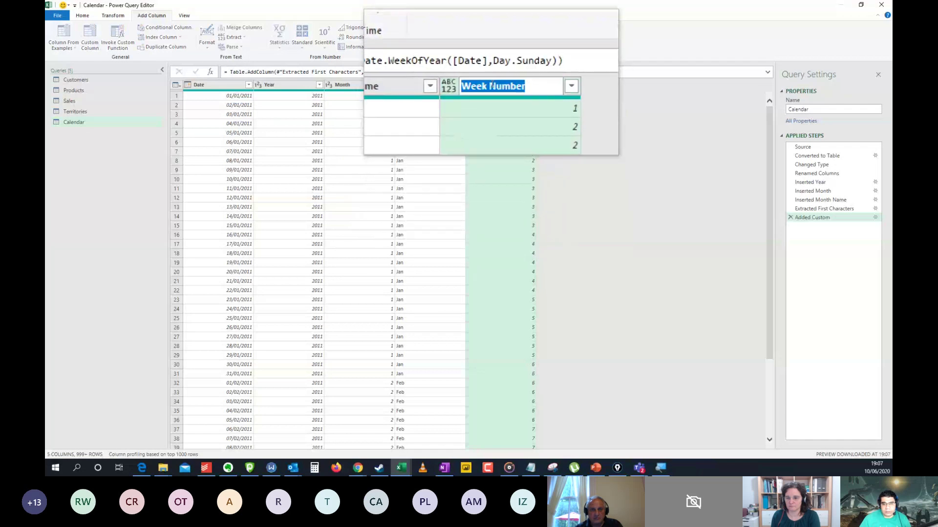
key("Return")
key("super+Escape")
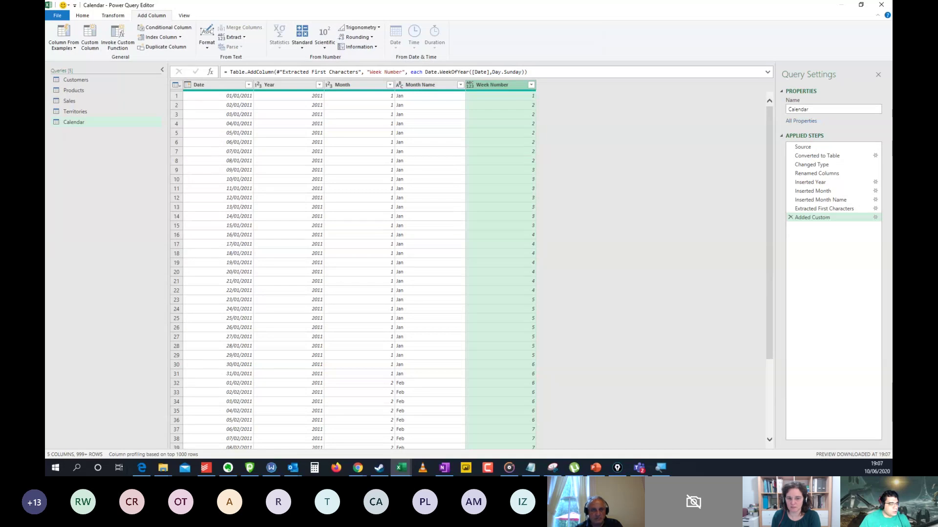
key("ctrl+super+m")
key("alt+Tab")
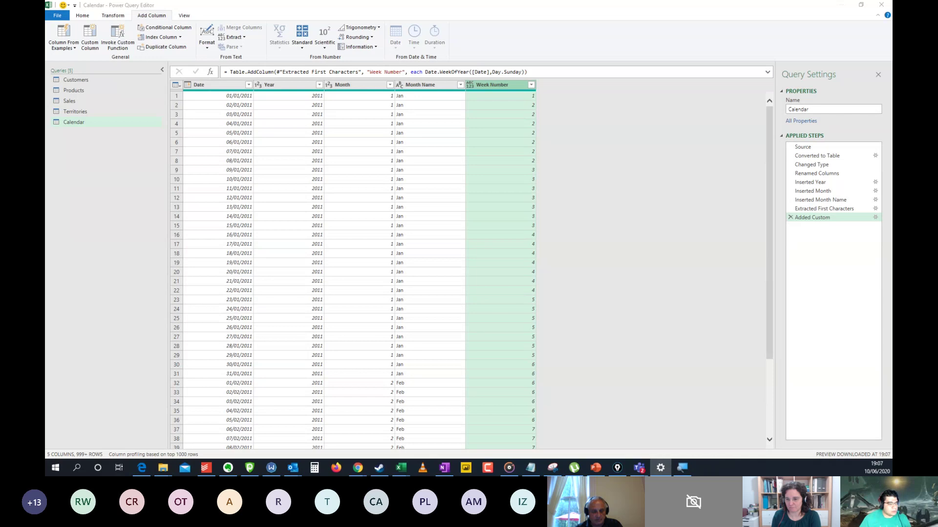
left_click(225, 102)
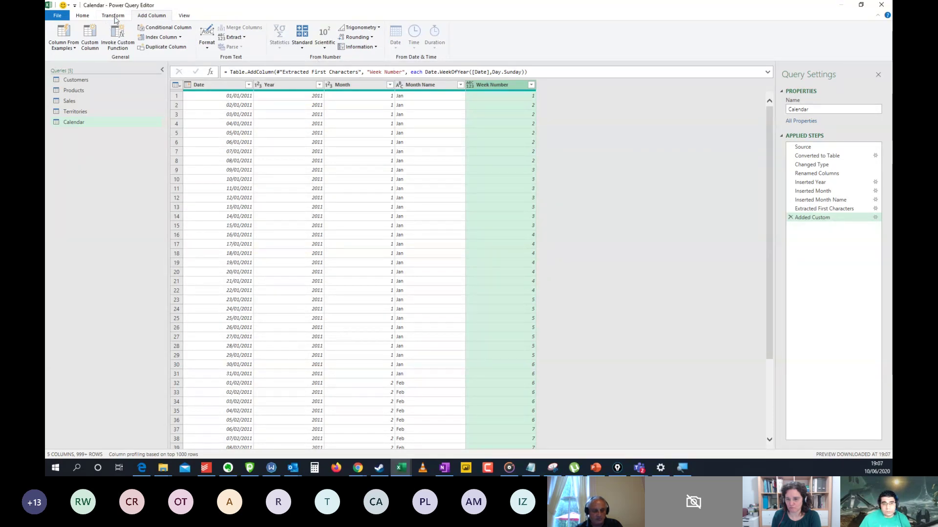
- Set the data type of the Week Number column to Whole Number
left_click(93, 16)
left_click(323, 27)
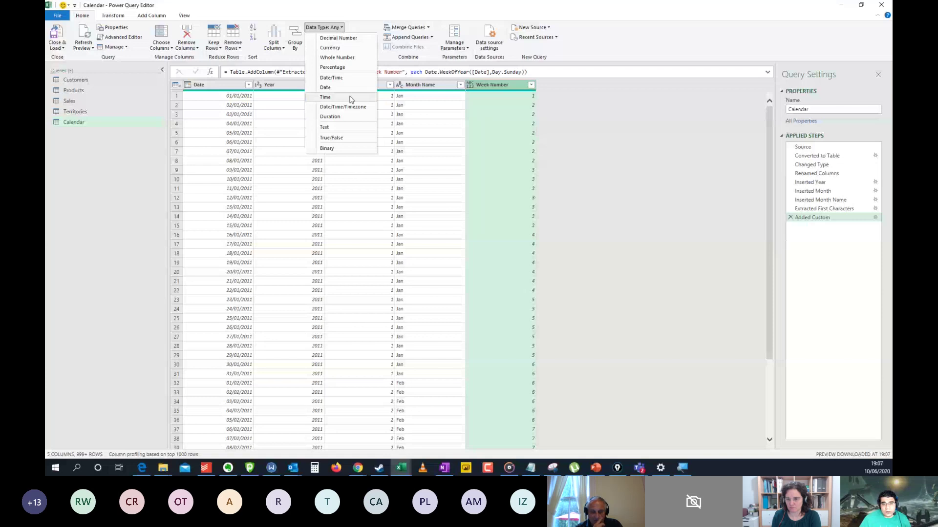
left_click(348, 57)
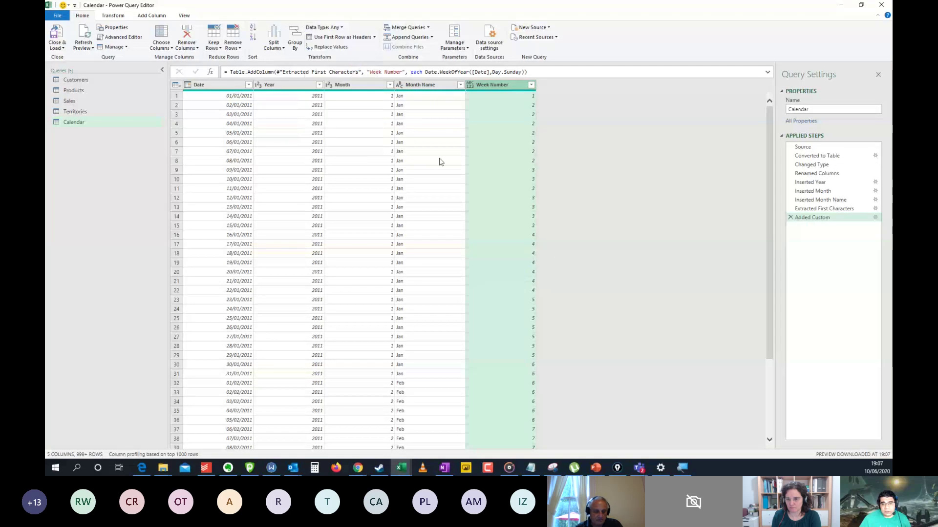
left_click(501, 124)
left_click(500, 105)
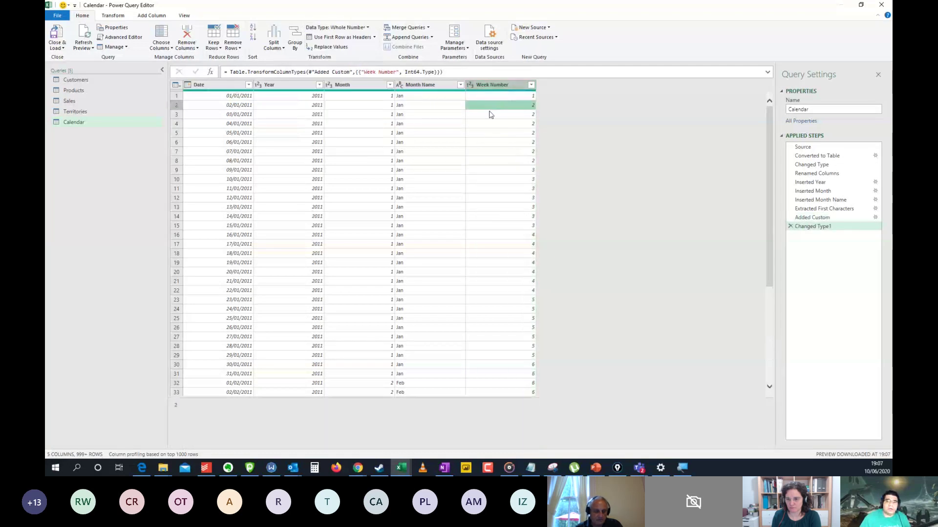
- Try adding a Quarter of Year column from the Date column, and remove its applied step
left_click(147, 16)
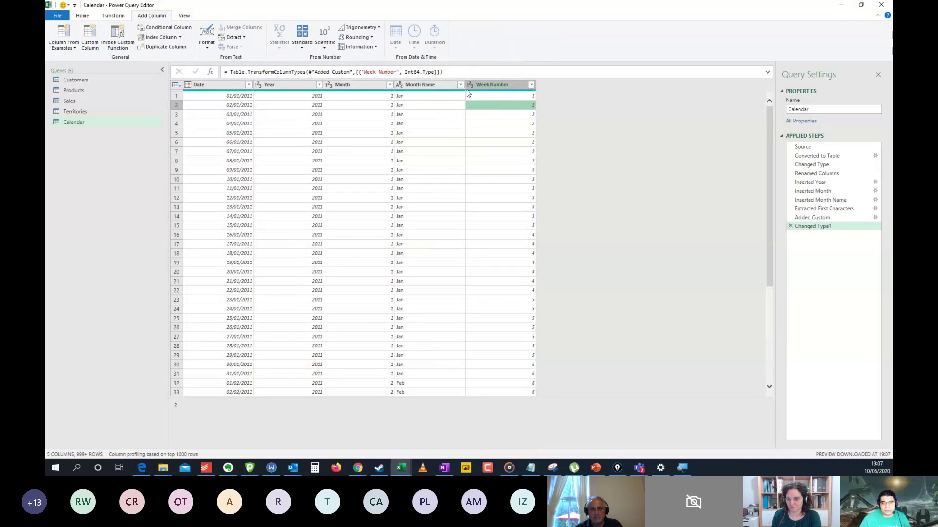
left_click(225, 87)
left_click(396, 48)
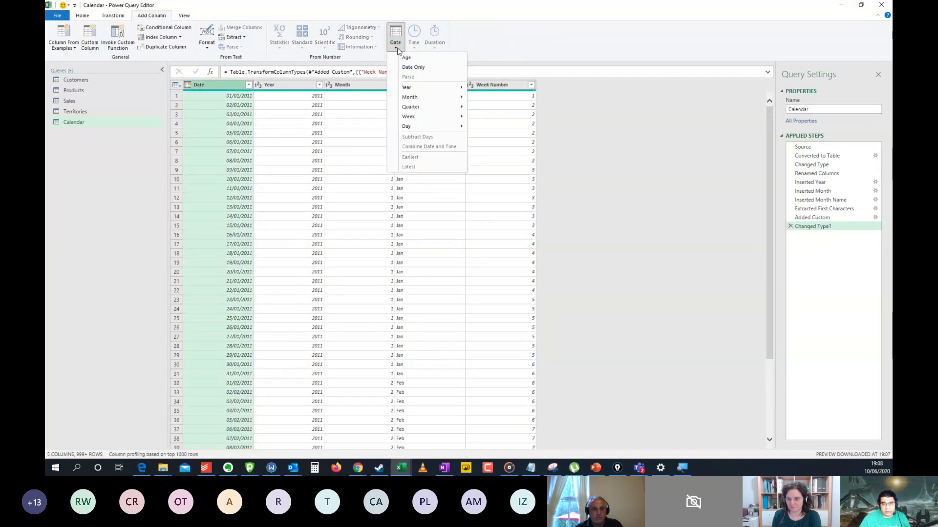
mouse_move(428, 108)
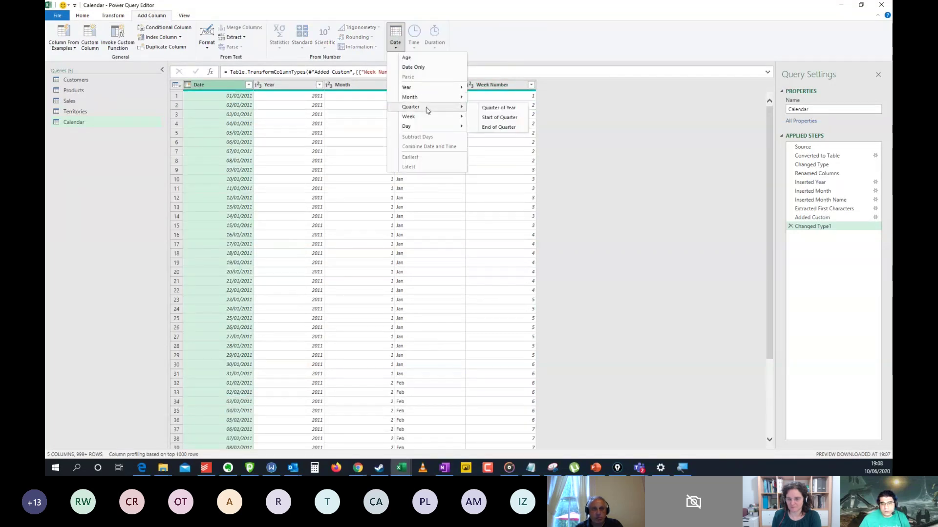
left_click(485, 108)
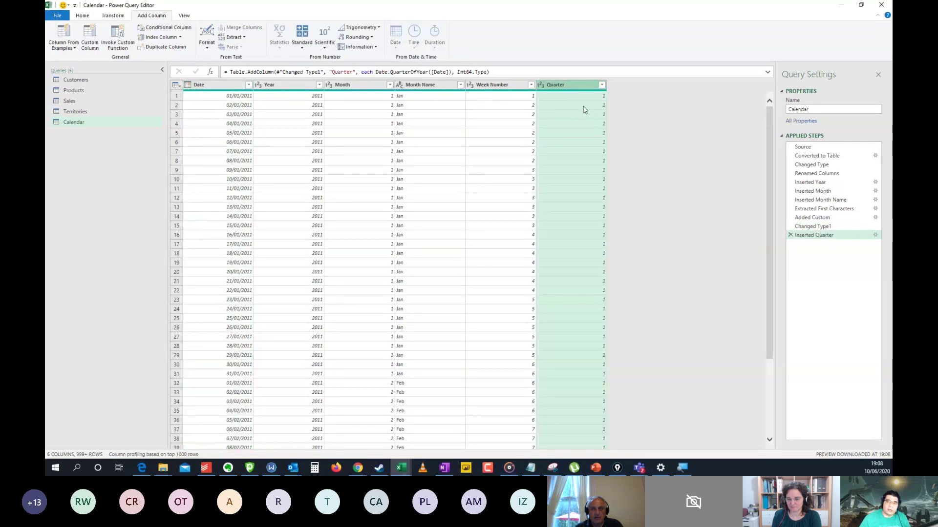
scroll(585, 110, "down", 4)
scroll(589, 137, "up", 4)
scroll(586, 168, "down", 5)
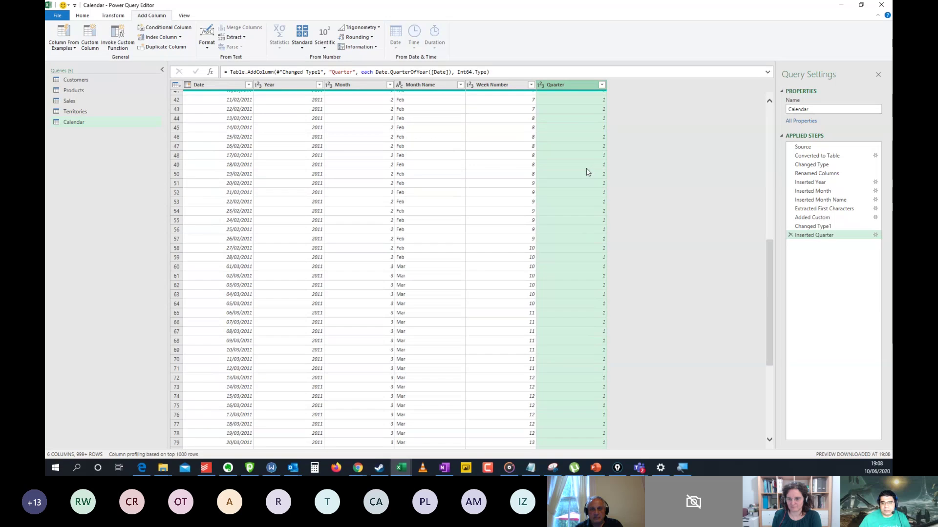
scroll(562, 112, "up", 5)
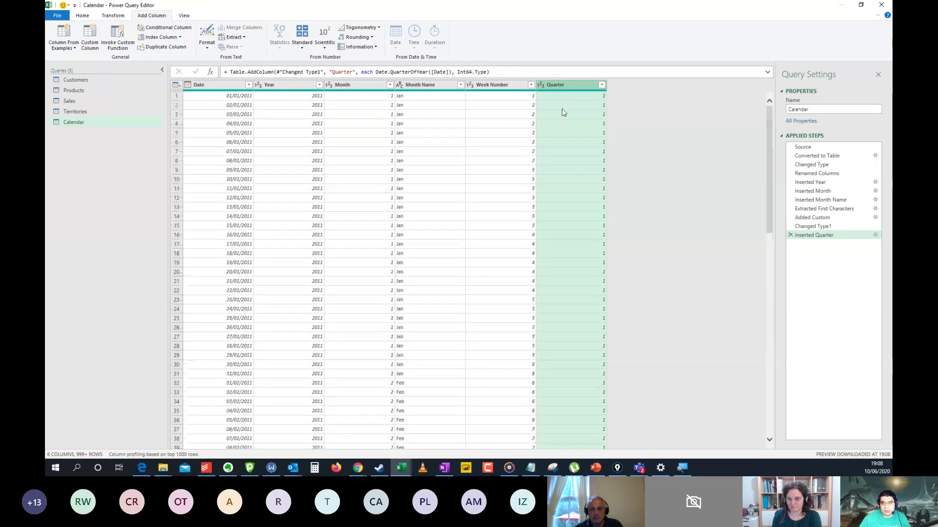
left_click(790, 235)
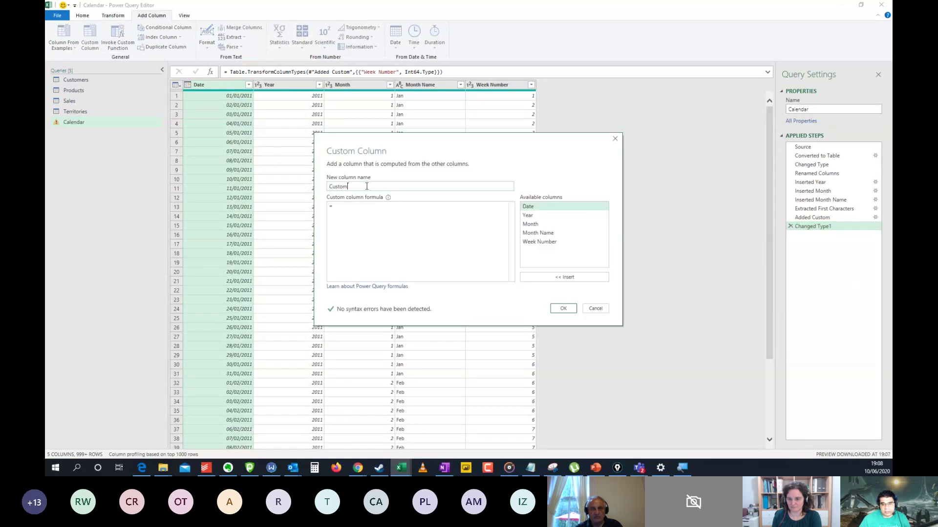
- Name the new custom column in the Calendar query Quarter
left_click_drag(366, 186, 313, 177)
type("Quarter")
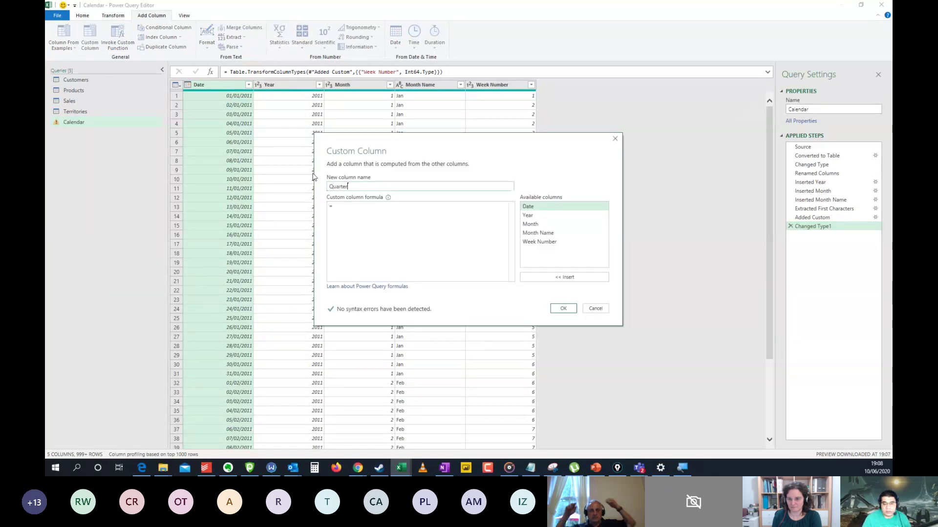
key("Tab")
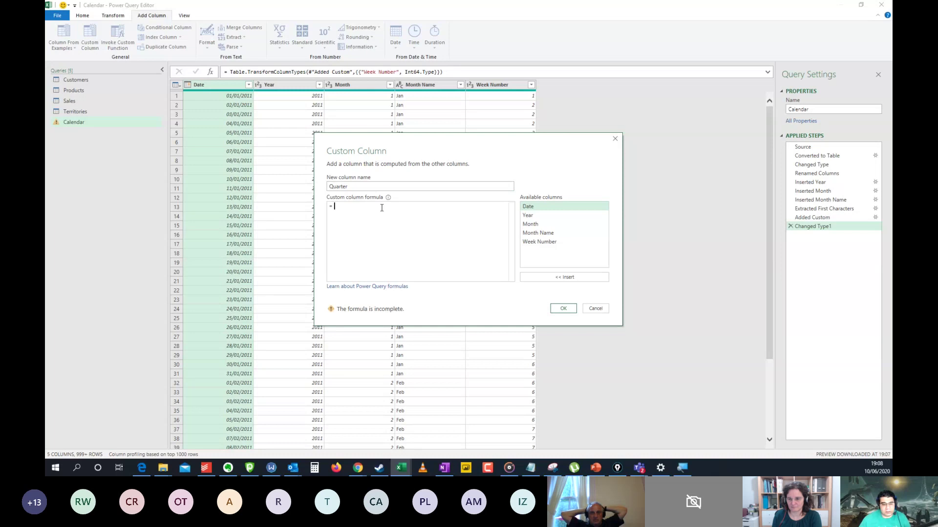
- Begin the Quarter column's formula with the Date.QuarterOfYear function, without any duplicated text before it
type("Date.")
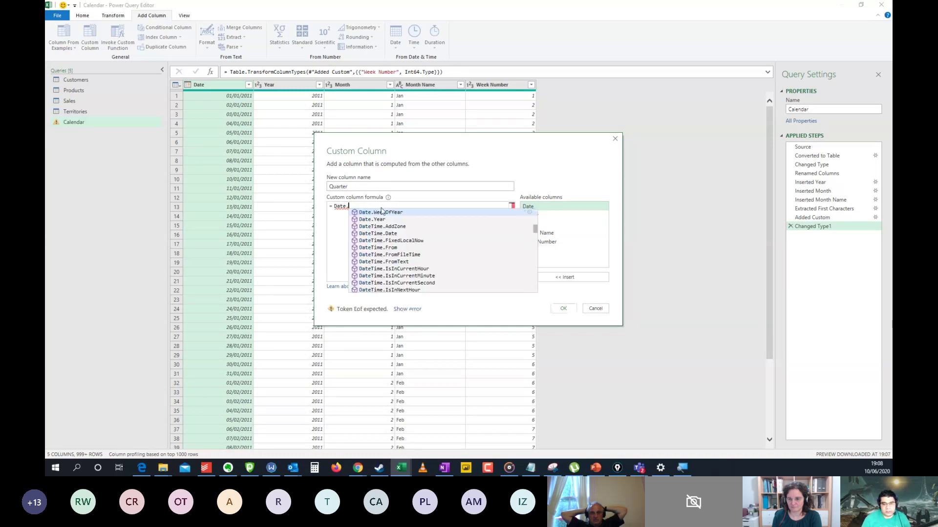
type("Qua")
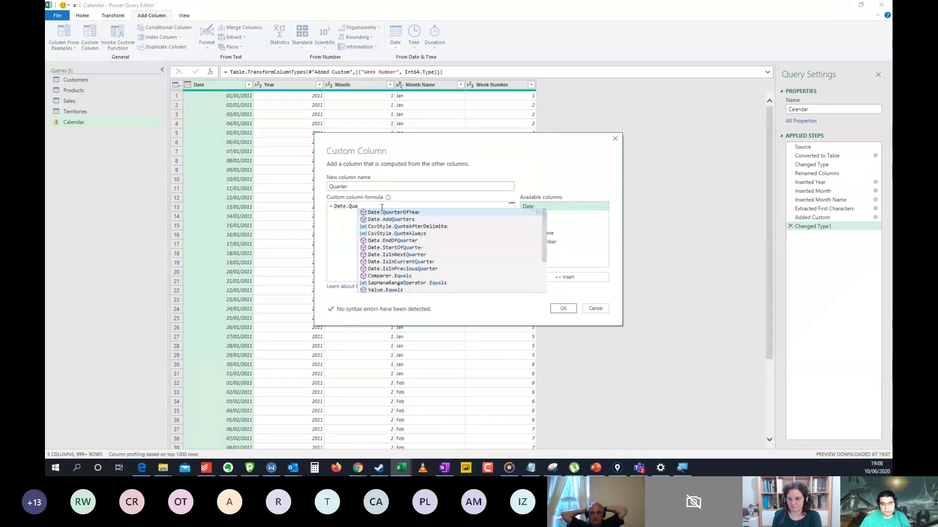
left_click(381, 213)
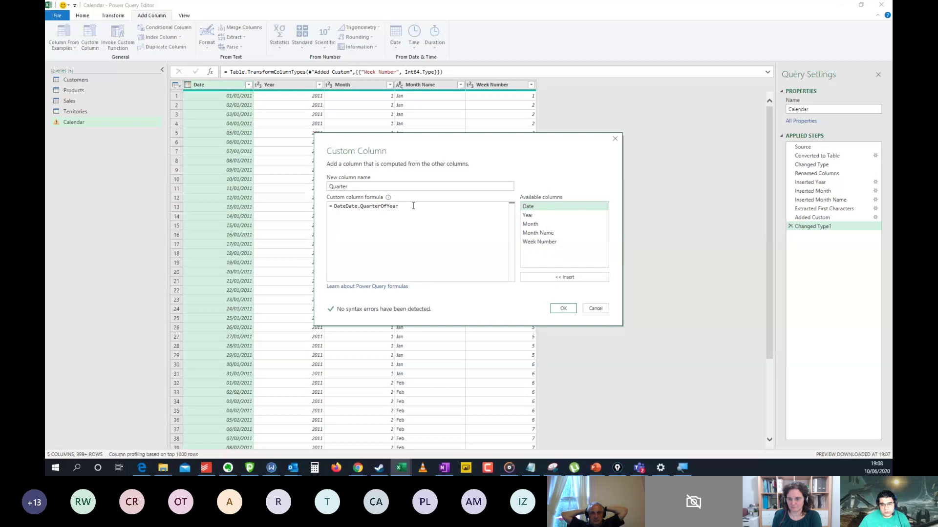
key("BackSpace")
key("BackSpace")
key("BackSpace")
key("BackSpace")
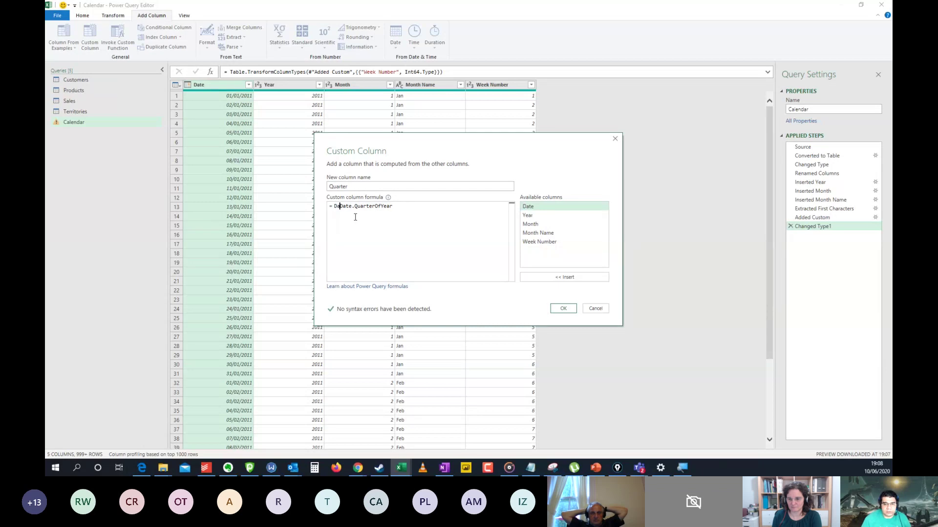
key("shift+F10")
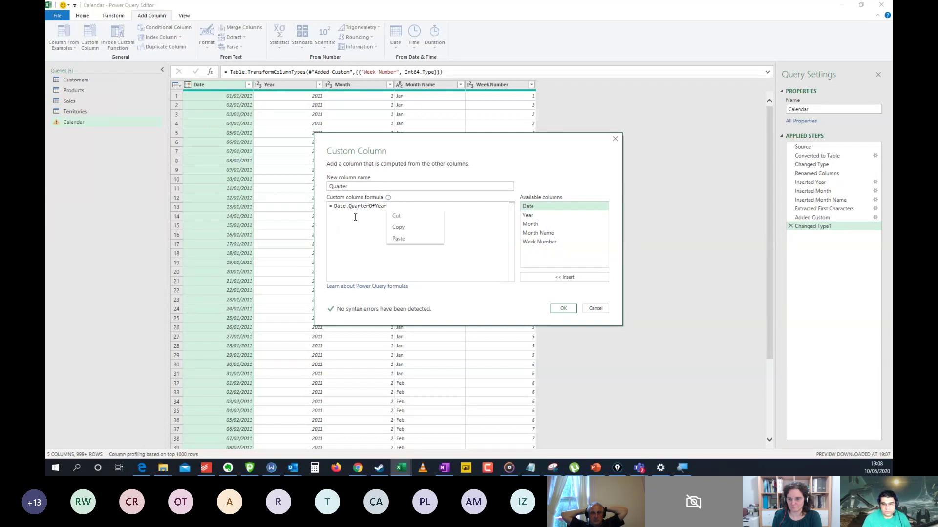
key("Escape")
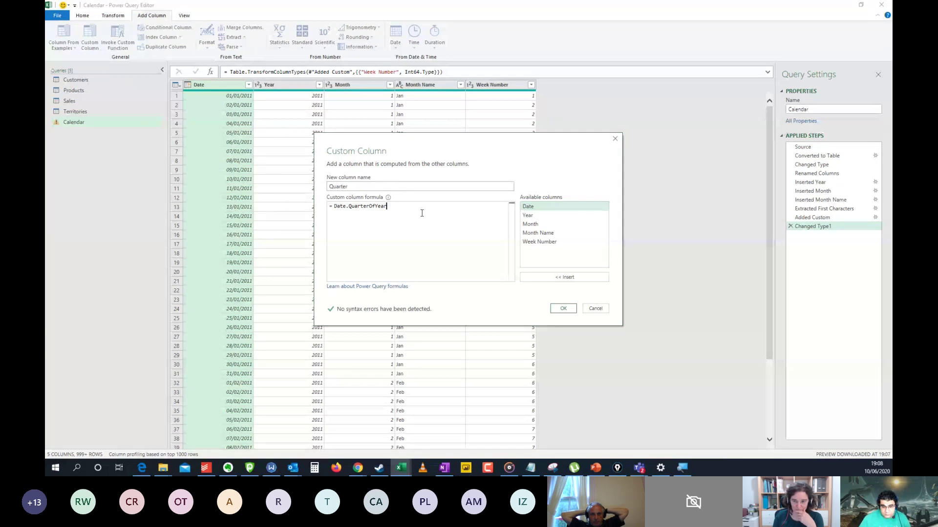
- Pass the Date column to Date.QuarterOfYear and prefix the Quarter formula with the text "Q" joined by an ampersand
double_click(395, 206)
left_click(400, 209)
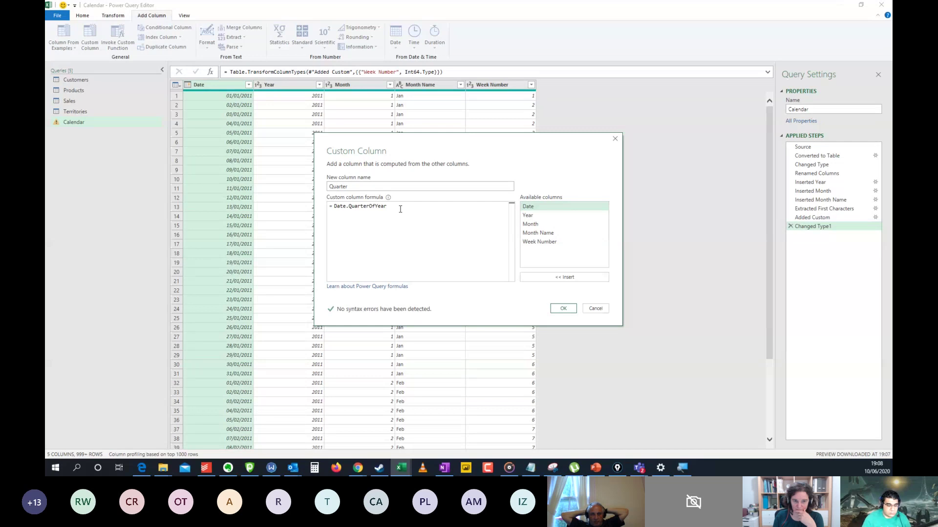
type("(")
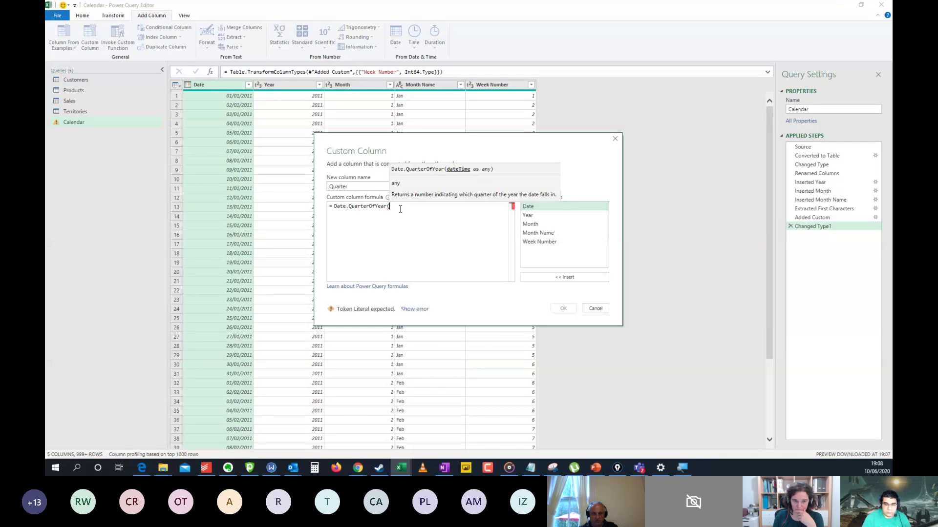
double_click(528, 207)
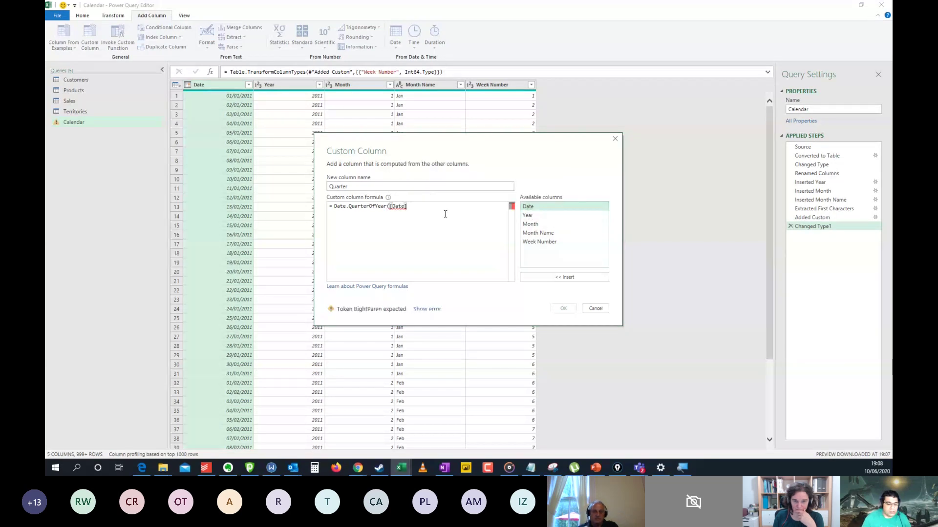
type(")")
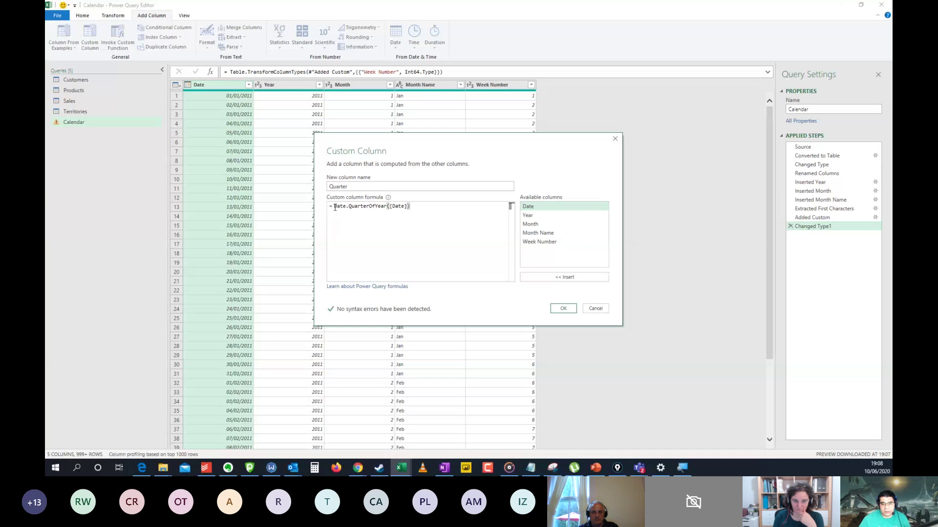
type("\"Q\"")
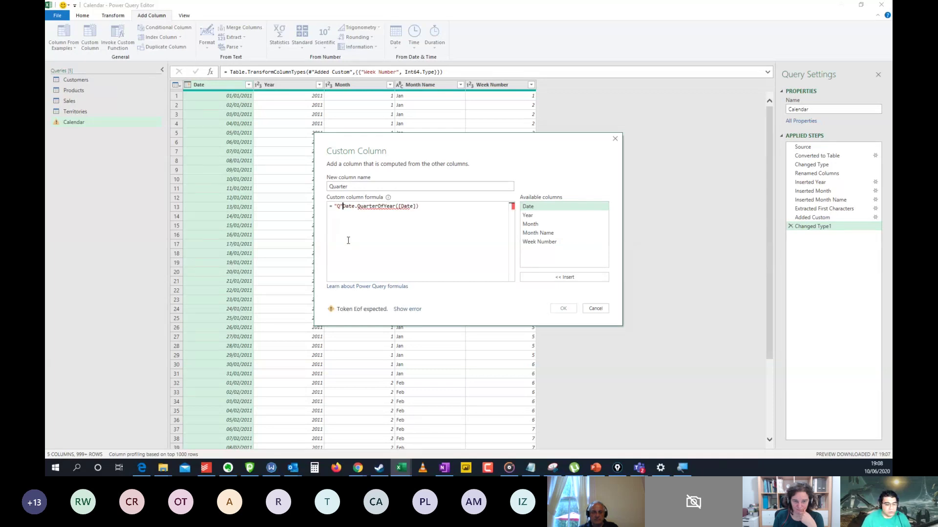
type("&")
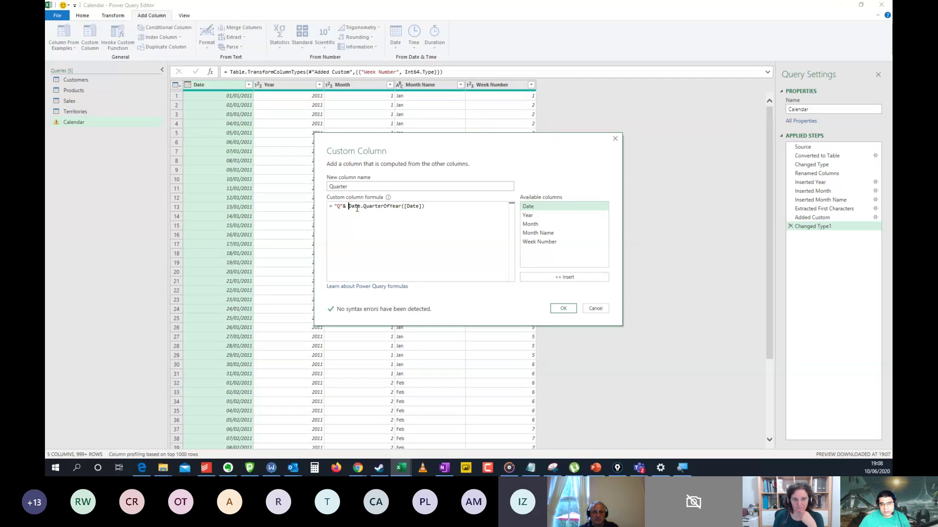
- Wrap the quarter expression in Number.ToText, giving "Q"& Number.ToText(Date.QuarterOfYear([Date])), and create the Quarter column
left_click_drag(349, 206, 430, 207)
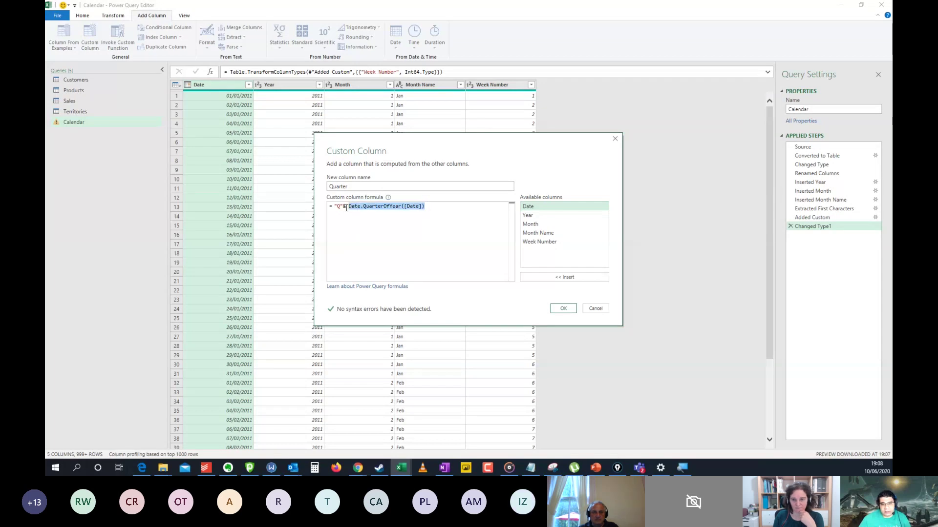
left_click(349, 208)
type("Number")
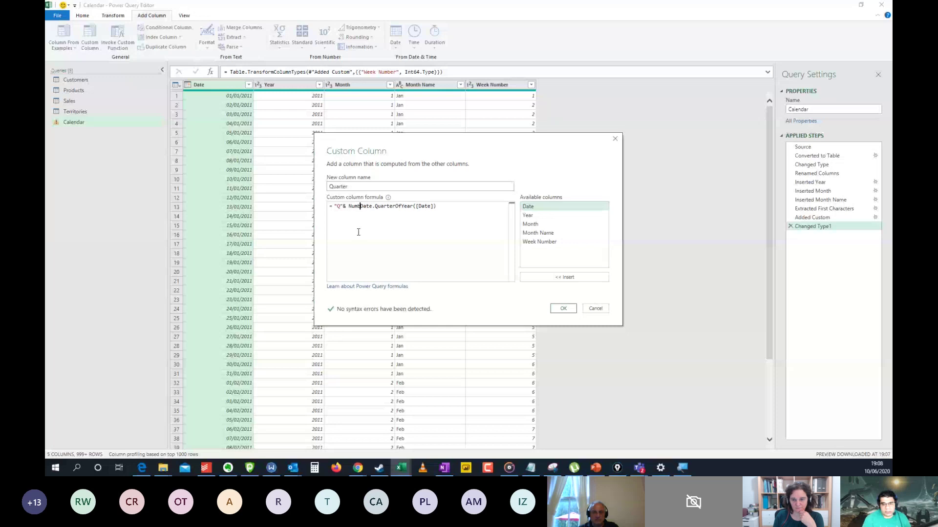
type(".To")
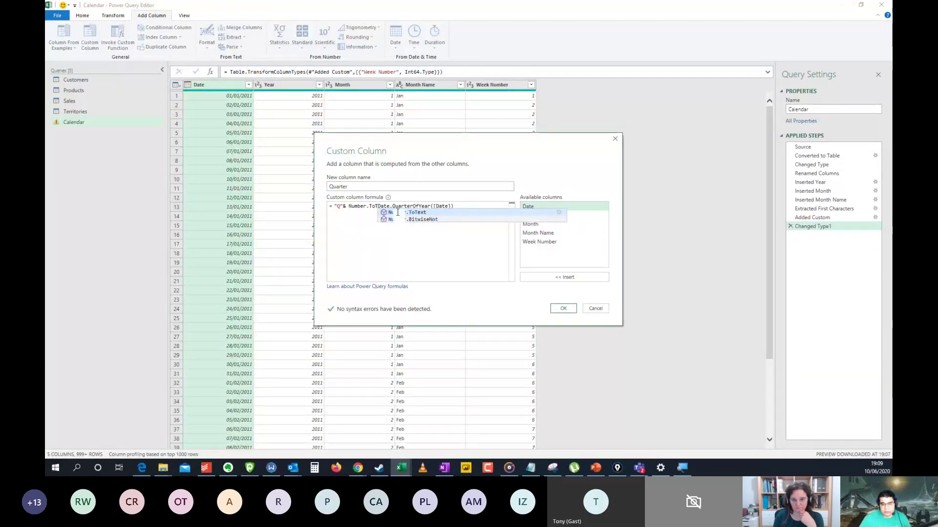
key("Tab")
key("ctrl+z")
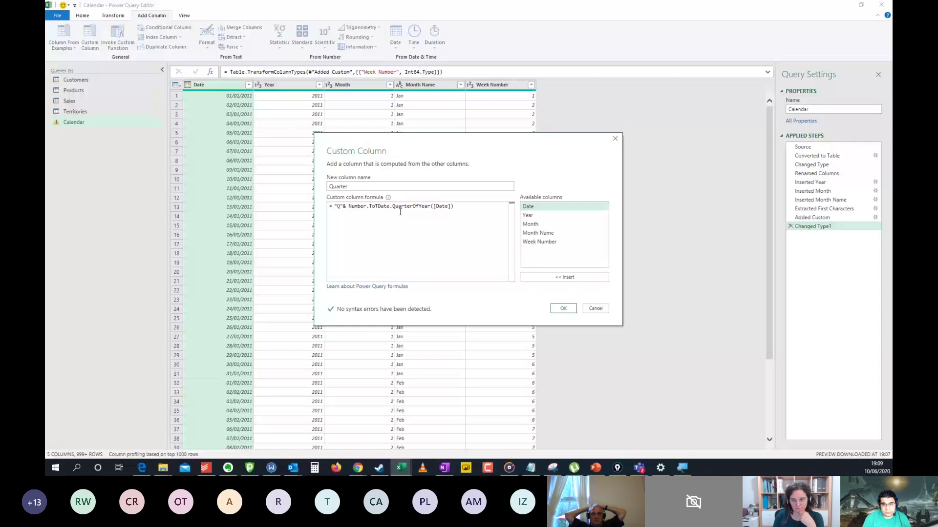
type("Text(")
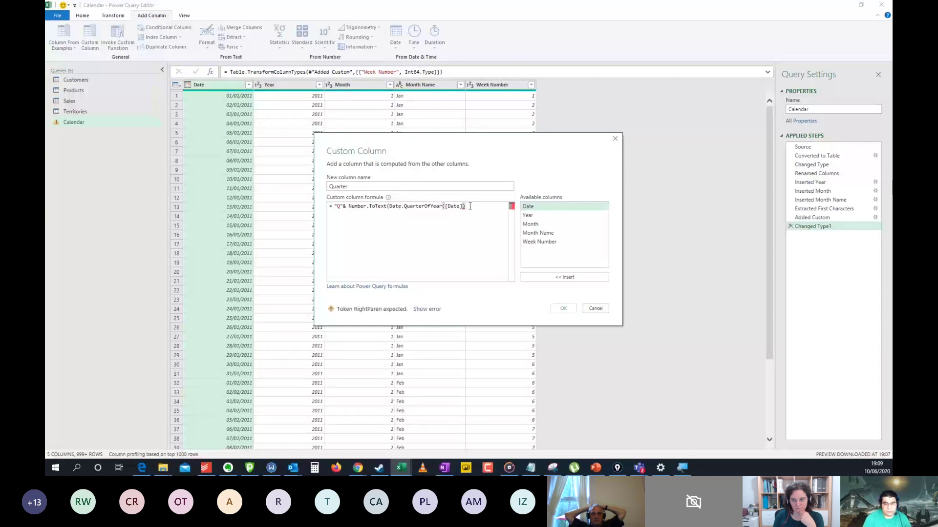
type(")")
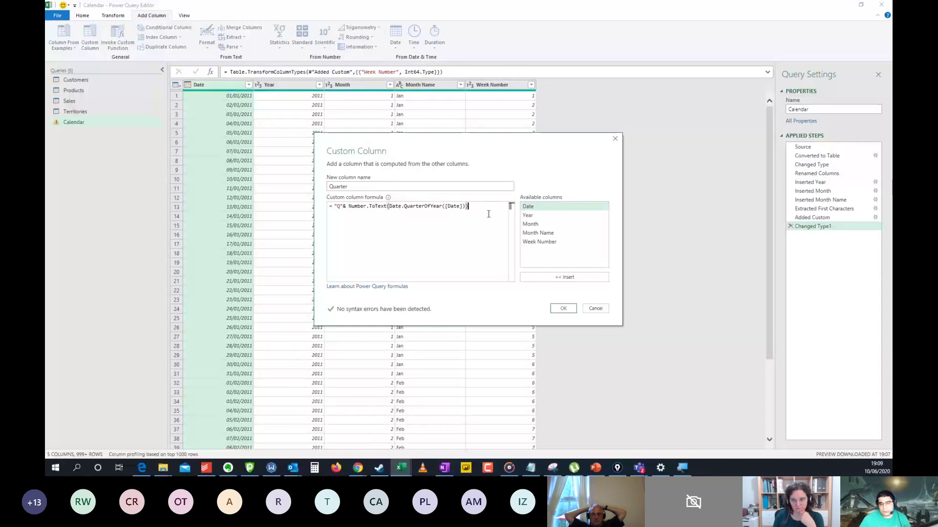
left_click(564, 309)
left_click(559, 161)
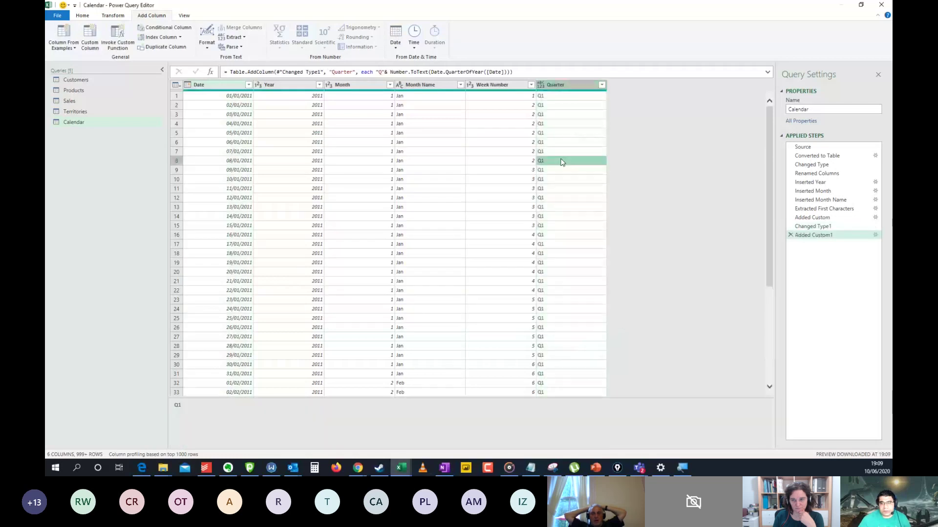
- Set the data type of the Quarter column to Text
left_click(557, 85)
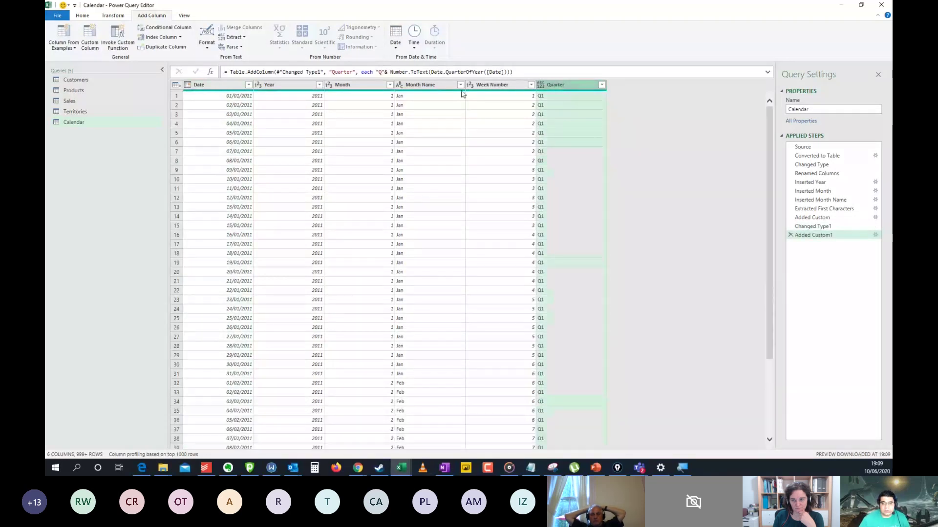
left_click(85, 17)
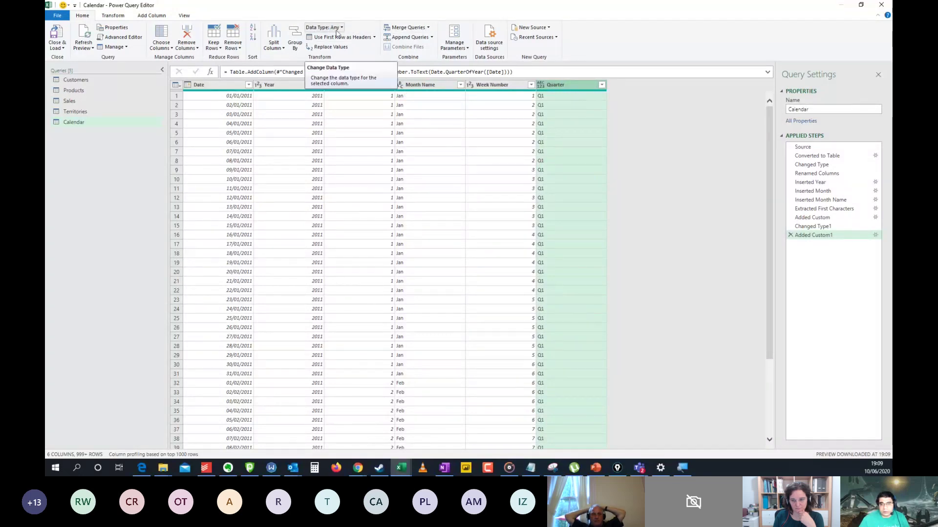
left_click(336, 32)
left_click(344, 130)
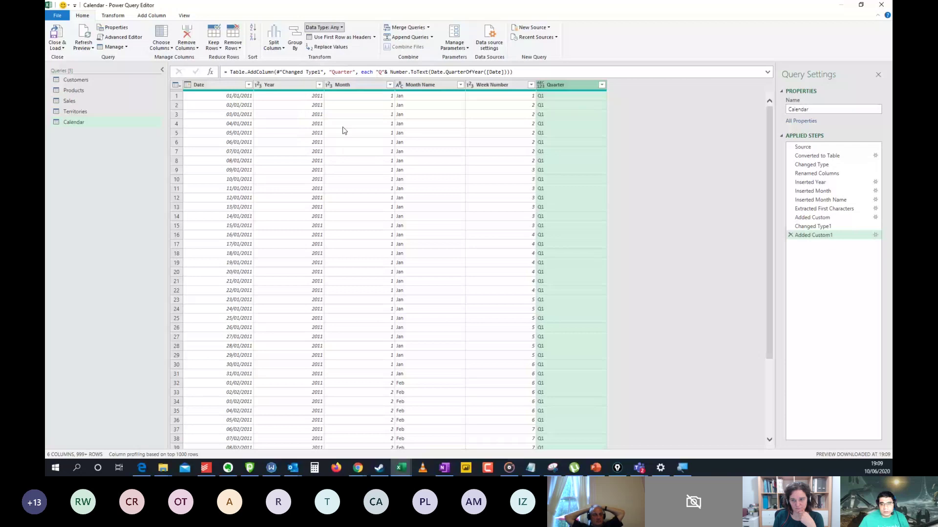
left_click(554, 126)
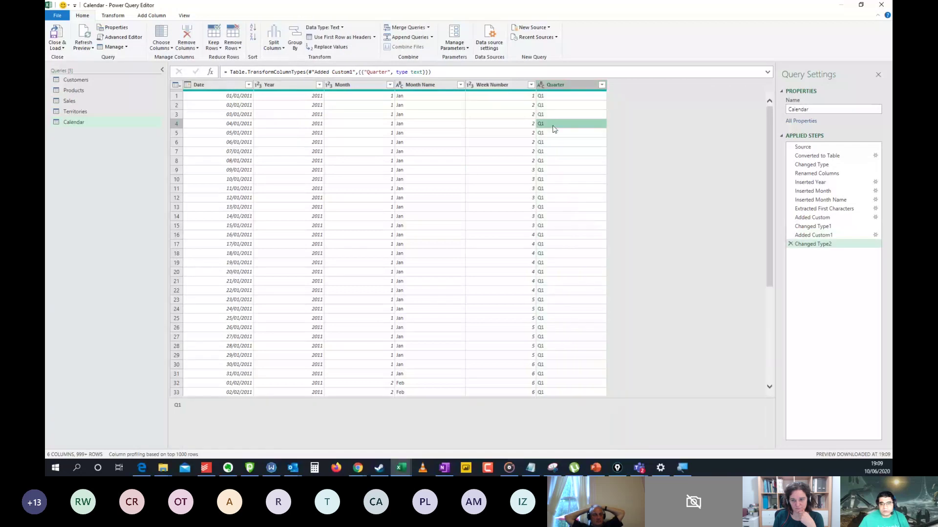
- Close the query editor and load all five queries as connections only, adding their data to the Data Model
left_click(62, 51)
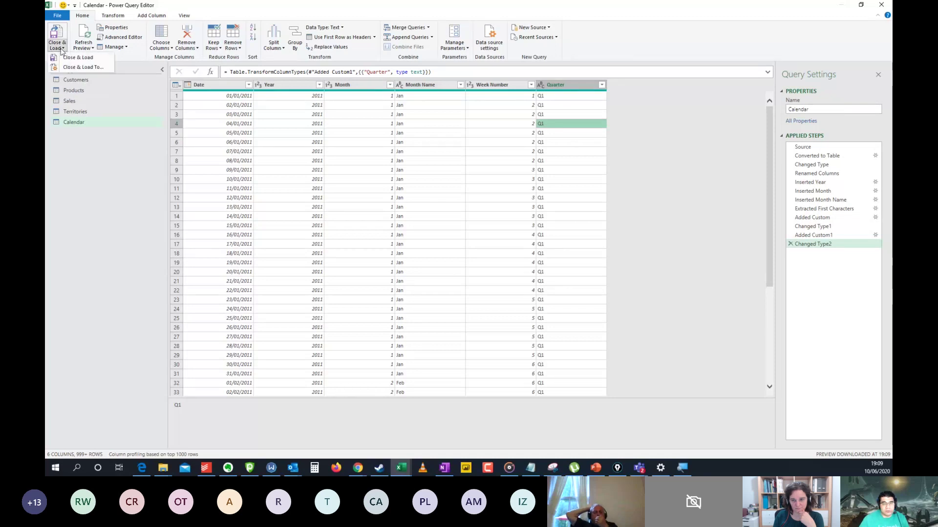
left_click(96, 115)
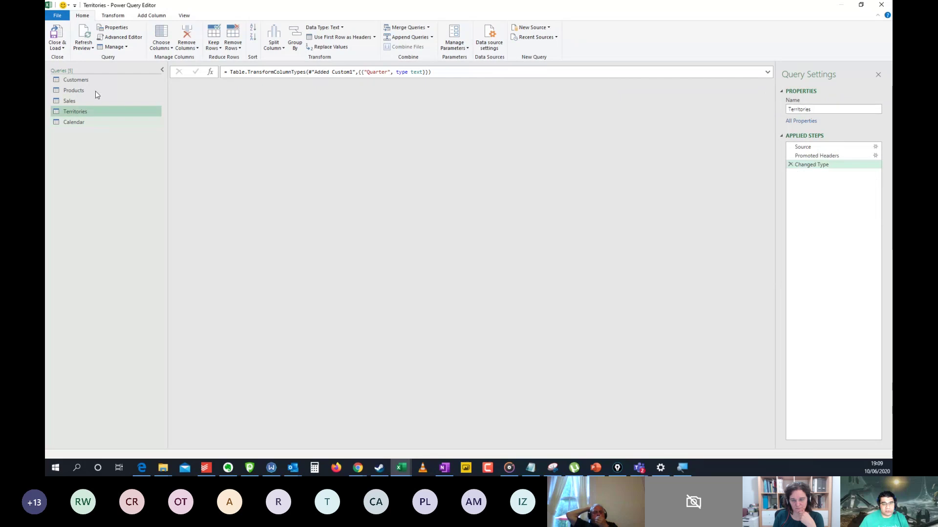
left_click(95, 82)
left_click(93, 122)
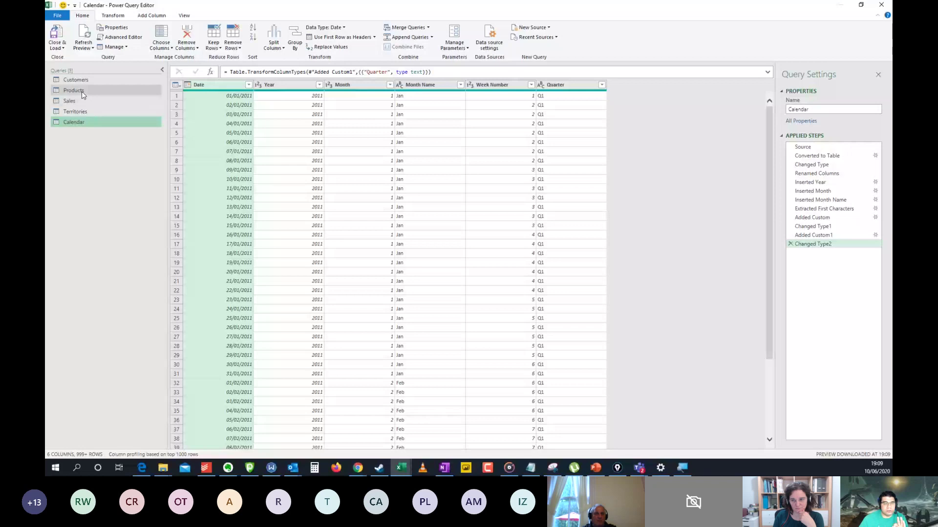
left_click(57, 44)
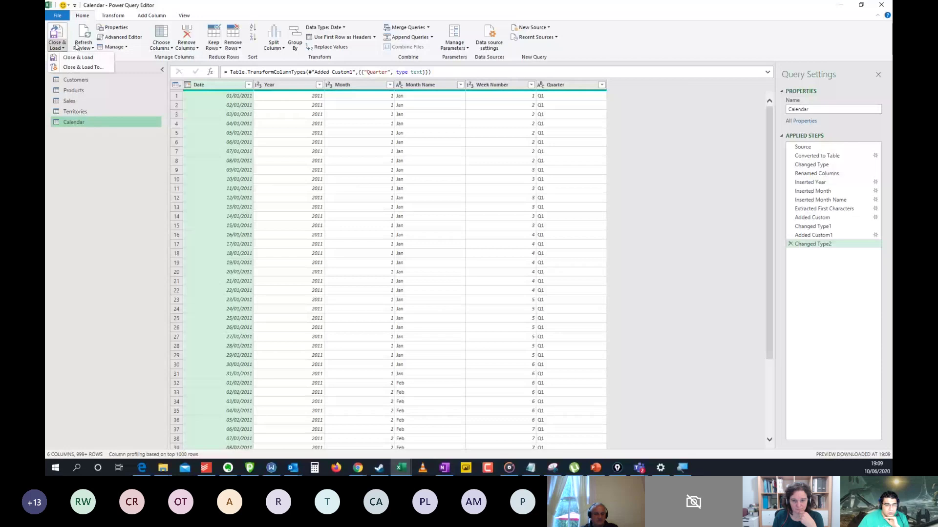
left_click(84, 69)
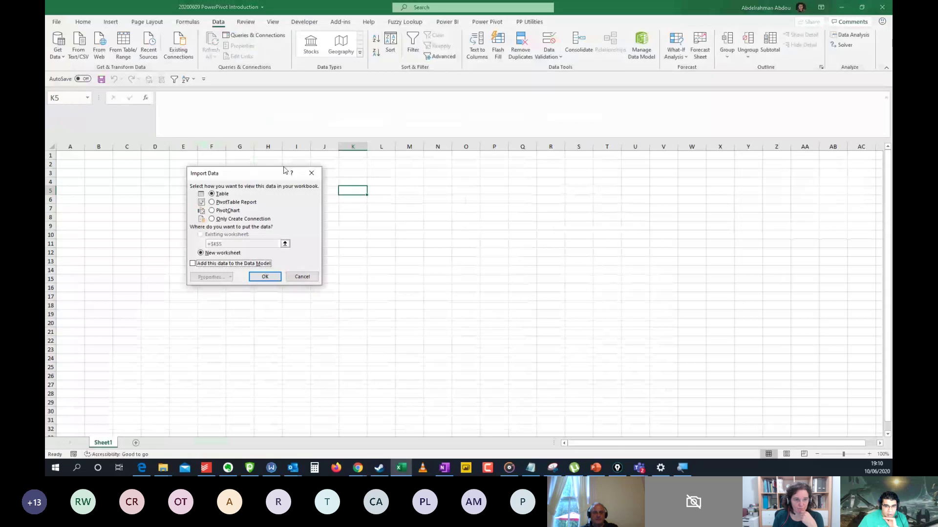
left_click(239, 220)
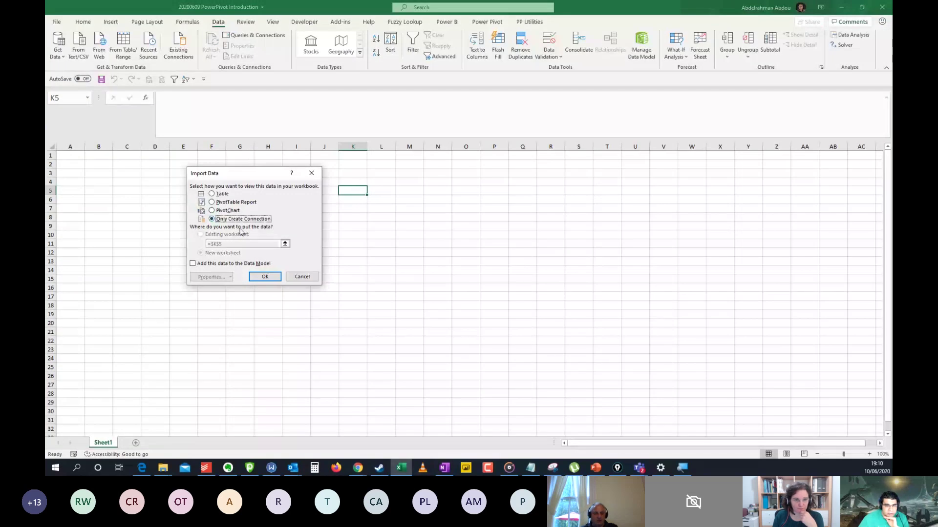
left_click(218, 266)
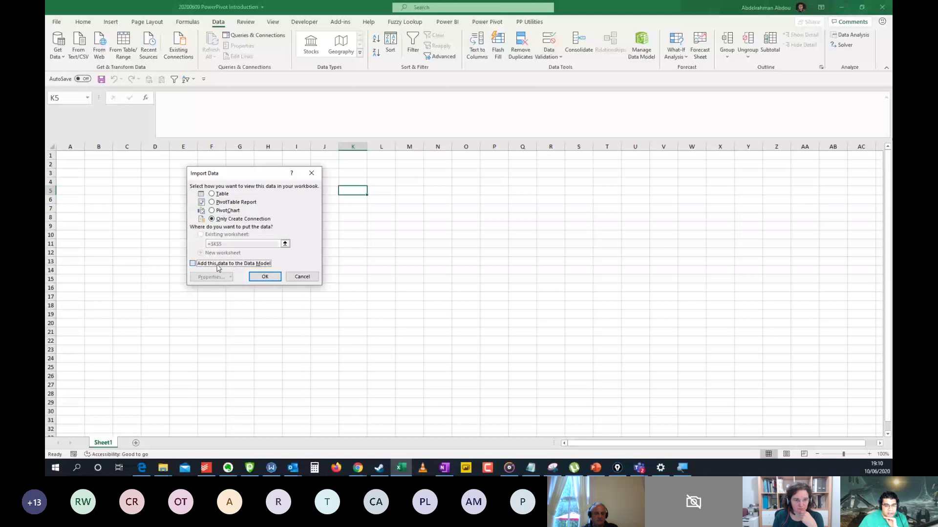
left_click(265, 280)
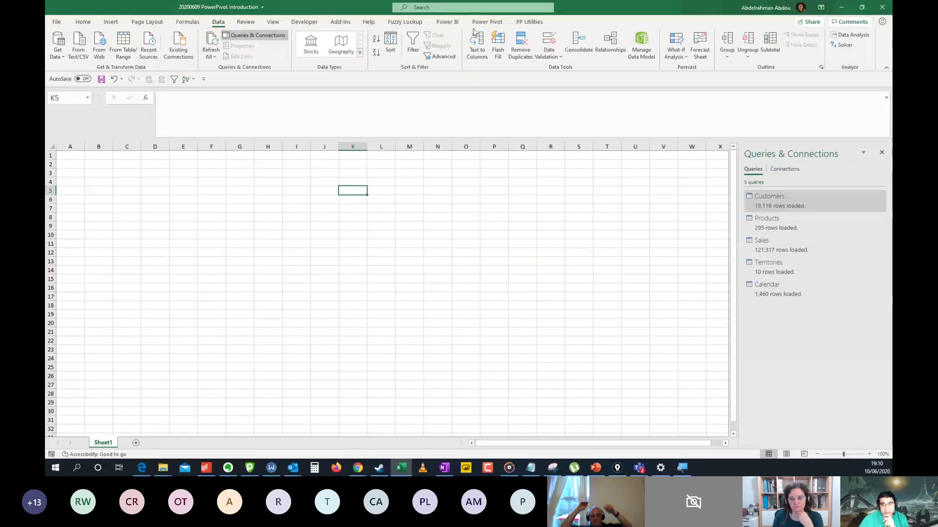
- Open the Power Pivot data model and look through its loaded tables, including Customers and Territories
left_click(487, 22)
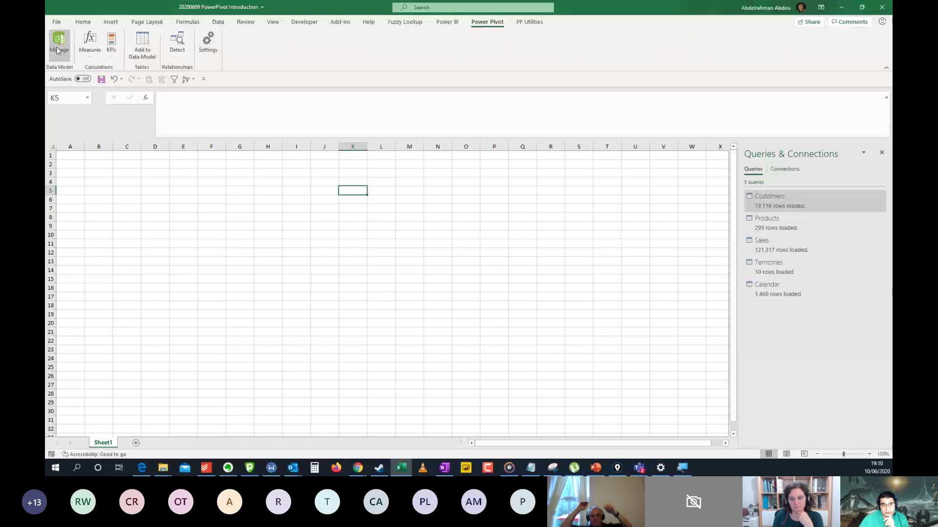
left_click(63, 53)
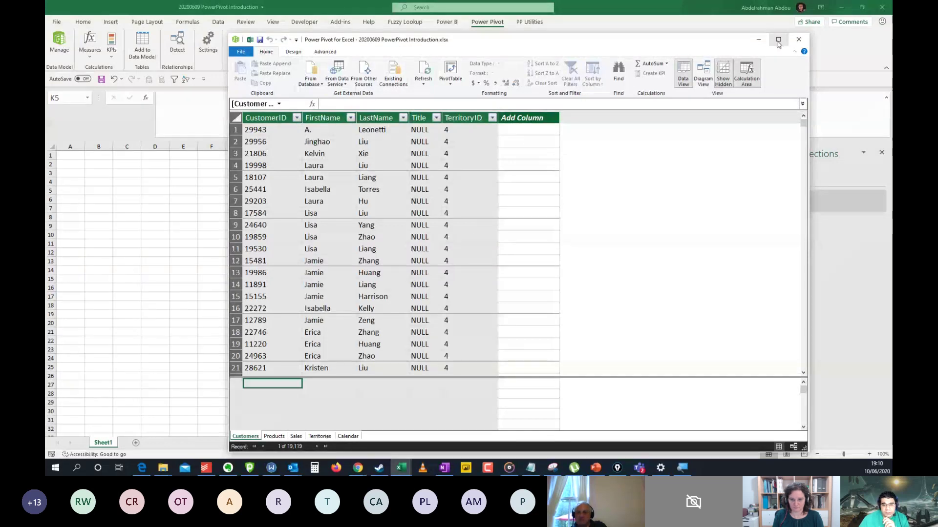
left_click(374, 228)
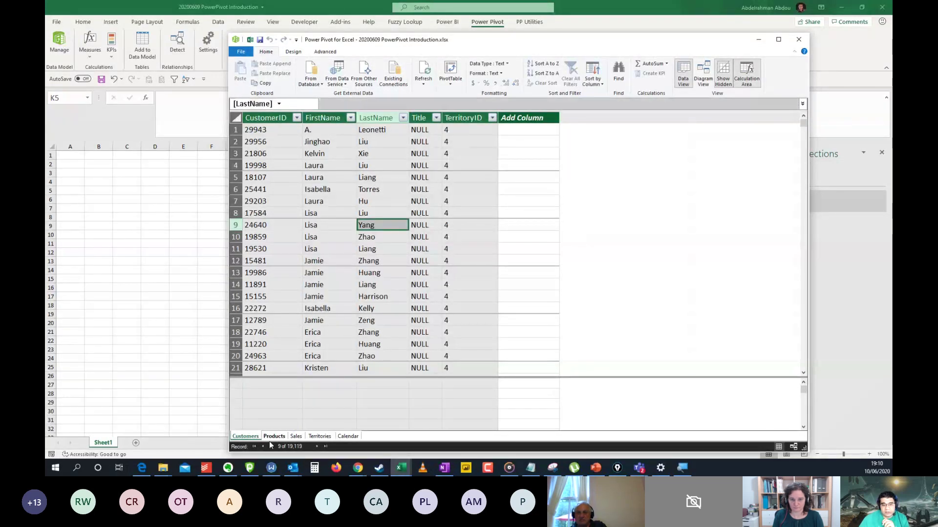
scroll(276, 439, "down", 4)
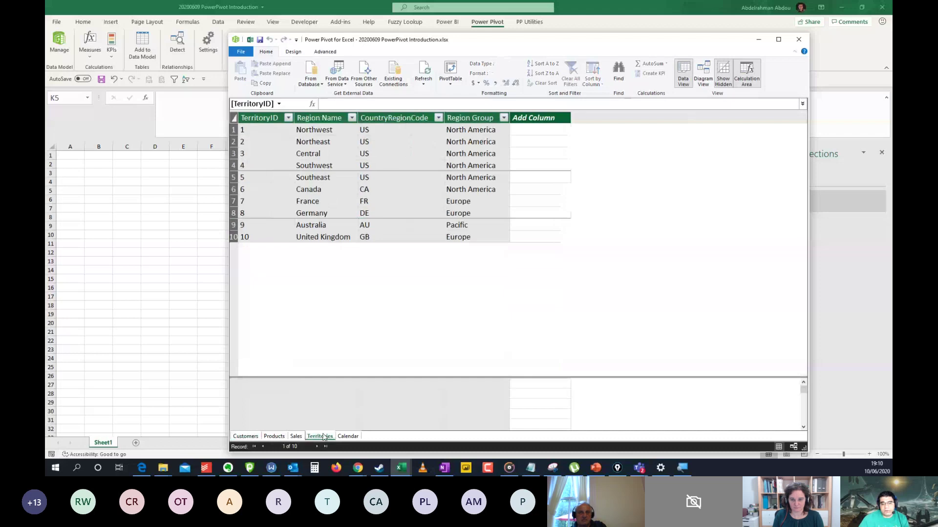
scroll(279, 438, "up", 4)
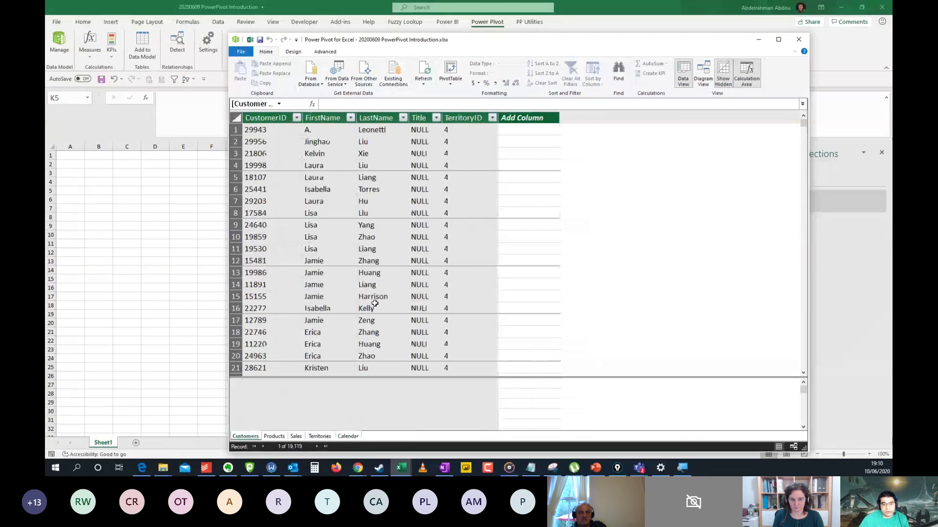
left_click(397, 238)
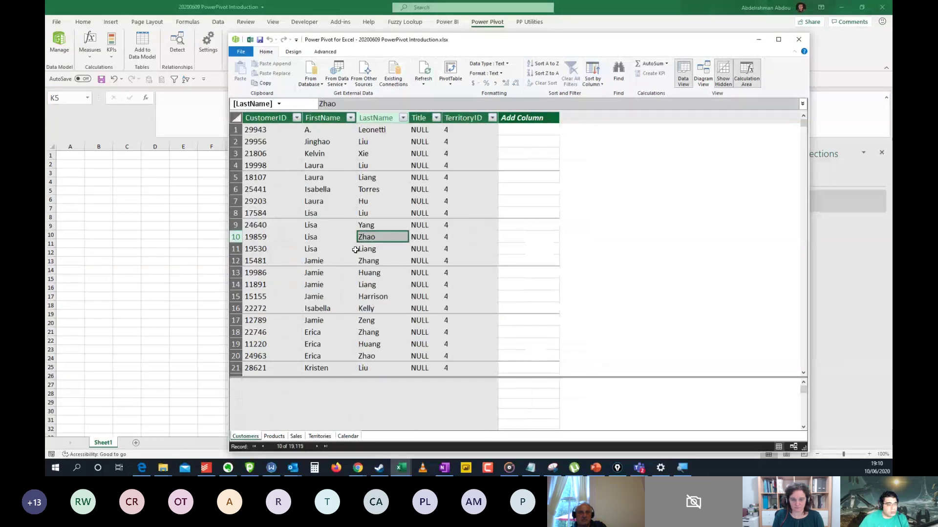
- Review the database and data service import options for getting external data into Power Pivot
key("alt+Tab")
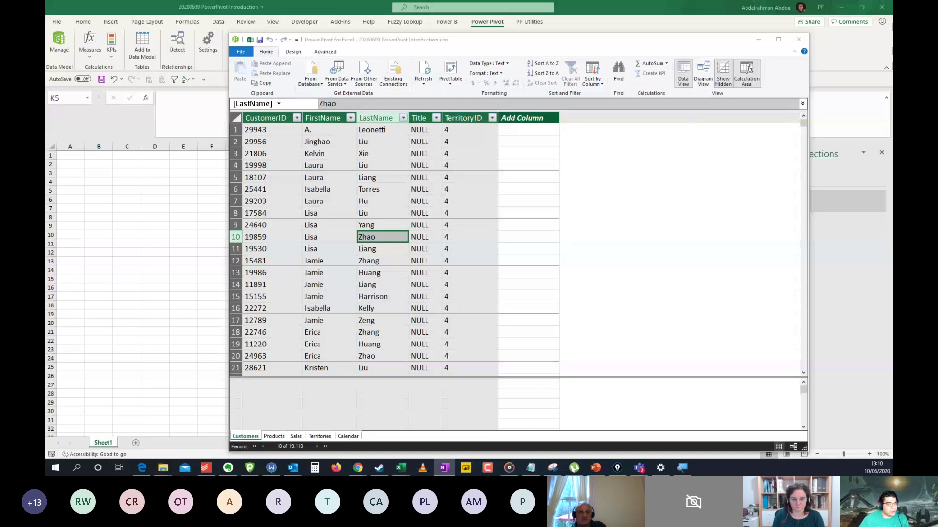
left_click(338, 177)
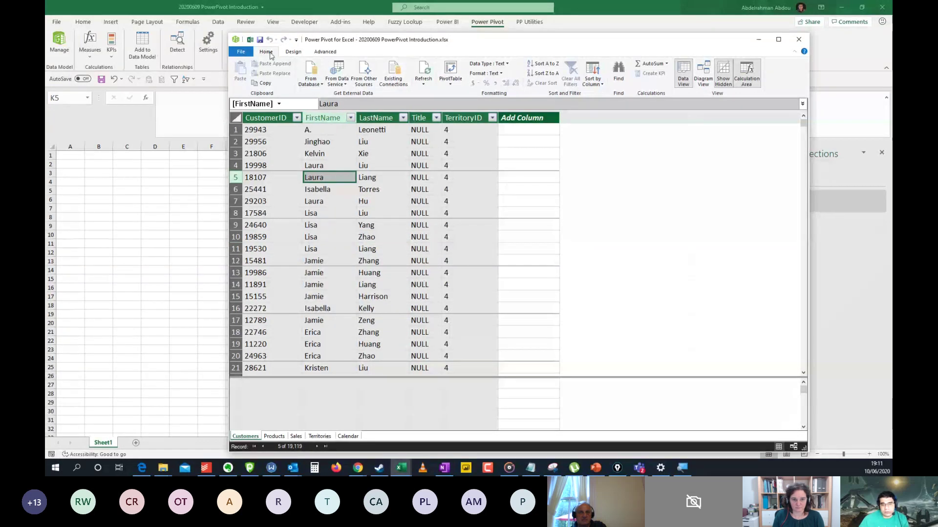
left_click(316, 84)
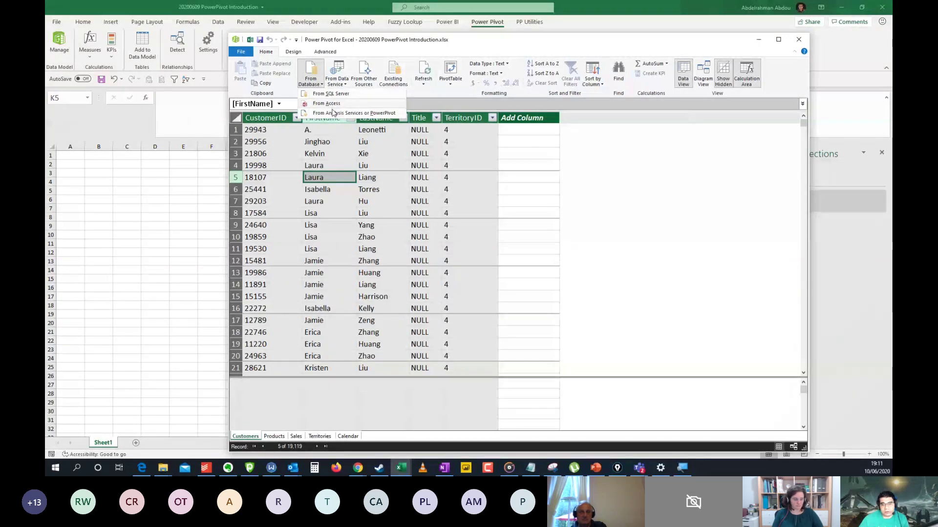
left_click(337, 81)
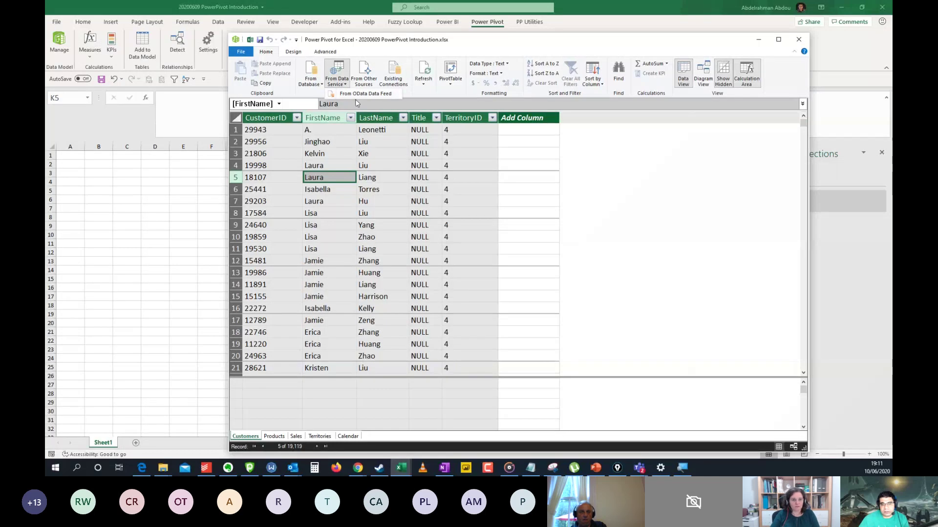
left_click(383, 155)
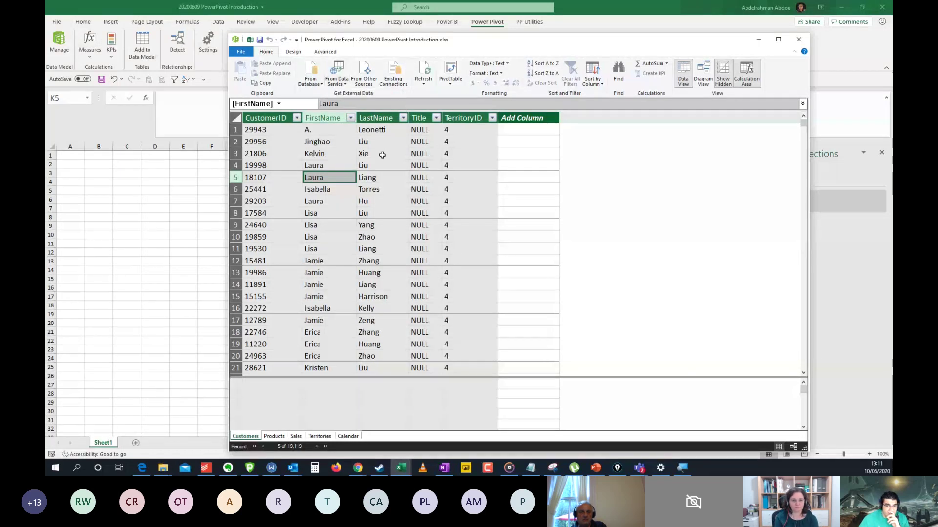
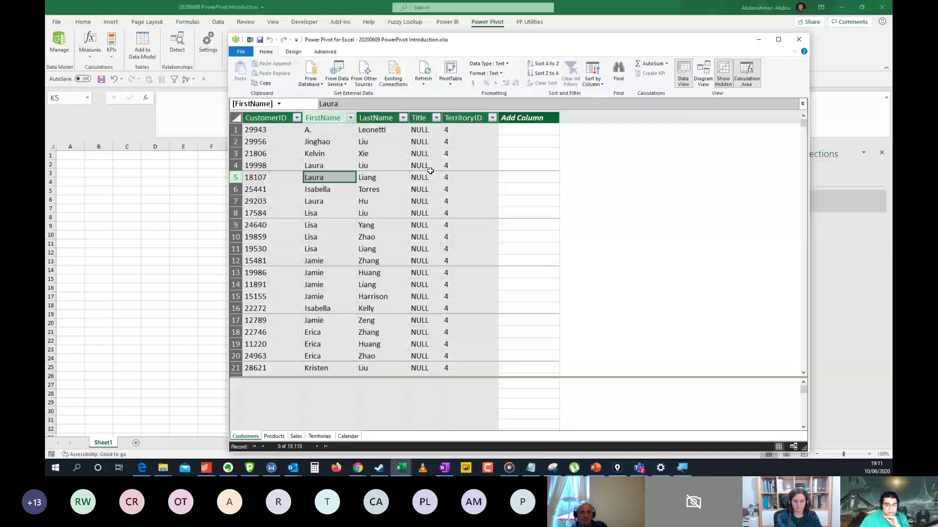
- Look through the Products, Territories and Calendar tables in the data model
left_click(440, 194)
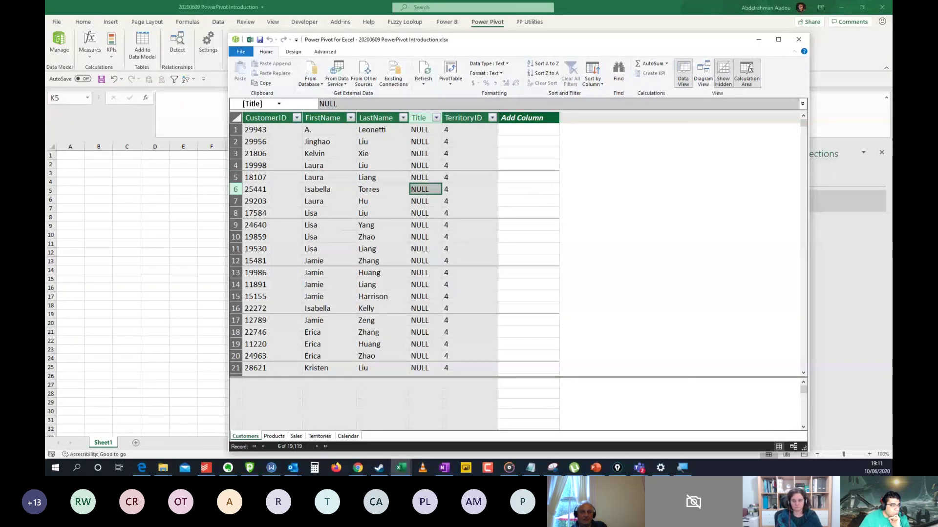
key("alt+Tab")
left_click(423, 200)
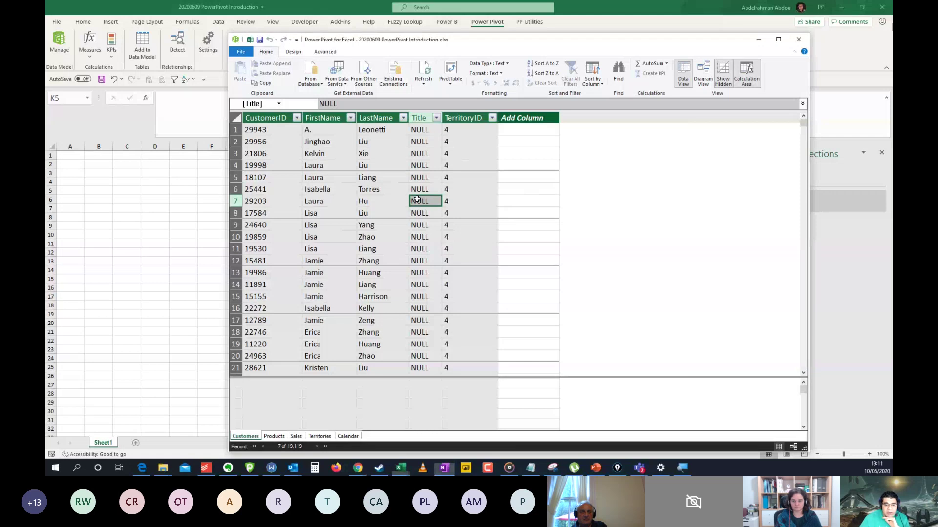
left_click(274, 436)
left_click(319, 436)
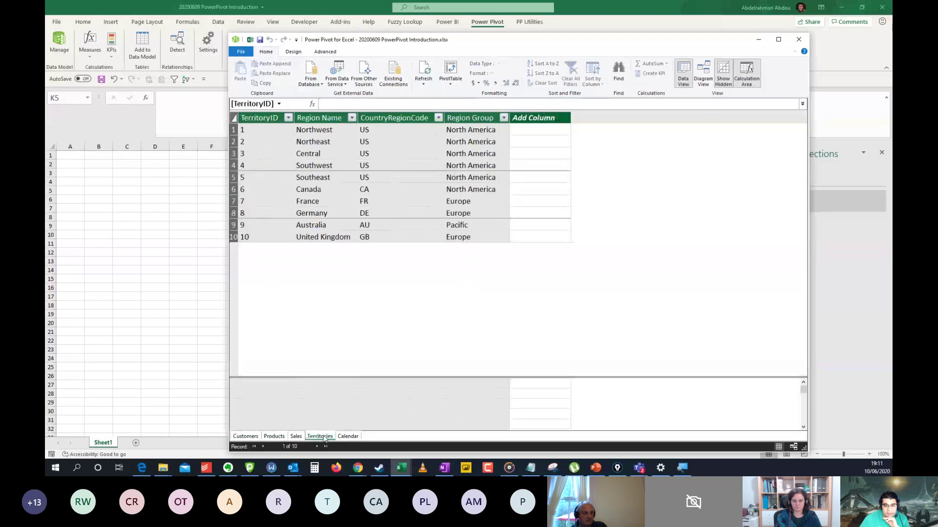
left_click(347, 436)
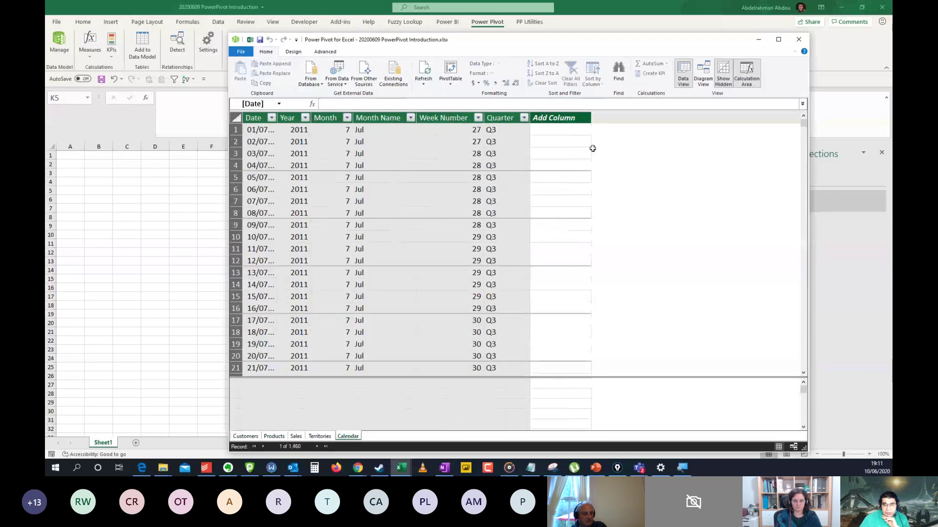
- Switch the data model to Diagram View and look over all five tables in an enlarged window
left_click(702, 83)
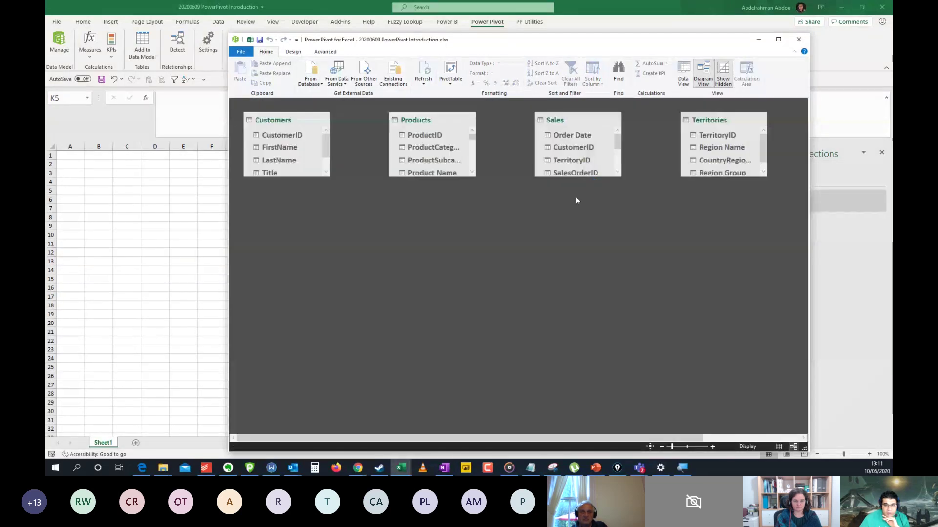
left_click(778, 39)
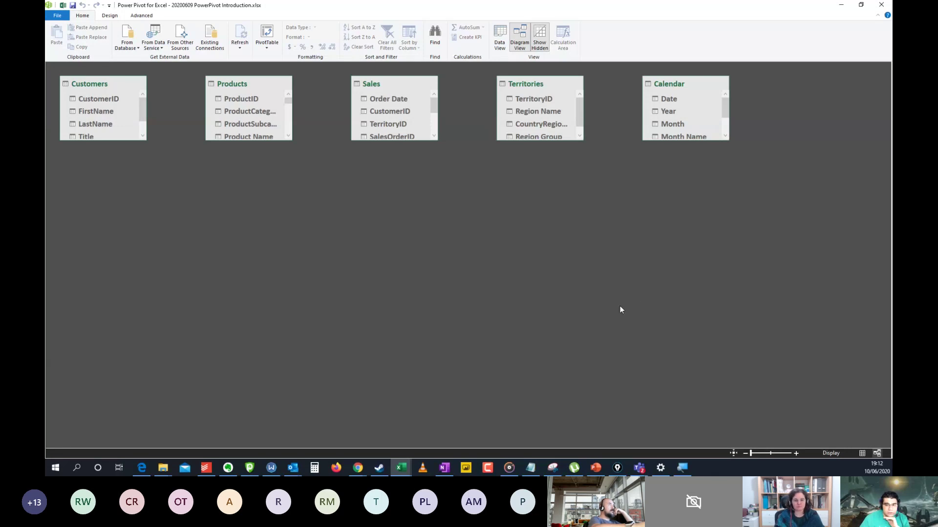
double_click(614, 4)
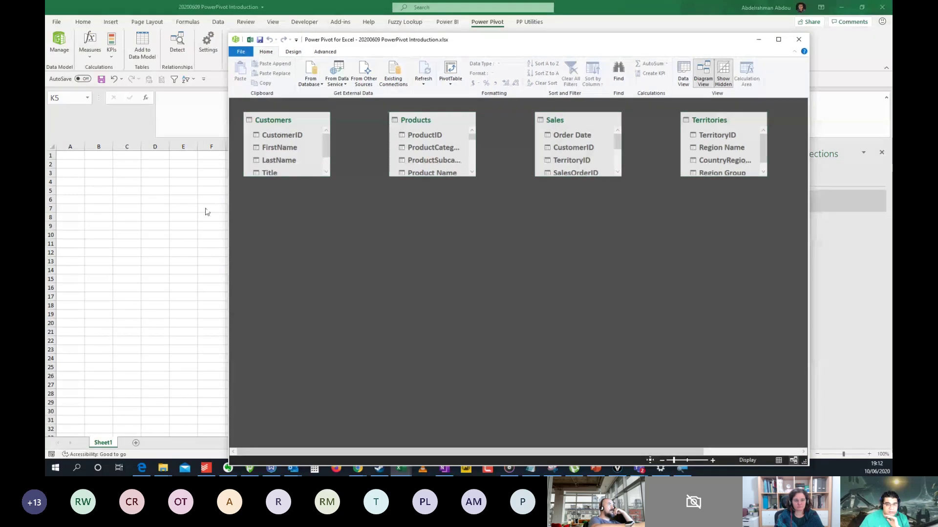
- Return to the workbook and insert a PivotTable based on its Data Model at cell C4 of Sheet1
key("alt+Tab")
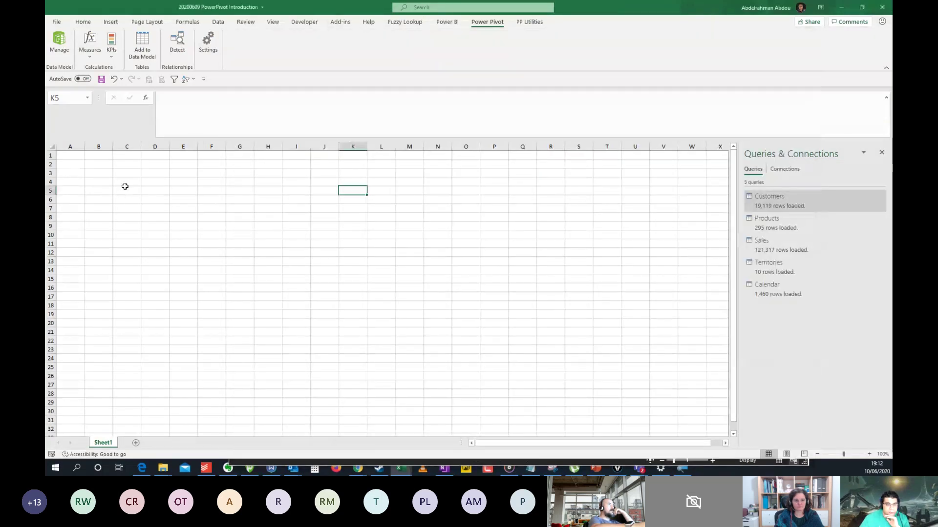
left_click(127, 182)
left_click(110, 21)
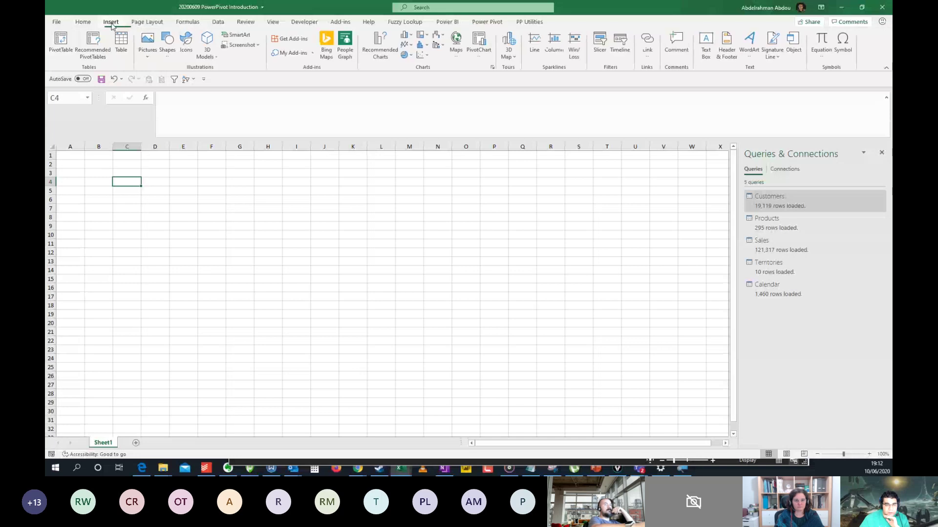
left_click(61, 43)
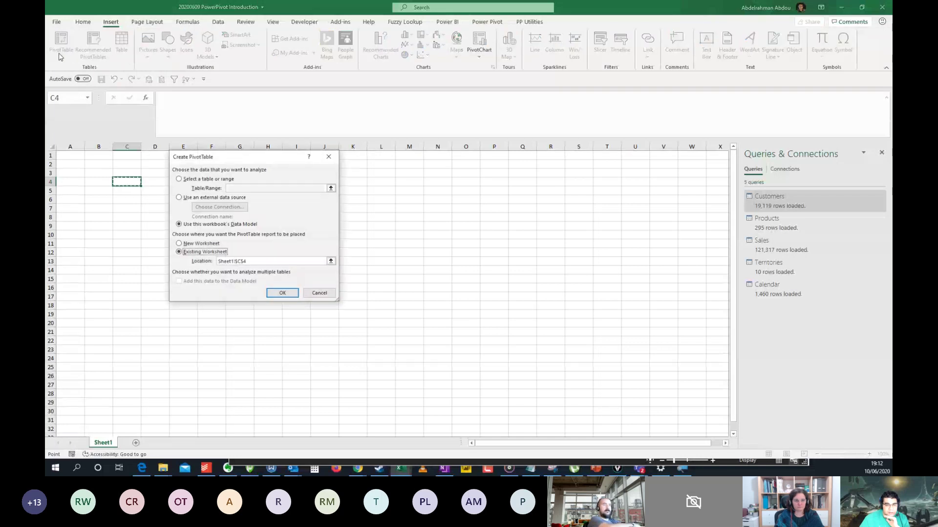
left_click(283, 294)
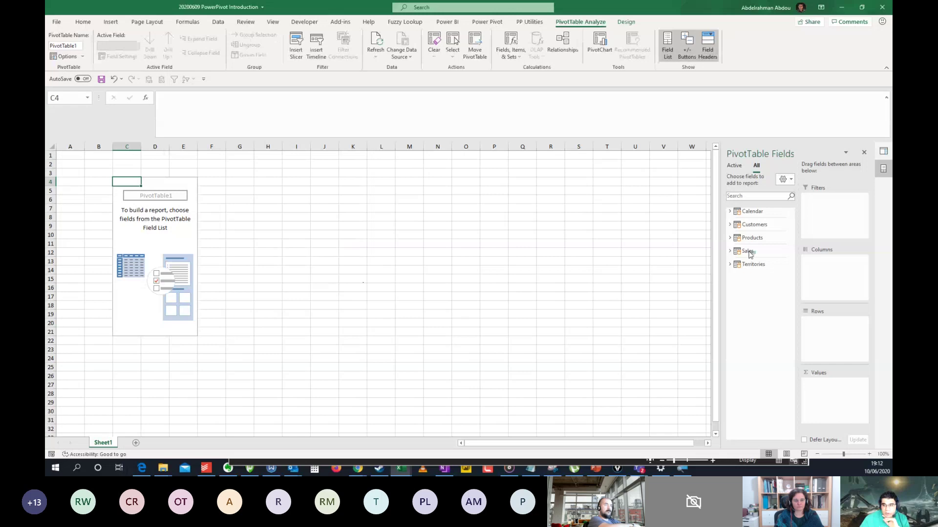
- Add Product Name from Products to the PivotTable rows and OrderQty from Sales to its values
left_click(730, 239)
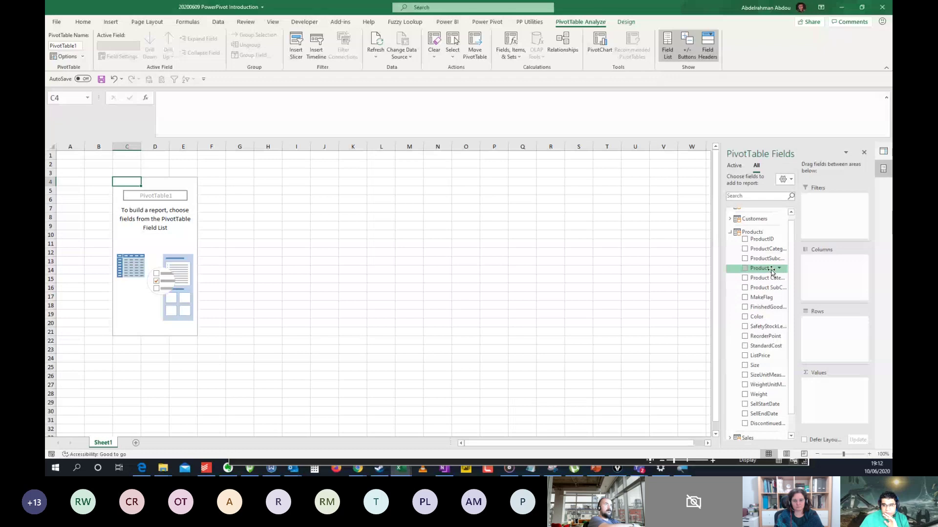
left_click_drag(775, 268, 841, 337)
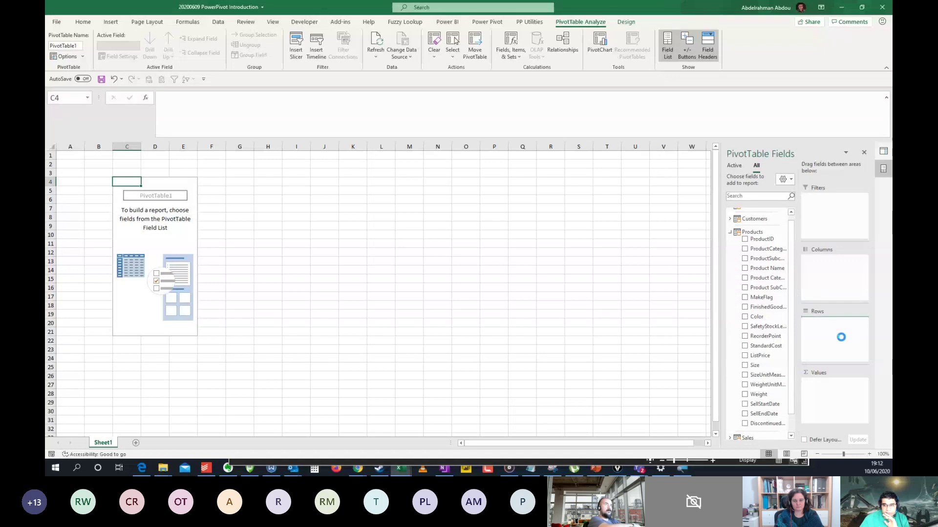
left_click(730, 232)
left_click(743, 251)
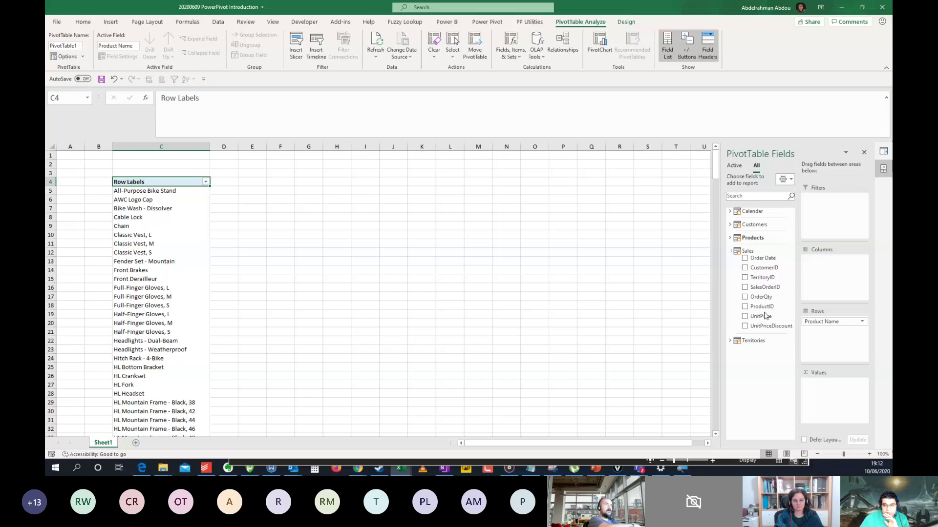
left_click_drag(765, 296, 828, 391)
- Enlarge the sheet and compare the Sum of OrderQty values for the first products in the PivotTable
left_click(205, 210)
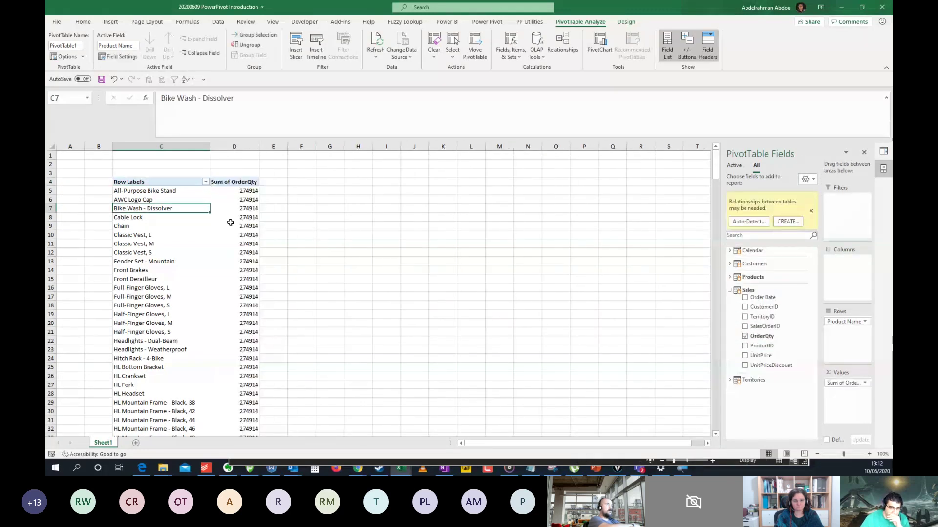
left_click(244, 209)
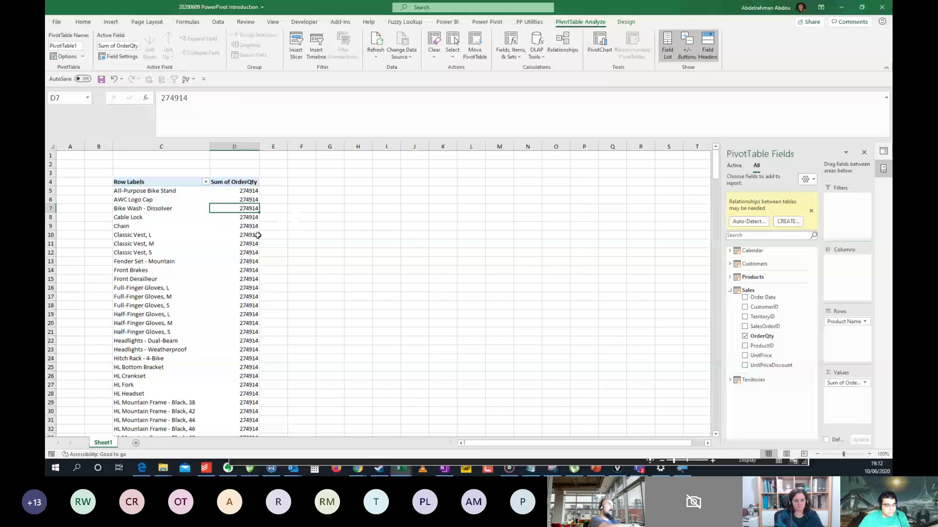
scroll(258, 235, "up", 3, "ctrl")
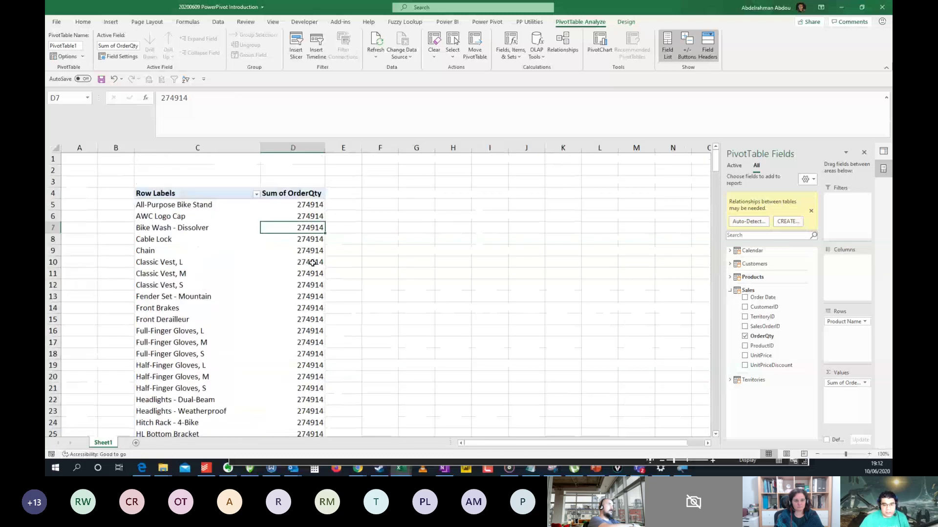
scroll(312, 262, "up", 3, "ctrl")
scroll(359, 285, "down", 20)
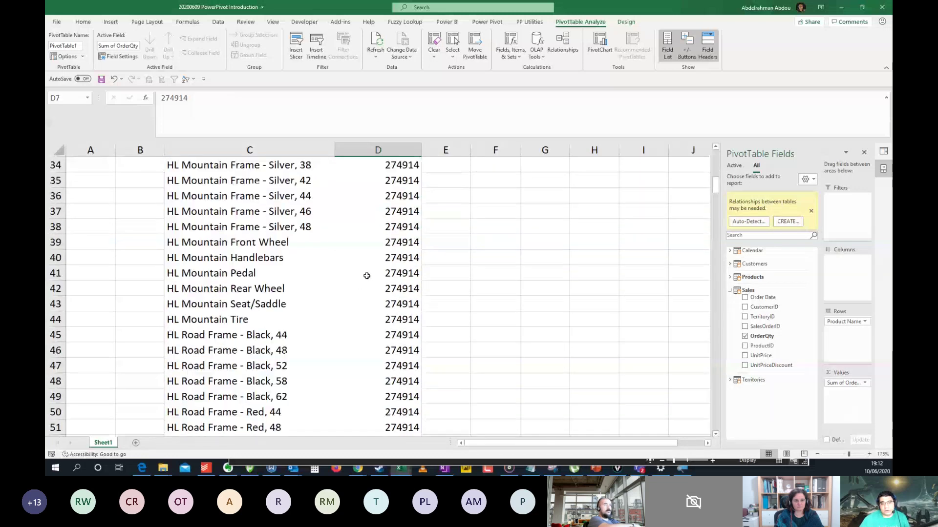
scroll(412, 256, "up", 2)
scroll(413, 256, "up", 20)
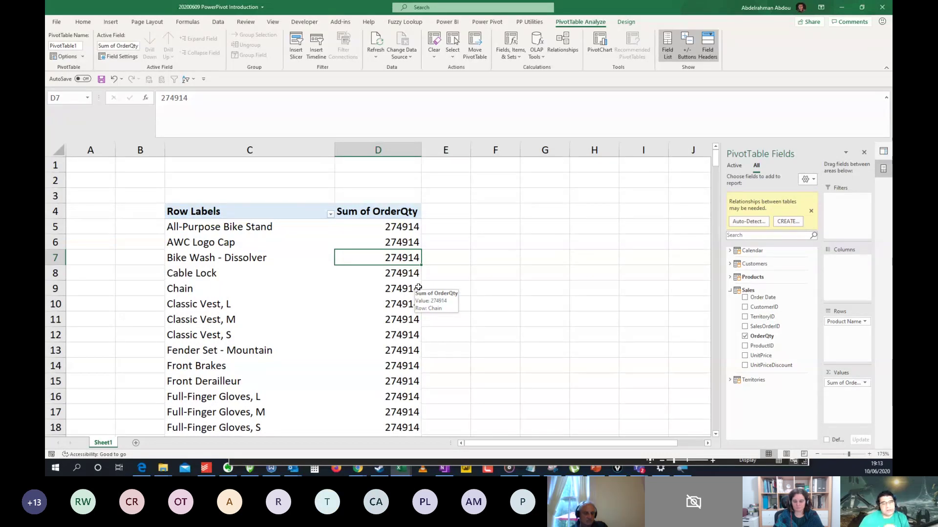
left_click(307, 230)
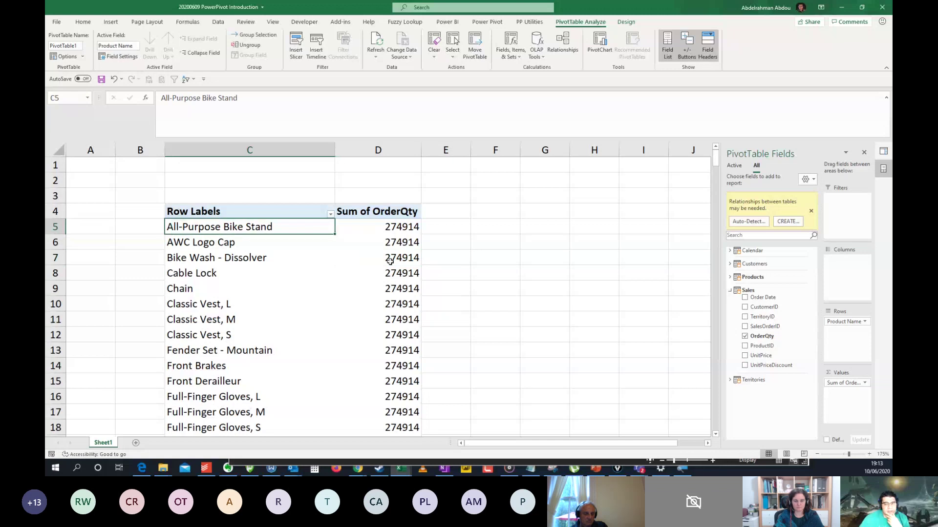
left_click(268, 255)
left_click(288, 243)
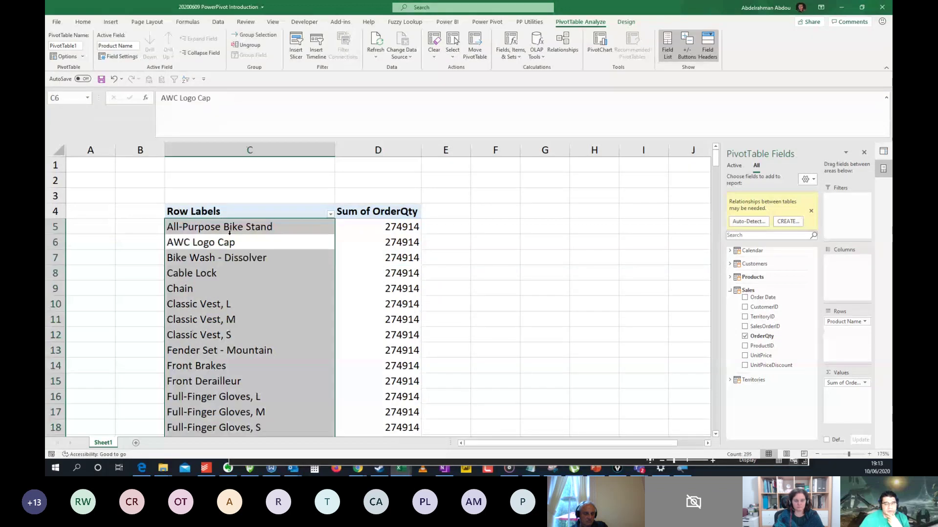
left_click(386, 242)
left_click(276, 244)
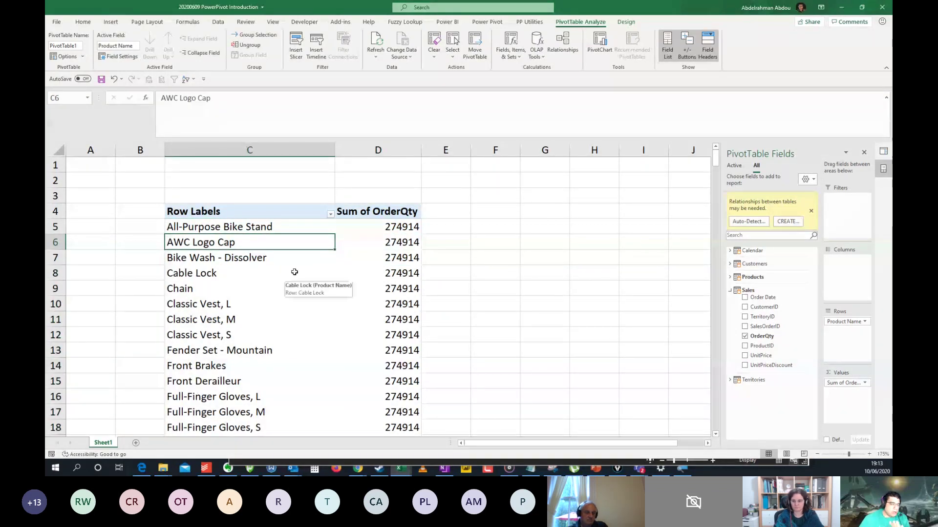
- Check the Sum of OrderQty values through the whole product list down to the Grand Total row
scroll(398, 257, "down", 4)
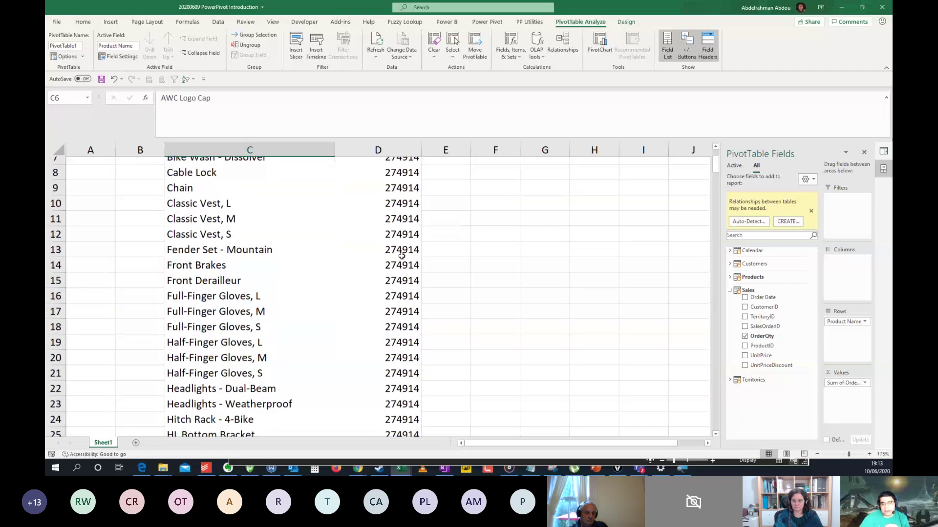
scroll(402, 257, "up", 4)
scroll(401, 264, "down", 7)
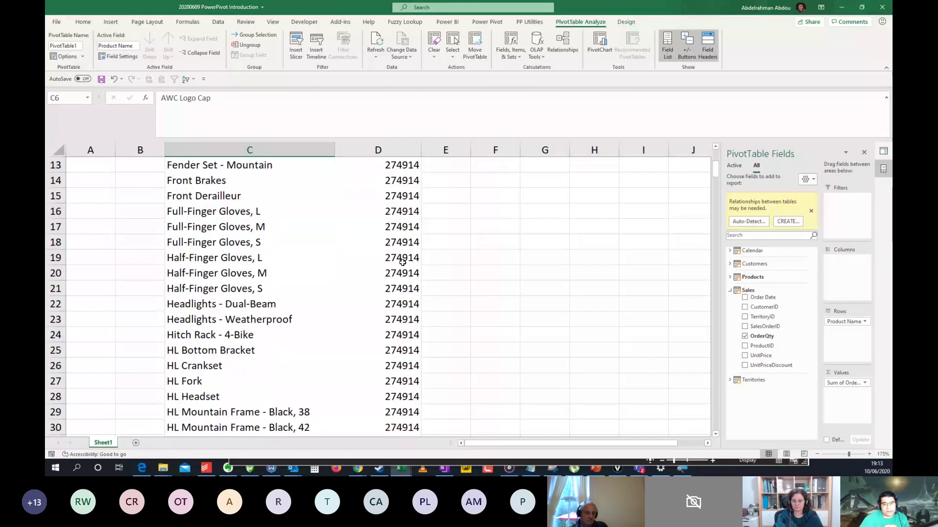
scroll(399, 266, "down", 2)
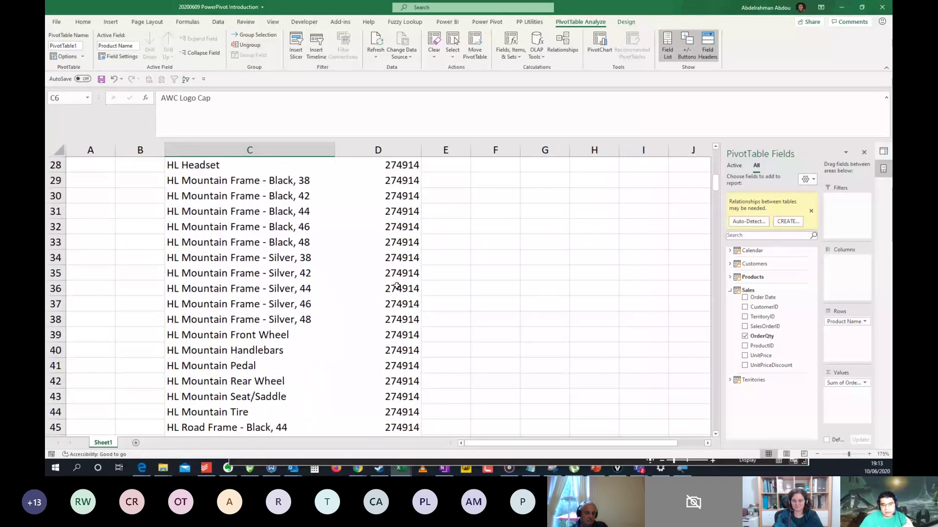
left_click(399, 269)
left_click(397, 287)
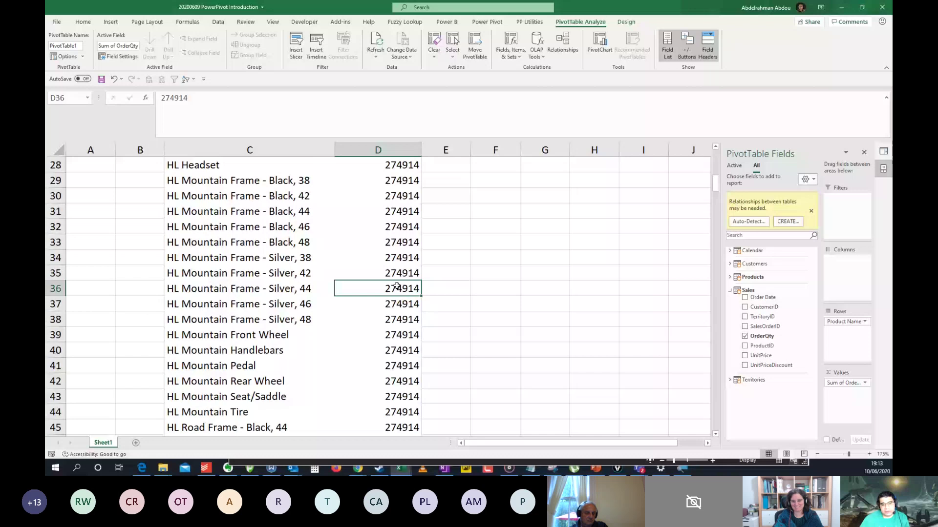
key("ctrl+Down")
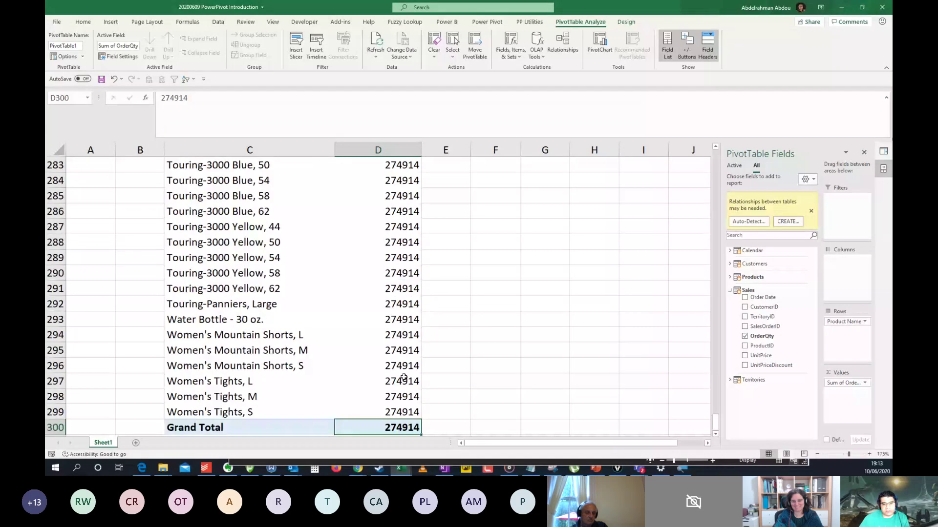
scroll(404, 377, "up", 20)
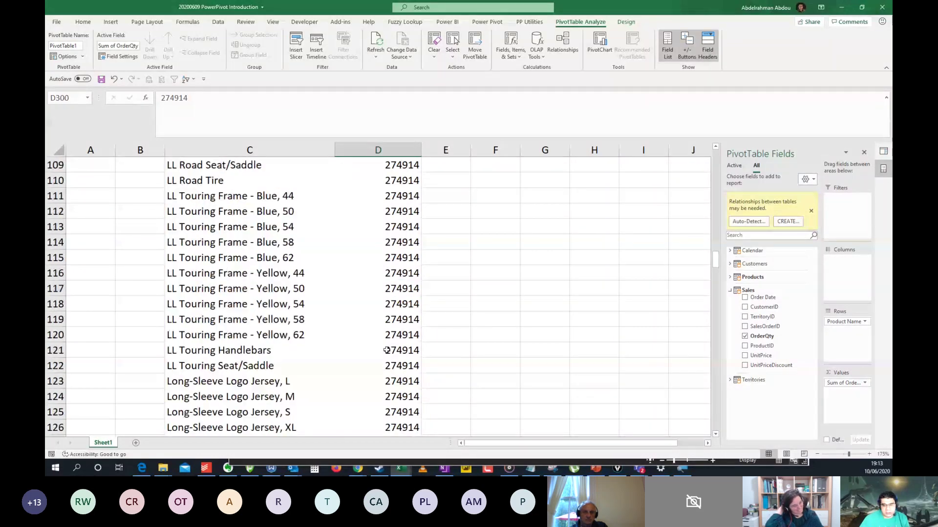
scroll(388, 355, "up", 20)
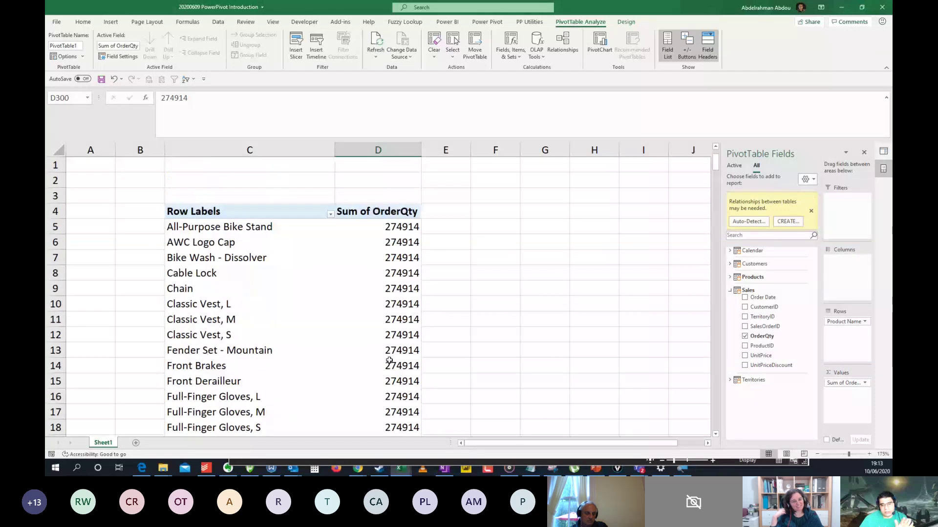
- Review the repeated Sum of OrderQty values against the product names in the upper rows of the PivotTable
mouse_move(393, 351)
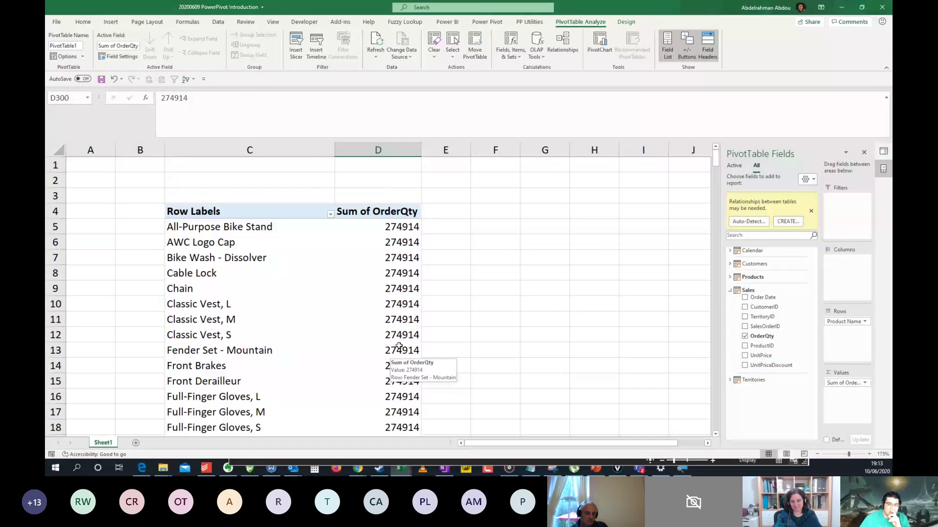
scroll(424, 302, "down", 4)
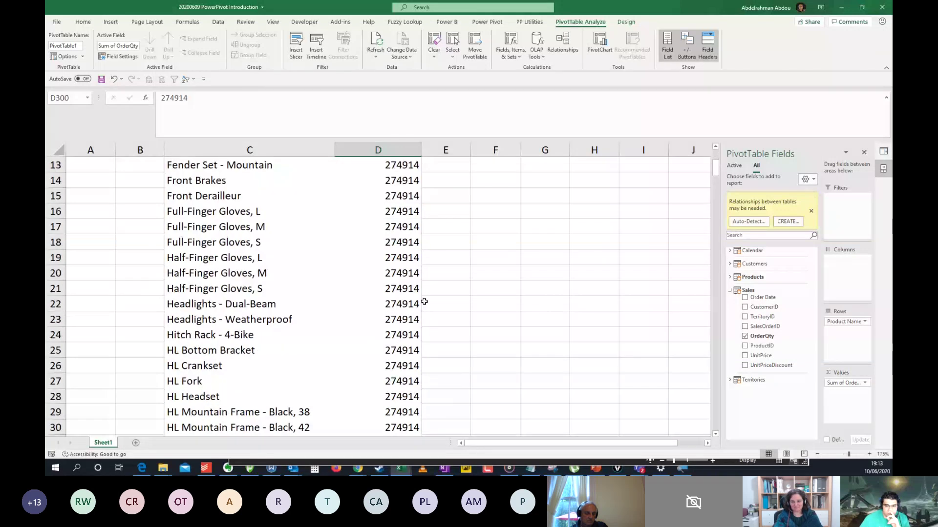
scroll(424, 302, "up", 4)
left_click(410, 292)
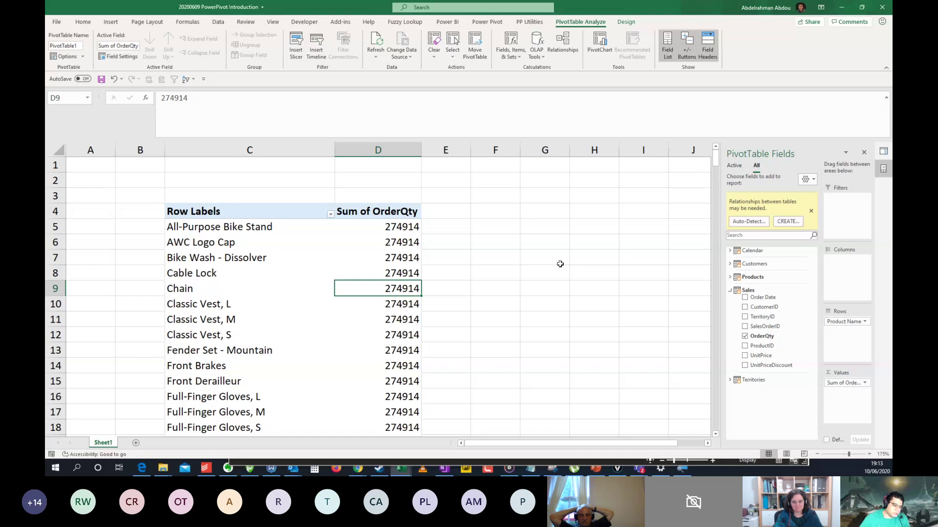
left_click(410, 274)
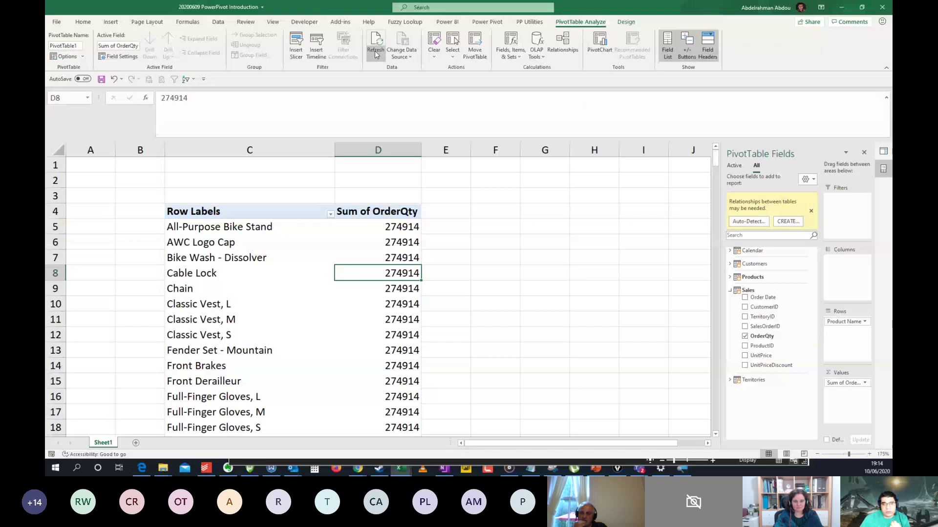
- Open the workbook's Data Model in Power Pivot and maximize its window to show all the tables in the diagram
left_click(487, 22)
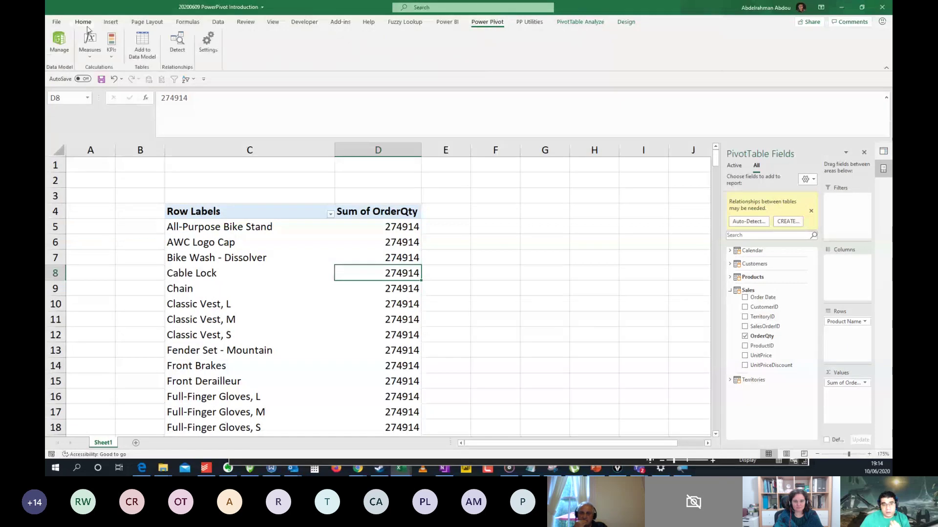
left_click(58, 44)
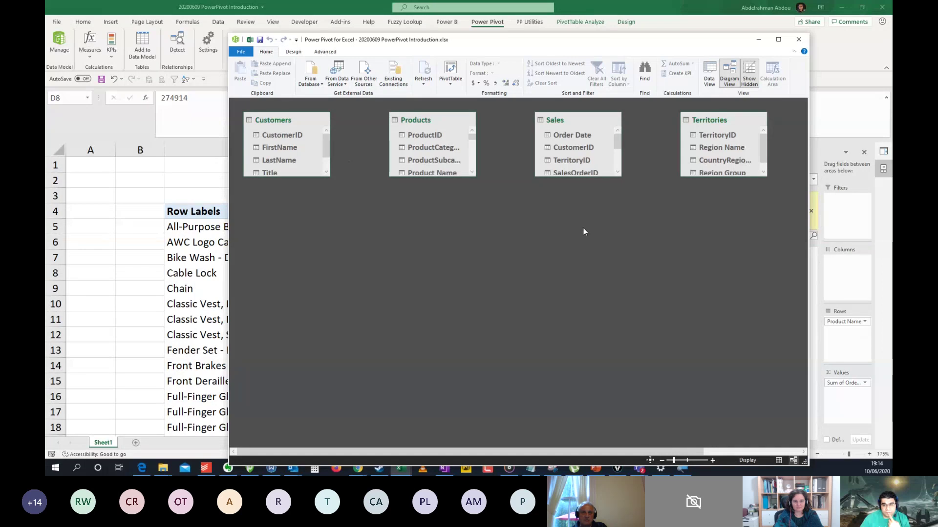
left_click(779, 39)
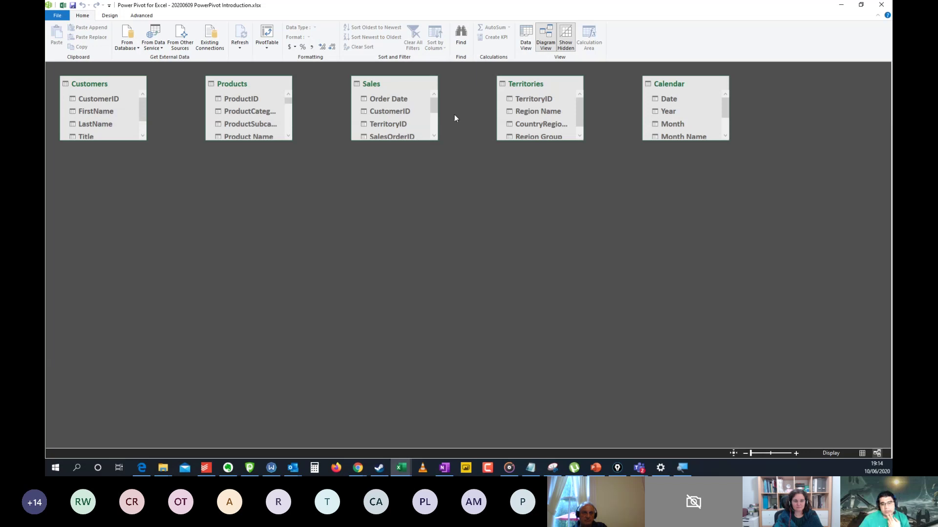
- Arrange the diagram with the Sales table centred below a row of the Customers, Products, Territories and Calendar tables
left_click(391, 88)
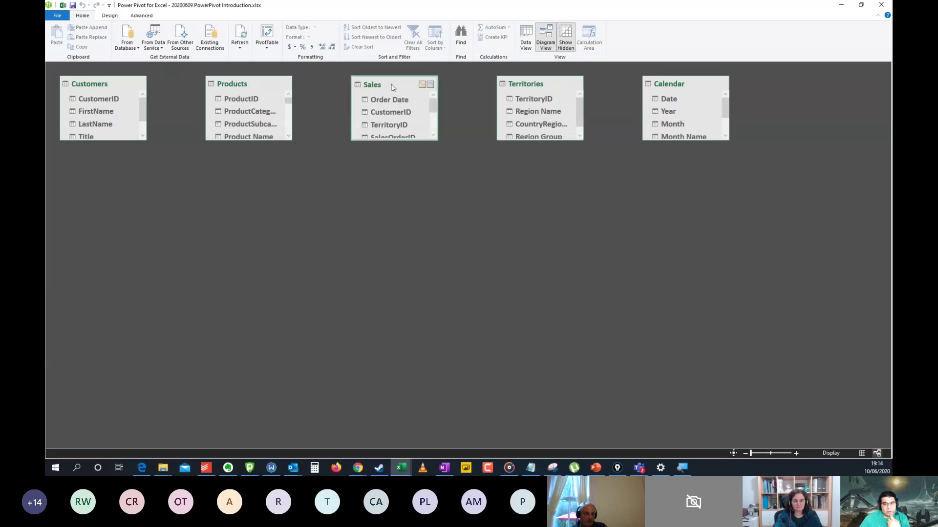
left_click_drag(389, 85, 378, 242)
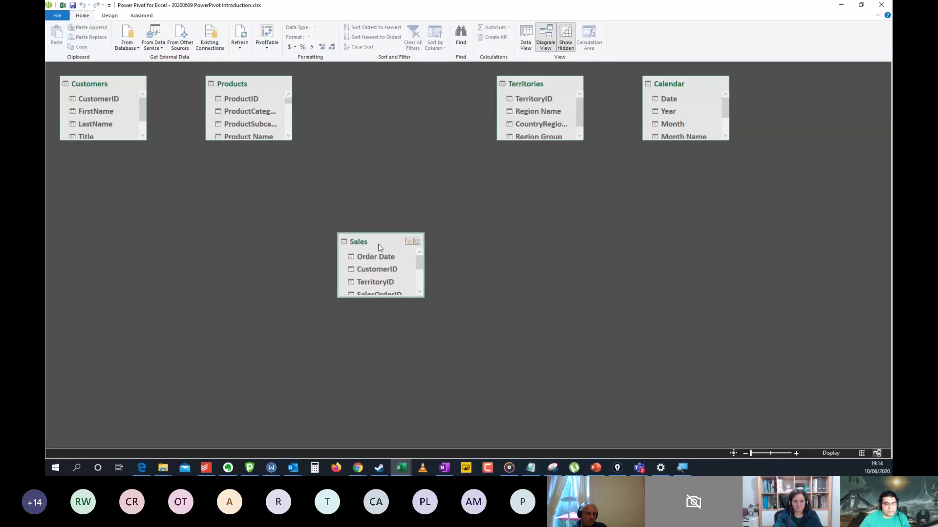
left_click_drag(250, 84, 324, 85)
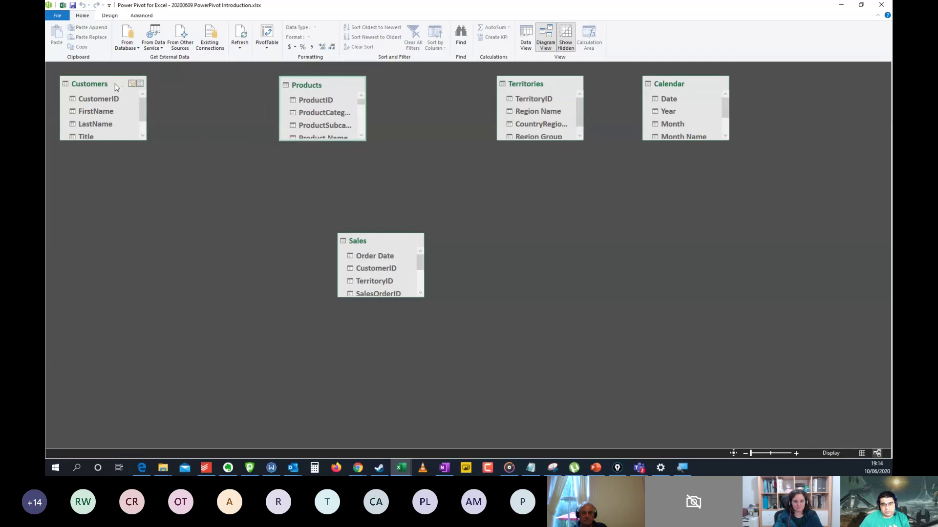
left_click_drag(116, 84, 174, 86)
left_click_drag(522, 84, 514, 84)
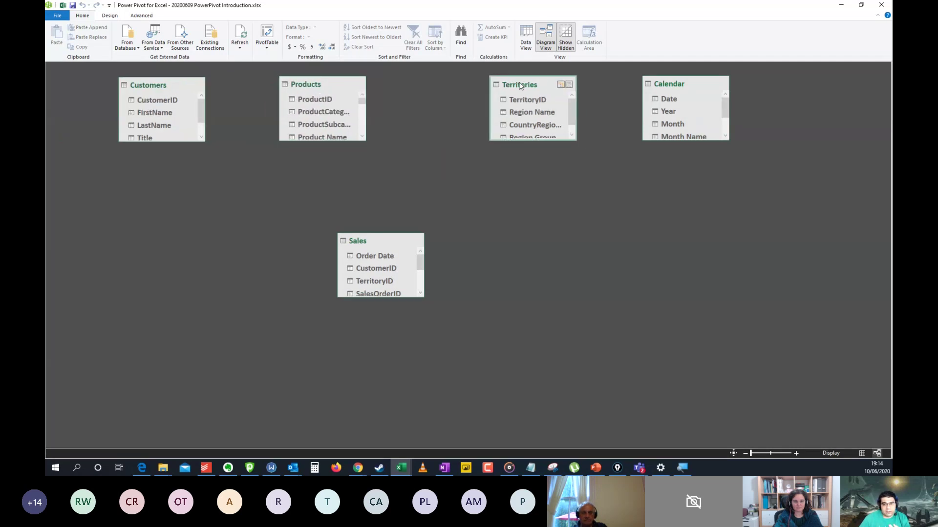
left_click_drag(672, 82, 672, 83)
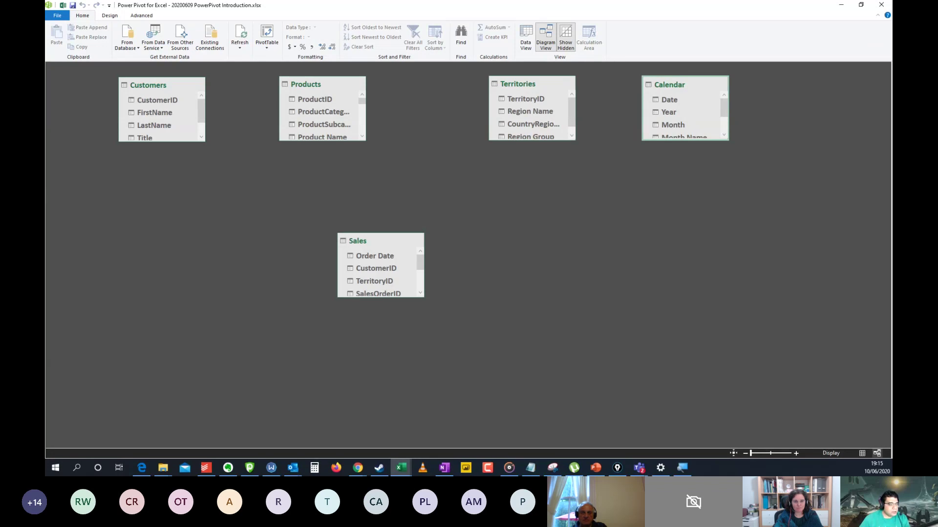
key("ctrl+shift+3")
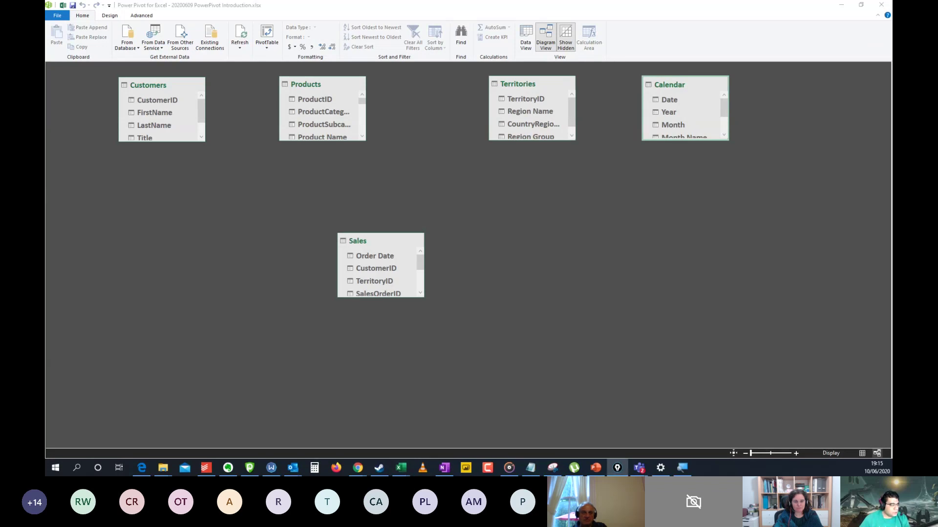
left_click(323, 155)
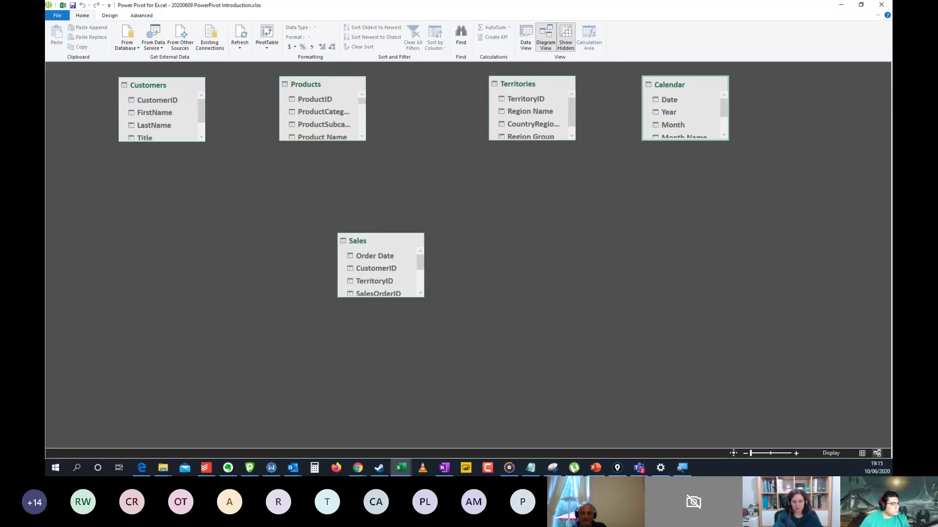
key("ctrl+shift+3")
left_click(317, 175)
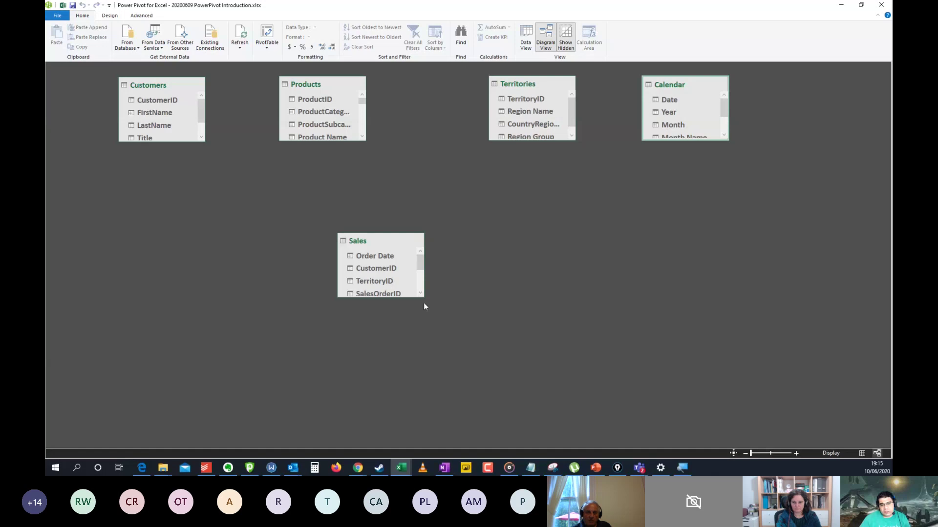
- Enlarge the Sales table to show all its fields and relate Date in Calendar to Order Date in Sales
left_click_drag(423, 296, 477, 367)
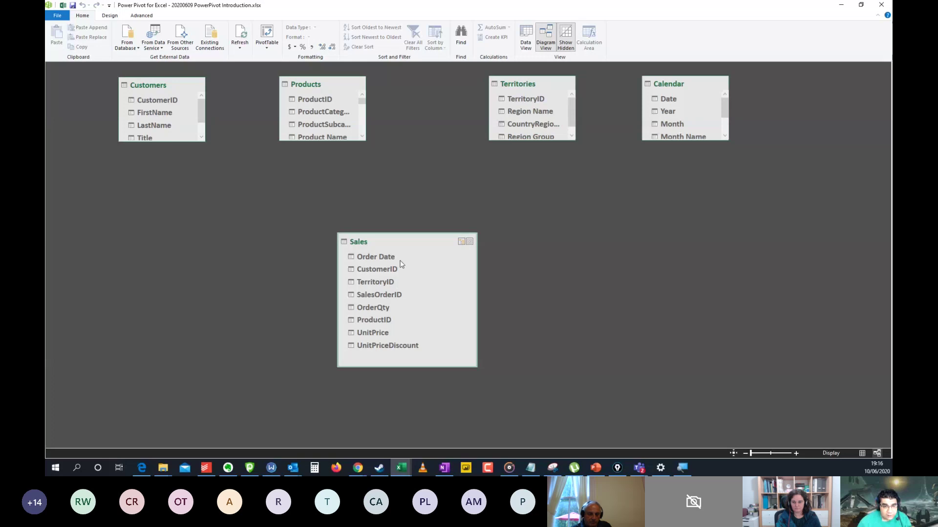
left_click(670, 99)
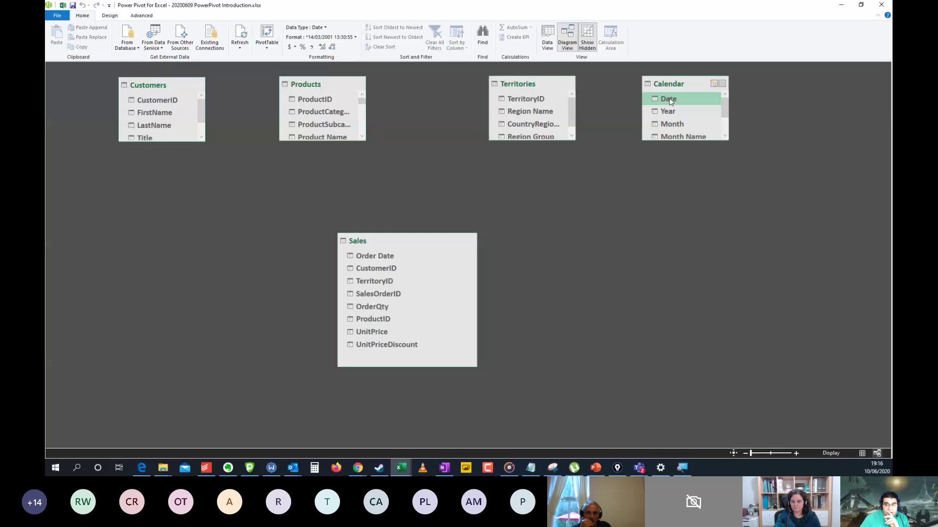
left_click_drag(670, 99, 374, 259)
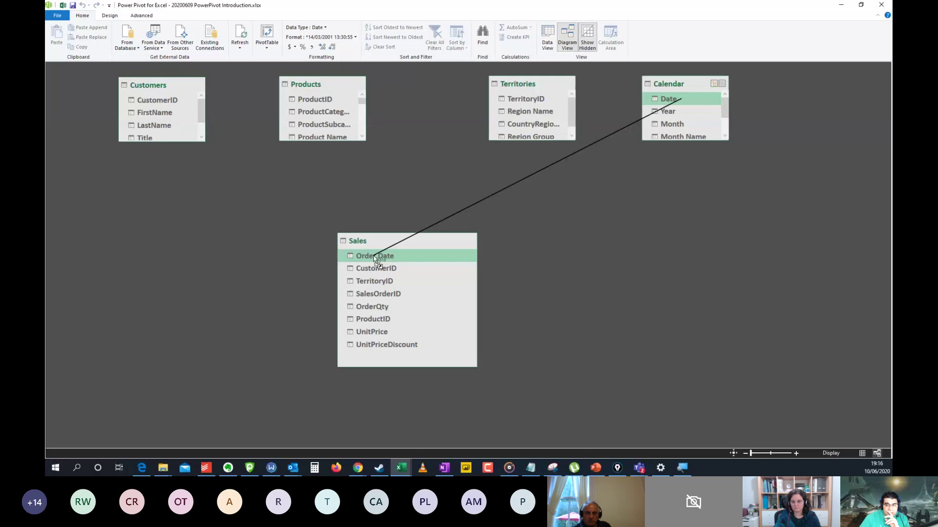
left_click_drag(375, 259, 374, 259)
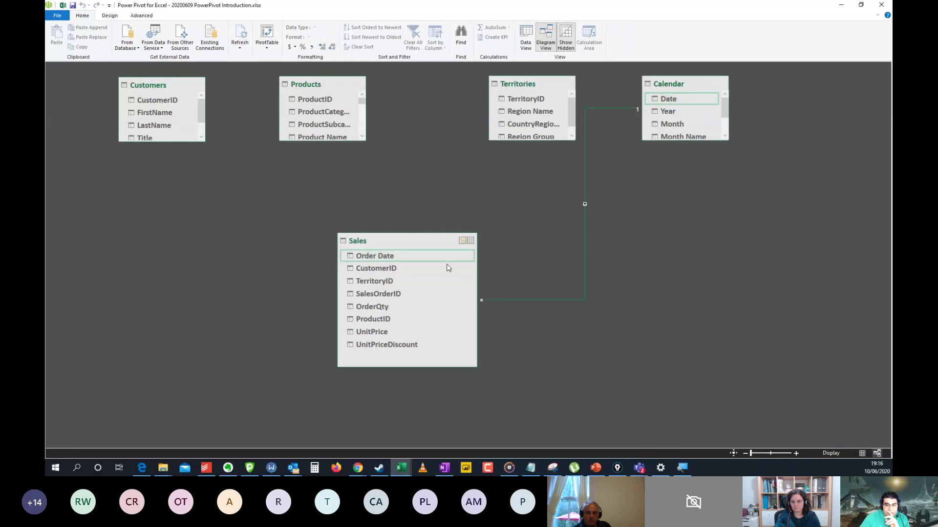
- Shift the Sales table slightly down and to the left, and enlarge the Calendar table to show all its fields
left_click_drag(393, 245, 376, 261)
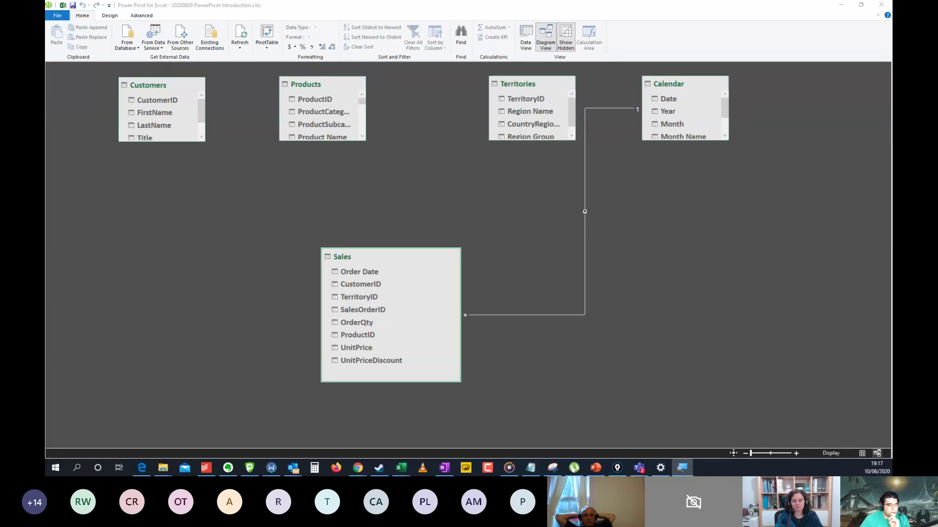
left_click(670, 99)
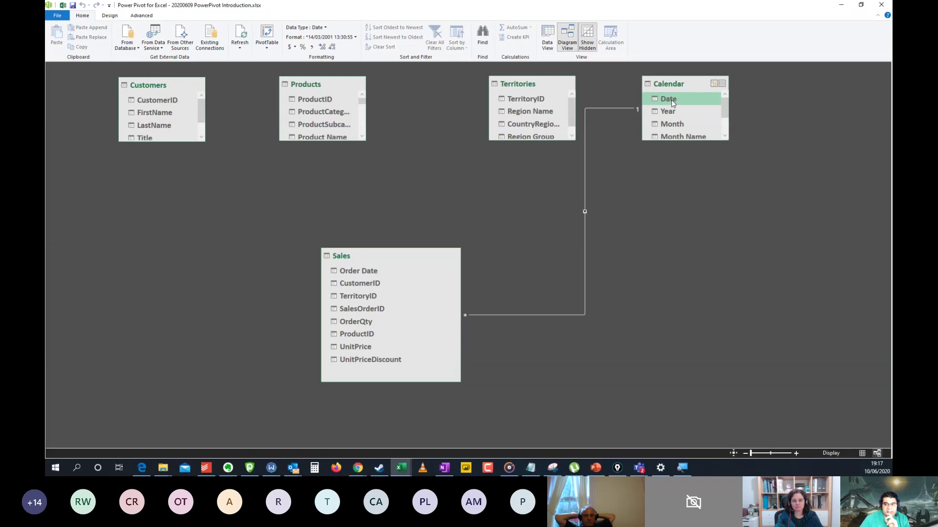
left_click_drag(730, 143, 747, 184)
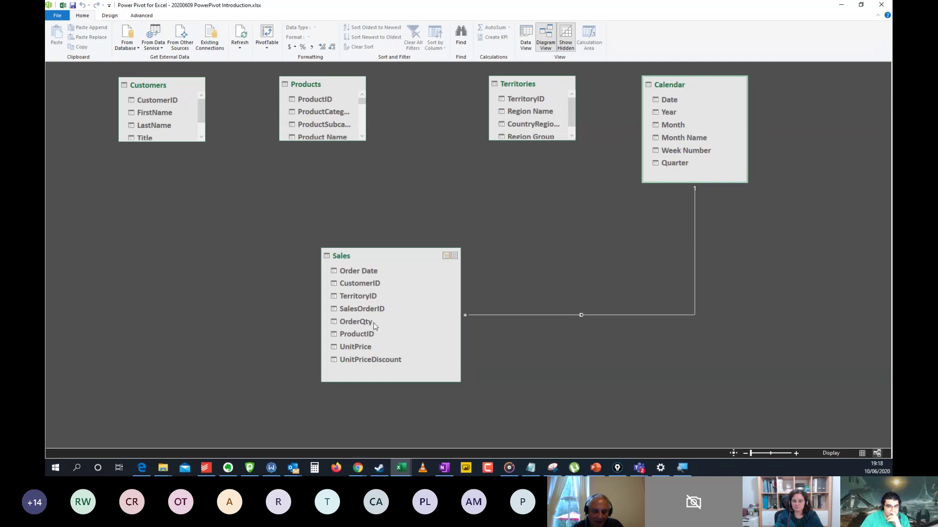
- Relate TerritoryID in Territories, ProductID in Products and CustomerID in Customers to the matching fields in Sales
left_click_drag(525, 99, 366, 295)
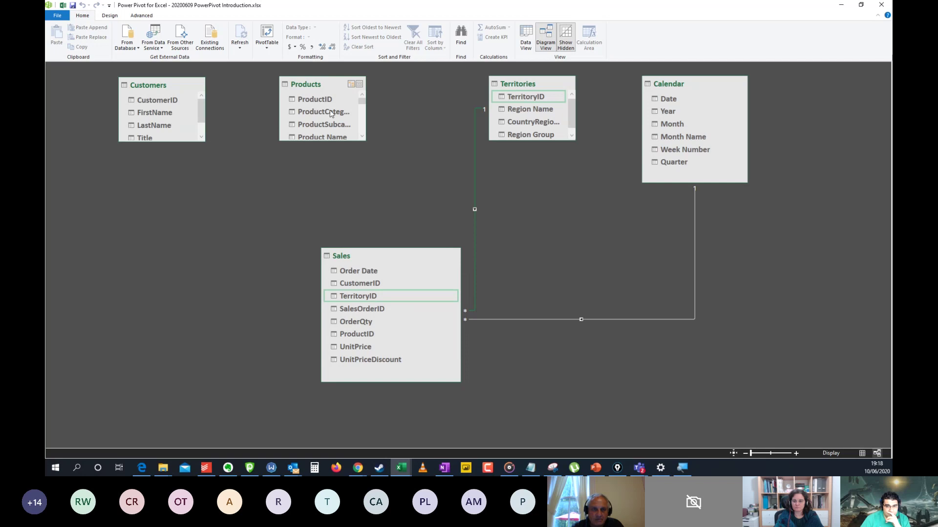
left_click_drag(318, 102, 366, 333)
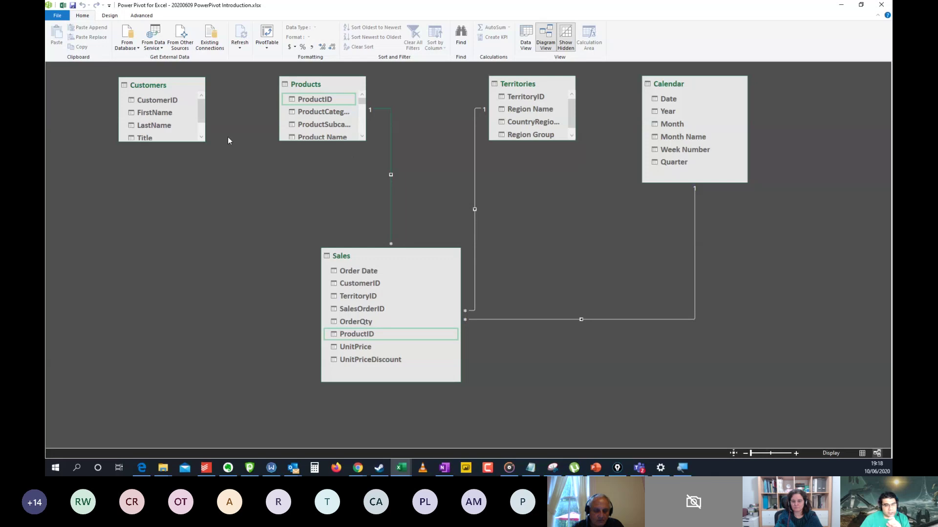
left_click(159, 101)
left_click_drag(160, 102, 357, 286)
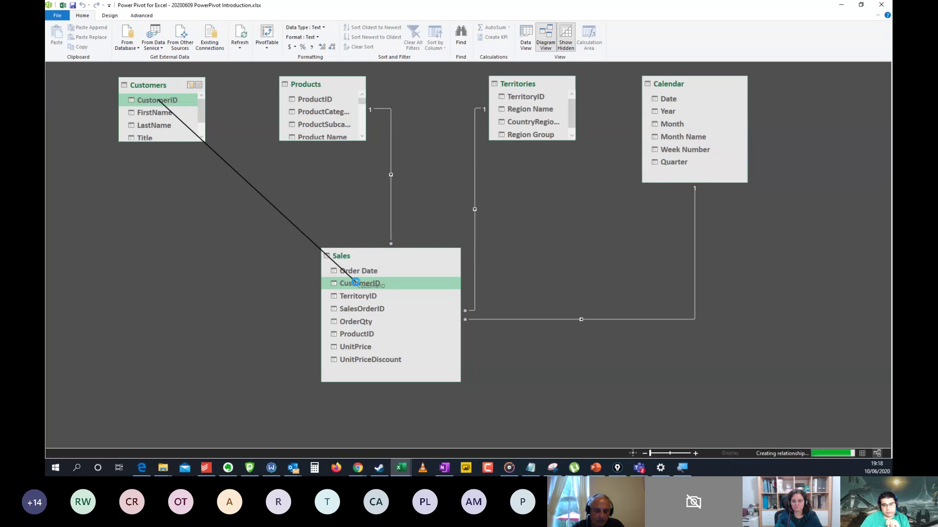
- Relate CustomerID in Customers to CustomerID in Sales, and resize and reposition the diagram's tables so the layout is tidy
left_click_drag(357, 286, 357, 286)
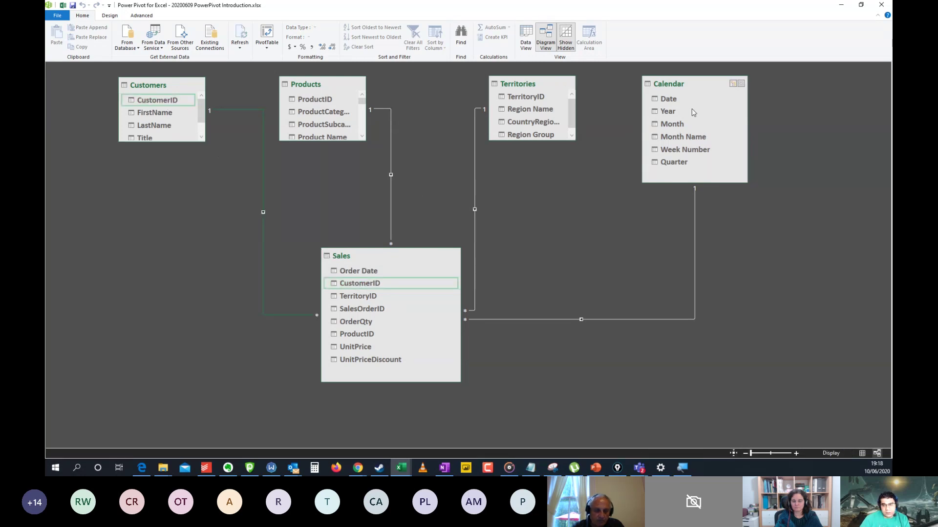
left_click_drag(747, 183, 763, 183)
mouse_move(715, 85)
left_mouse_down()
mouse_move(732, 78)
mouse_move(717, 83)
left_mouse_up()
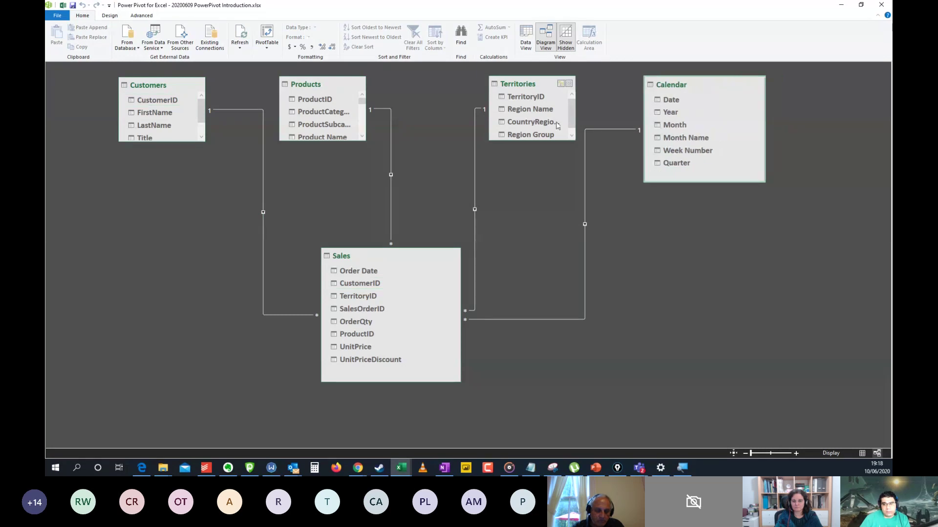
left_click_drag(576, 142, 574, 152)
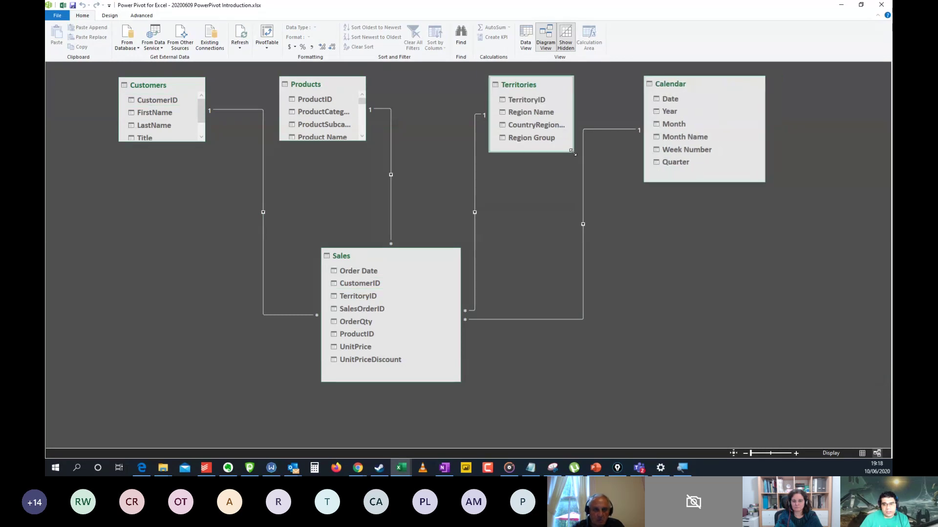
left_click_drag(352, 141, 350, 166)
left_click_drag(169, 88, 160, 88)
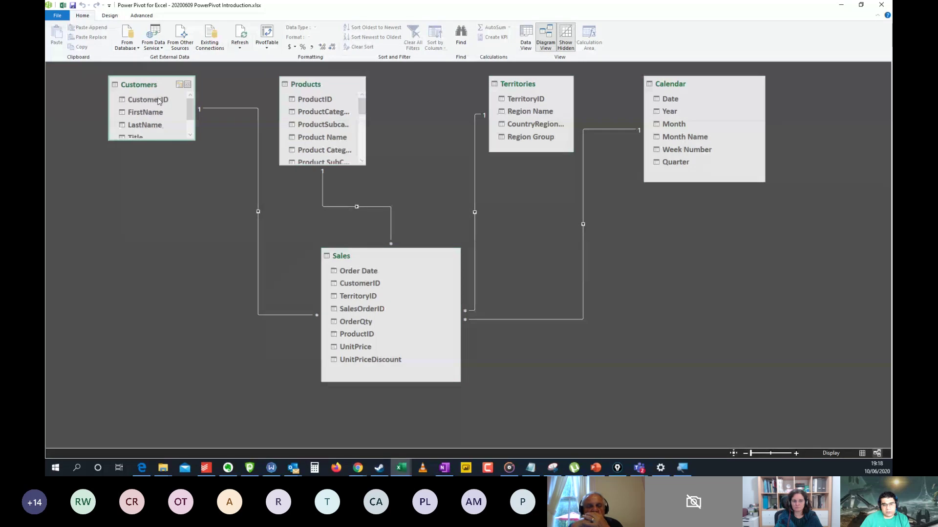
left_click_drag(172, 141, 172, 164)
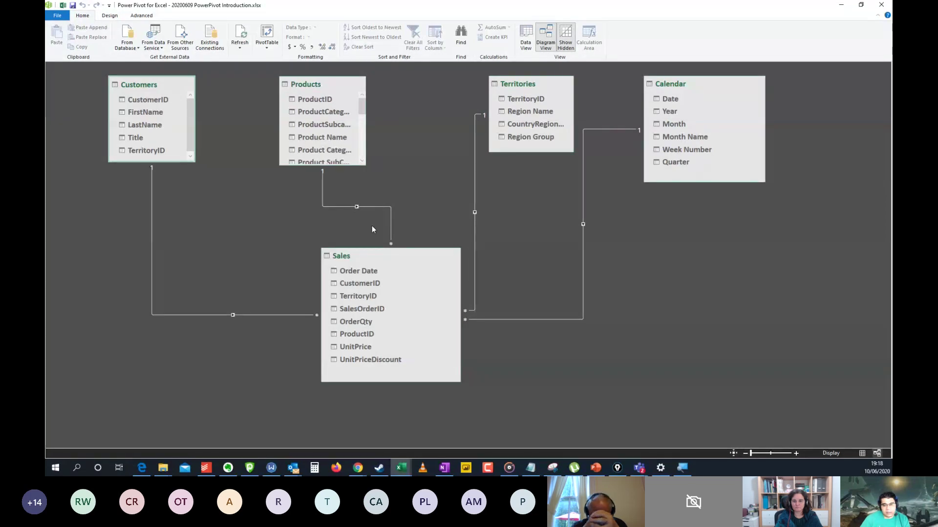
left_click_drag(425, 259, 442, 268)
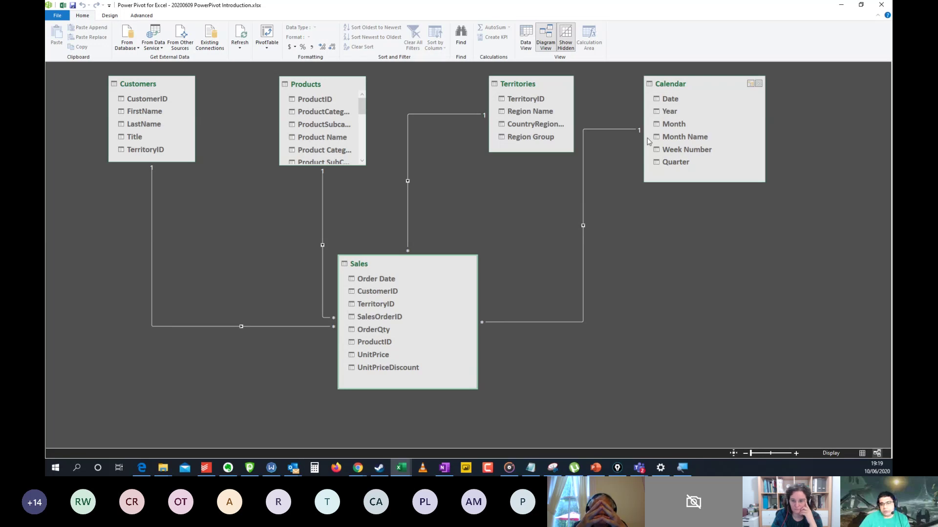
- Return from the data model to the workbook and enable its blocked external data connections
left_click(587, 130)
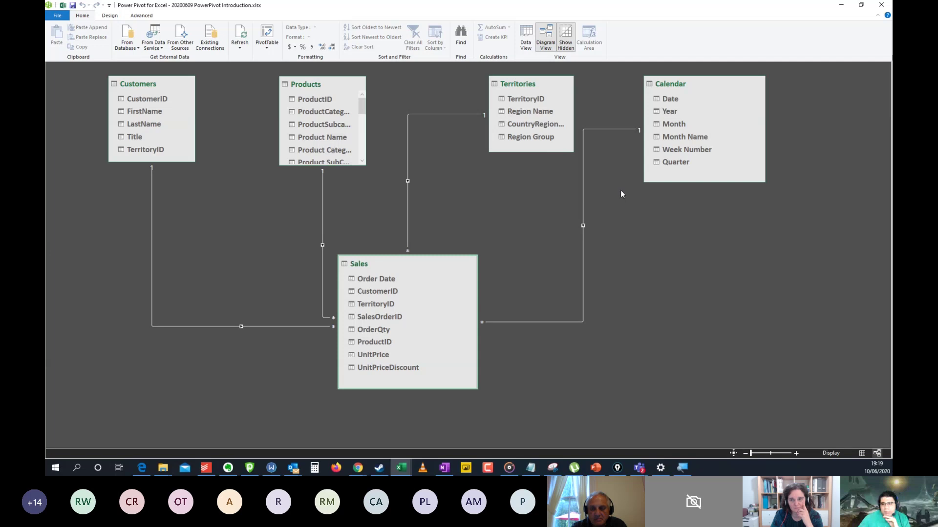
left_click(483, 325)
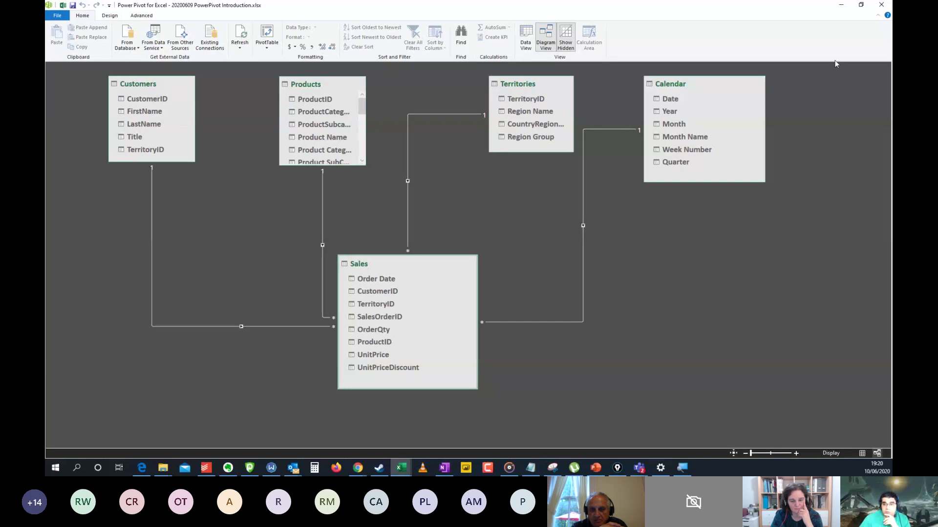
left_click(875, 9)
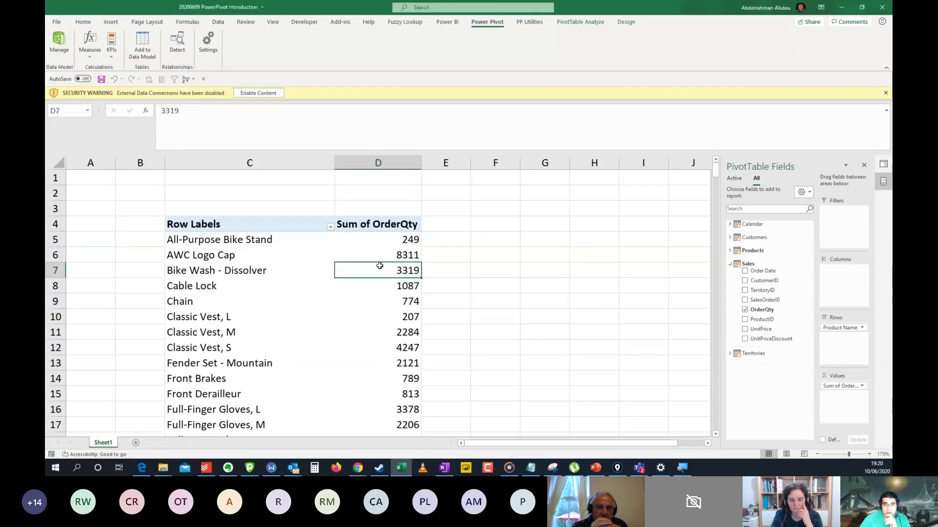
left_click(264, 92)
- Examine the product names and their Sum of OrderQty values in the PivotTable on Sheet1
left_click(315, 241)
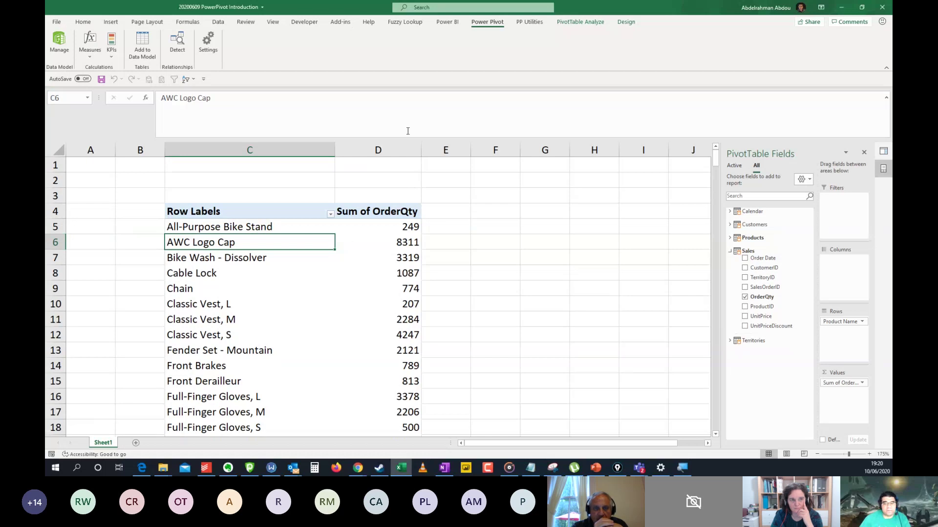
scroll(371, 195, "down", 3)
left_click(343, 220)
left_click(253, 228)
left_click_drag(264, 213, 293, 195)
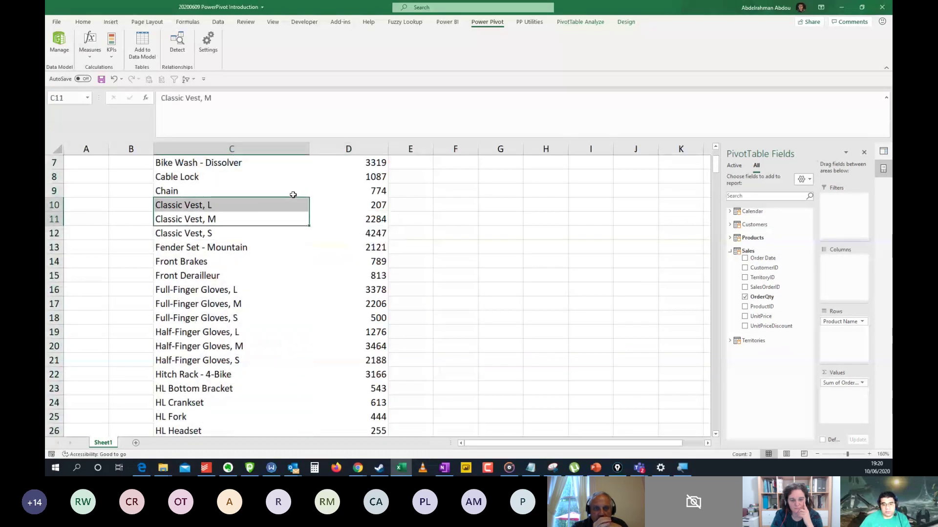
scroll(293, 195, "up", 2)
left_click(306, 246)
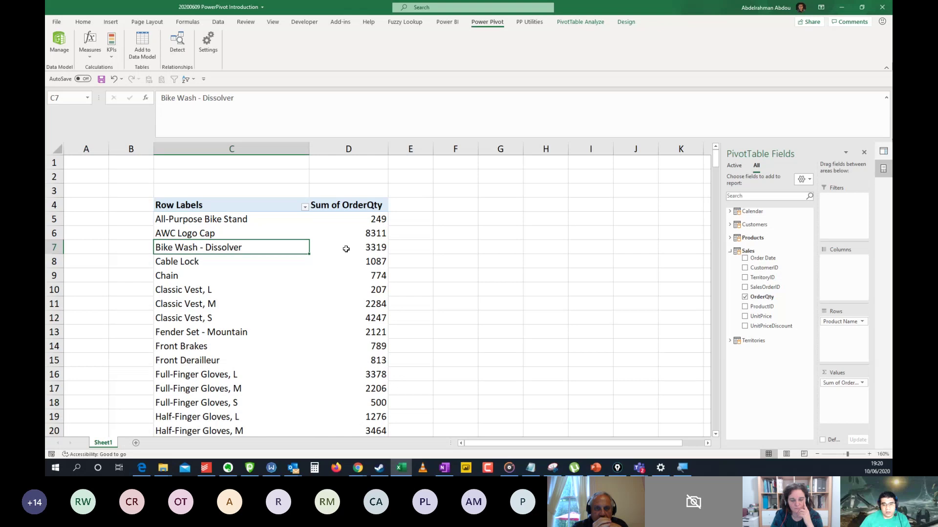
left_click(344, 248)
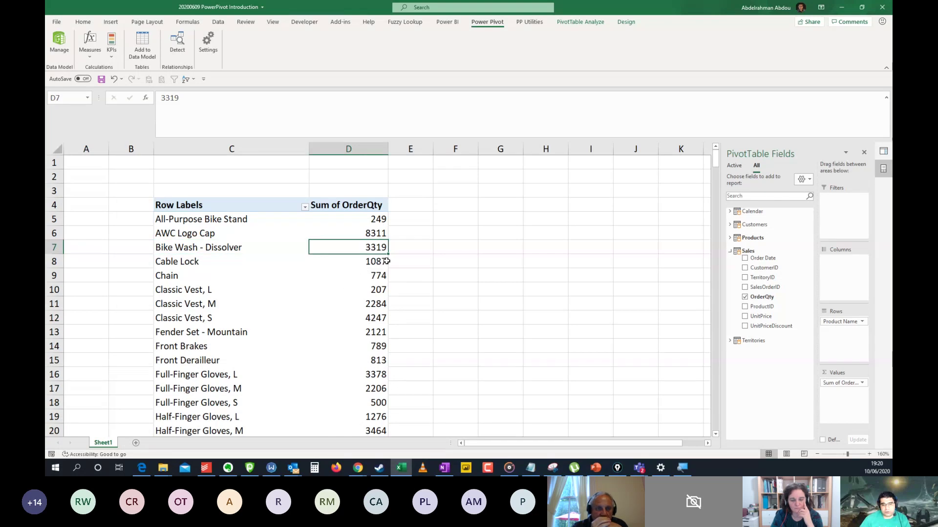
left_click(341, 264)
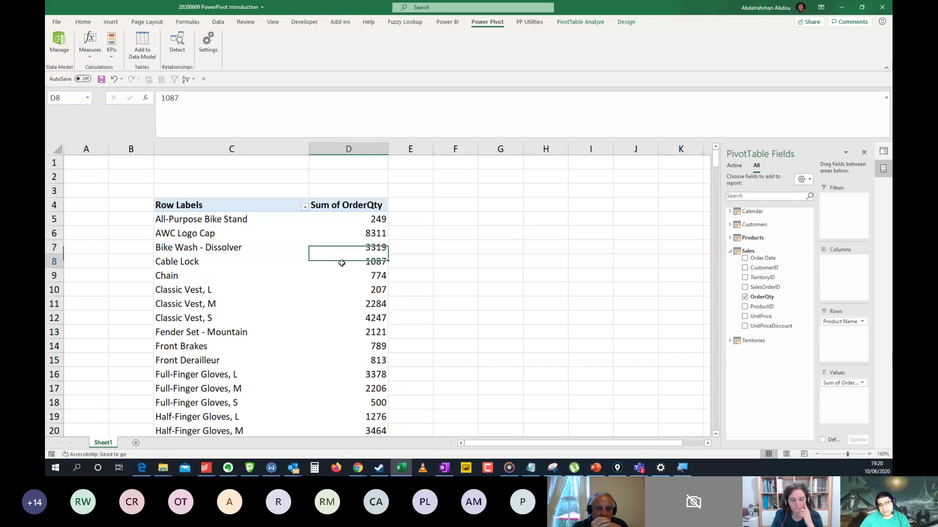
left_click(344, 291)
scroll(350, 281, "down", 1)
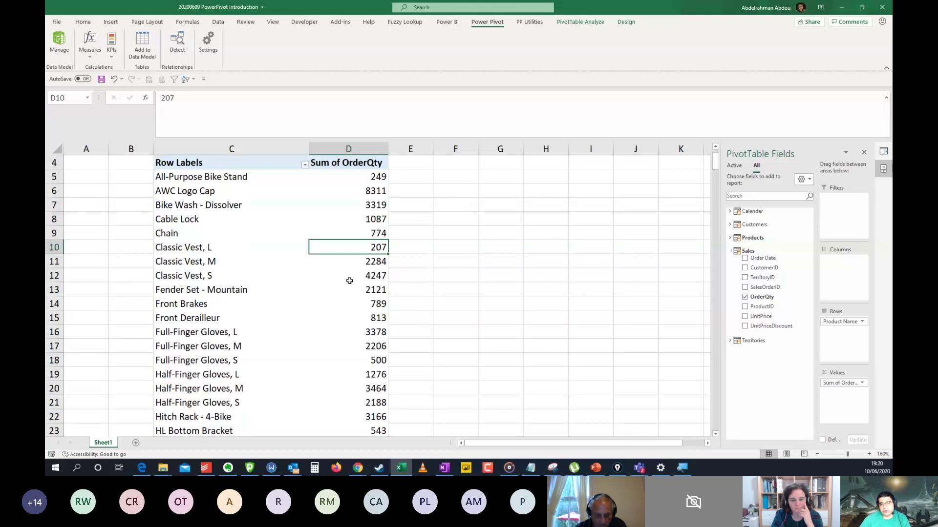
scroll(350, 281, "down", 4)
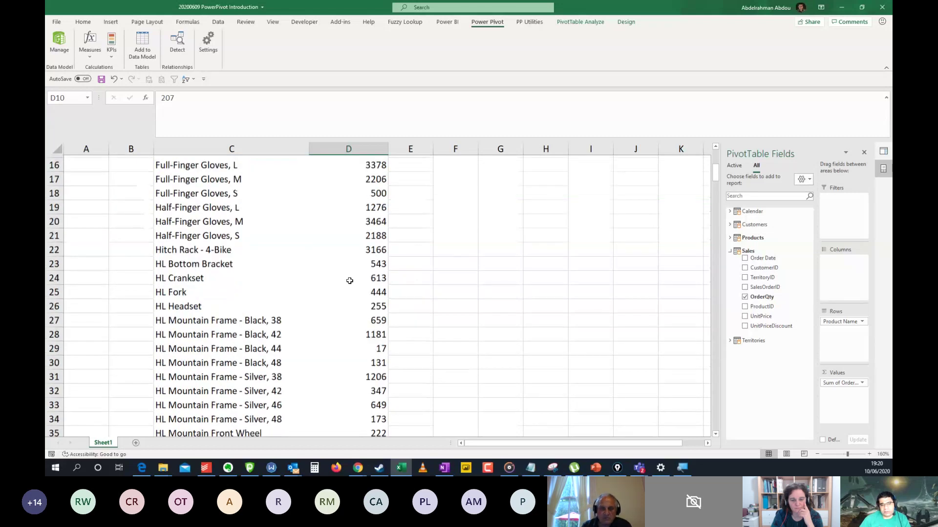
scroll(350, 281, "up", 5)
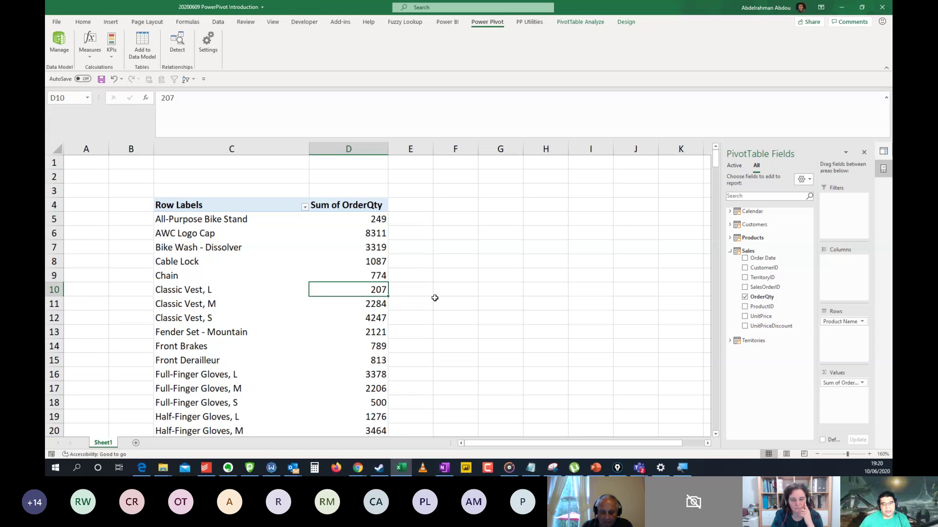
left_click(351, 308)
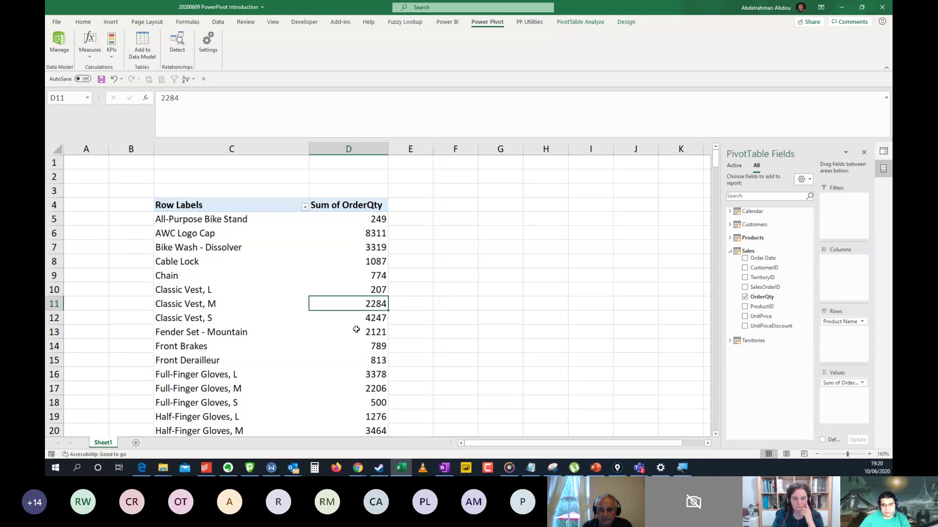
scroll(356, 330, "down", 1)
mouse_move(357, 330)
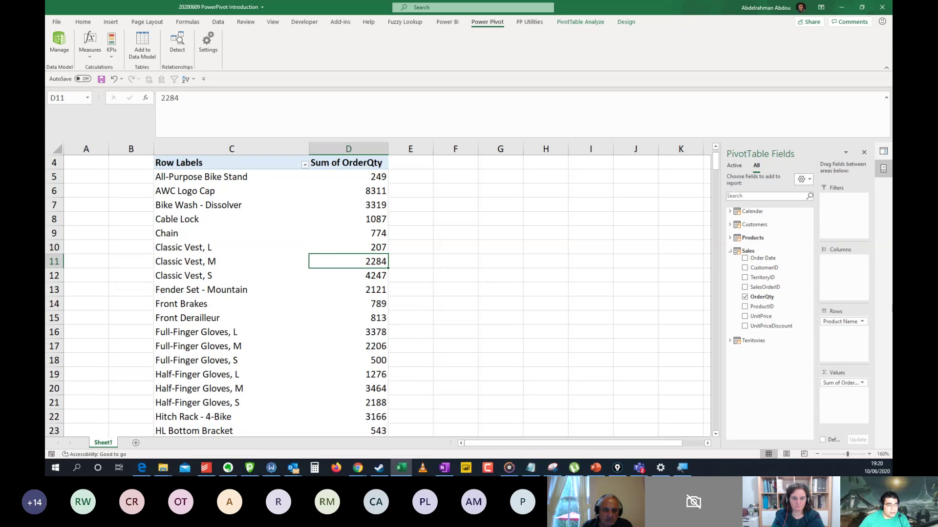
key("alt+Tab")
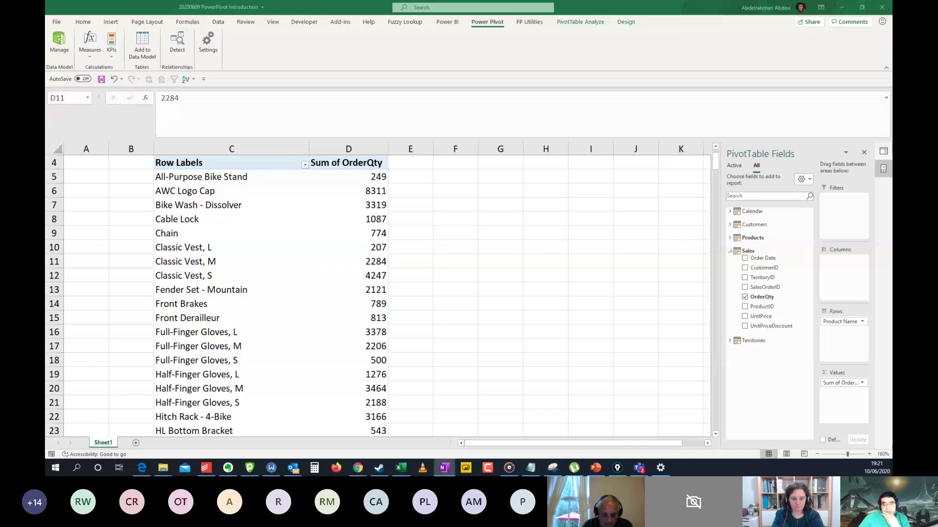
left_click(360, 251)
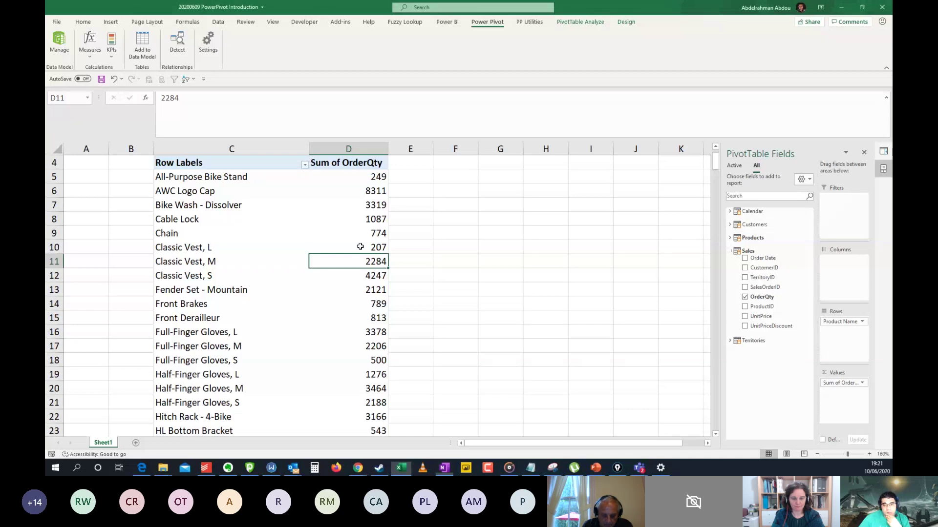
left_click(372, 234)
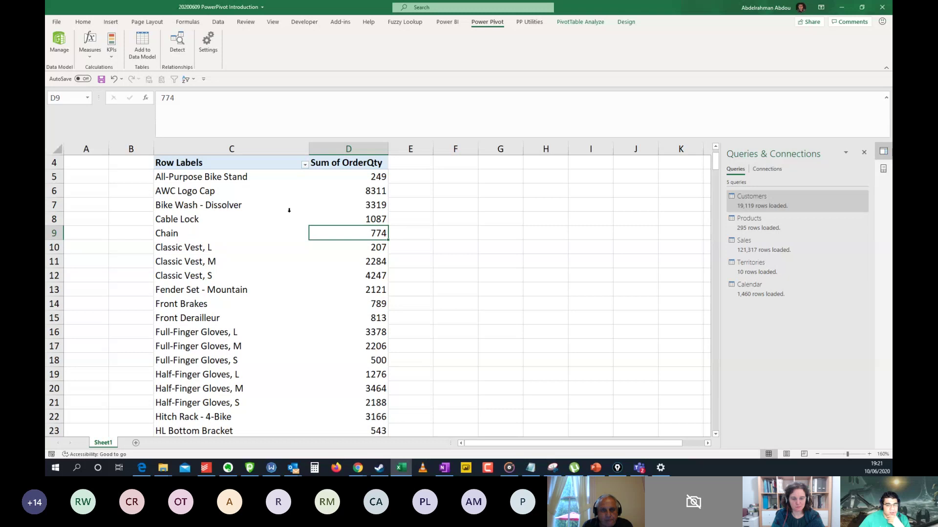
- Open the Sales table in the Power Pivot data model and widen its ProductID and UnitPrice columns
left_click(61, 54)
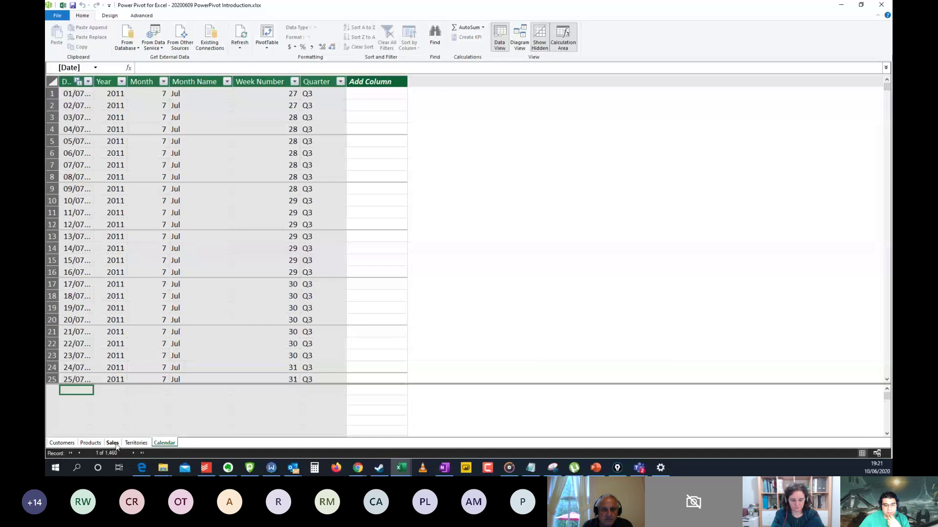
left_click(116, 444)
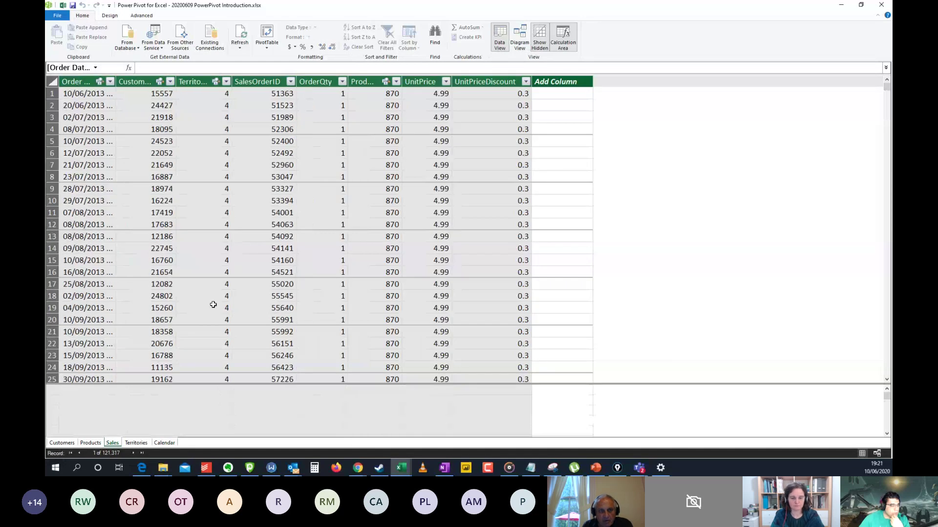
left_click(423, 177)
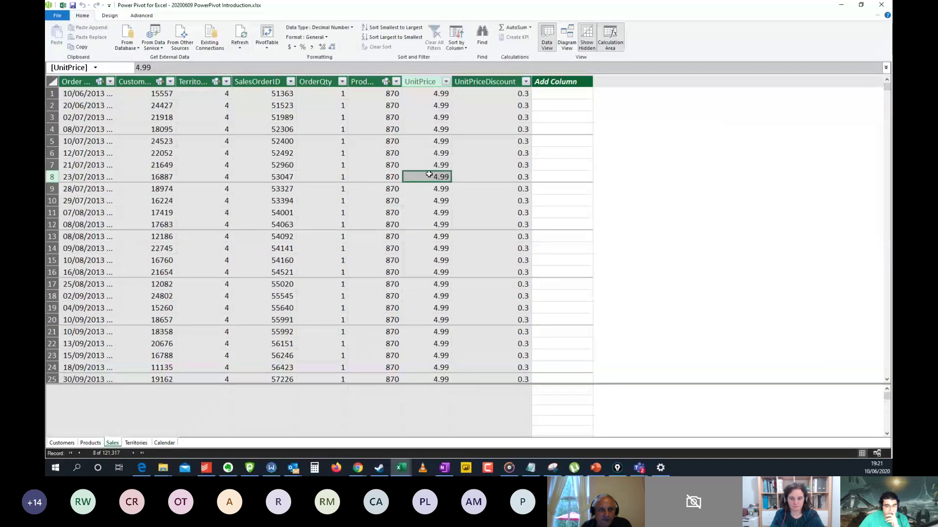
left_click_drag(398, 81, 490, 81)
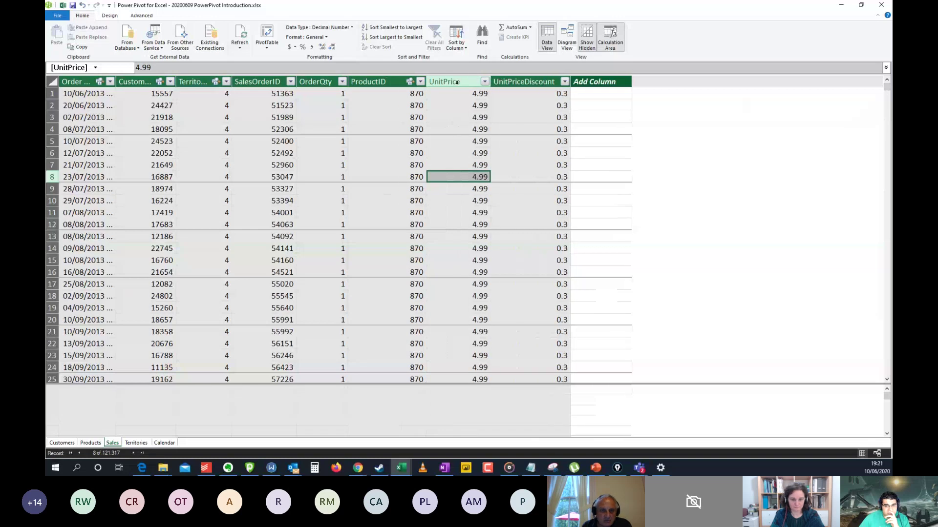
- Examine the UnitPrice, UnitPriceDiscount and OrderQty columns of the Sales table
left_click(457, 82)
left_click(457, 104)
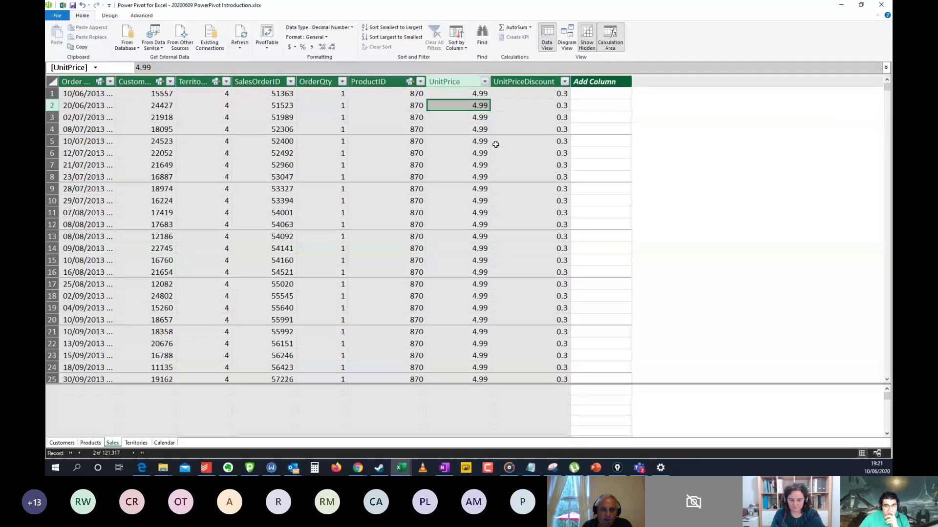
left_click(324, 83)
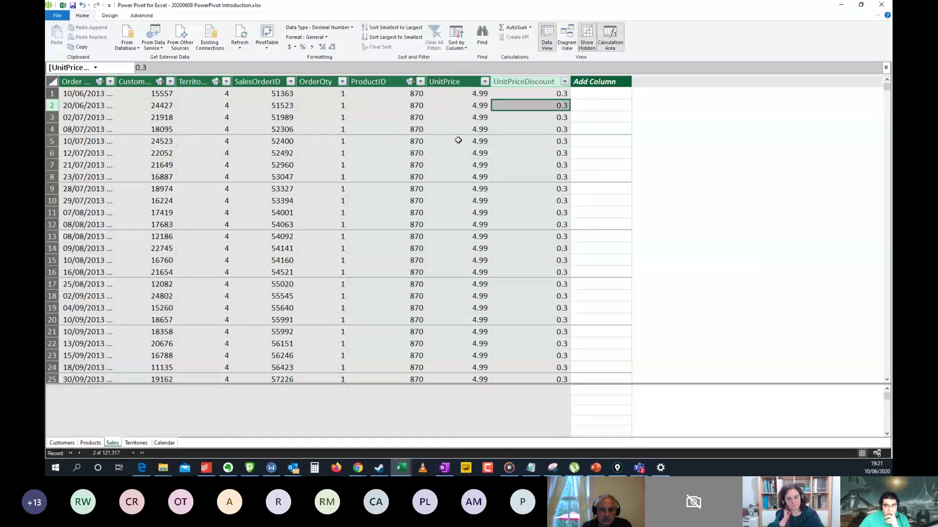
left_click(446, 129)
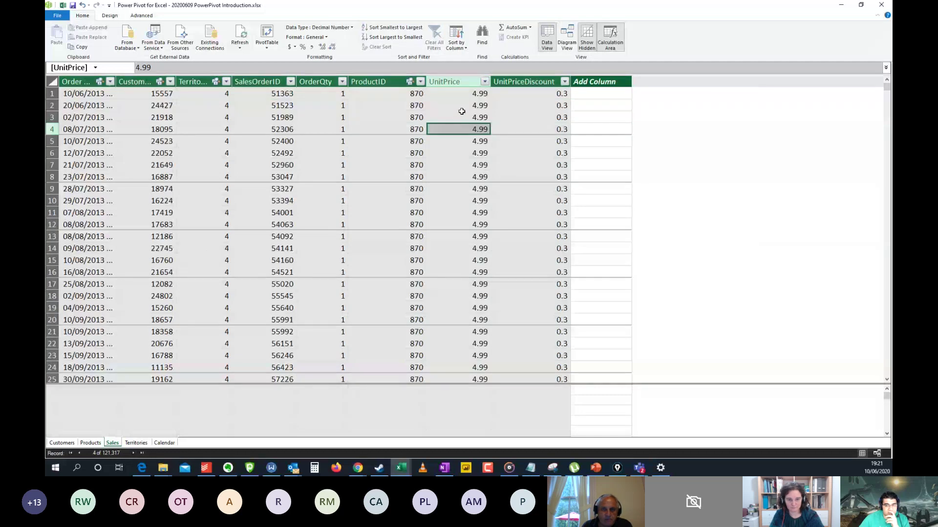
left_click(462, 93)
left_click(328, 96)
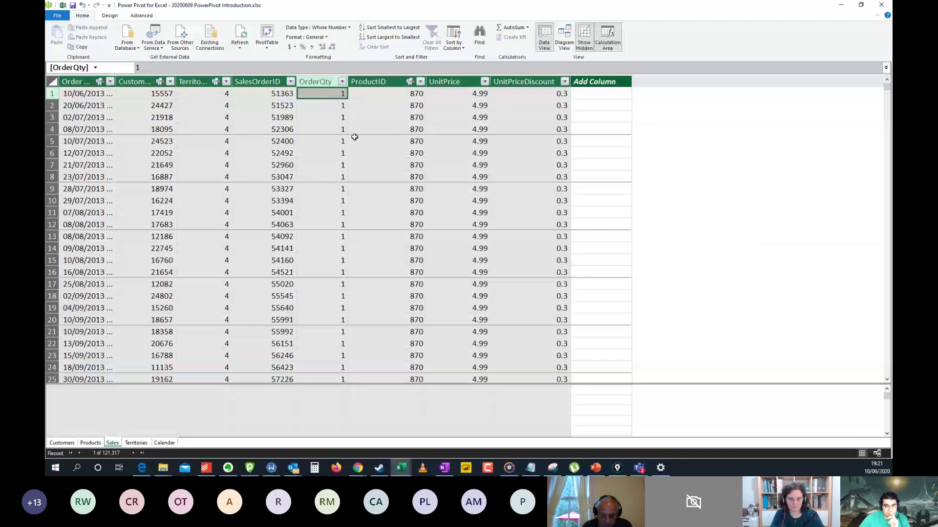
- Add a new calculated column named "CC Sales Amount" to the Sales table and select its first cell
double_click(595, 82)
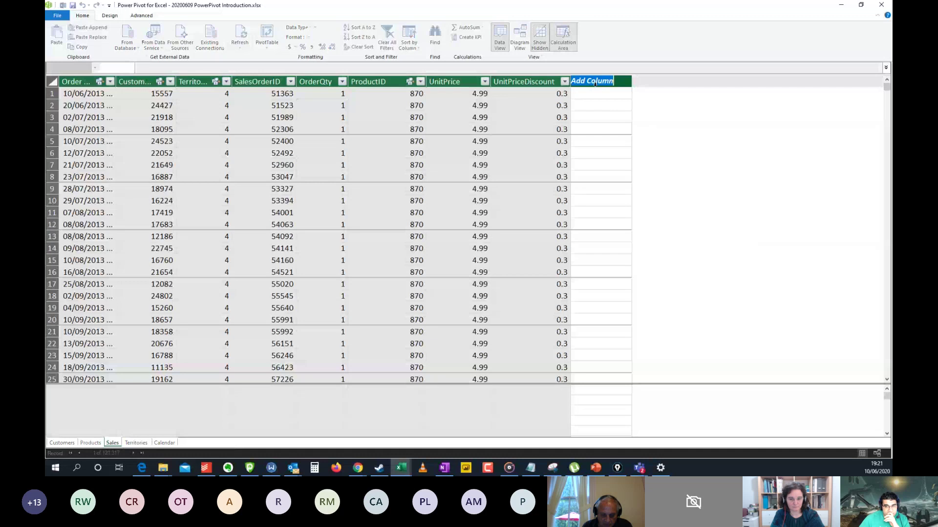
key("BackSpace")
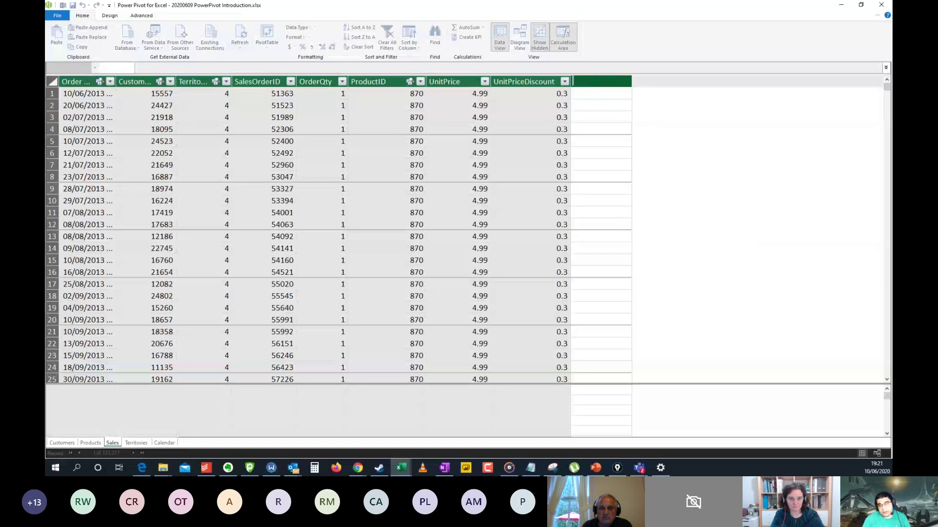
type("CC Sales Amount")
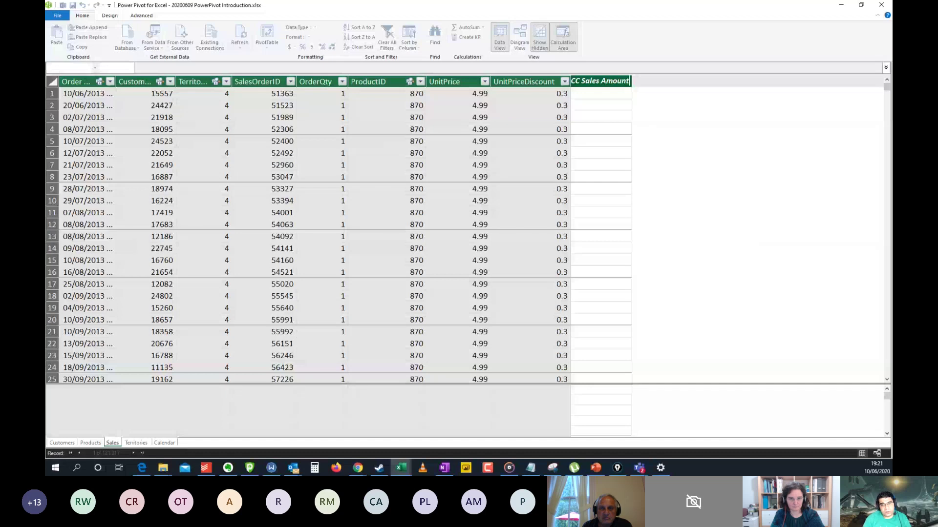
key("Return")
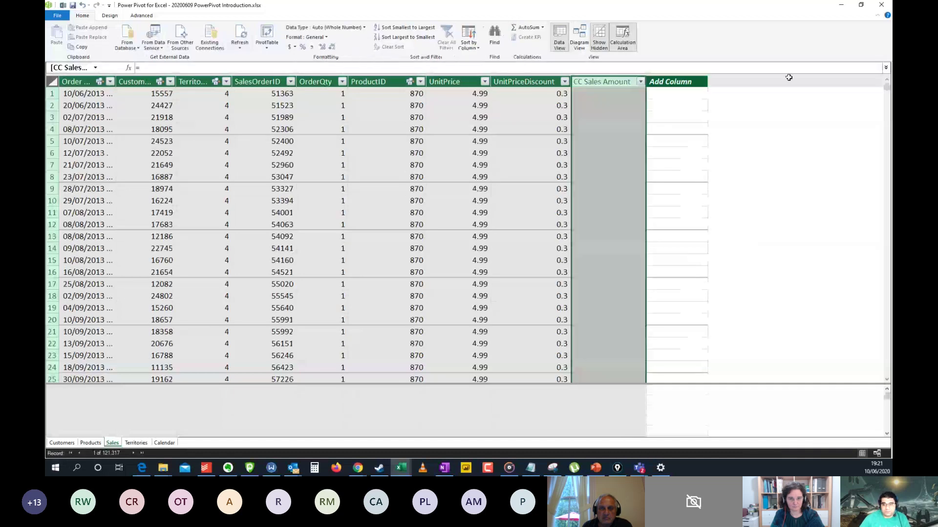
left_click(608, 93)
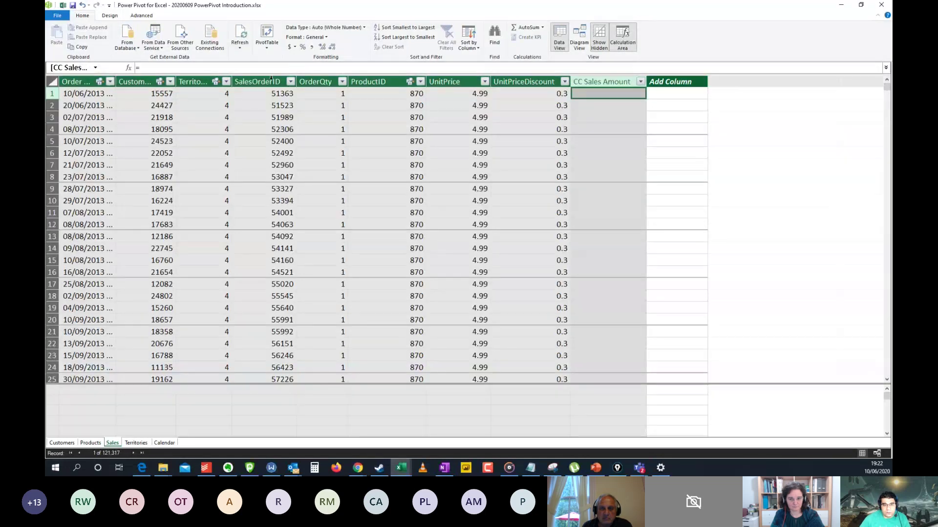
- Begin the CC Sales Amount column's formula with a reference to Sales[UnitPrice]
left_click(207, 69)
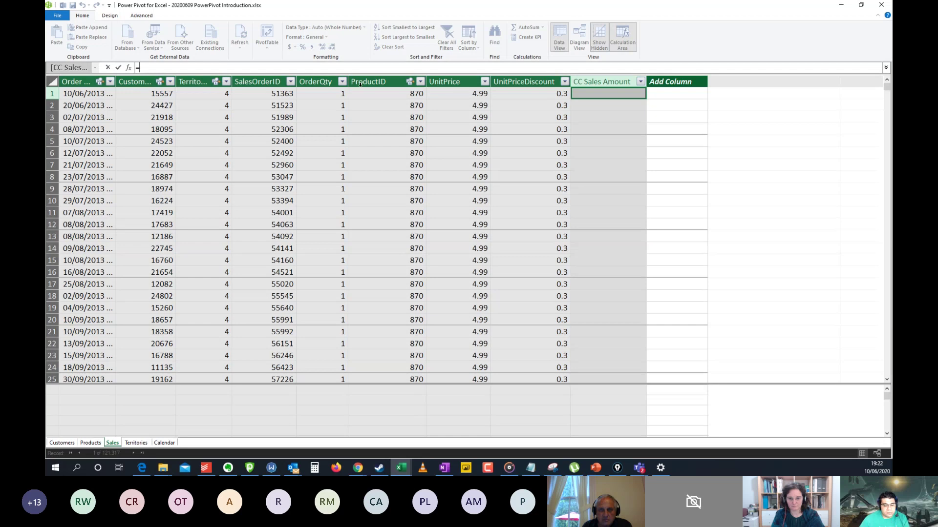
type("sales")
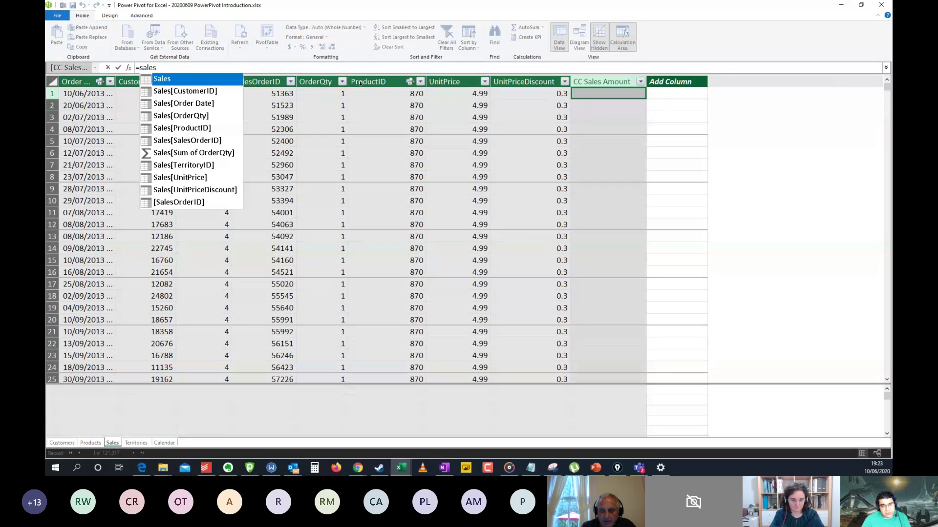
type("[")
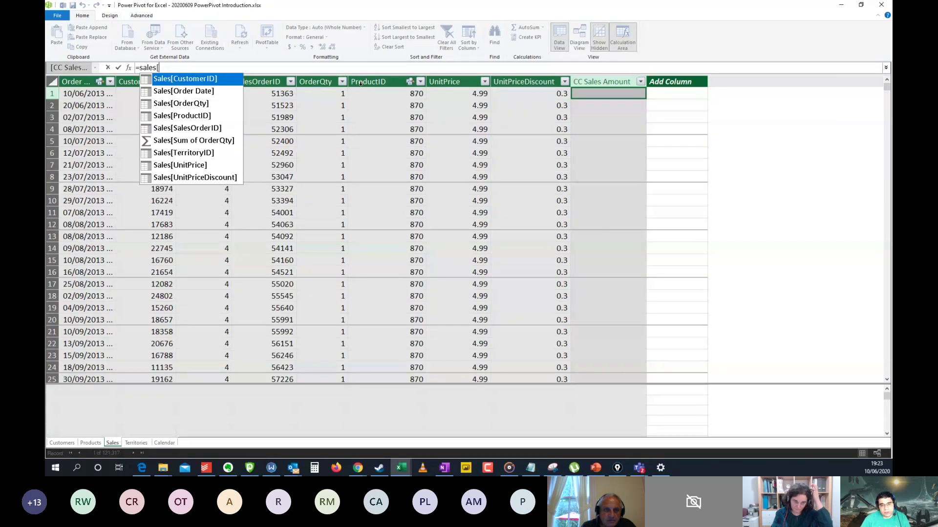
key("Down")
key("Down")
key("Down")
key("Down")
key("Down")
key("Down")
key("Down")
key("Tab")
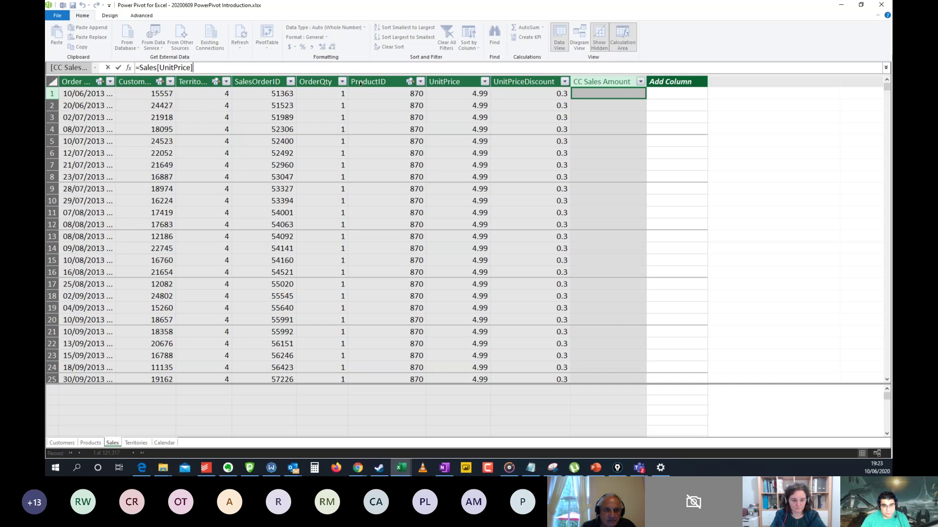
- Complete the calculated column's formula as =Sales[UnitPrice]*Sales[OrderQty] and commit it
type("*sales")
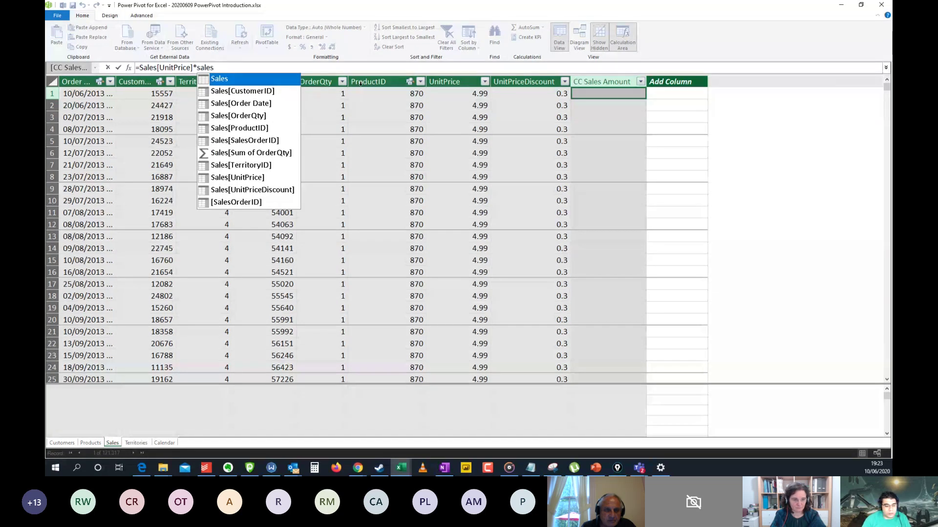
type("[or")
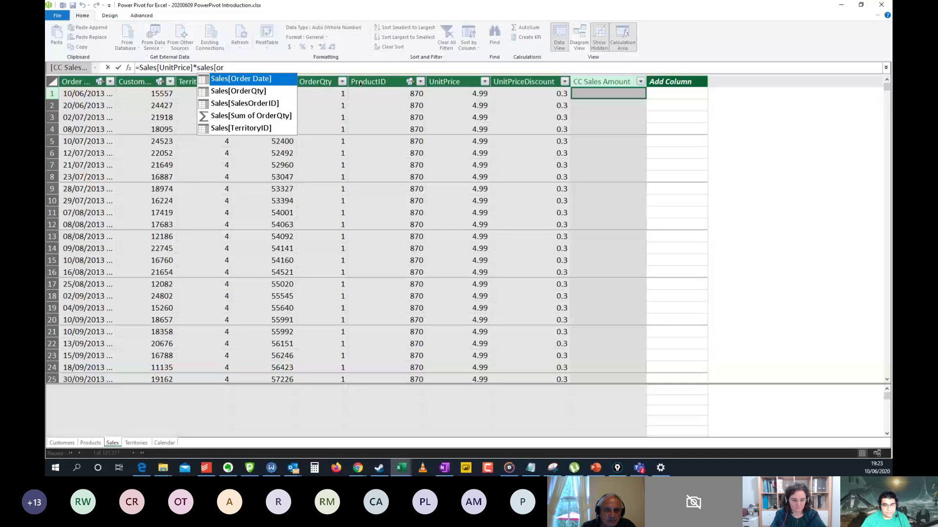
key("Down")
key("Tab")
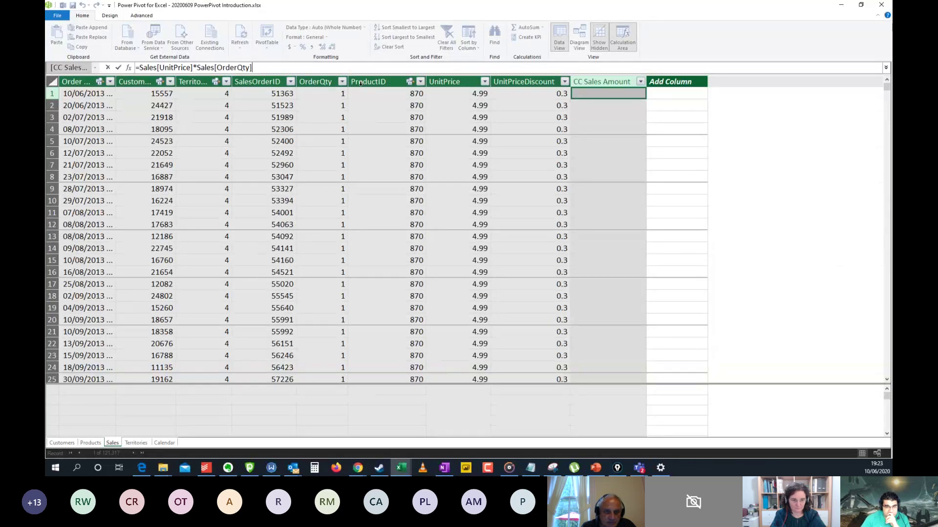
key("Return")
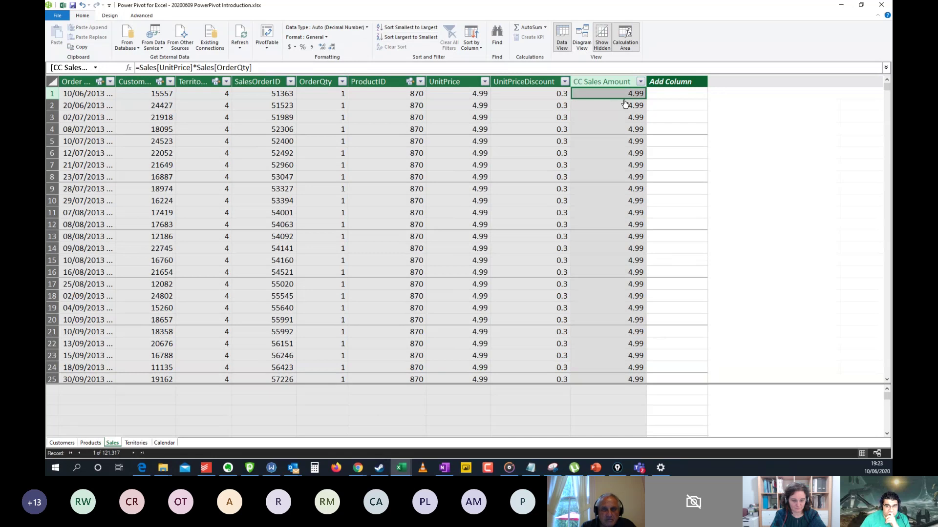
- Examine the row-by-row values of the CC Sales Amount column against the unit prices in the Sales table
scroll(622, 100, "down", 3)
scroll(622, 100, "up", 3)
left_click(616, 103)
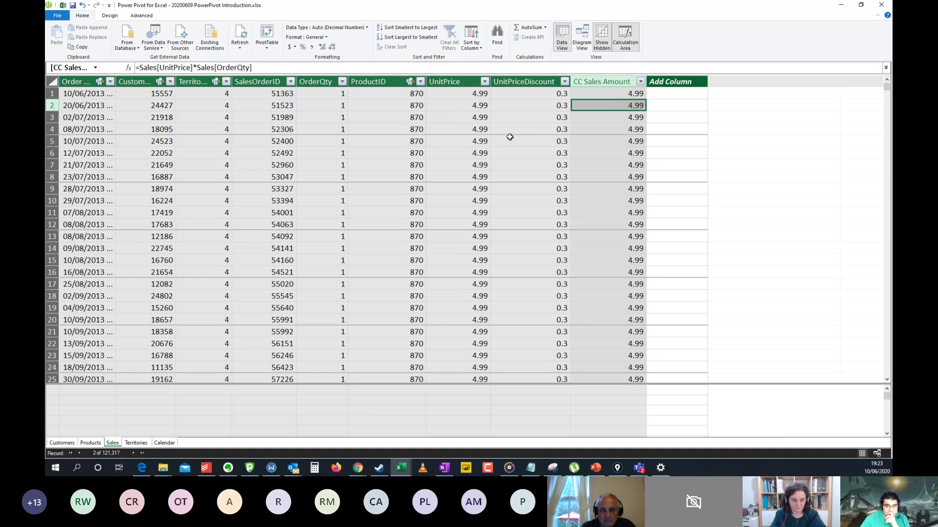
left_click(476, 142)
left_click(645, 127)
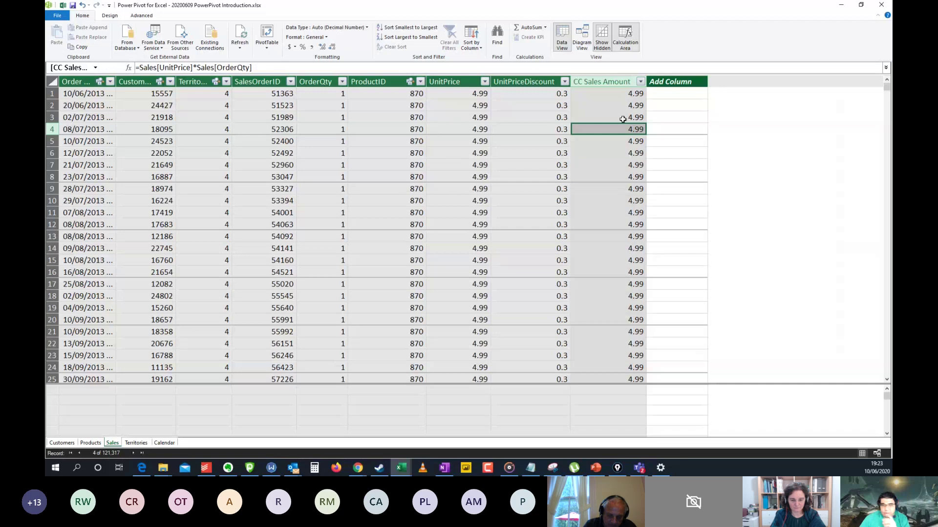
key("Up")
key("Up")
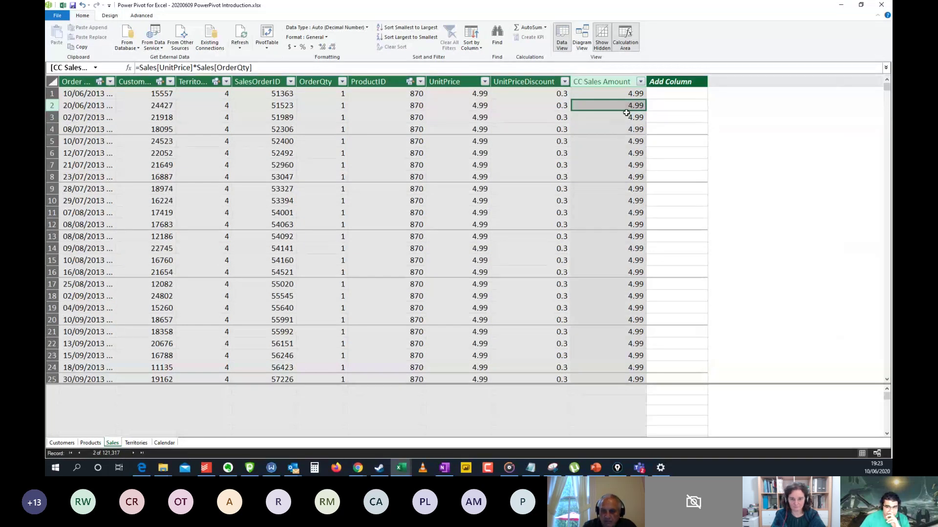
left_click(618, 96)
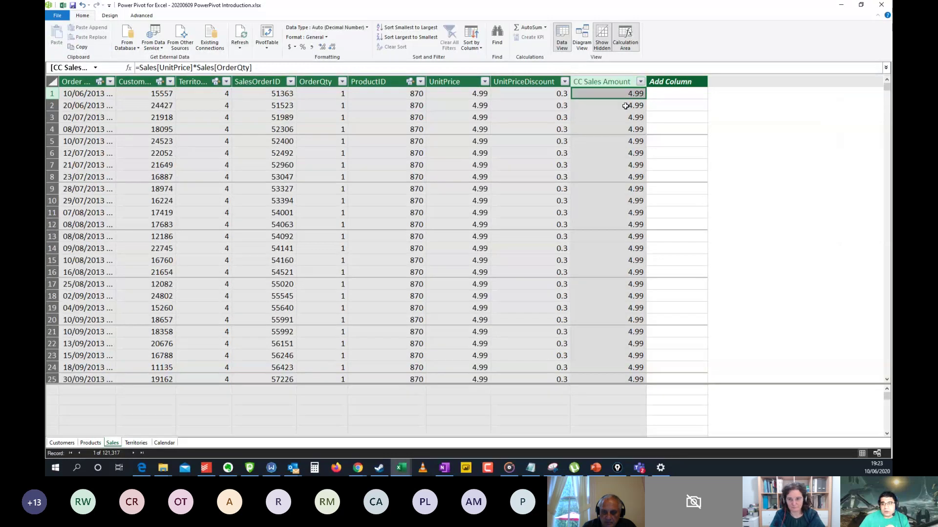
left_click(627, 153)
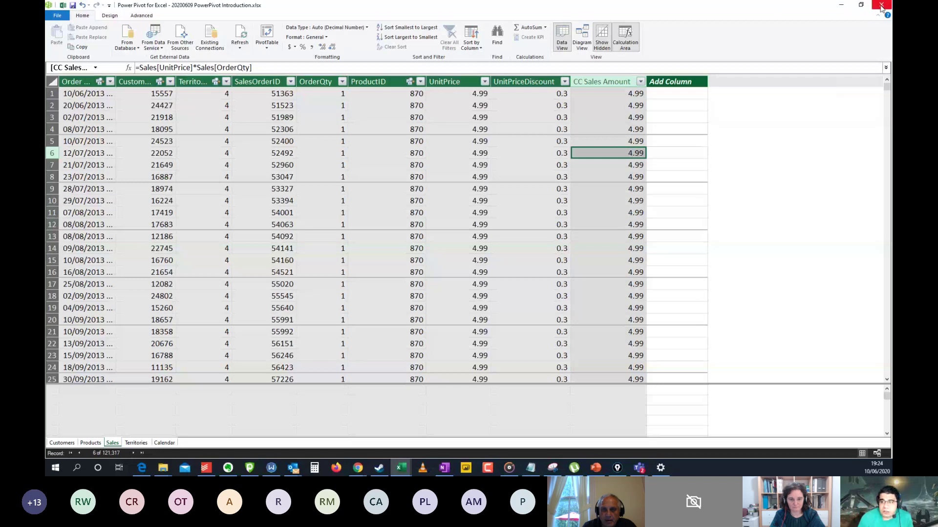
scroll(623, 186, "down", 1)
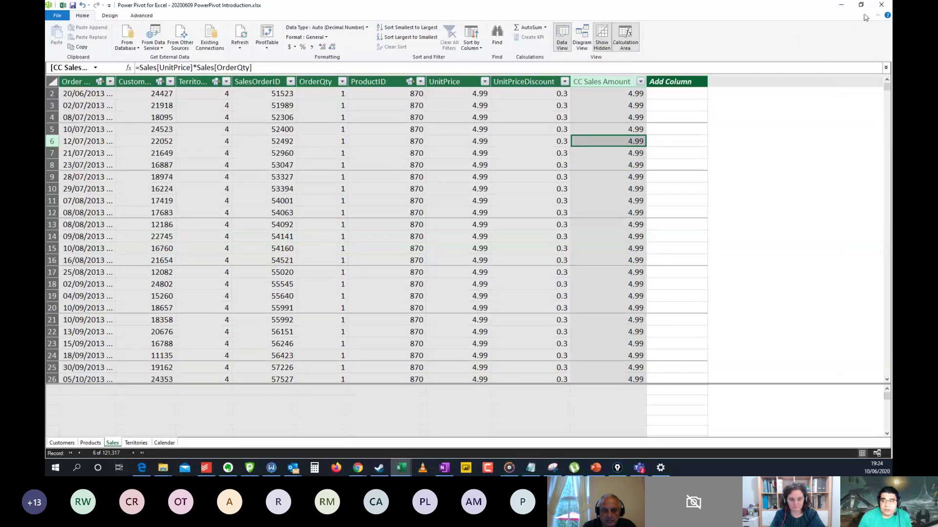
- Close the data model window and examine the Sum of OrderQty values in the PivotTable on Sheet1
left_click(880, 9)
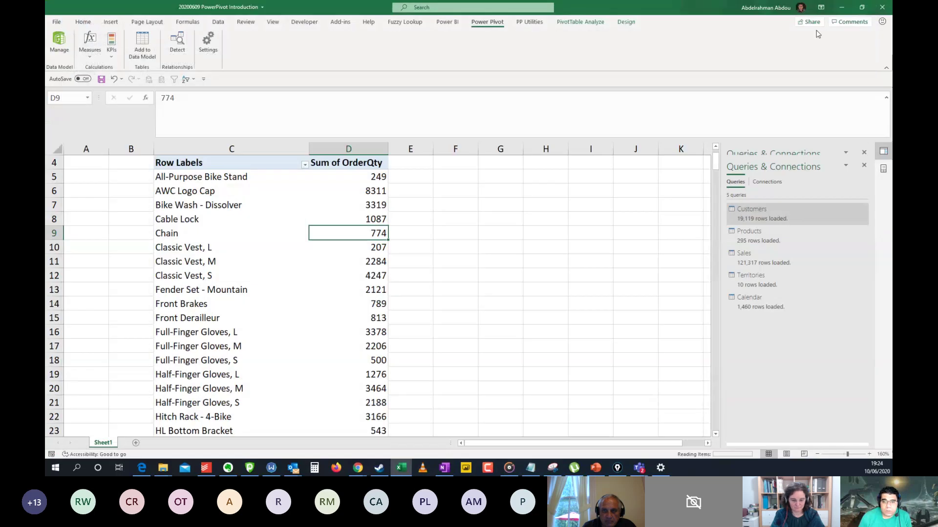
left_click(456, 219)
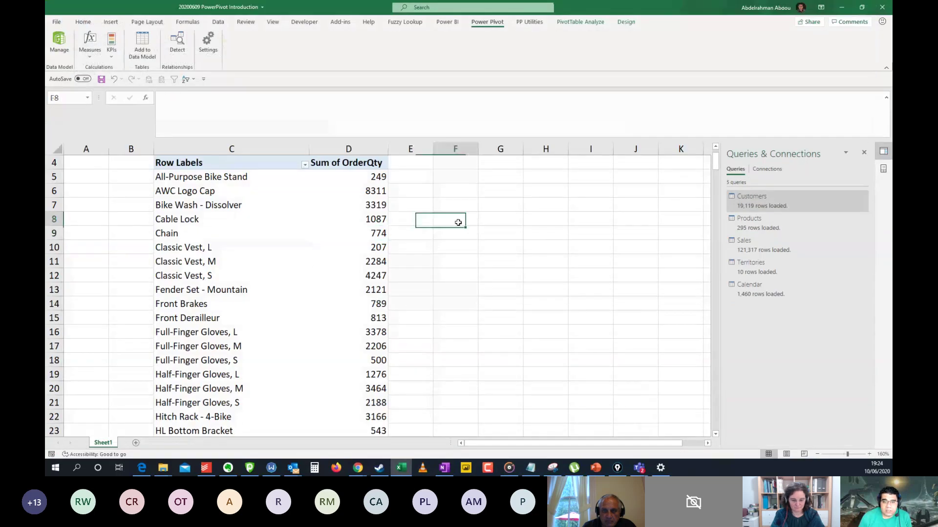
left_click(361, 243)
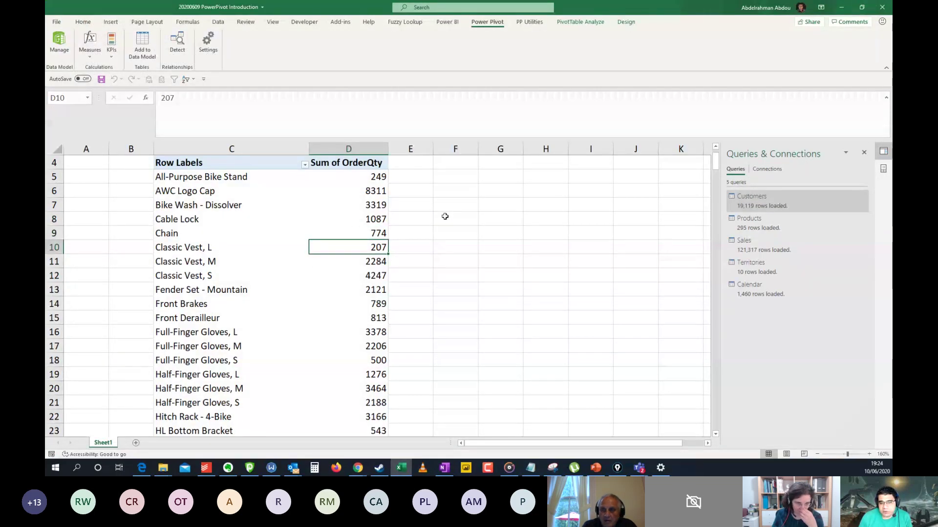
left_click(356, 194)
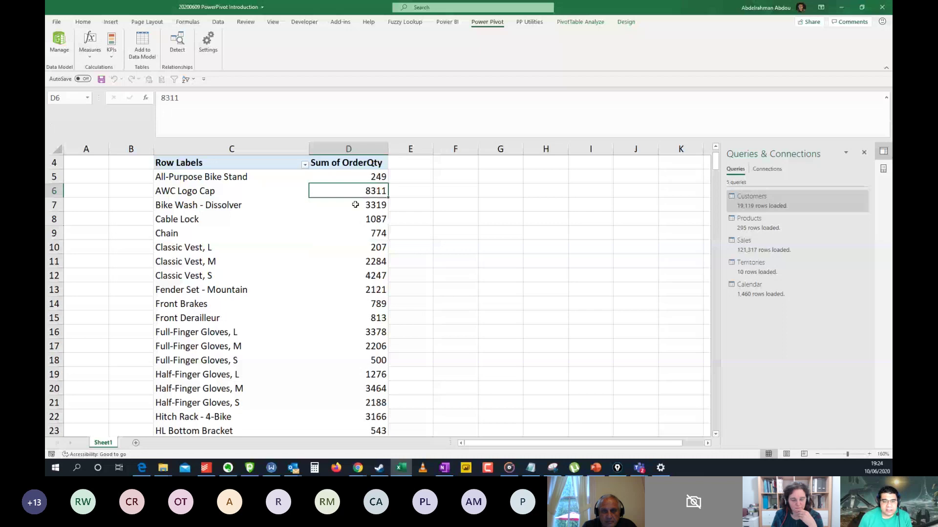
mouse_move(363, 220)
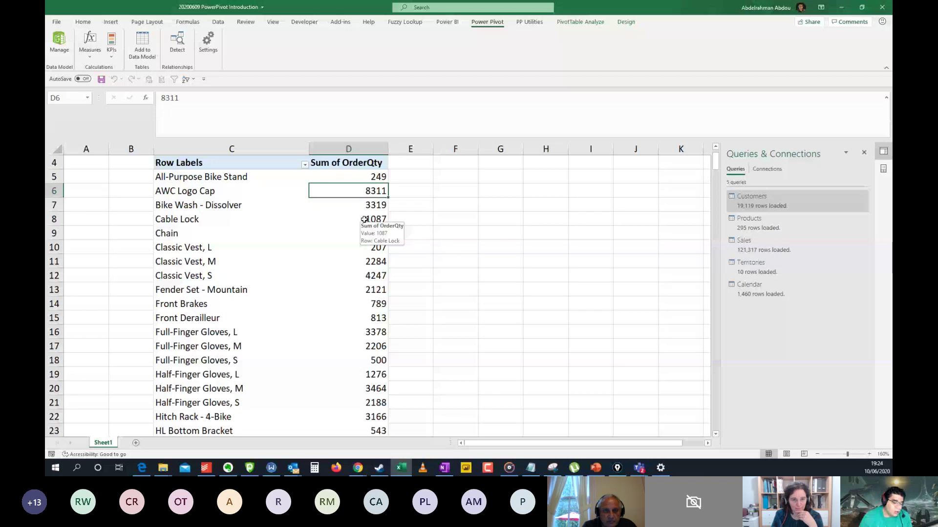
- Reopen the data model to review the CC Sales Amount column and its formula, and return to the worksheet
left_click(59, 42)
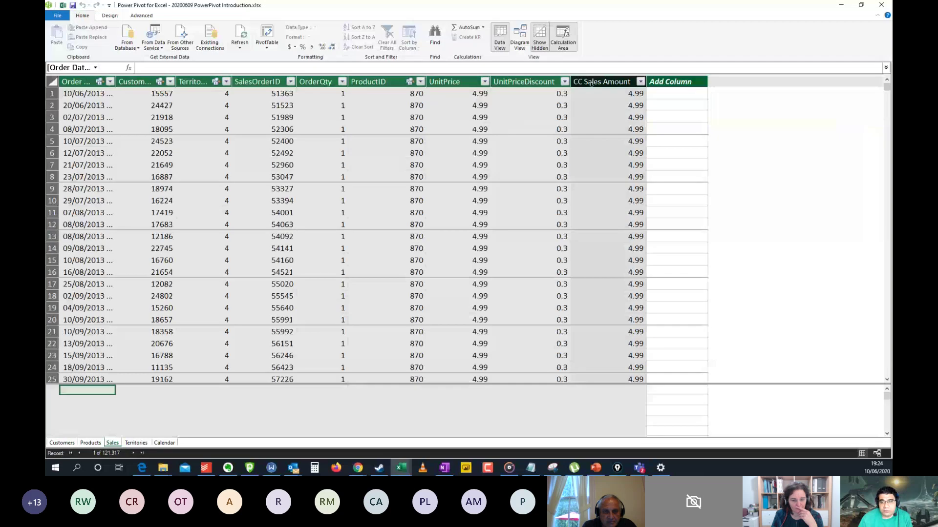
left_click(591, 82)
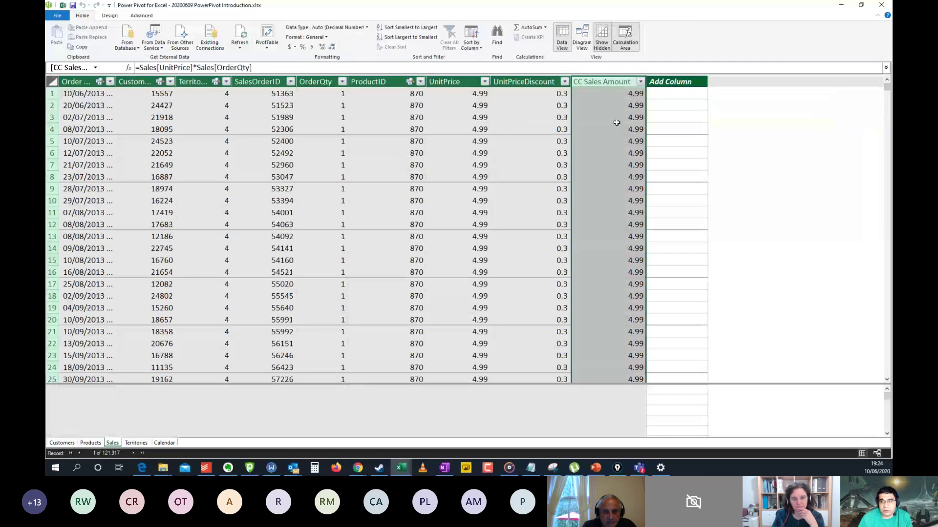
left_click(879, 6)
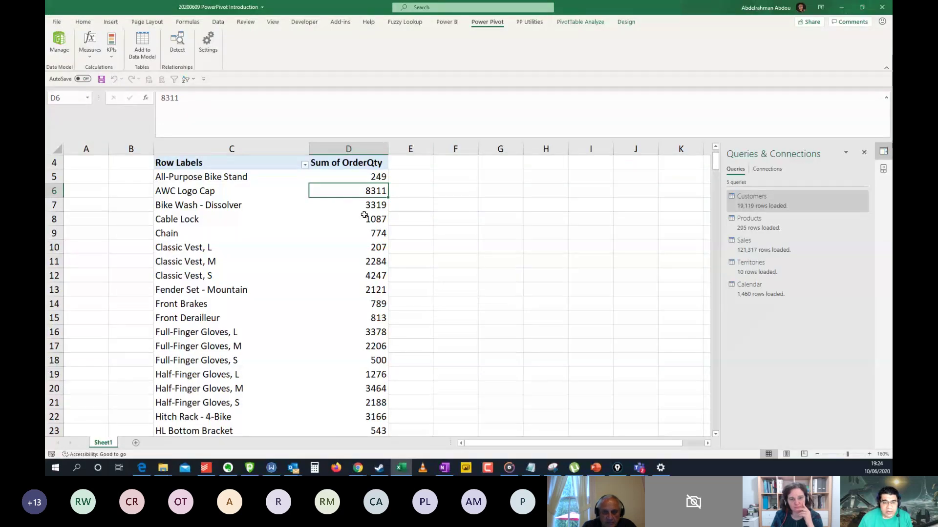
- Start a new measure in the Sales table and name it "Sales Amount Wrong"
left_click(96, 59)
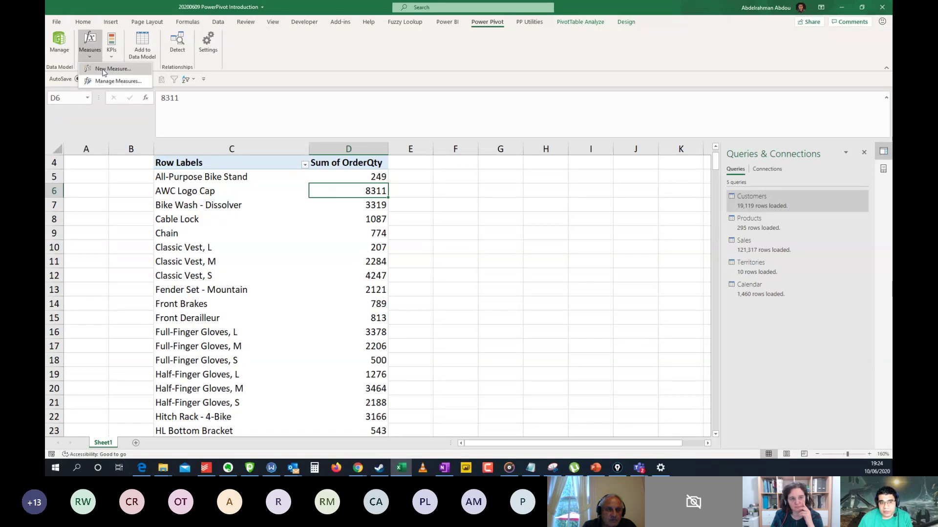
left_click(102, 69)
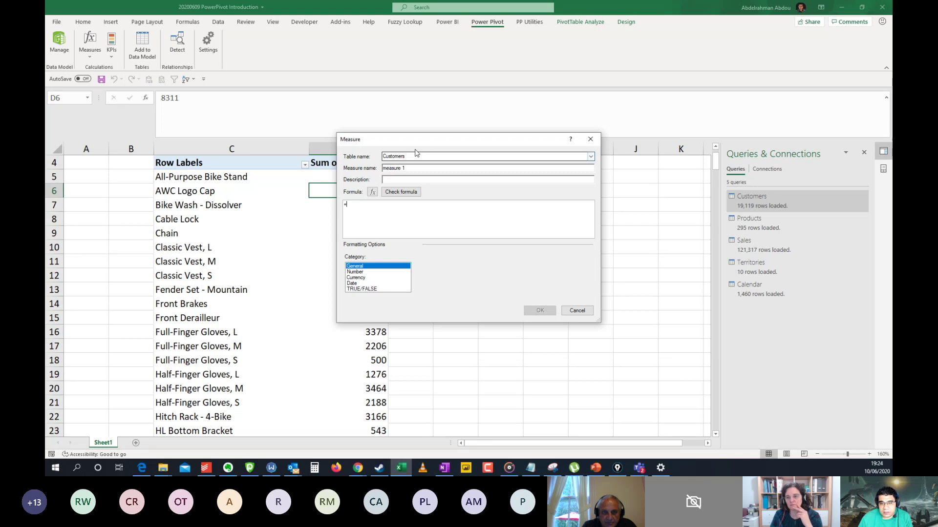
left_click(592, 156)
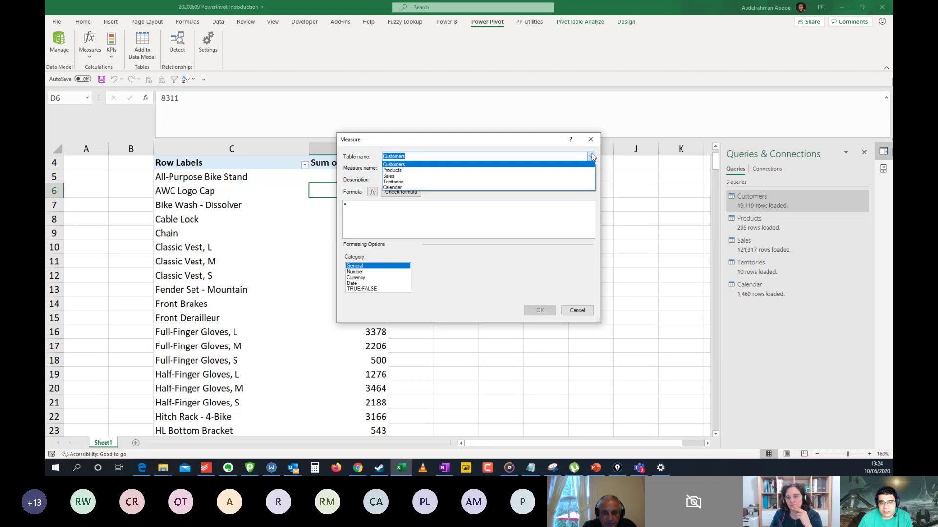
left_click(550, 180)
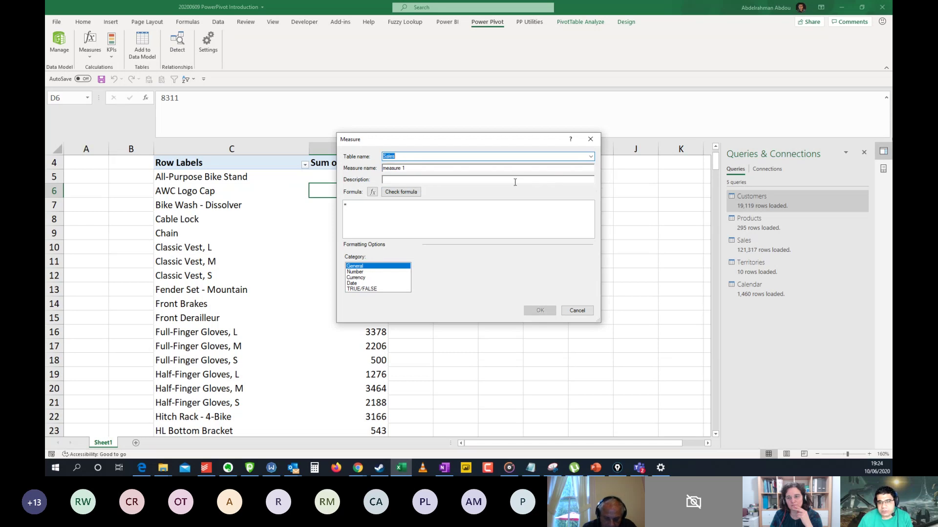
left_click(423, 168)
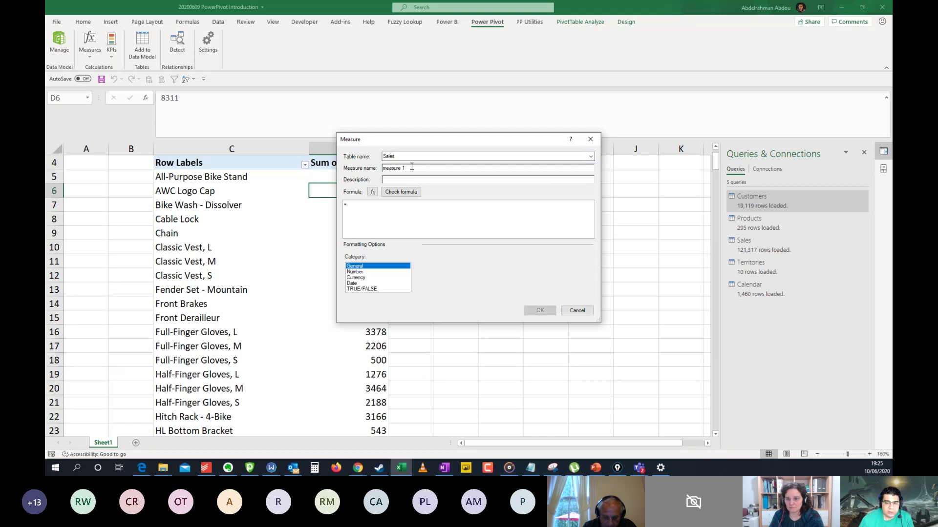
left_click_drag(411, 167, 328, 177)
type("Sales Amount Wrong")
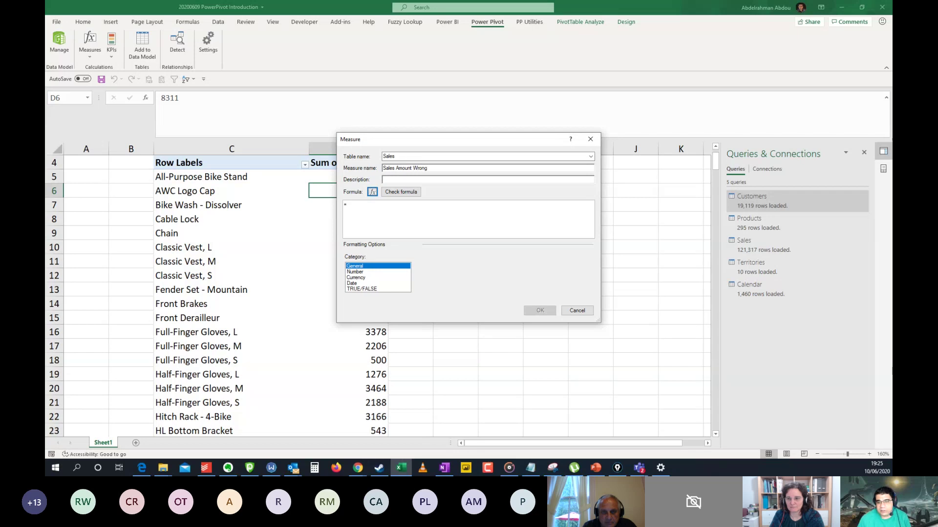
- Enter the measure's formula as =SUM(Sales[CC Sales Amount]) and check it for errors
left_click(375, 225)
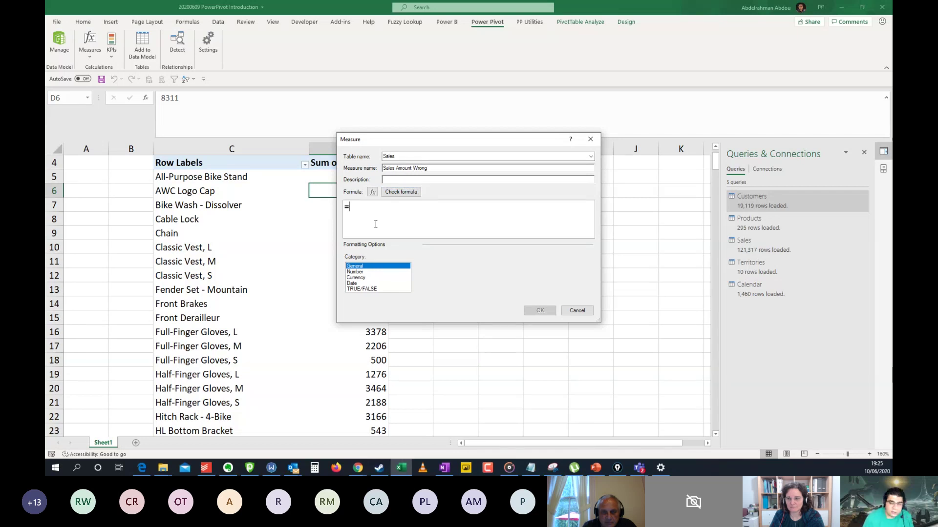
type("sum(")
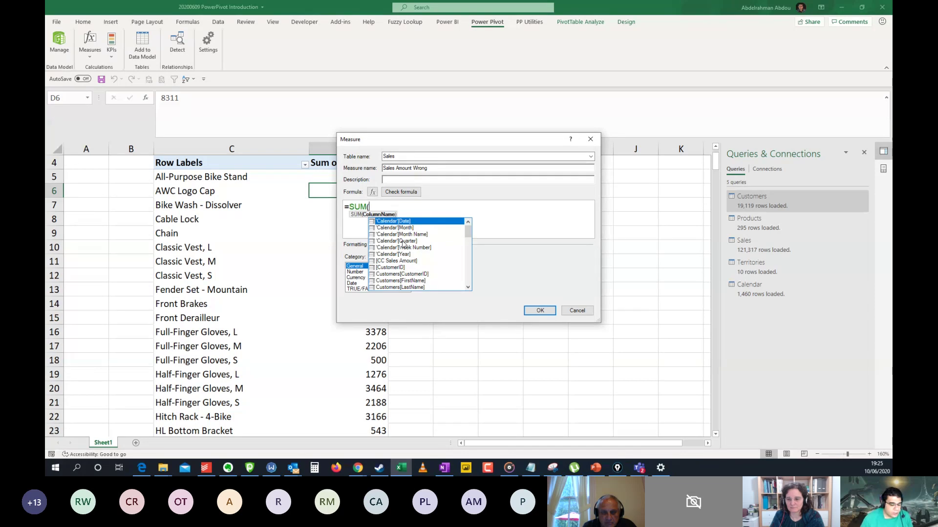
type("sale")
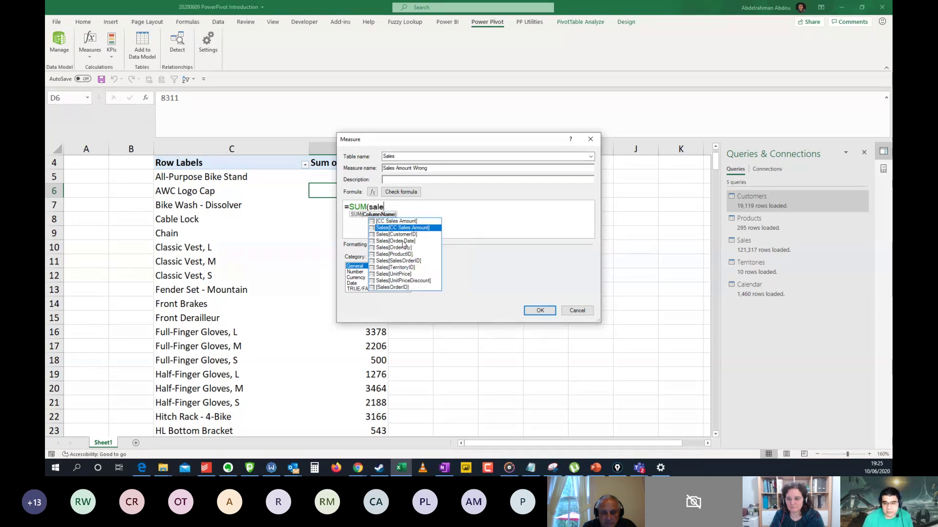
type("s")
key("Tab")
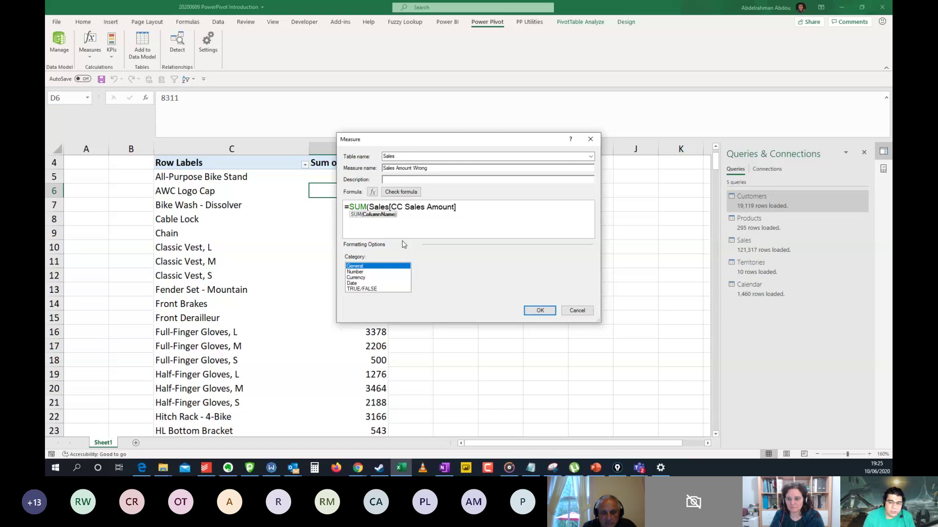
type(")")
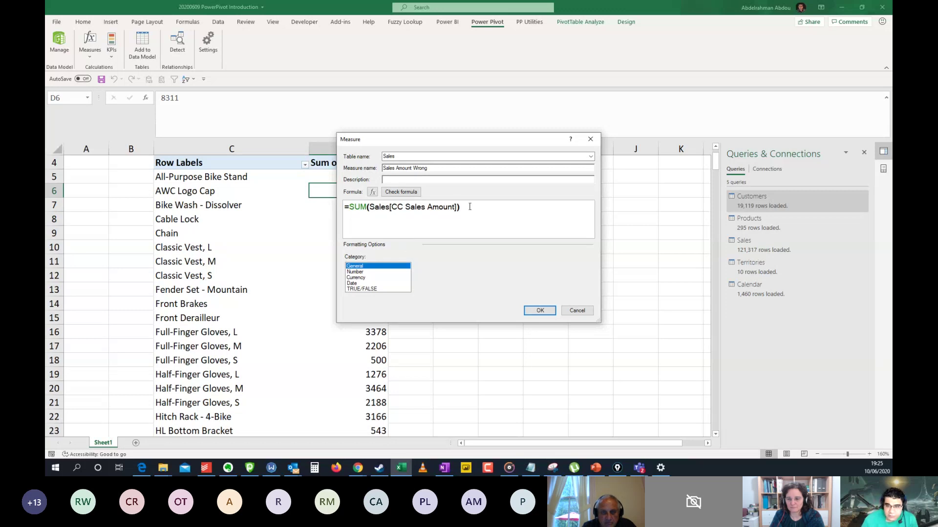
left_click(413, 194)
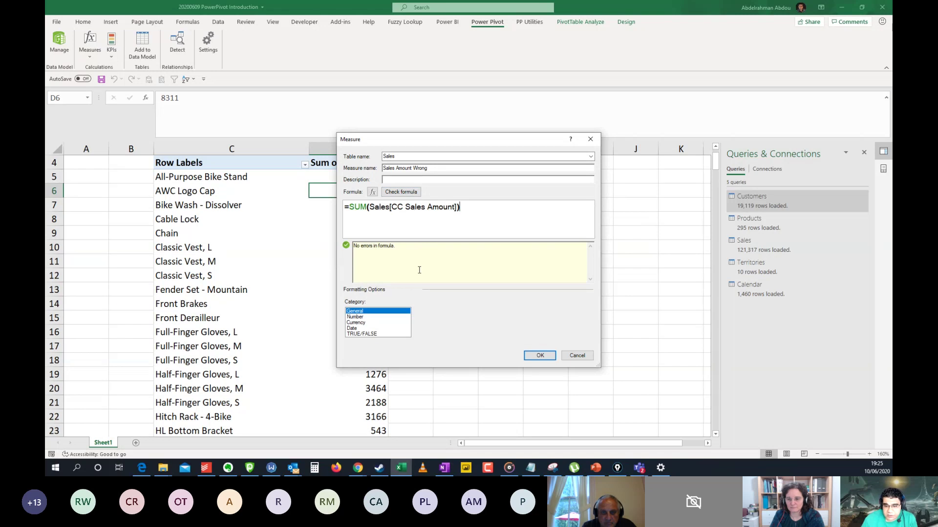
- Format the Sales Amount Wrong measure as currency with the $ symbol and 0 decimal places, and create it
left_click(369, 322)
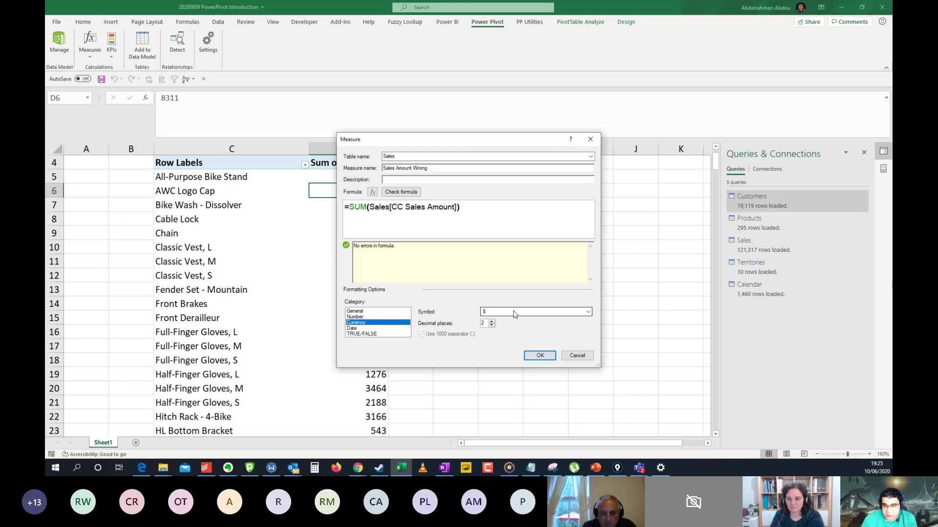
left_click(492, 326)
left_click(491, 325)
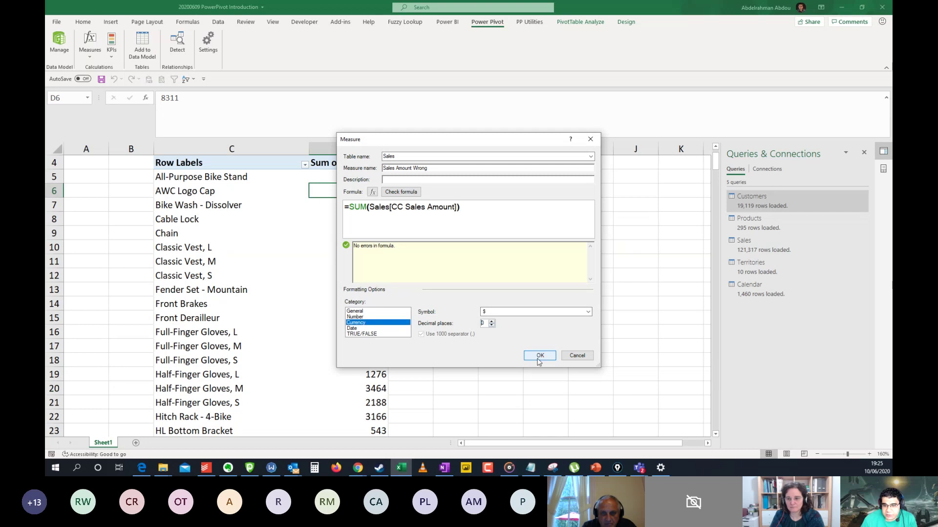
left_click(386, 219)
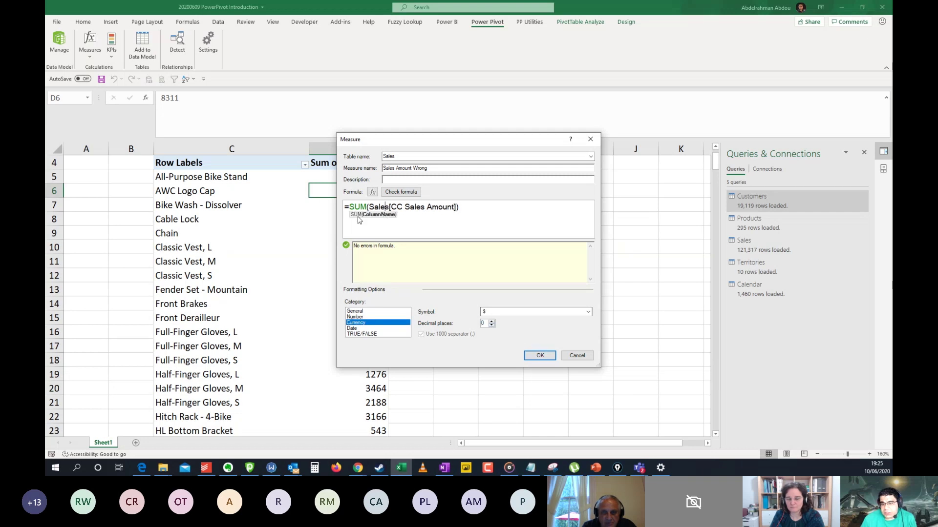
left_click(367, 215)
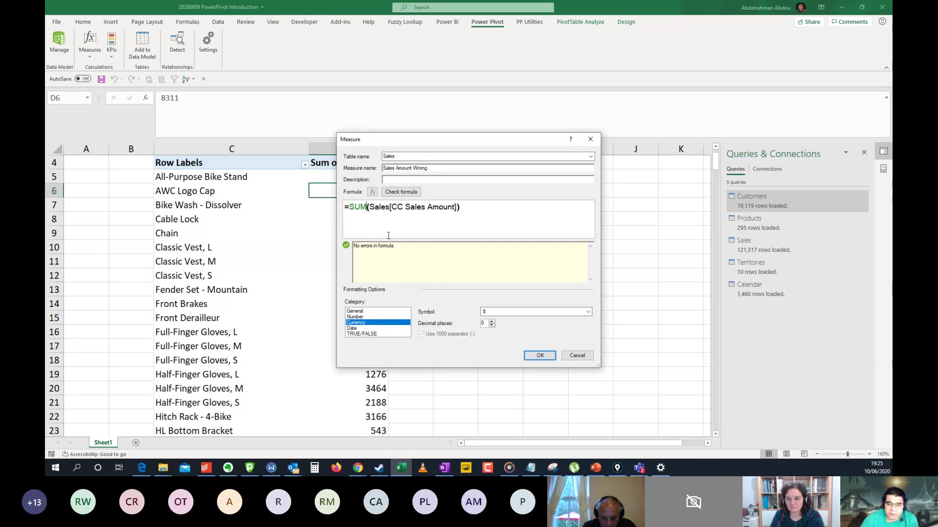
left_click(535, 359)
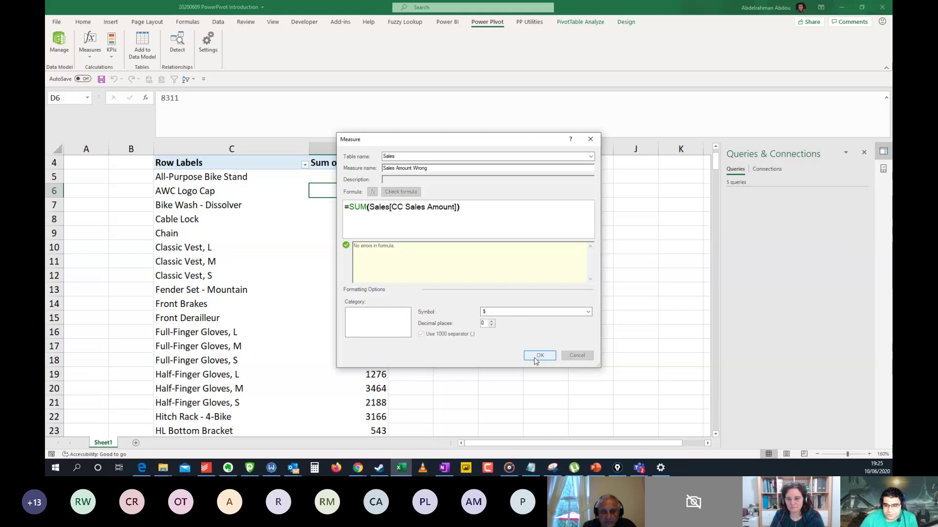
- Examine the Sales Amount Wrong values for the individual products in the PivotTable
left_click(448, 223)
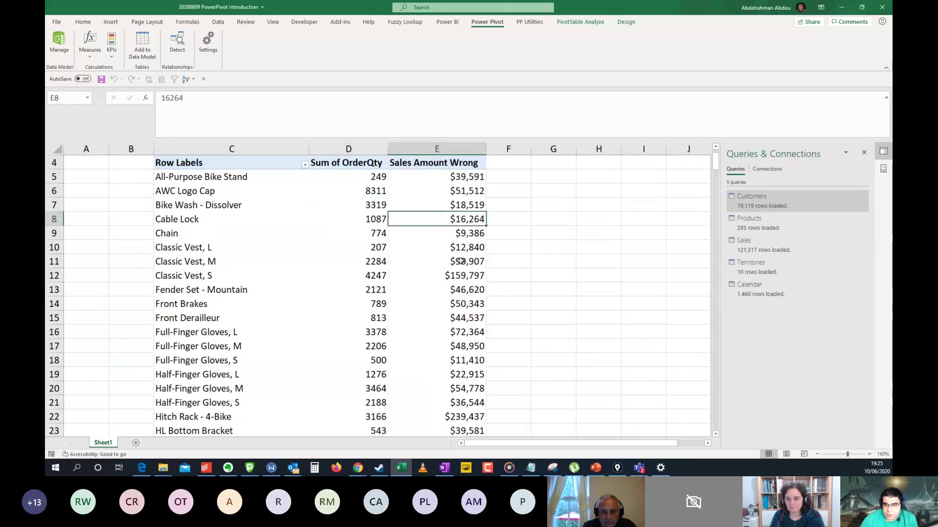
scroll(461, 261, "up", 1)
left_click(460, 275)
left_click(469, 233)
left_click(474, 221)
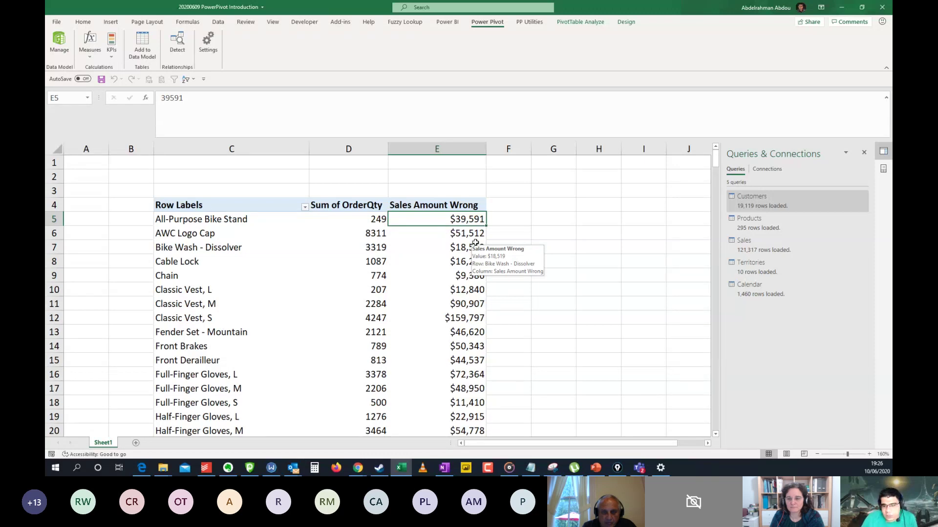
left_click(475, 200)
left_click(469, 223)
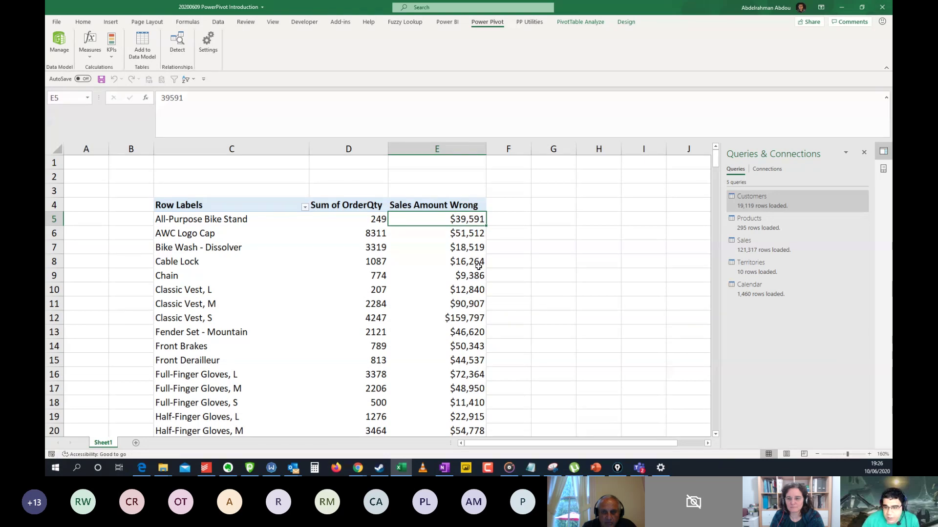
scroll(452, 285, "down", 1)
scroll(453, 285, "up", 1)
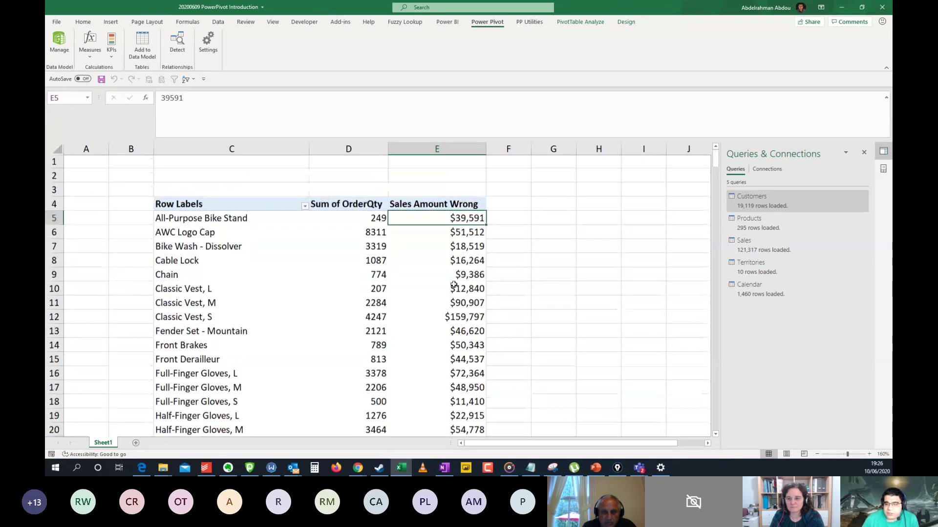
scroll(454, 285, "down", 5)
scroll(460, 279, "up", 5)
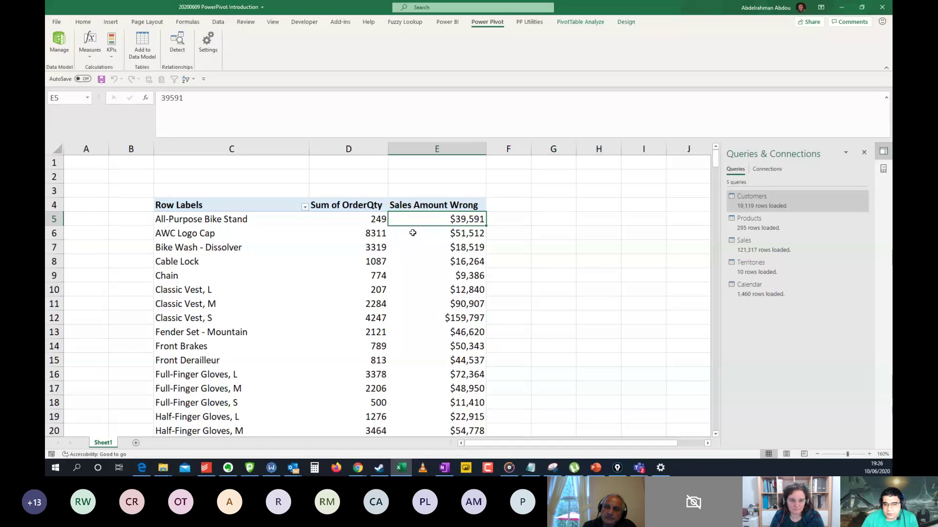
left_click(461, 249)
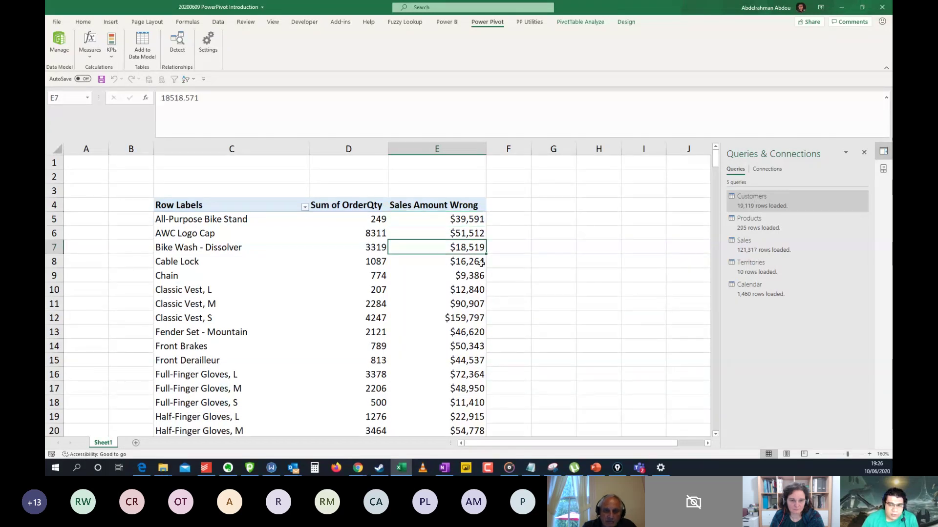
scroll(476, 269, "down", 4)
scroll(473, 272, "up", 4)
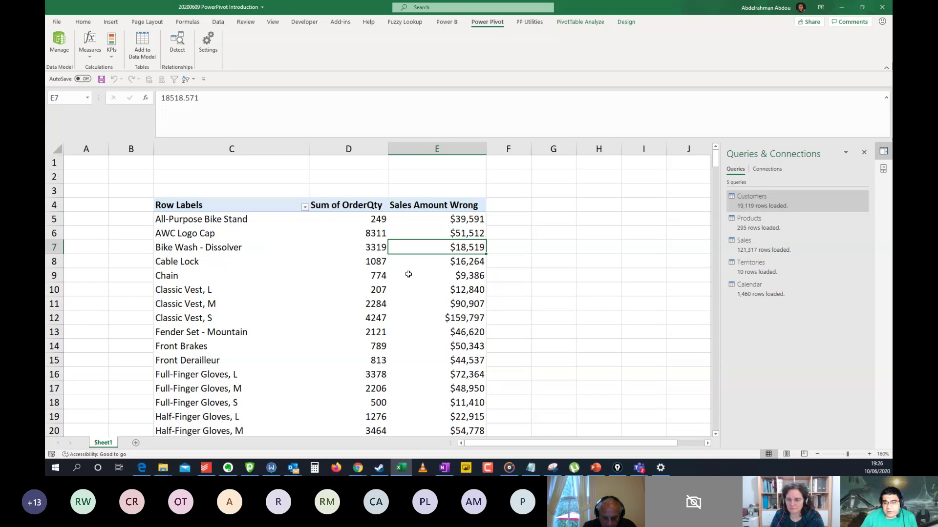
key("Up")
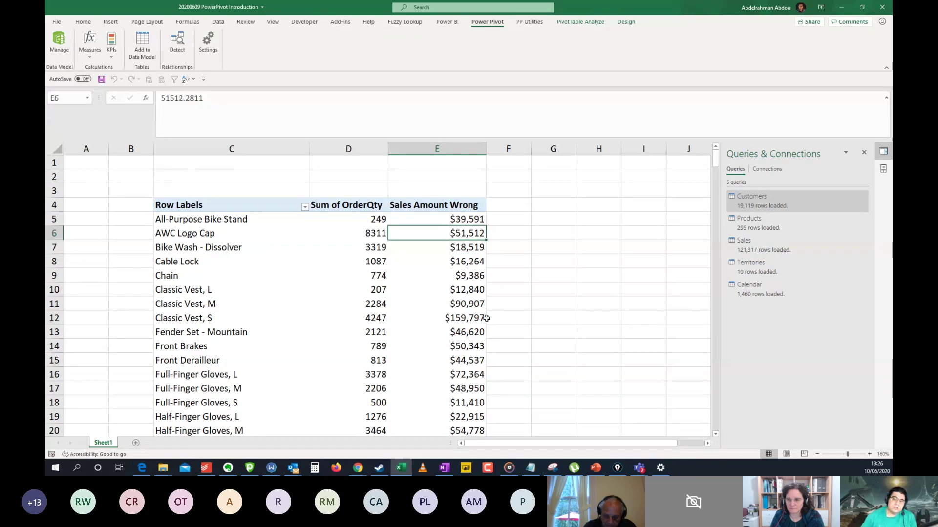
left_click(477, 249)
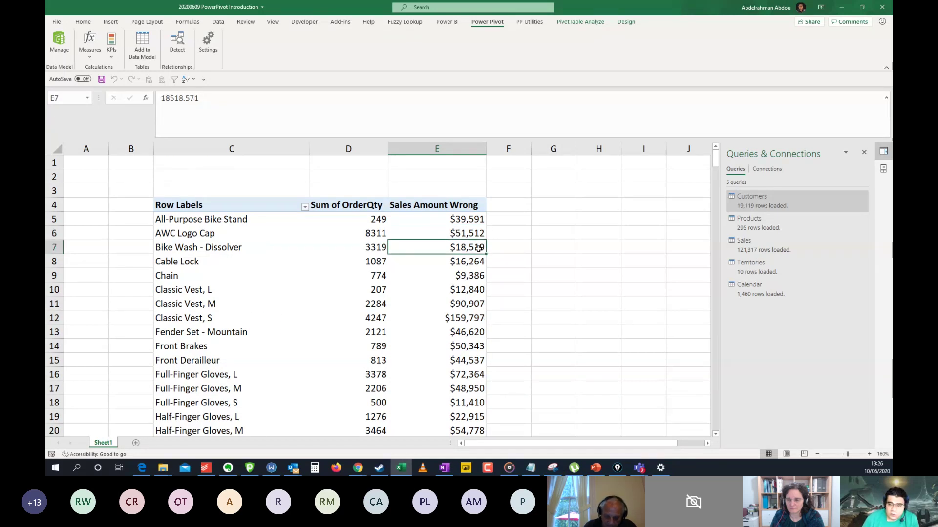
- Close the Queries & Connections pane and select the Sum of OrderQty value for Bike Wash - Dissolver
left_click(863, 154)
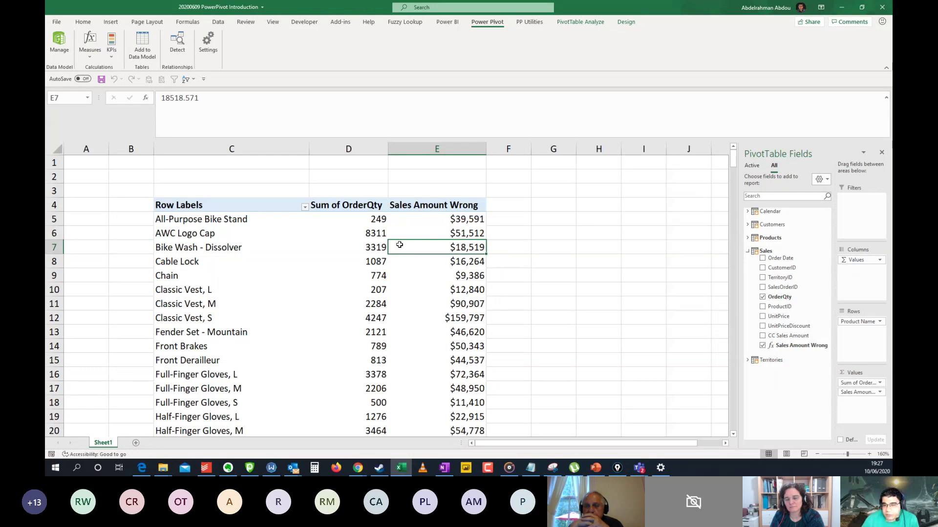
left_click(354, 244)
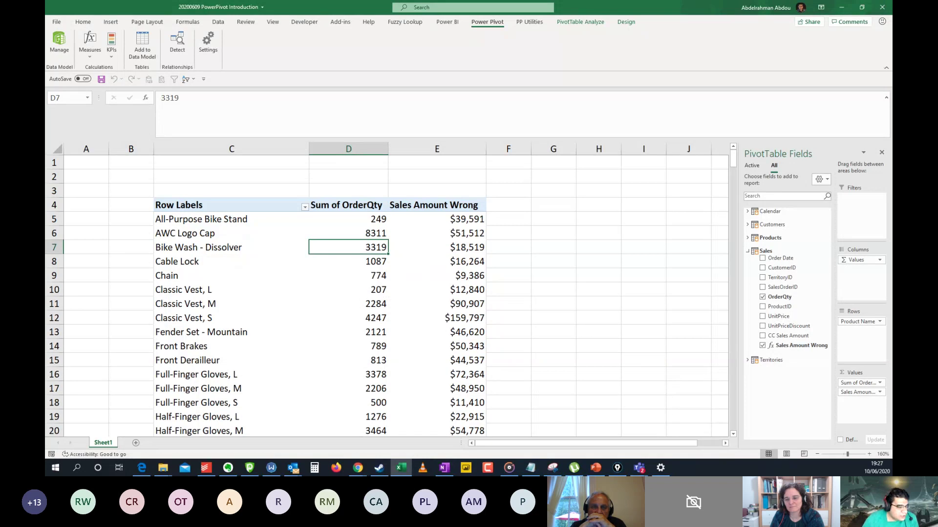
key("alt+Tab")
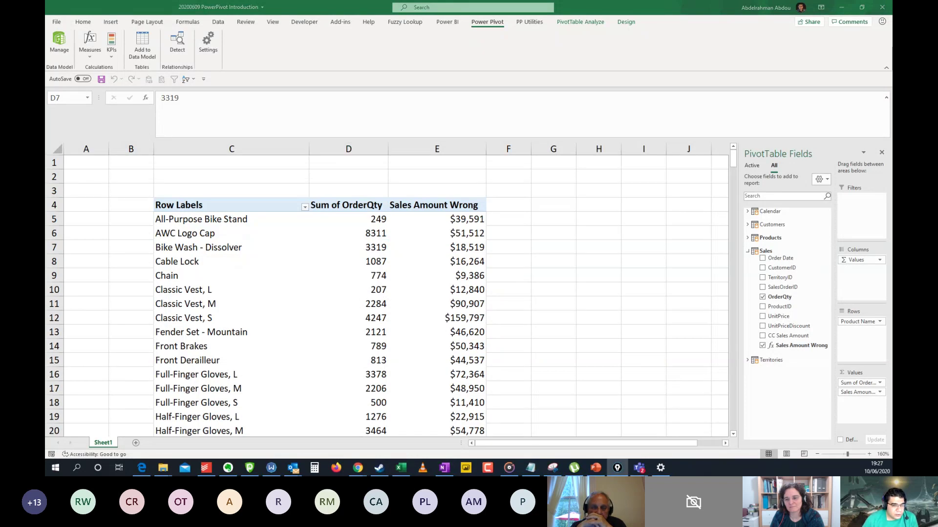
left_click(336, 244)
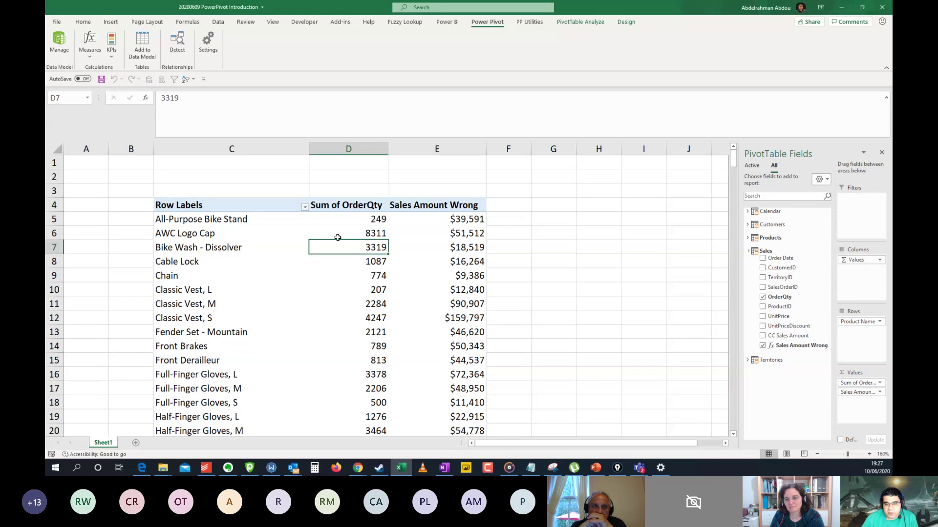
- Label the Sum of OrderQty column by entering "Implicit Measure" in cell D3
left_click(342, 207)
left_click(337, 191)
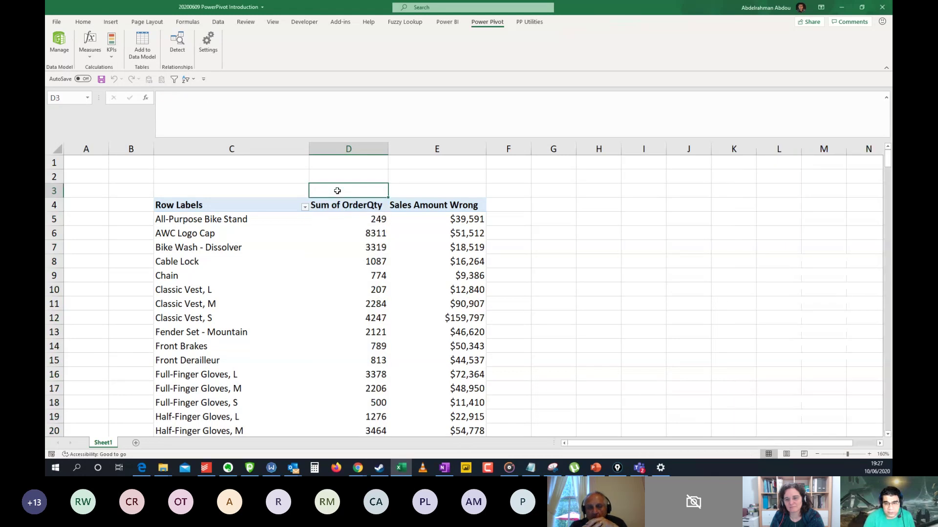
type("Imp")
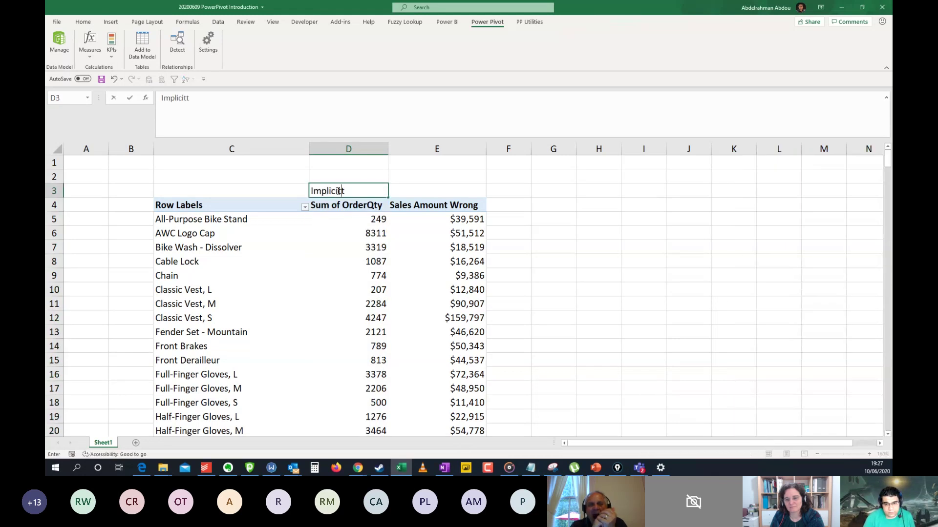
type("licit Measure")
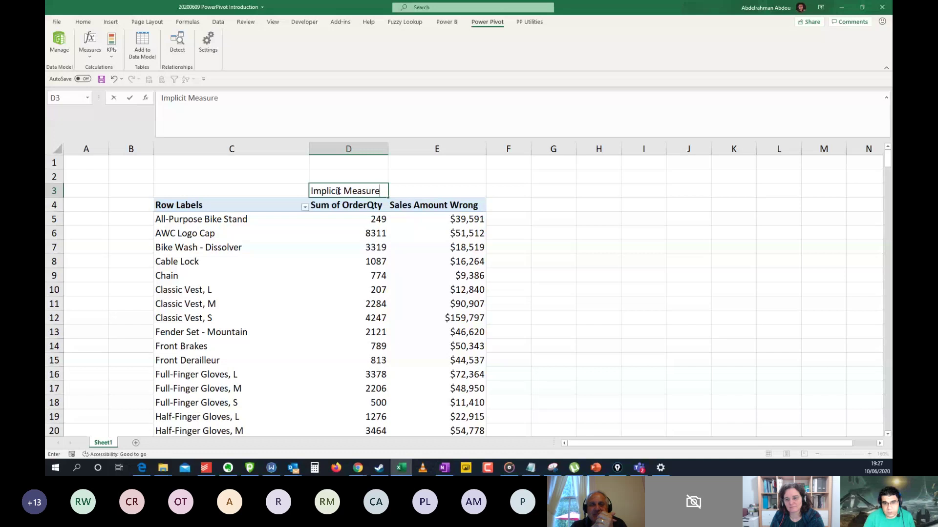
key("Return")
- Label the Sales Amount Wrong column by entering "Explicit Measure" in cell E3
key("Up")
key("Right")
type("Expl")
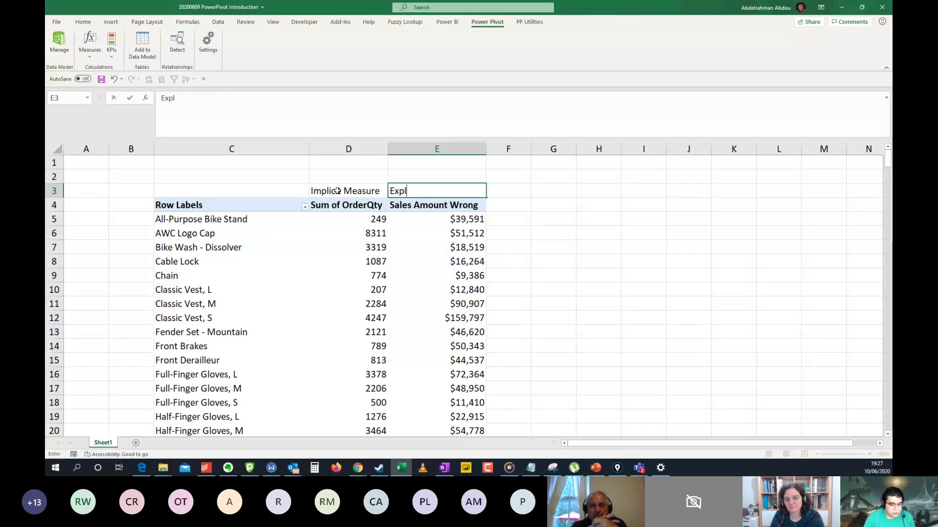
type("ici")
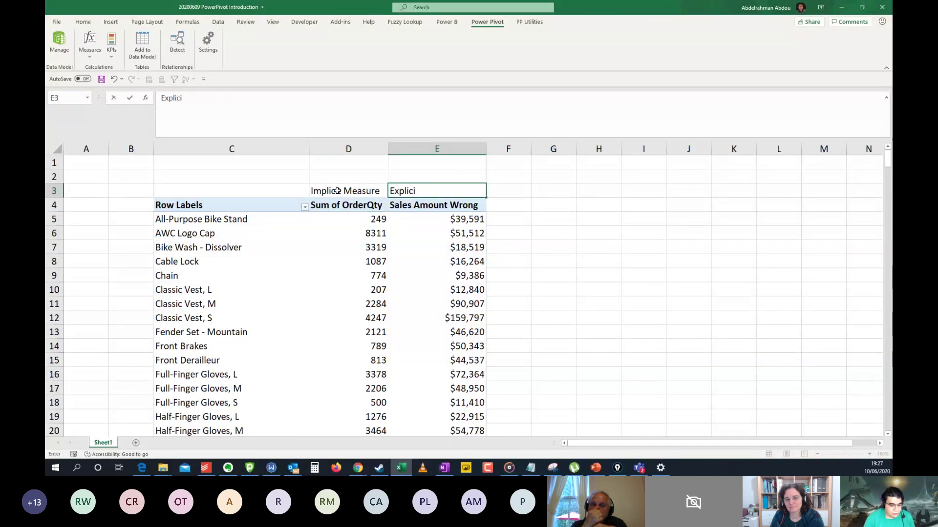
type("t Measure")
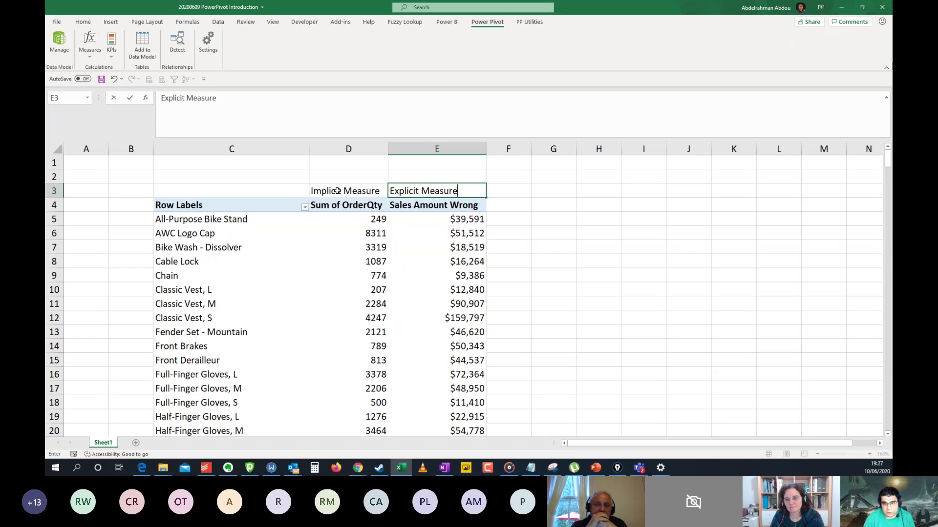
key("Return")
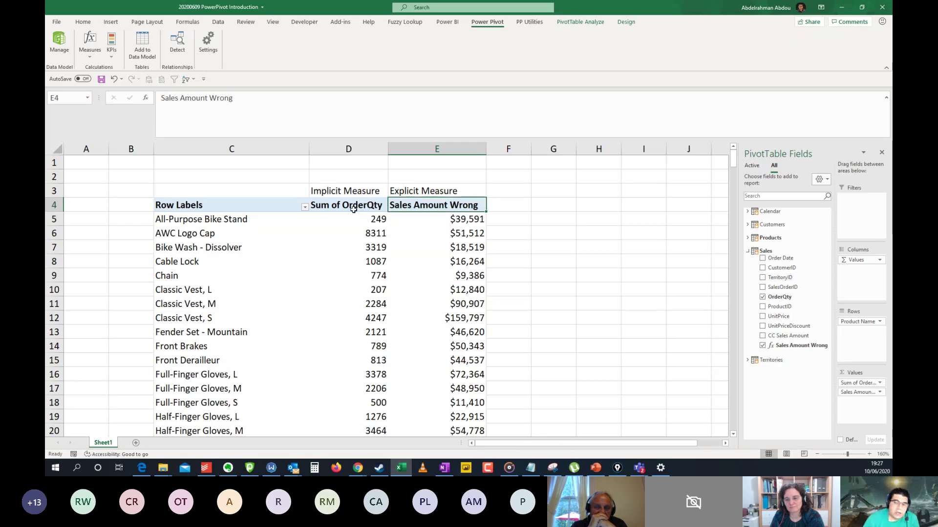
- Compare the implicit and explicit measure columns with their labels and values in the PivotTable
left_click(349, 191)
left_click(406, 248)
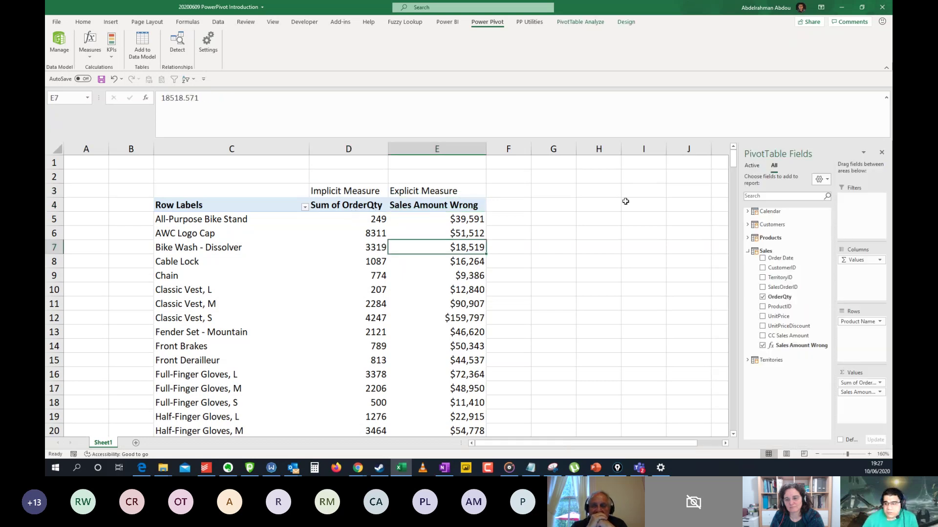
left_click(371, 192)
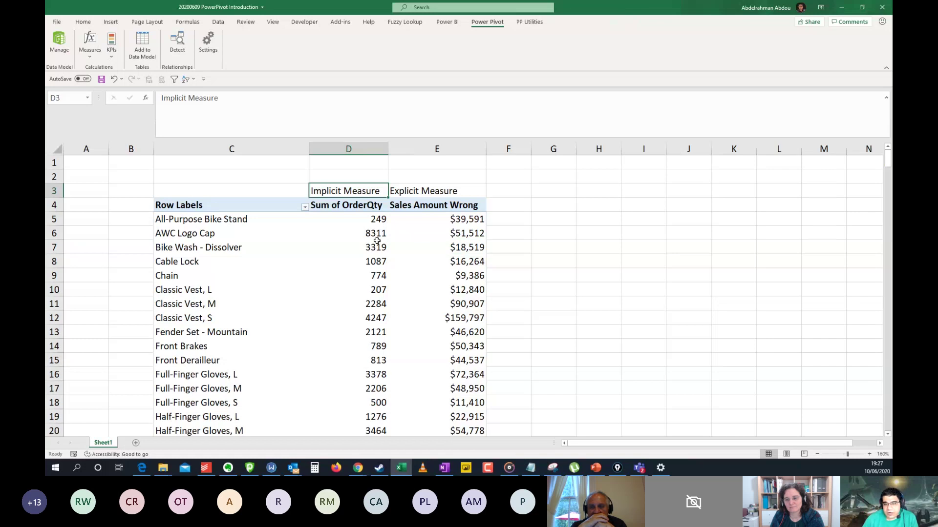
left_click(428, 195)
left_click(403, 248)
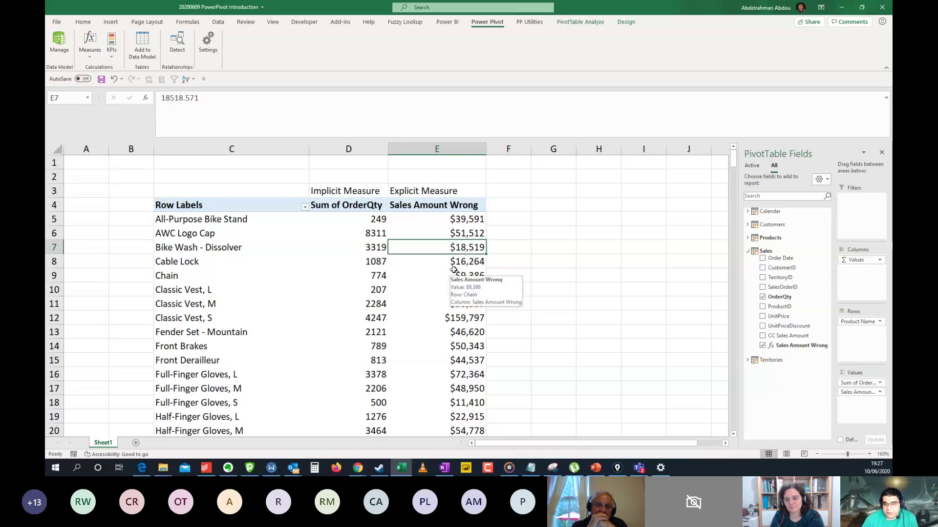
key("Left")
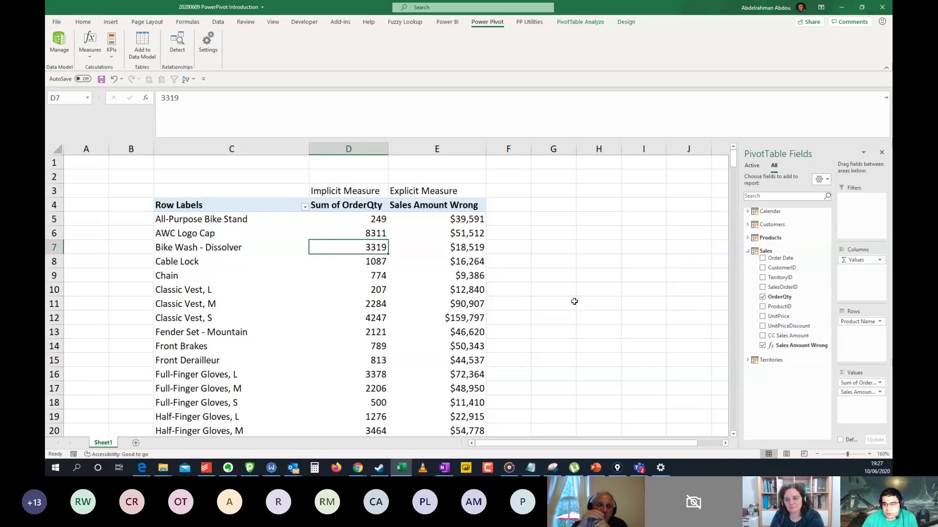
- Review the summary functions in the value field settings of Sum of OrderQty, cancel, and compare both measures for AWC Logo Cap
left_click(856, 382)
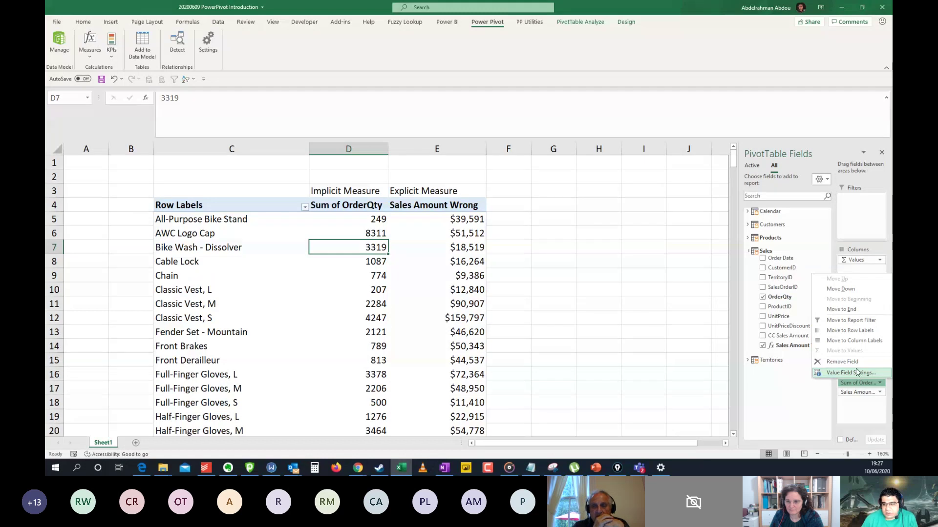
left_click(856, 373)
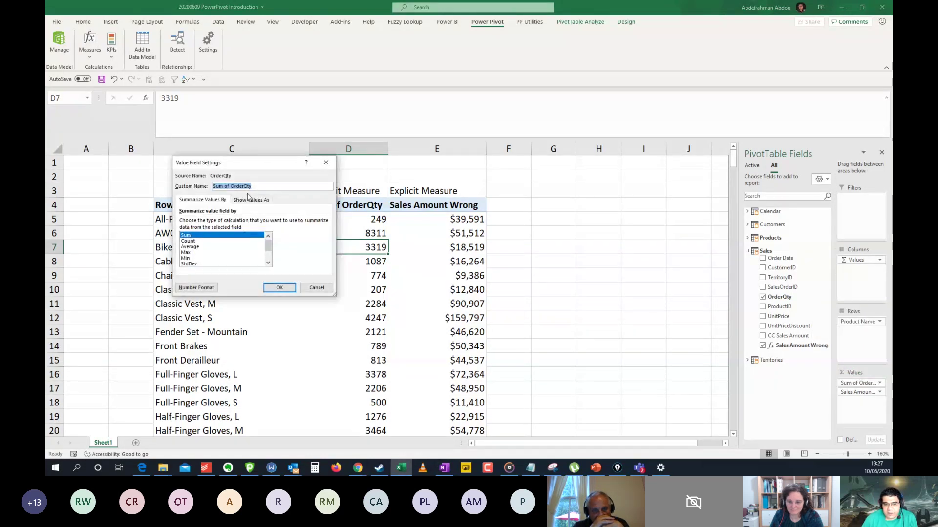
scroll(223, 244, "down", 2)
scroll(227, 257, "up", 2)
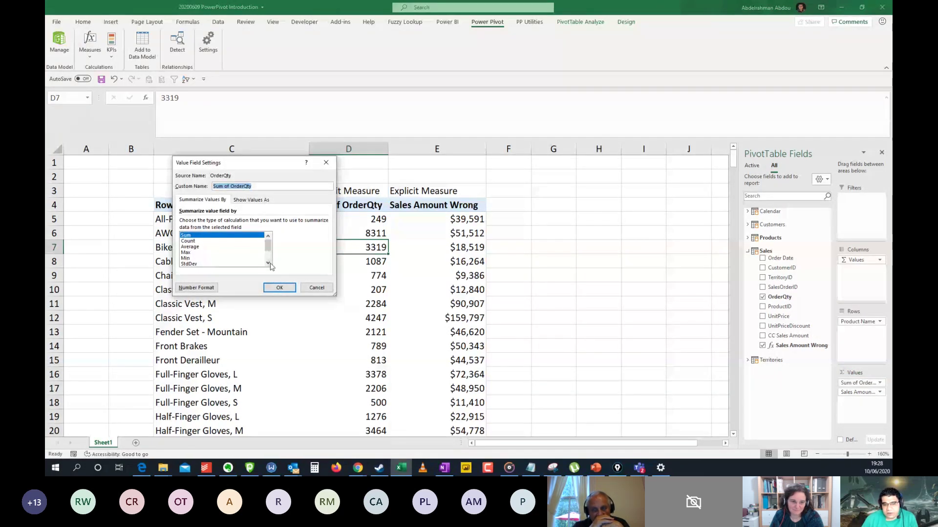
left_click(312, 287)
mouse_move(349, 273)
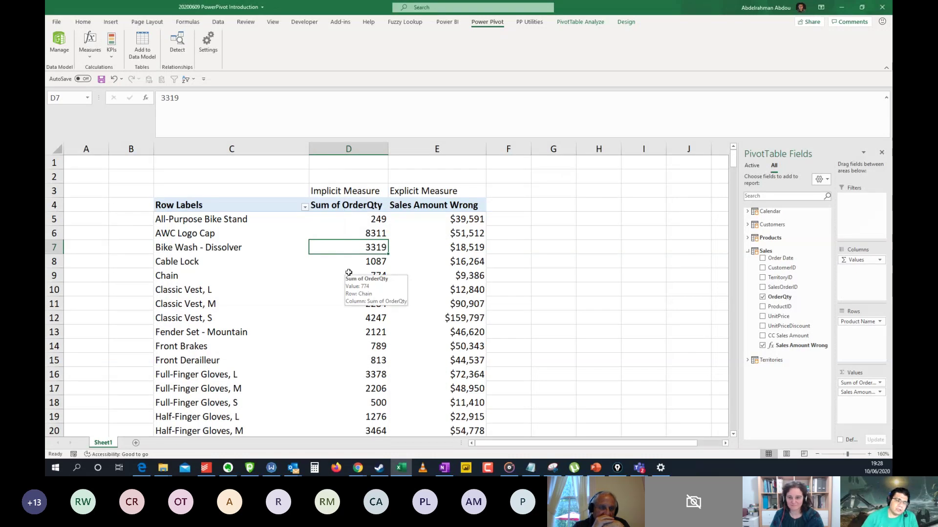
left_click(378, 236)
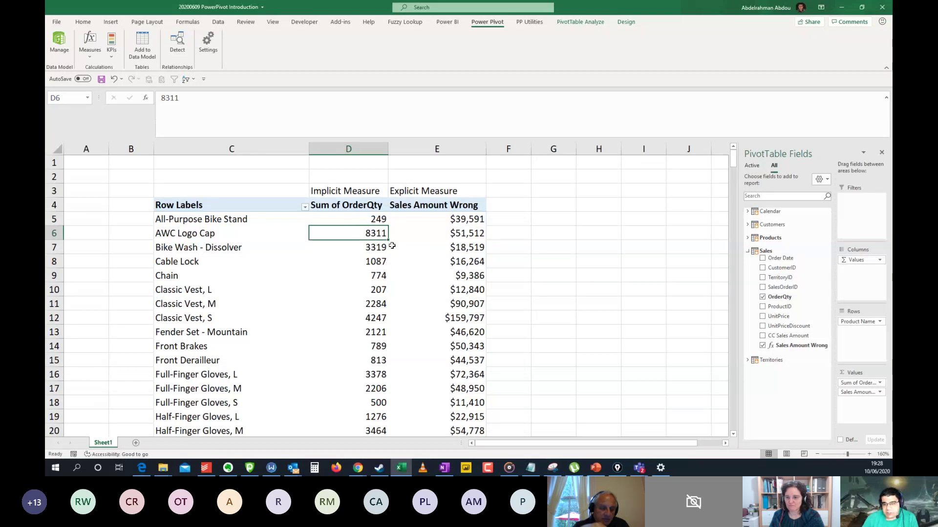
left_click(443, 239)
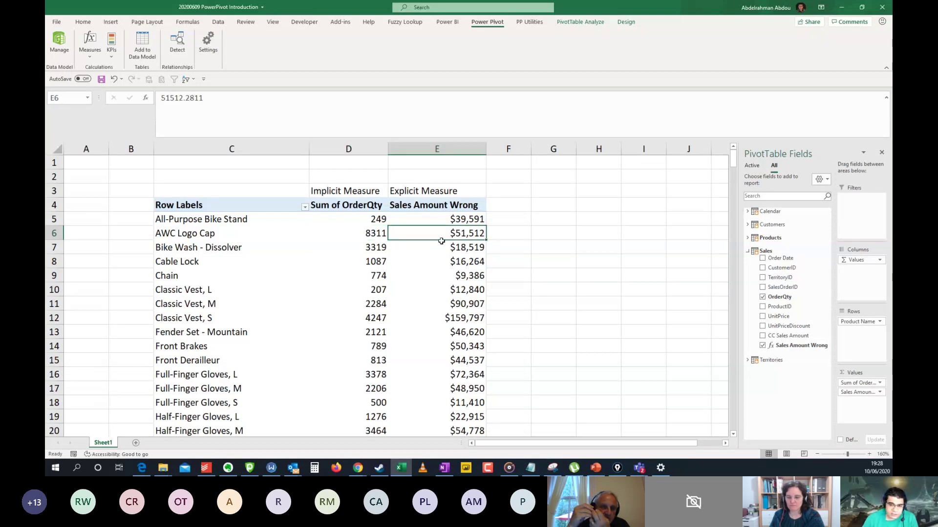
- Examine the Sum of OrderQty values down the PivotTable as far as the grand total row
key("Left")
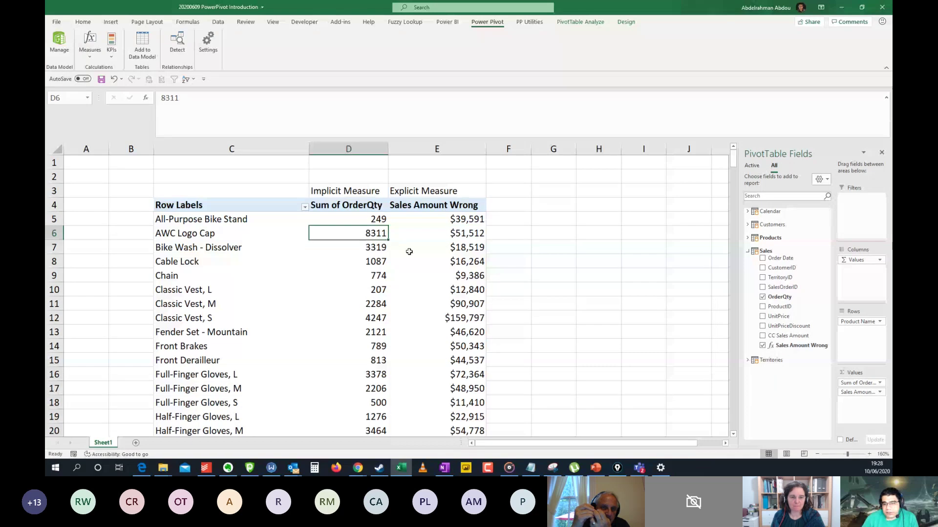
scroll(410, 259, "down", 1)
scroll(414, 270, "up", 1)
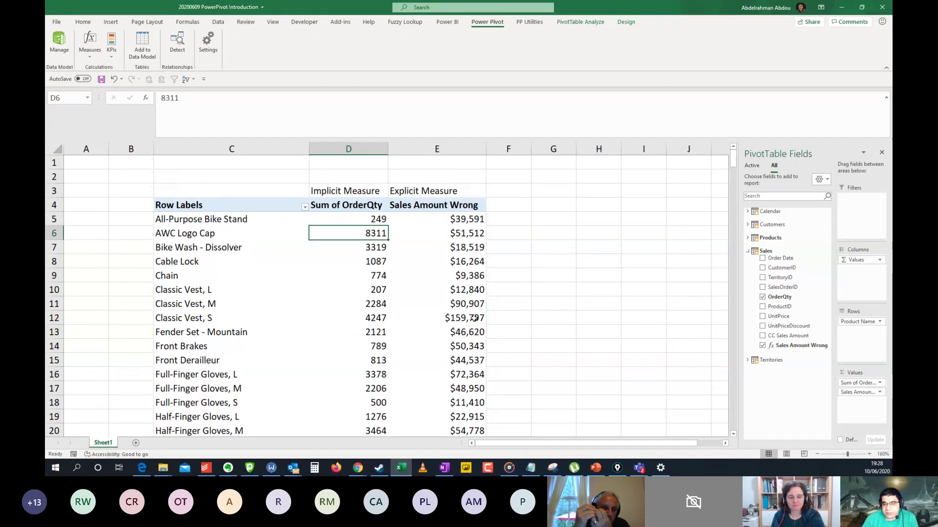
scroll(427, 295, "down", 20)
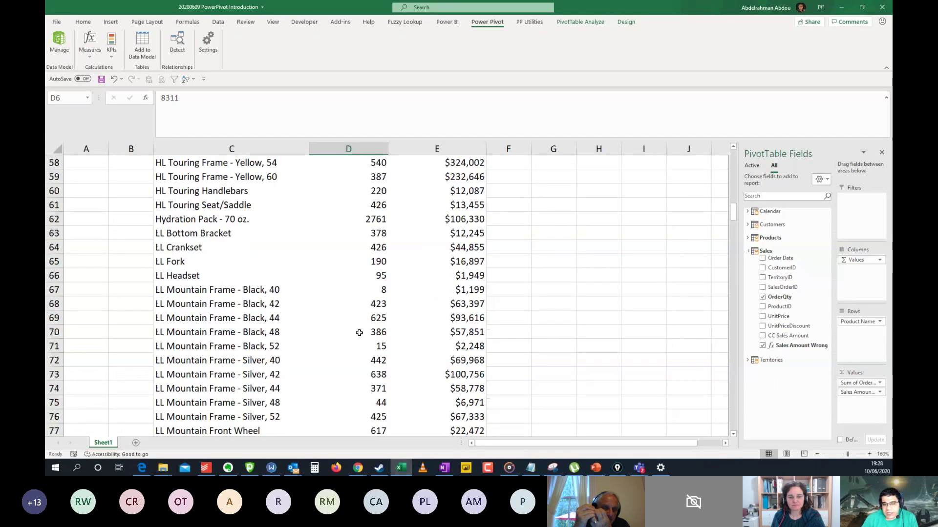
scroll(490, 270, "up", 4)
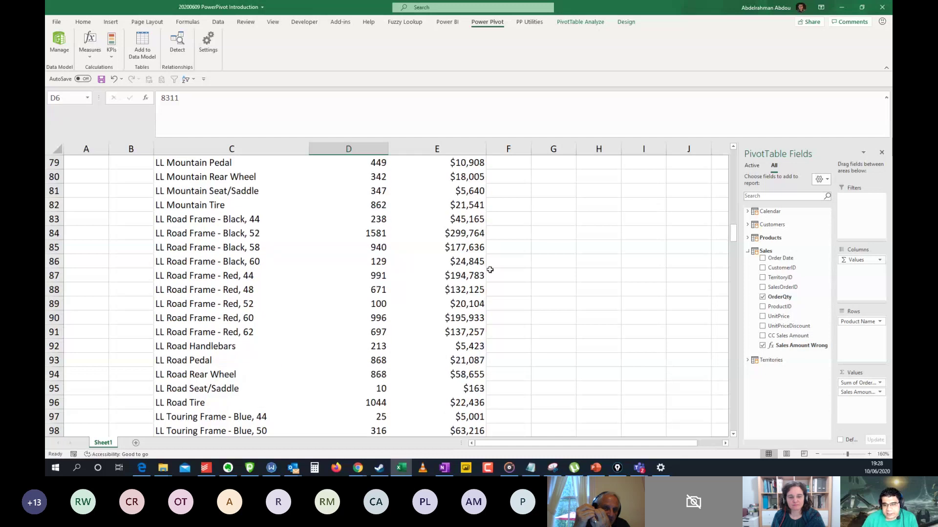
left_click_drag(732, 232, 733, 391)
left_click(376, 288)
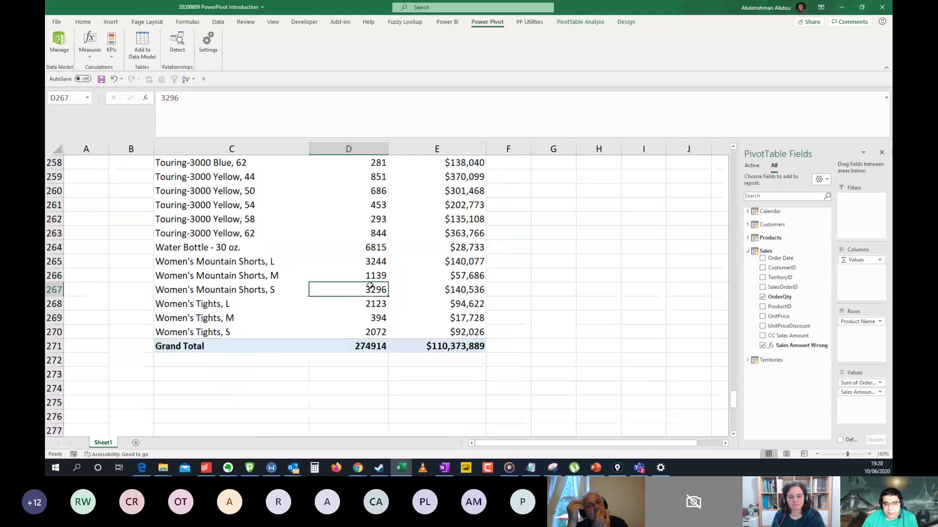
left_click(367, 265)
left_click(371, 274)
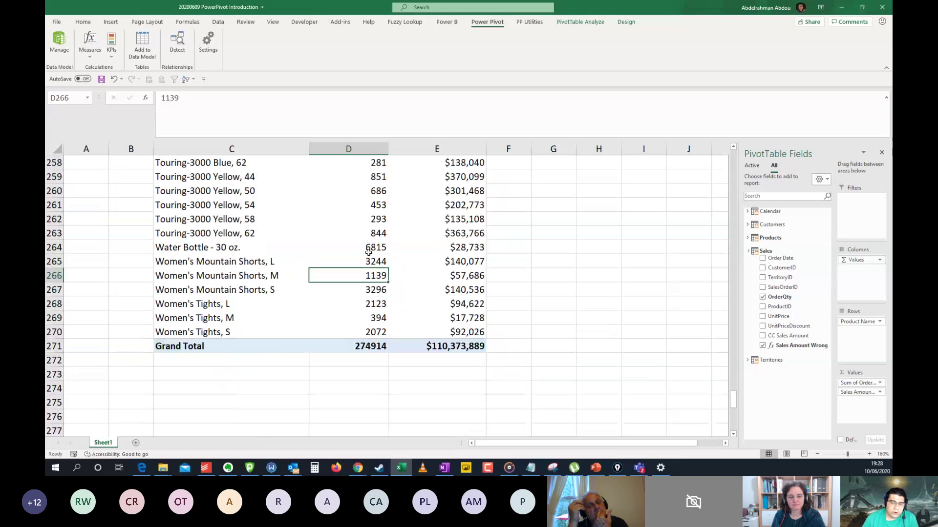
- Format only the Sum of OrderQty value for Women's Tights, L with a thousands separator and no decimals
left_click(367, 303)
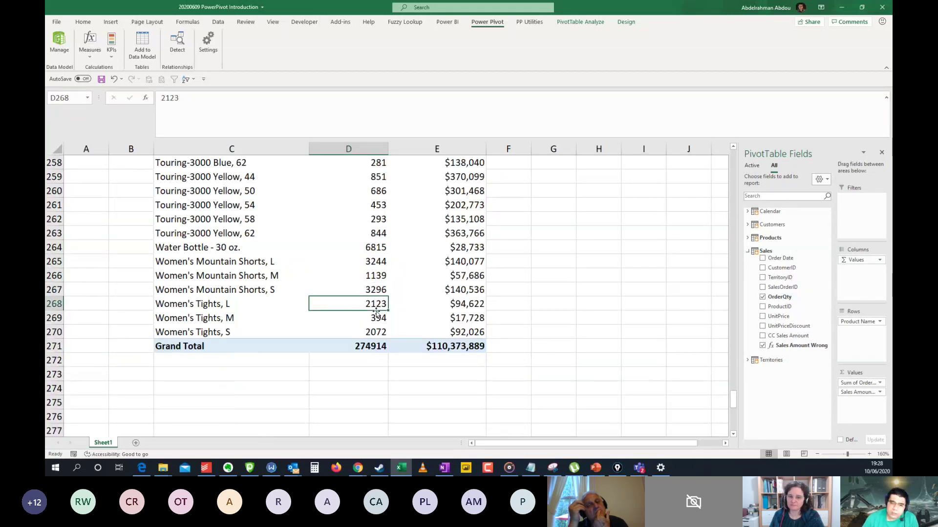
left_click(82, 26)
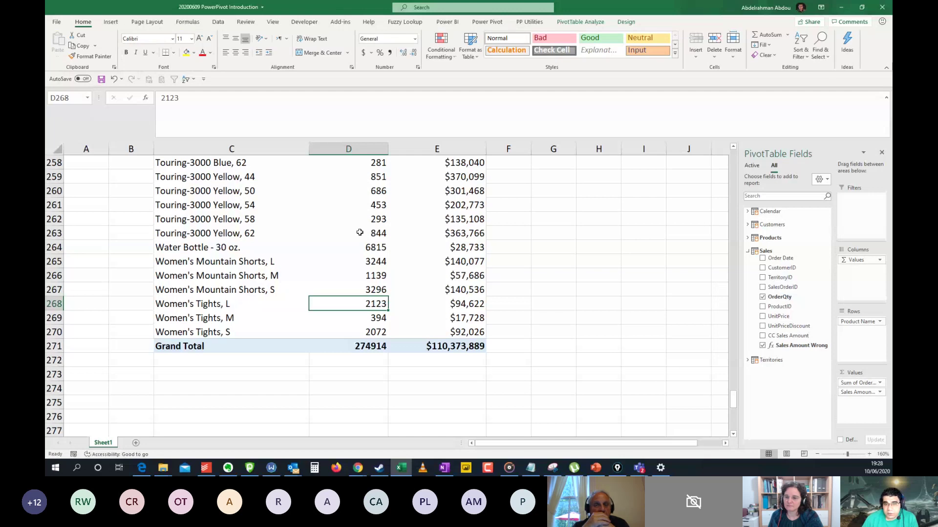
left_click(389, 53)
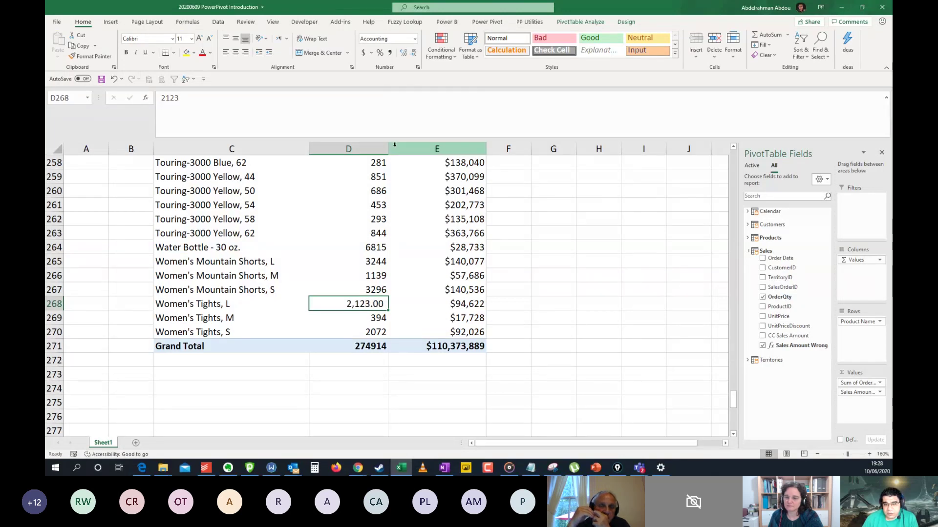
left_click(404, 53)
left_click(413, 54)
left_click(412, 54)
left_click(413, 53)
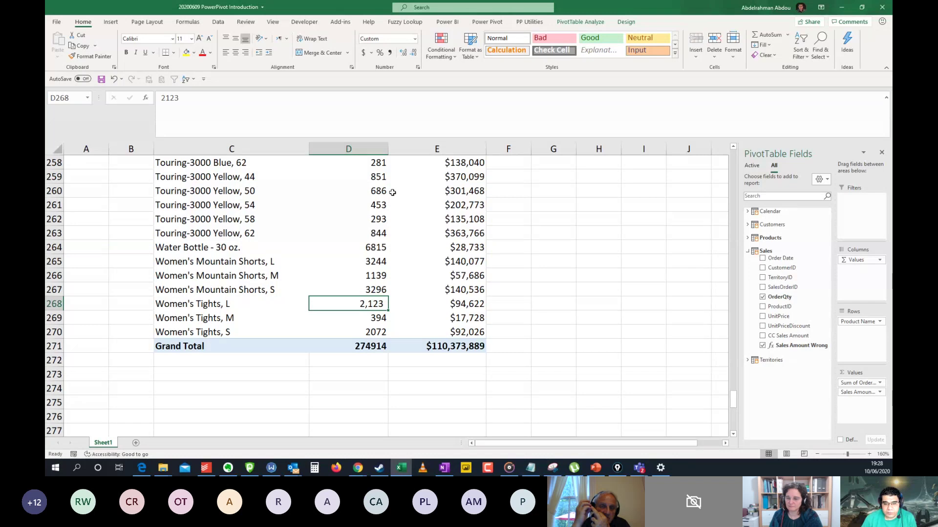
- Undo the number formatting applied to the Sum of OrderQty value for Women's Tights, L
left_click(364, 348)
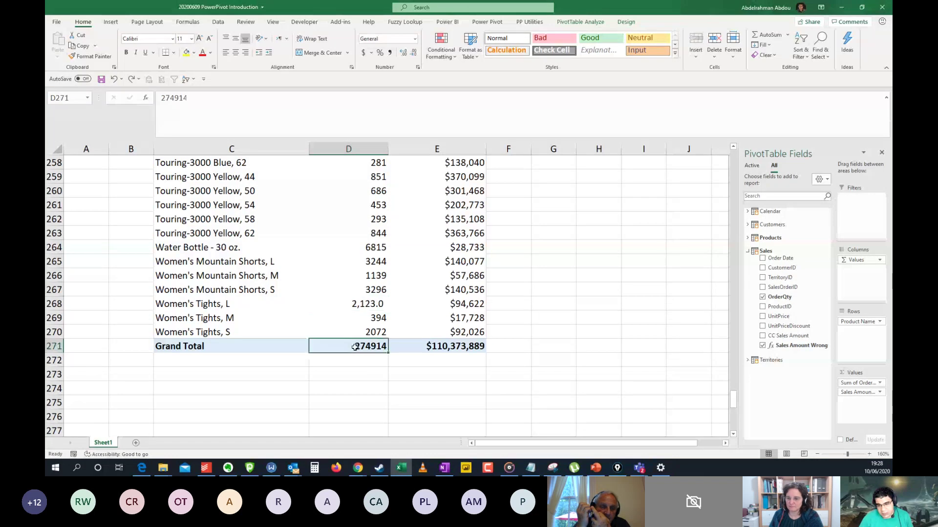
key("ctrl+z")
key("ctrl+z")
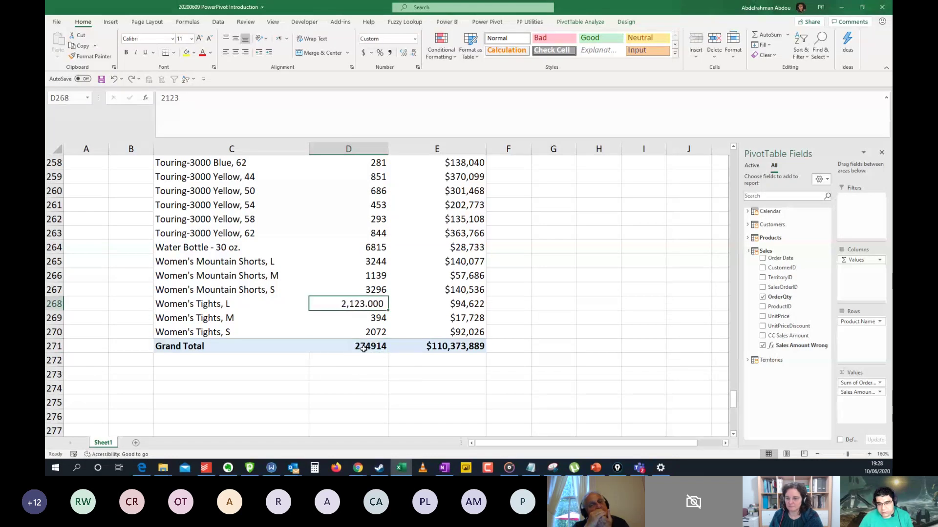
key("ctrl+y")
key("ctrl+z")
- Format the Sum of OrderQty grand total with a thousands separator and no decimals, and compare it with the cells above
left_click(364, 348)
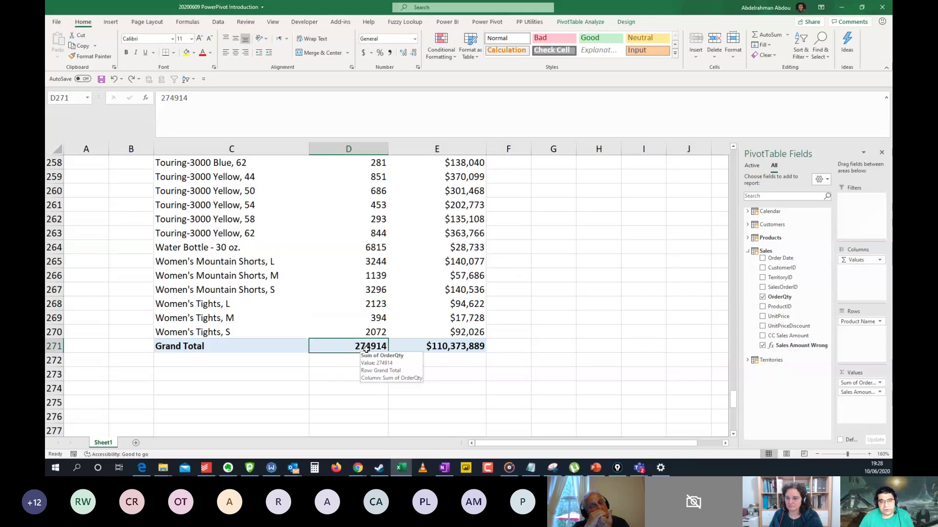
left_click(390, 55)
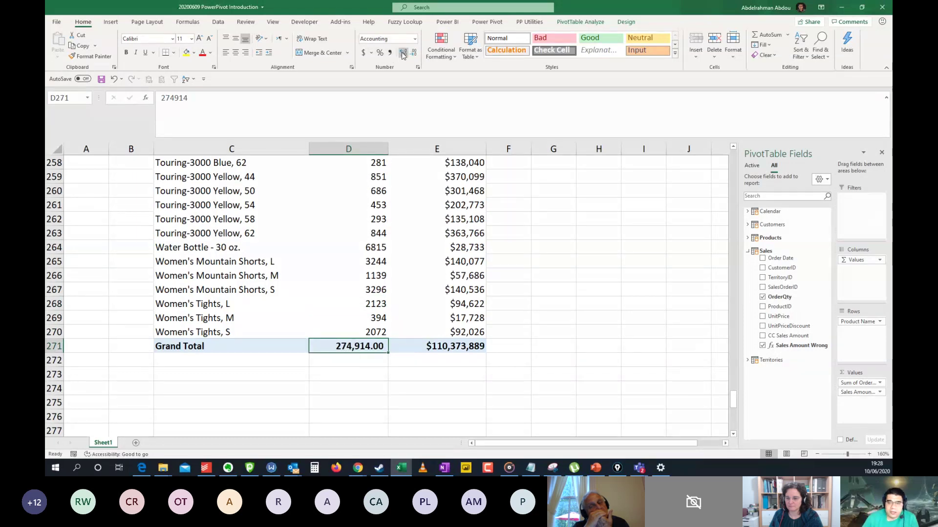
left_click(414, 54)
left_click(414, 54)
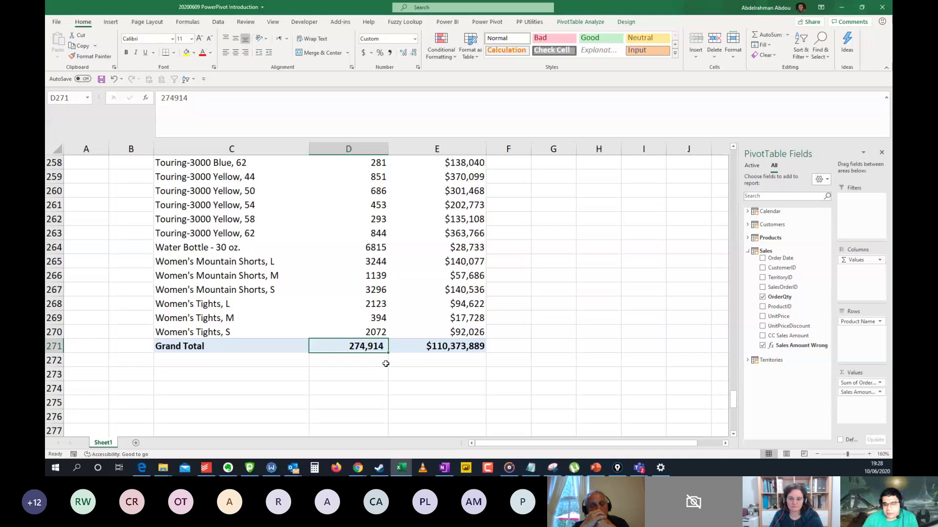
key("Up")
key("Up")
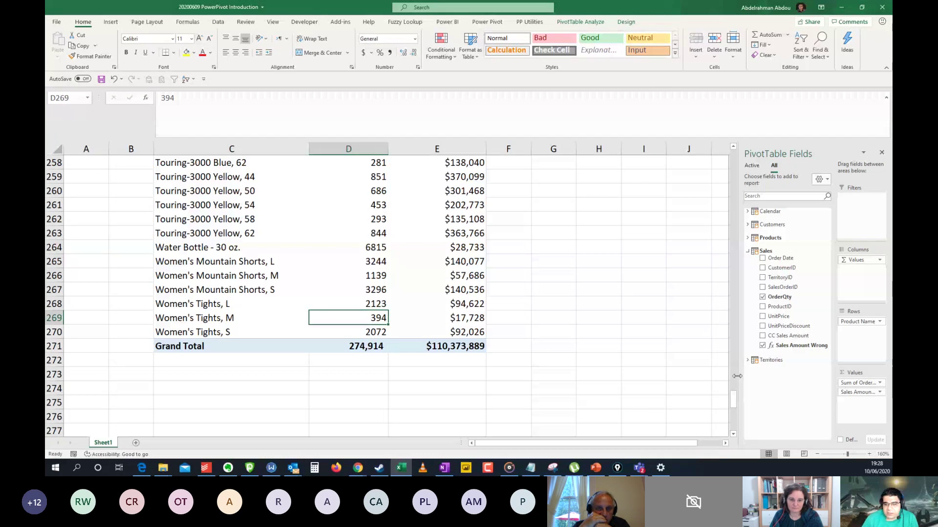
key("Down")
key("Down")
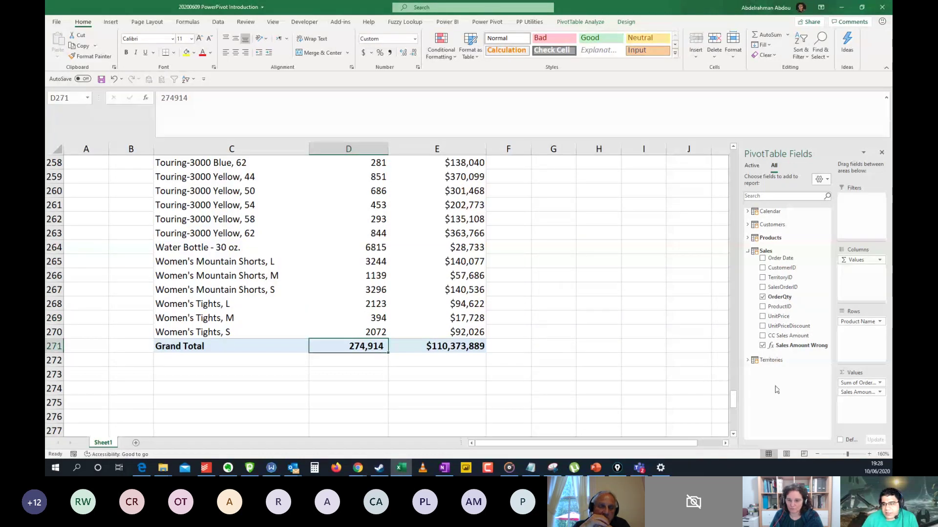
- Remove Sum of OrderQty from the PivotTable values, add OrderQty back above Sales Amount Wrong, and check its number format
left_click_drag(852, 383, 599, 373)
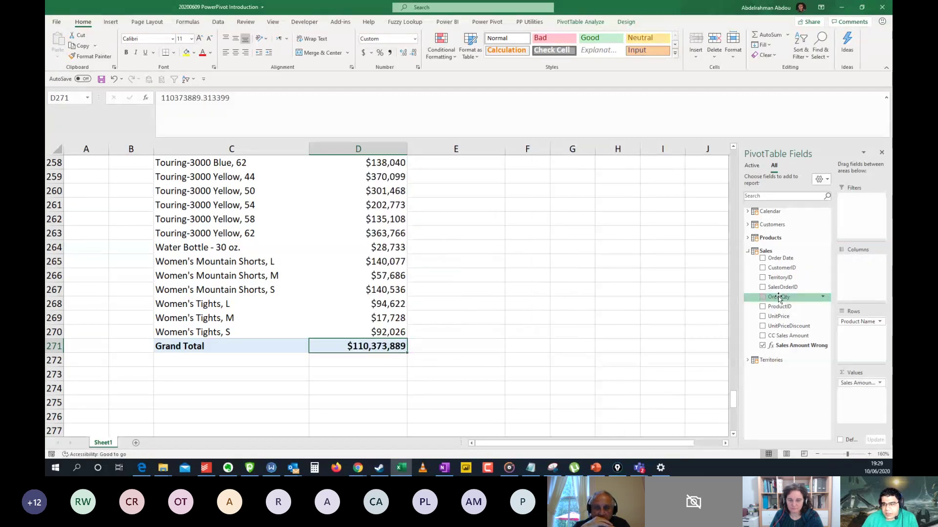
left_click_drag(778, 297, 856, 382)
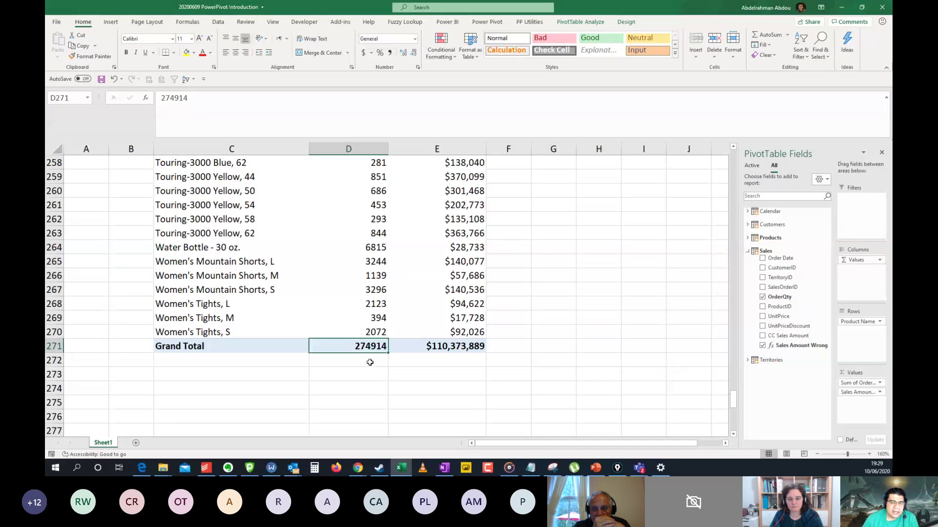
key("Up")
key("Up")
key("Up")
key("Up")
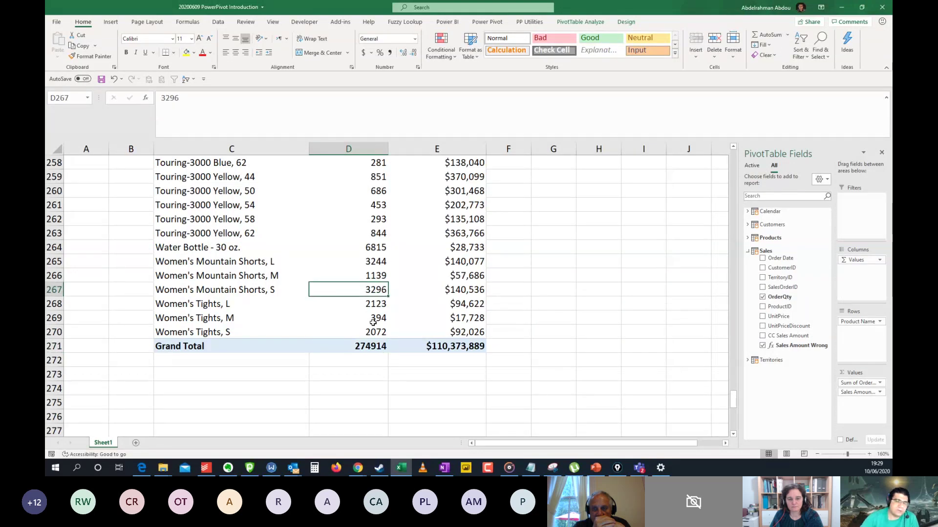
scroll(411, 318, "up", 2)
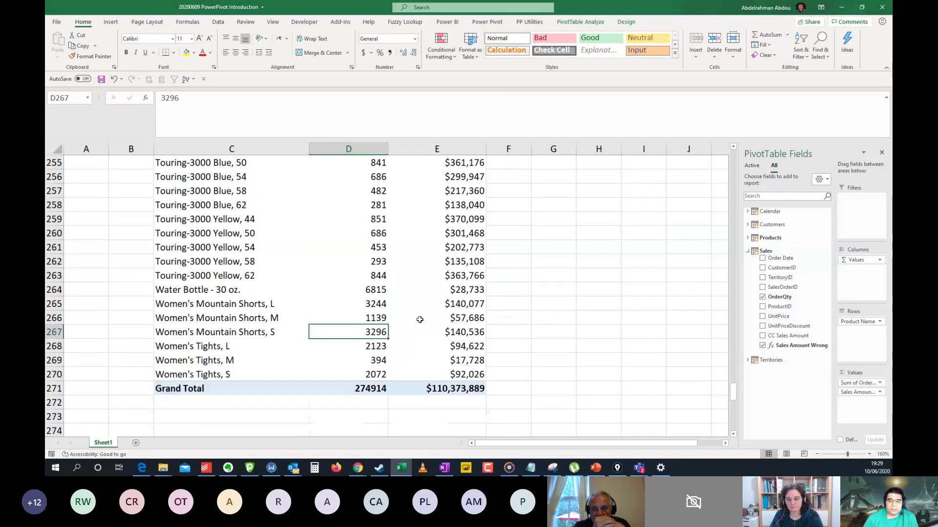
scroll(419, 320, "down", 2)
scroll(418, 320, "up", 1)
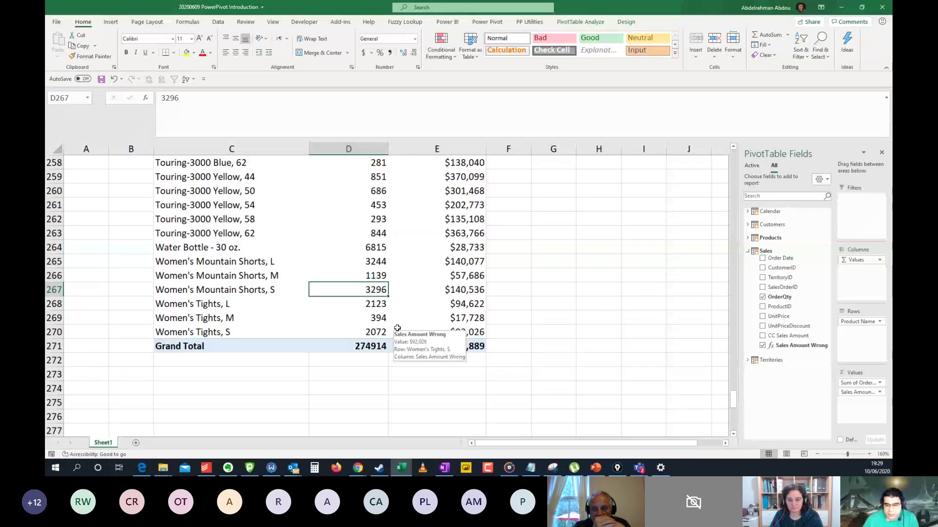
- Compare the number formats of the implicit and explicit measure columns in the first PivotTable rows
key("ctrl+Up")
left_click(381, 247)
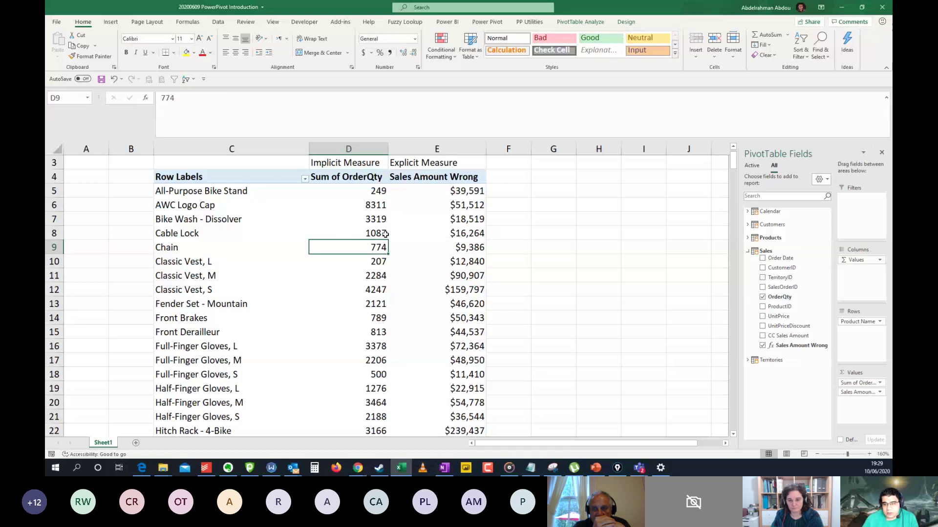
left_click(415, 233)
left_click(371, 236)
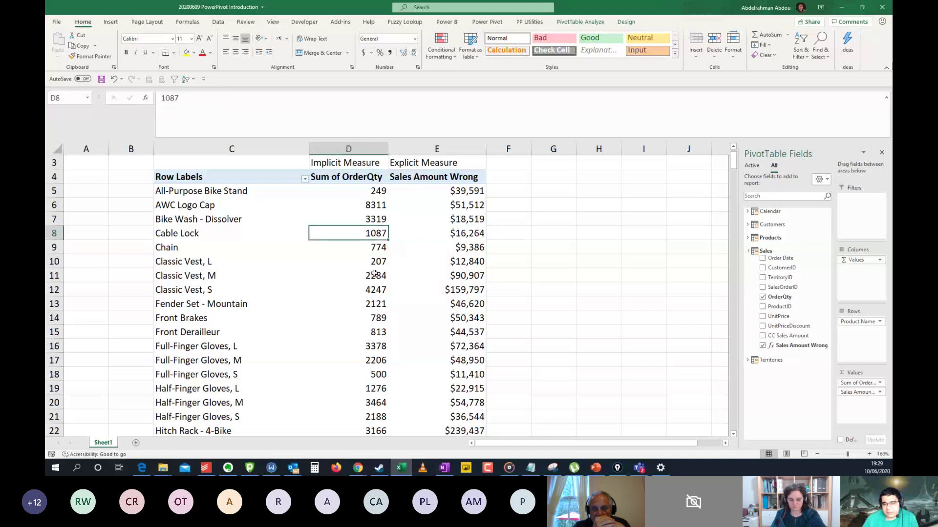
left_click(347, 244)
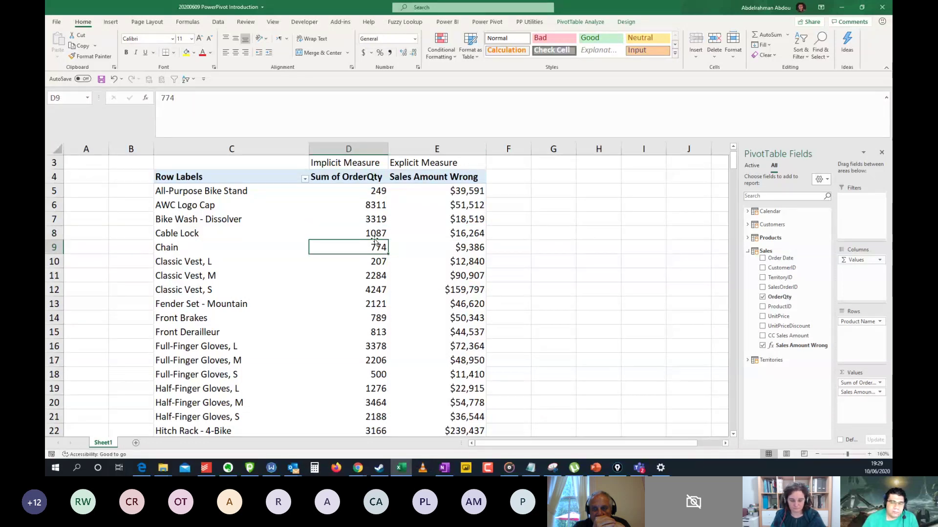
left_click(348, 166)
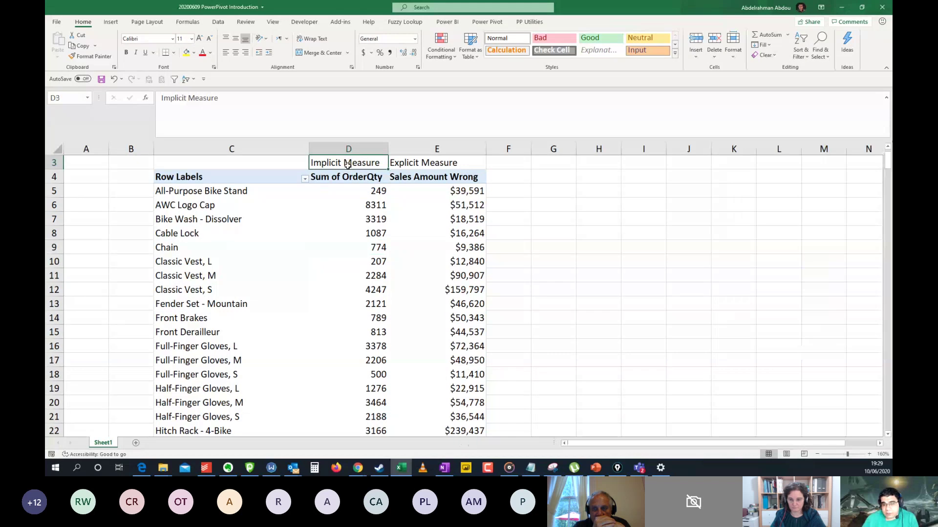
scroll(392, 247, "up", 1)
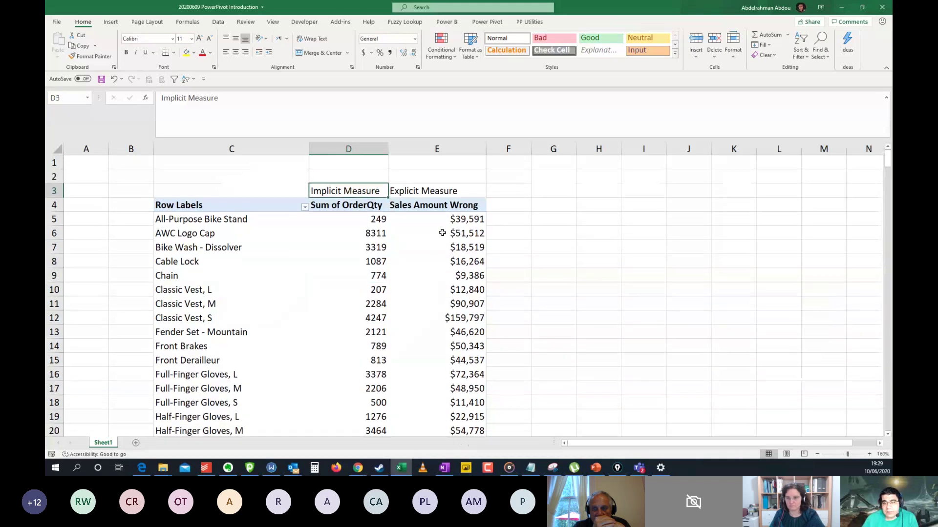
- Remove Sales Amount Wrong from the PivotTable values and add it back below Sum of OrderQty
left_click(433, 216)
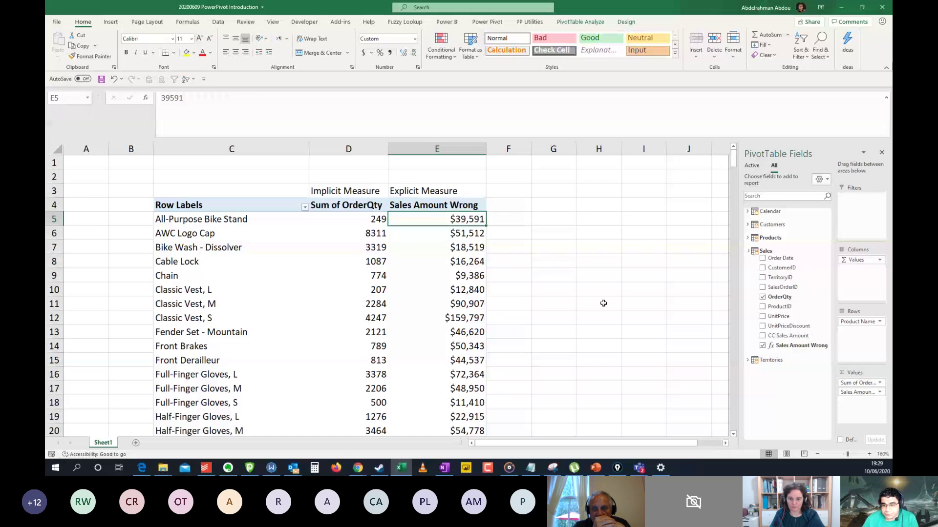
left_click_drag(848, 392, 624, 346)
left_click(362, 249)
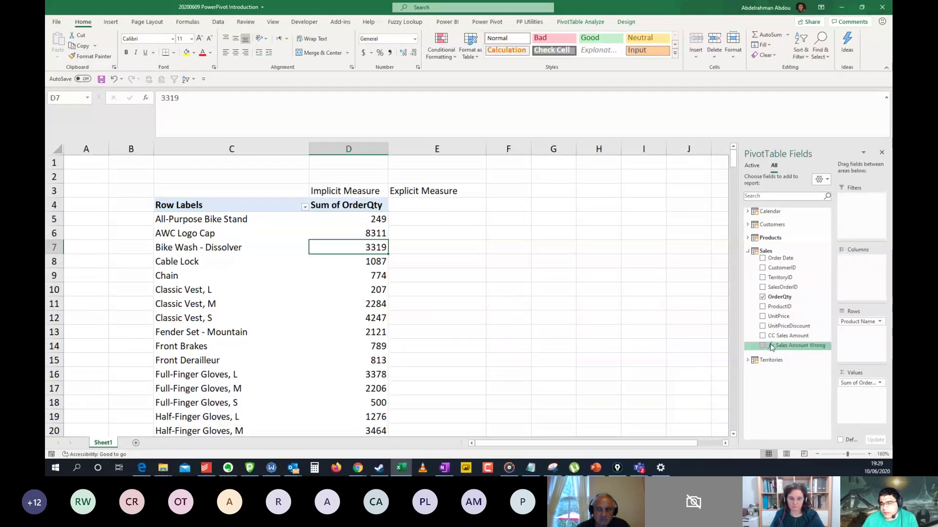
left_click_drag(775, 350, 862, 403)
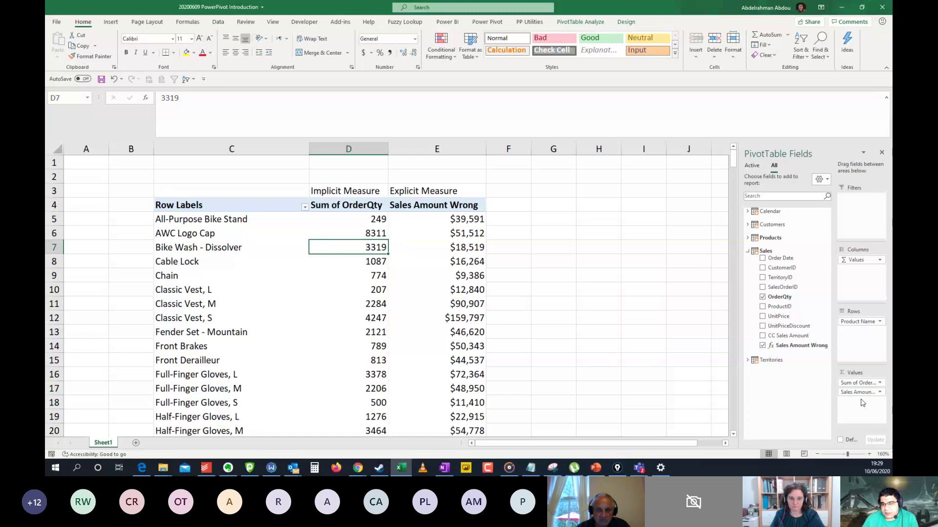
- Open the Sales Amount Wrong measure for editing, review its formula and formatting options, and accept it without changes
left_click(447, 267)
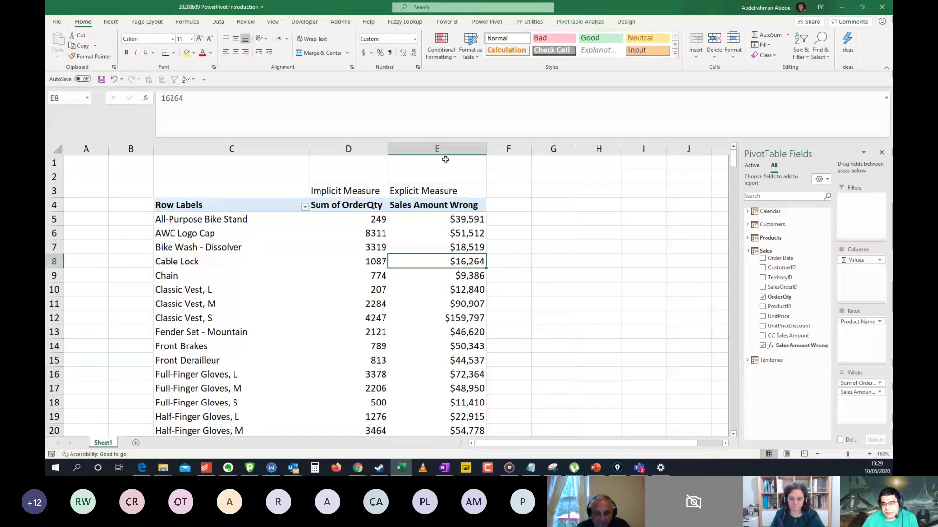
left_click(497, 23)
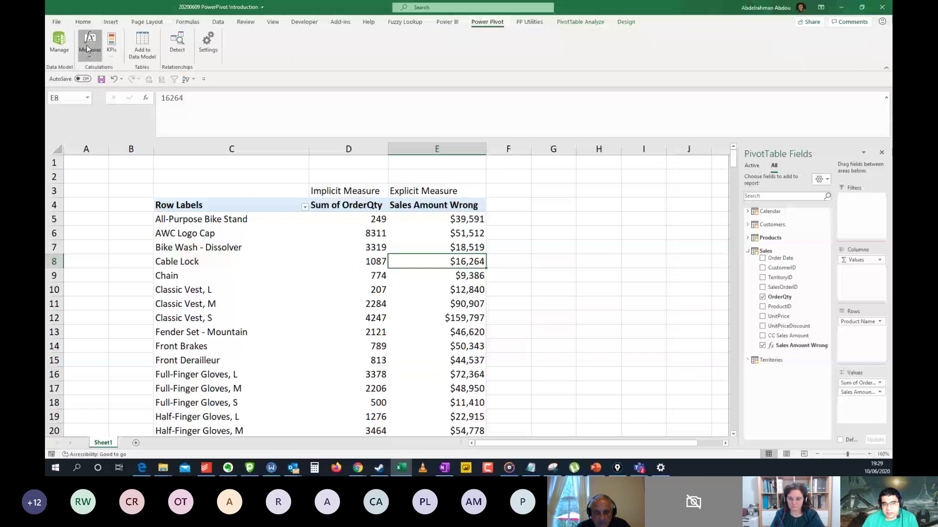
left_click(88, 44)
left_click(110, 81)
left_click(412, 168)
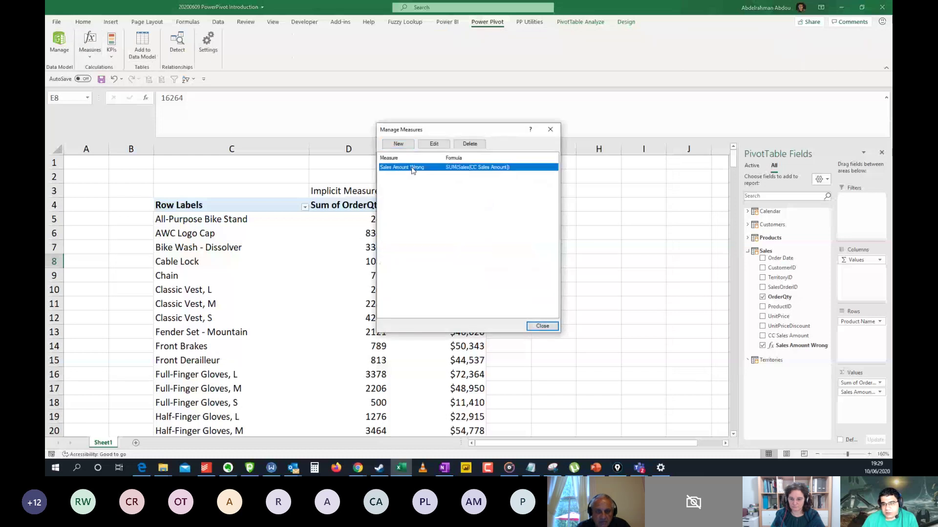
left_click(434, 144)
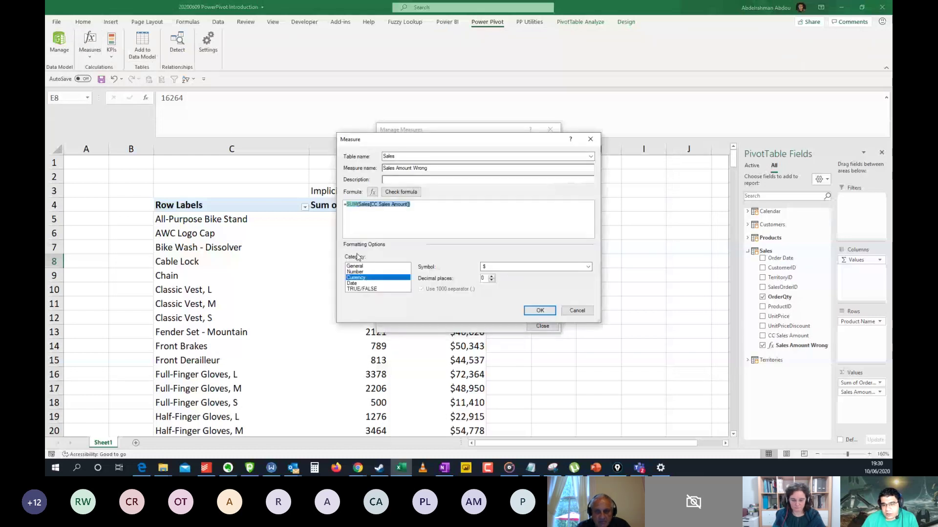
left_click(540, 311)
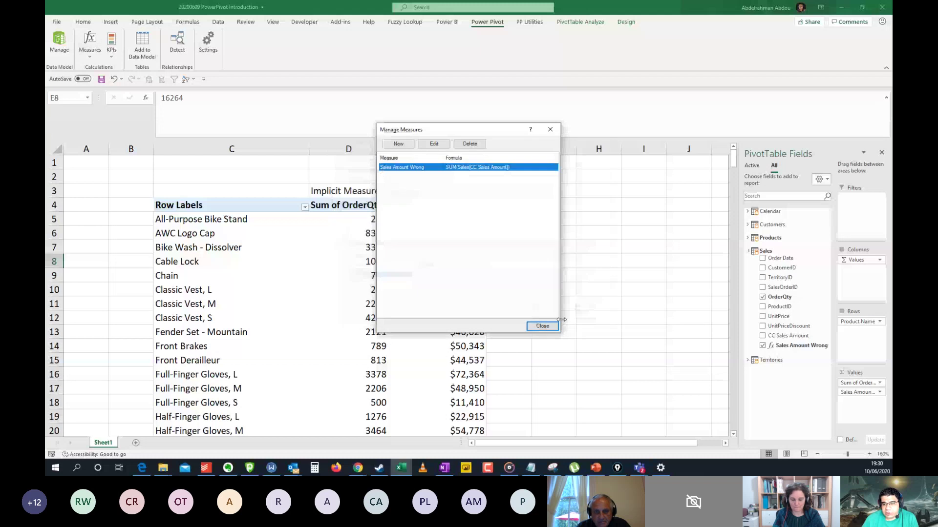
- Reopen the Sales Amount Wrong measure, enlarge its dialog to review the SUM formula, and cancel without changes
left_click(542, 325)
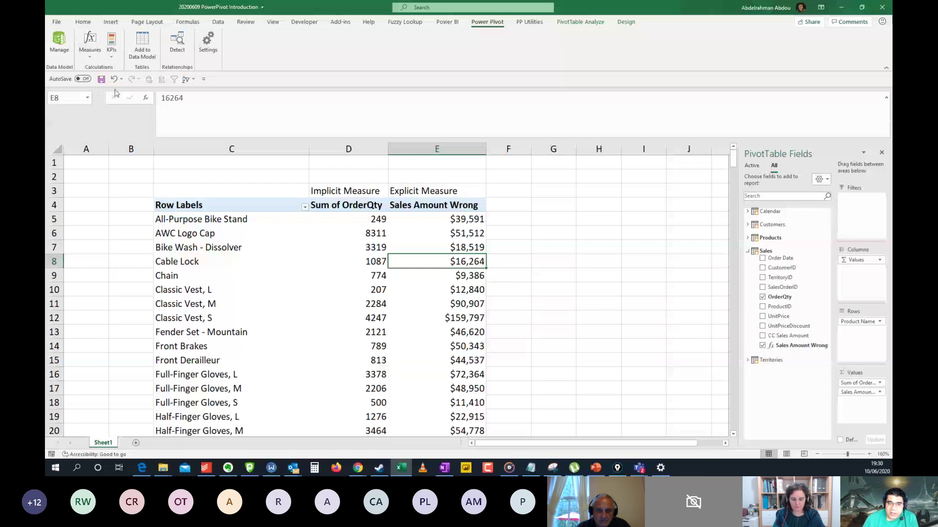
left_click(90, 41)
left_click(109, 82)
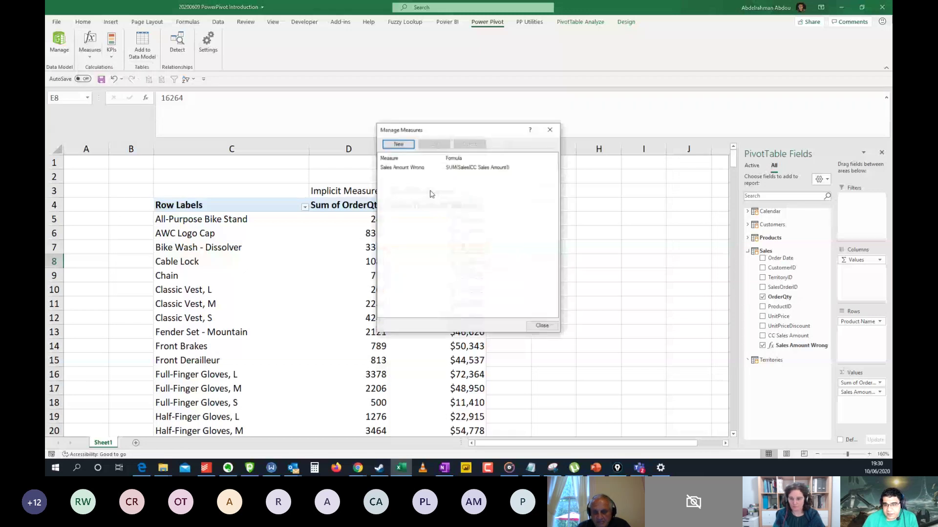
left_click(430, 167)
left_click(433, 144)
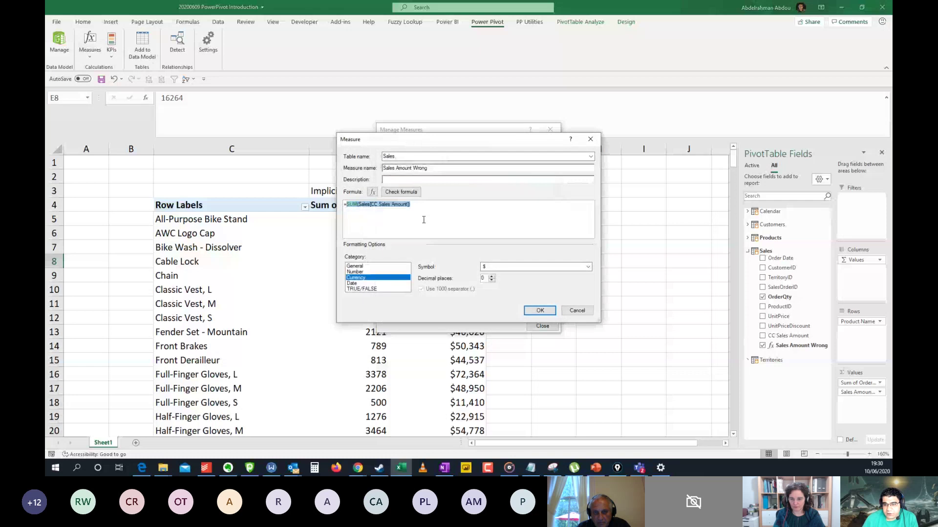
left_click(427, 229)
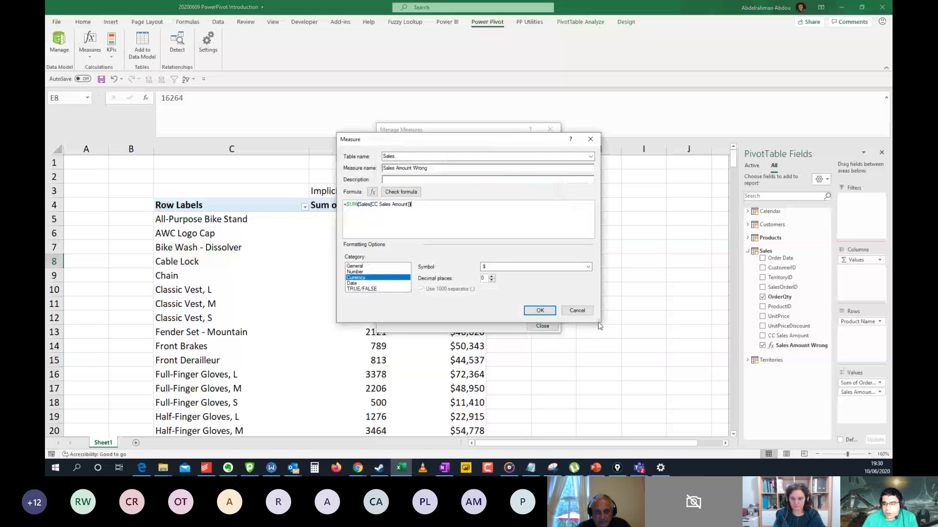
left_click_drag(602, 324, 626, 337)
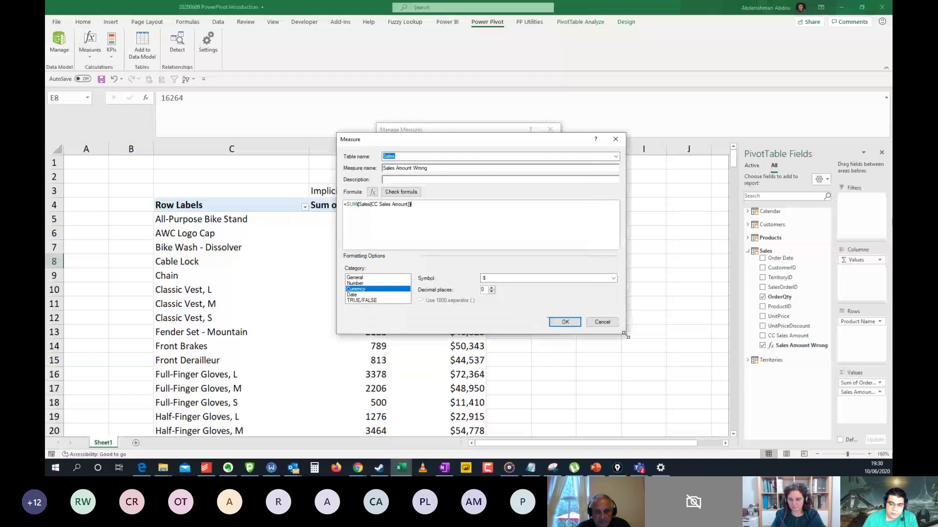
left_click(603, 324)
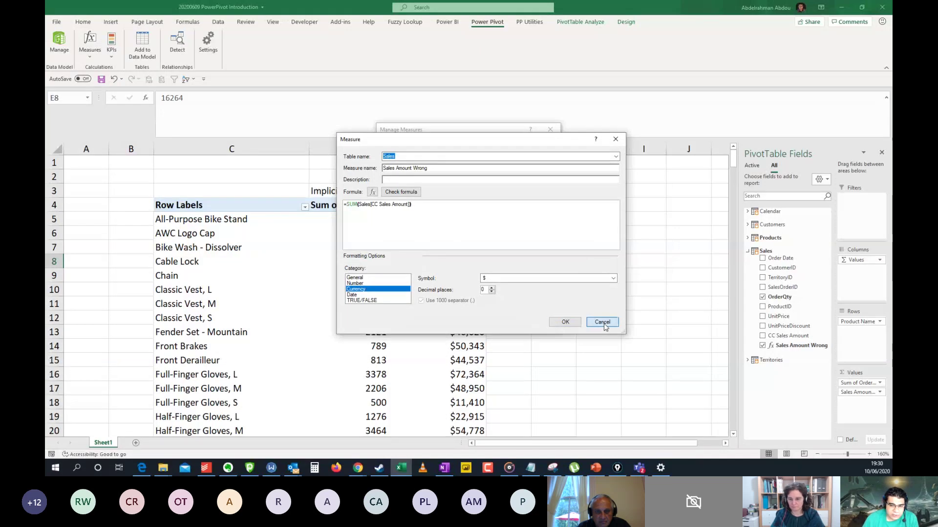
left_click(543, 327)
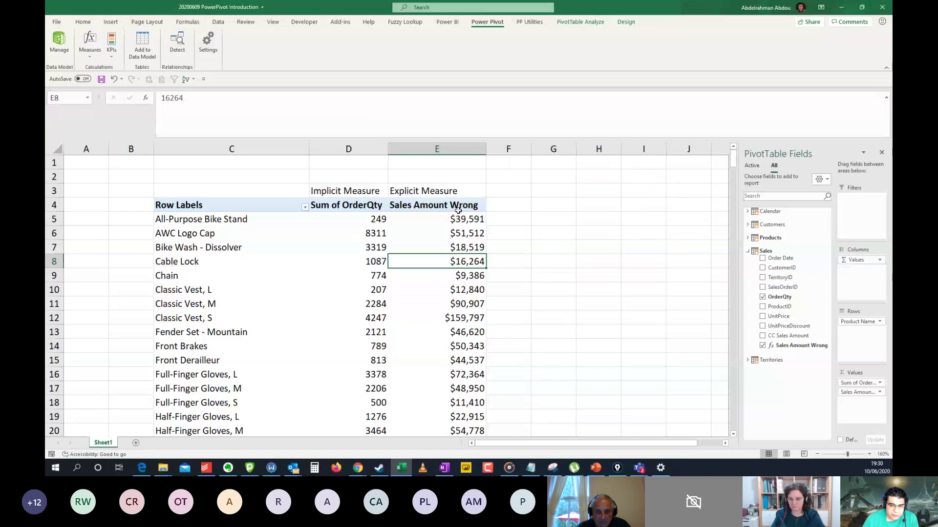
- Review the CC Sales Amount formula and the UnitPrice and OrderQty columns it uses in the data model's Sales table
left_click(462, 246)
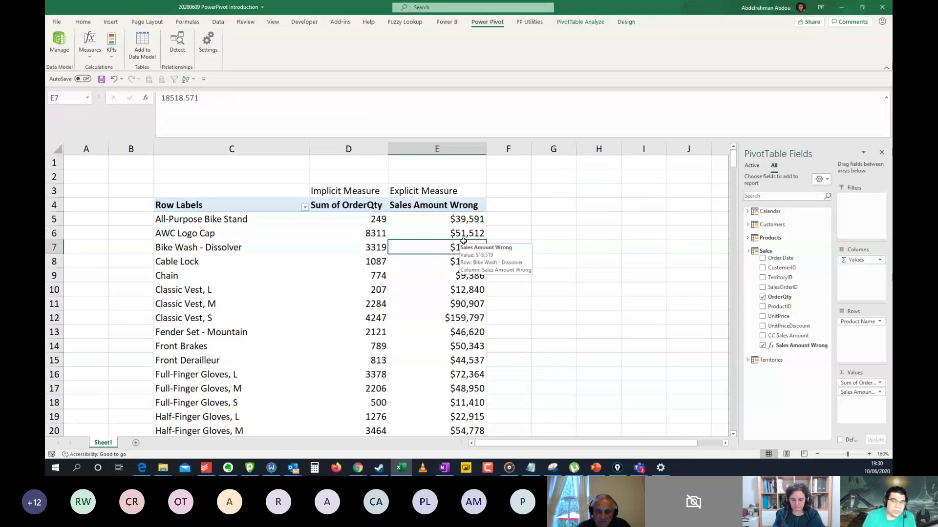
left_click(463, 206)
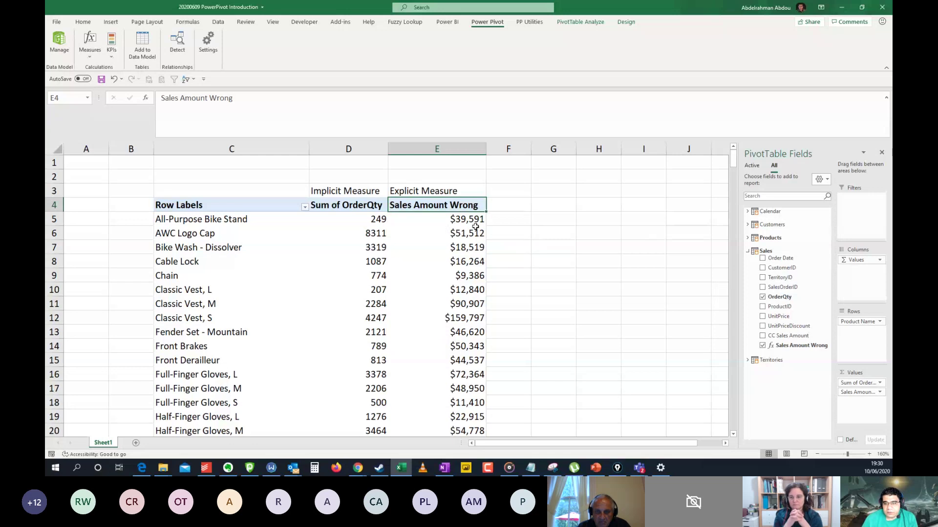
left_click(60, 45)
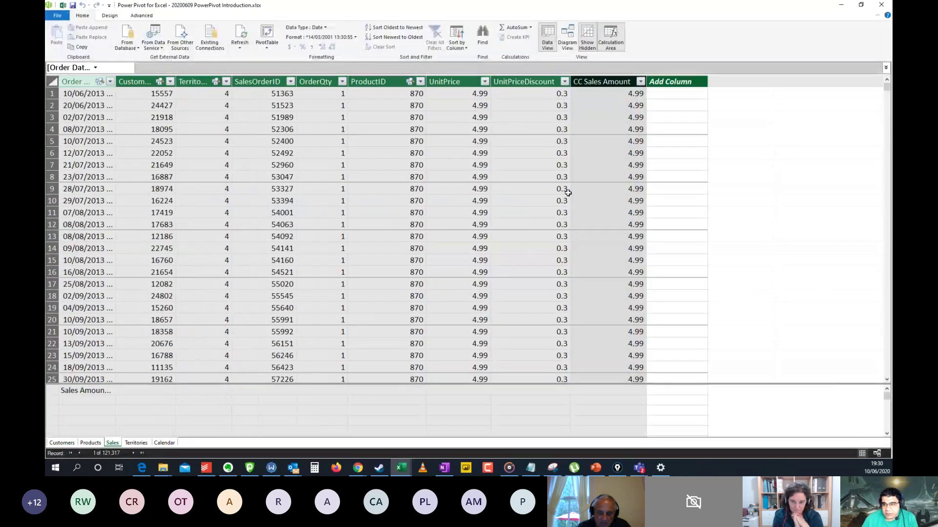
left_click(627, 123)
left_click(618, 82)
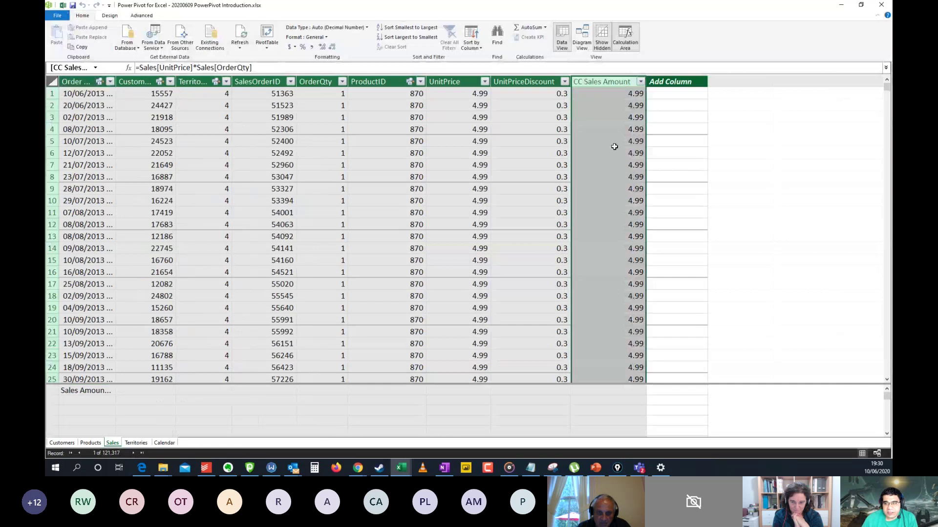
left_click(614, 130)
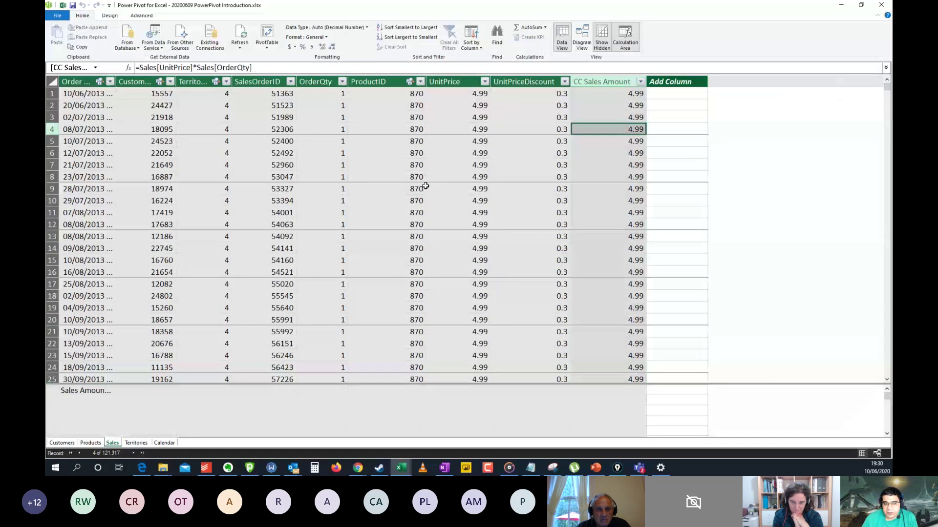
left_click(391, 117)
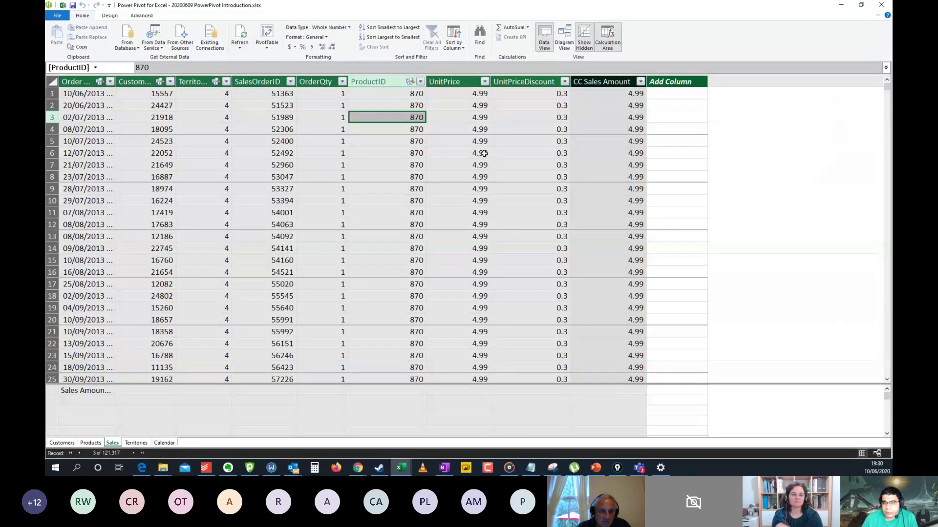
left_click(467, 118)
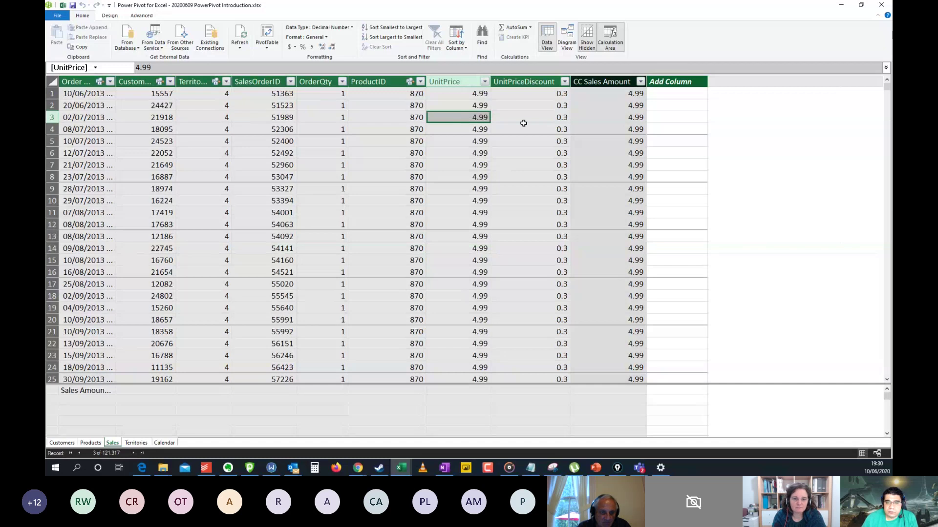
left_click(317, 119)
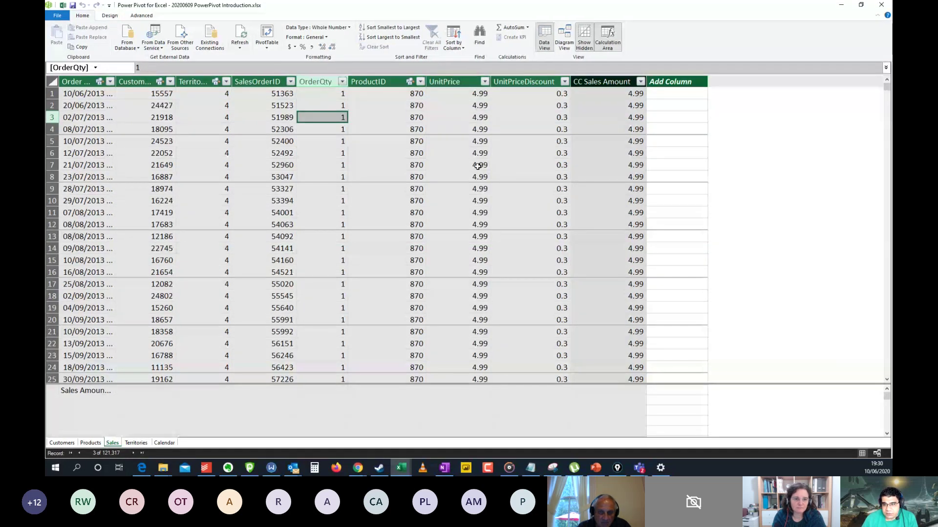
left_click(880, 5)
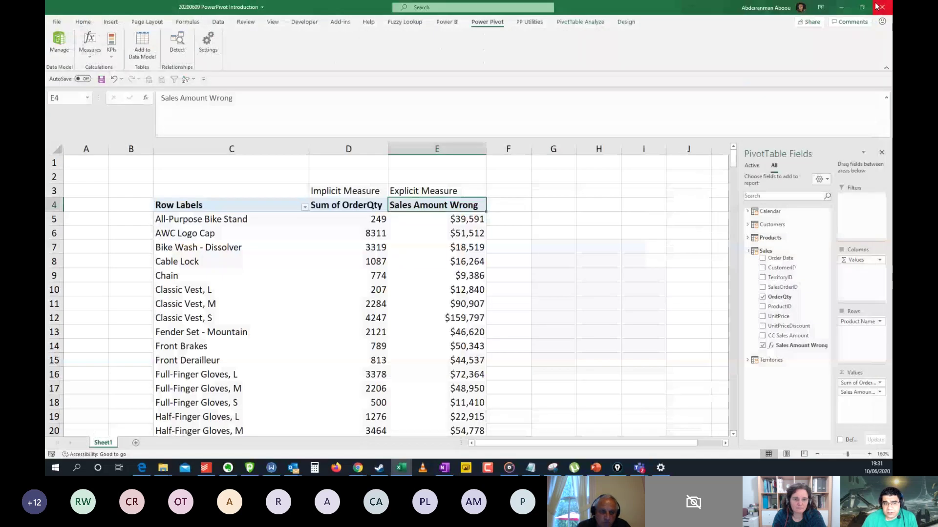
- Create a new measure in the Sales table and begin its formula with SUMX, using Sales as the table argument
left_click(454, 233)
left_click(90, 50)
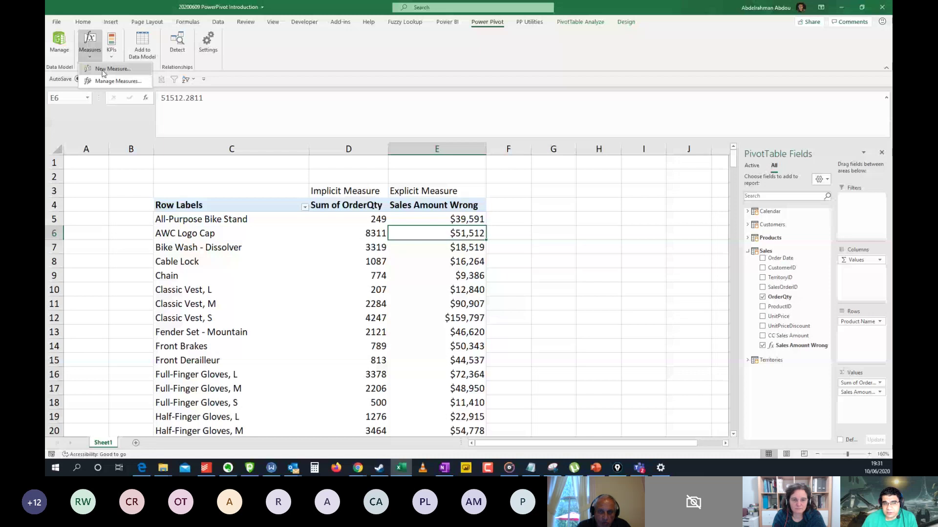
left_click(103, 71)
left_click(408, 222)
type("=SU")
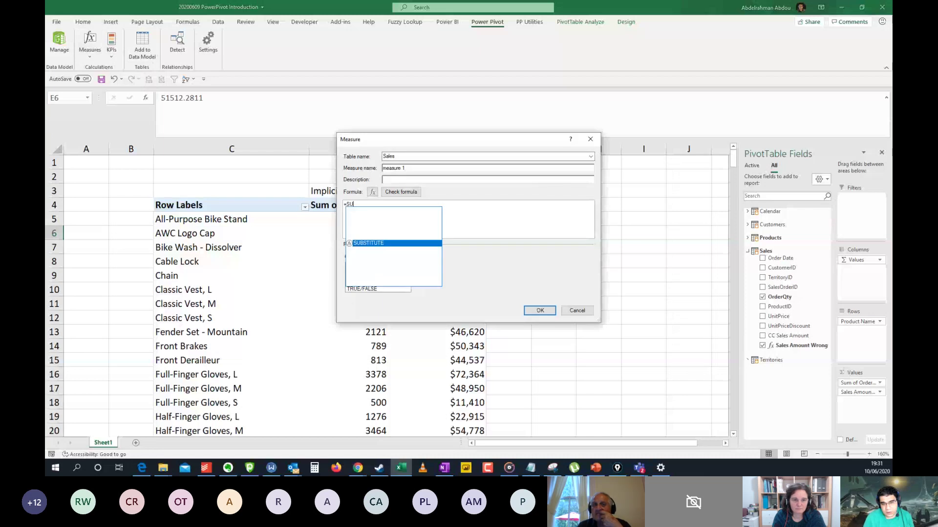
type("MX(")
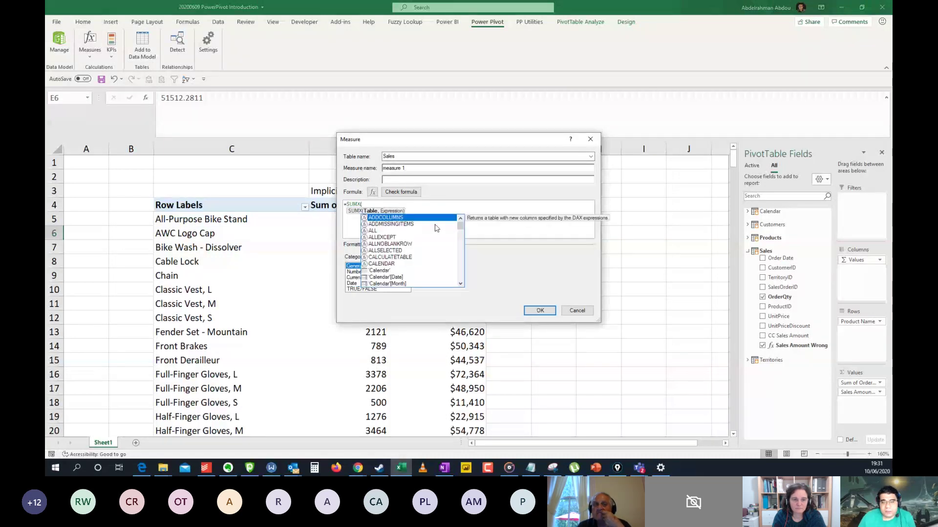
type("SALES")
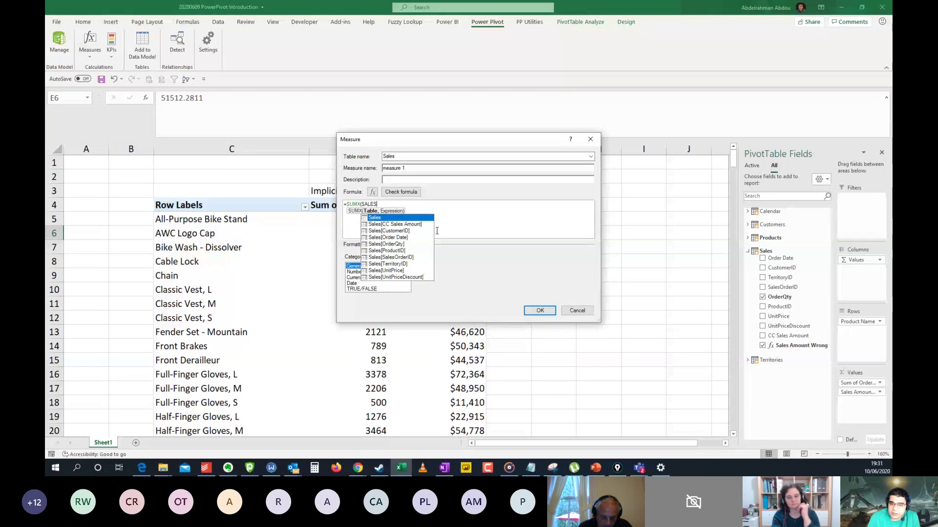
key("Tab")
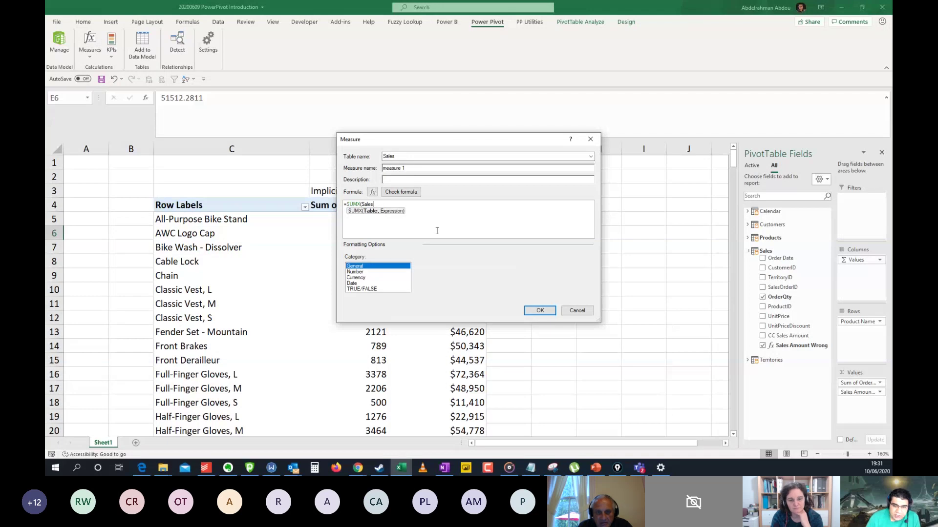
type(",")
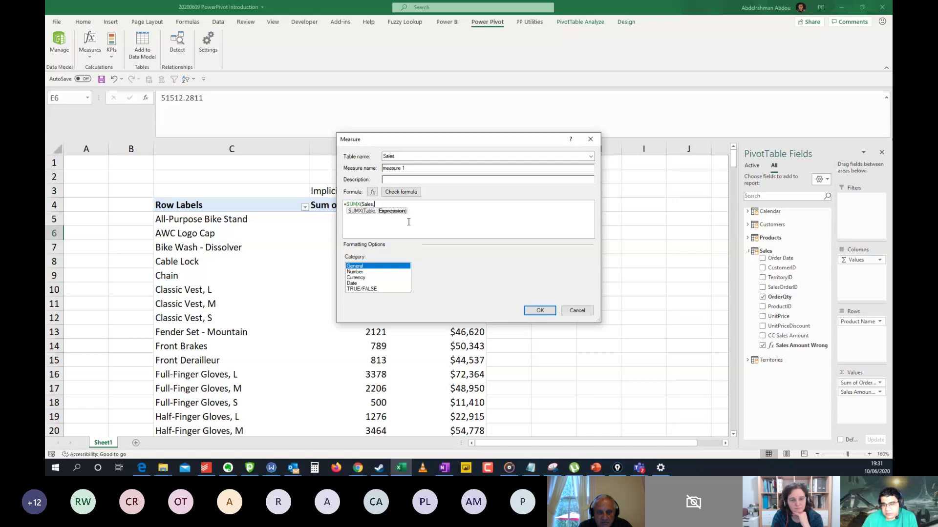
- Complete the SUMX expression with Sales[OrderQty]*Sales[UnitPrice], close the parenthesis, and check the formula
type("SALE")
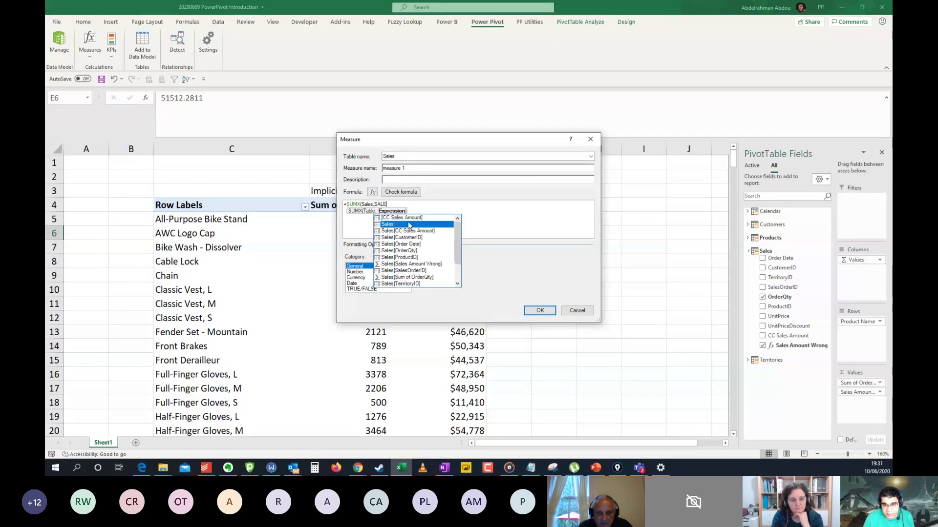
type("S[ORDE")
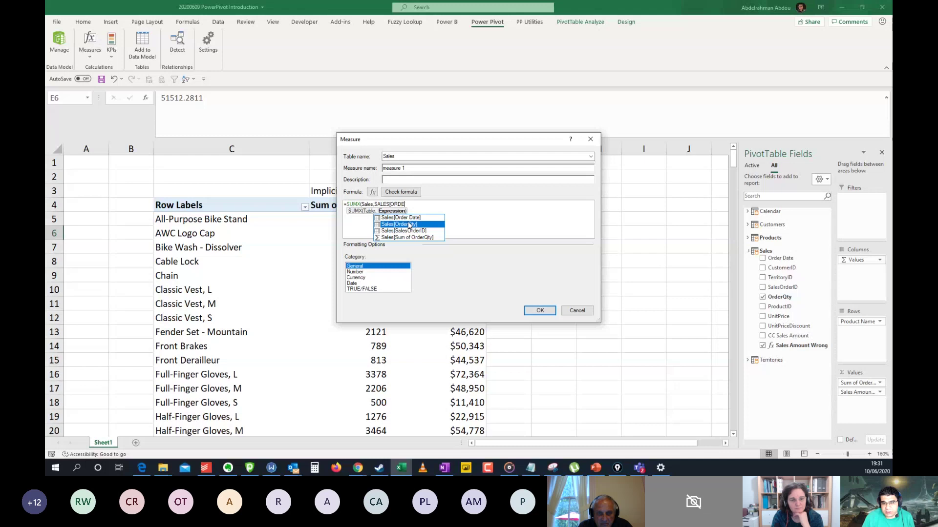
double_click(409, 224)
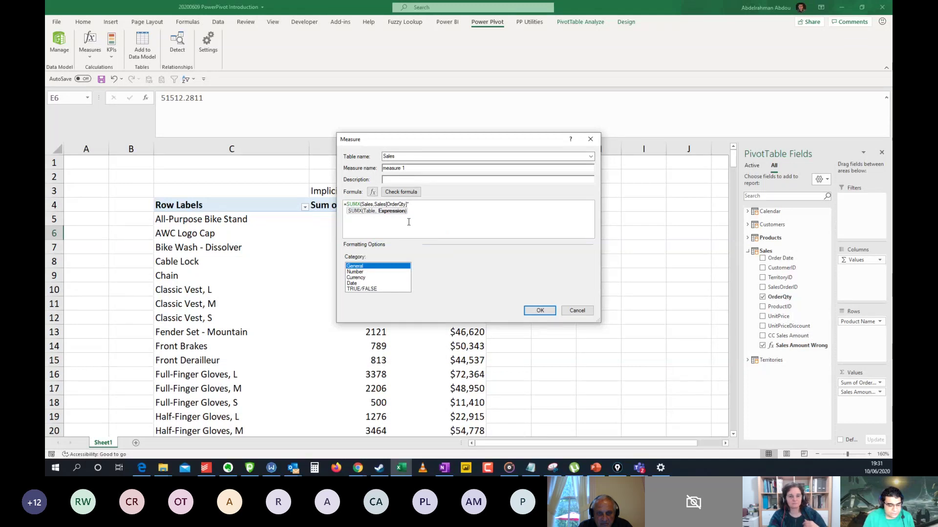
type("*SALES")
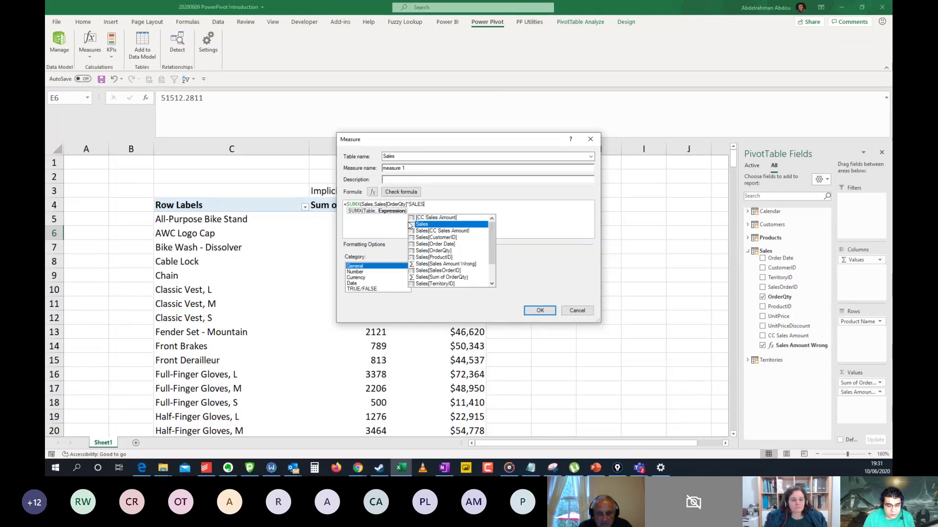
type("[UNI")
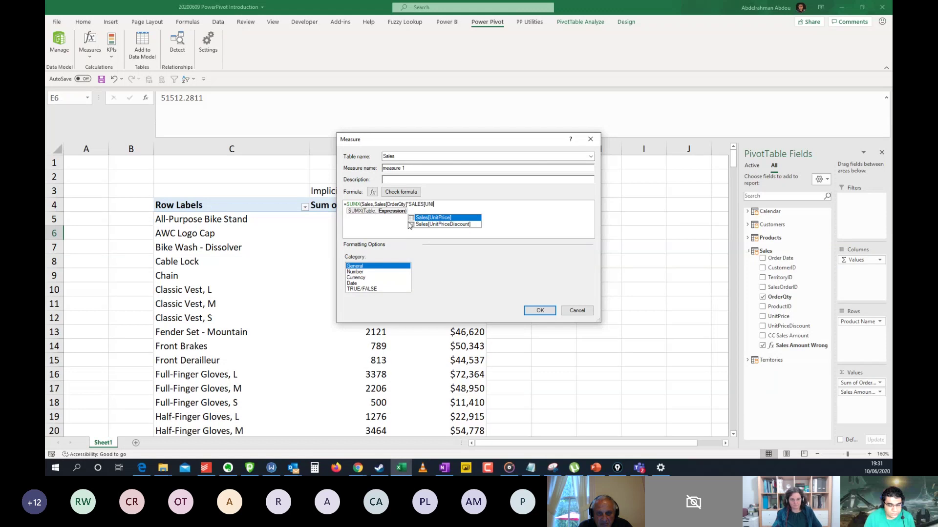
type("T")
key("Tab")
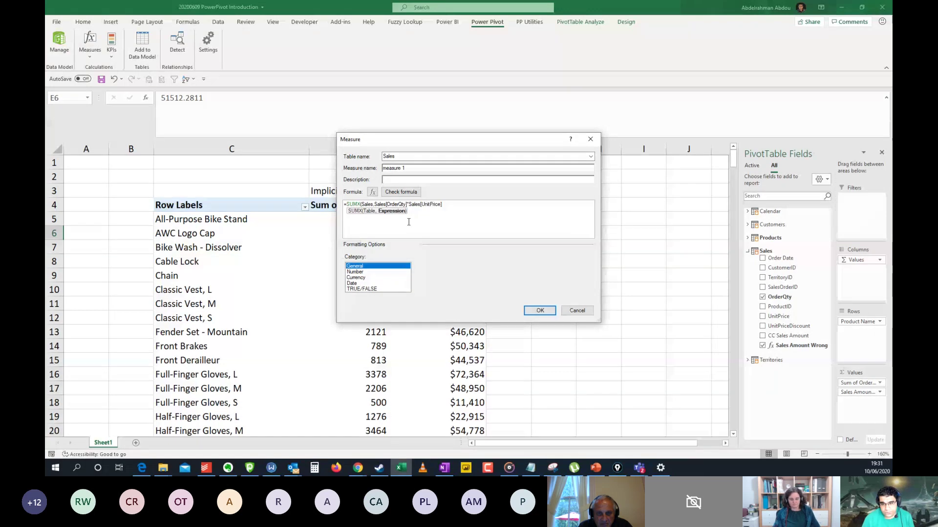
type(")")
left_click(414, 192)
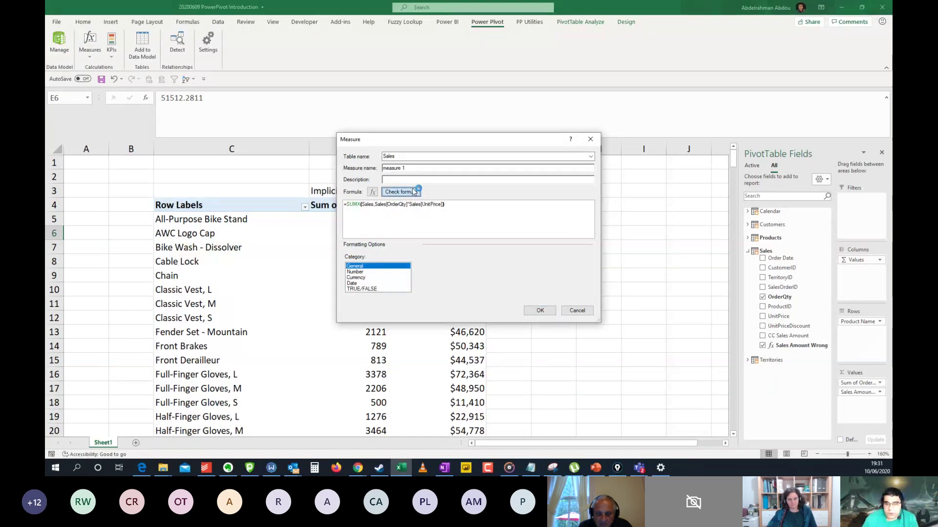
- Enlarge the formula text and examine the SUMX table argument and the OrderQty and UnitPrice columns in its expression
scroll(430, 209, "up", 2)
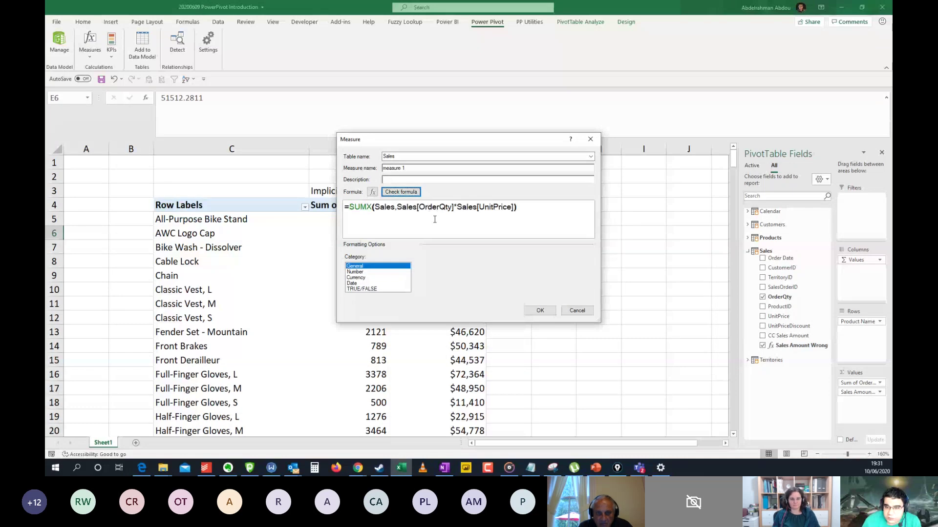
left_click(440, 210)
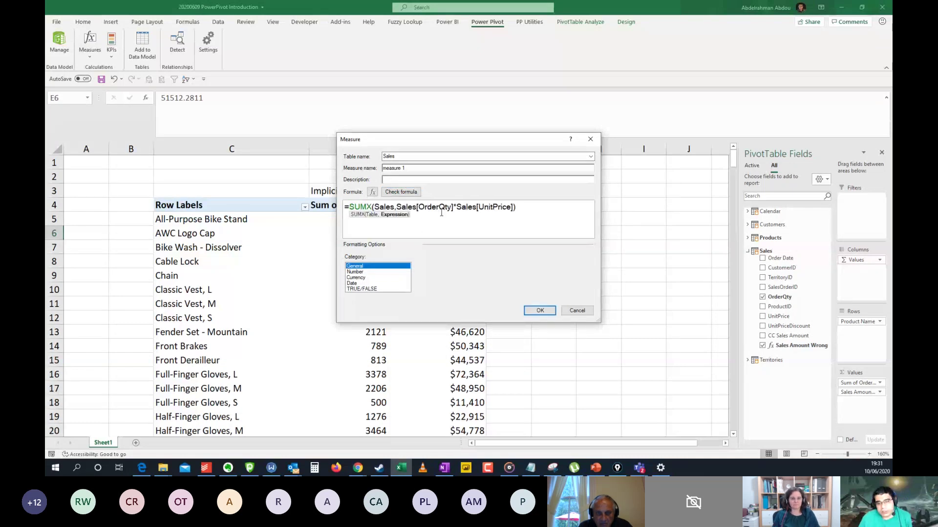
scroll(441, 212, "up", 1)
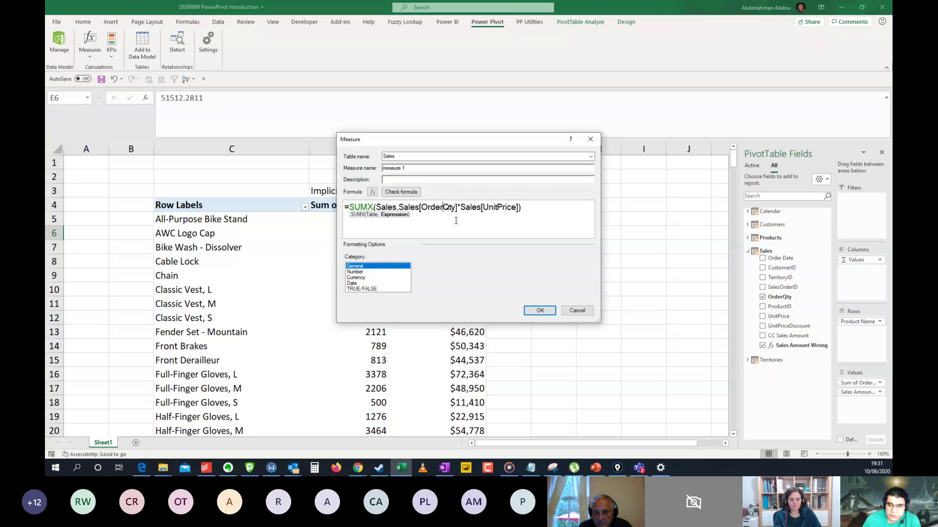
left_click(538, 217)
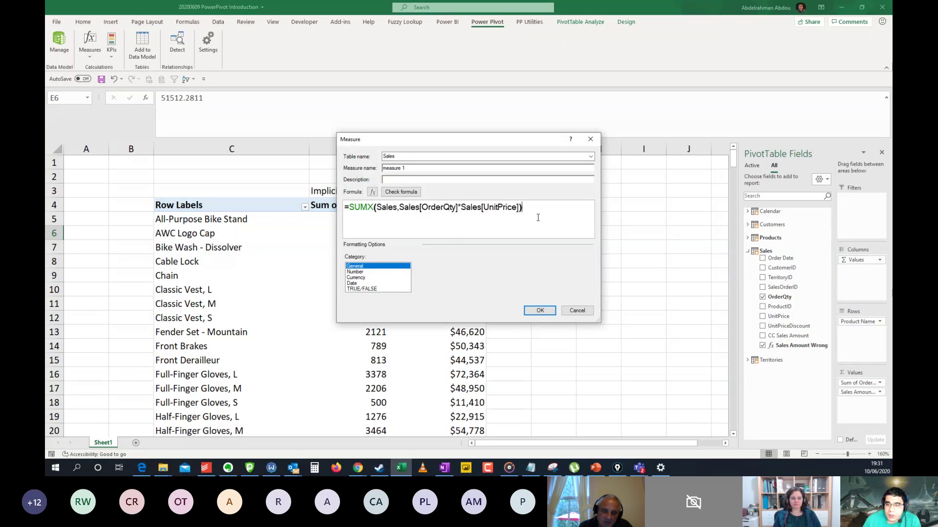
left_click(434, 209)
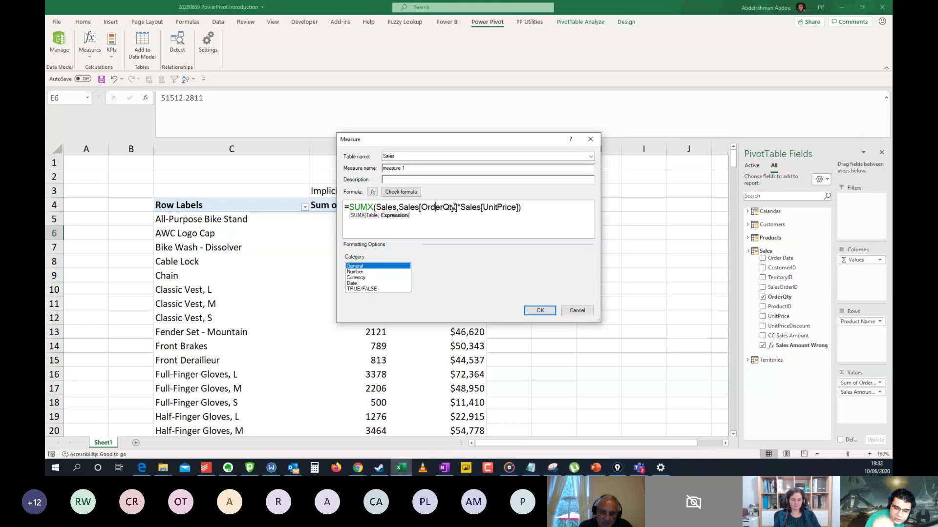
left_click(496, 208)
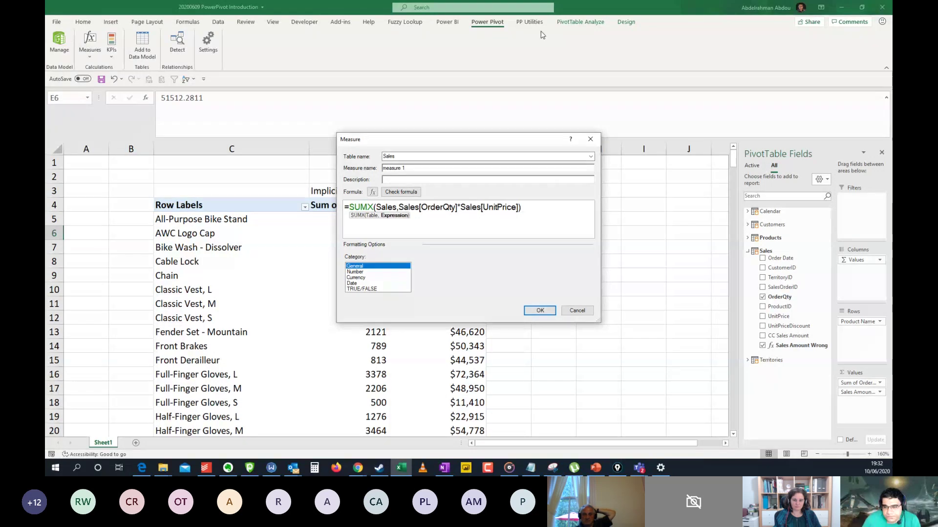
- Format the new SUMX measure as Currency with the $ symbol and 0 decimal places, and add it to the PivotTable
left_click(380, 277)
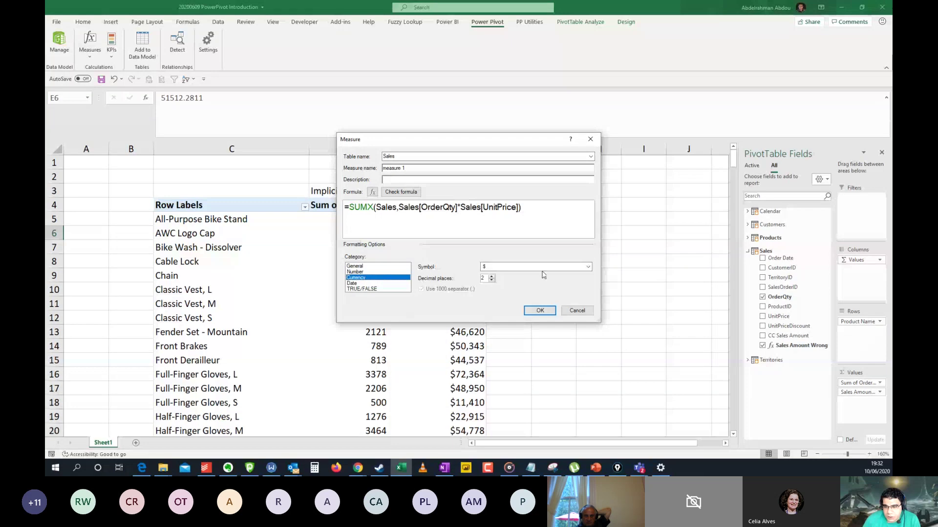
left_click(491, 281)
left_click(492, 281)
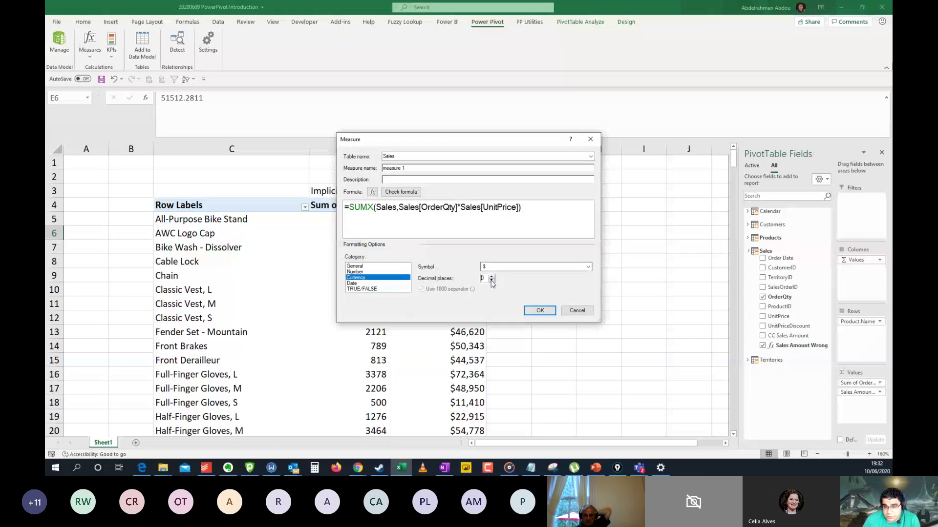
left_click(545, 311)
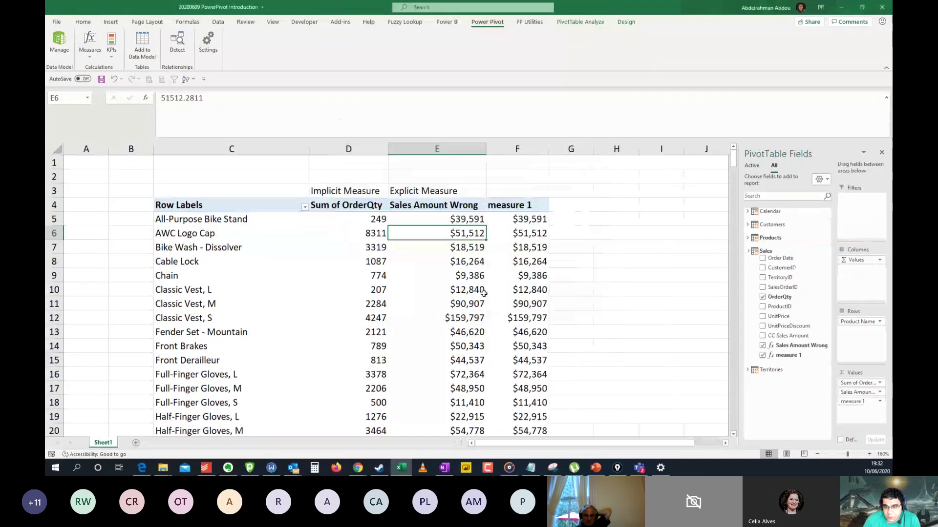
left_click(531, 234)
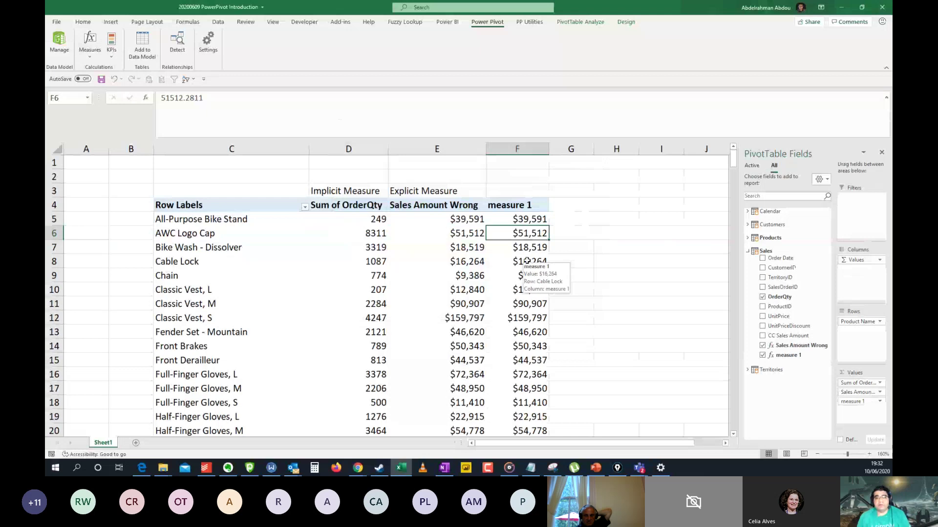
- Rename the measure "measure 1" to Sales Amount and refresh the PivotTable with the changed data model
left_click(90, 48)
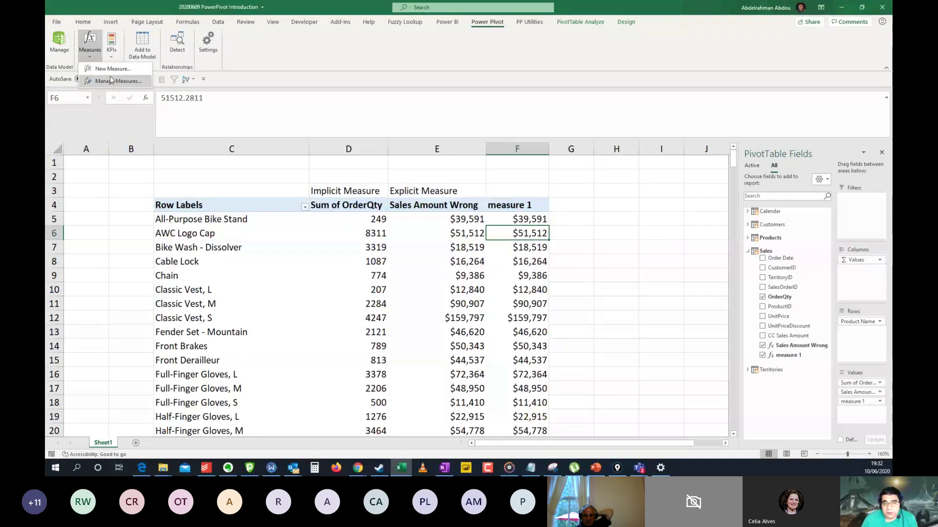
left_click(112, 82)
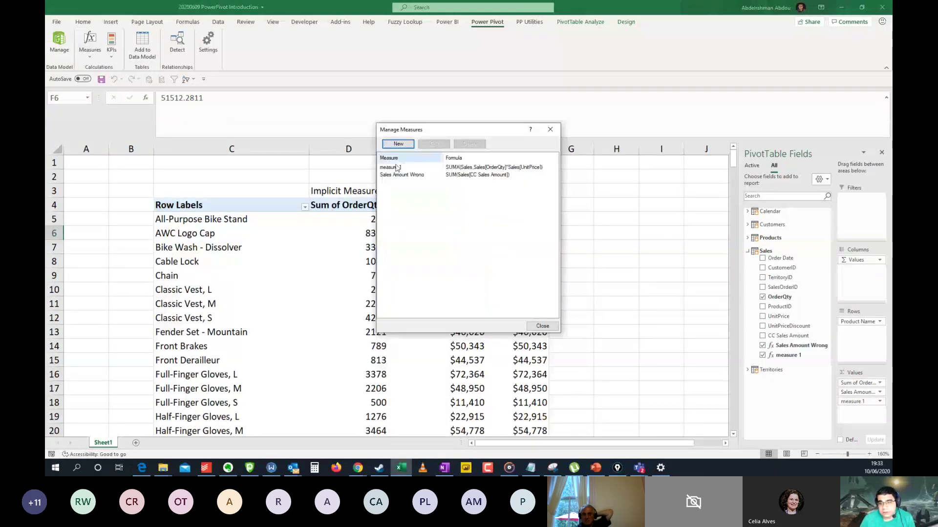
double_click(396, 167)
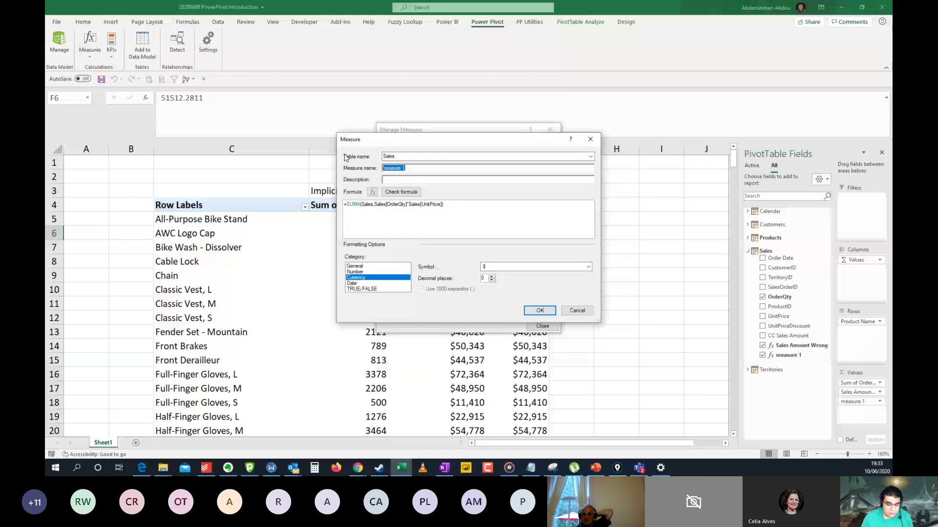
type("sA")
key("BackSpace")
key("BackSpace")
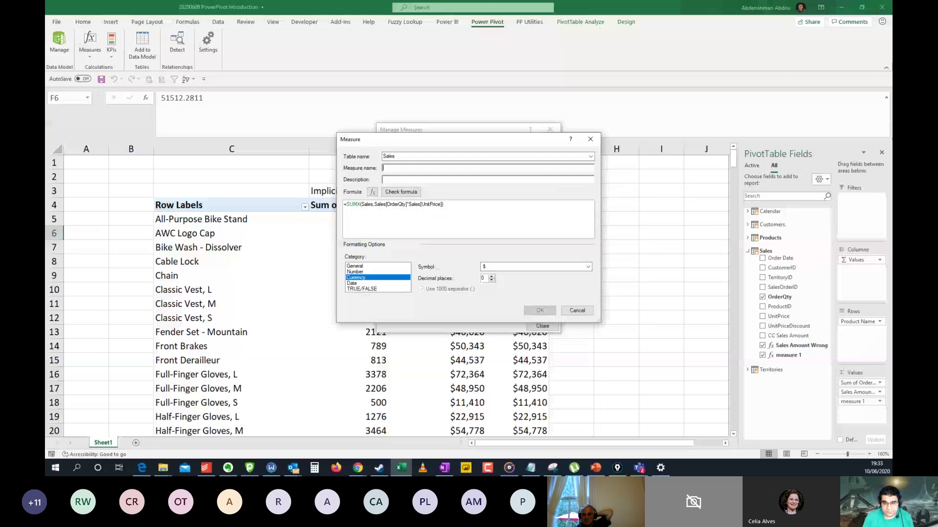
type("Sales Amount")
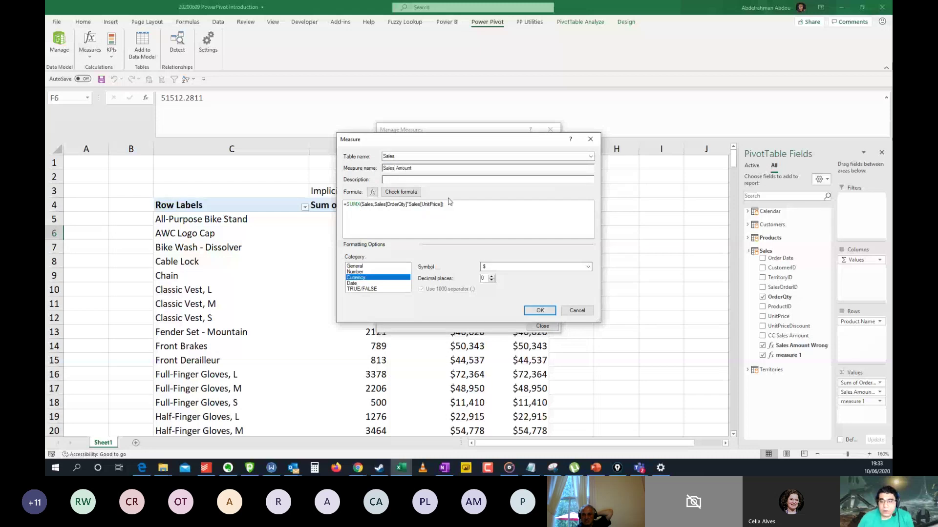
left_click(540, 311)
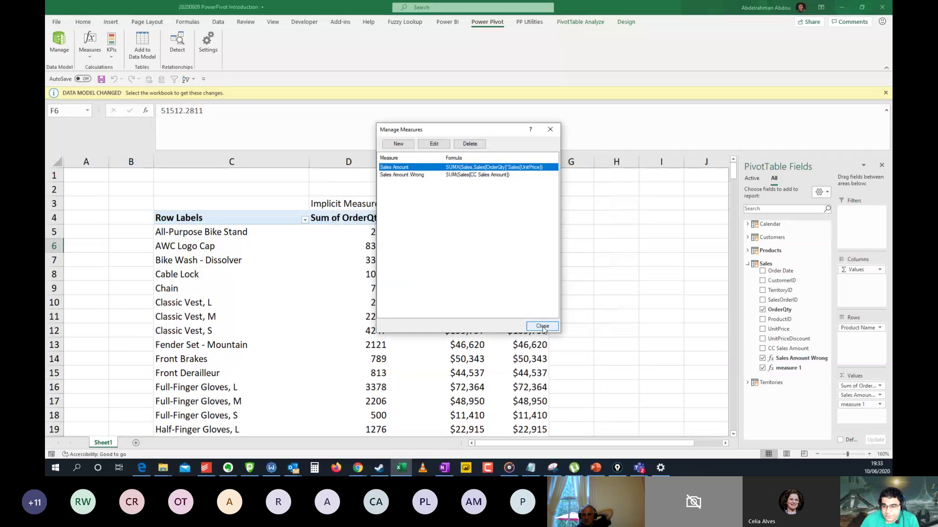
left_click(542, 326)
left_click(528, 262)
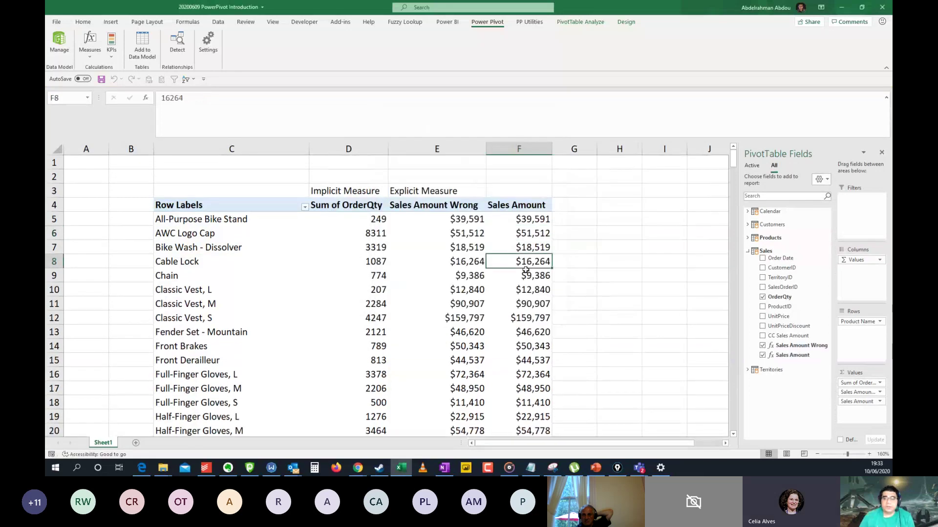
- Compare the Sales Amount values with the Sales Amount Wrong values across the product rows of the PivotTable
left_click(508, 284)
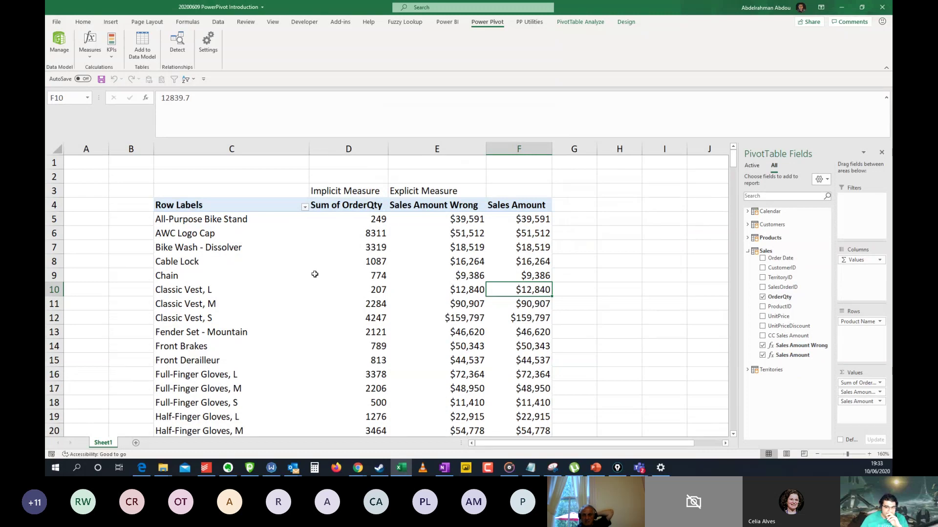
key("Up")
key("Up")
key("Up")
key("Up")
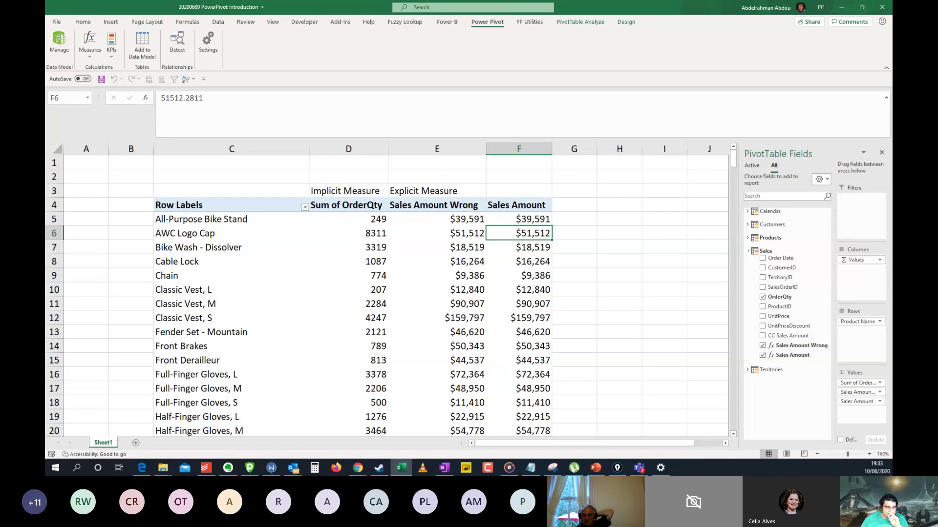
key("alt+Tab")
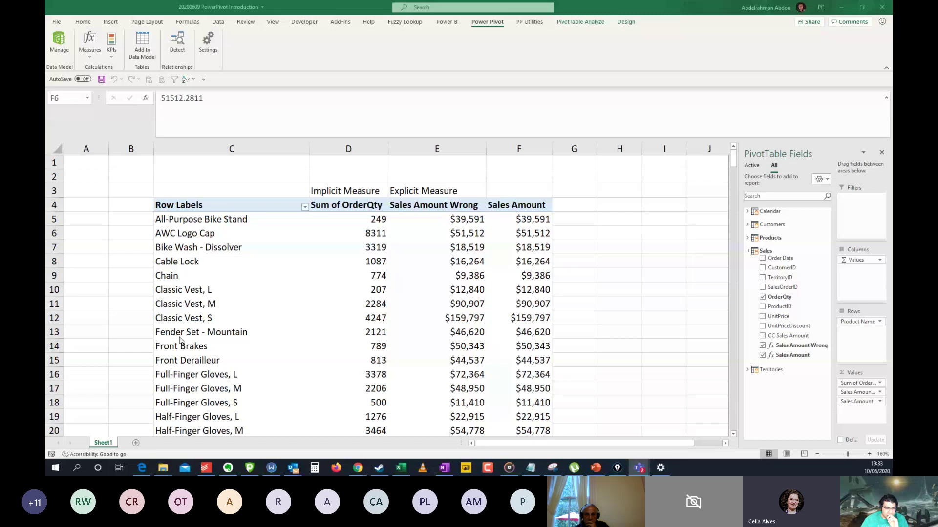
left_click(469, 305)
left_click(506, 306)
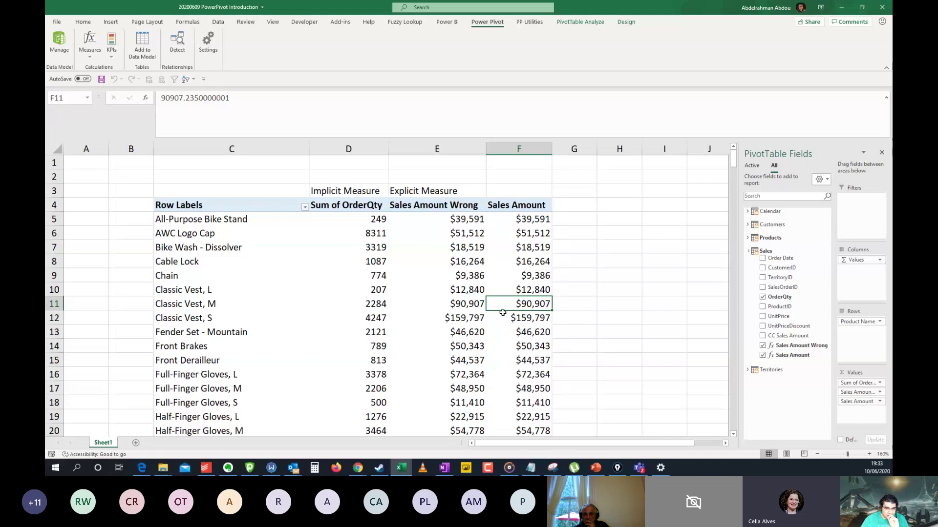
left_click(509, 290)
left_click(512, 258)
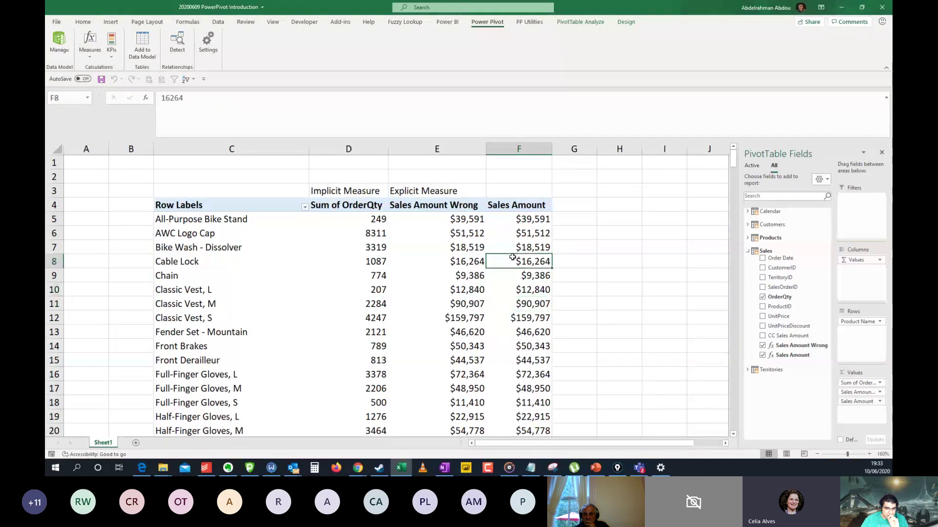
left_click(511, 228)
left_click(509, 218)
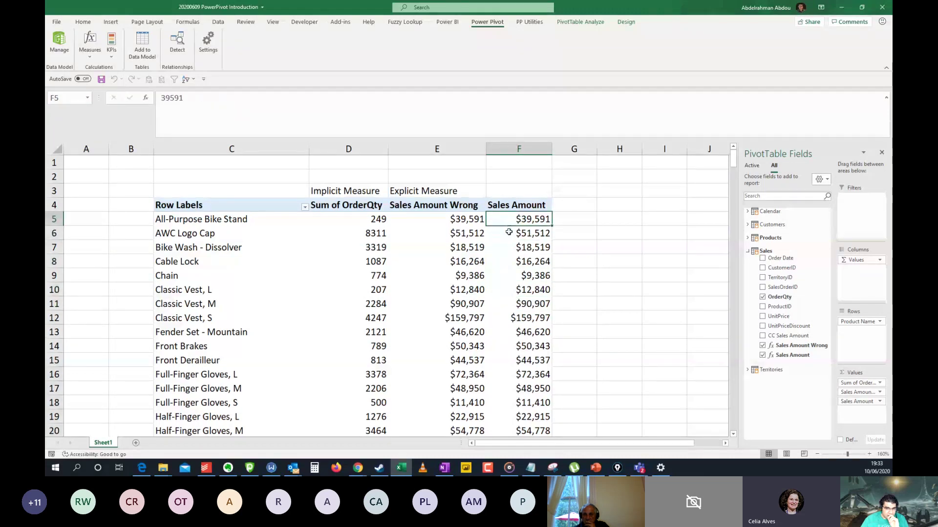
left_click(509, 231)
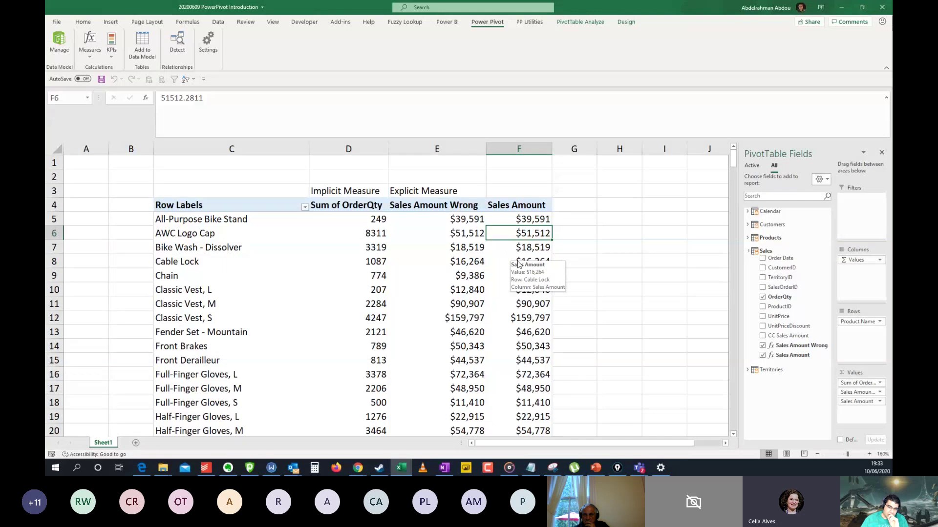
key("Down")
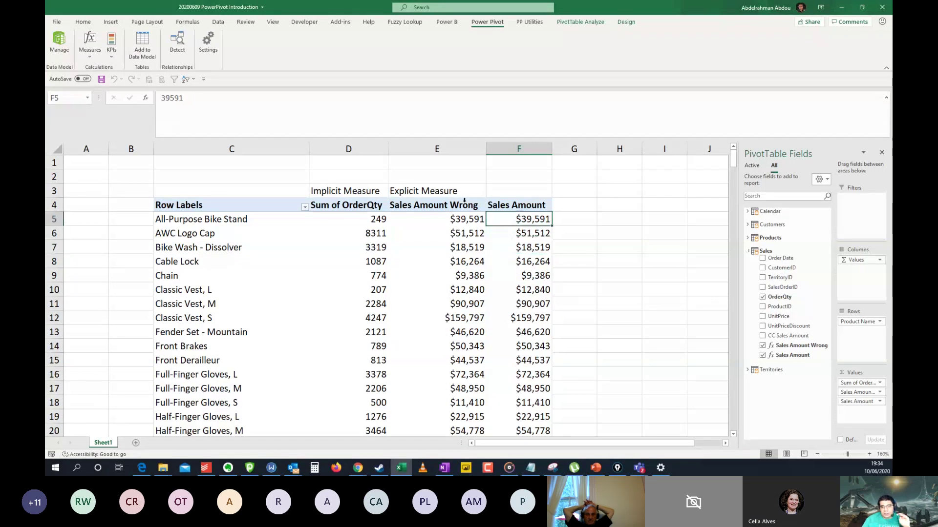
- Copy the "Explicit Measure" label from E3 into F3 above the Sales Amount column
left_click(441, 188)
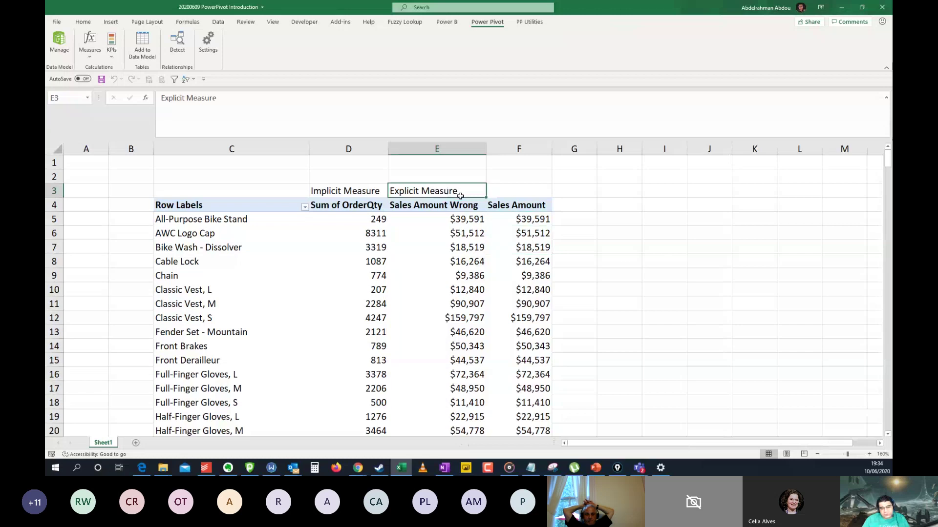
key("ctrl+c")
left_click(521, 193)
key("ctrl+v")
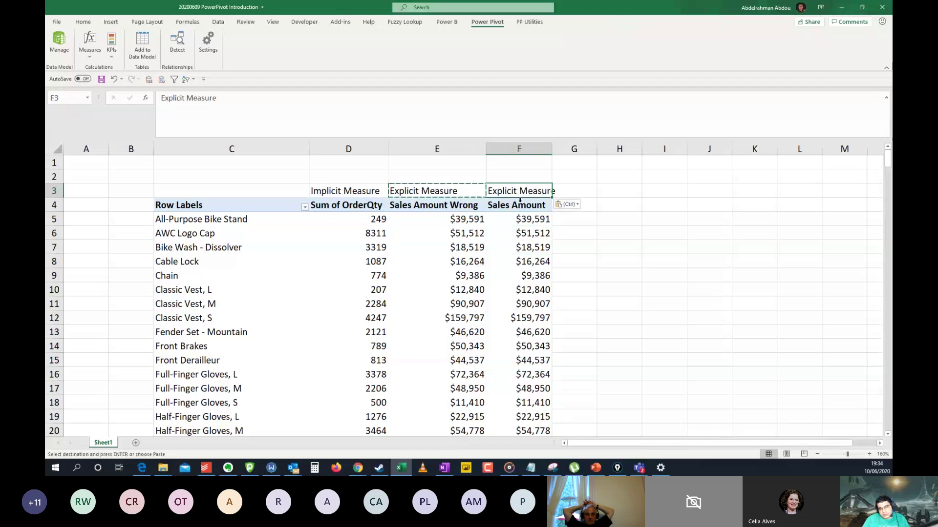
key("Escape")
left_click(520, 217)
left_click(523, 195)
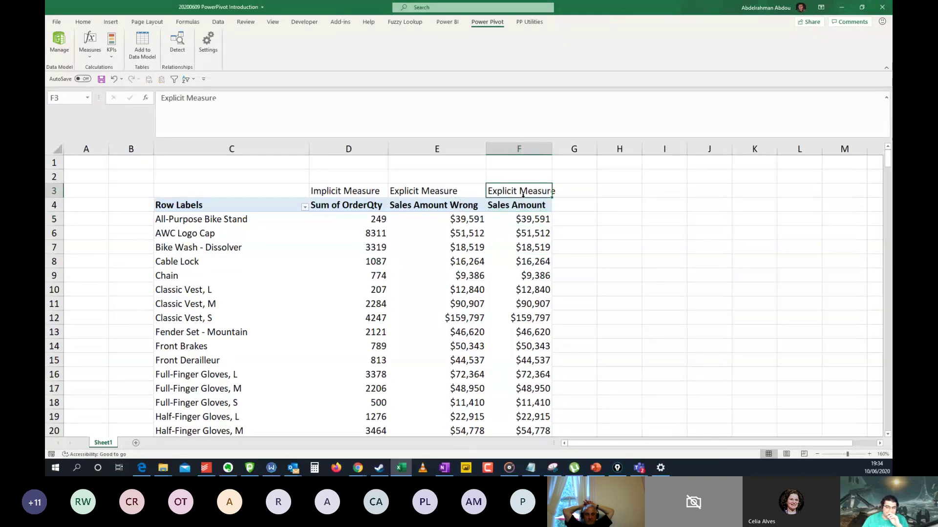
left_click(524, 219)
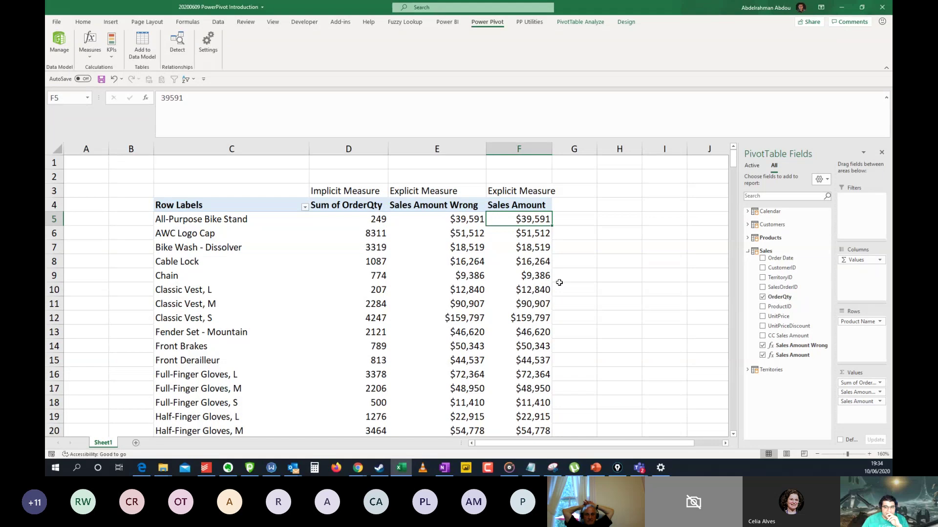
mouse_move(475, 289)
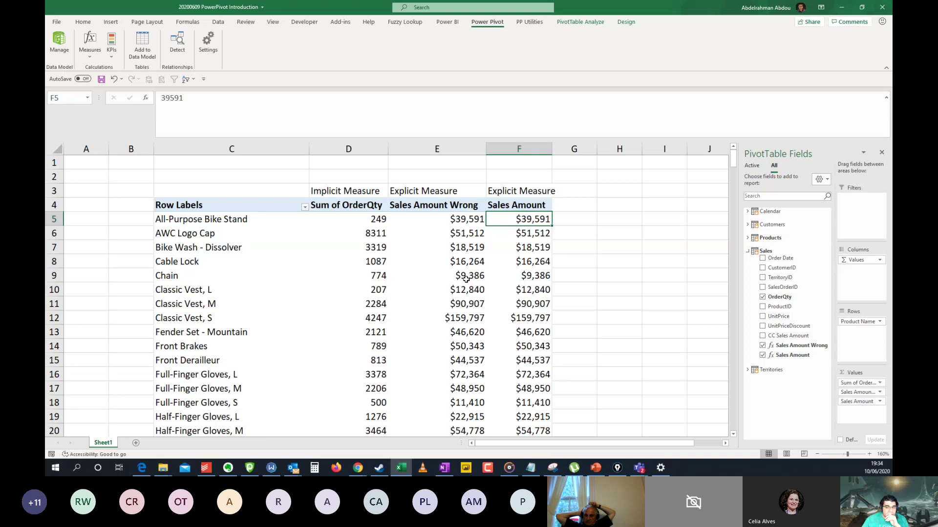
- Delete the Sales Amount Wrong measure from the data model and refresh the PivotTable
left_click(442, 247)
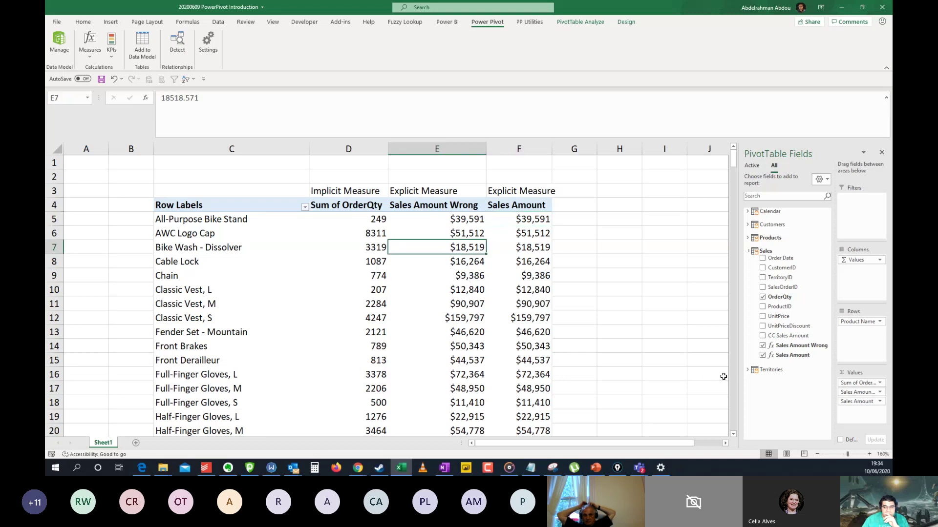
left_click(436, 222)
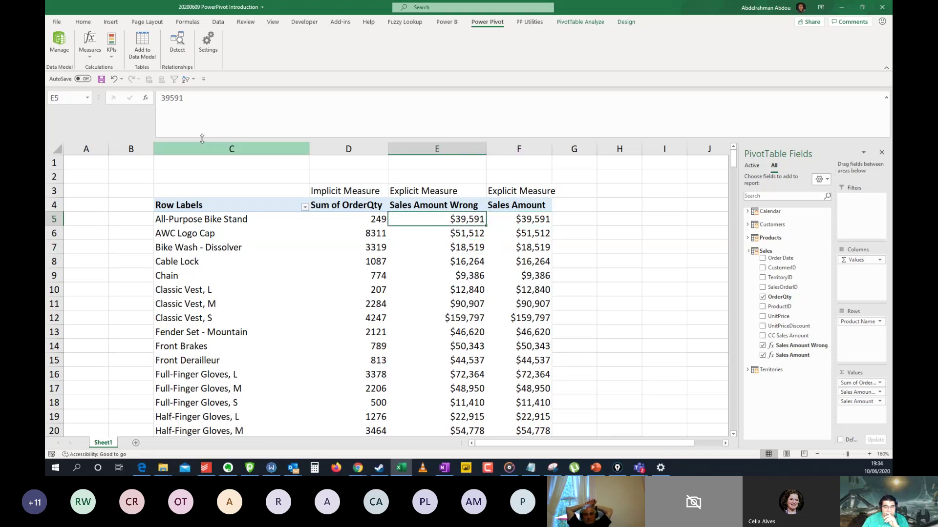
left_click(90, 45)
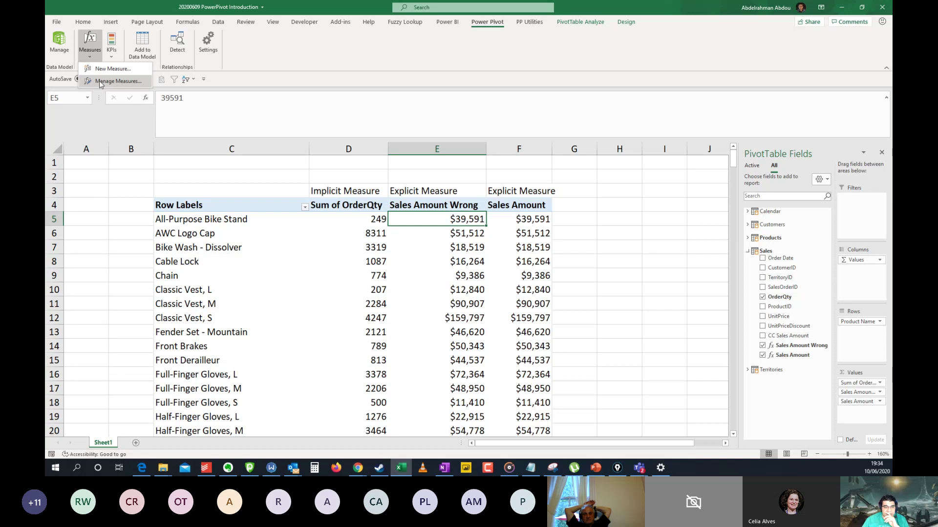
left_click(100, 83)
left_click(401, 175)
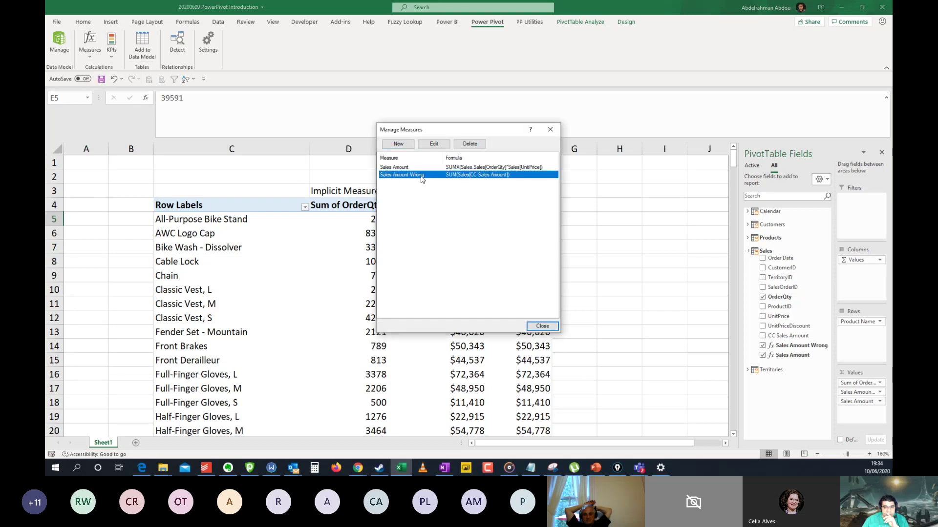
left_click(469, 144)
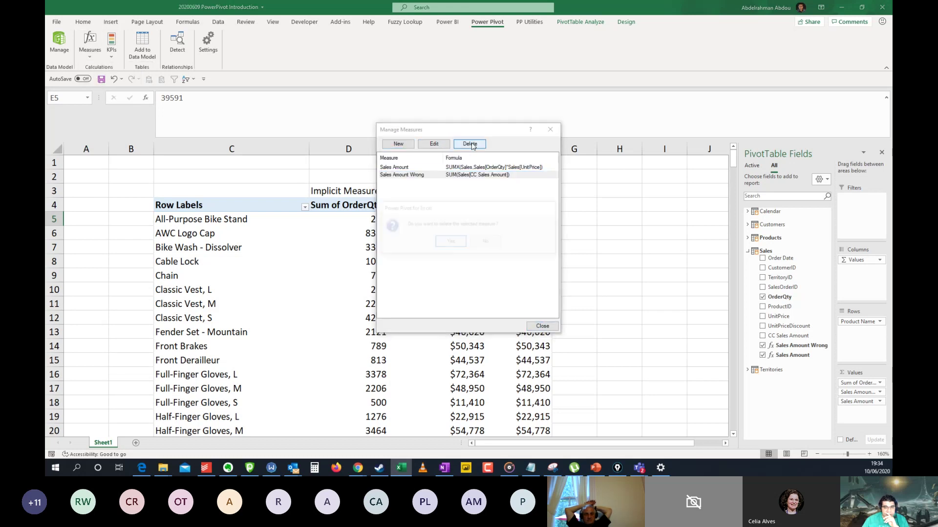
left_click(452, 242)
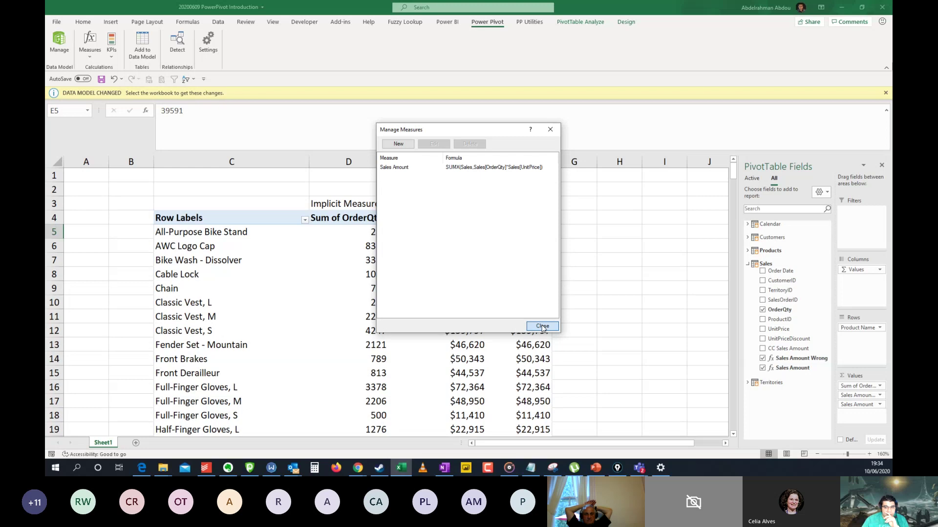
left_click(543, 326)
left_click(409, 246)
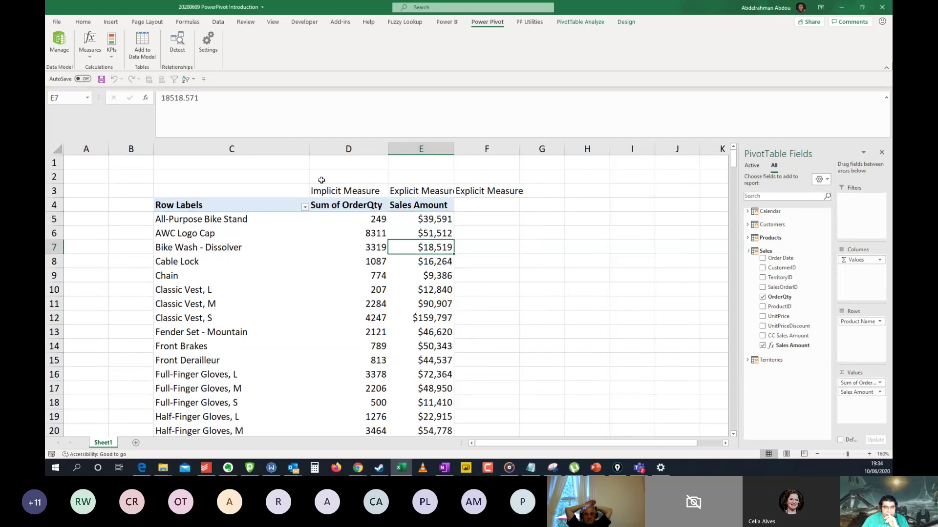
- Delete the CC Sales Amount calculated column from the Sales table in the data model, and return to the PivotTable worksheet
left_click(64, 52)
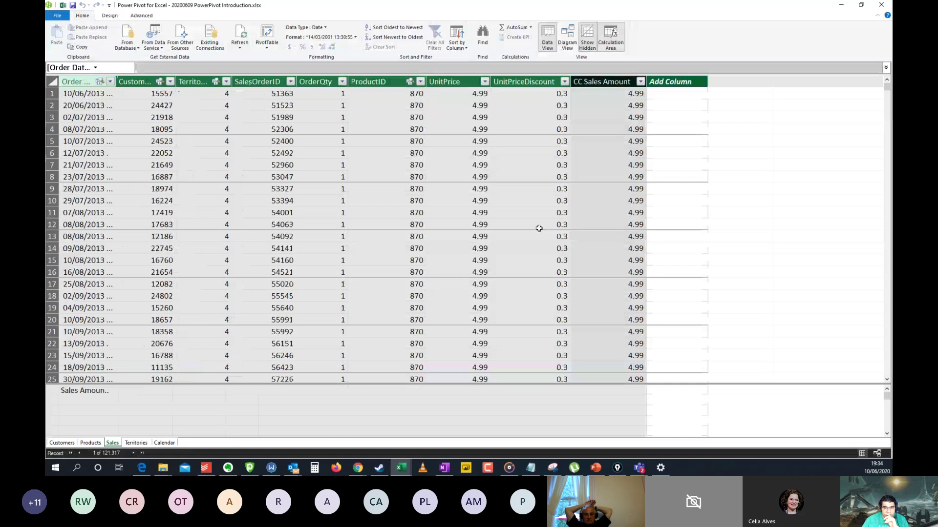
left_click(601, 82)
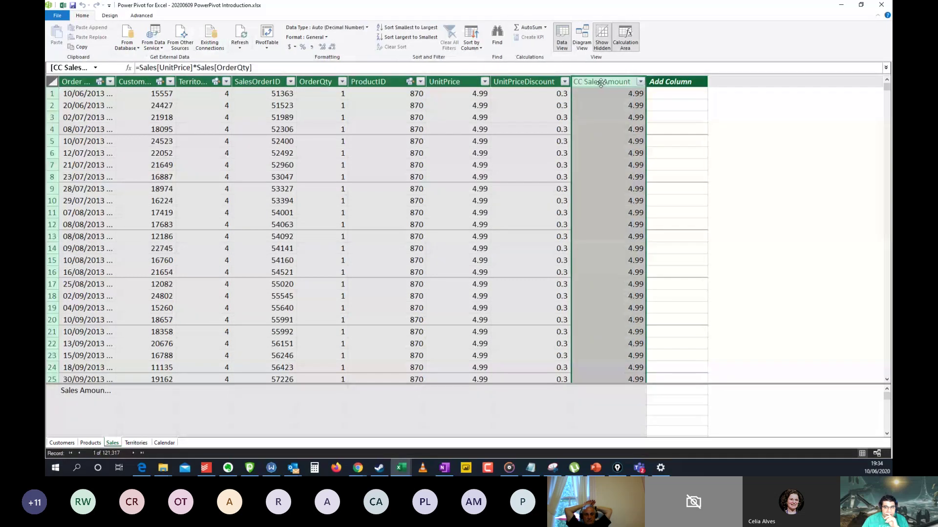
right_click(602, 83)
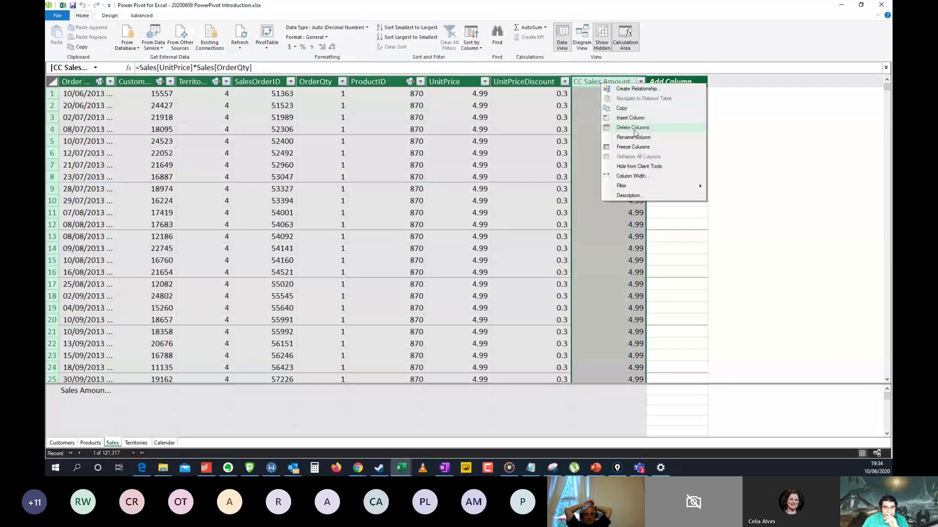
left_click(632, 128)
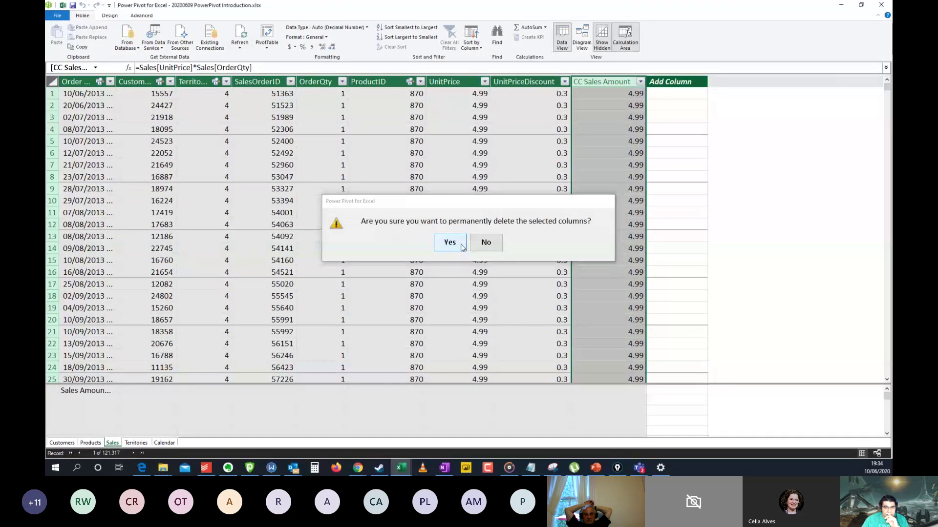
left_click(450, 243)
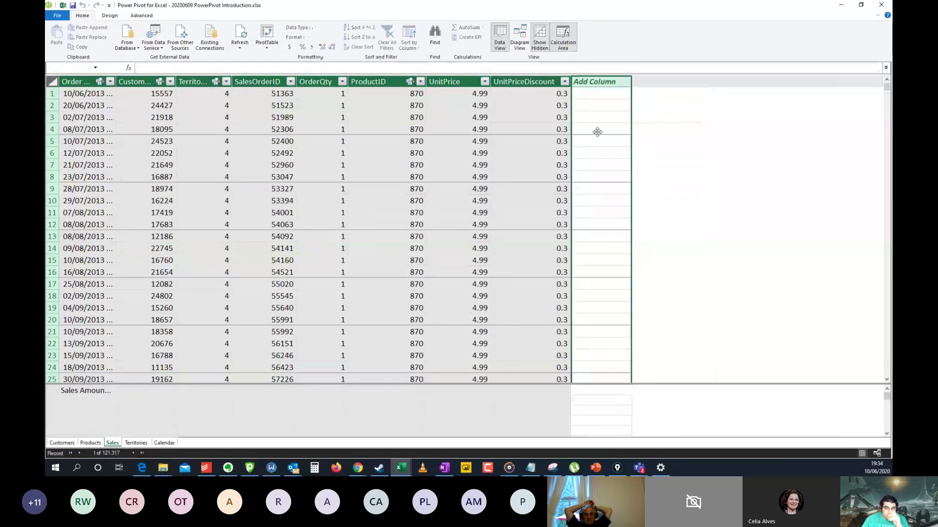
left_click_drag(439, 4, 580, 30)
left_click(274, 147)
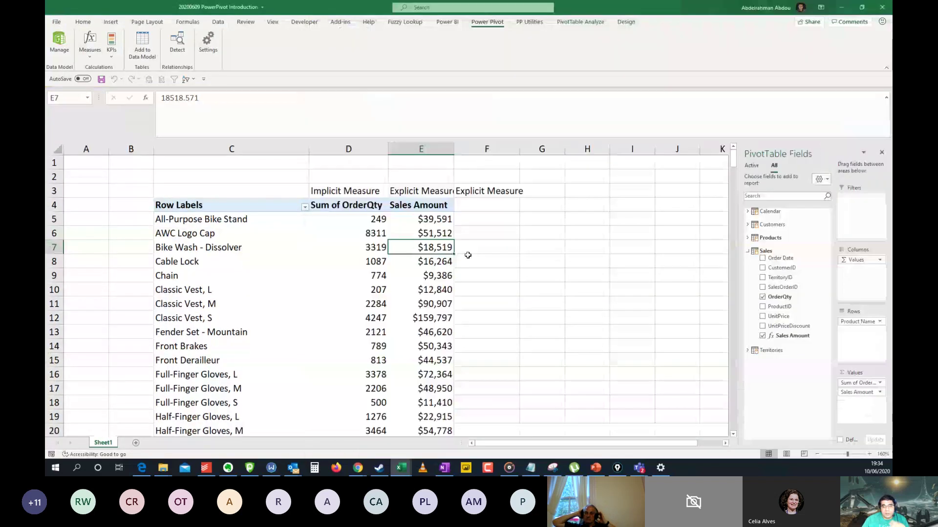
- Take Sales Amount out of the PivotTable values and add it back from the Sales table's fields
left_click(412, 262)
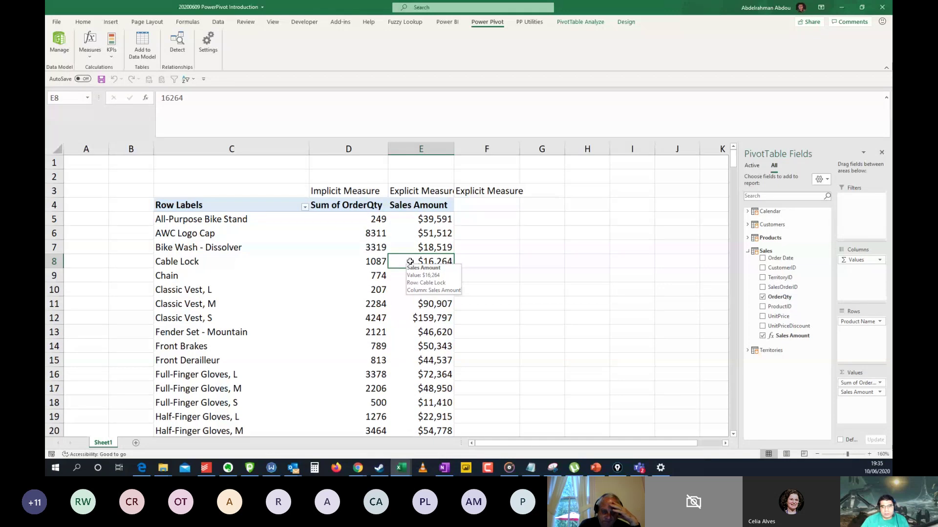
left_click_drag(857, 392, 525, 307)
left_click(356, 288)
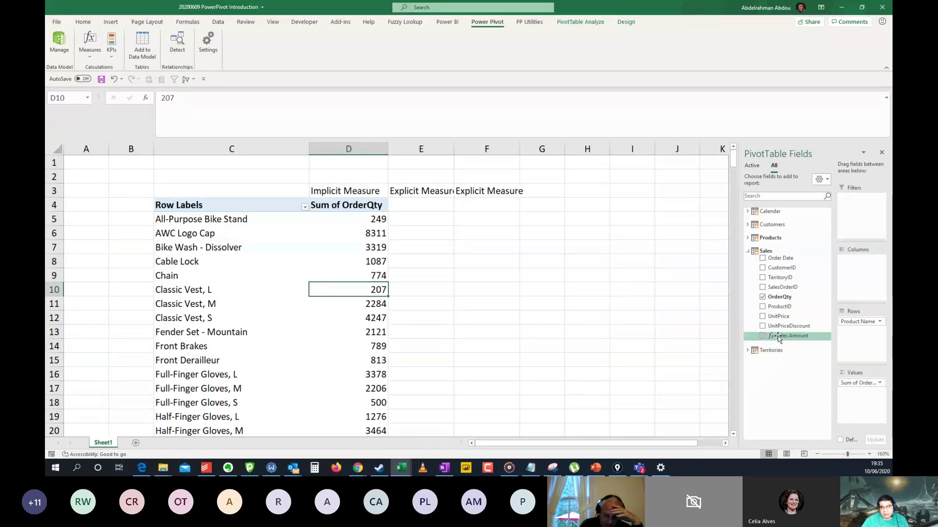
left_click_drag(778, 337, 861, 405)
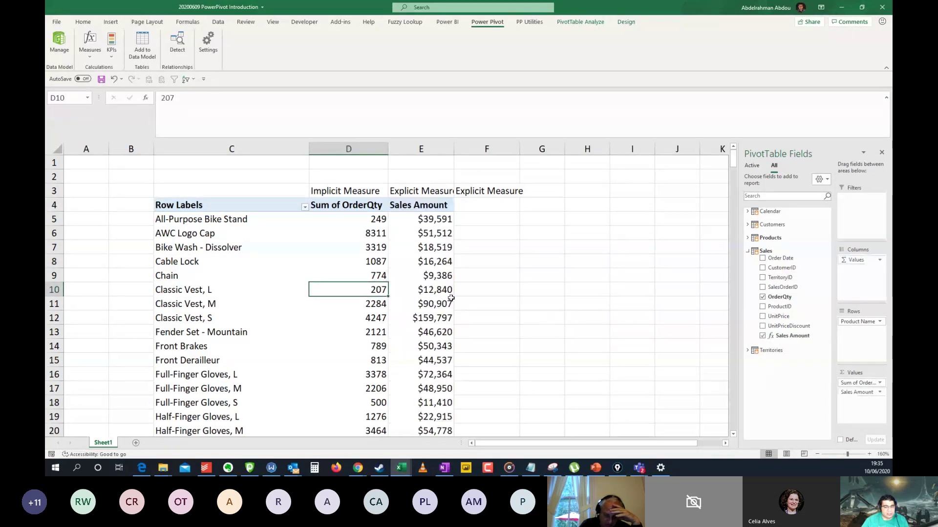
- Examine the Sales Amount results for individual products in the PivotTable, from All-Purpose Bike Stand down to Classic Vest, L
left_click(430, 291)
left_click(421, 261)
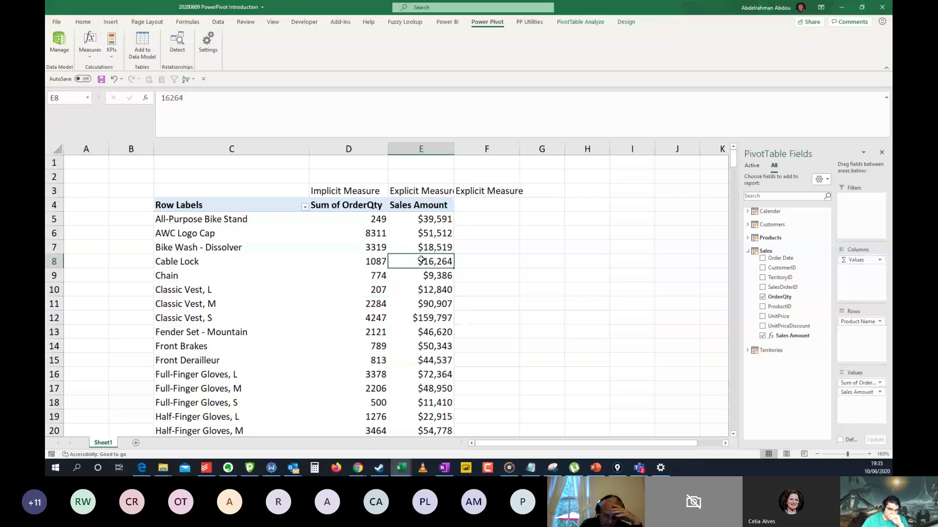
left_click(403, 230)
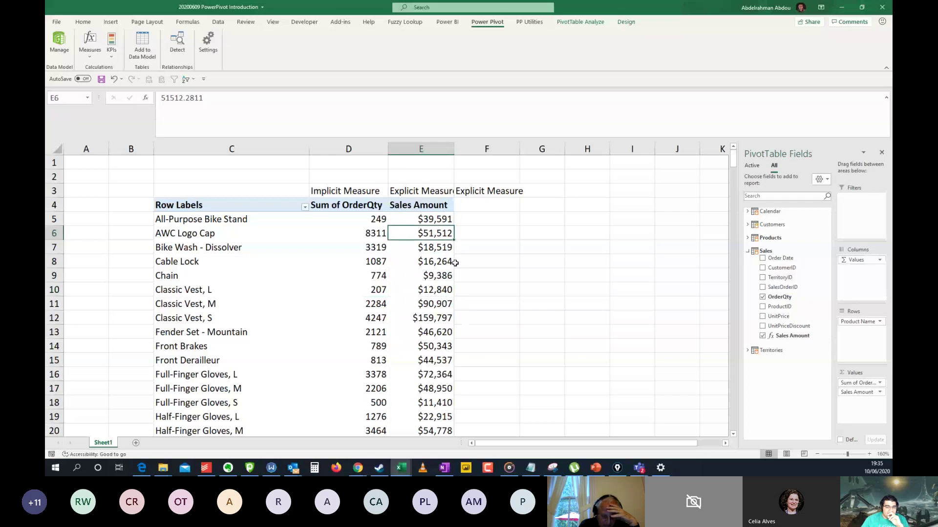
left_click(443, 221)
left_click(430, 248)
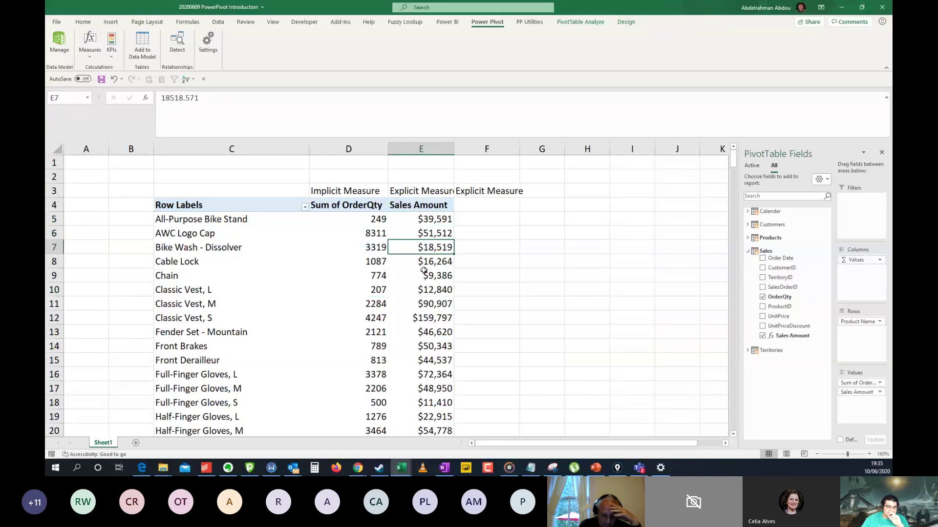
left_click(423, 265)
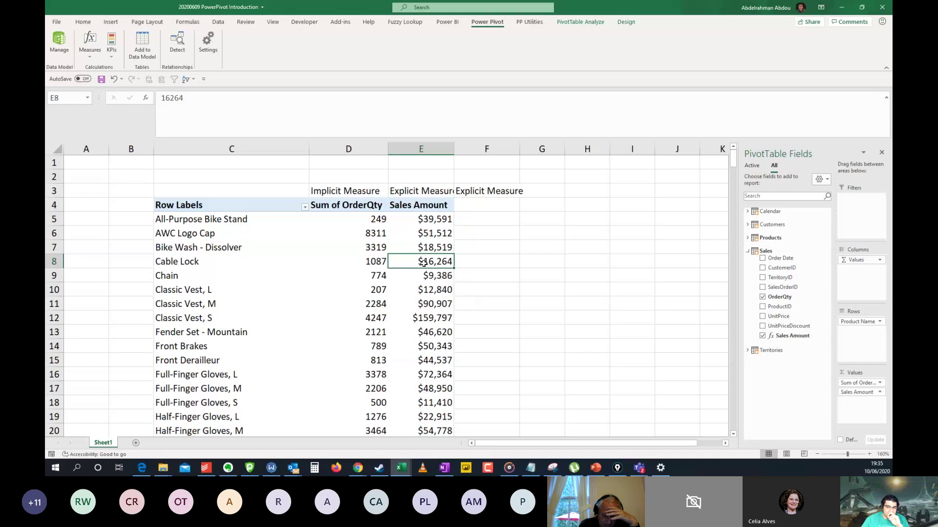
left_click(437, 277)
left_click(439, 267)
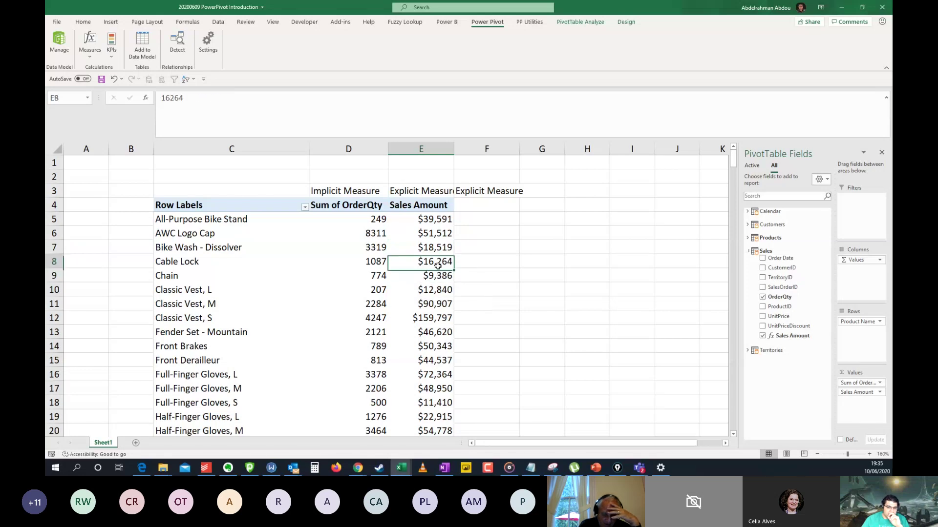
left_click(441, 251)
mouse_move(443, 259)
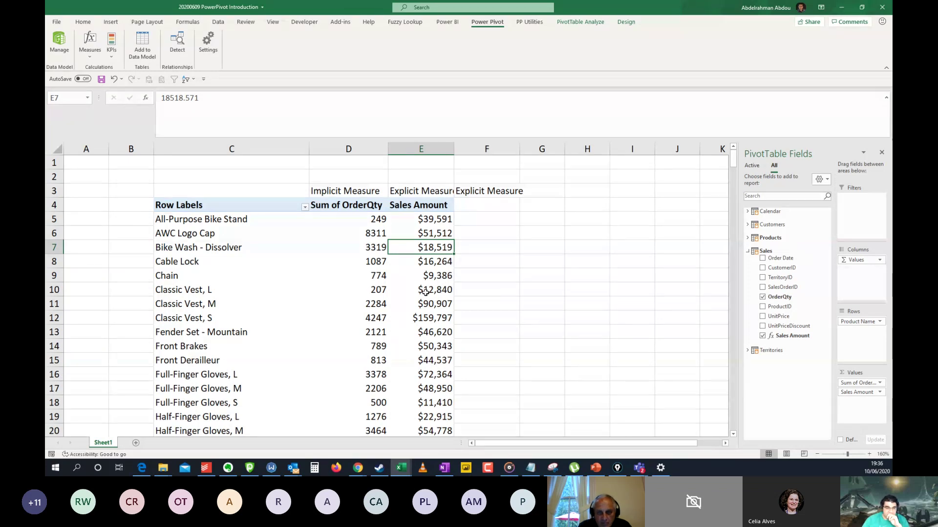
mouse_move(412, 292)
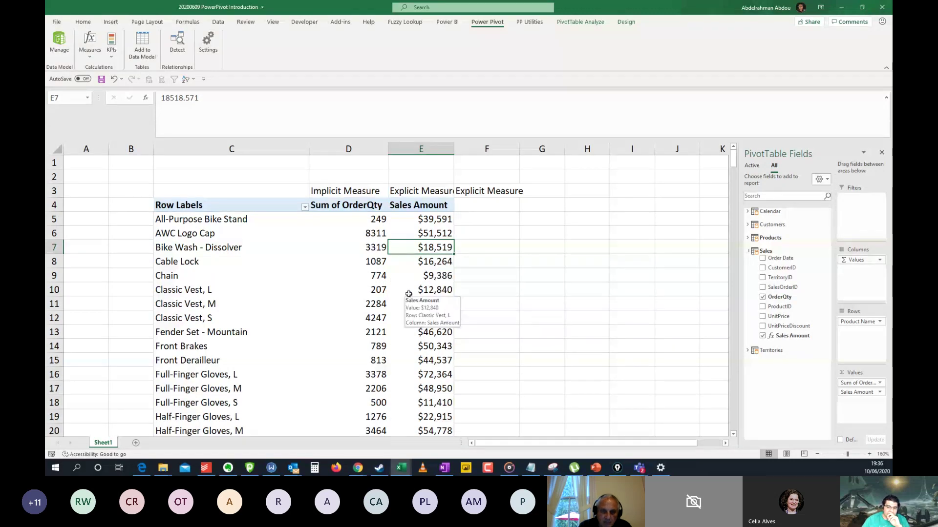
left_click(433, 261)
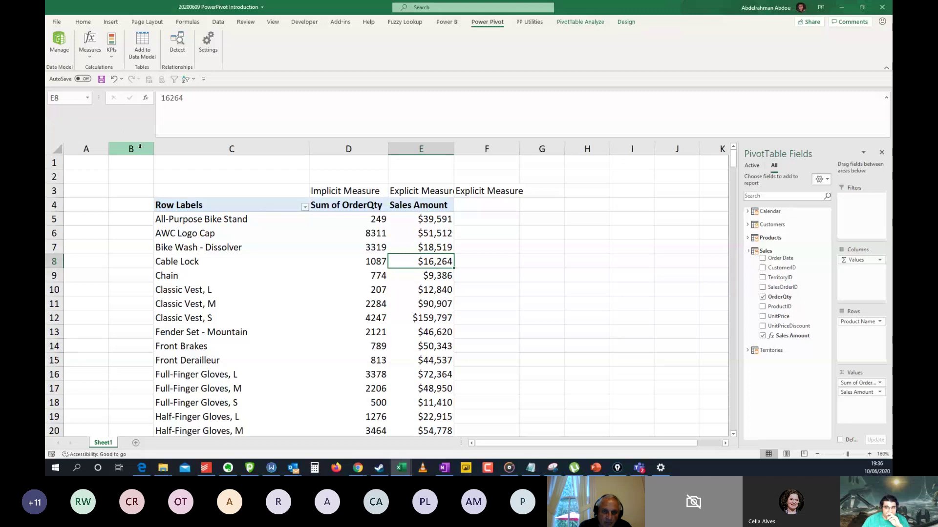
- Add a new column named Discount Type after UnitPriceDiscount in the Sales table of the data model
left_click(59, 49)
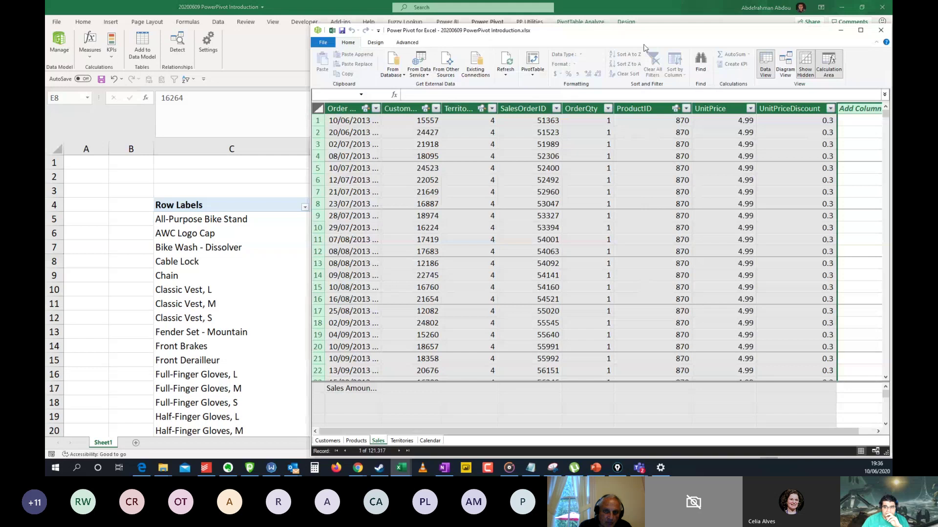
left_click_drag(590, 29, 437, 34)
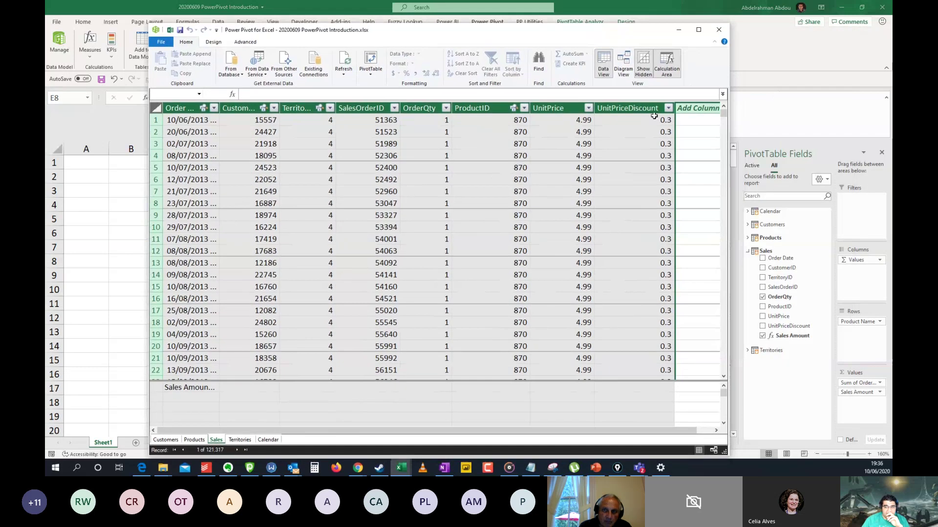
left_click_drag(429, 434, 445, 435)
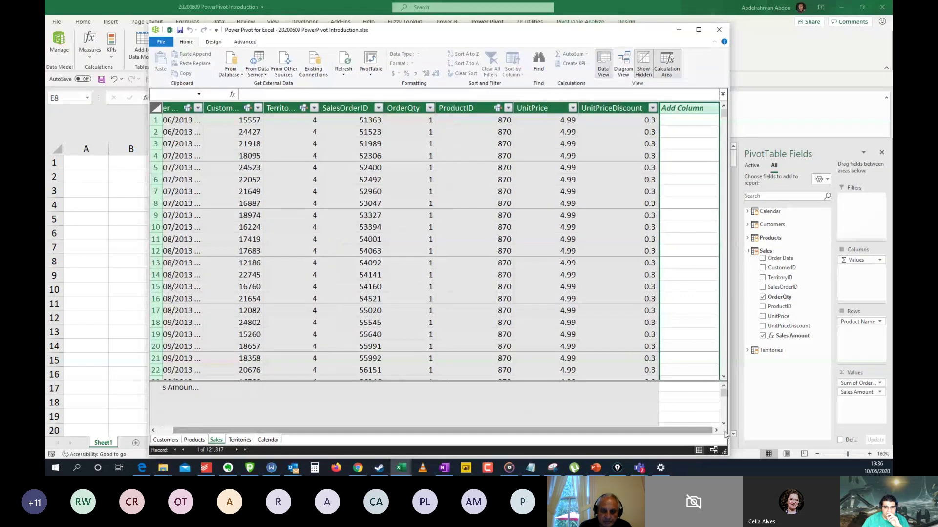
double_click(681, 108)
type("D")
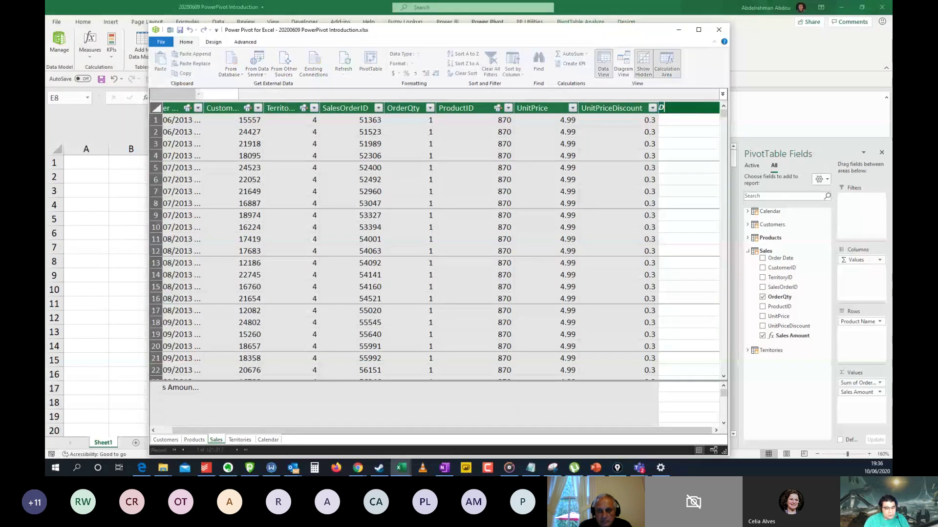
type("iscoun")
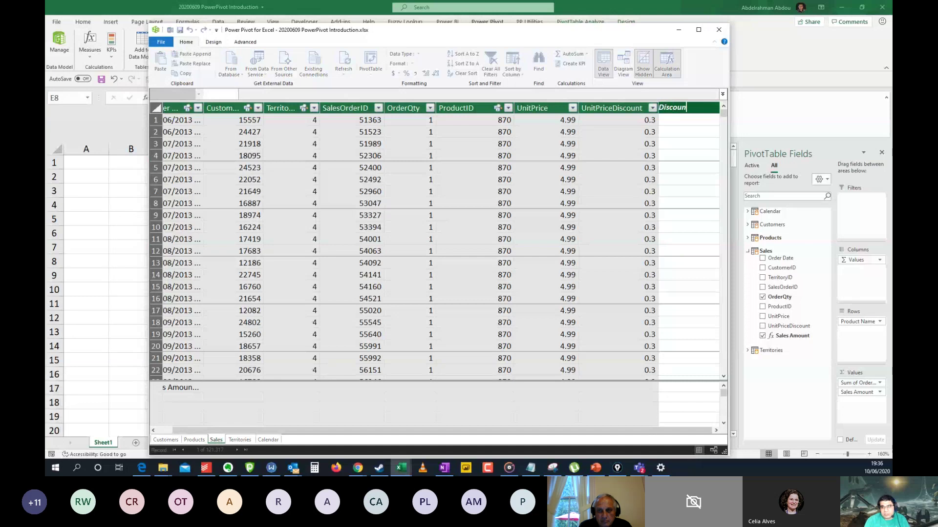
type("t Type")
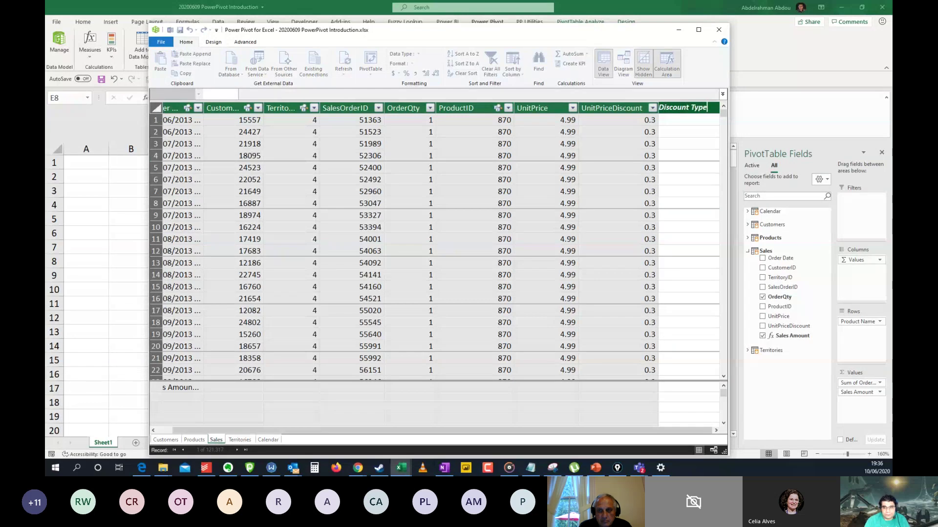
key("Return")
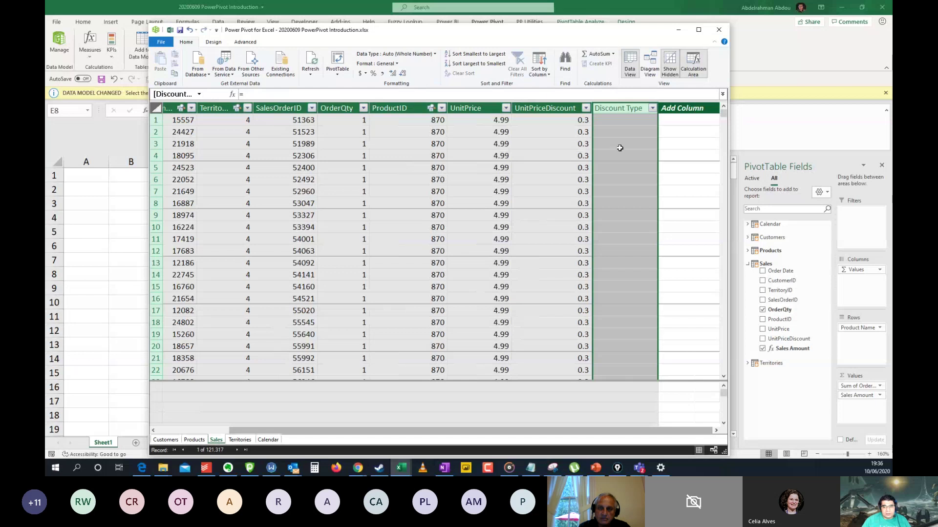
- Examine the UnitPrice and UnitPriceDiscount values beside the empty Discount Type cell in the first Sales row
left_click(619, 120)
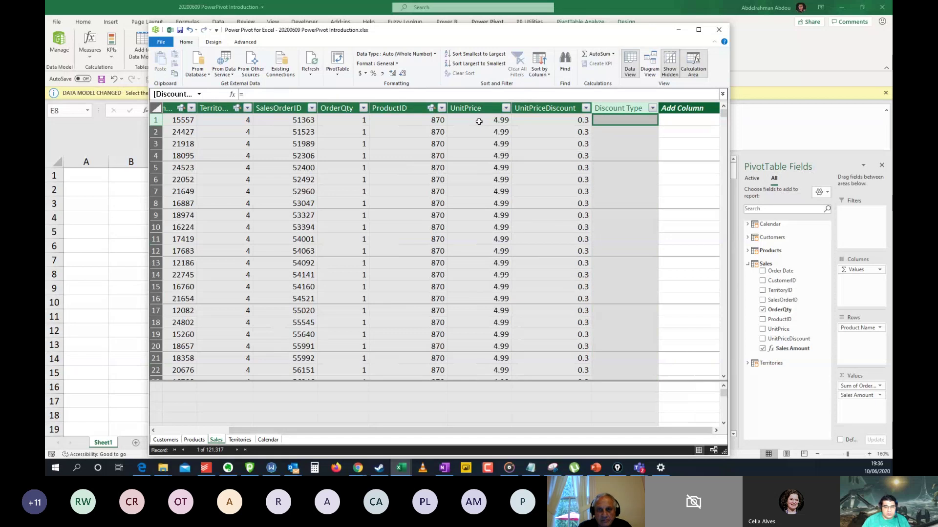
left_click(564, 120)
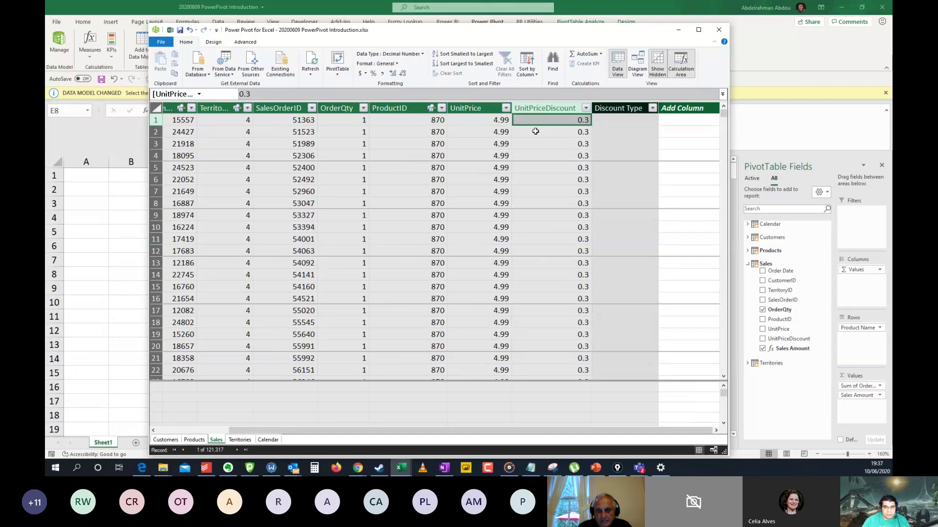
left_click(489, 120)
left_click(560, 120)
left_click(616, 124)
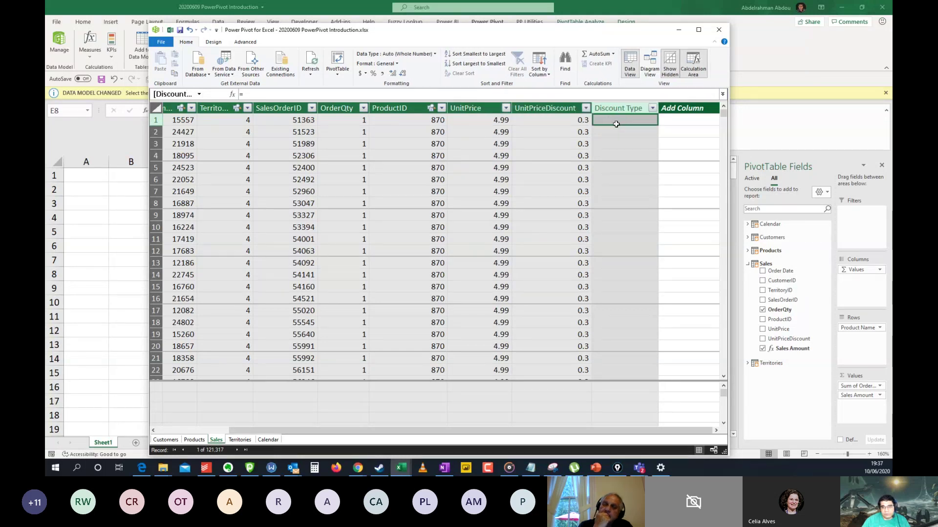
left_click(553, 126)
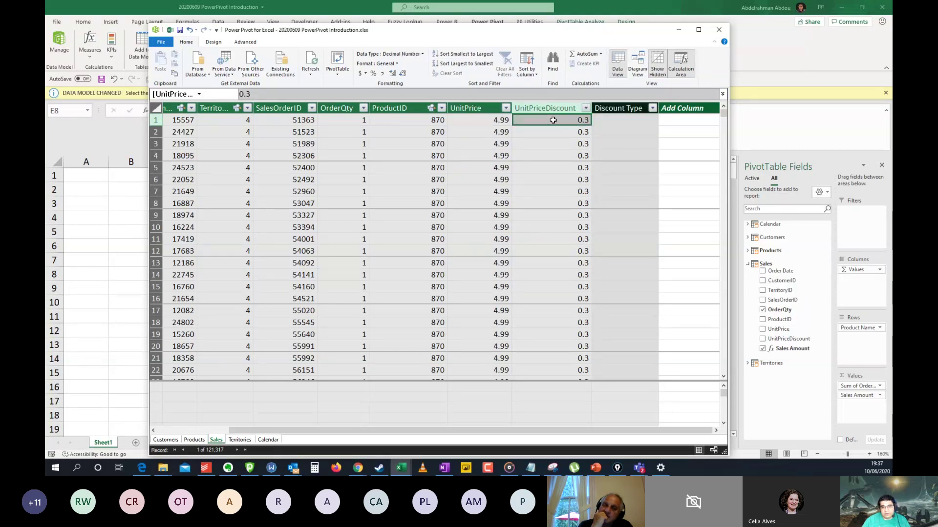
left_click(489, 122)
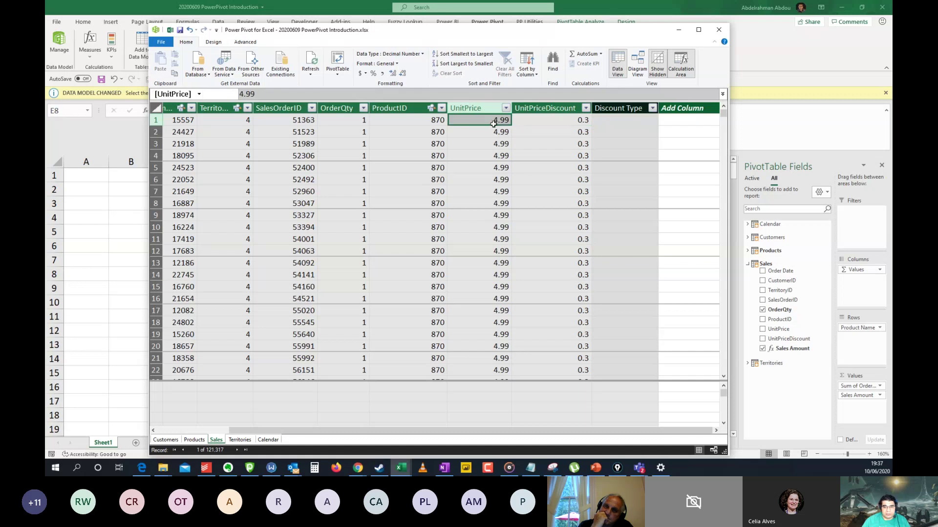
- Enlarge the formula area and start an IF formula in the Discount Type column of the Sales table
left_click(599, 123)
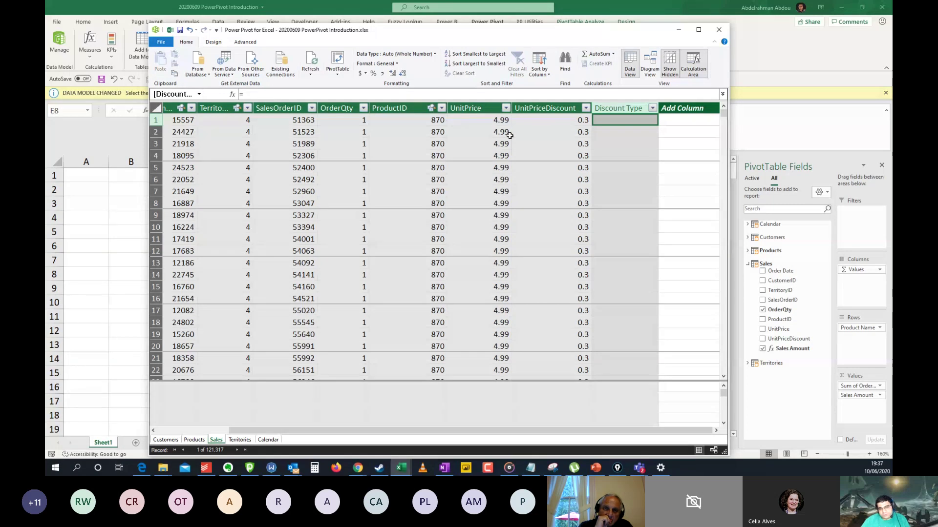
left_click(288, 95)
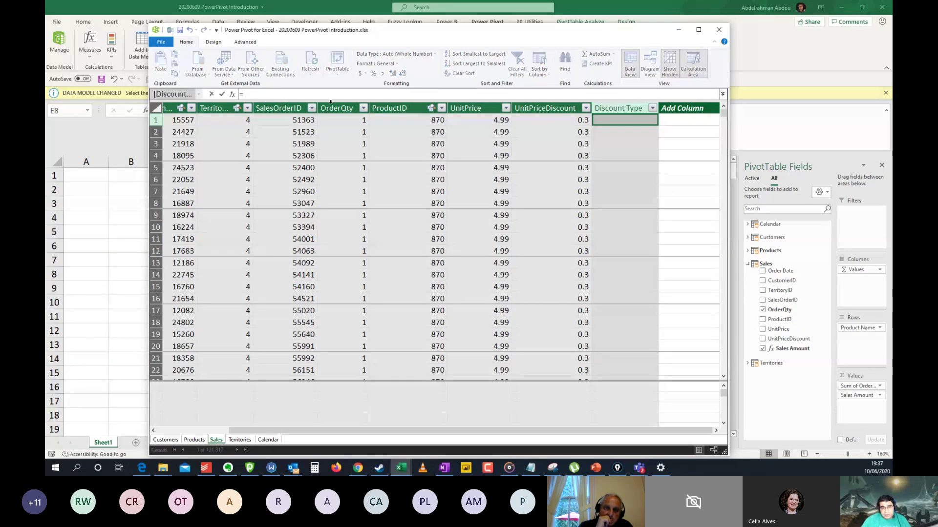
left_click_drag(332, 101, 325, 184)
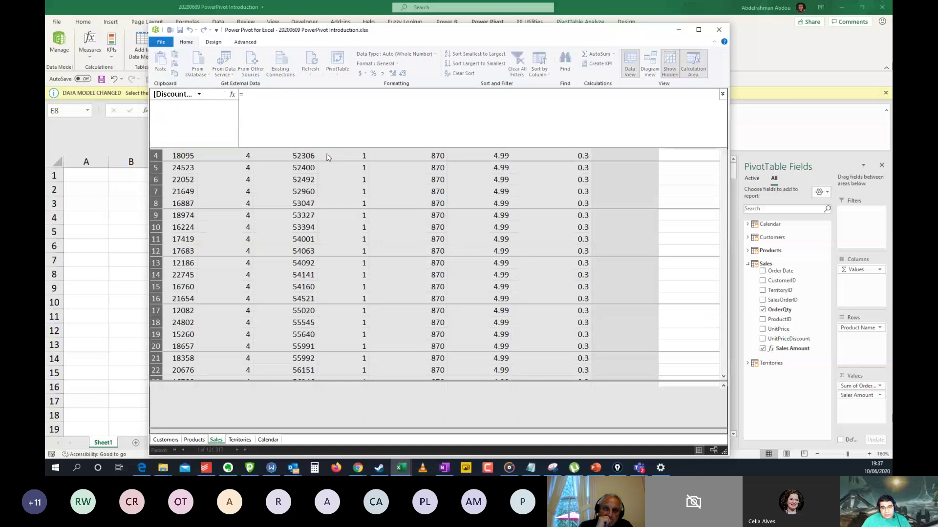
type("=")
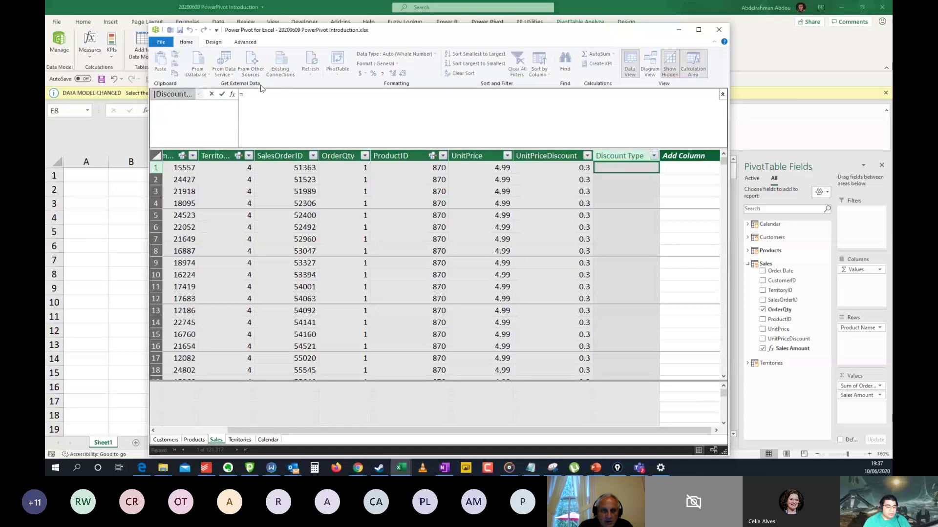
type("IF(")
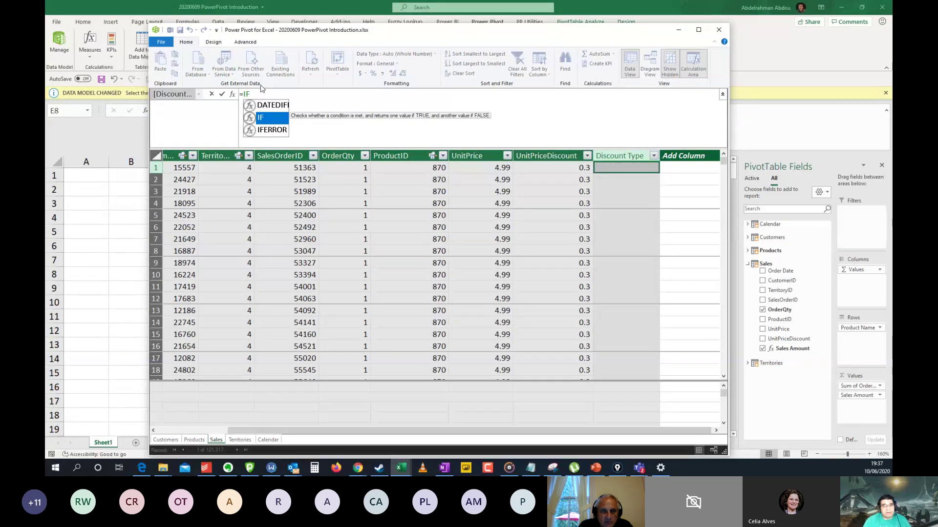
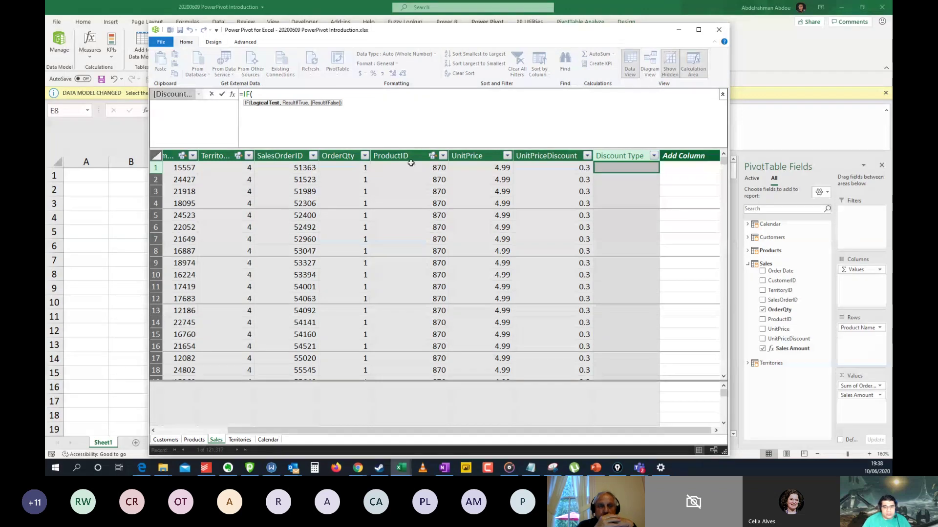
- Begin the IF's logical test with a DIVIDE function that takes Sales[UnitPriceDiscount] as its numerator
type("DIVI")
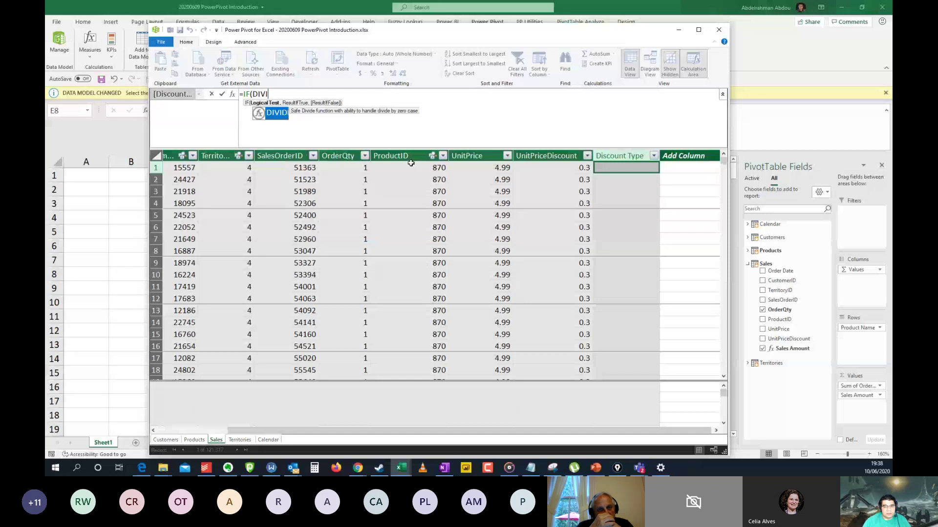
key("Tab")
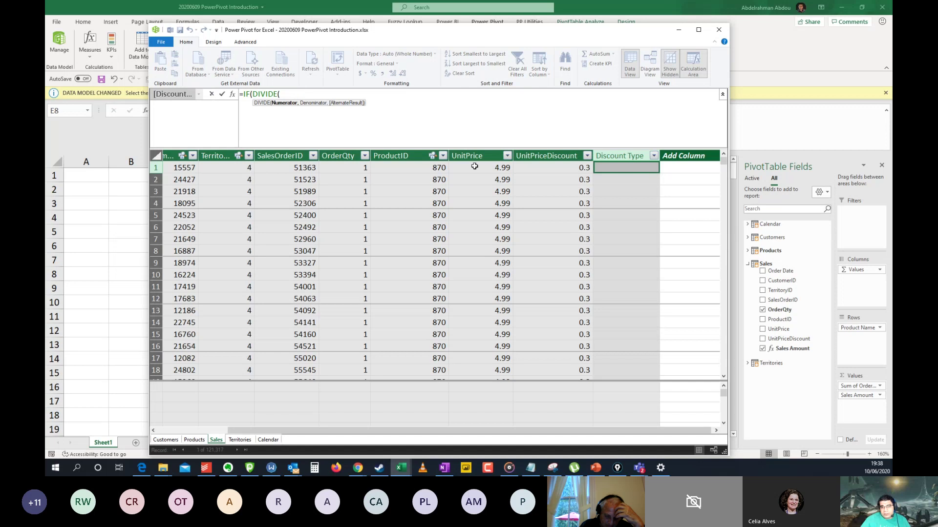
type("SA")
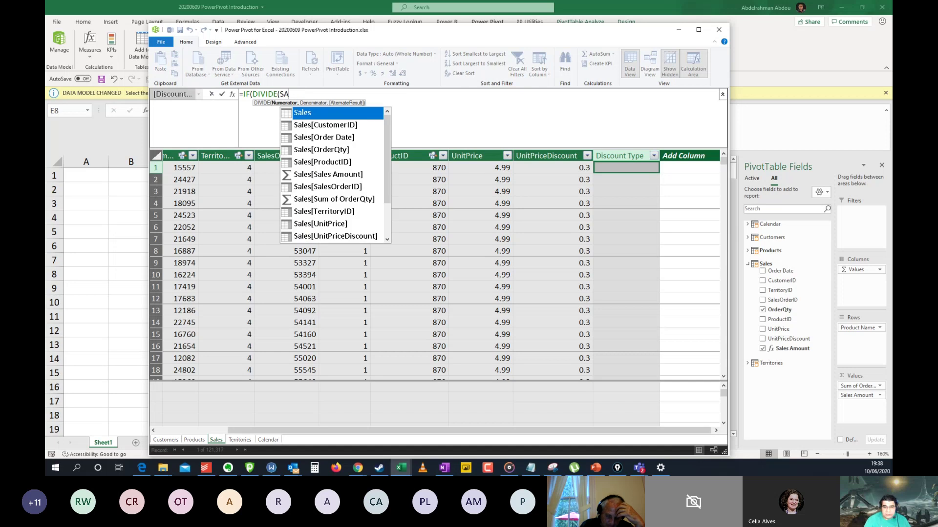
type("LES[UNIT")
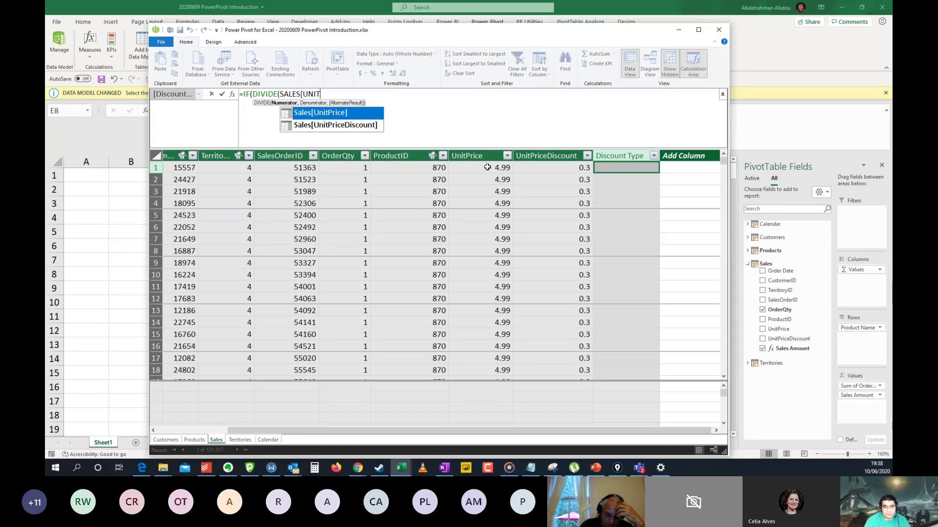
key("Down")
key("Tab")
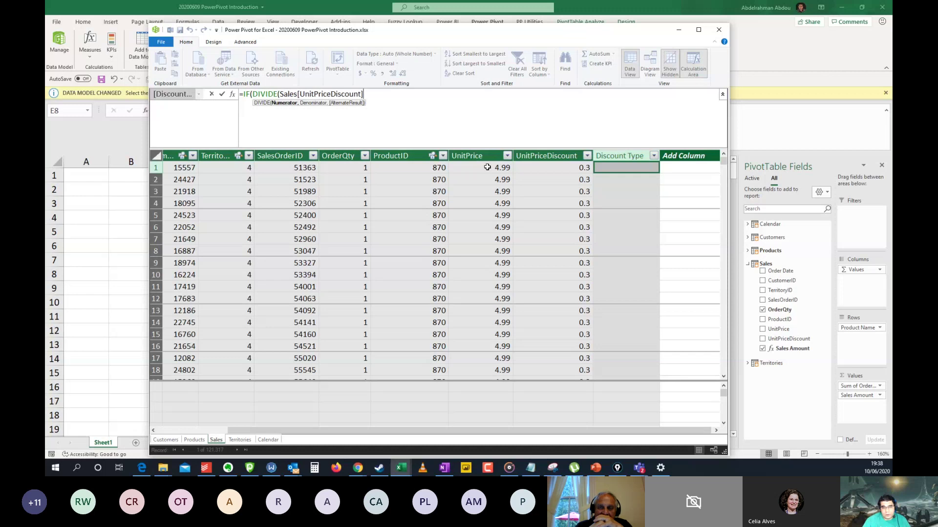
type(",")
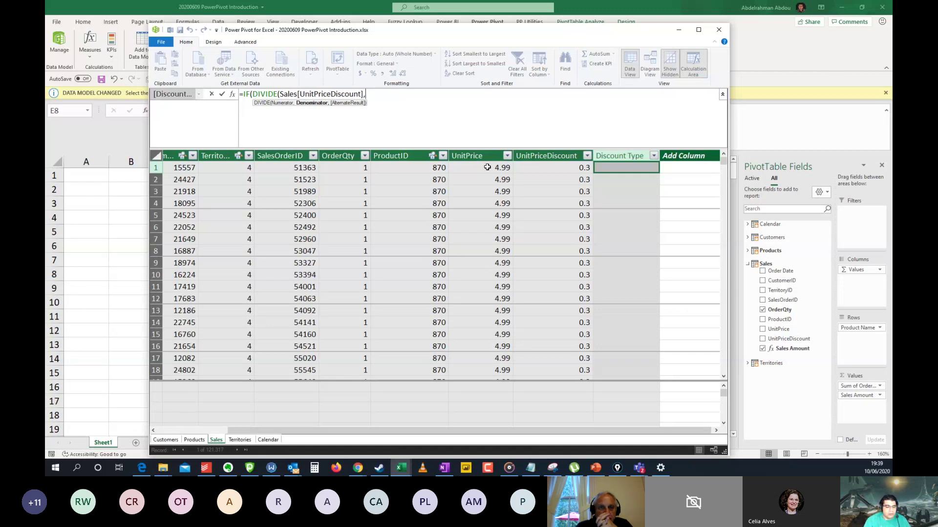
- Add Sales[UnitPrice] as the denominator and close the DIVIDE function
type("SALES")
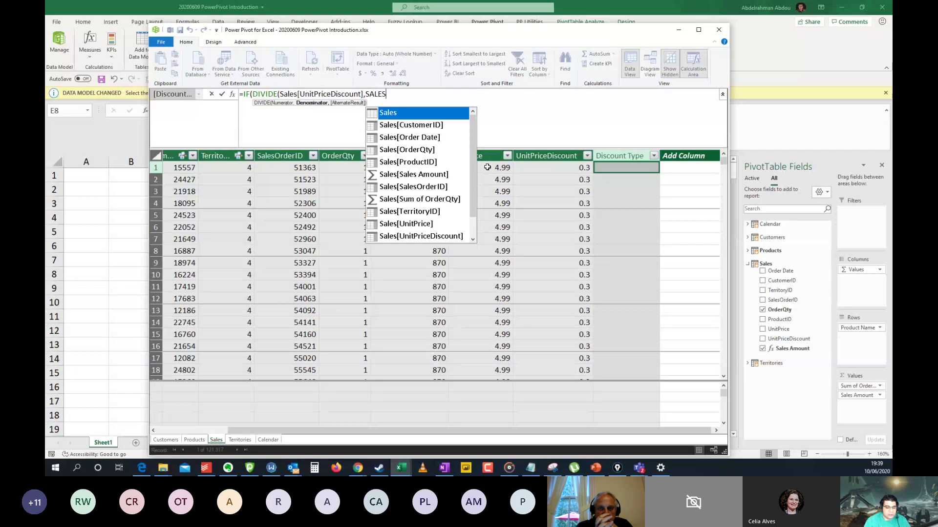
type("[")
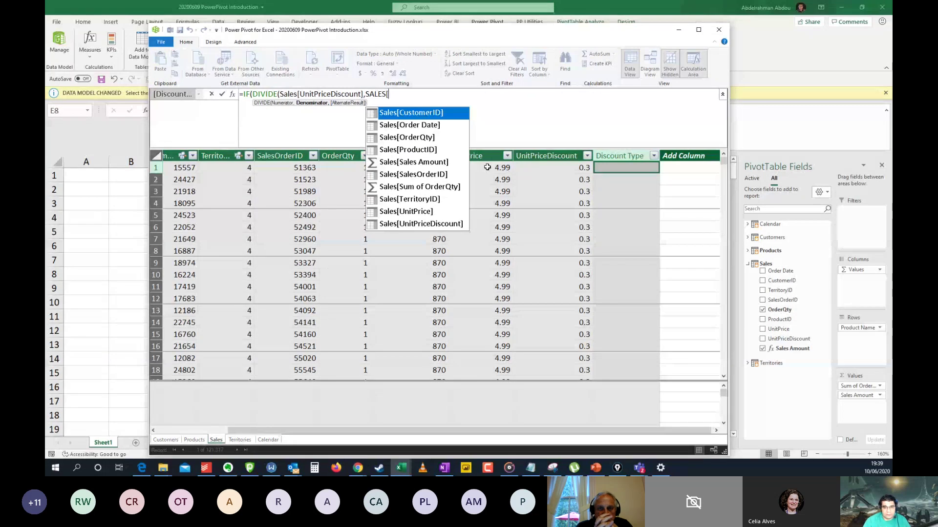
type("UnitPrice]")
key("Tab")
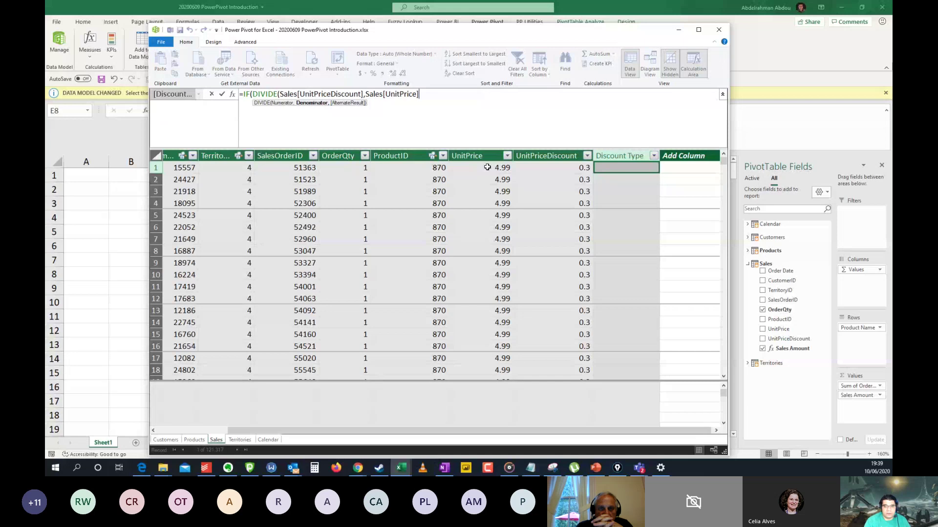
type(")")
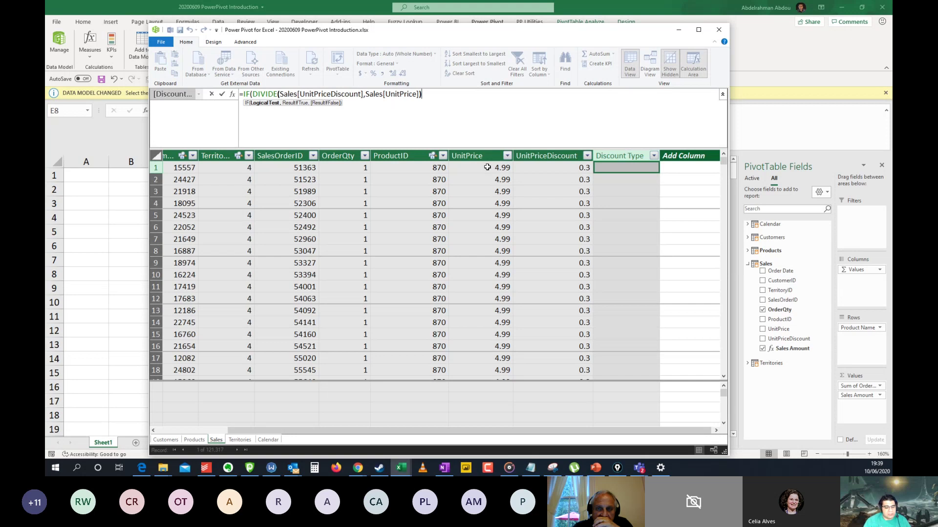
- Compare the DIVIDE result with zero, using >=0 as the first condition of the logical test
type(">")
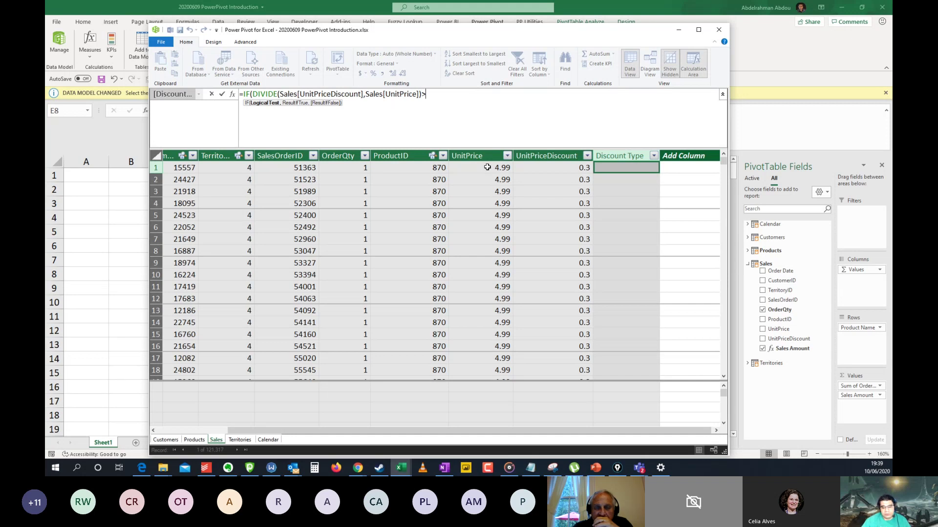
type("0")
key("BackSpace")
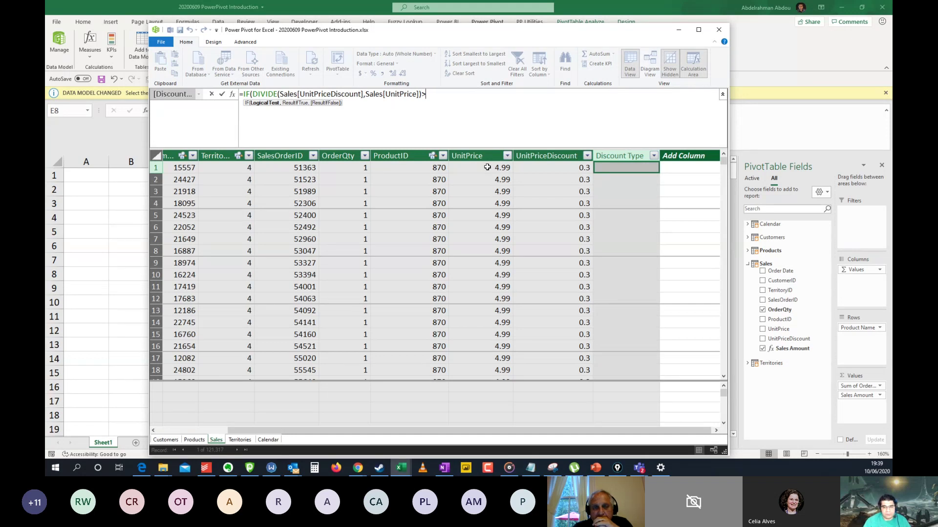
type("=0")
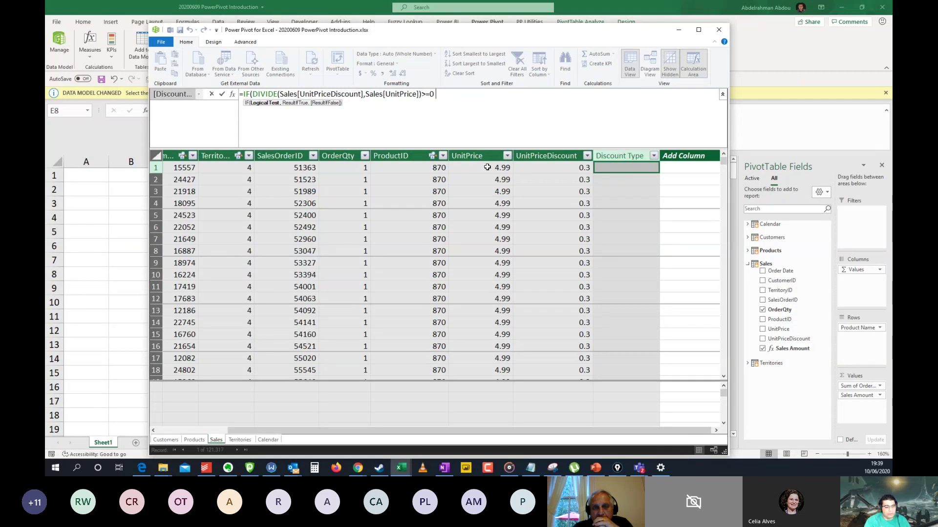
- Add a second condition with &&, reusing a copy of the DIVIDE expression and requiring it to be <=0.05
type("&&")
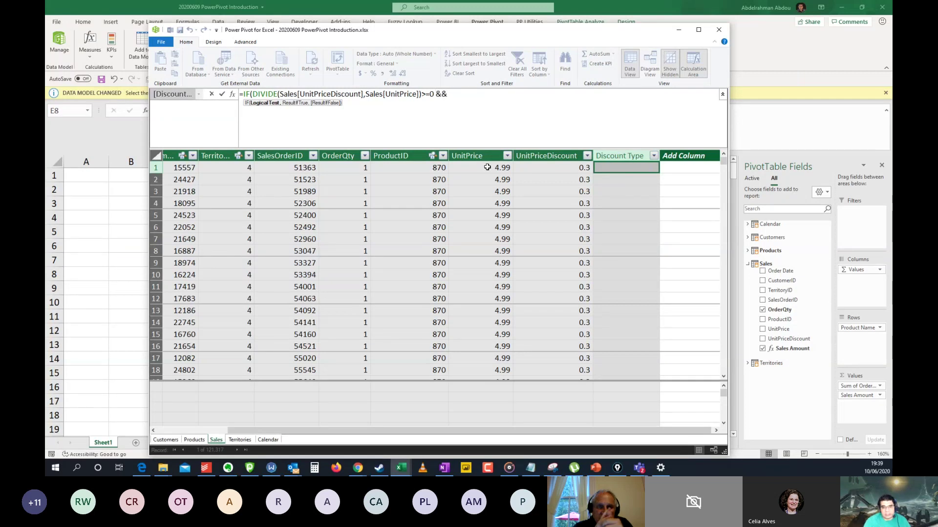
left_click(418, 94)
left_click_drag(417, 94, 252, 95)
key("ctrl+c")
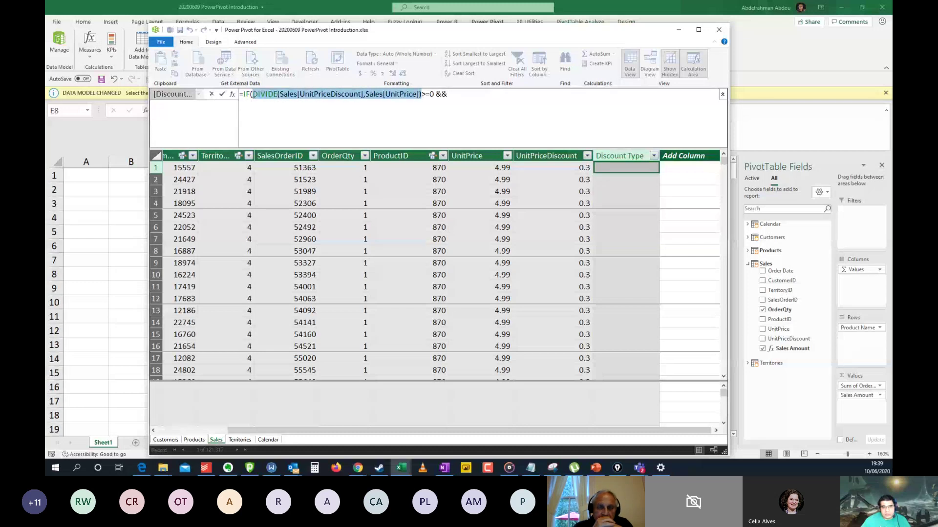
left_click(469, 92)
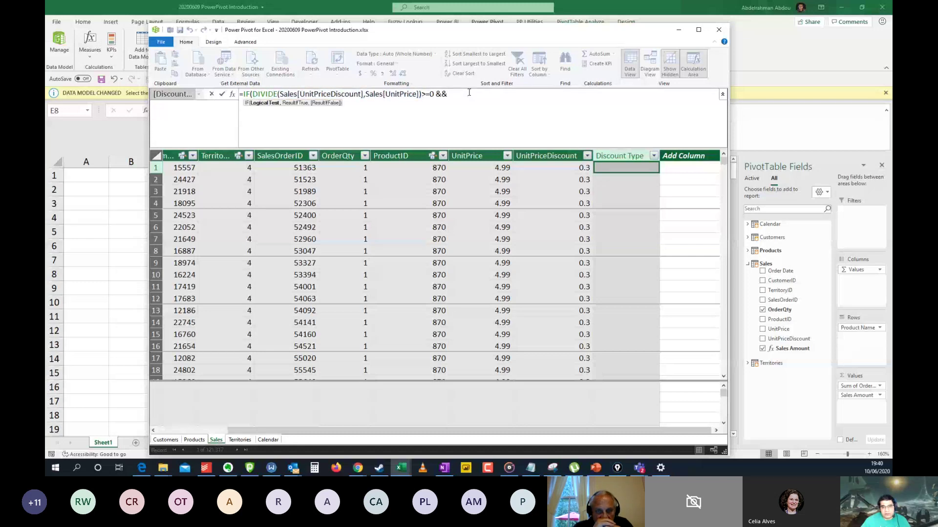
key("ctrl+v")
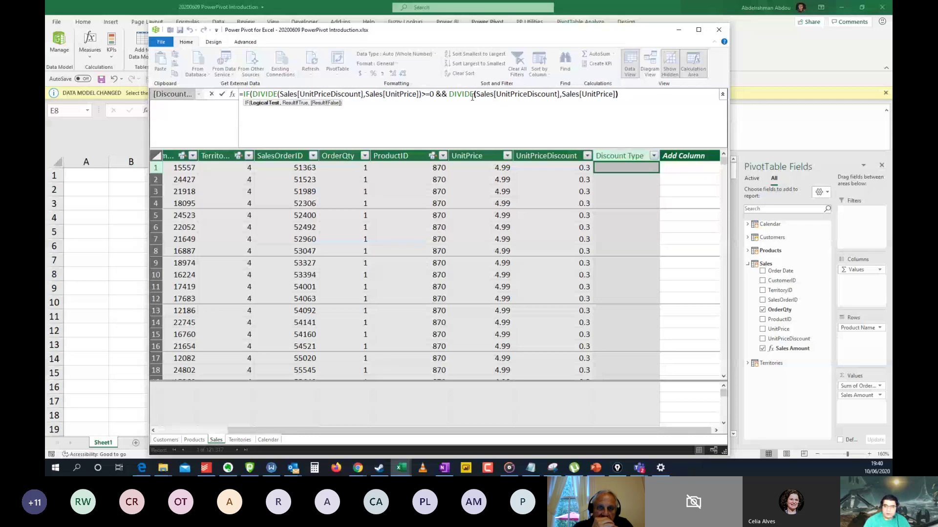
type("<=0.0")
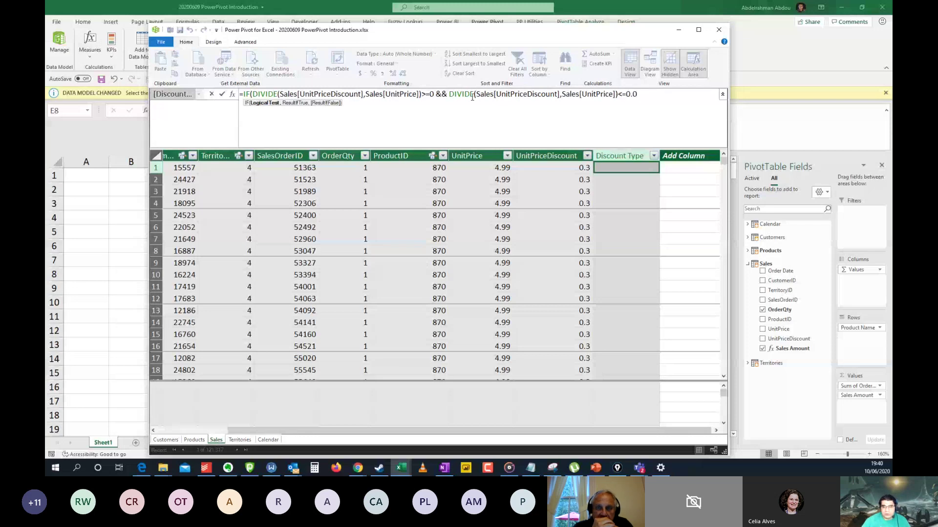
type("5")
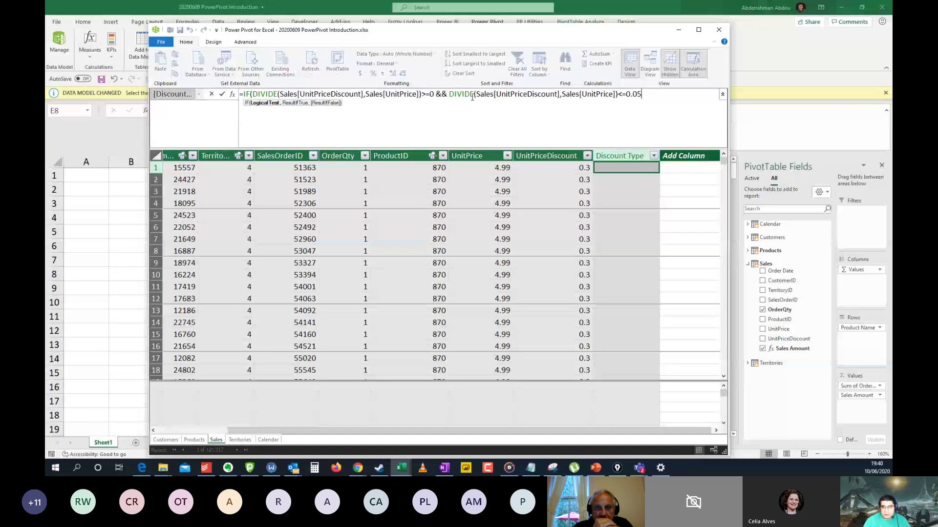
- Set the IF's true result to "Low" and continue to its false result
type(",")
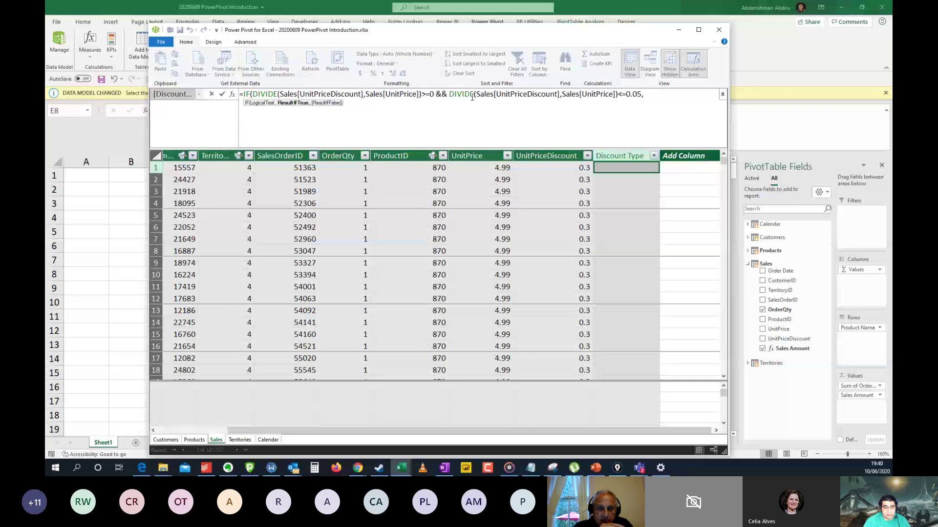
type("\"")
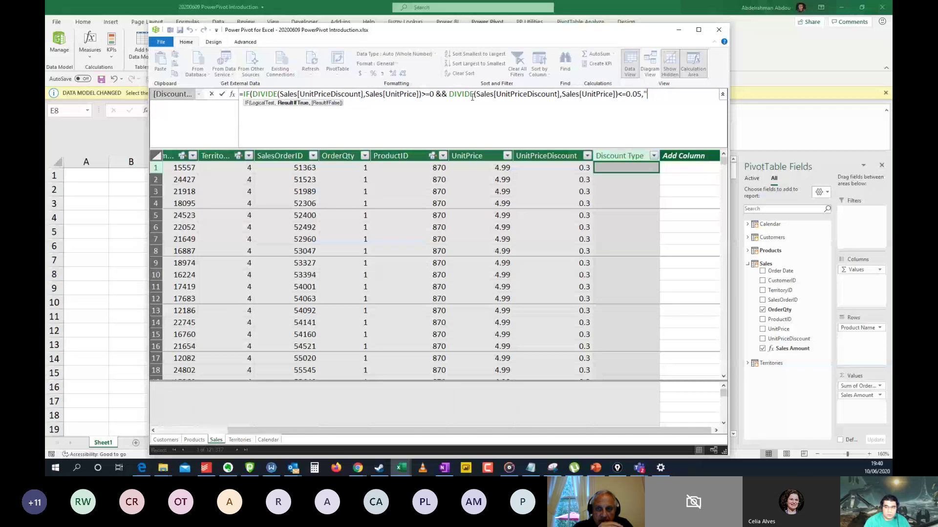
type("Low\"")
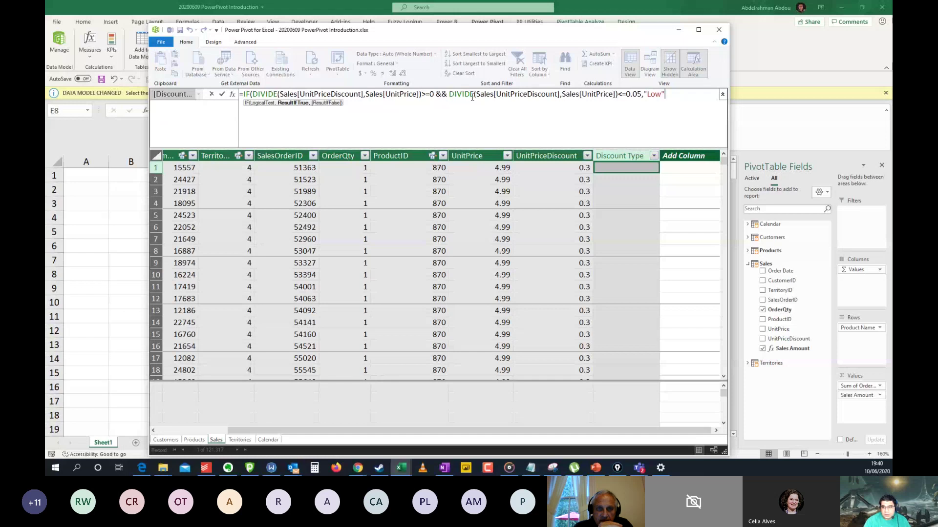
type(",")
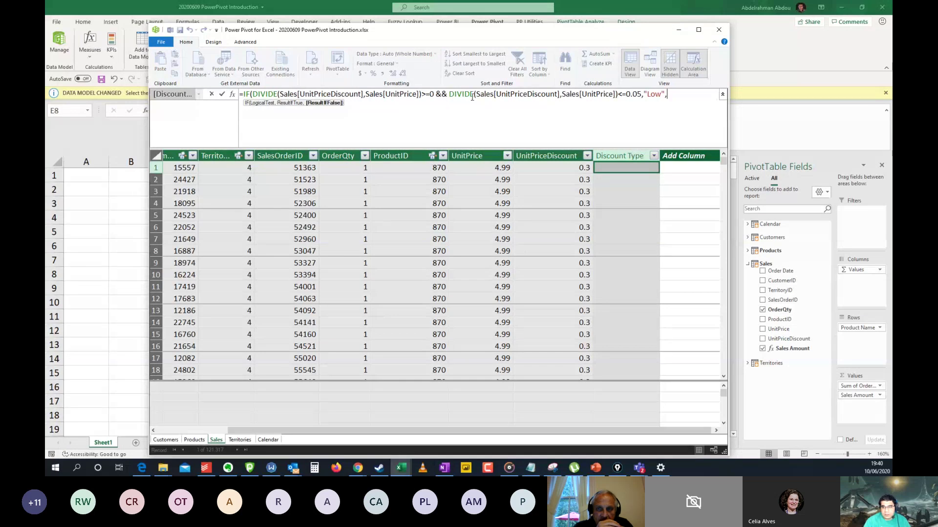
- Nest a second IF as the false result, testing DIVIDE(Sales[UnitPriceDiscount],Sales[UnitPrice])>0.05
type("IF(")
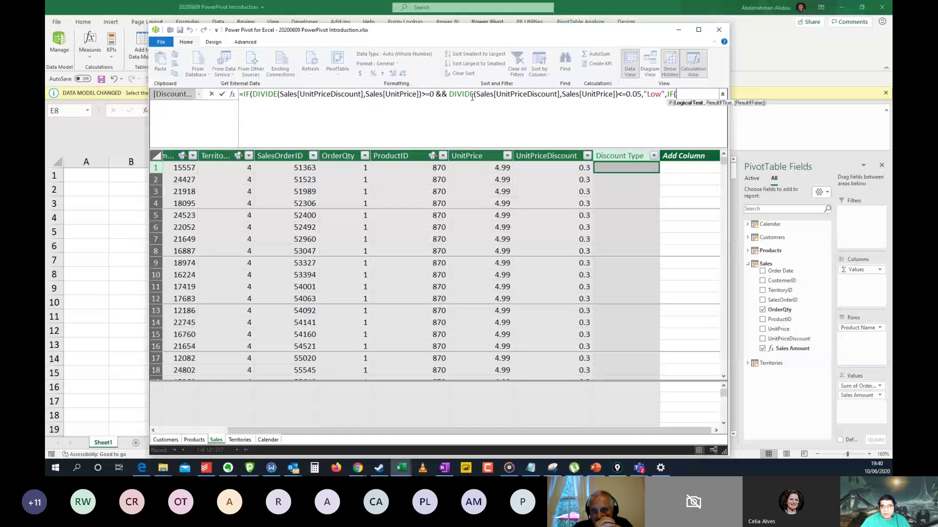
type("DIVIDE(Sales[UnitPriceDiscount],Sales[UnitPrice])")
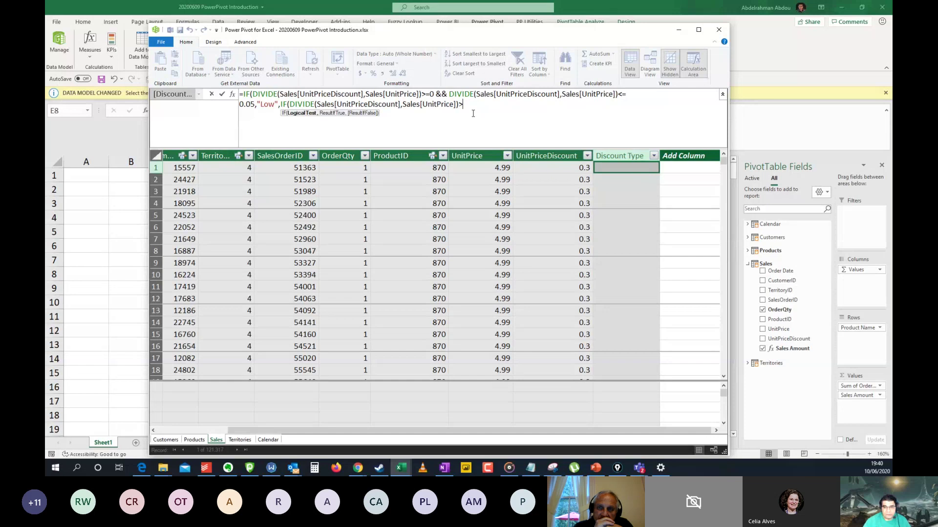
type(">")
type("0.05")
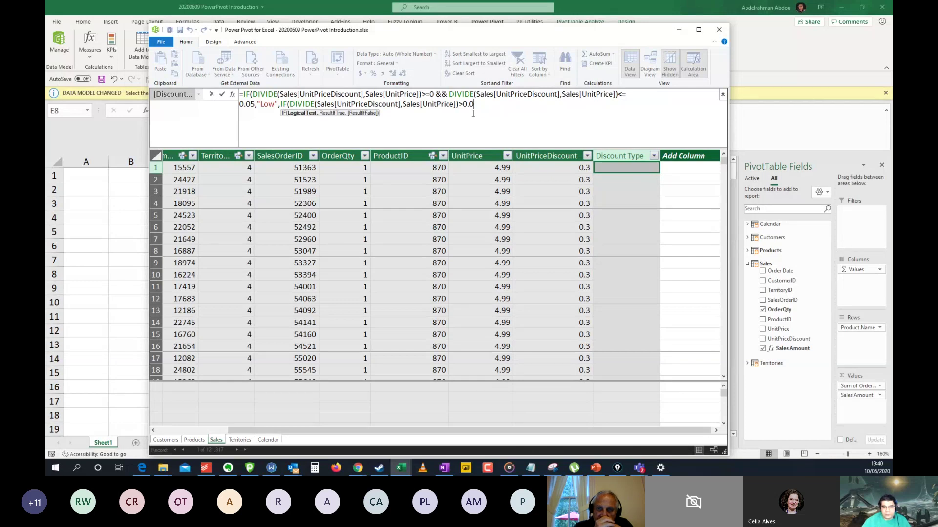
- Add a second condition to the nested IF with &&, requiring DIVIDE(Sales[UnitPriceDiscount],Sales[UnitPrice])<=0.1
type(" &&")
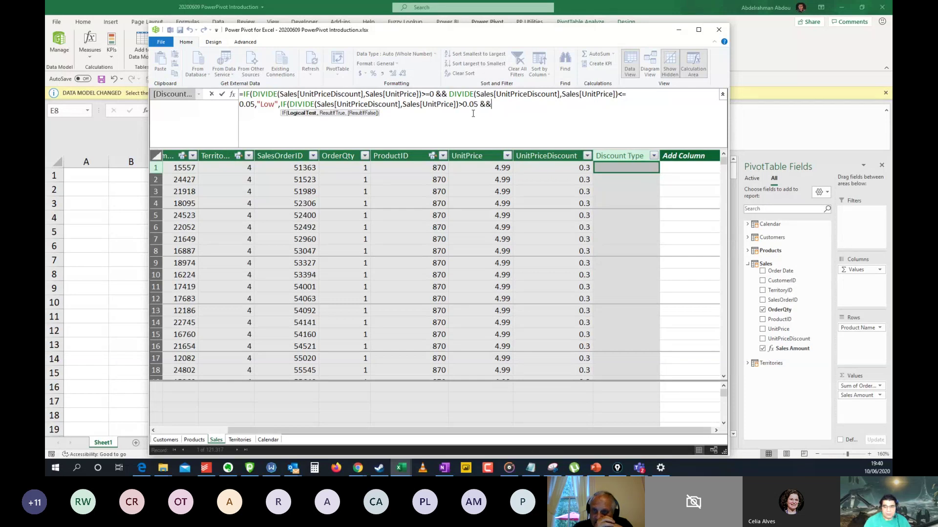
type("DIVIDE(Sales[UnitPriceDiscount],Sales[UnitPrice])")
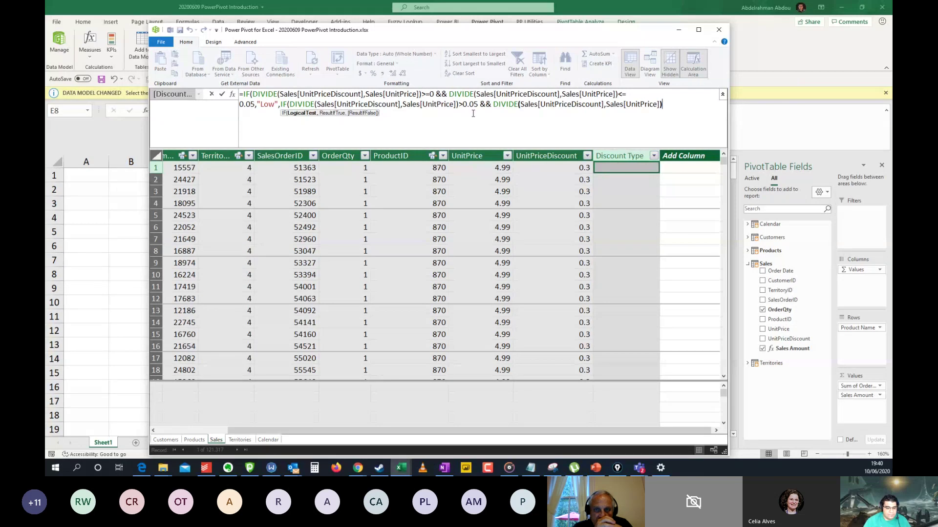
type("<")
type("0.")
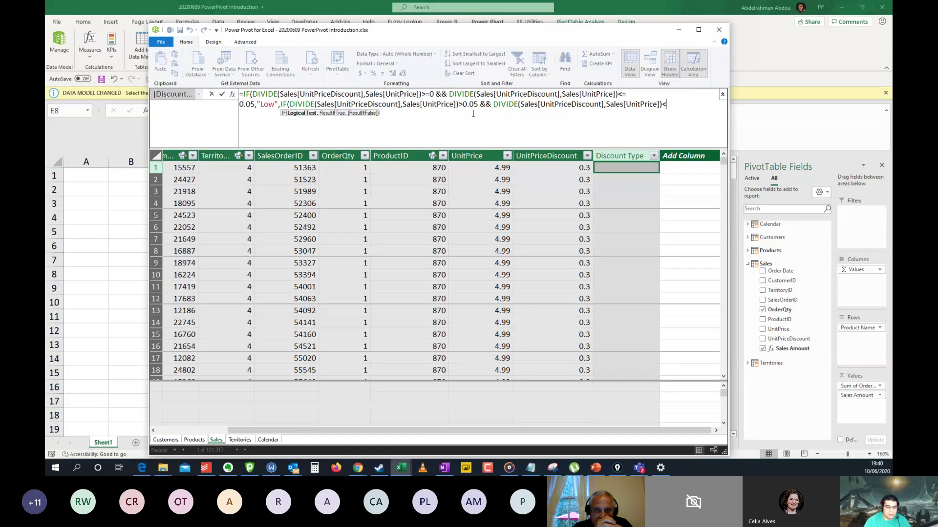
key("BackSpace")
key("BackSpace")
type("=0.1")
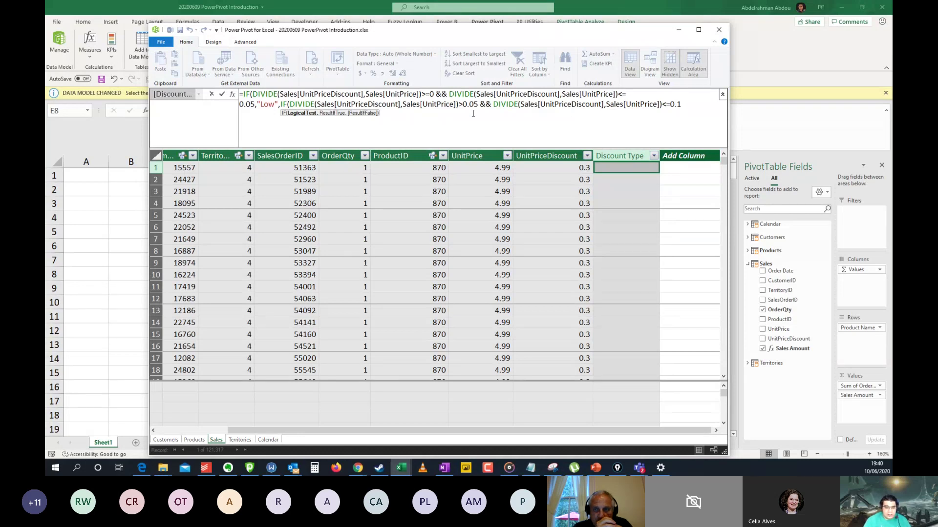
- Set the nested IF's true result to "Medium" and continue to its false result
type(",\"mEDIU")
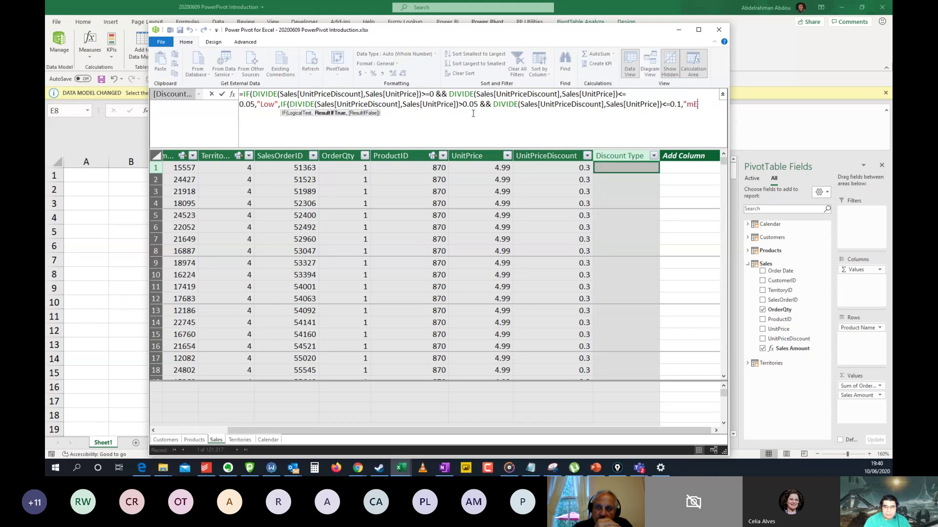
key("BackSpace")
key("BackSpace")
key("BackSpace")
key("BackSpace")
key("BackSpace")
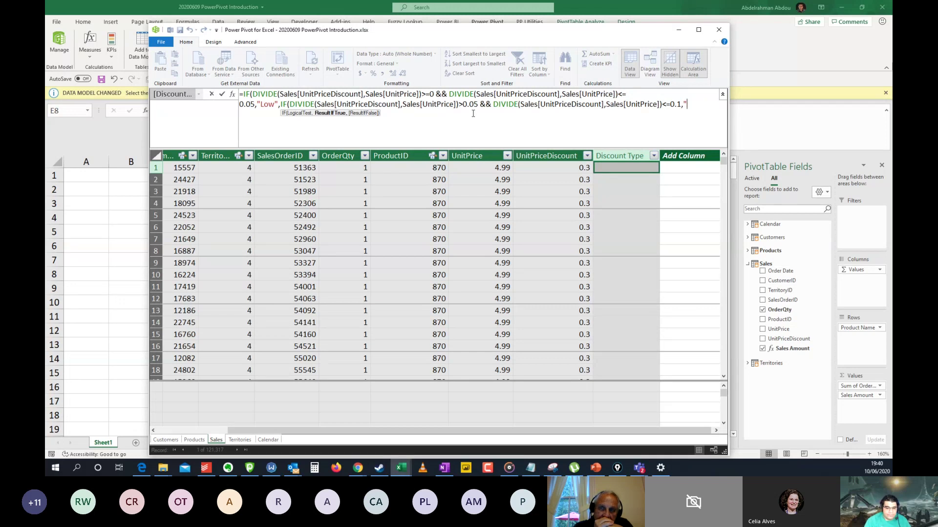
type("Medium\"")
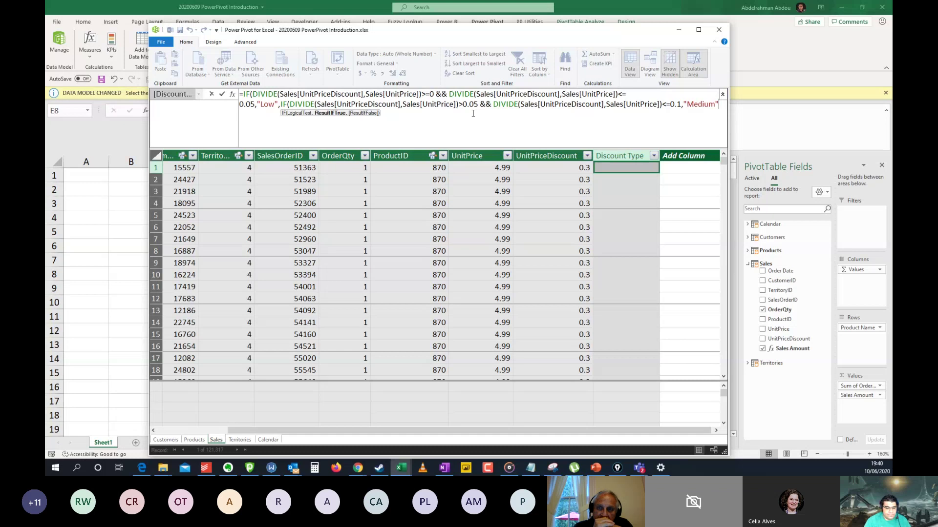
type(",\"Medium\",")
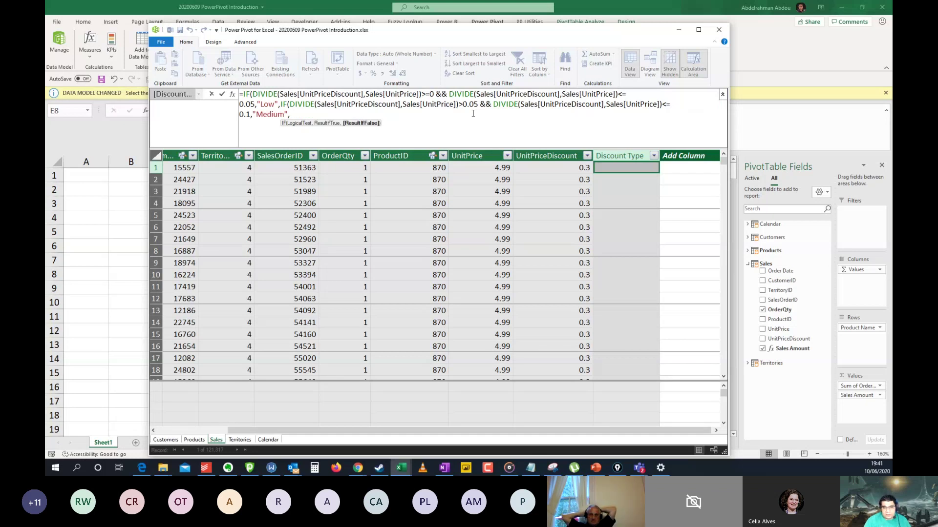
- Nest a third IF as the false result, testing DIVIDE(Sales[UnitPriceDiscount],Sales[UnitPrice])>0.1
type("DIVIDE(Sales[UnitPriceDiscount],Sales[UnitPrice])")
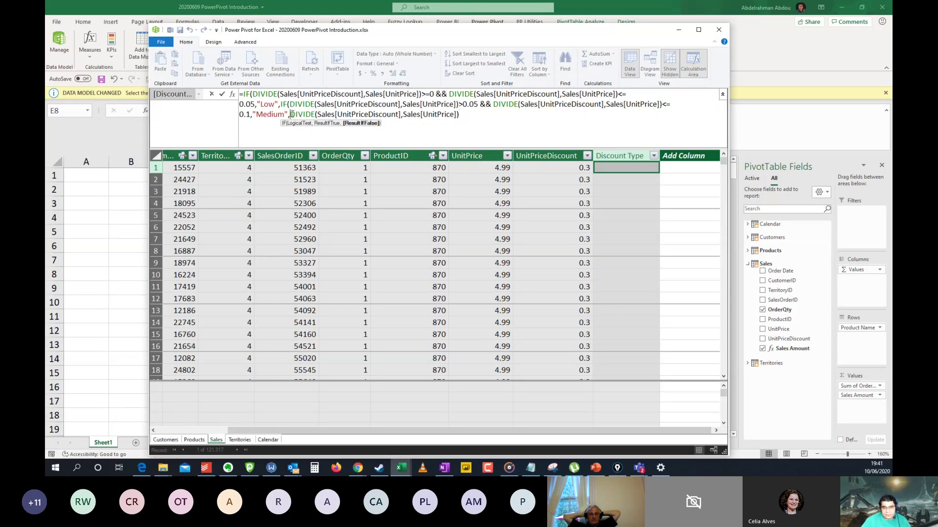
left_click(292, 114)
type("IF(")
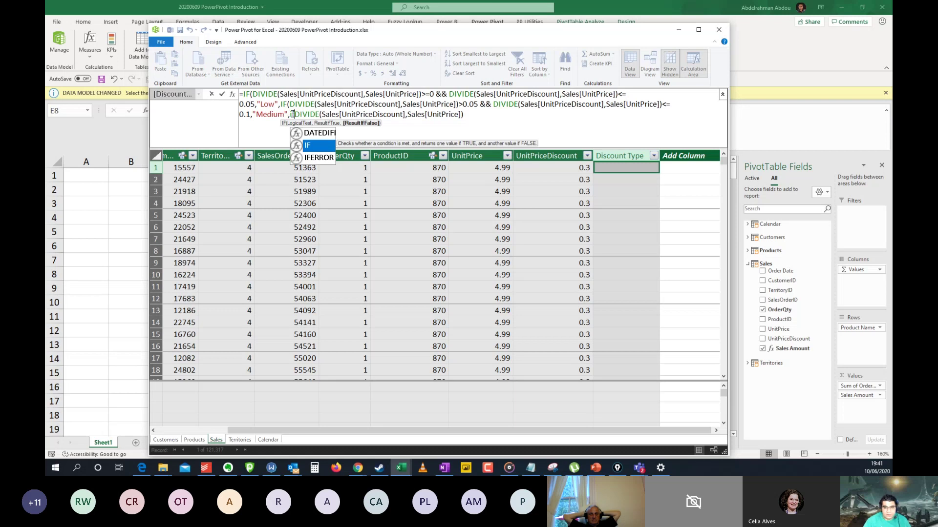
key("End")
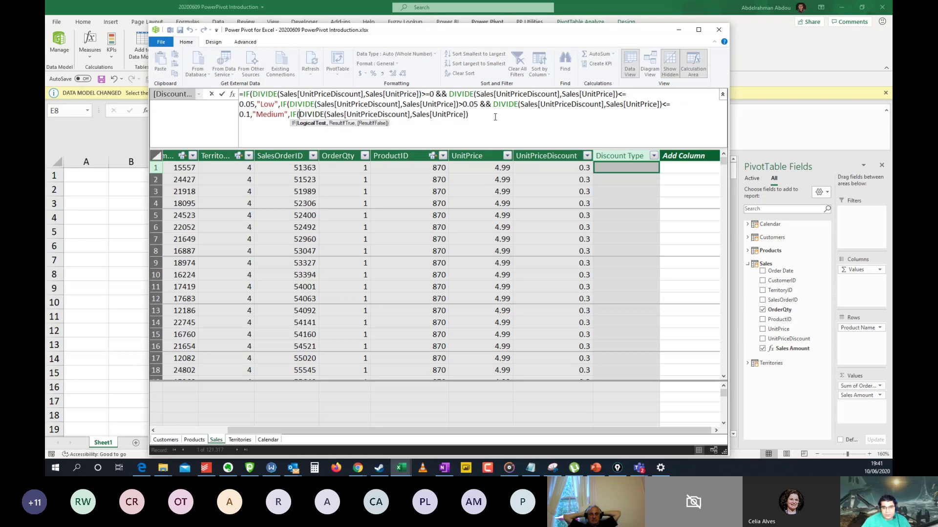
type(">")
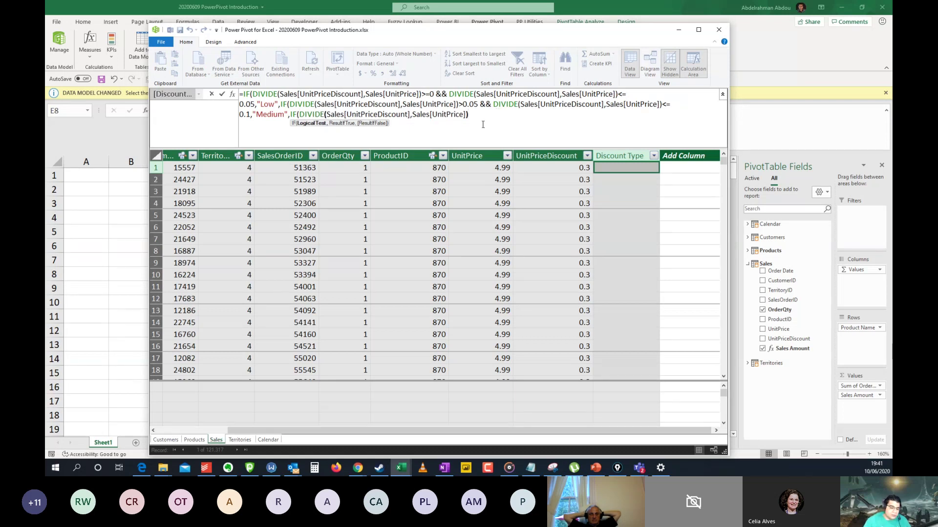
type("0.1")
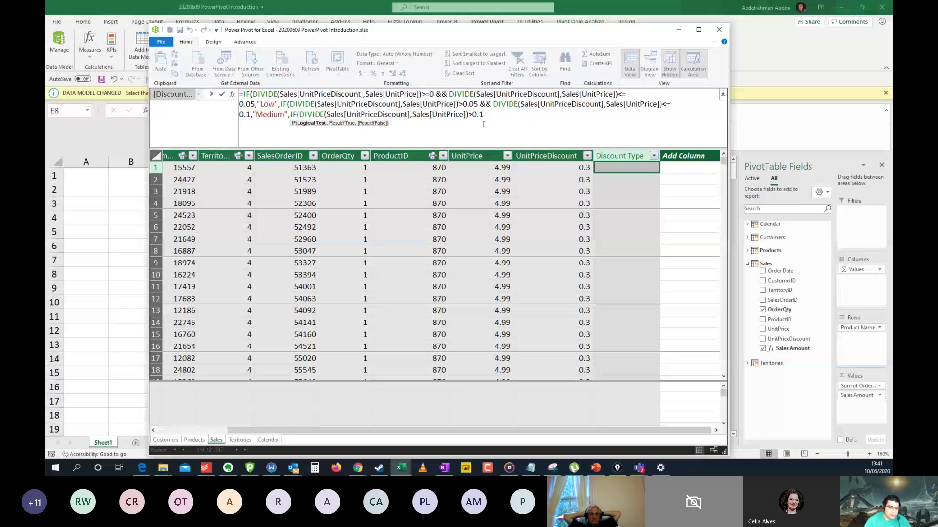
- Set the third IF's results to "High" and "No Discount", close all three IFs and commit the formula
type(",")
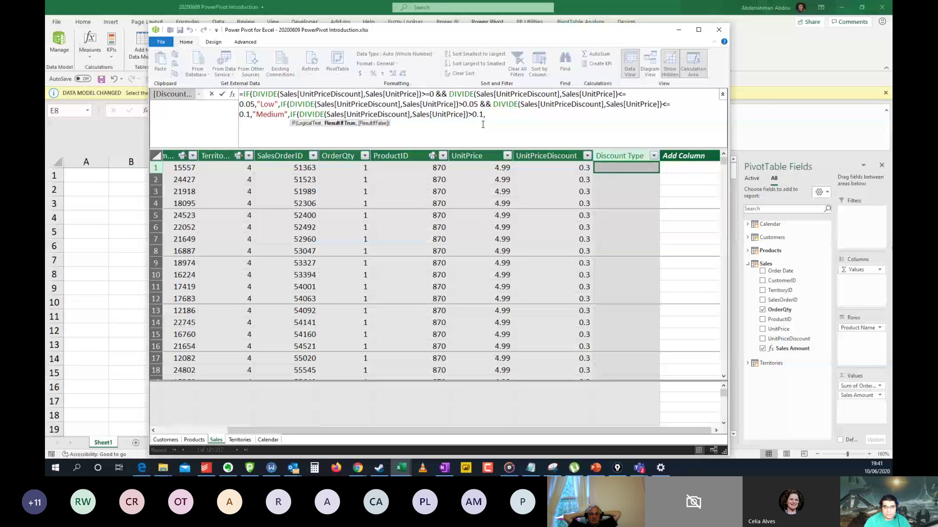
type("\"High\"")
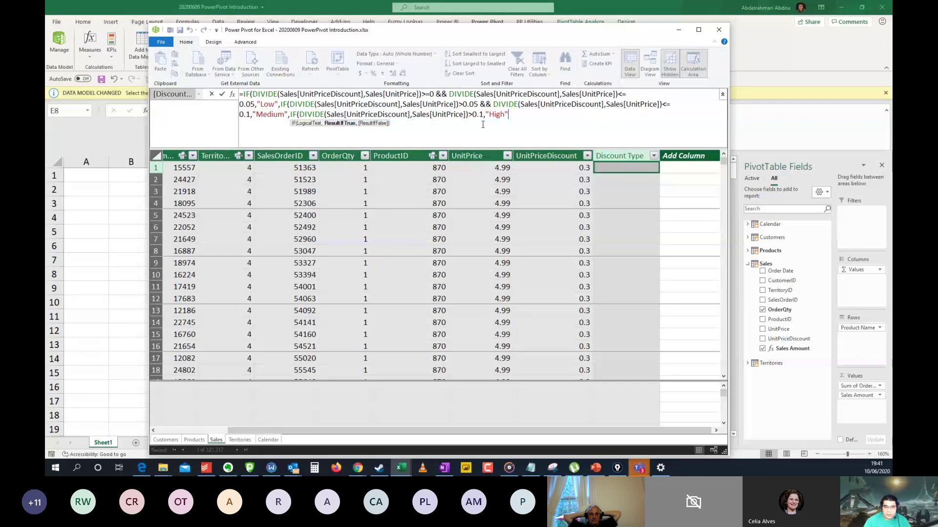
type(",\"")
type("N")
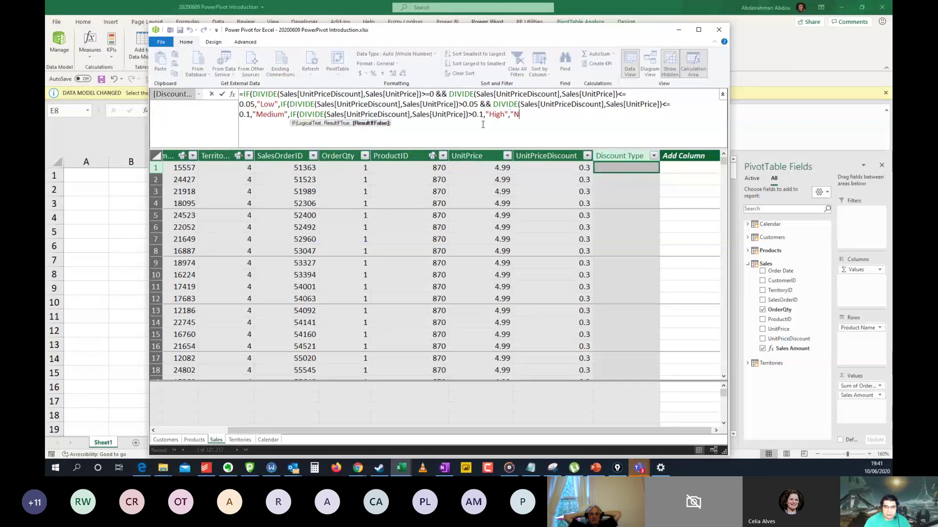
type("o Discount\"")
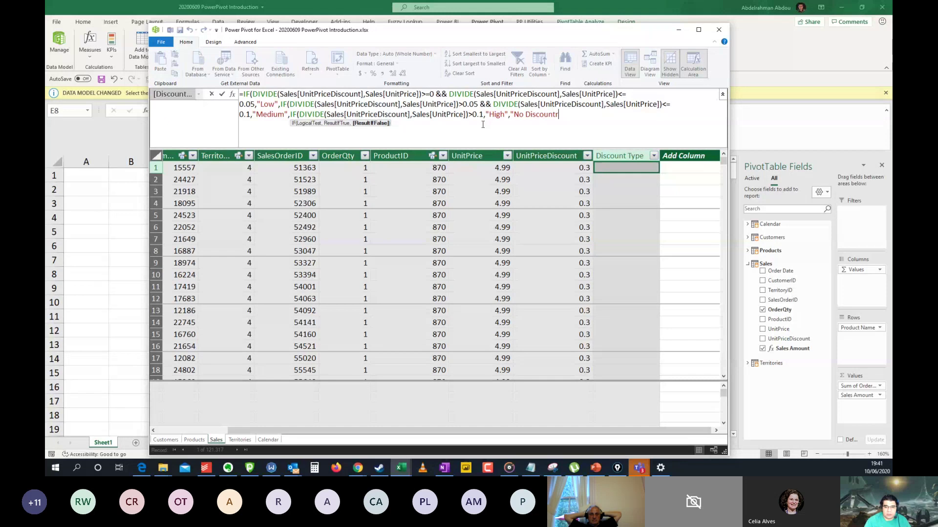
type(")))")
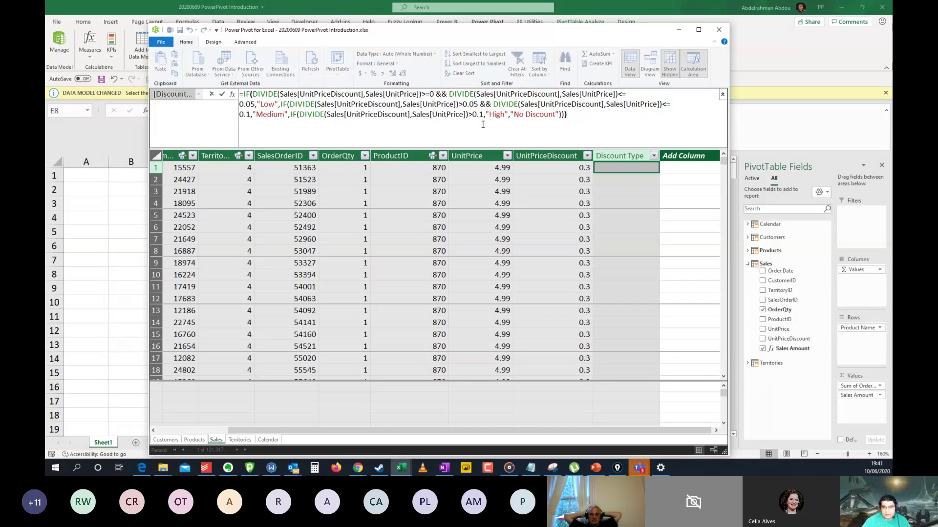
key("Return")
- Check which distinct values the Discount Type column contains, without filtering it
left_click(636, 206)
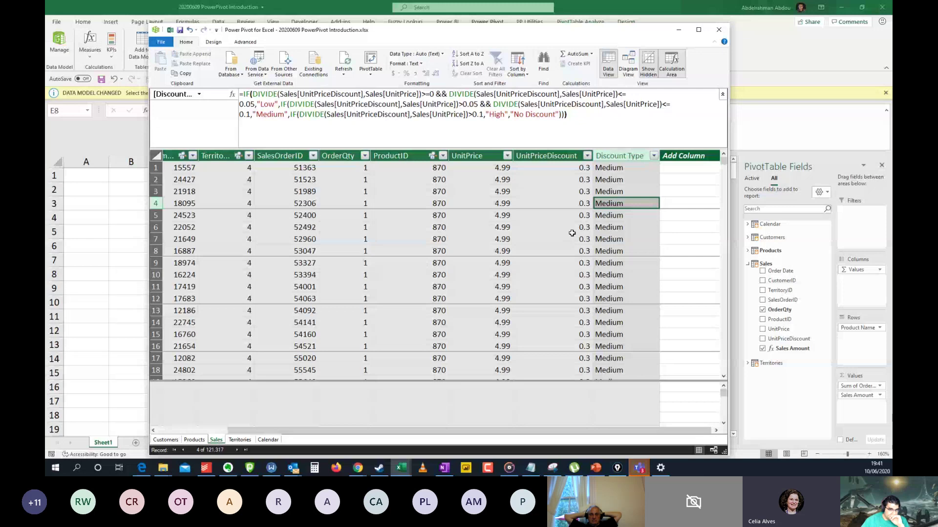
key("Up")
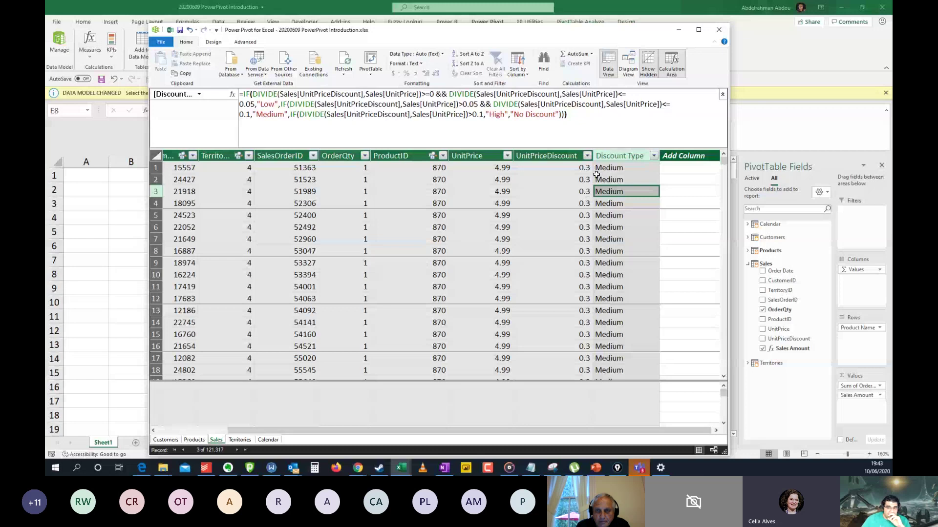
left_click(598, 178)
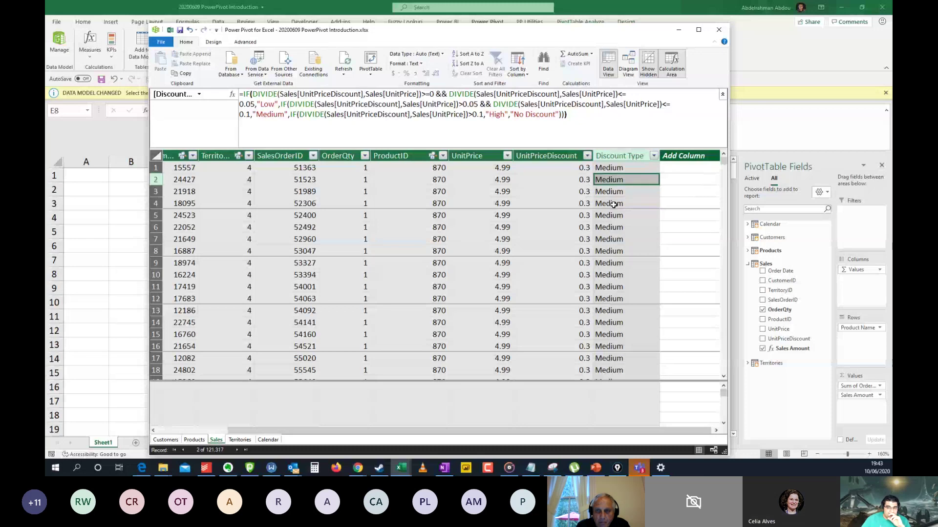
left_click(653, 156)
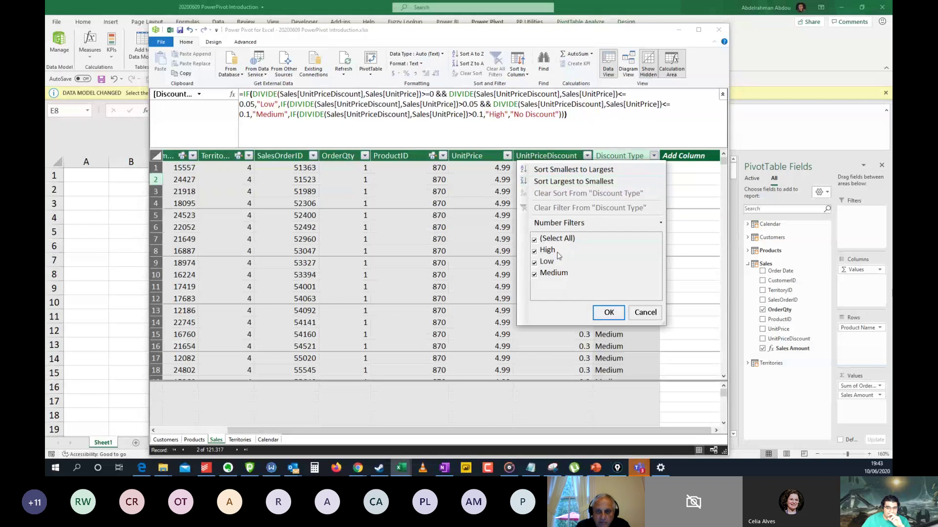
left_click(639, 314)
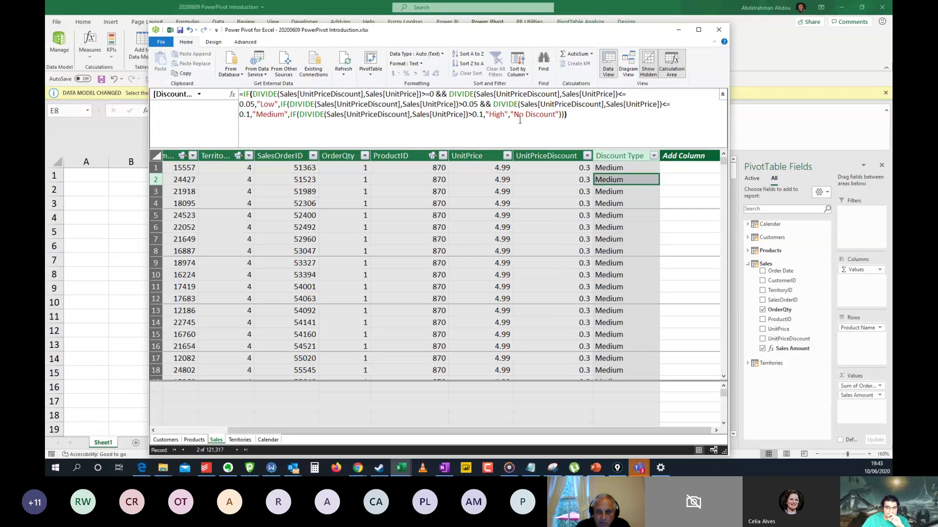
- Change the first condition of the Discount Type formula to >0 and commit it
left_click(432, 102)
key("BackSpace")
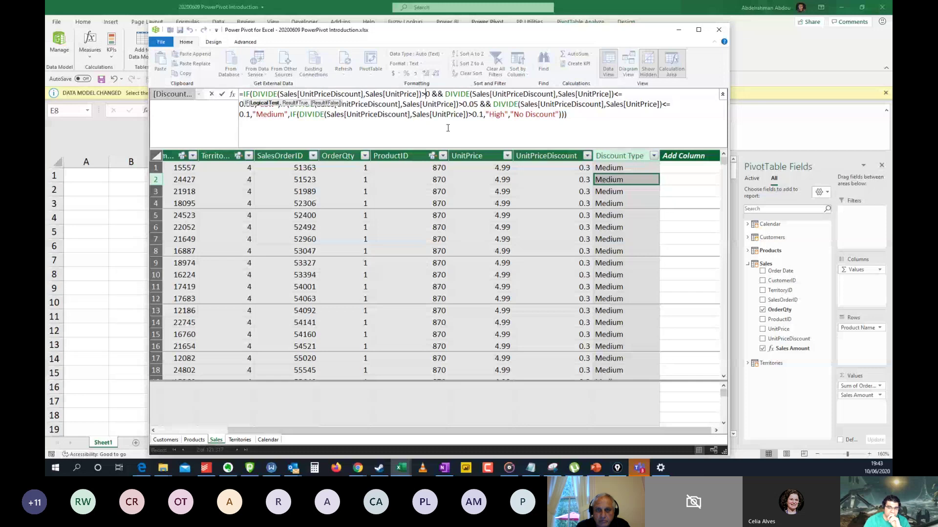
key("Return")
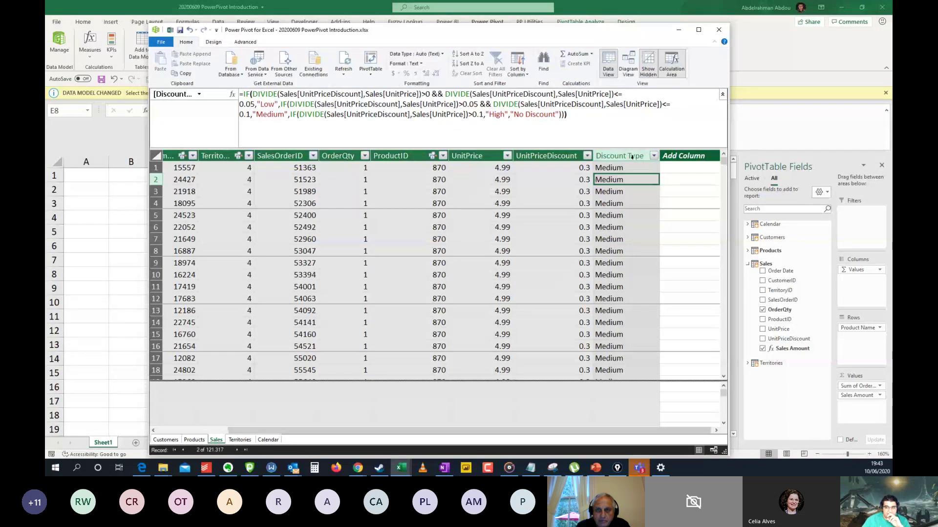
- Review the Discount Type column's distinct values again after the formula change, leaving the column unfiltered
left_click(654, 155)
scroll(641, 251, "down", 1)
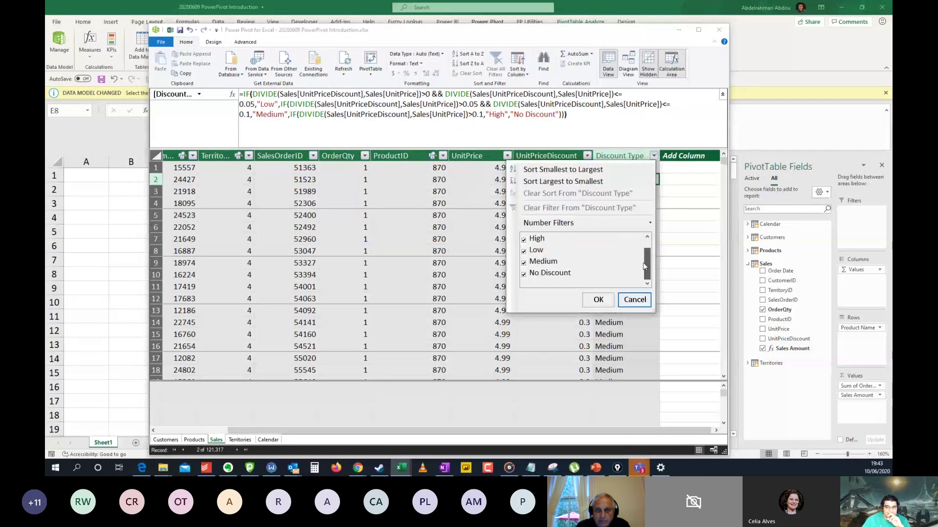
left_click(633, 299)
left_click(629, 227)
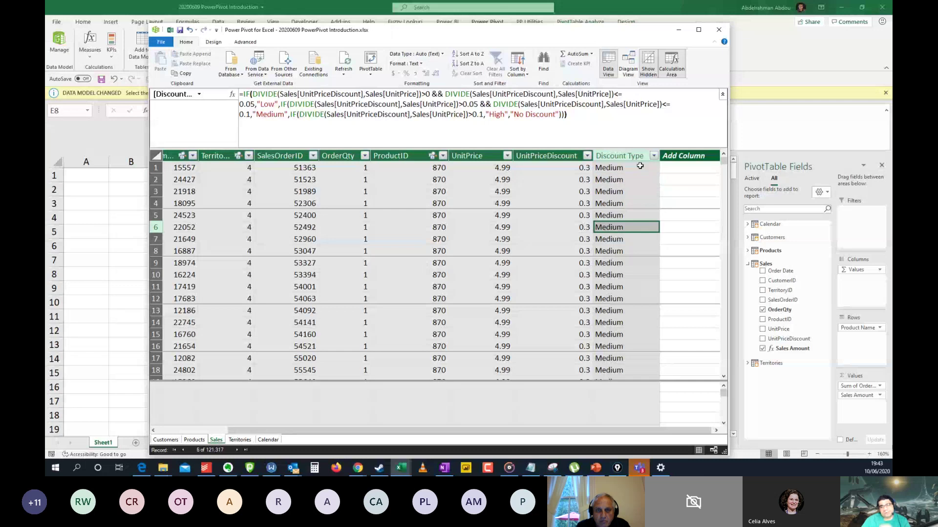
left_click(618, 180)
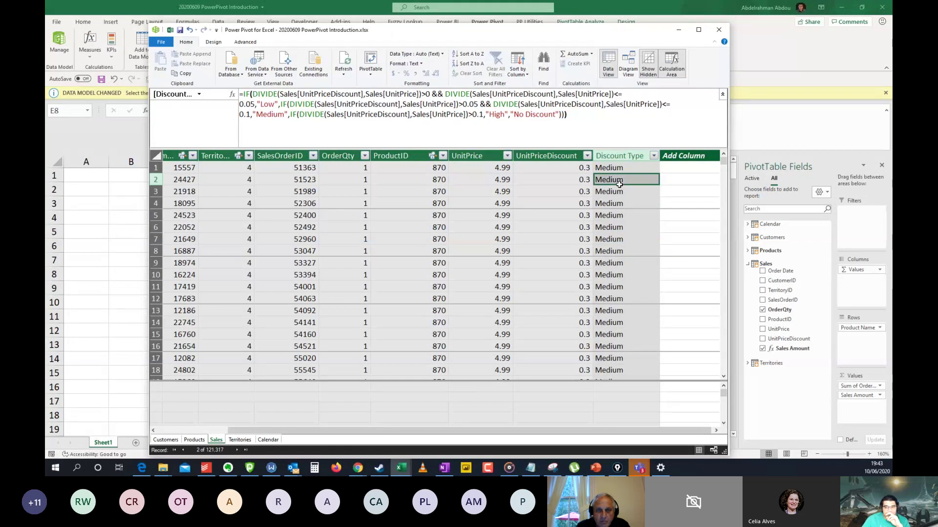
scroll(619, 191, "down", 1)
scroll(619, 190, "up", 1)
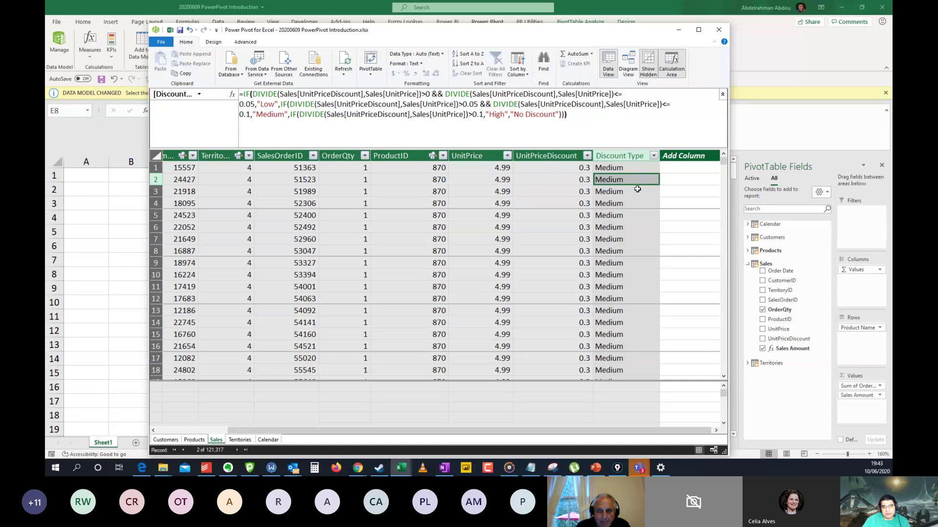
- Close the Power Pivot window and clear the Implicit Measure and Explicit Measure labels in D3:F3 of the worksheet
left_click(718, 33)
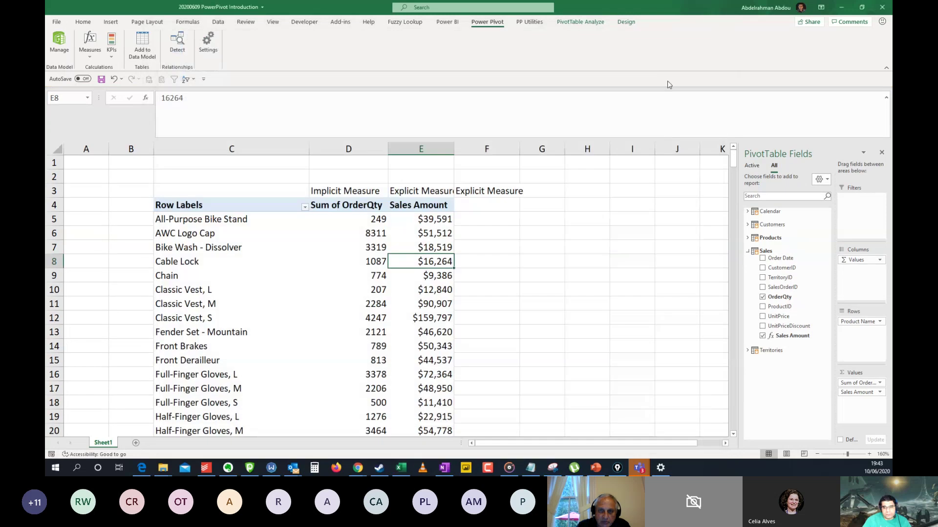
left_click(413, 246)
left_click_drag(332, 191, 489, 191)
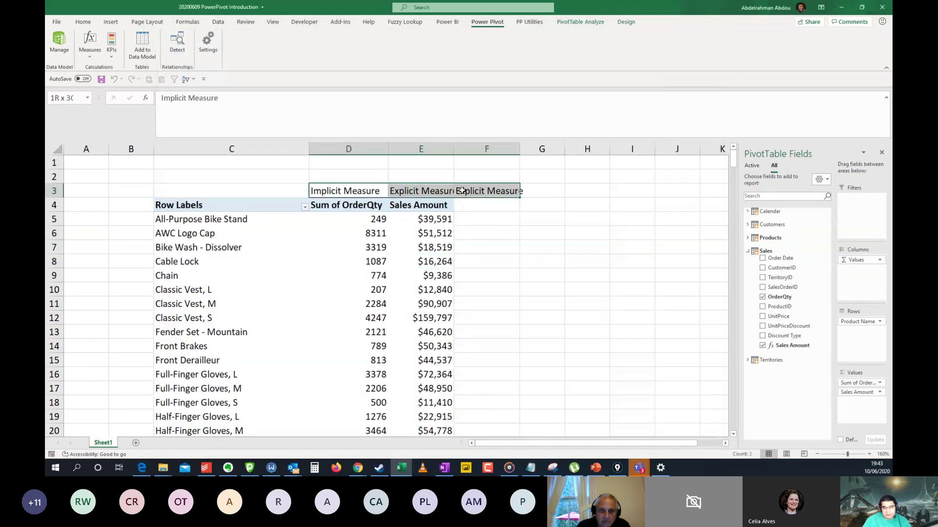
key("Delete")
left_click(380, 266)
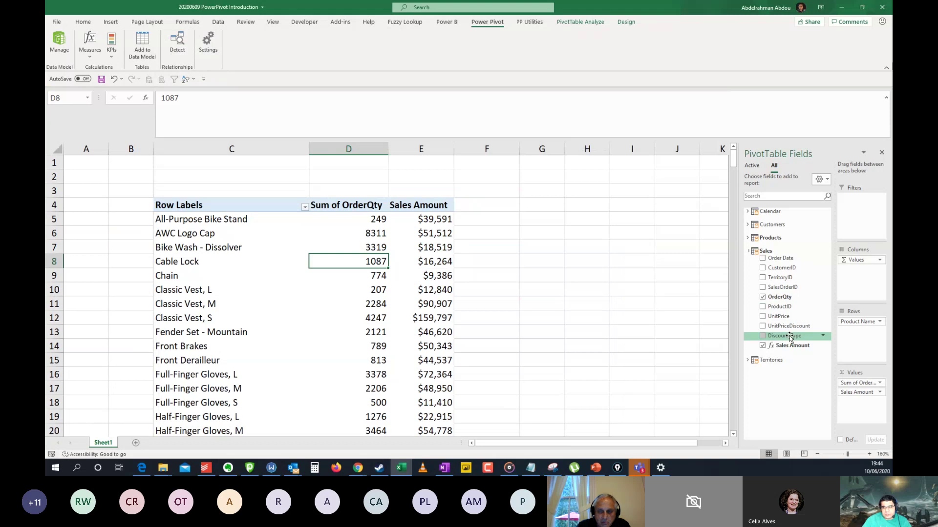
- Add the Discount Type field as a report filter on the PivotTable and filter it to High
left_click_drag(791, 336, 858, 209)
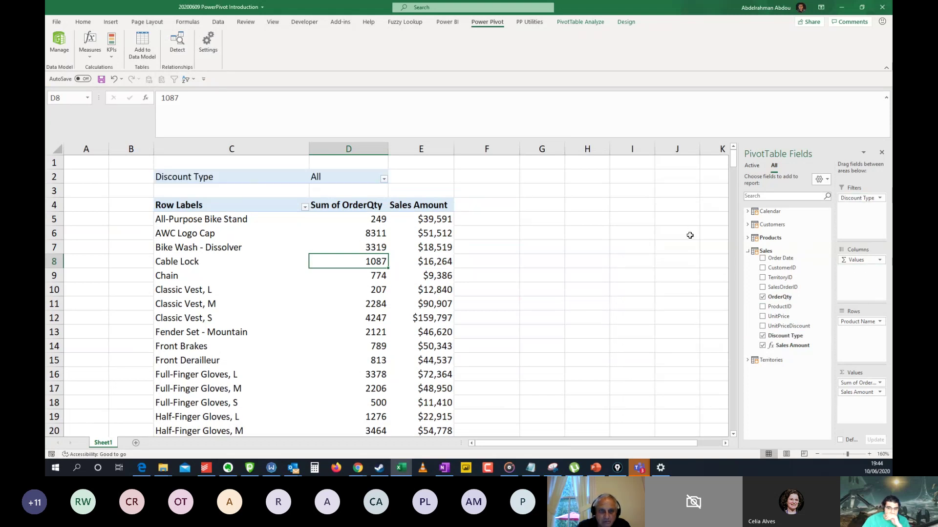
left_click(384, 179)
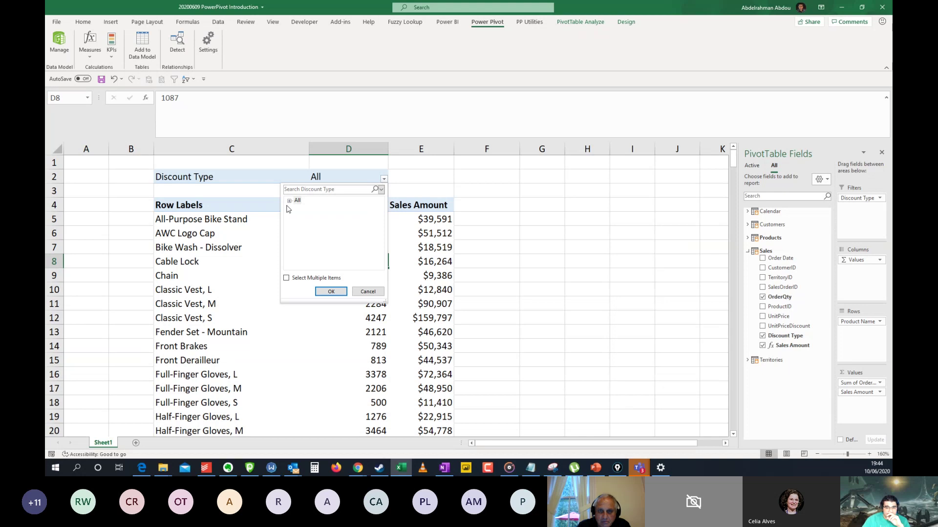
left_click(306, 209)
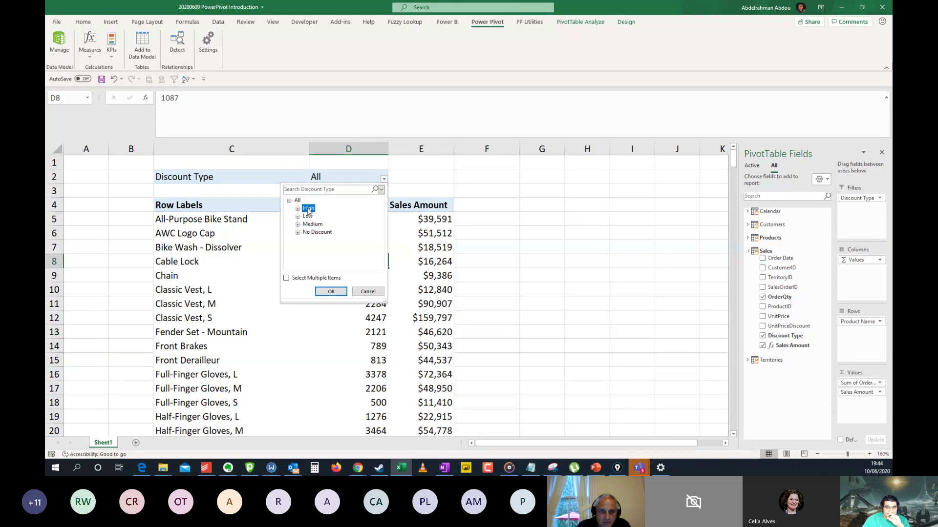
left_click(323, 294)
left_click(405, 250)
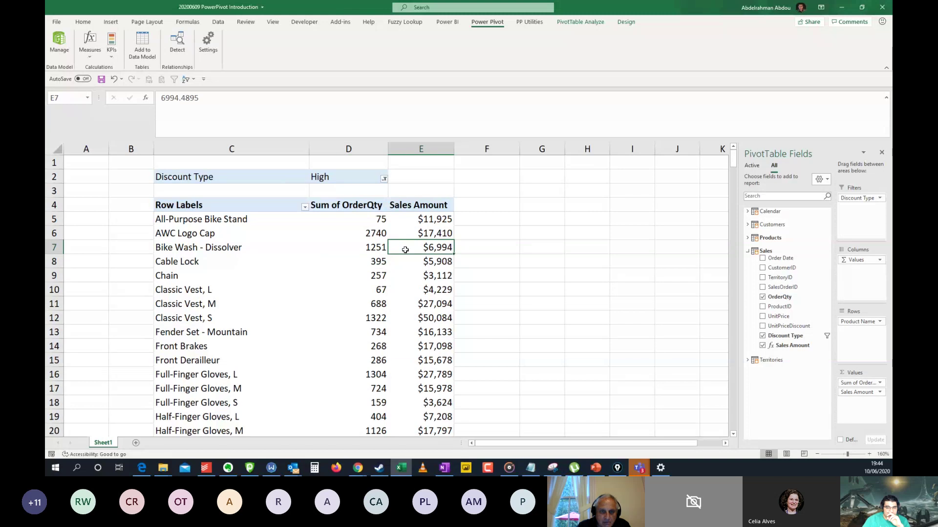
left_click(367, 246)
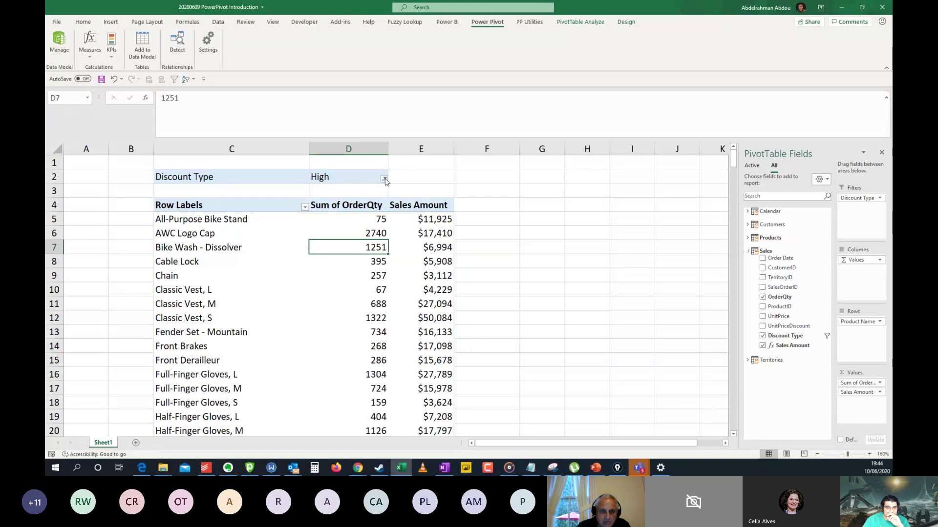
- Change the PivotTable's Discount Type report filter to No Discount
left_click(384, 179)
left_click(311, 224)
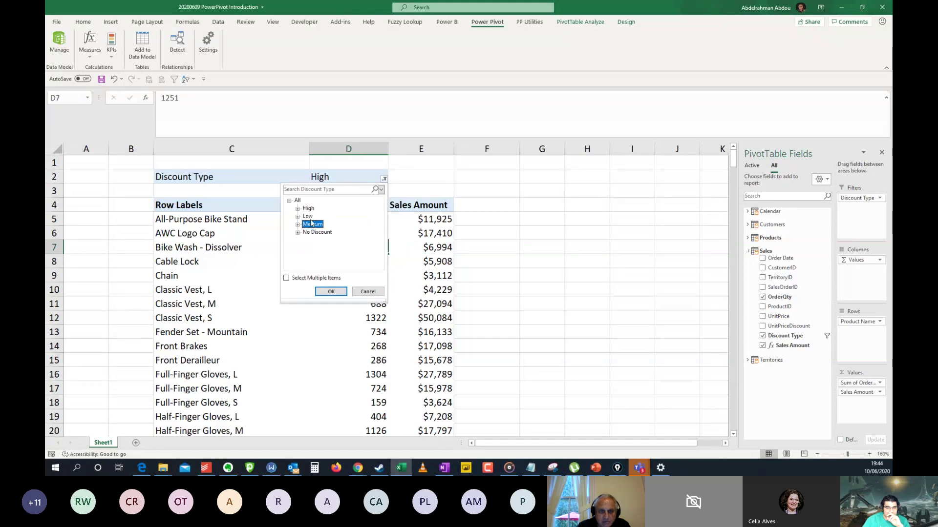
left_click(317, 232)
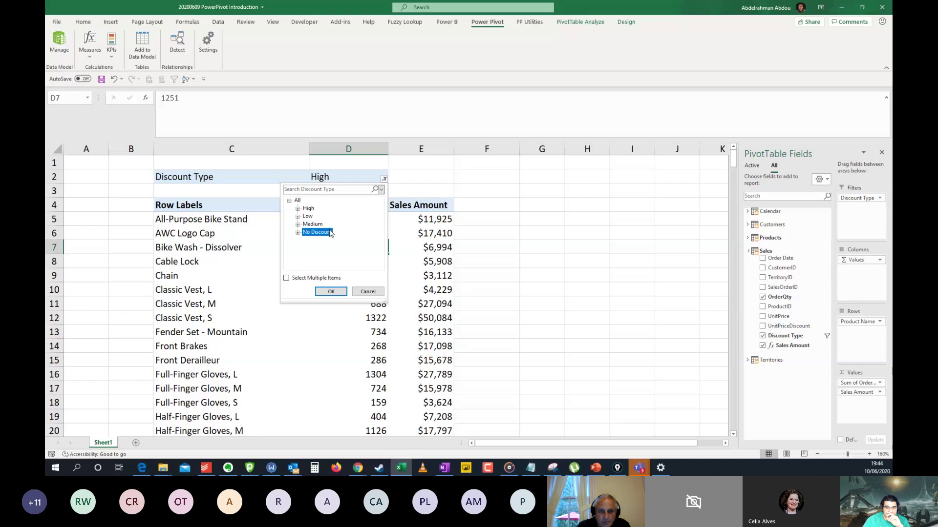
left_click(331, 292)
left_click(359, 262)
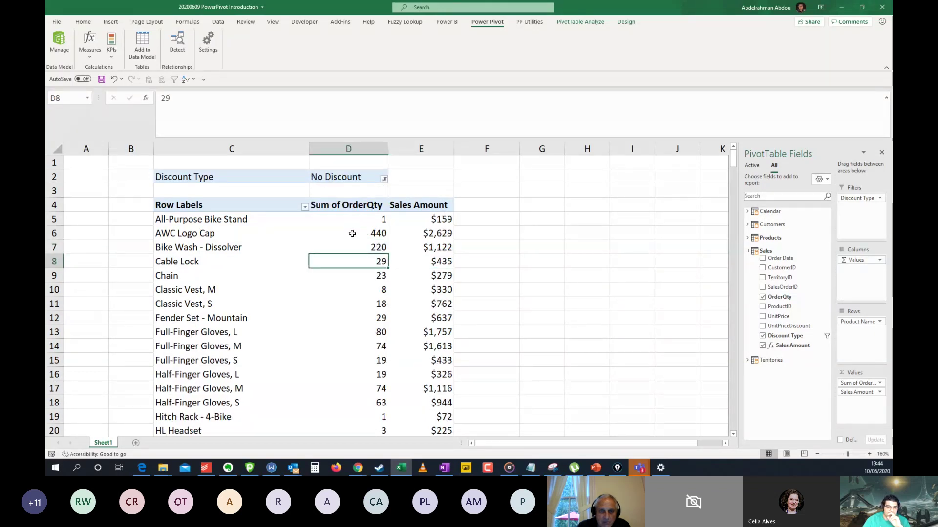
left_click(355, 250)
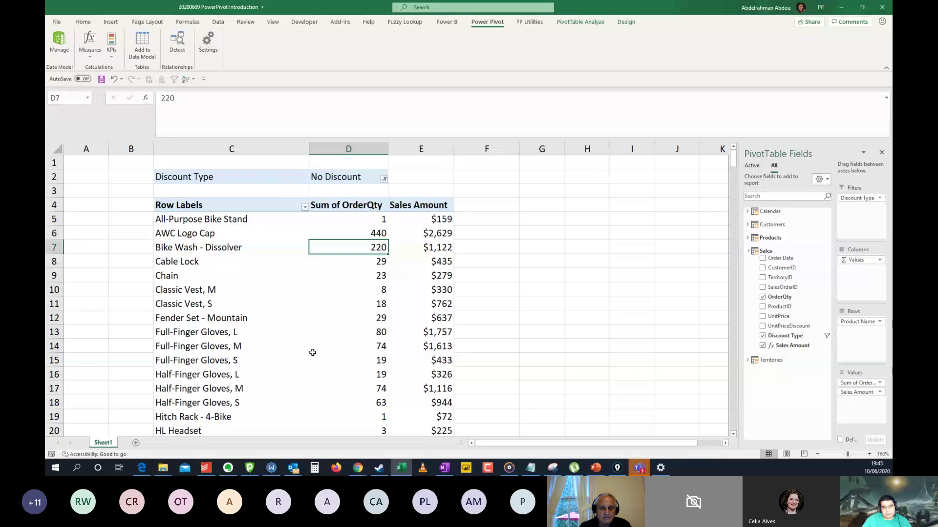
left_click(214, 234)
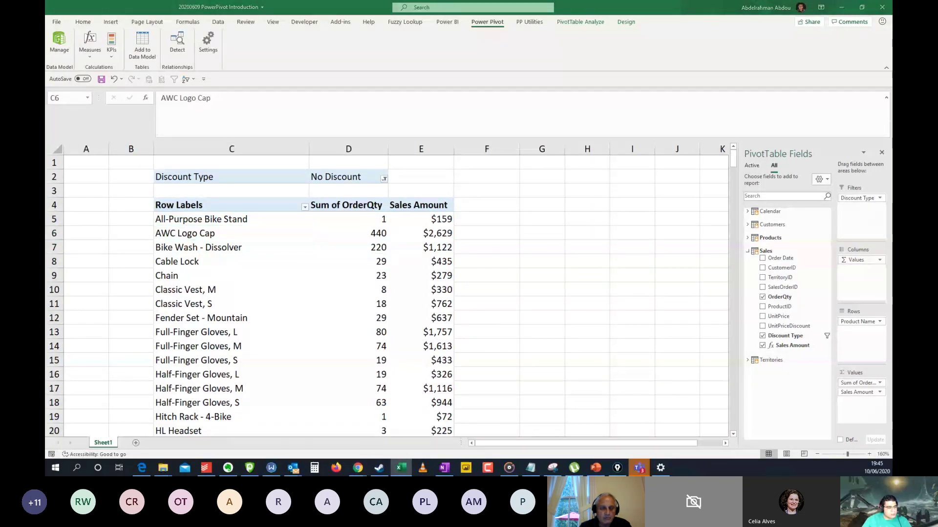
- Switch to the Chrome window with the DAX SWITCH function documentation and review its syntax, parameters and example
key("alt+Tab")
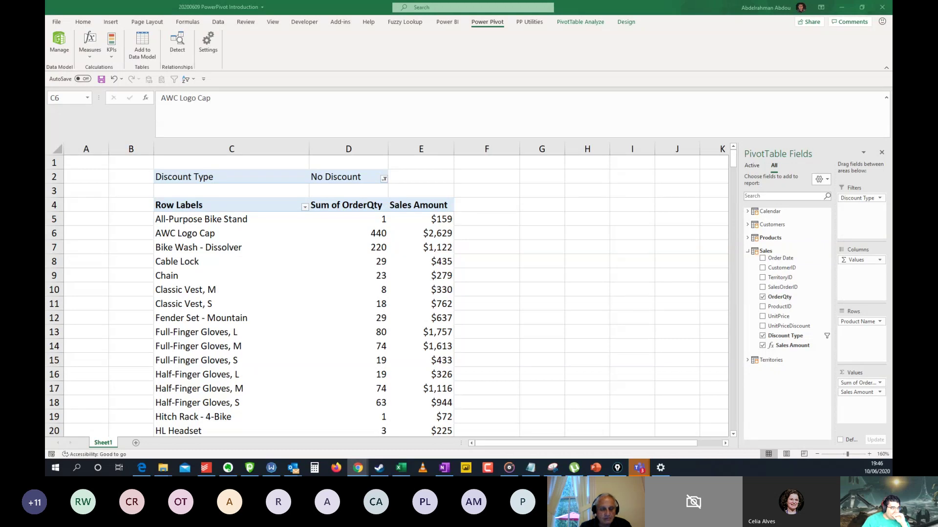
left_click_drag(45, 61, 437, 93)
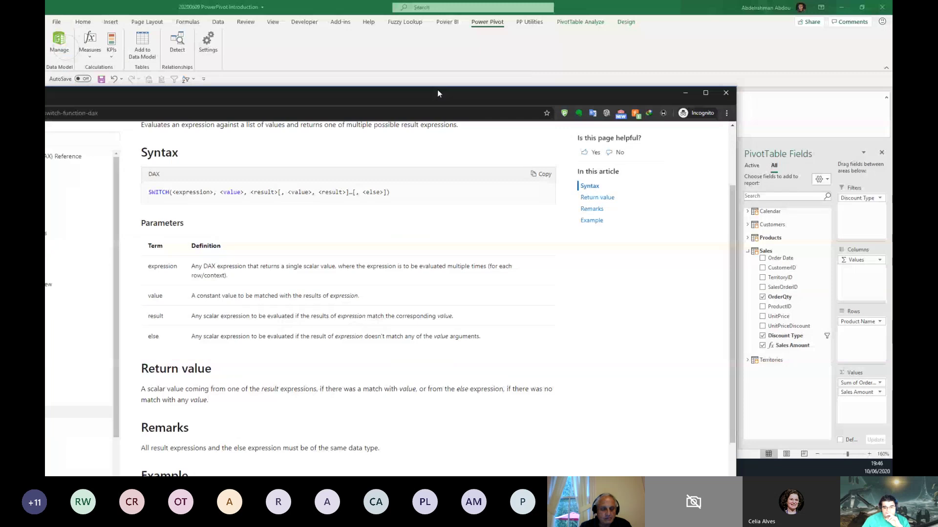
double_click(438, 90)
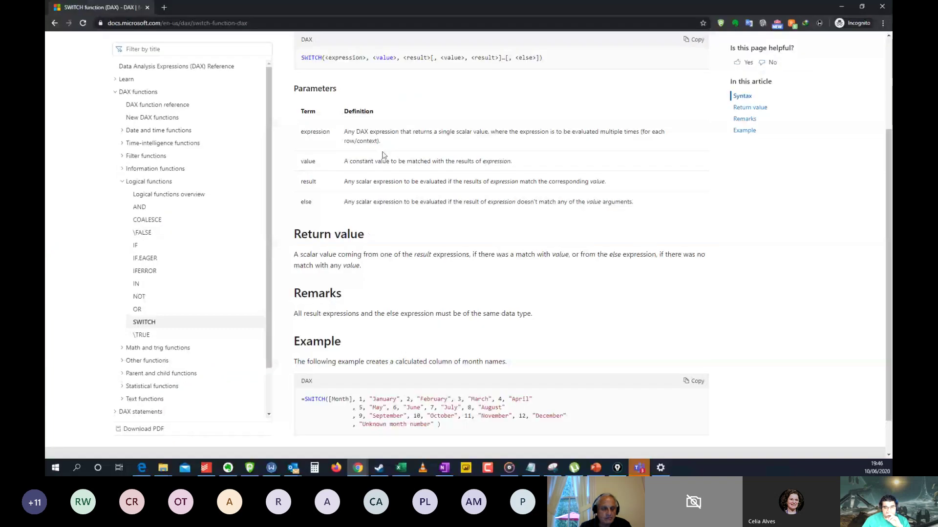
scroll(384, 155, "up", 2)
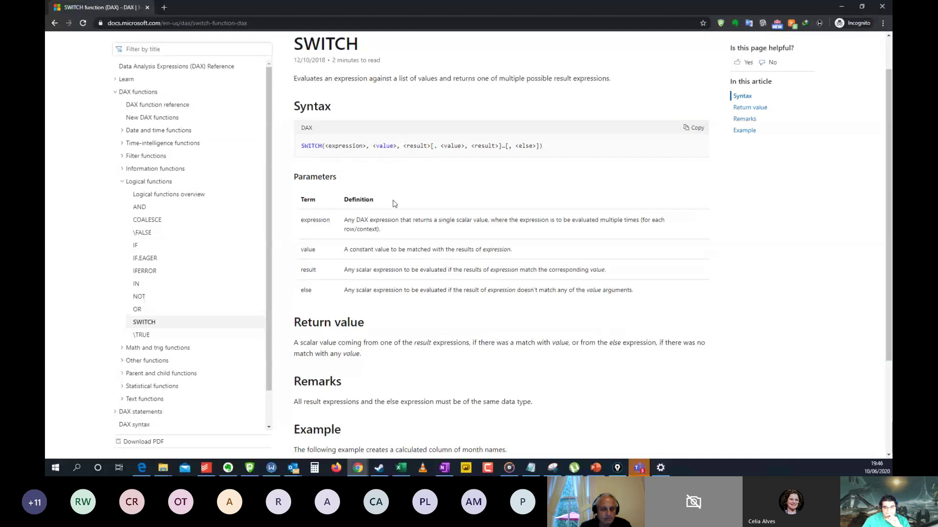
scroll(403, 198, "down", 1)
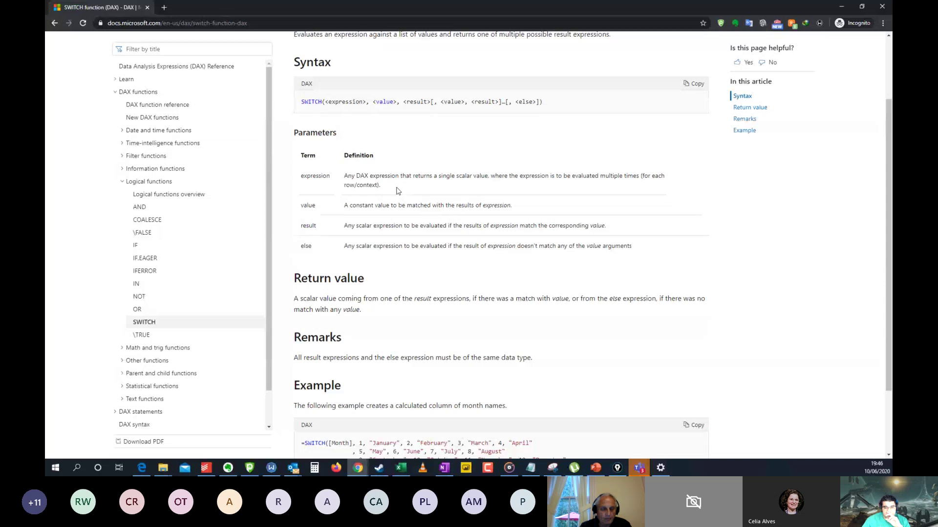
scroll(369, 261, "down", 2)
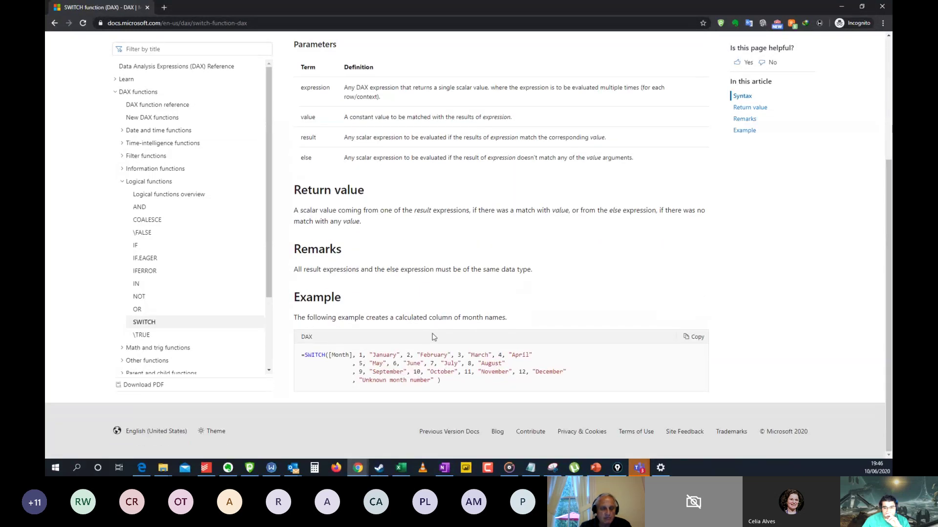
scroll(432, 337, "up", 3)
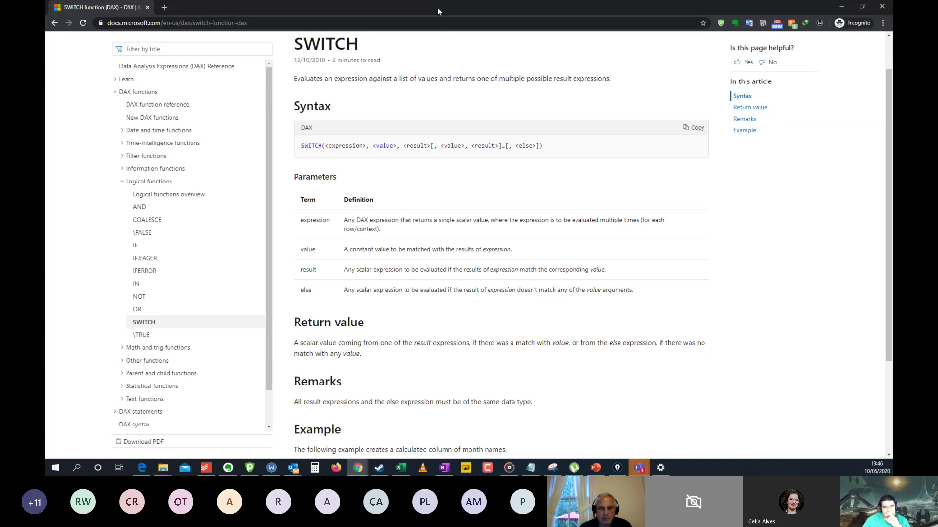
double_click(384, 146)
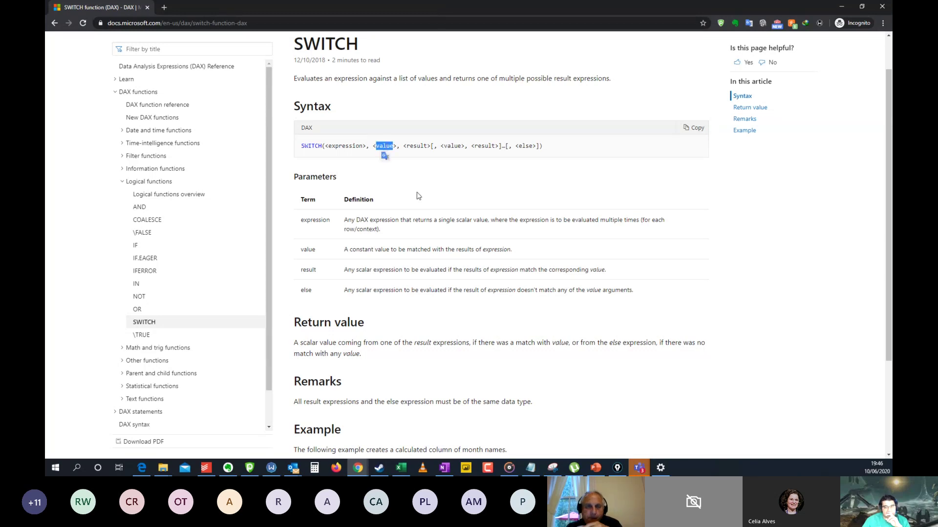
left_click(379, 305)
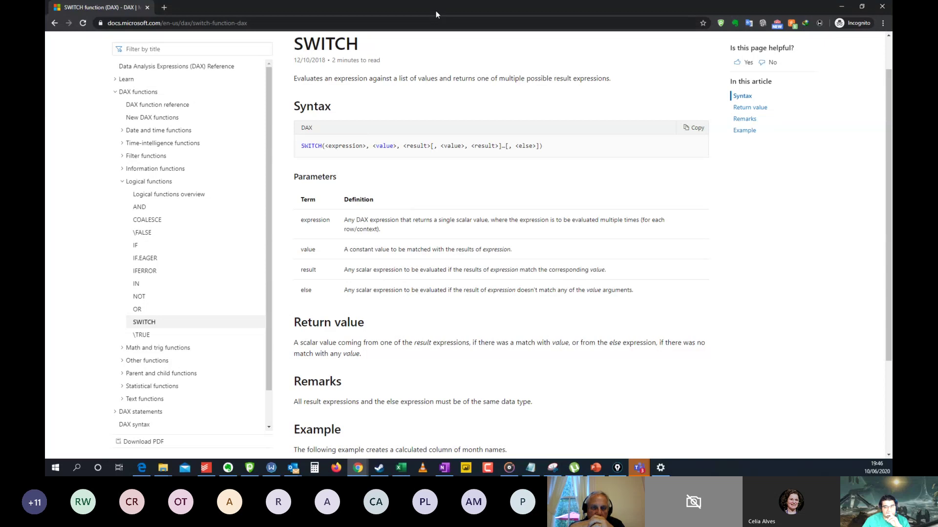
- Restore the browser window, move it off the shared screen, and return to the PivotTable's Sales Amount values in Excel
double_click(415, 12)
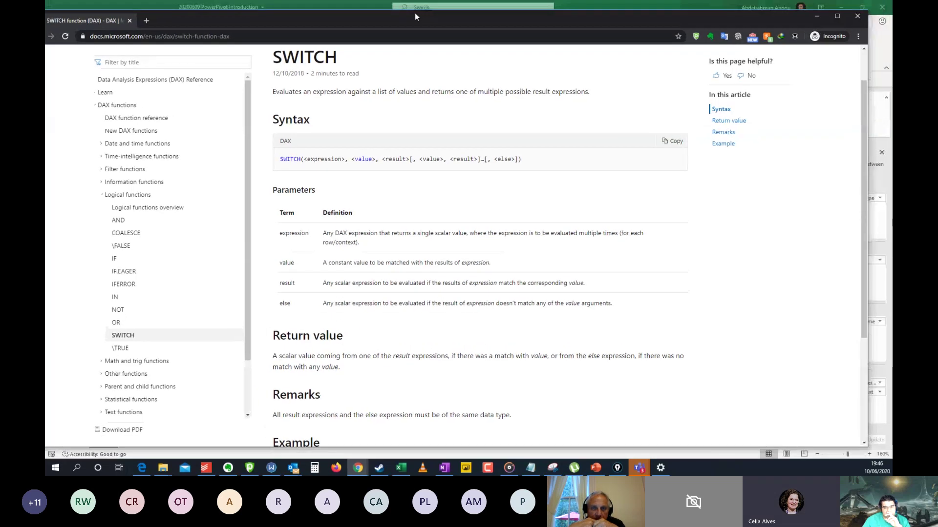
left_click_drag(414, 16, 45, 34)
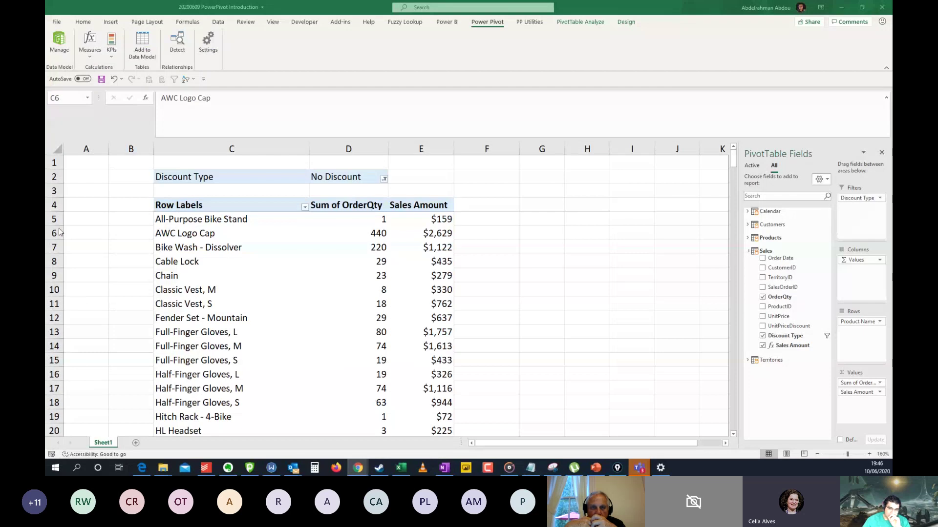
left_click(400, 266)
left_click(400, 266)
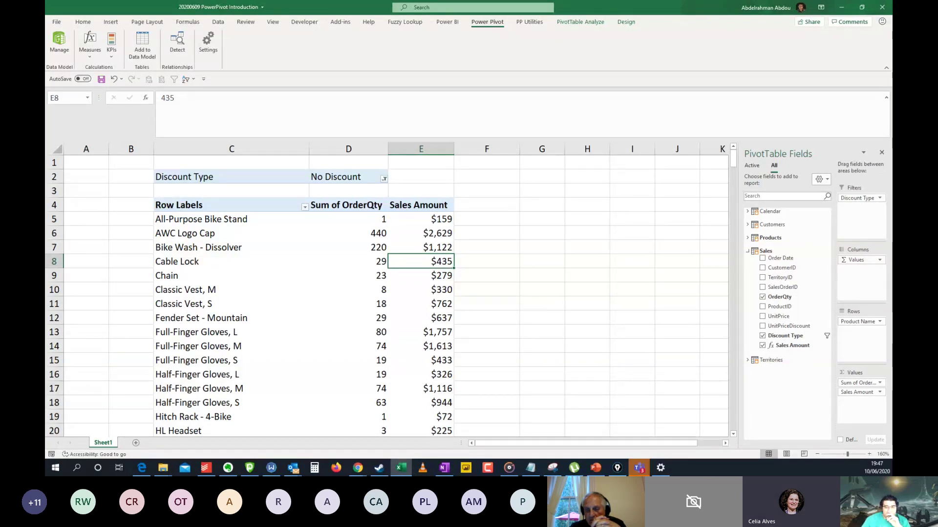
key("Up")
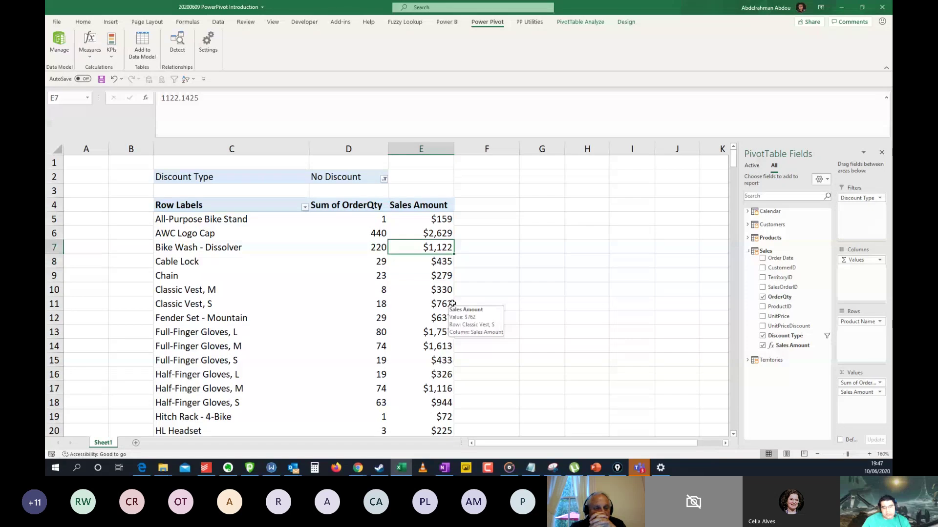
- Open the Power Pivot data model and examine the ProductID values in the Sales table
left_click(58, 46)
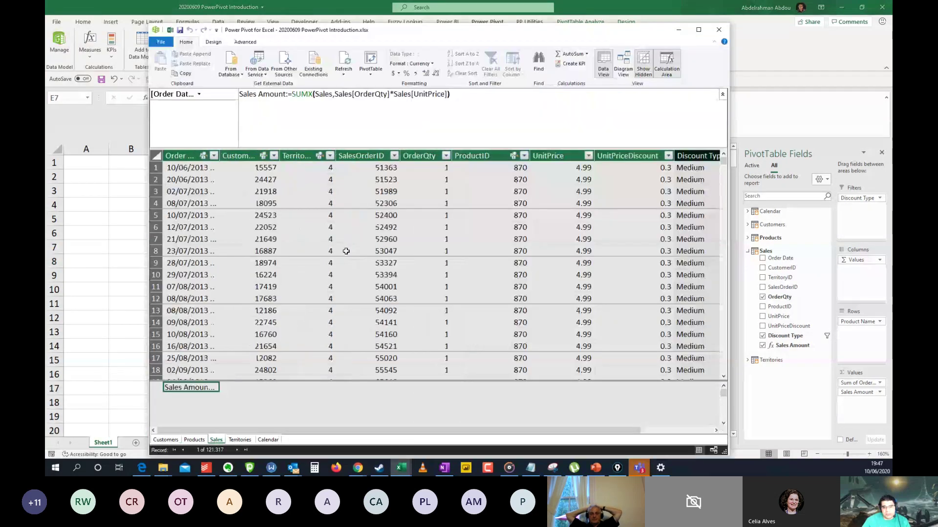
key("Right")
key("Right")
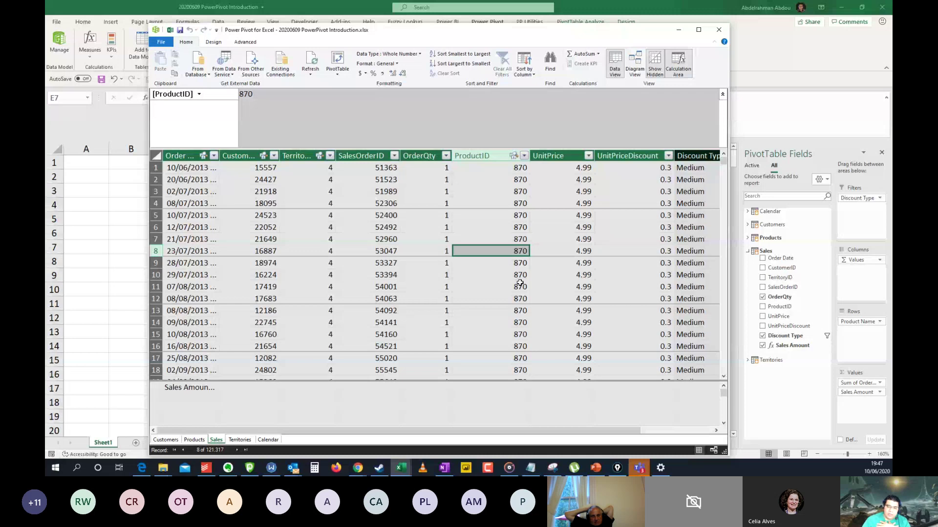
left_click(502, 239)
left_click(501, 263)
left_click(501, 295)
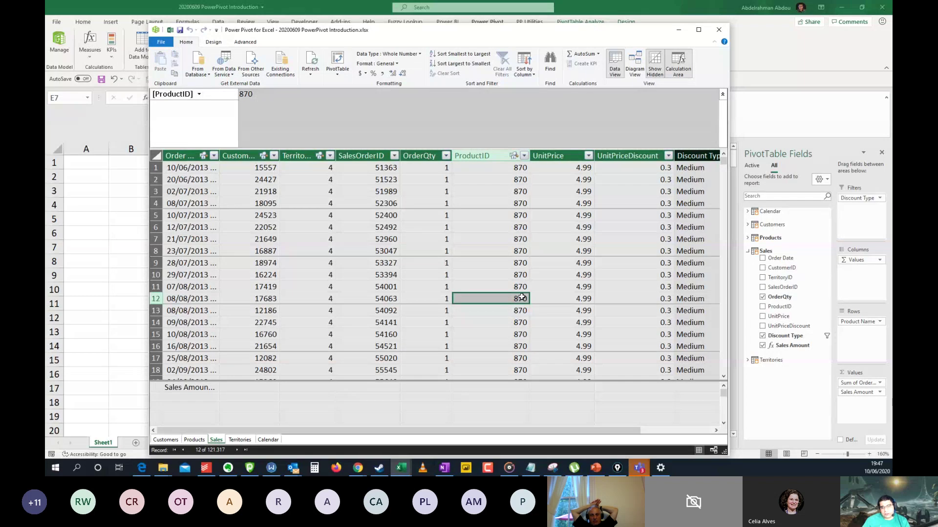
- Maximize the data model window and inspect the Discount Type column's formula in the Sales table
left_click(698, 29)
left_click(645, 155)
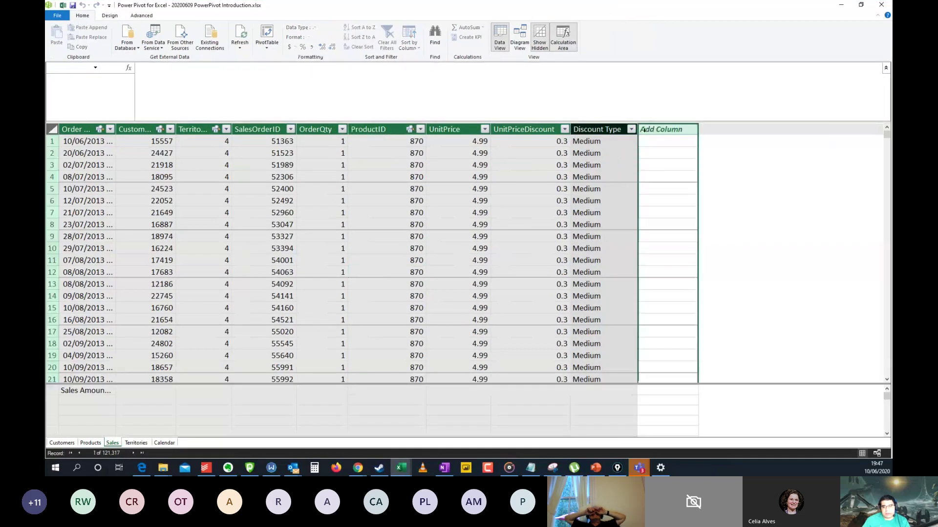
left_click(648, 147)
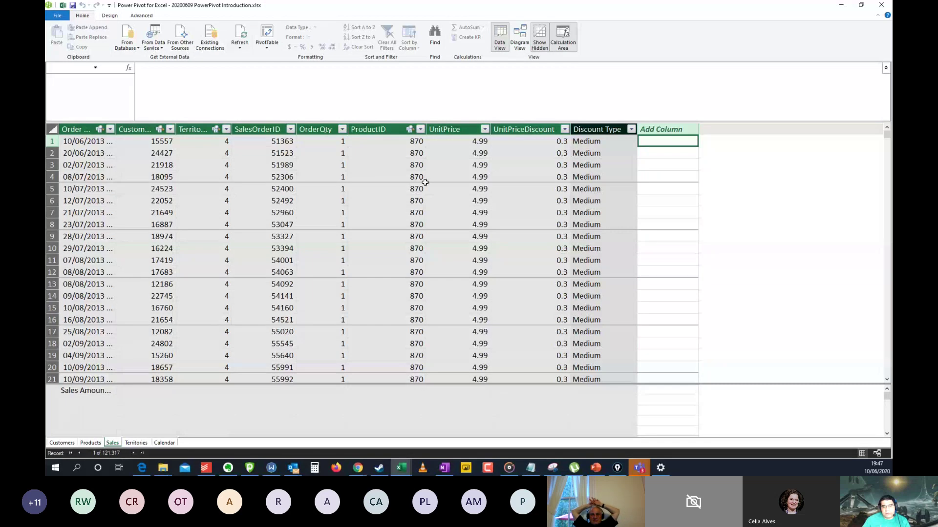
left_click(439, 142)
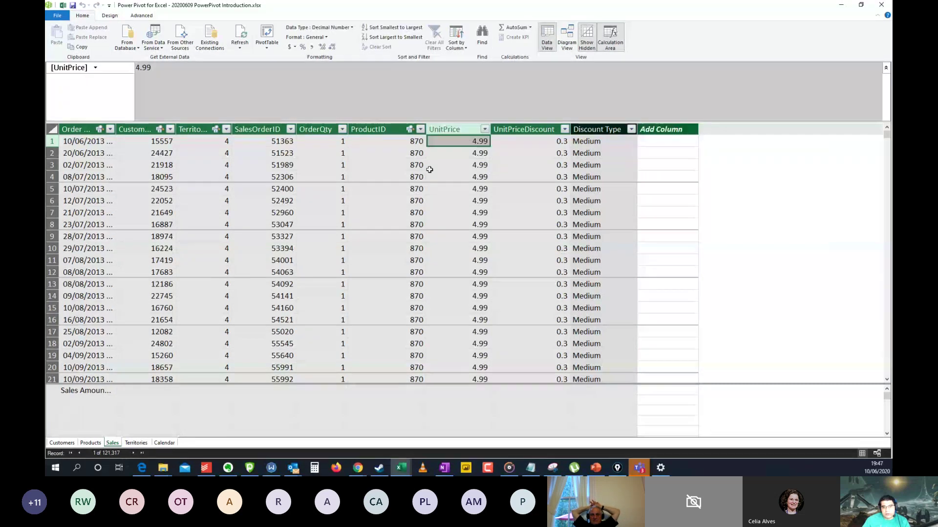
left_click(310, 140)
key("ctrl+Right")
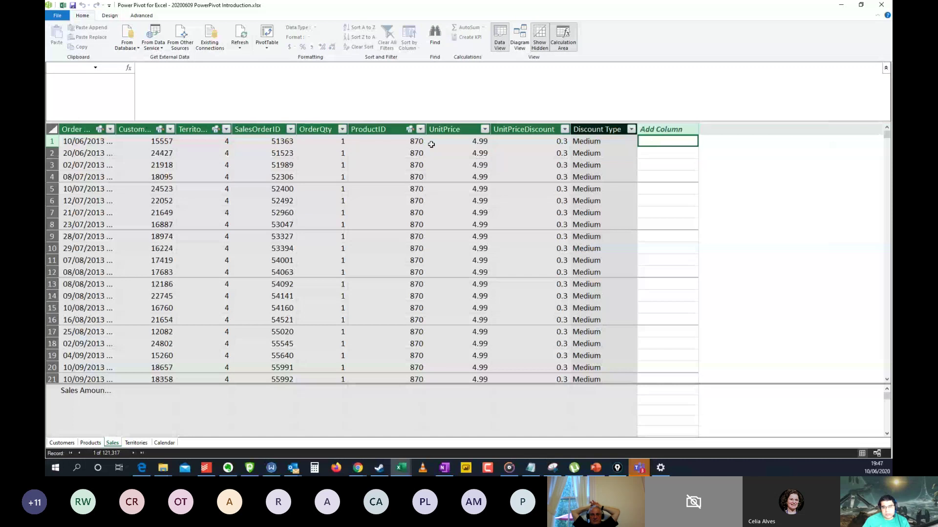
key("Left")
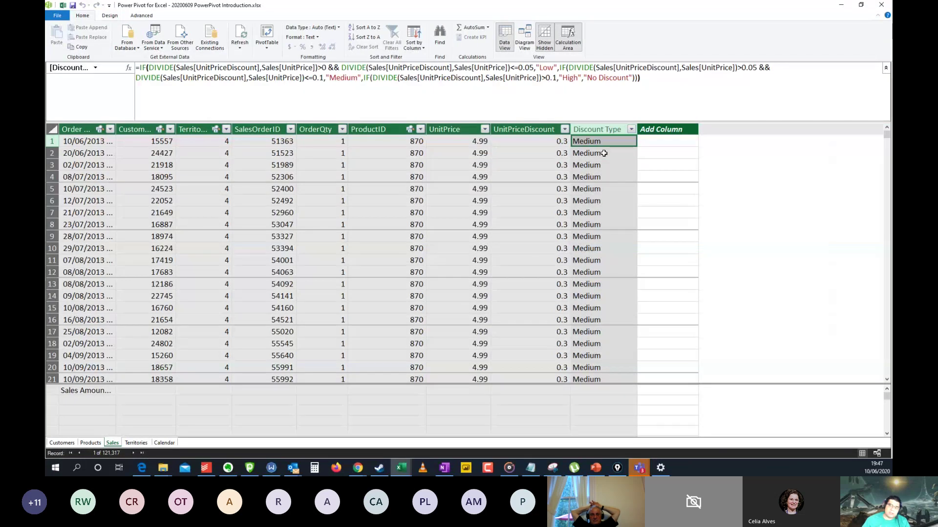
- Examine the UnitPriceDiscount, UnitPrice and OrderQty columns and the empty Add Column cells of the Sales table
left_click(504, 161)
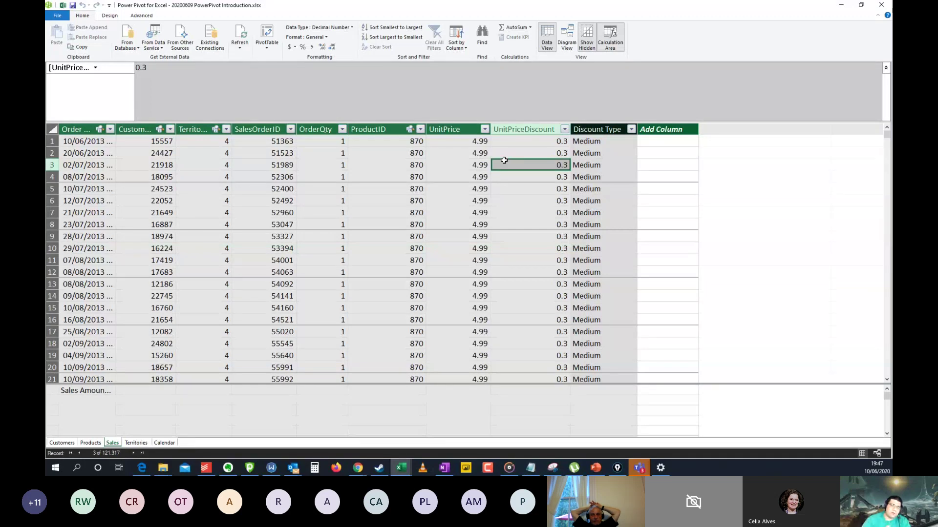
left_click(463, 141)
left_click(328, 145)
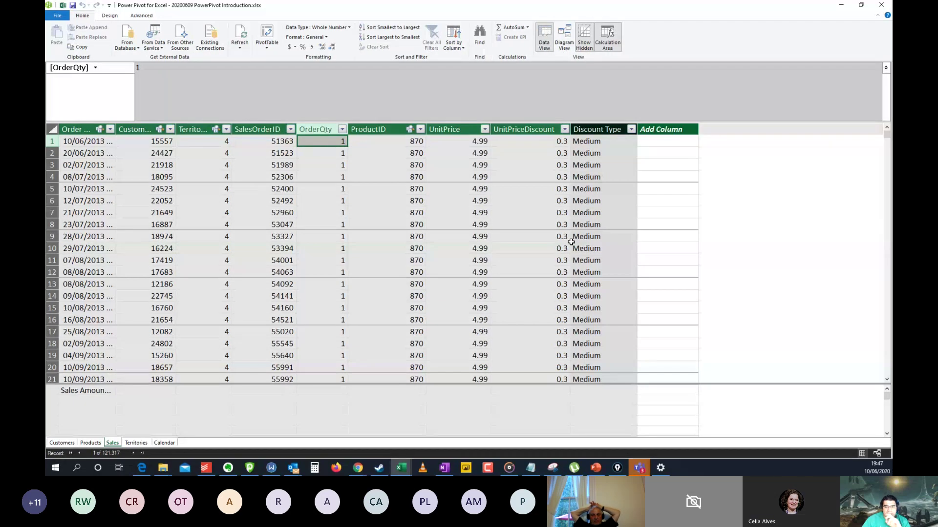
left_click(679, 141)
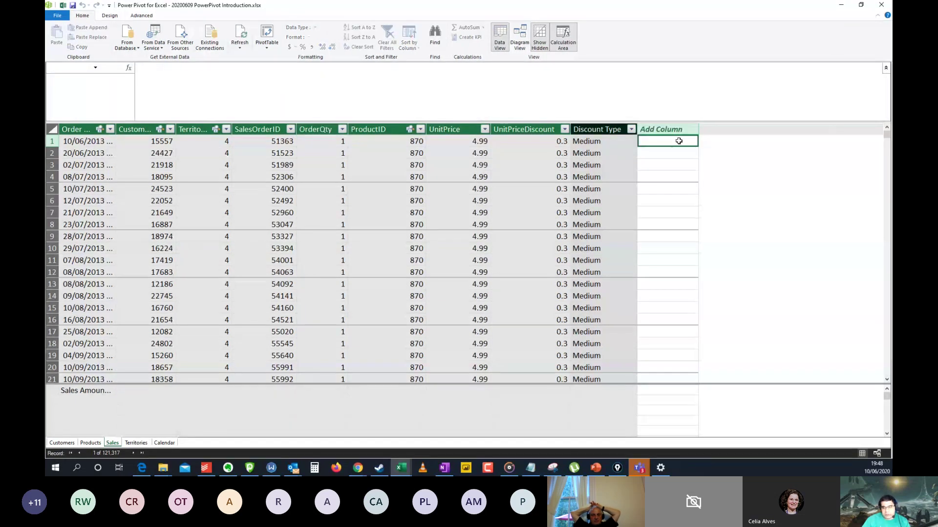
left_click(671, 155)
left_click(672, 191)
left_click(670, 224)
left_click(662, 272)
left_click(663, 332)
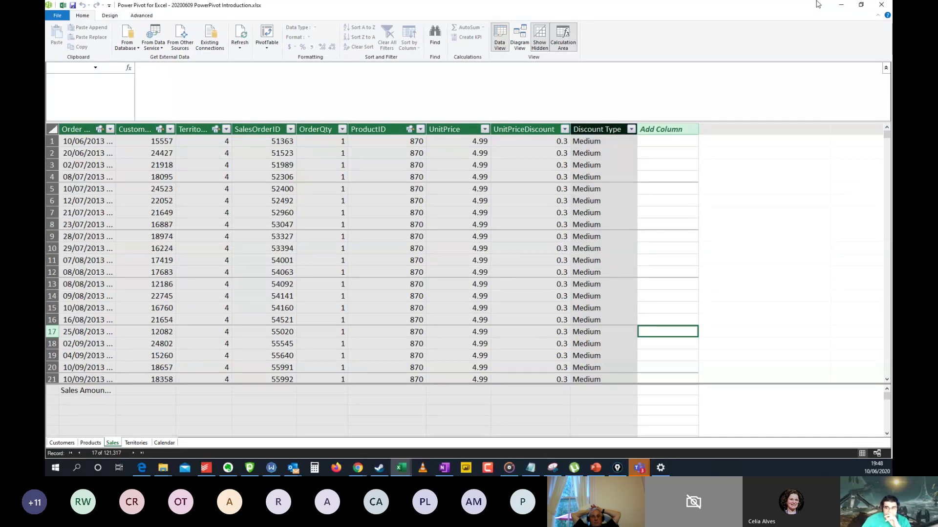
- Close the data model window and examine the Sales Amount values of the first products in the PivotTable
left_click(880, 5)
left_click(412, 232)
left_click(402, 219)
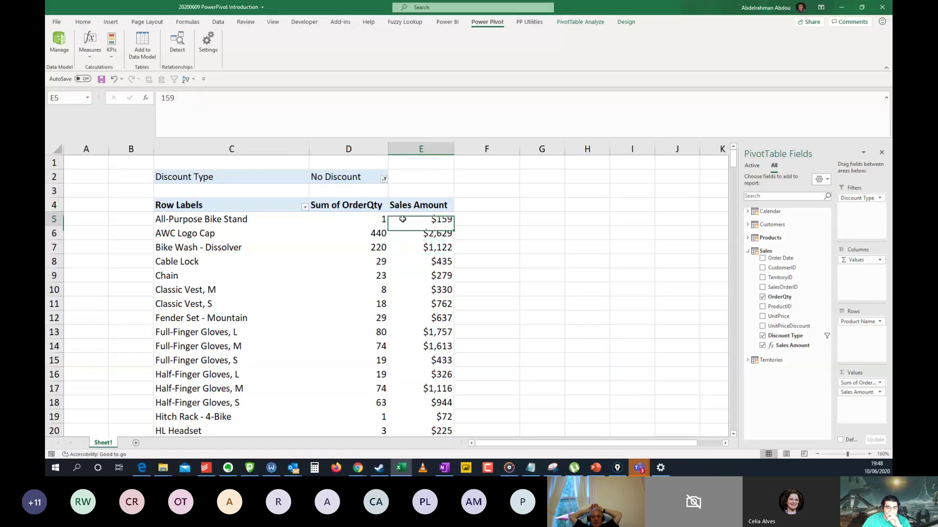
left_click(400, 247)
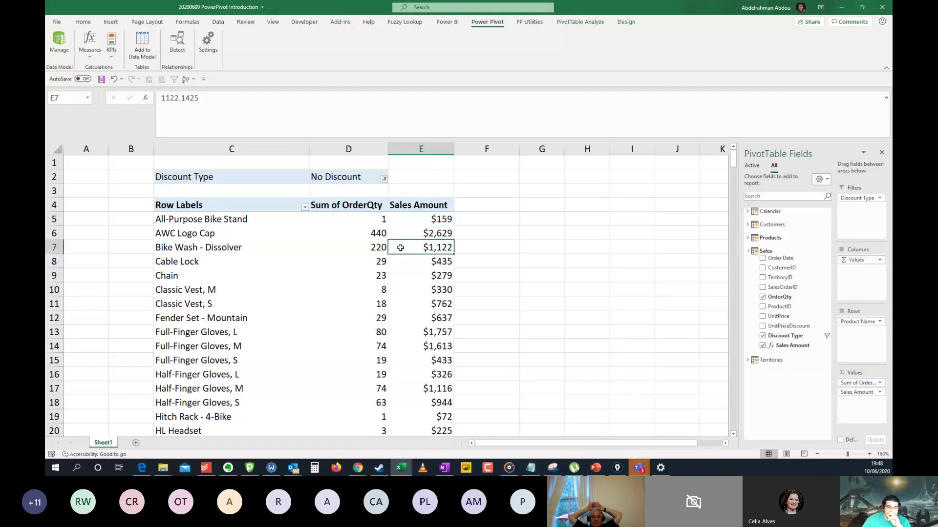
left_click(426, 273)
left_click(429, 263)
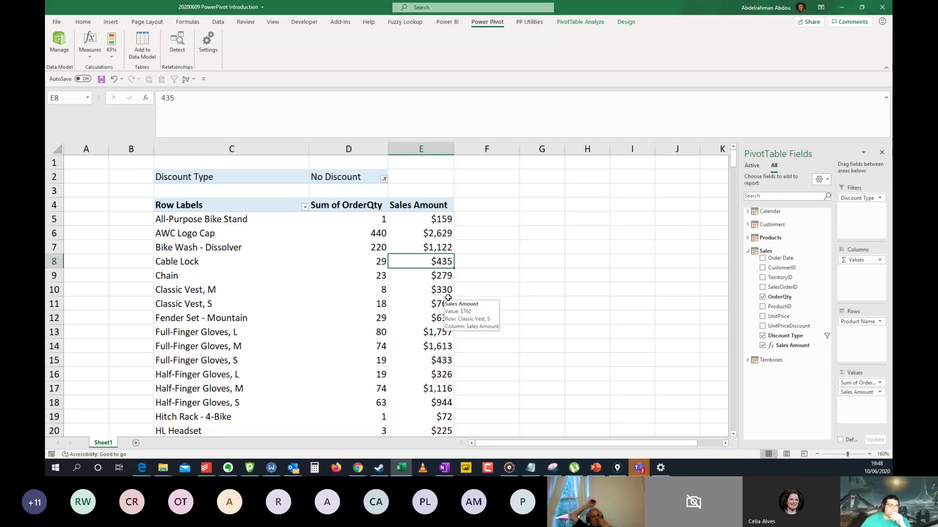
left_click(430, 250)
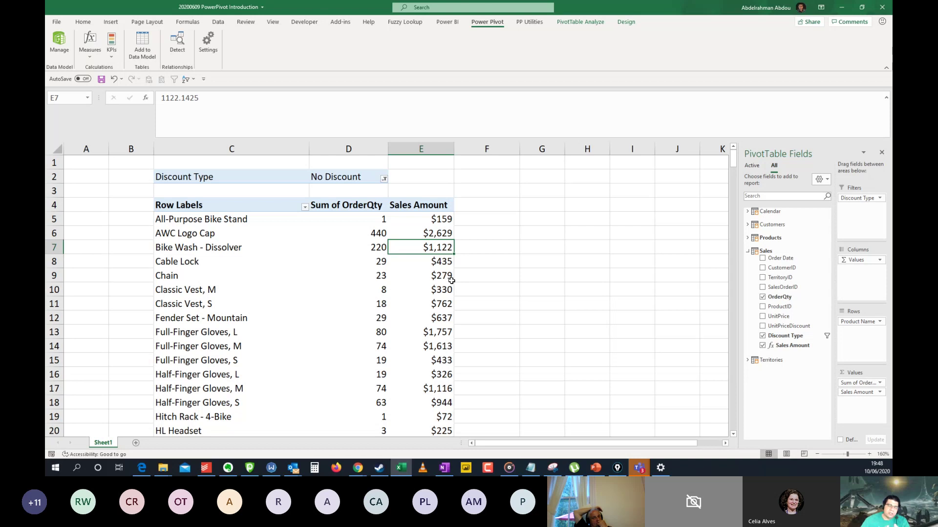
mouse_move(451, 281)
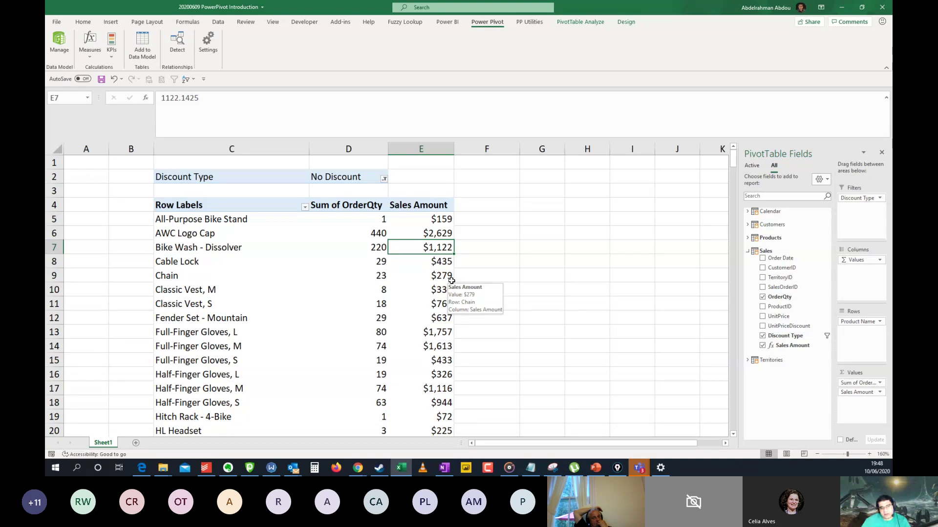
mouse_move(428, 247)
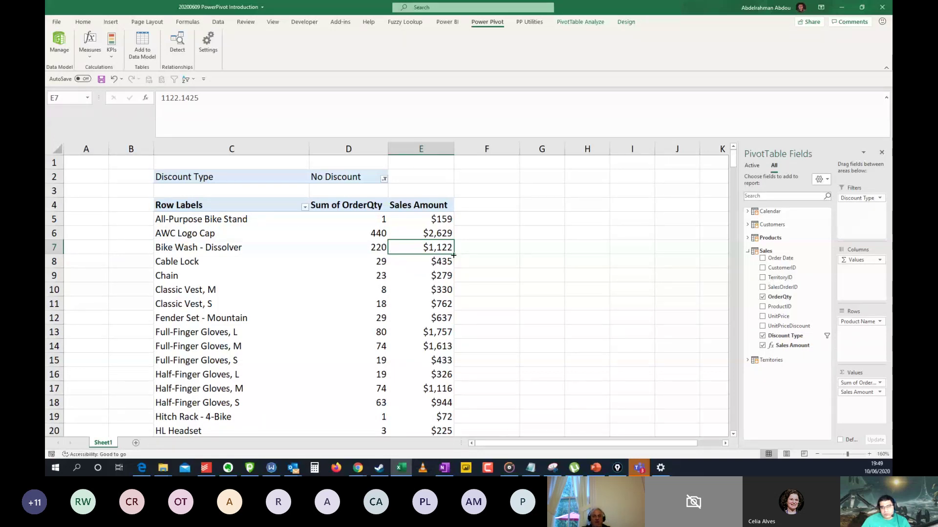
- Relate the Sales Amount of Bike Wash - Dissolver to its row label and the Discount Type filter in D2
left_click(203, 248)
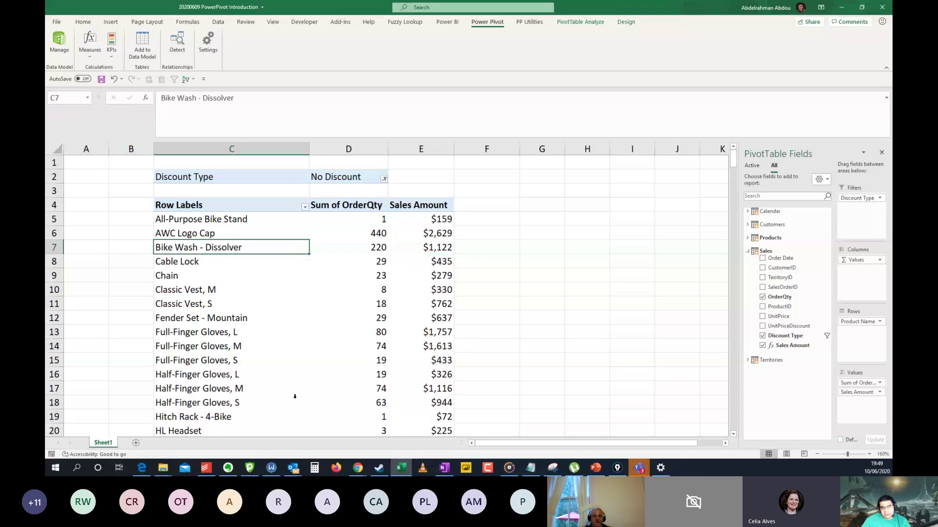
left_click(426, 247)
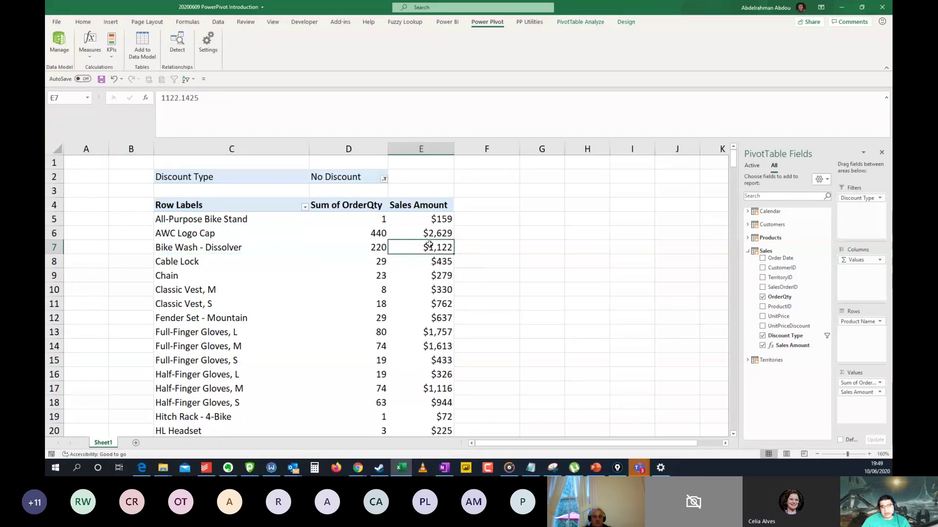
left_click(222, 250)
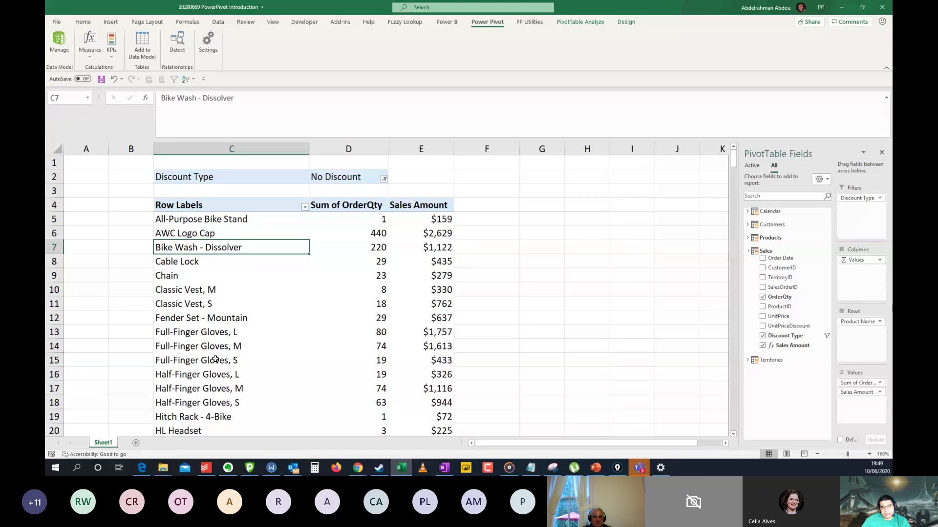
left_click(354, 173)
left_click(353, 173)
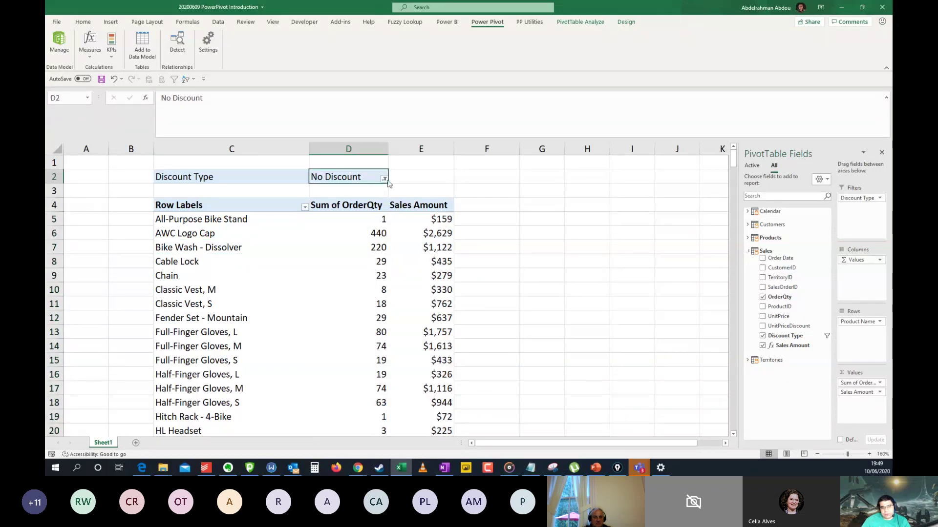
left_click(412, 250)
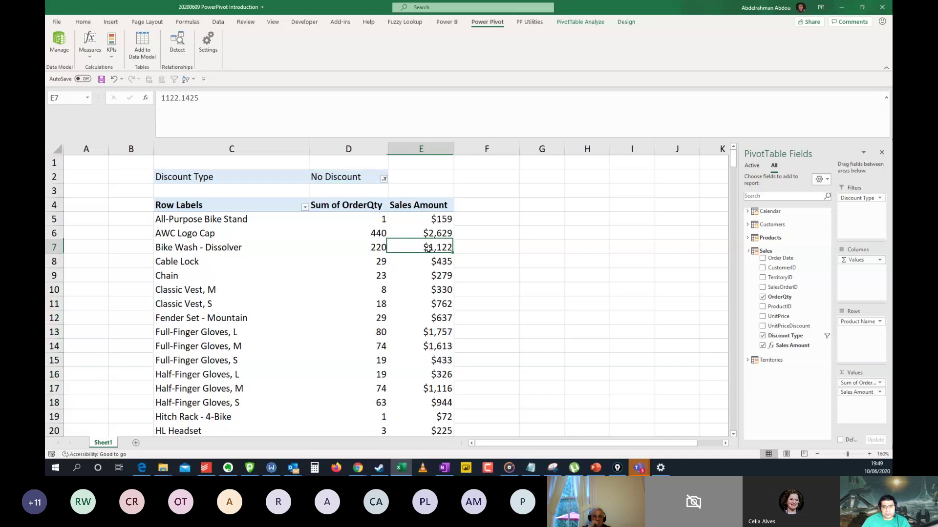
left_click(243, 250)
left_click(415, 248)
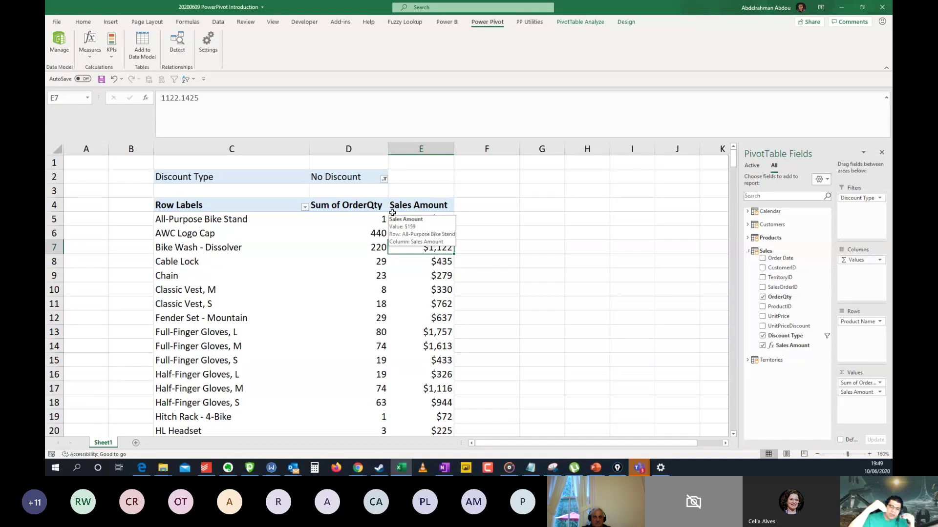
- Go through the Sales Amount cells one by one from Cable Lock to Full-Finger Gloves, S
left_click(436, 264)
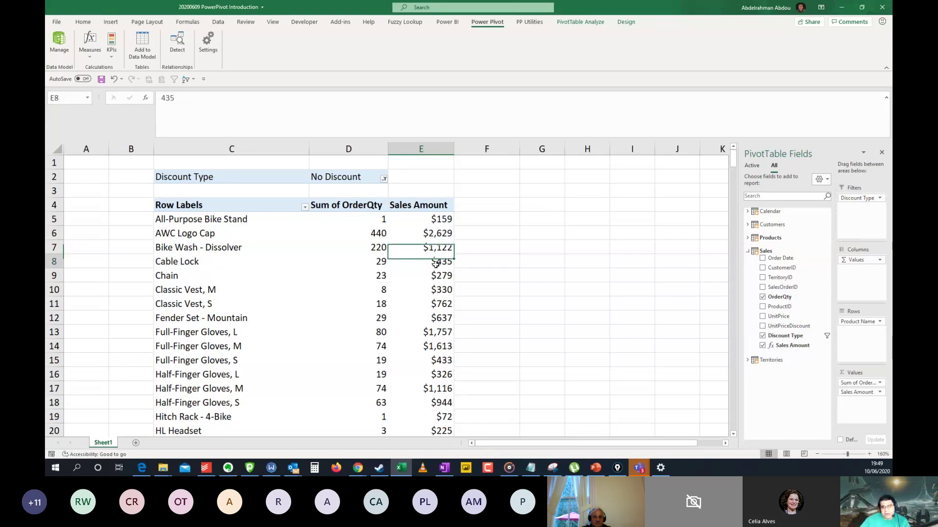
key("Down")
key("Down")
key("Down")
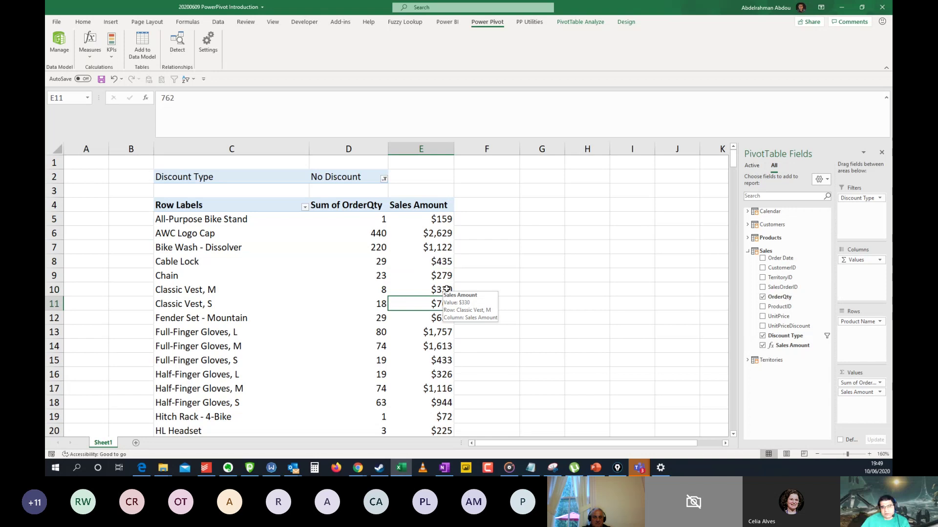
key("Down")
key("Down")
key("Down")
key("Down")
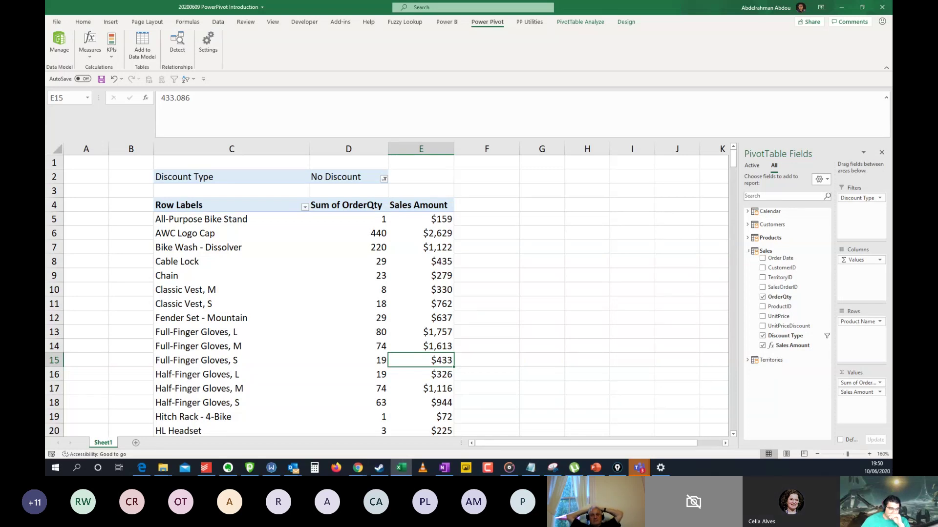
key("alt+Tab")
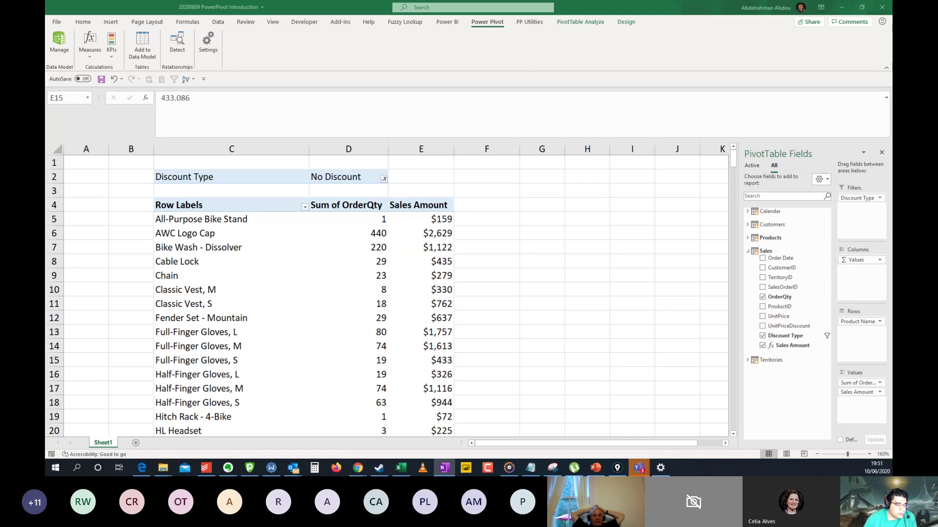
left_click(420, 252)
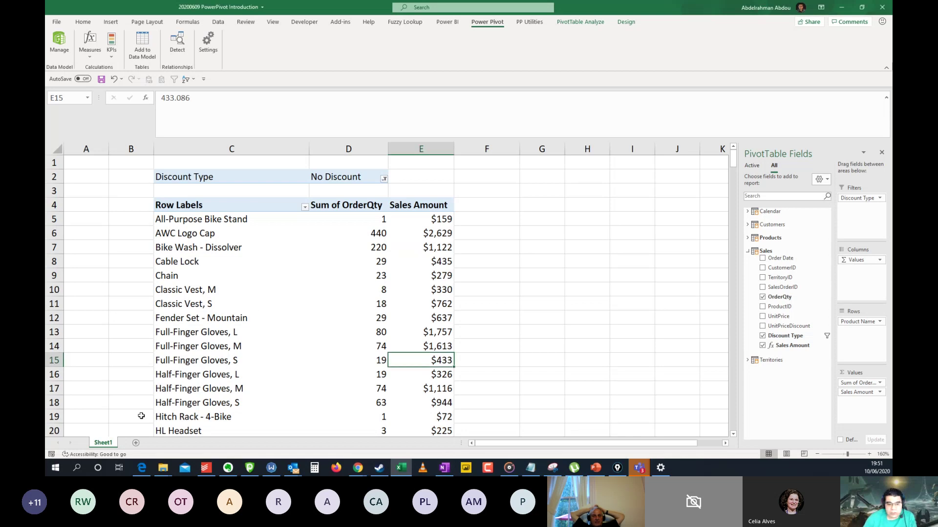
- Add a new worksheet and insert a PivotTable based on the workbook's data model at cell C4
left_click(136, 443)
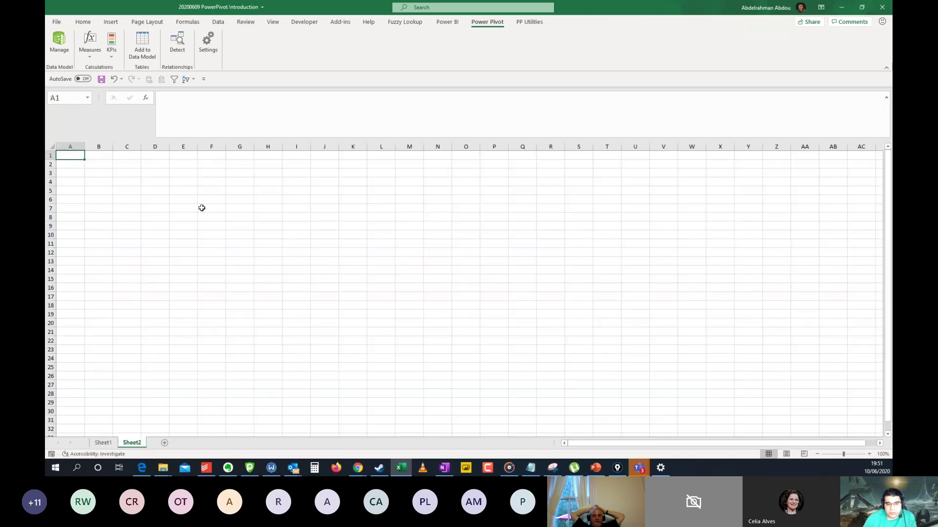
left_click(203, 199)
left_click(173, 190)
left_click(137, 184)
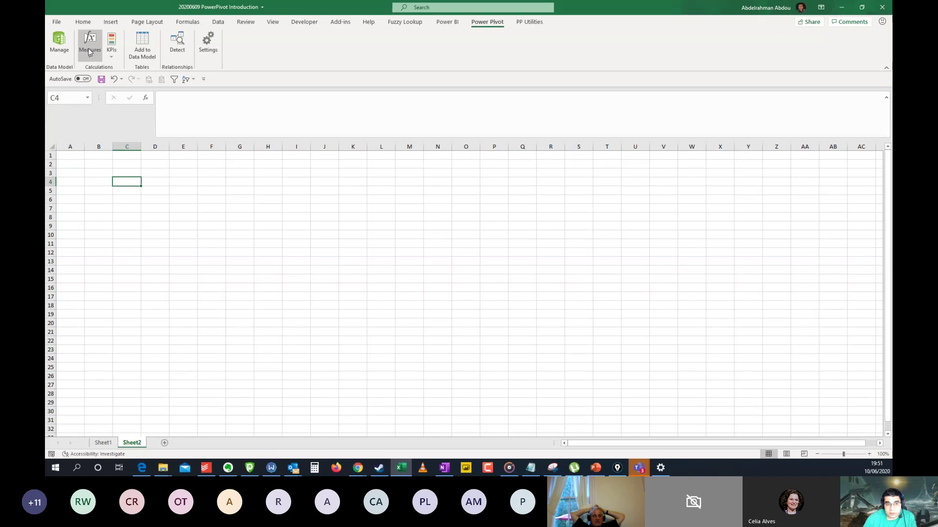
left_click(110, 22)
left_click(61, 41)
left_click(282, 293)
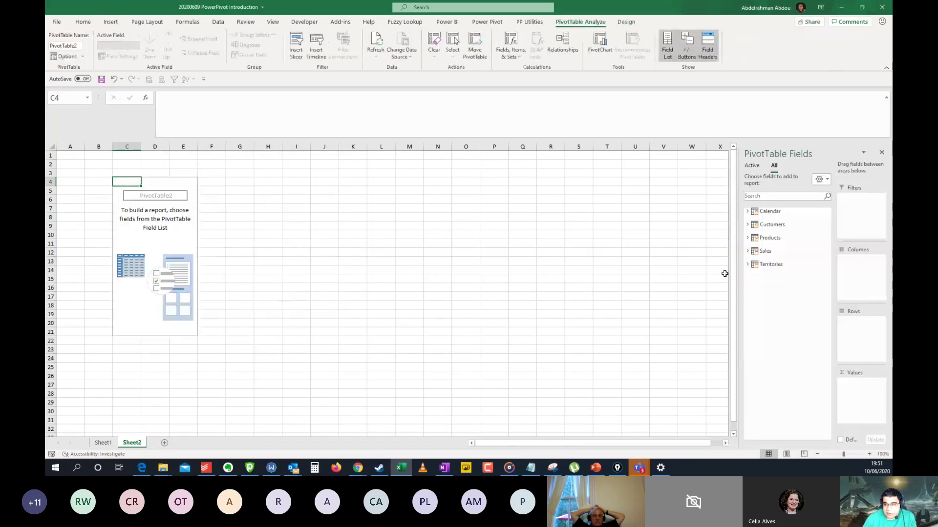
- Add the Calendar table's Year field to the new PivotTable's rows and bring up the Power Pivot tools
left_click(747, 211)
left_click_drag(776, 228, 856, 335)
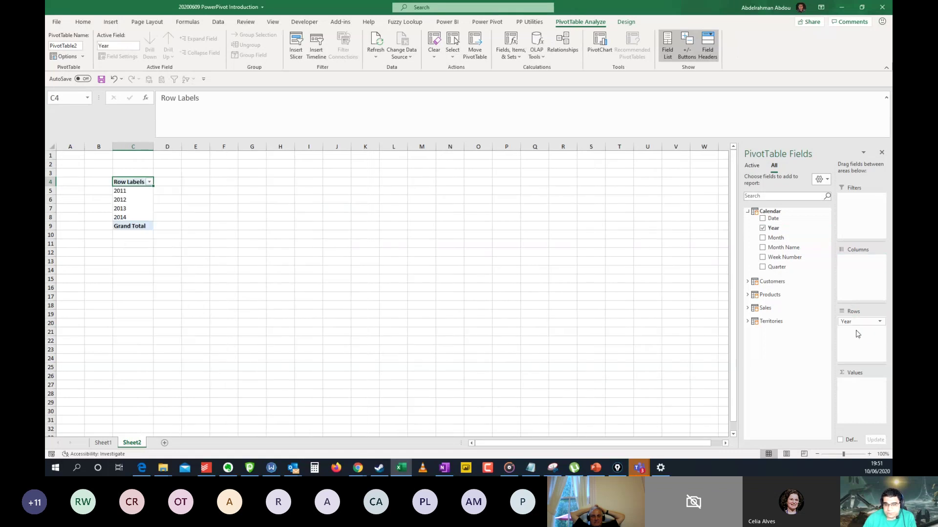
left_click(134, 205)
left_click(132, 201)
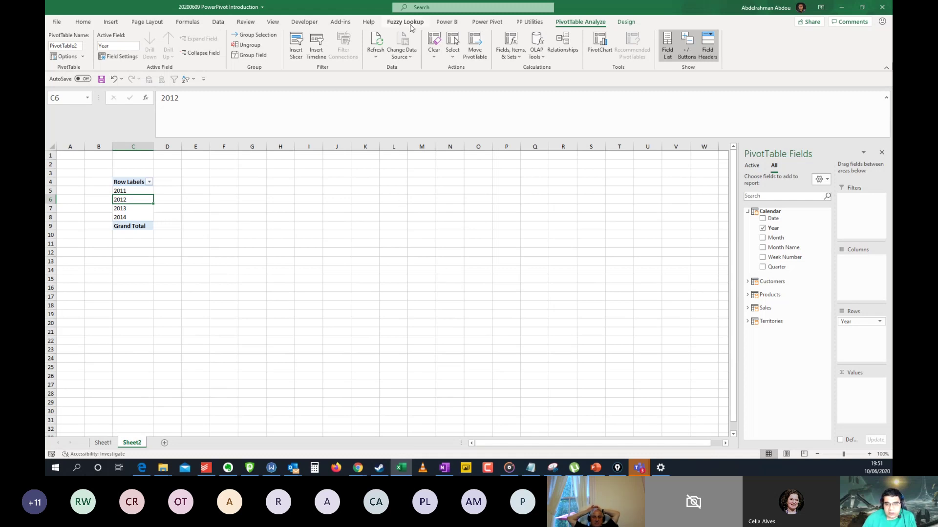
left_click(487, 23)
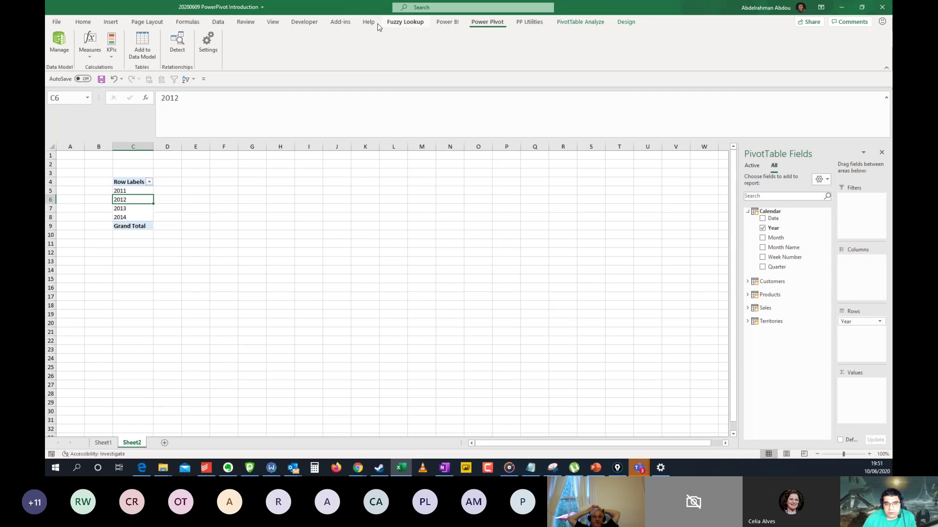
- Open the data model and widen the Order Date column of the Sales table
left_click(59, 41)
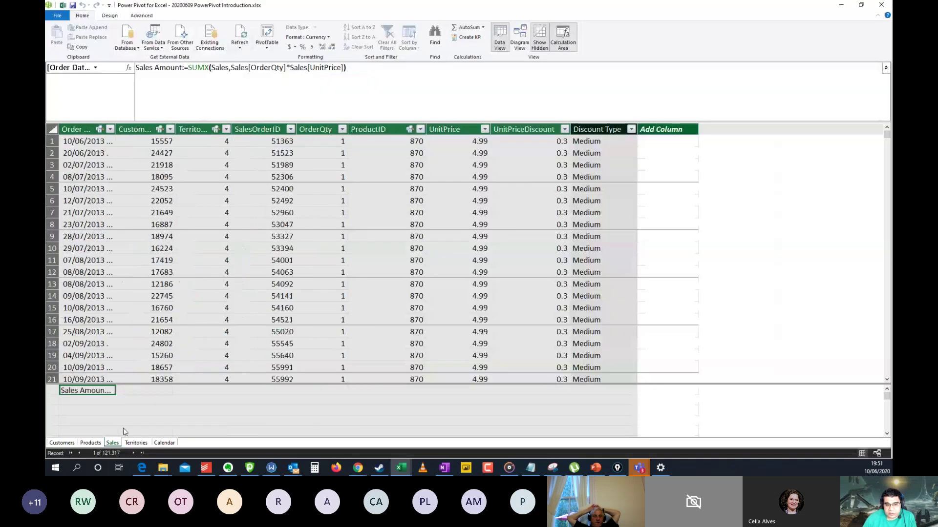
left_click(95, 190)
left_click_drag(117, 128, 138, 128)
left_click(105, 167)
left_click(117, 157)
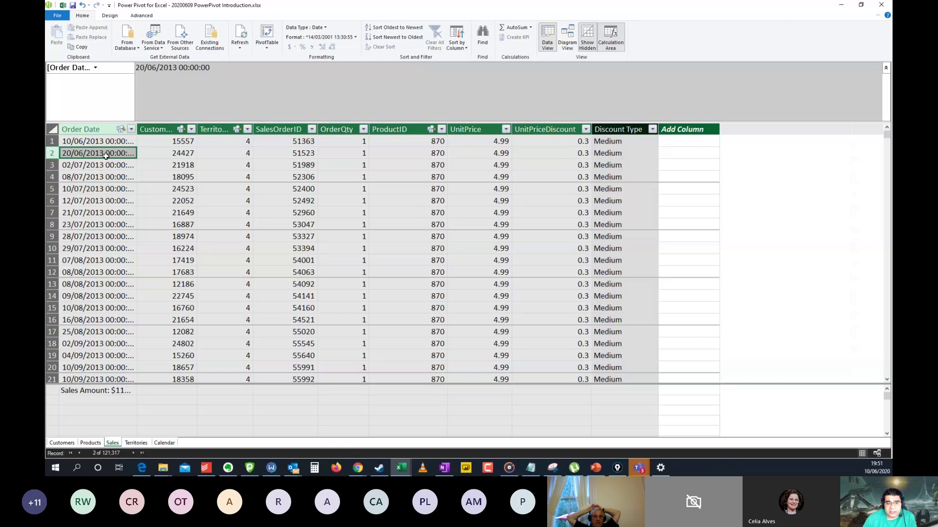
- Look through the Order Date values of the Sales table and return to the worksheet
scroll(120, 181, "down", 3)
scroll(121, 189, "up", 3)
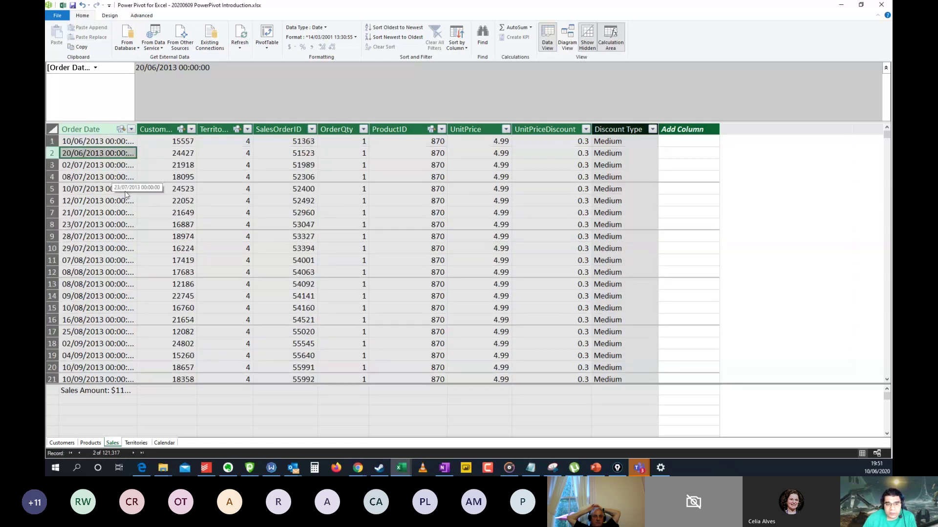
left_click(109, 148)
scroll(108, 161, "down", 5)
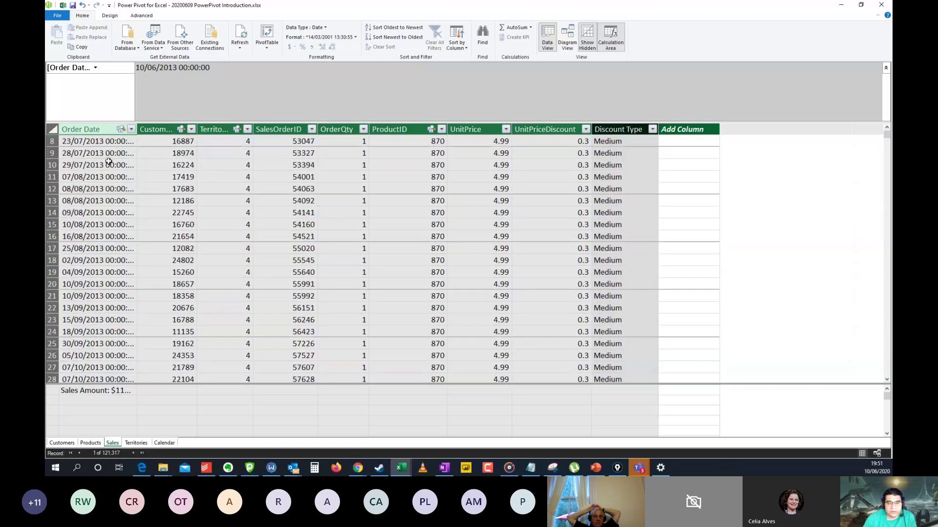
scroll(120, 215, "up", 5)
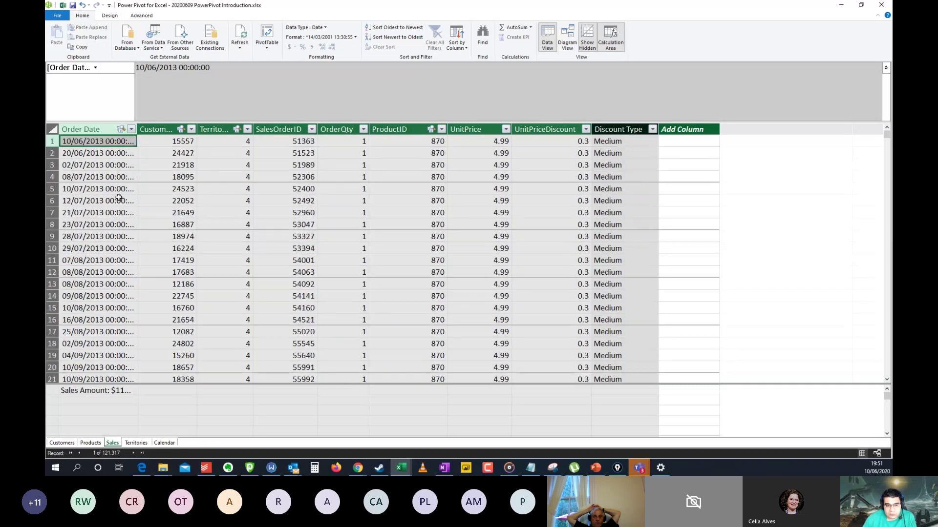
scroll(117, 210, "down", 3)
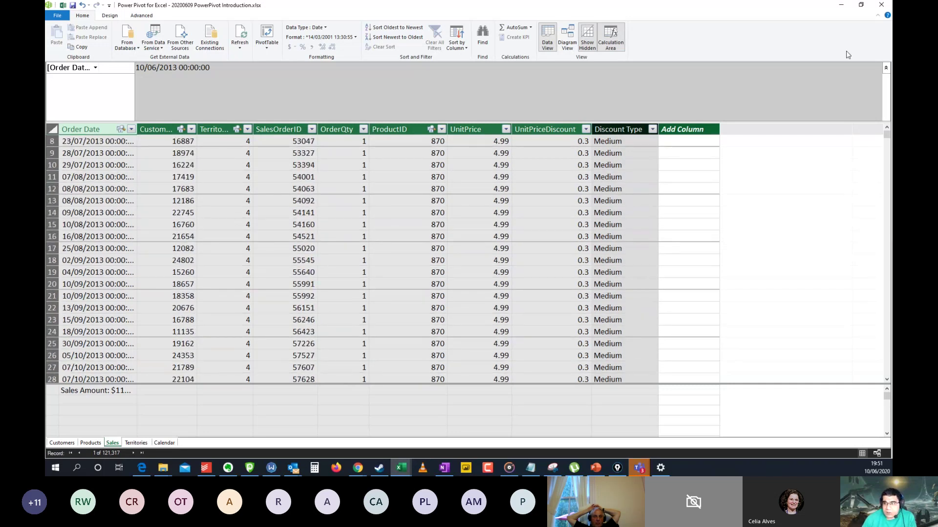
left_click(842, 9)
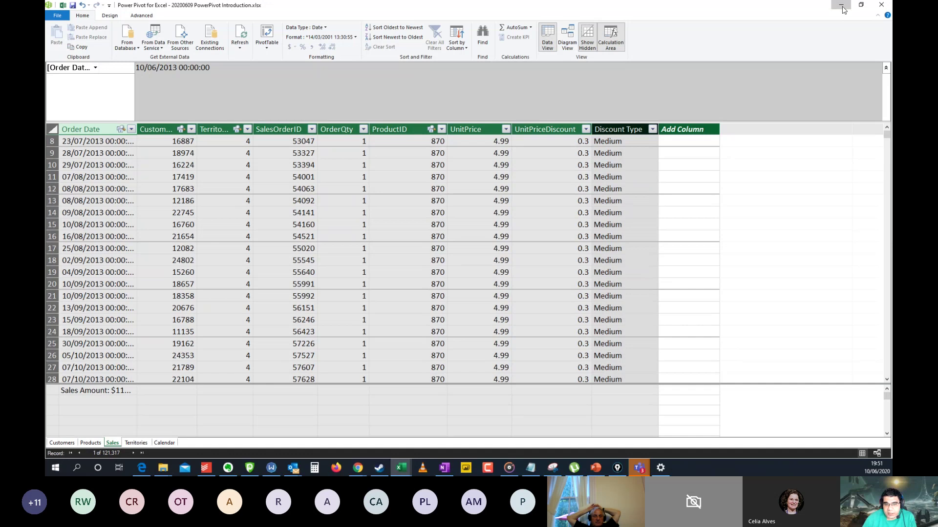
- Create a measure in the Sales table named Number of Days we sold on and start its formula with the VALUES function
left_click(96, 50)
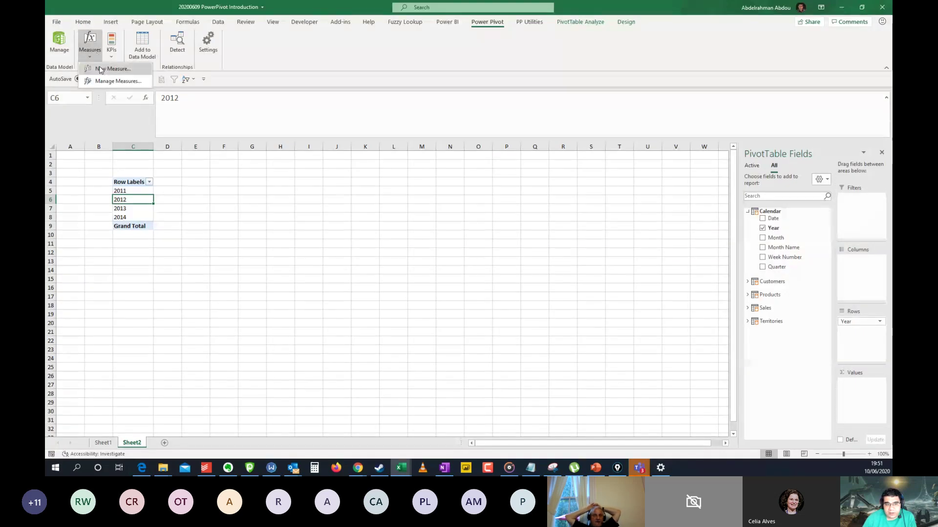
left_click(100, 64)
left_click_drag(403, 168, 341, 166)
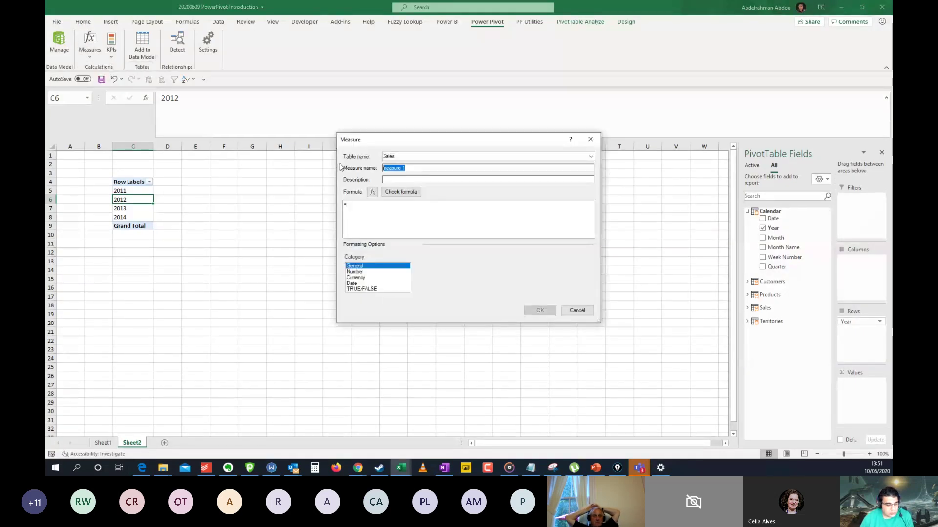
type("Number of Days w")
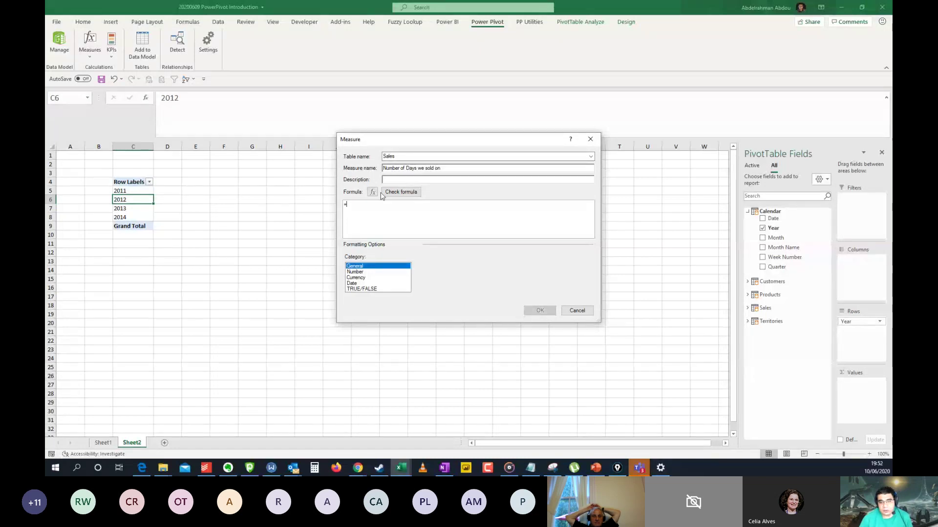
left_click(385, 211)
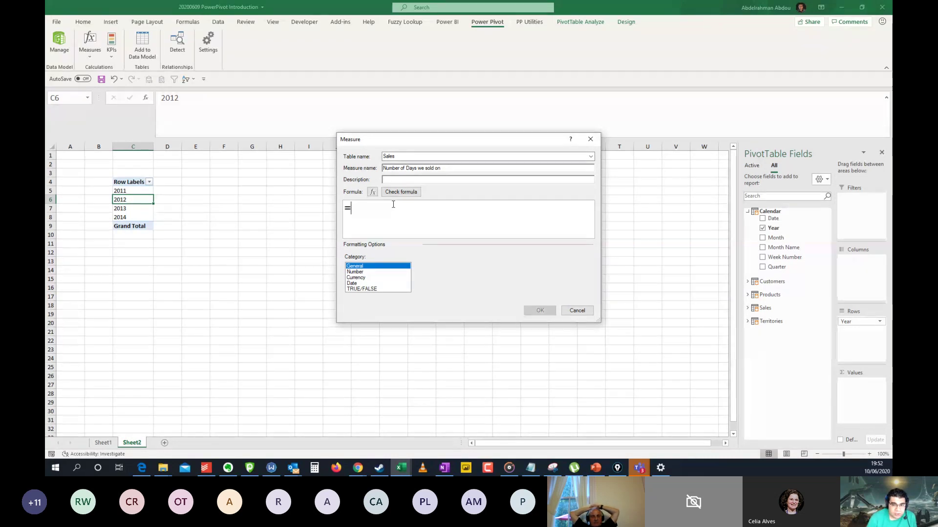
type("values")
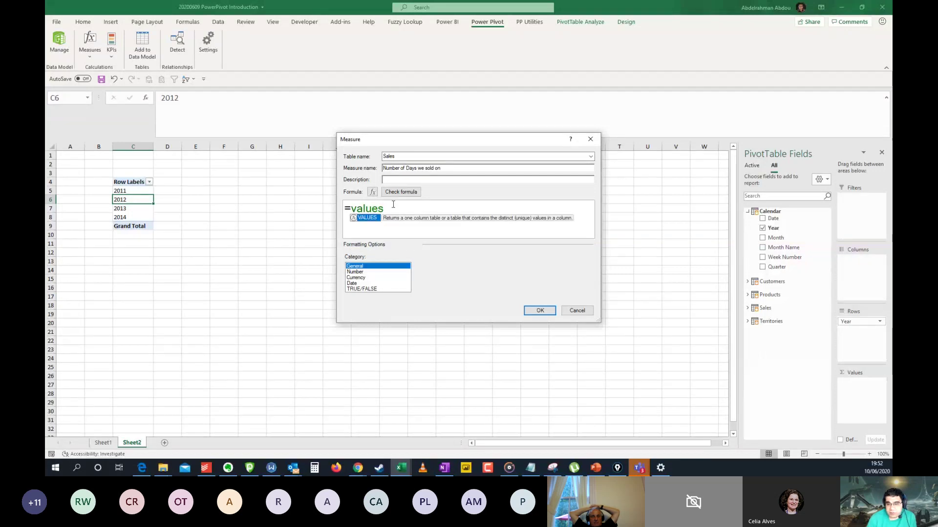
key("Tab")
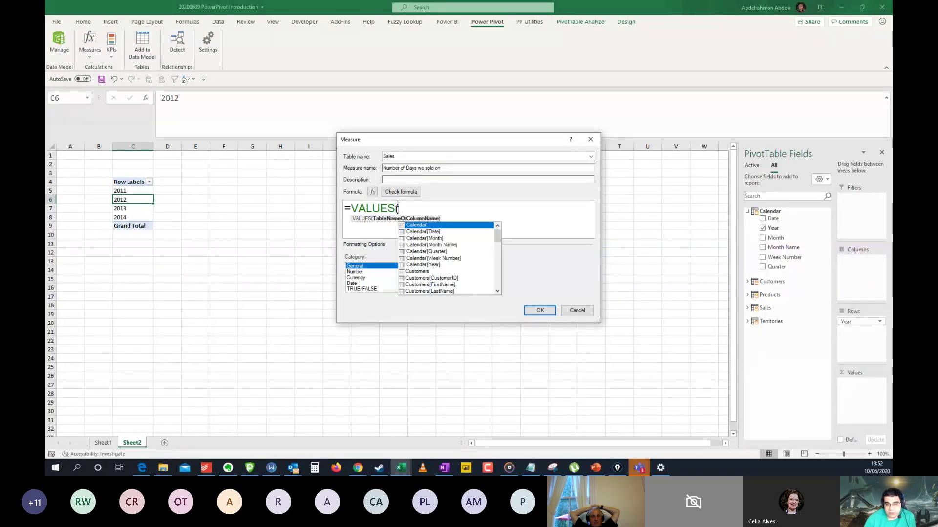
left_click(351, 208)
type("count")
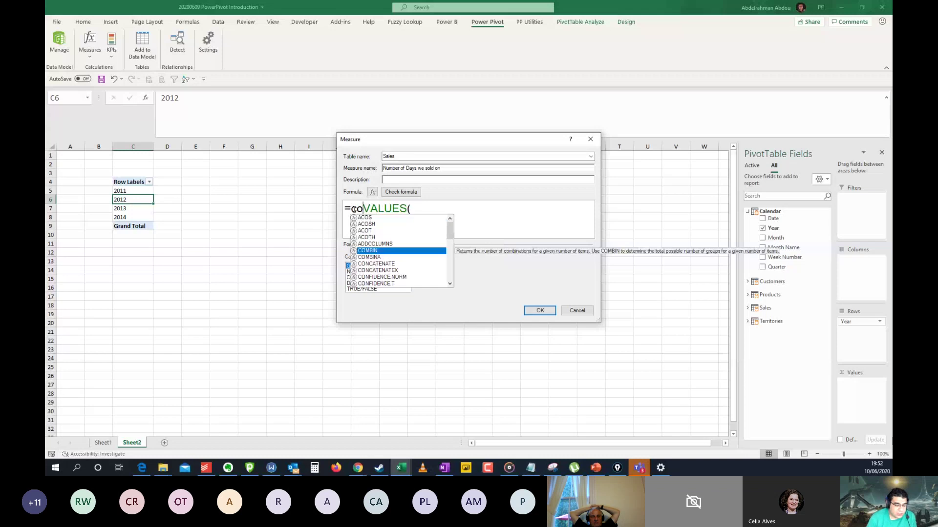
type("ro")
key("Tab")
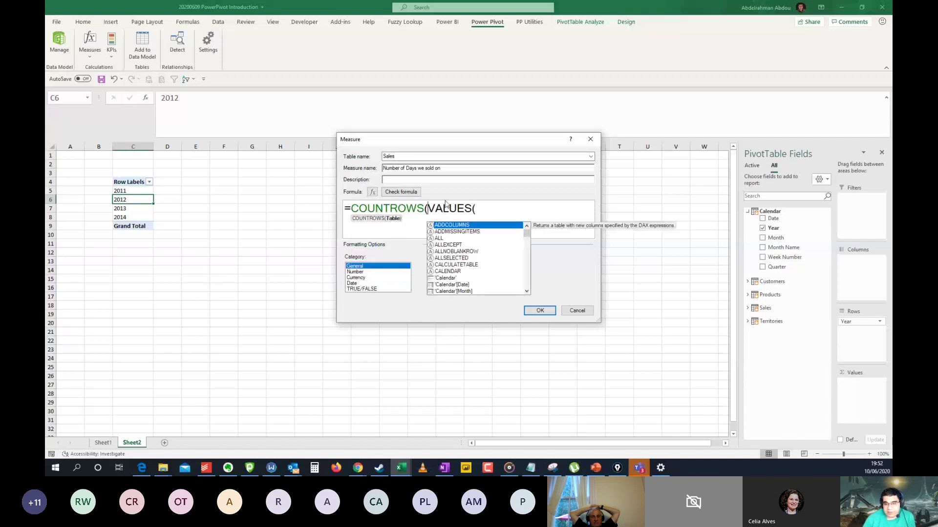
left_click(470, 208)
left_click(429, 208)
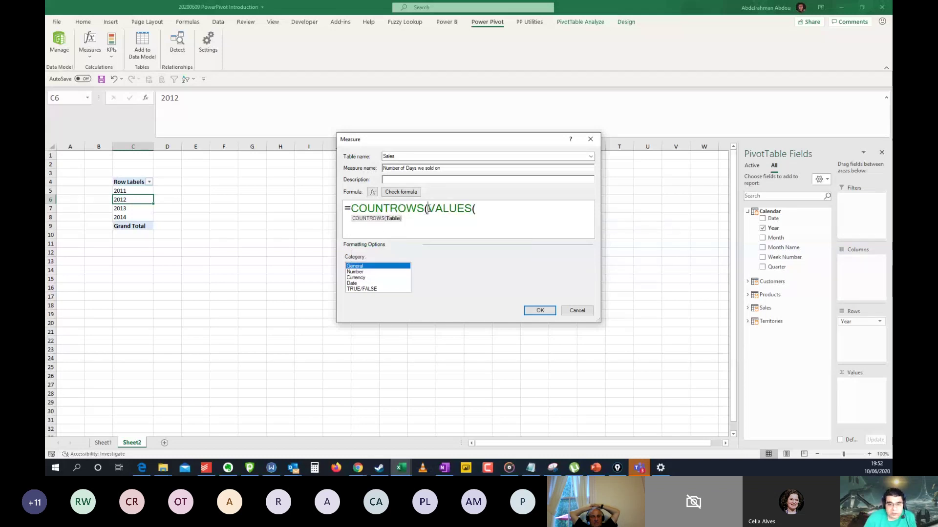
key("BackSpace")
key("BackSpace")
key("BackSpace")
key("BackSpace")
key("BackSpace")
key("BackSpace")
key("BackSpace")
key("BackSpace")
key("BackSpace")
key("BackSpace")
key("Escape")
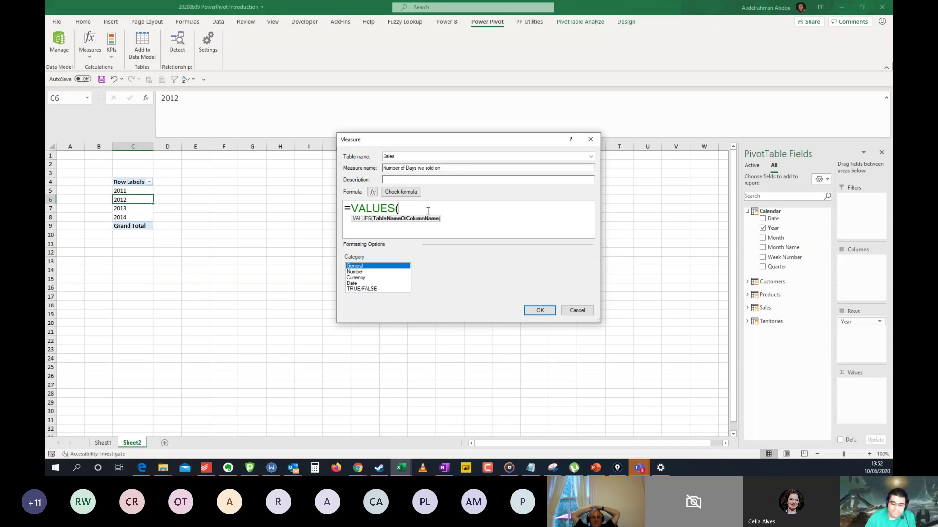
- Complete the VALUES function with the Sales[Order Date] column as its argument
type("sales")
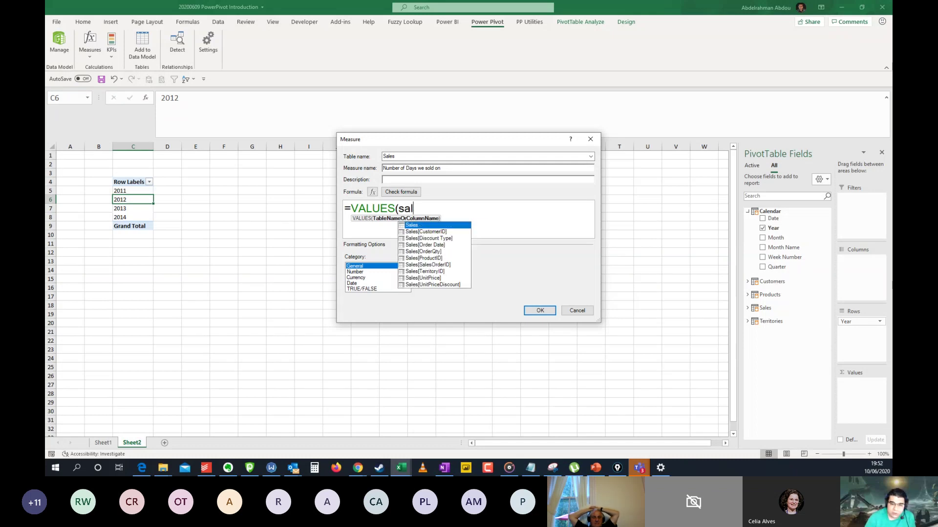
key("Down")
key("Down")
key("Down")
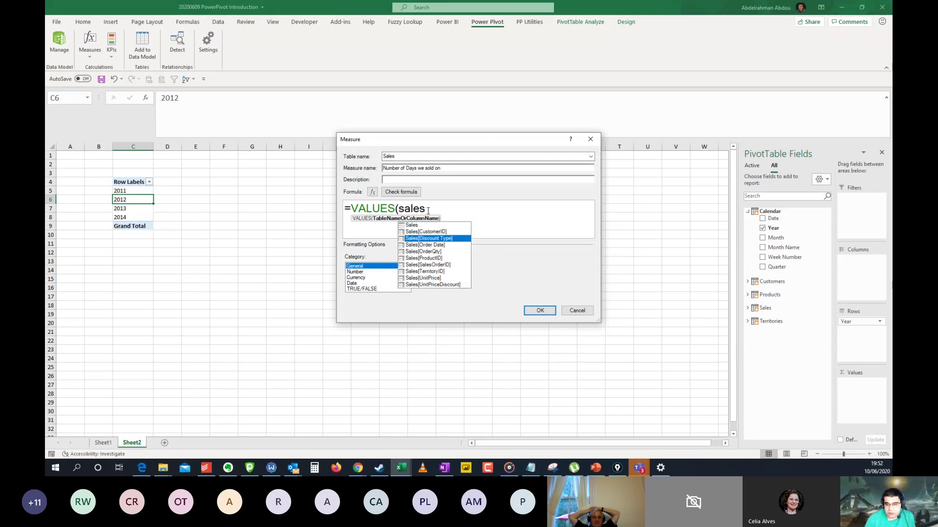
key("Tab")
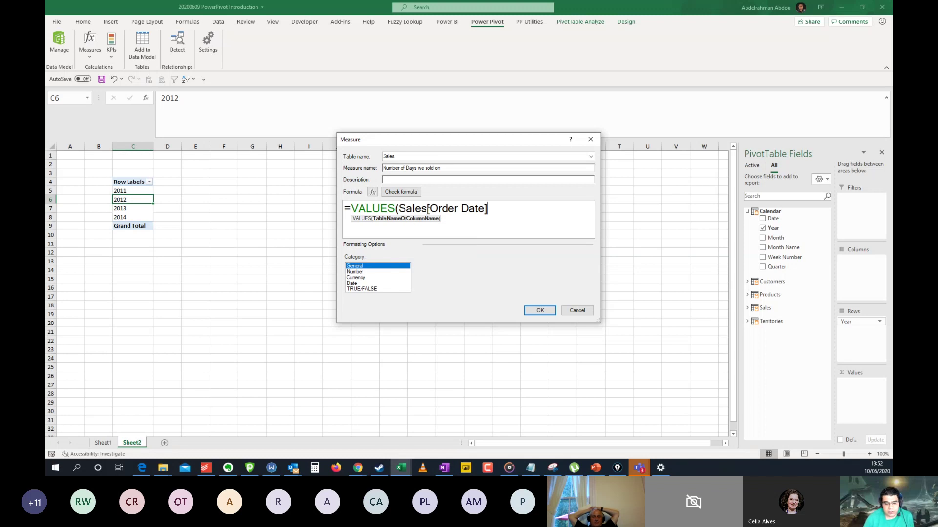
type(")")
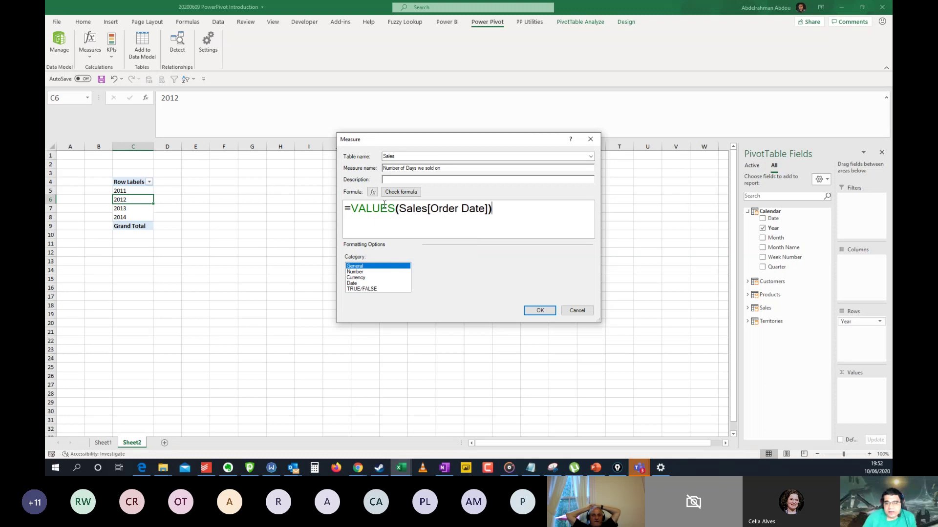
- Go over the VALUES function and its Sales[Order Date] argument in the measure's formula
left_click(413, 209)
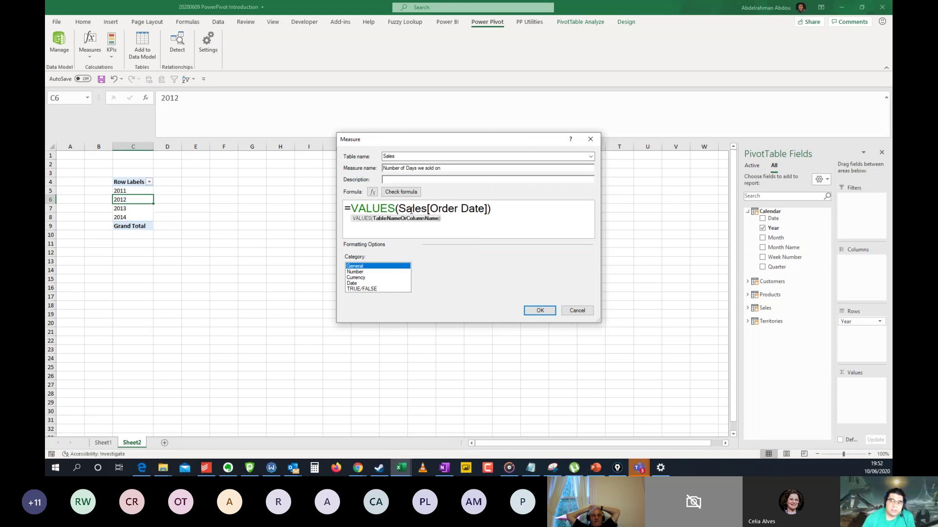
left_click(488, 210)
left_click(518, 211)
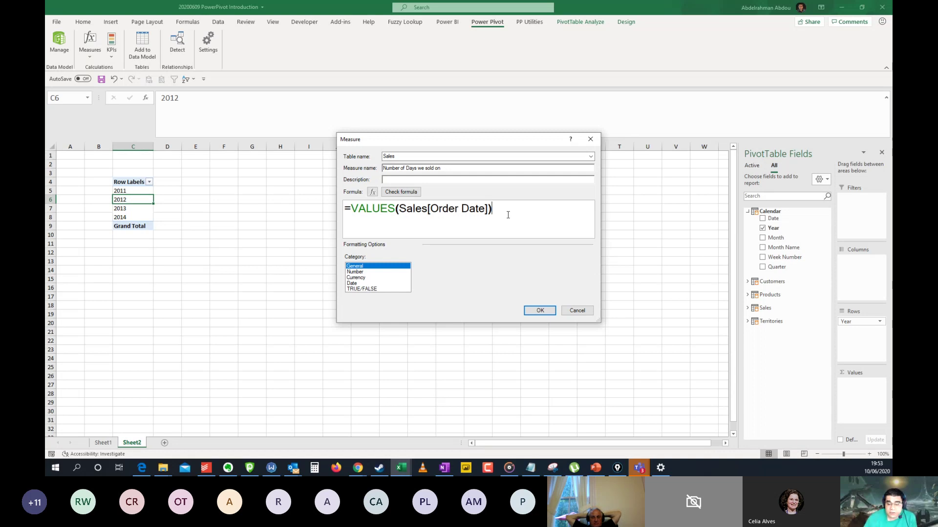
left_click(465, 211)
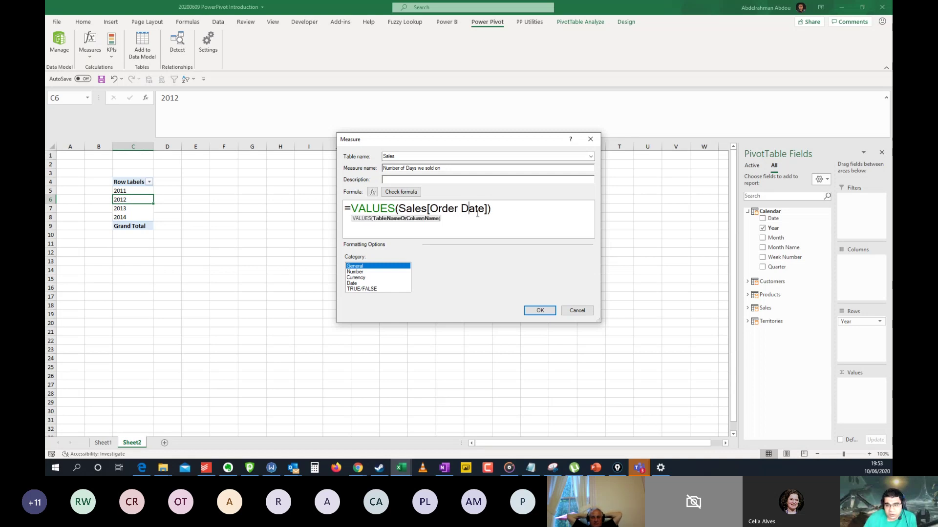
left_click(349, 209)
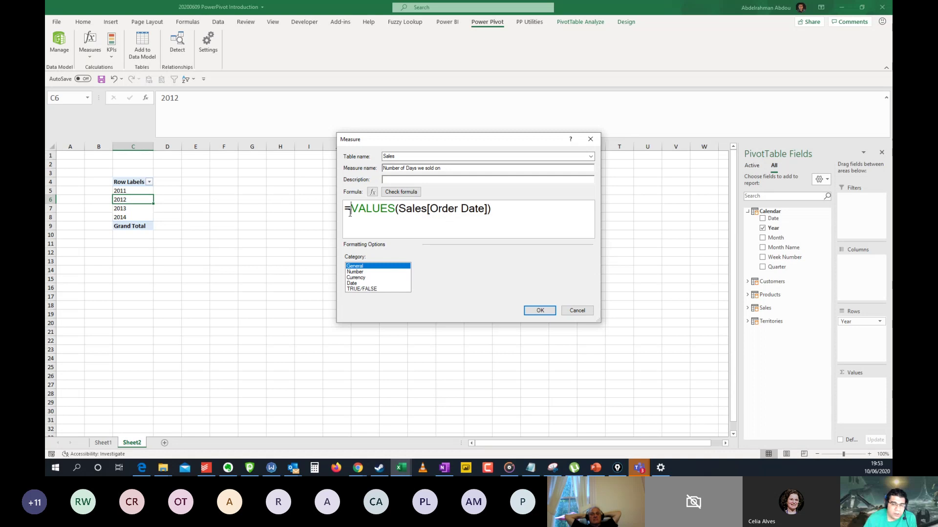
left_click_drag(532, 212, 366, 212)
left_click(357, 212)
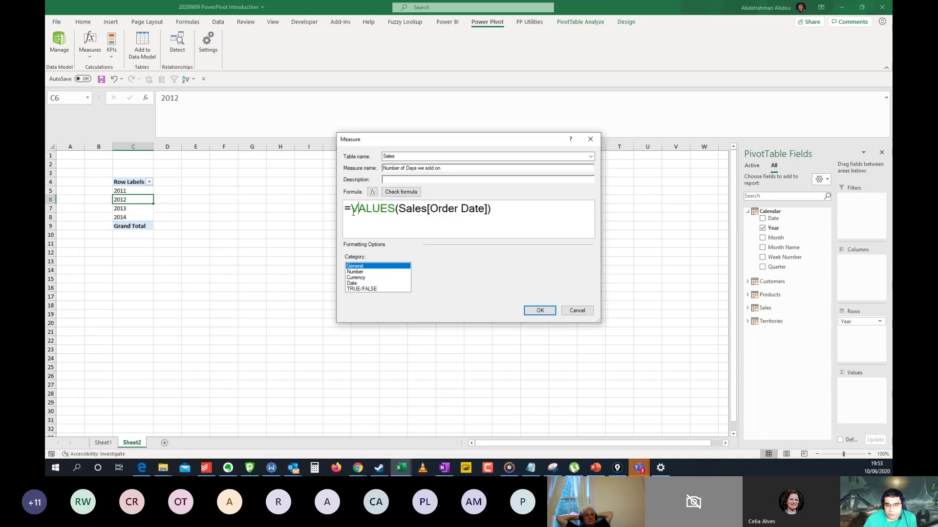
- Wrap the formula in COUNTROWS so it reads =COUNTROWS(VALUES(Sales[Order Date]))
left_click(348, 211)
type("count")
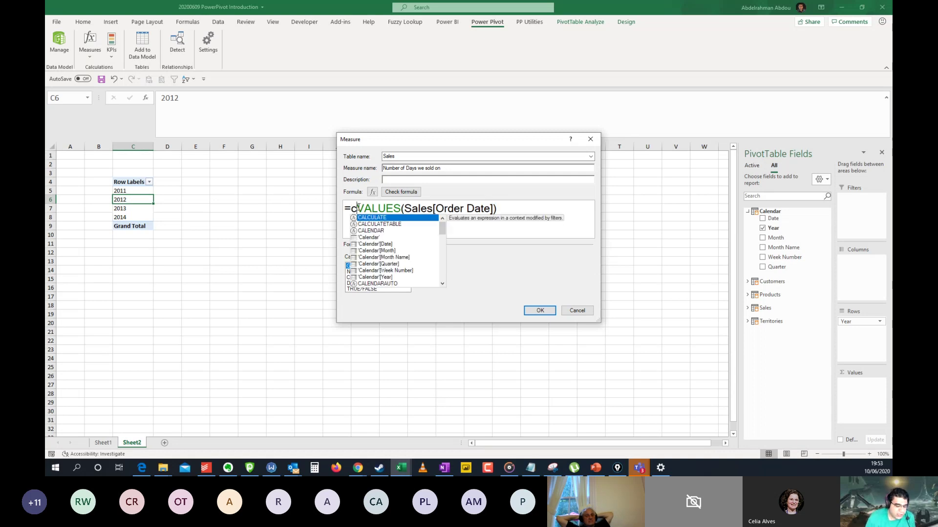
key("Down")
key("Down")
key("Down")
key("Down")
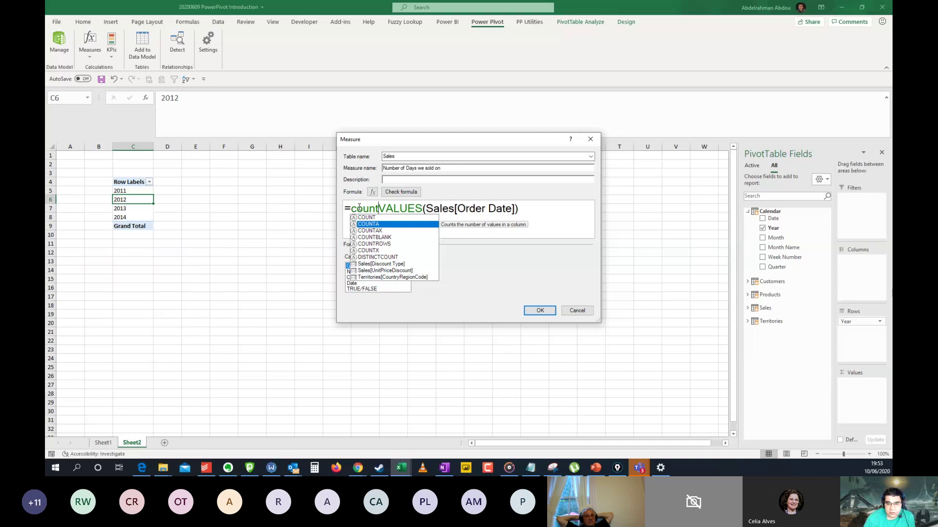
key("Tab")
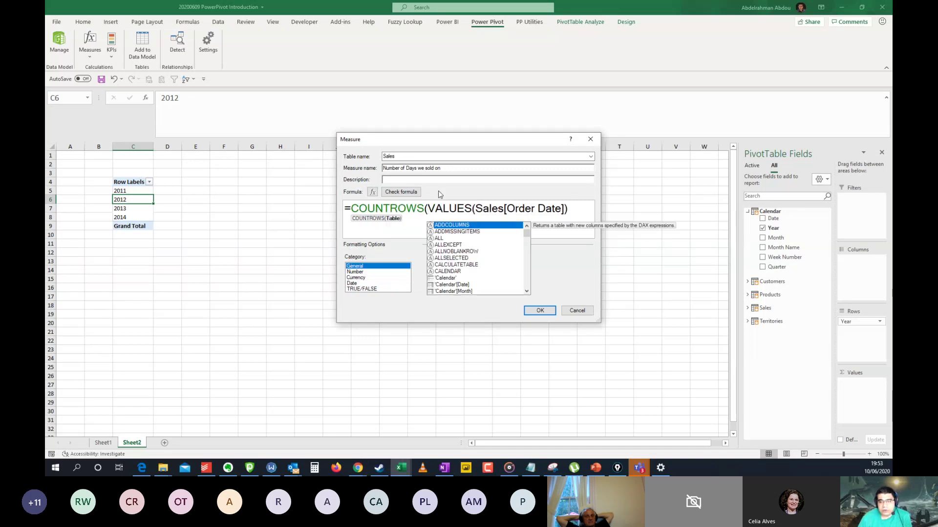
left_click(575, 209)
type(")")
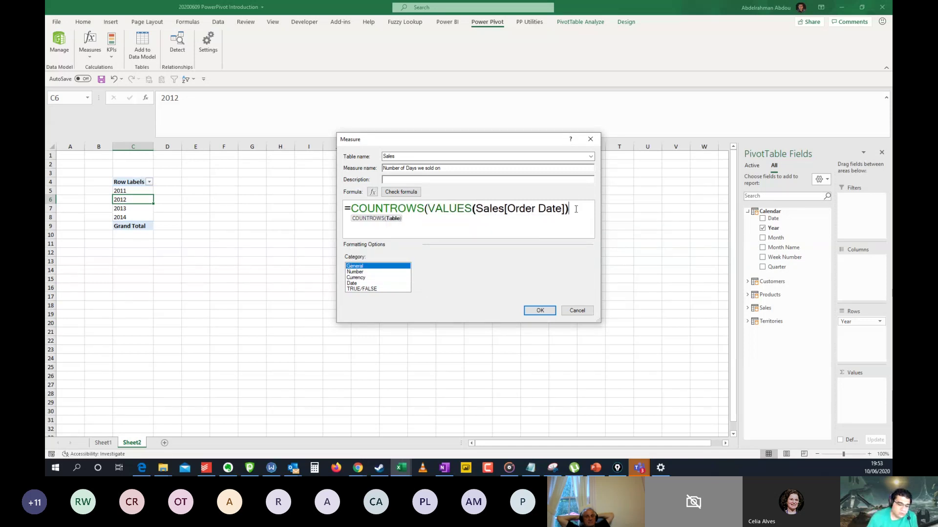
type(")")
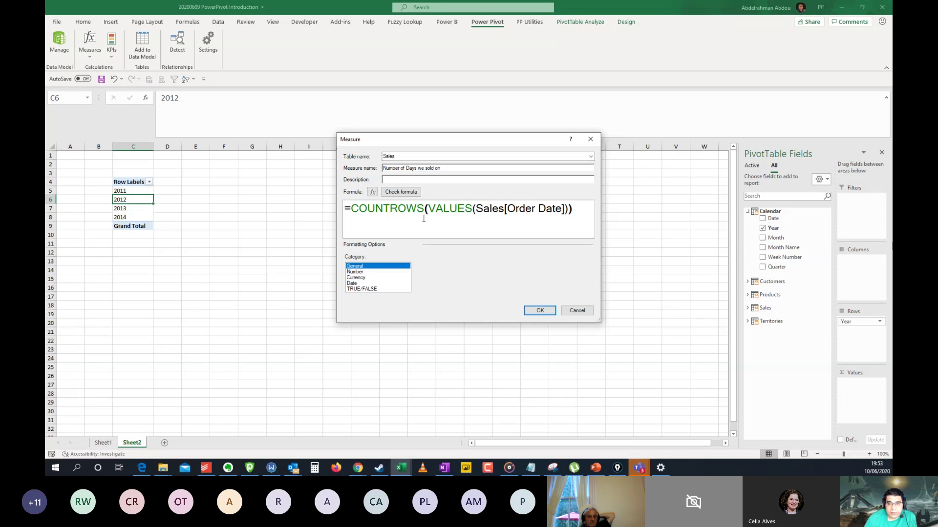
- Check the measure's formula for errors and set its format to the Number category as Whole Number
left_click(458, 208)
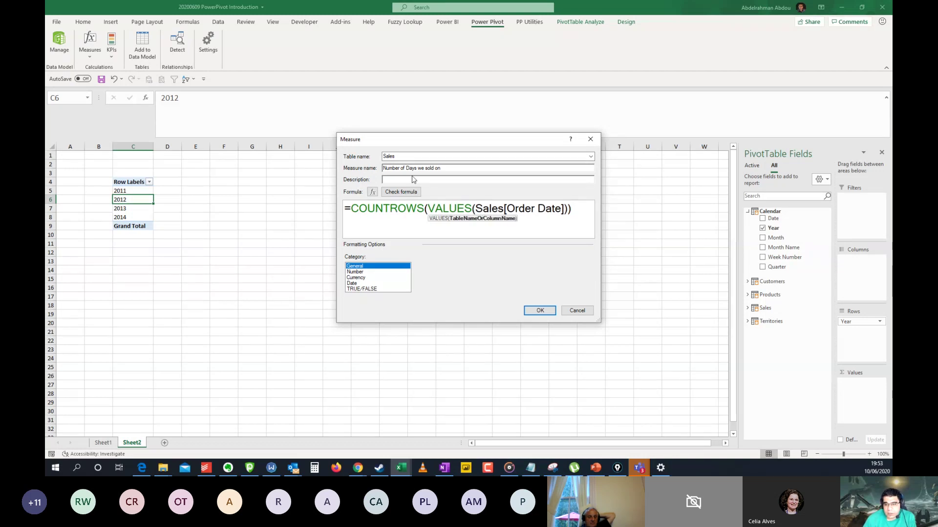
left_click(401, 192)
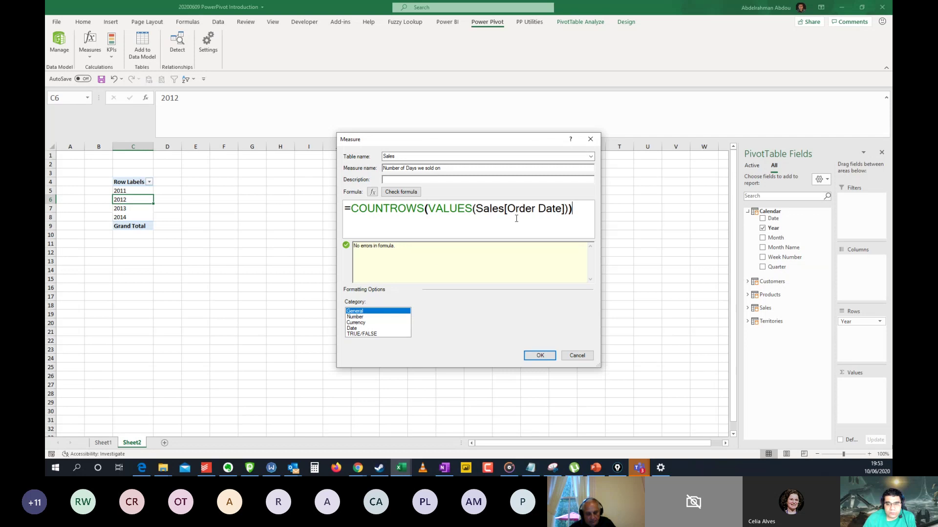
left_click(376, 317)
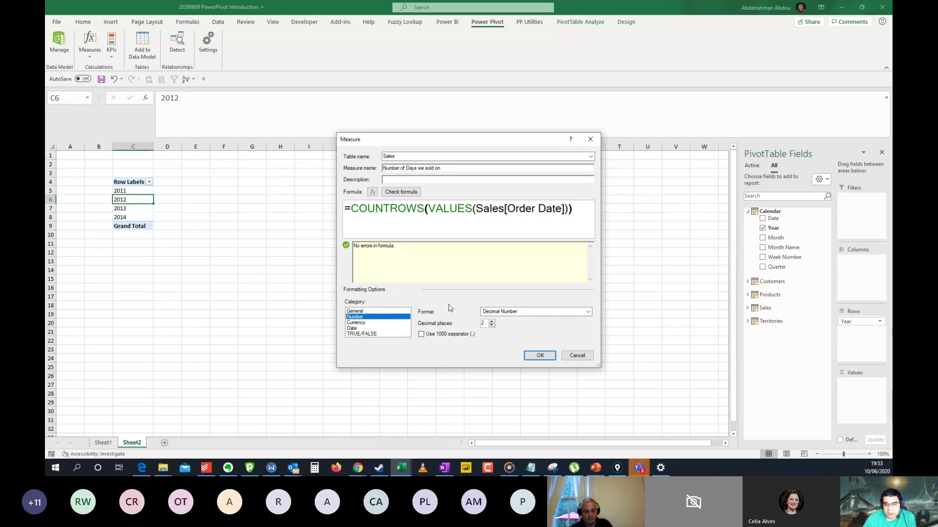
left_click(506, 311)
left_click(511, 325)
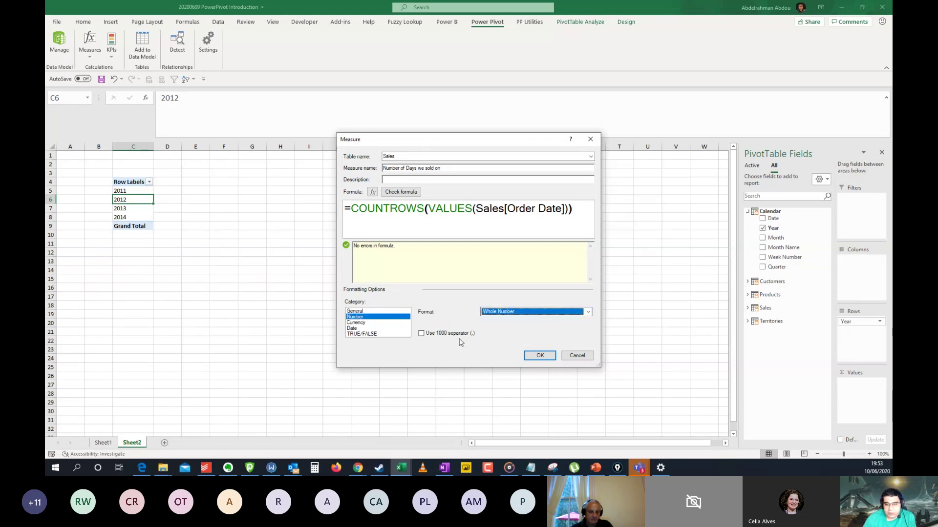
- Turn on the 1000 separator for the Number of Days we sold on measure and save the measure
left_click(453, 335)
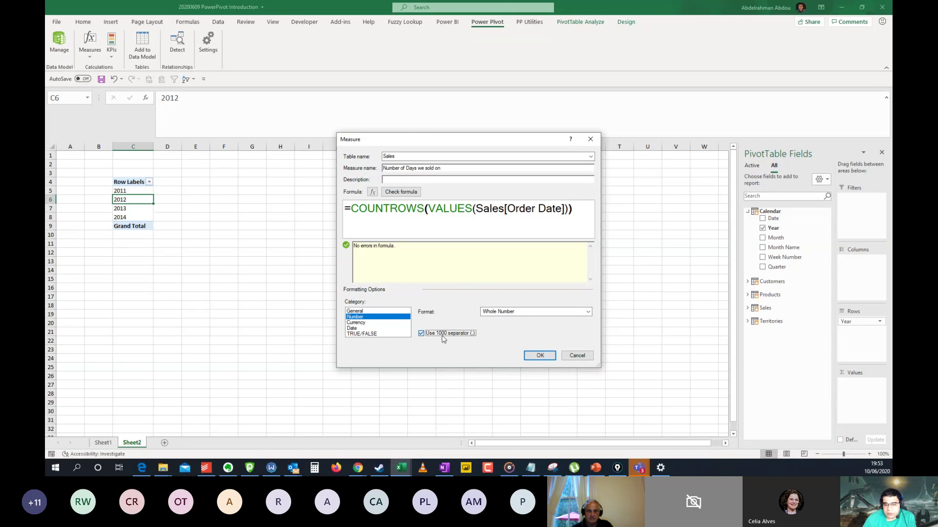
left_click(539, 356)
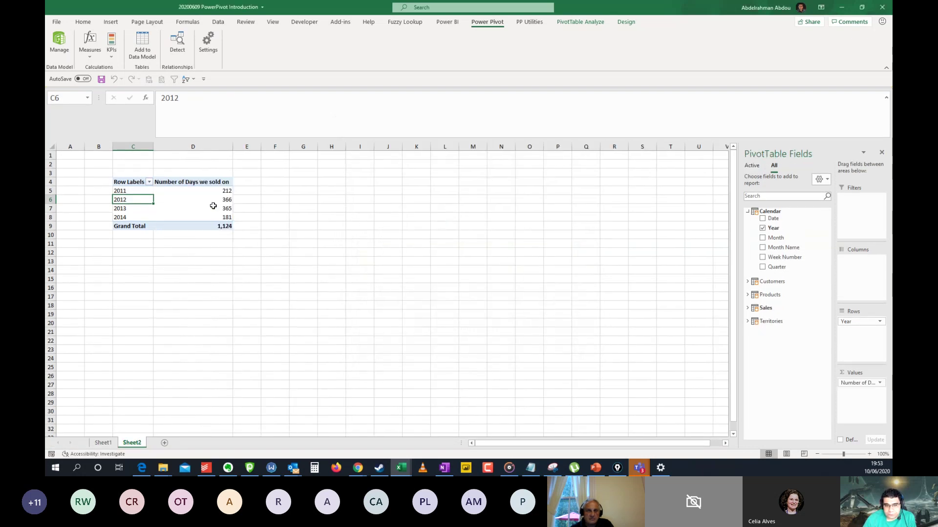
- Review the Number of Days we sold on values for each year and the grand total in the PivotTable
left_click(213, 206)
left_click(206, 218)
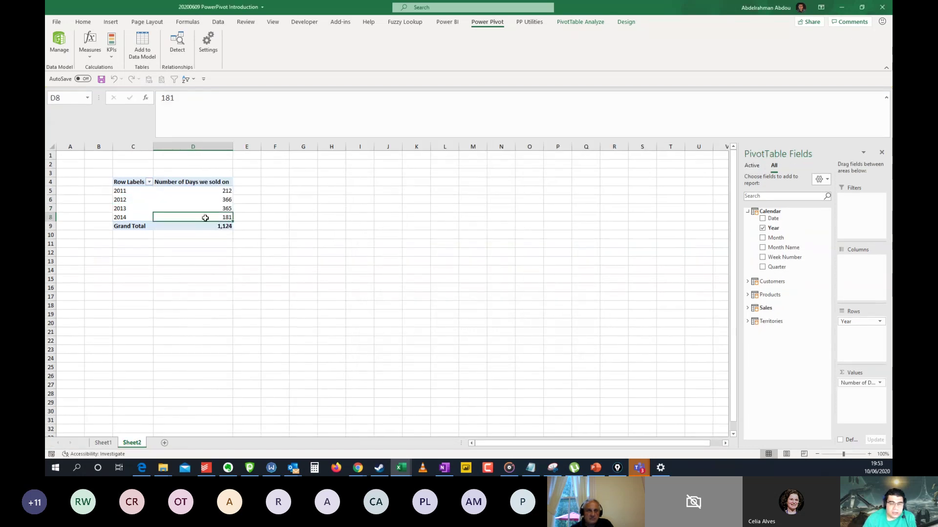
left_click(207, 233)
left_click(217, 226)
left_click(222, 200)
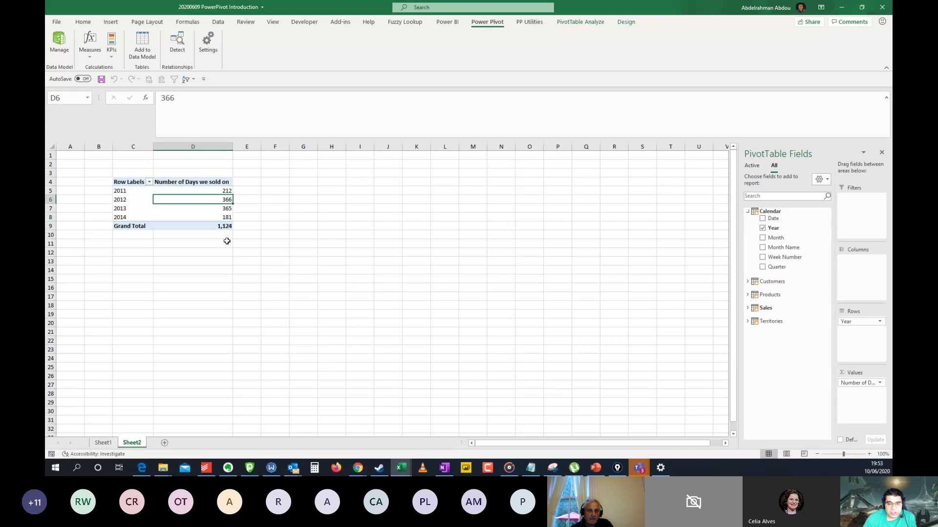
left_click(217, 191)
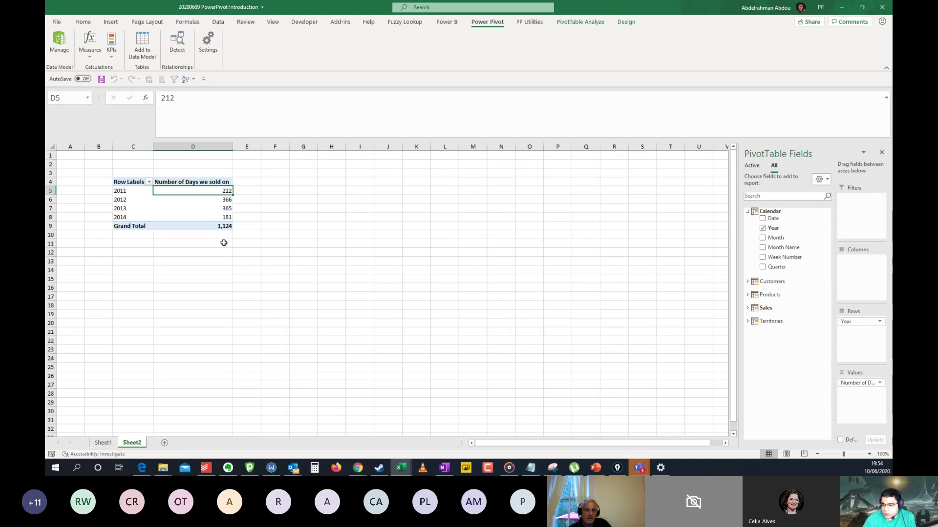
left_click(208, 201)
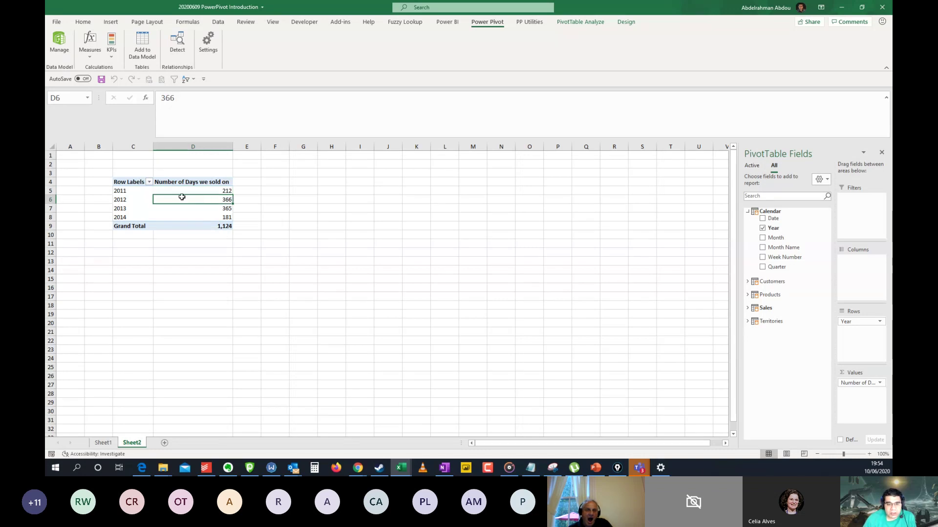
- Open the data model's Sales table in Power Pivot and widen the Order Date column to show full dates
left_click(63, 47)
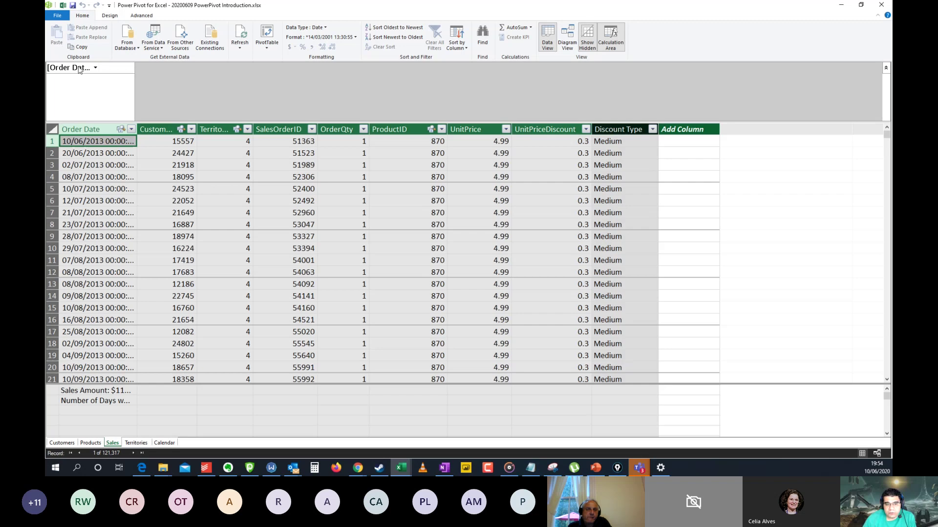
left_click(155, 126)
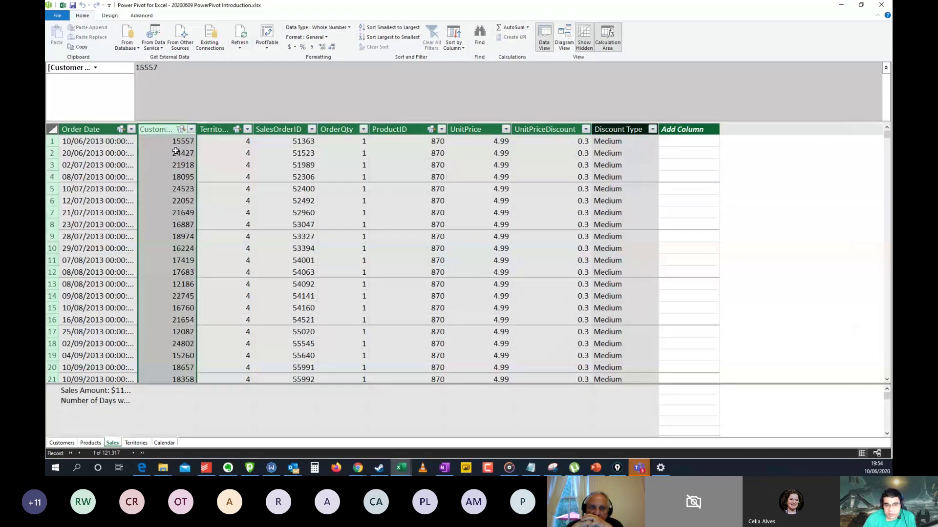
double_click(153, 137)
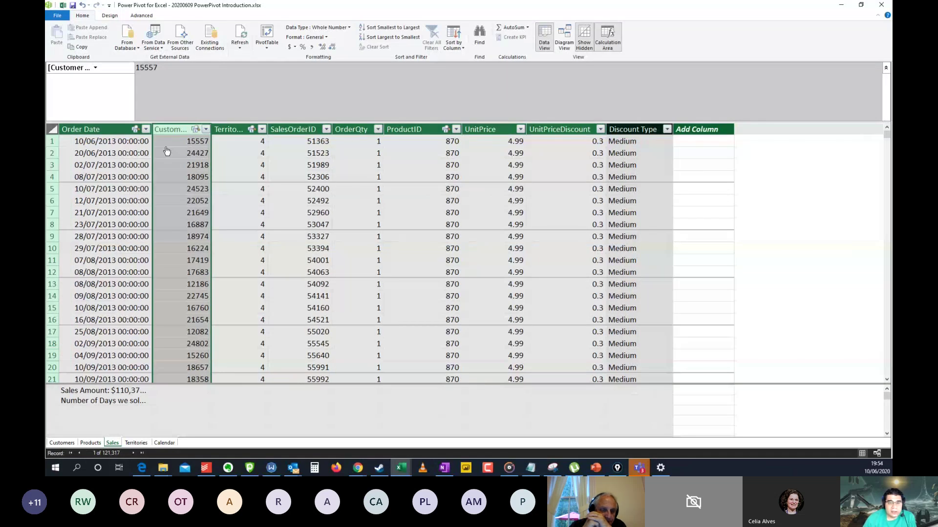
- Insert a calculated column right after Order Date in the Sales table and name it Year
right_click(184, 131)
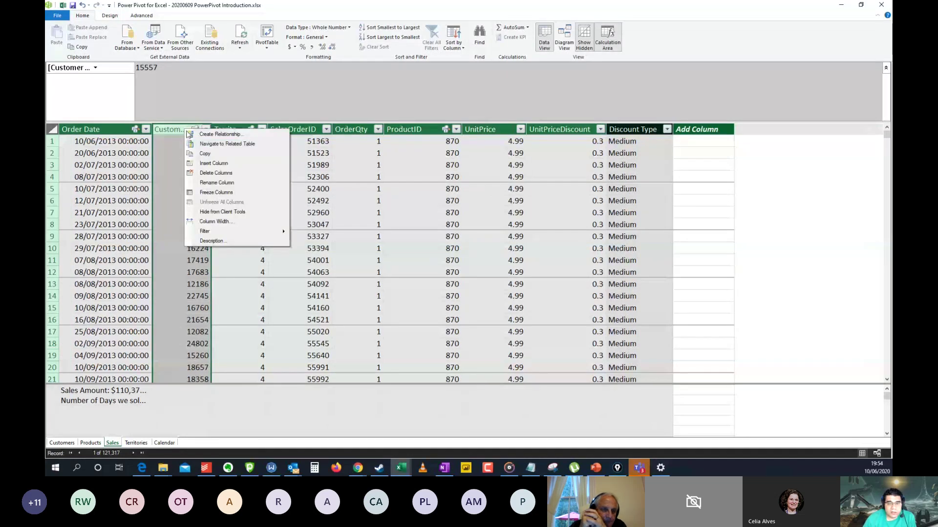
left_click(214, 164)
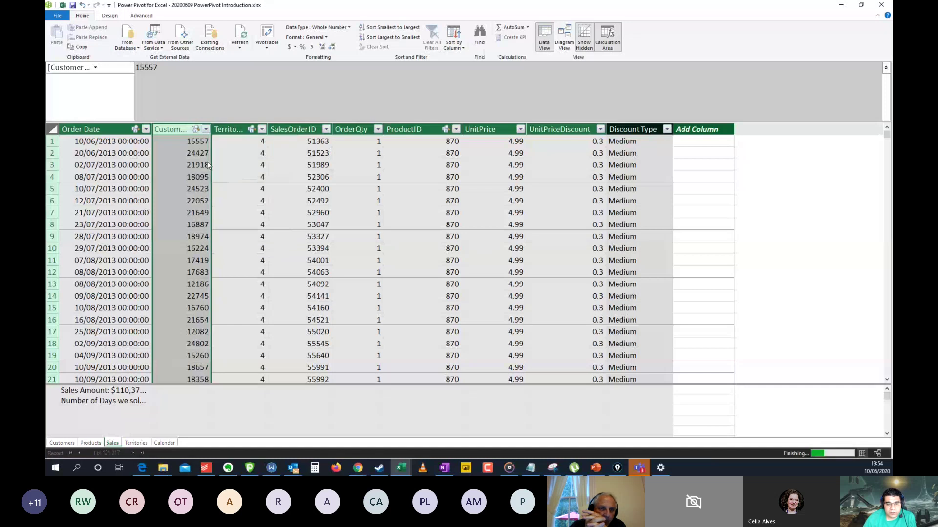
double_click(195, 129)
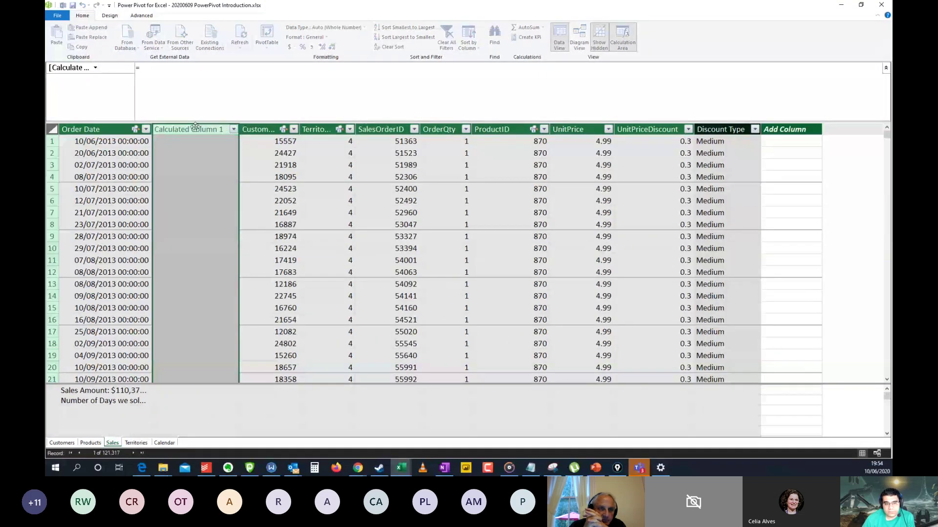
type("Year")
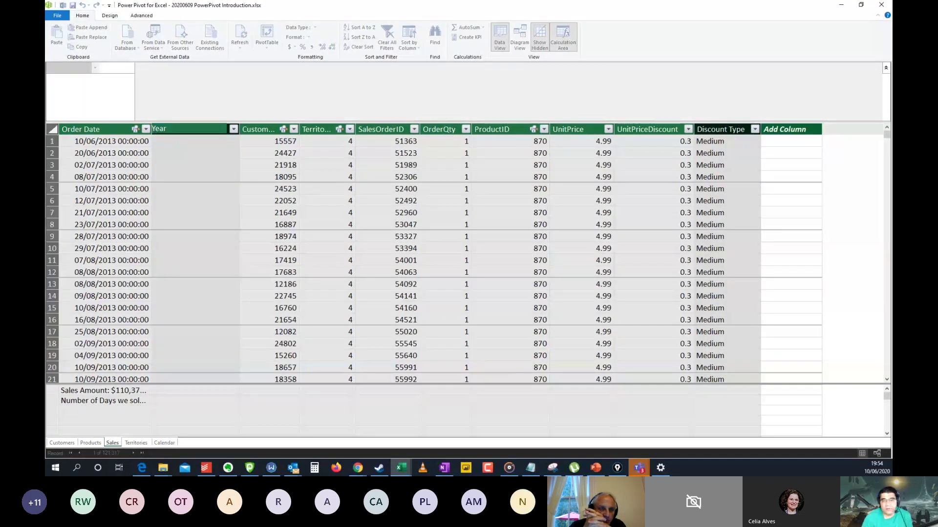
key("Return")
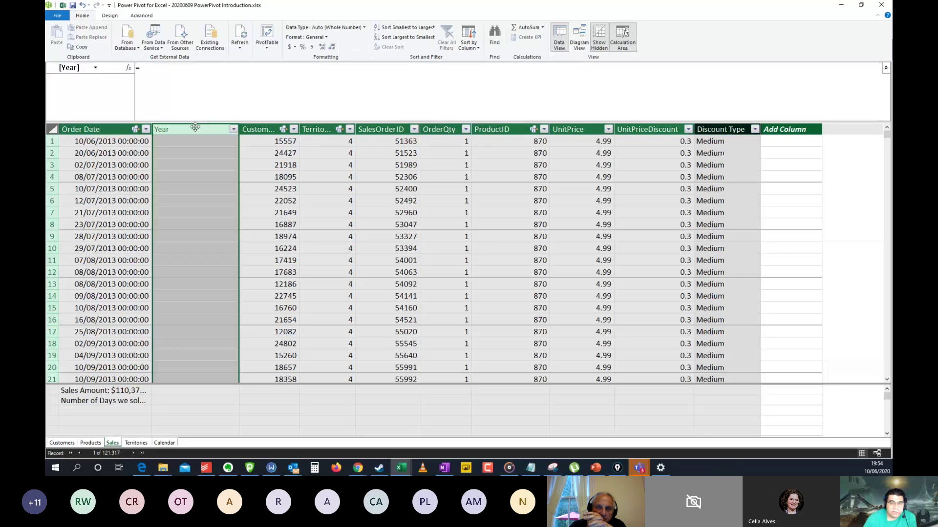
- Start the Year column's formula with the RELATED function
left_click(188, 143)
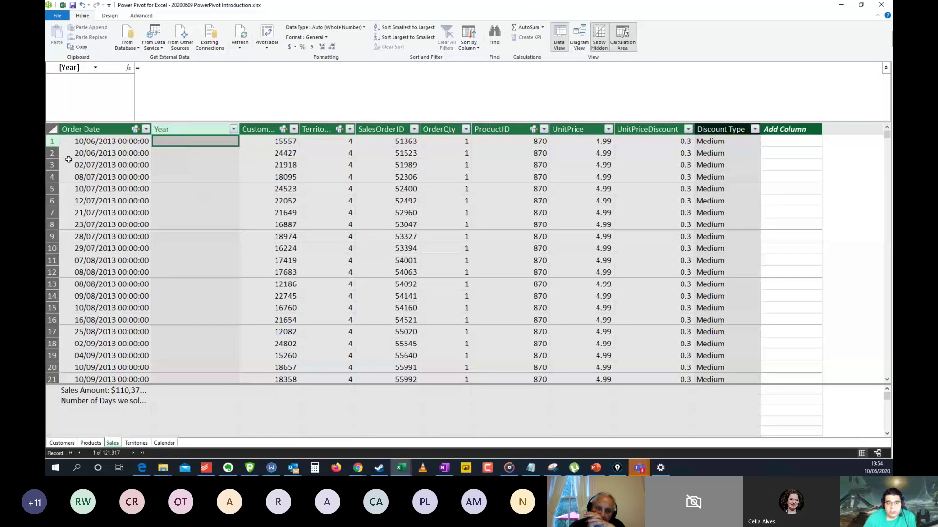
left_click(102, 143)
left_click(194, 139)
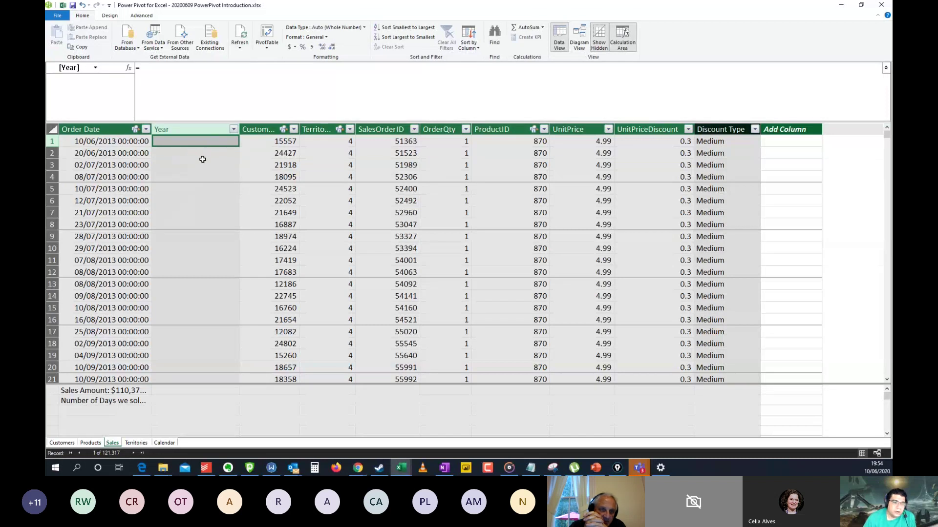
left_click(188, 89)
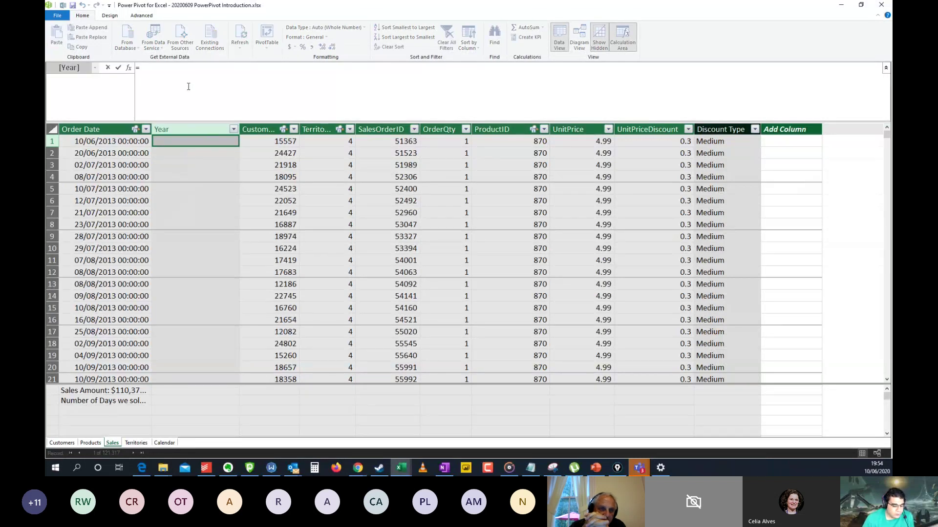
type("rfel")
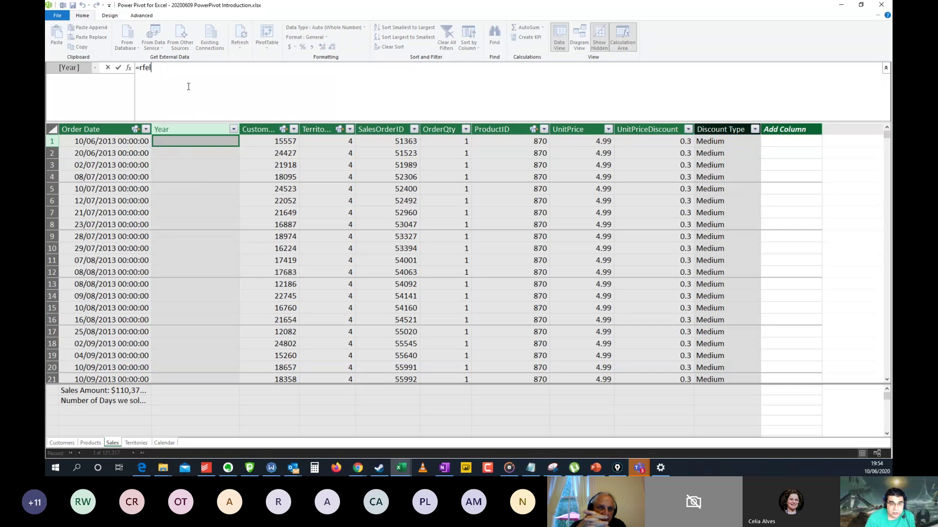
key("BackSpace")
key("BackSpace")
key("BackSpace")
type("ela")
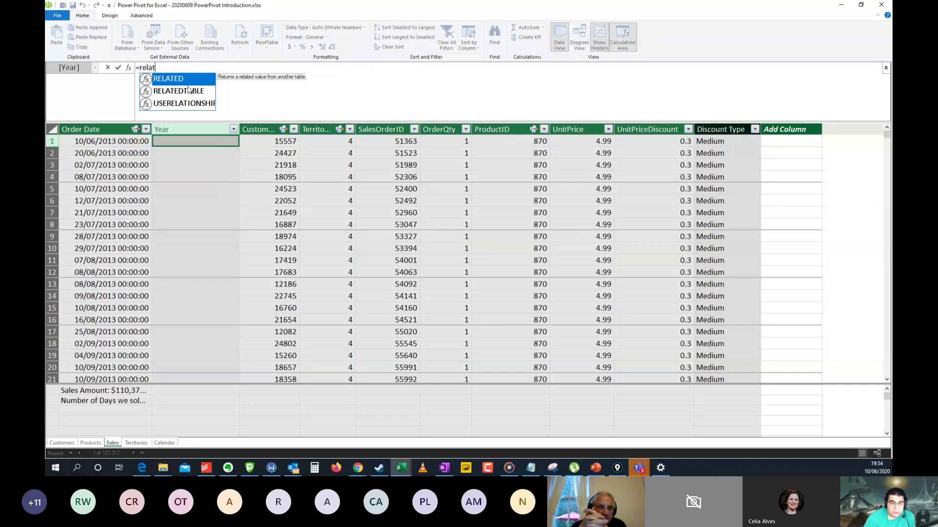
type("t")
key("Tab")
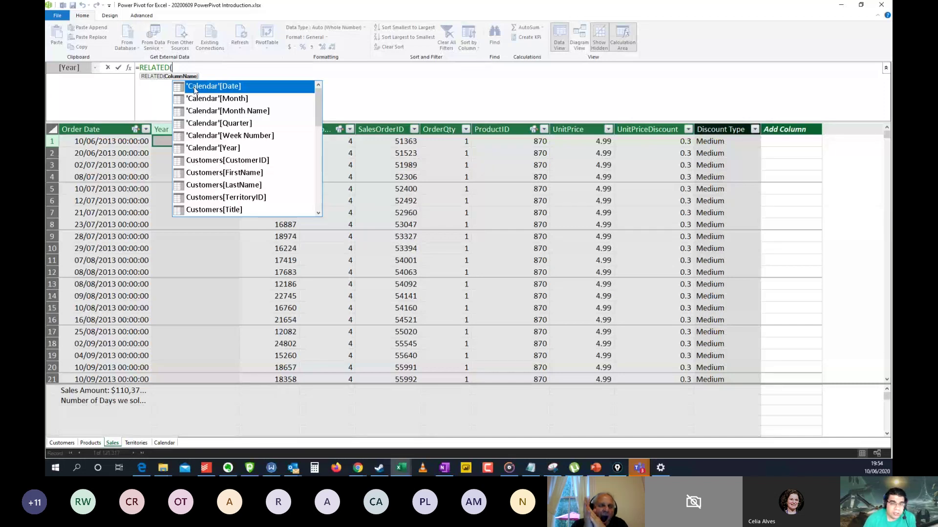
- Complete and commit the Year column's formula as =RELATED('Calendar'[Year])
key("Down")
key("Down")
key("Down")
key("Down")
key("Down")
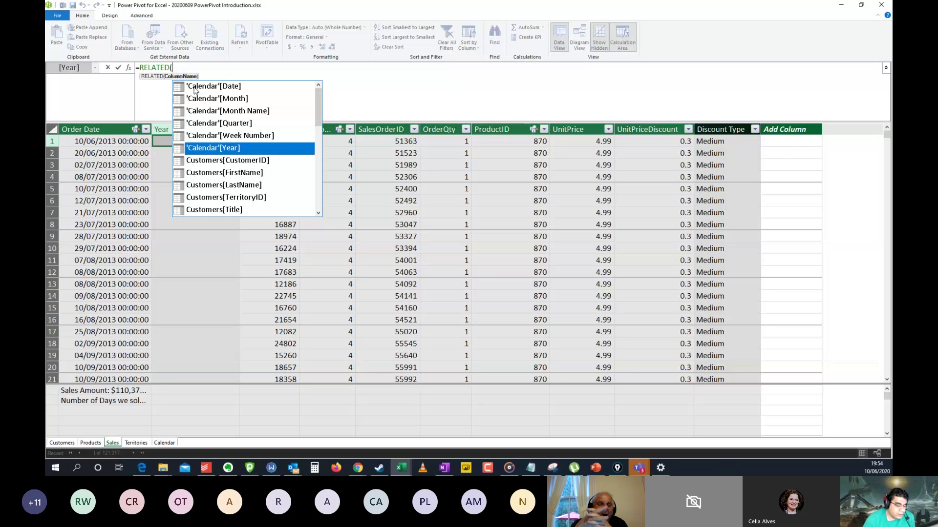
key("Tab")
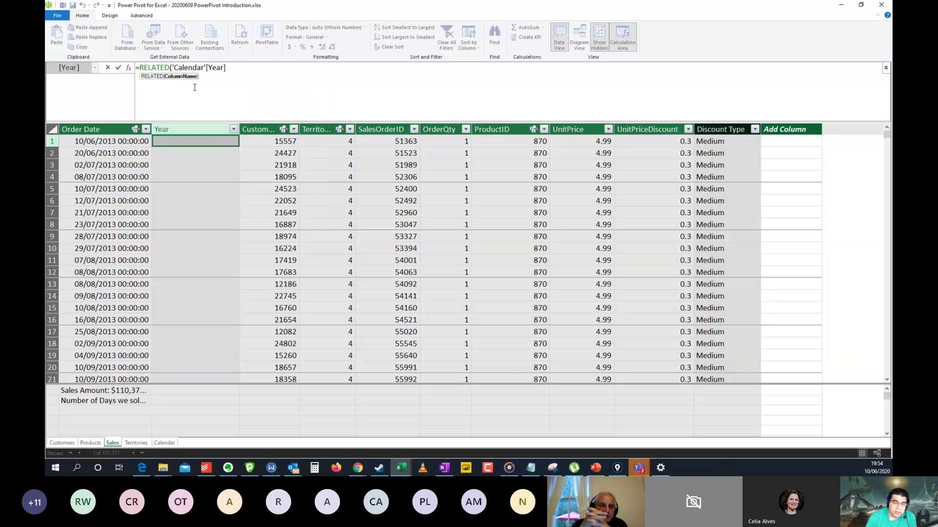
type(")")
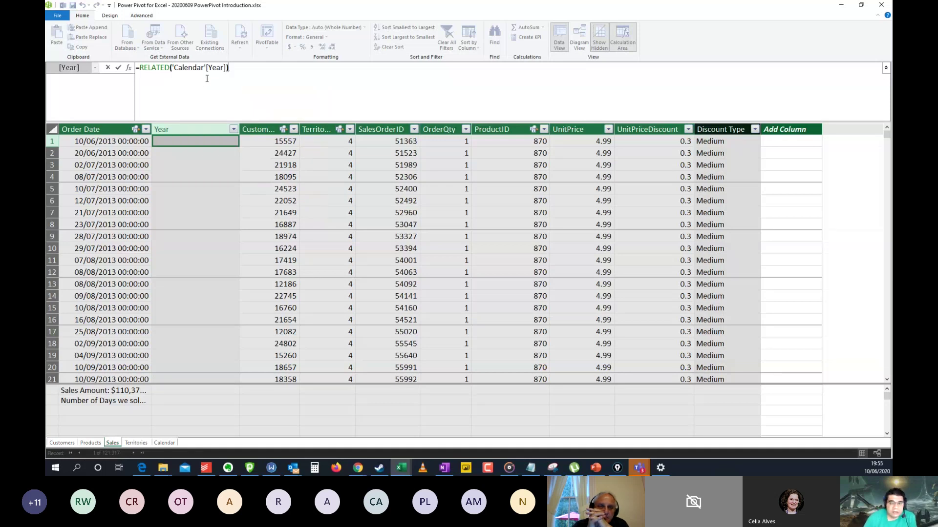
left_click(208, 80)
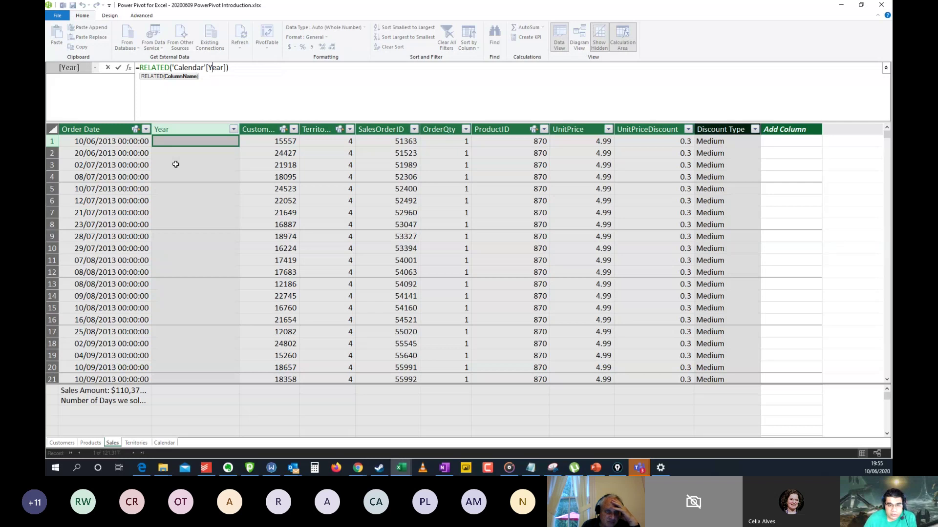
key("Return")
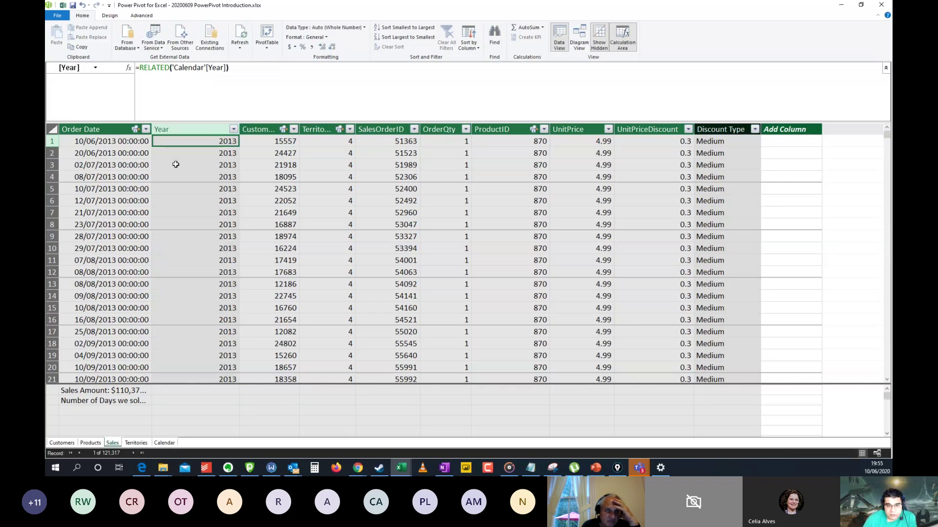
- Filter the Sales table's Year column to show only 2011
left_click(196, 168)
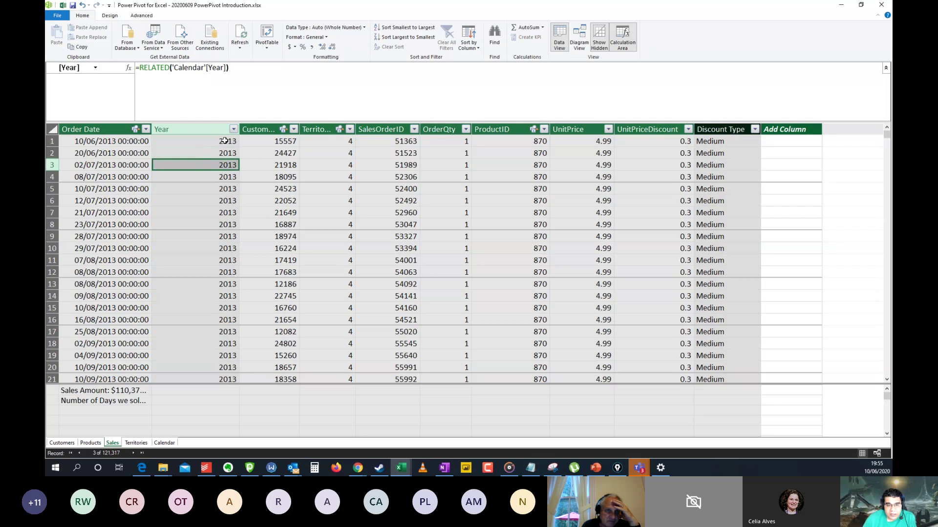
left_click(234, 129)
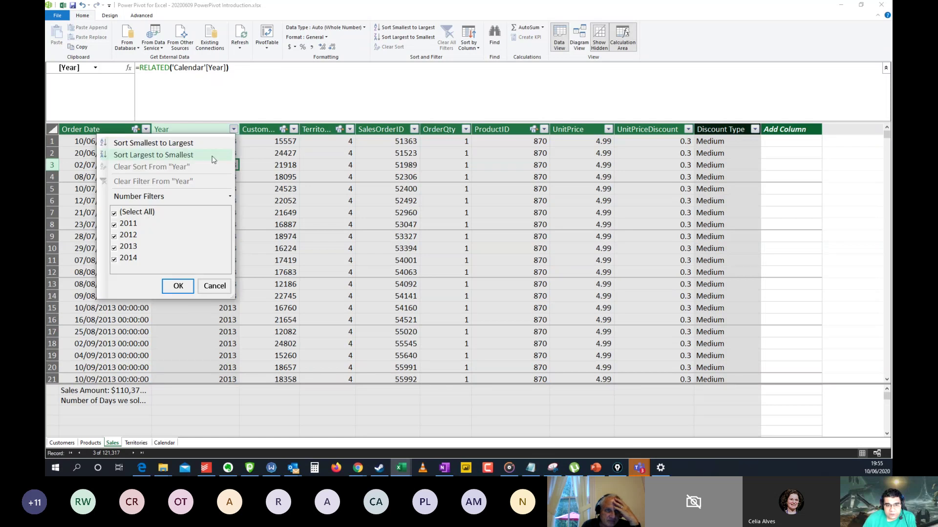
left_click(142, 213)
left_click(131, 225)
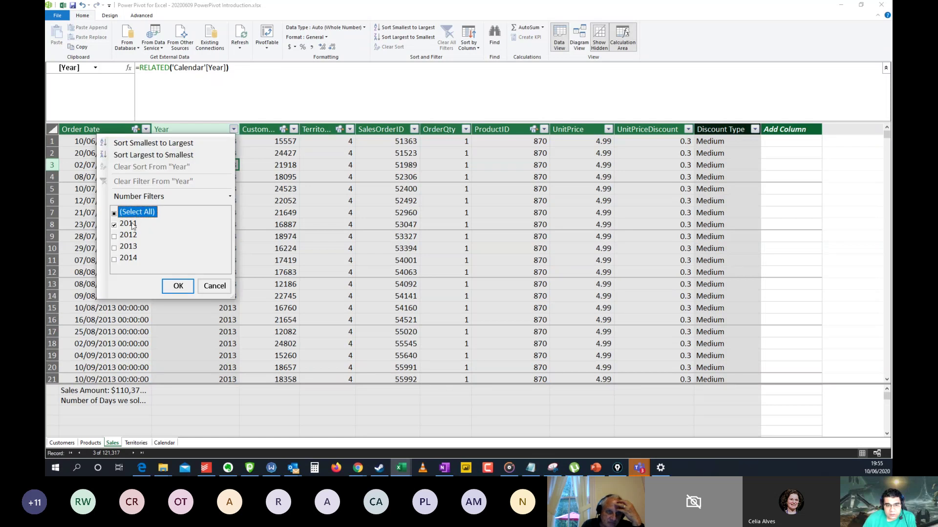
left_click(178, 286)
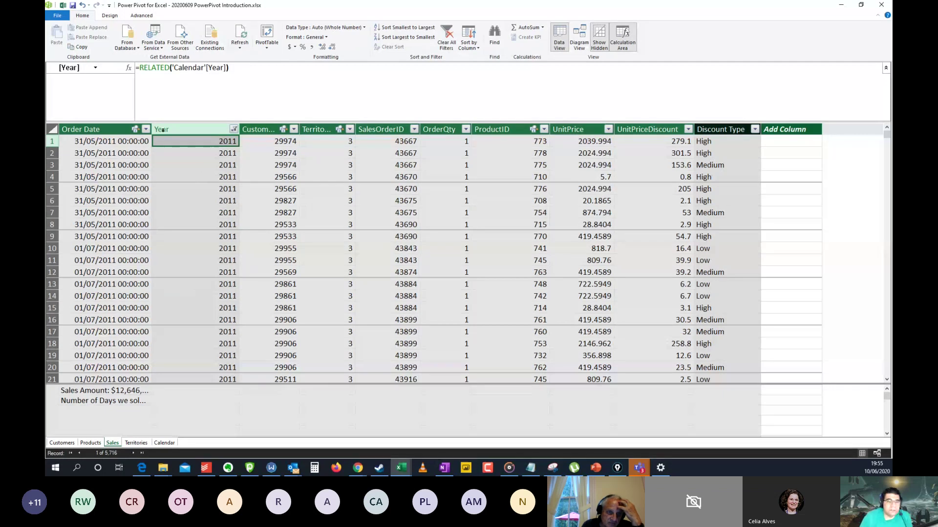
- Copy all the filtered Order Date values from the Sales table
left_click(135, 142)
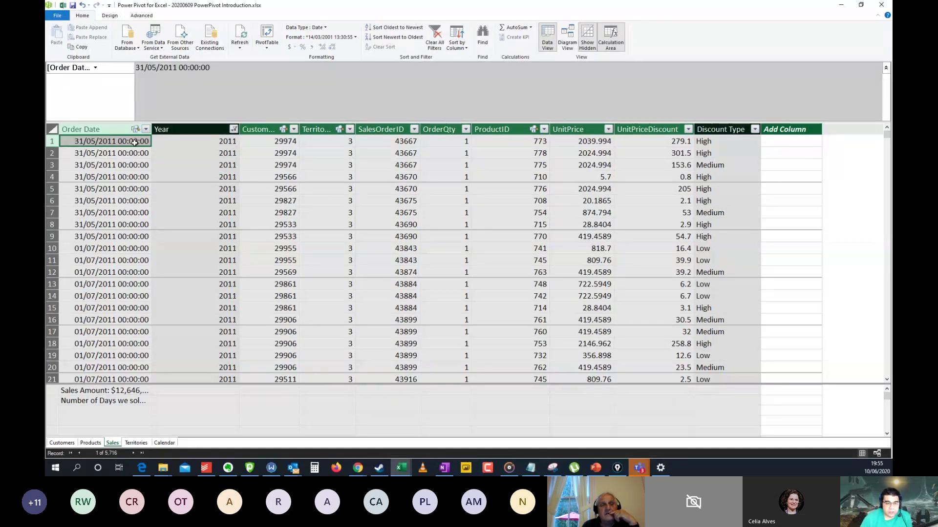
key("ctrl+shift+Down")
right_click(134, 152)
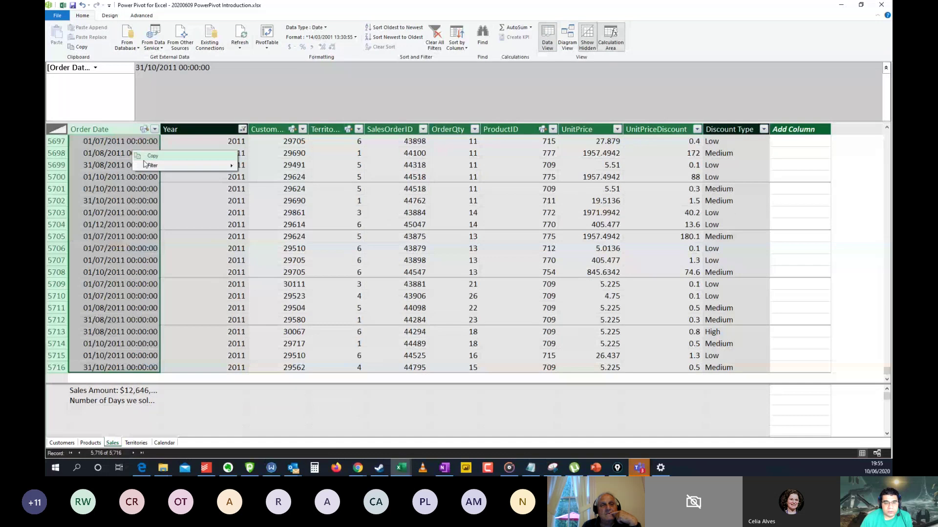
left_click(151, 155)
left_click(841, 5)
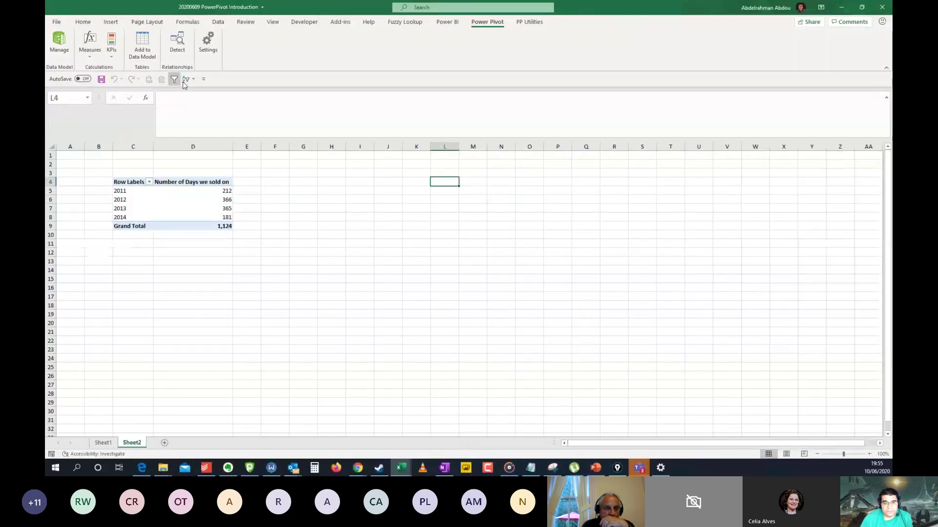
left_click(83, 22)
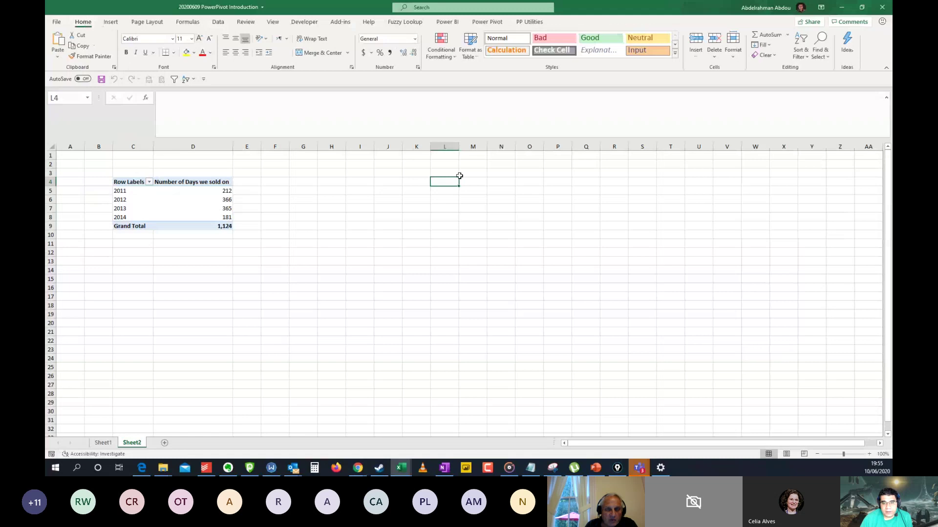
left_click(62, 60)
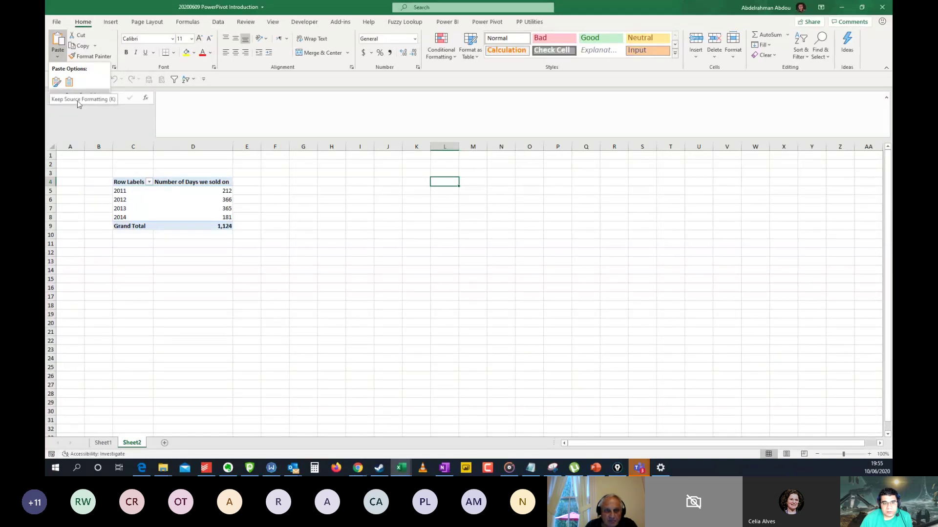
left_click(88, 96)
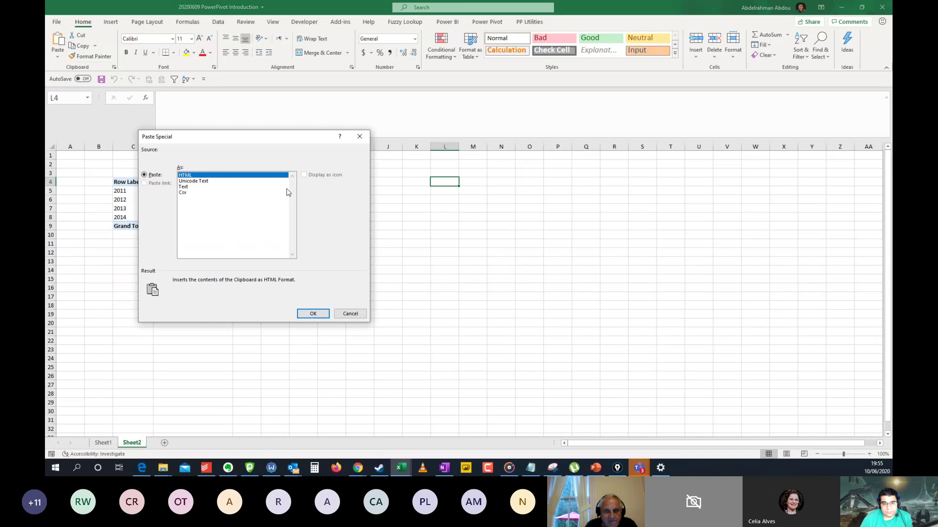
left_click(350, 313)
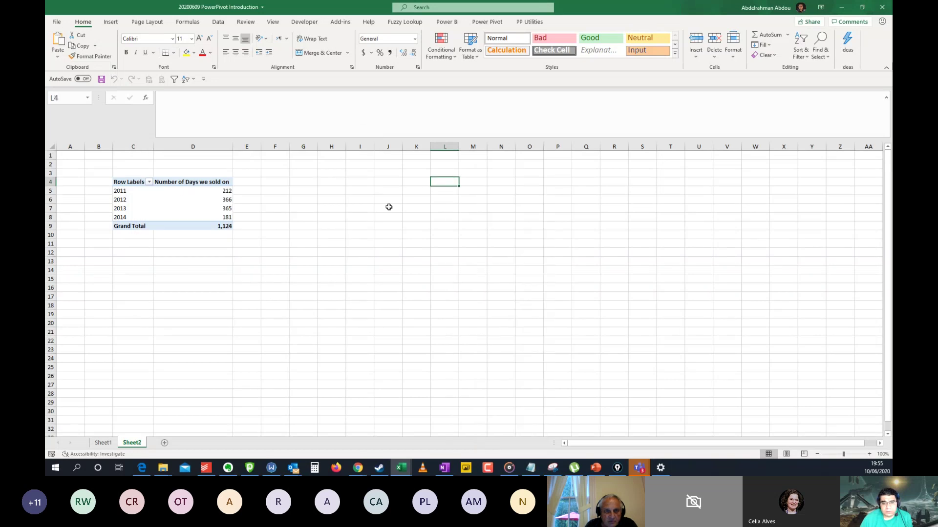
key("alt+Tab")
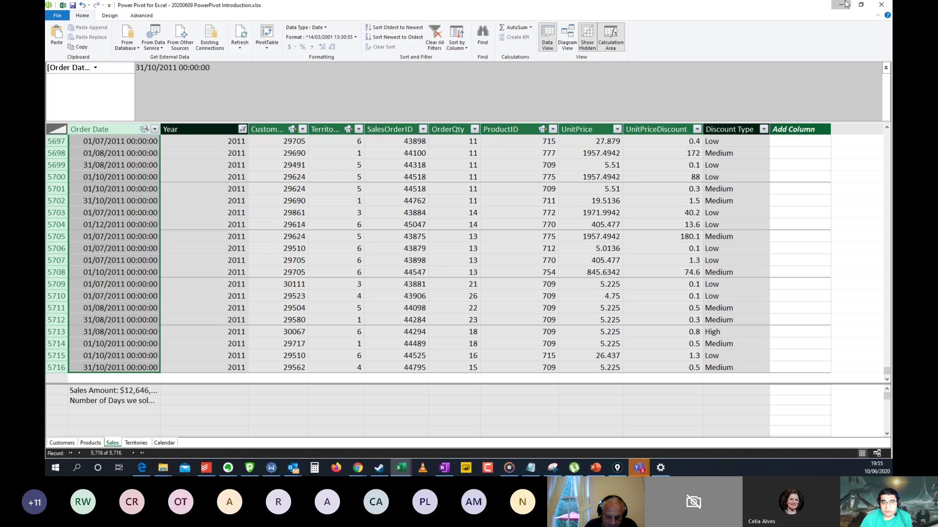
- Paste the copied order dates into Sheet2 starting at cell L4 and fit column L's width to them
left_click(840, 5)
key("ctrl+v")
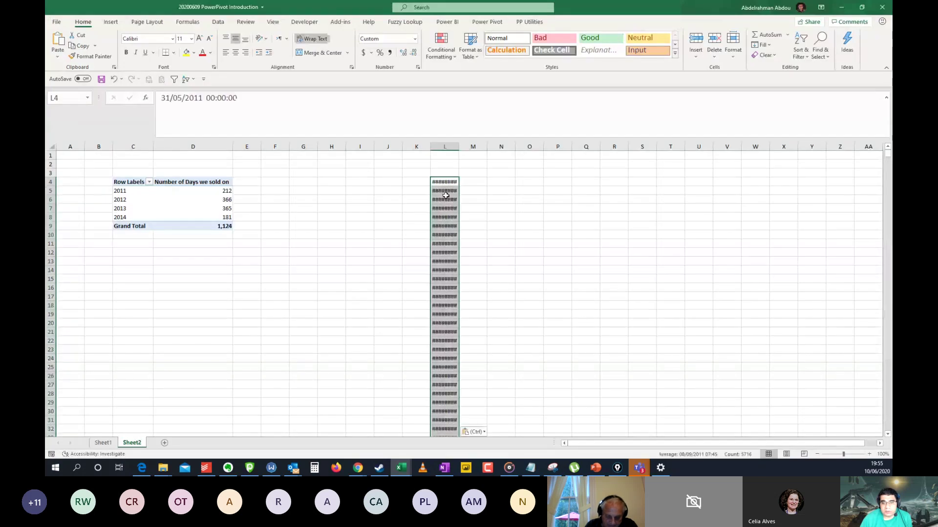
double_click(460, 147)
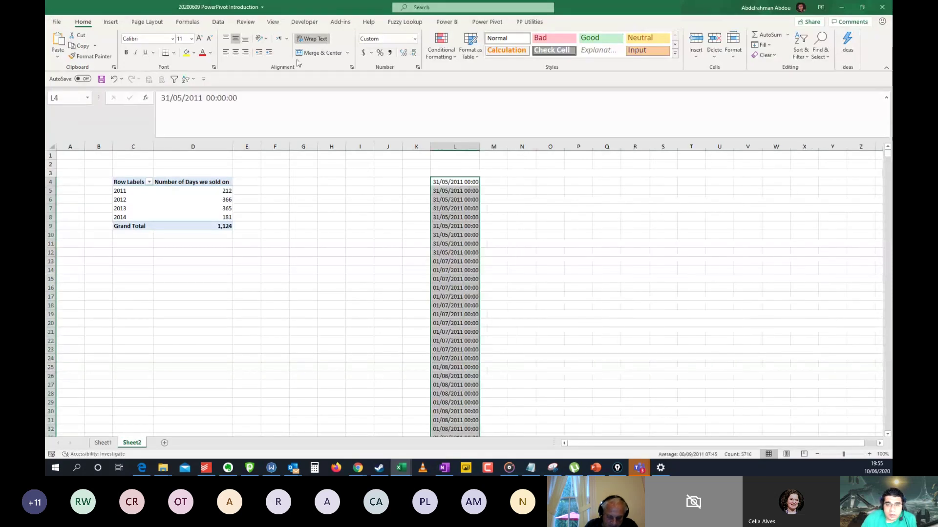
- Remove duplicates from the pasted dates in column L and compare the remaining count with the PivotTable's 2011 value
left_click(218, 22)
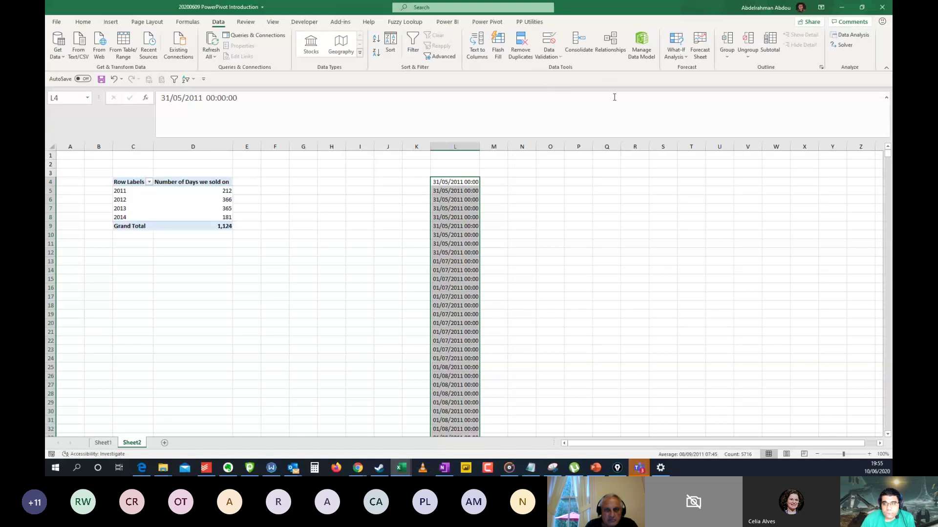
left_click(520, 45)
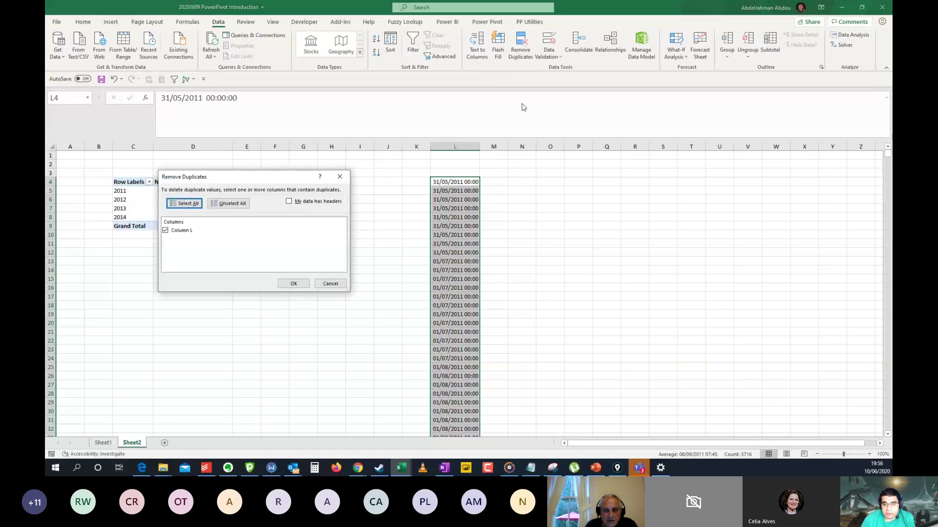
left_click(294, 283)
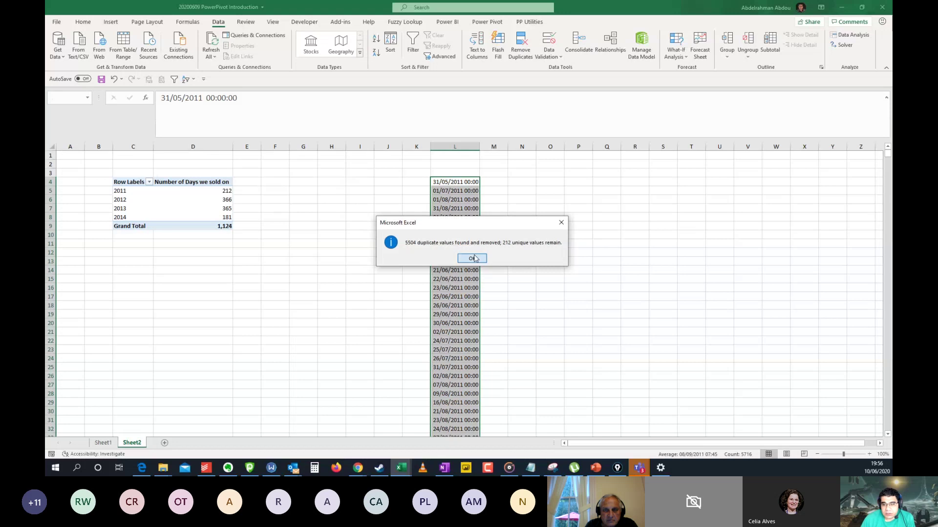
left_click(472, 259)
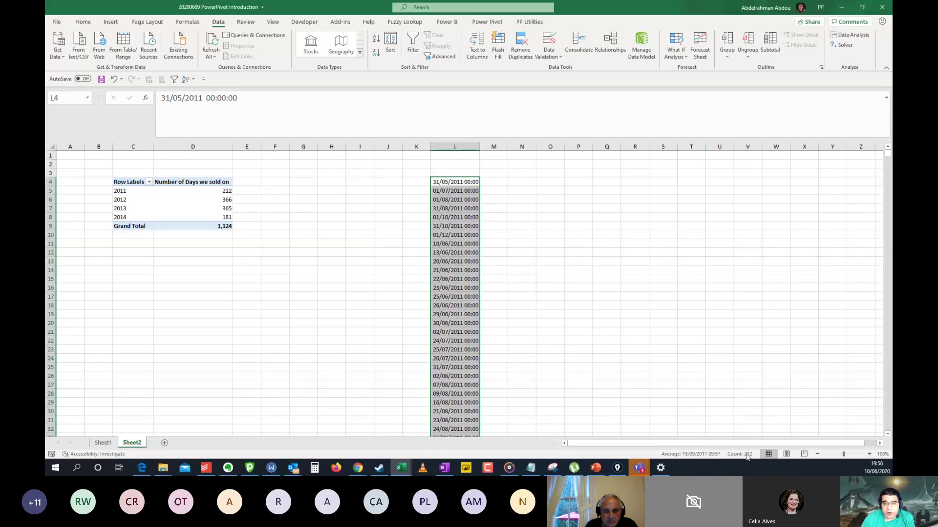
left_click(211, 190)
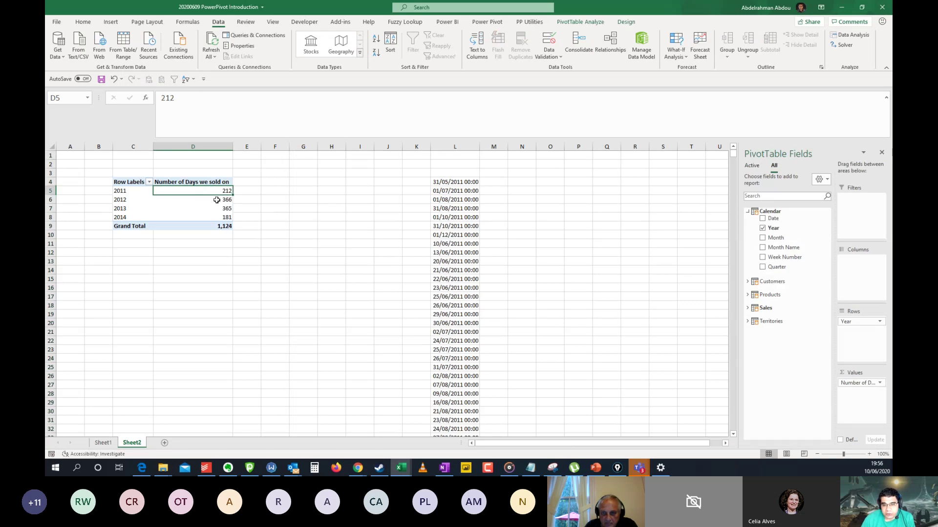
- Delete the whole list of pasted dates from column L
left_click(447, 181)
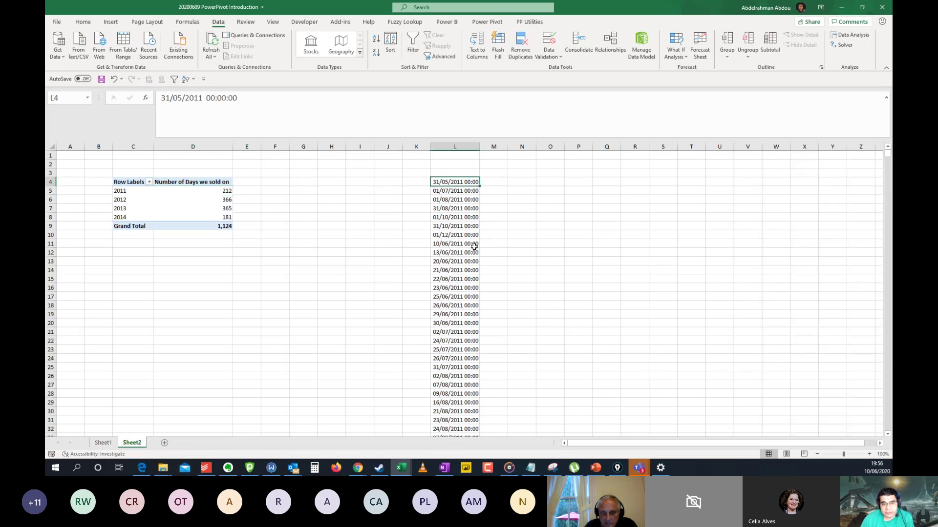
key("ctrl+shift+Down")
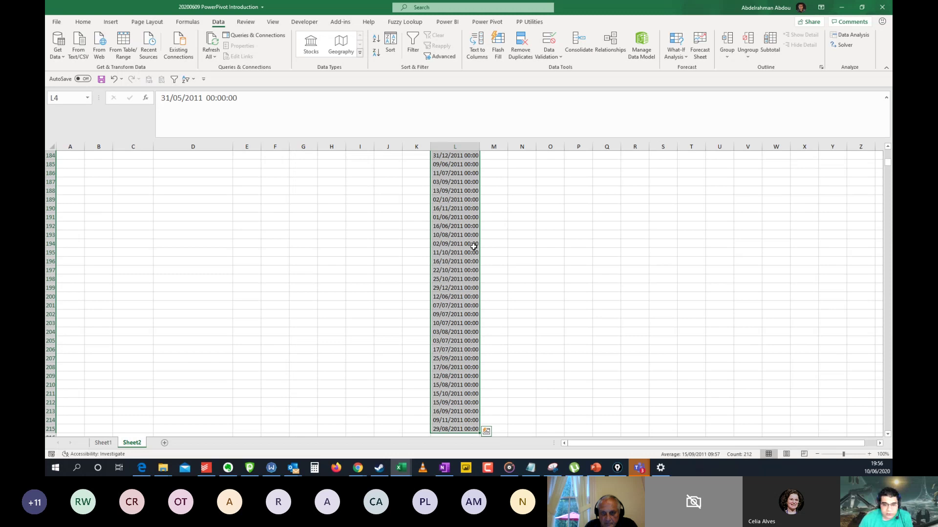
key("ctrl+BackSpace")
left_click(217, 199)
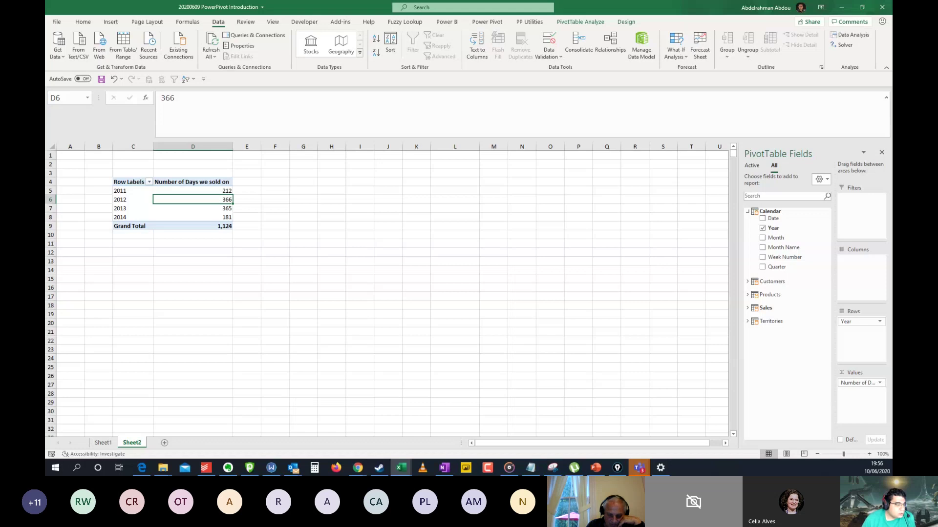
- Add the Sales Amount measure to the PivotTable values, ahead of Number of Days we sold on
key("alt+Tab")
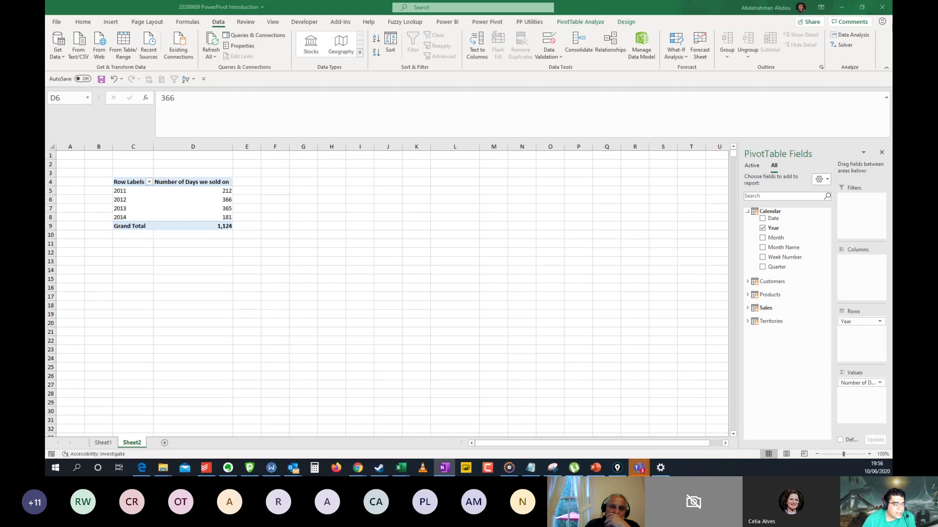
left_click(193, 200)
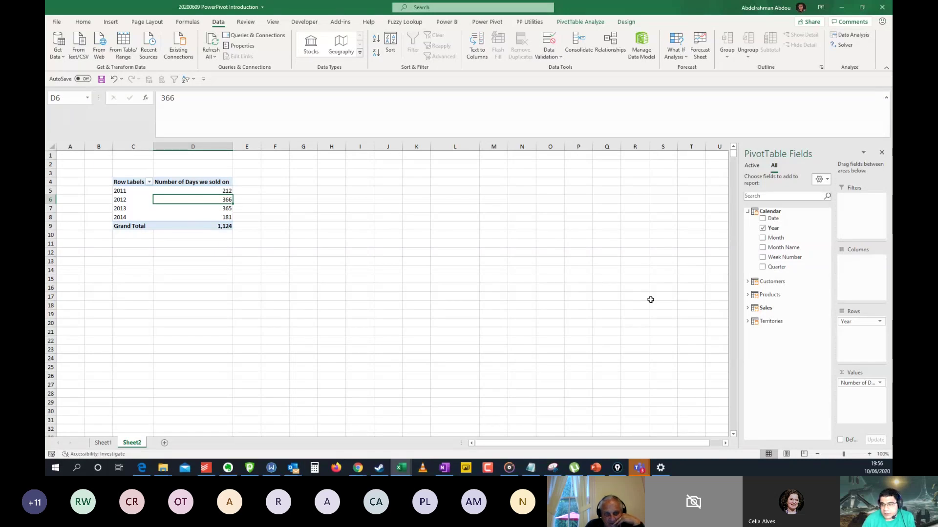
left_click(748, 307)
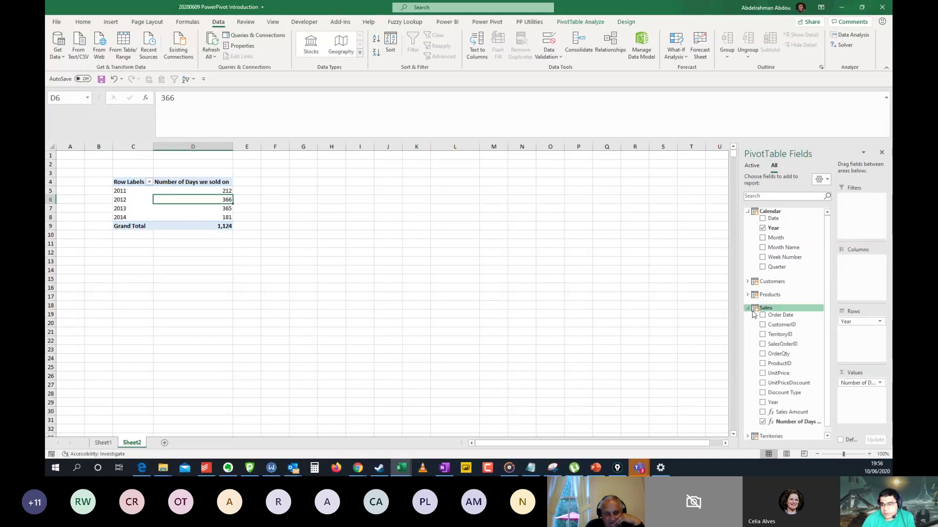
scroll(798, 362, "down", 1)
left_click_drag(790, 401, 856, 382)
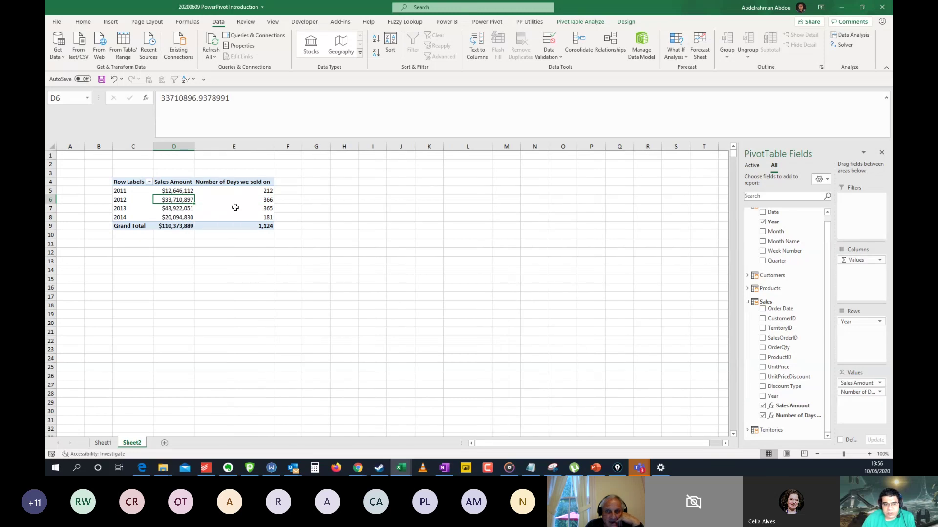
- Examine the Sales Amount and Number of Days we sold on values for the individual years in the PivotTable
left_click(179, 191)
key("Down")
key("Down")
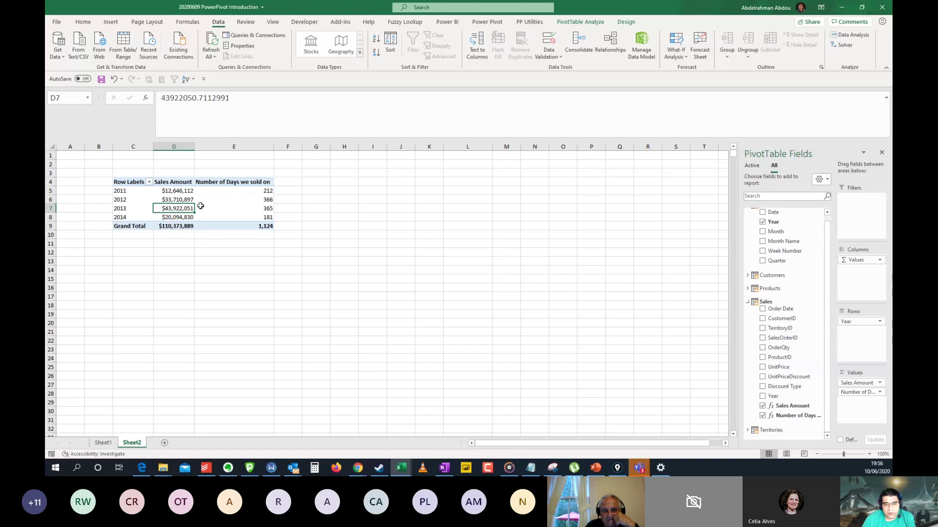
left_click(255, 200)
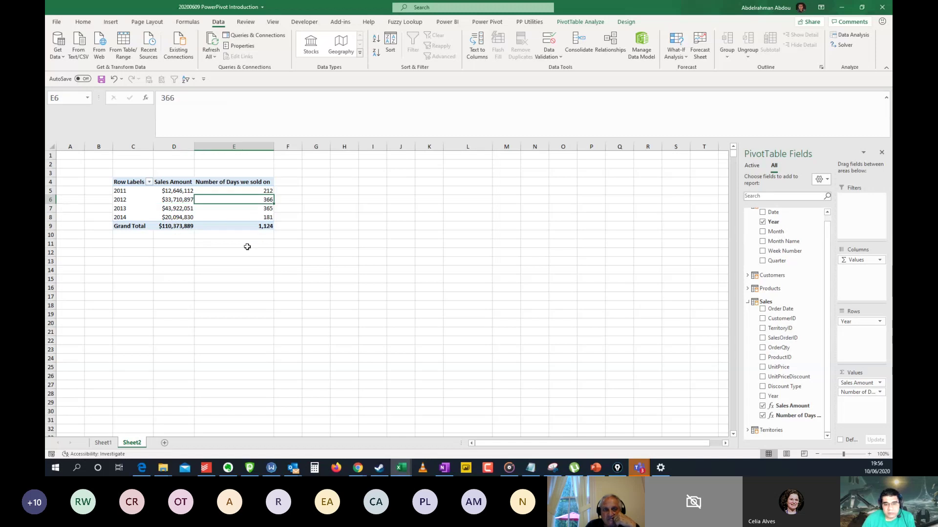
left_click(178, 218)
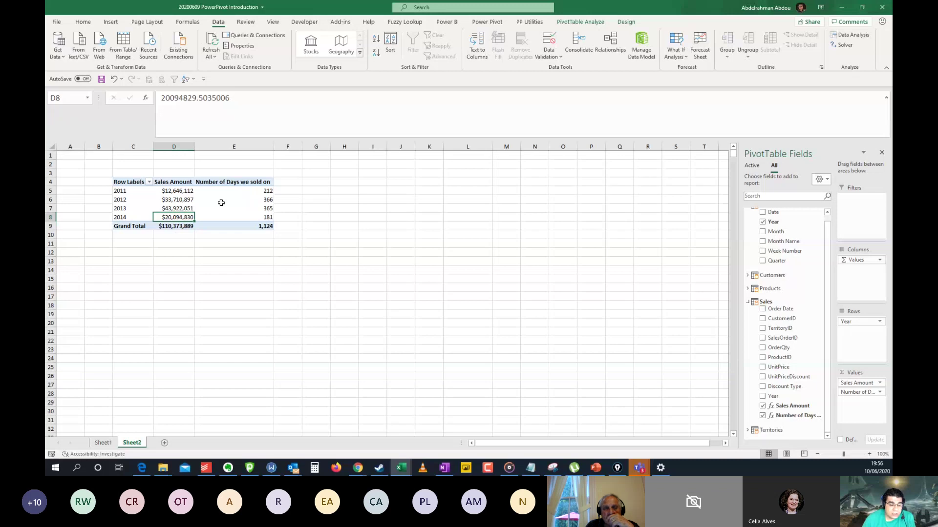
left_click(247, 198)
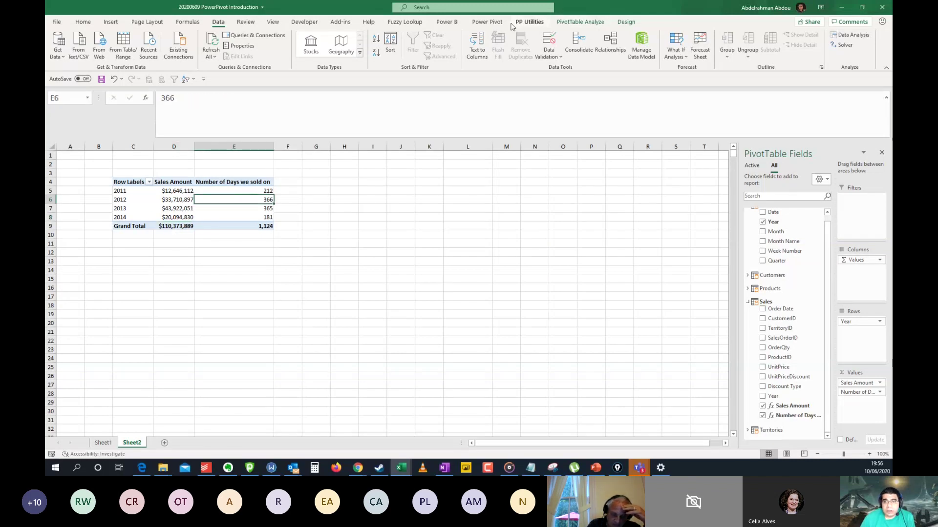
- Start a new measure in the Sales table and name it Average Sales per Day
left_click(487, 21)
left_click(90, 49)
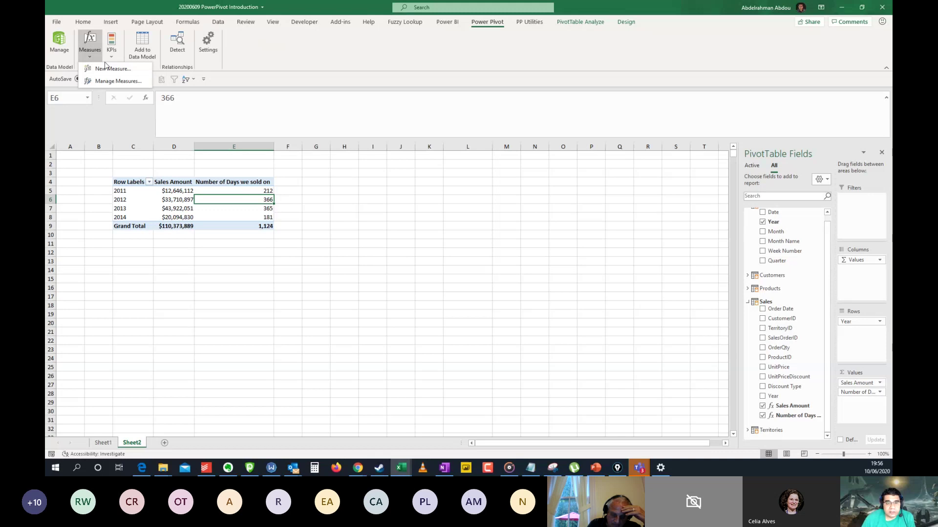
left_click(108, 68)
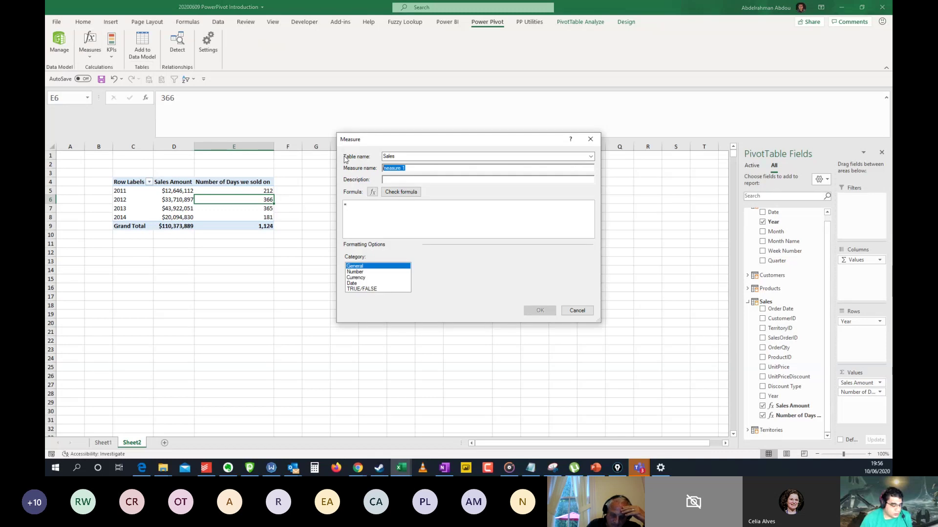
type("Average S")
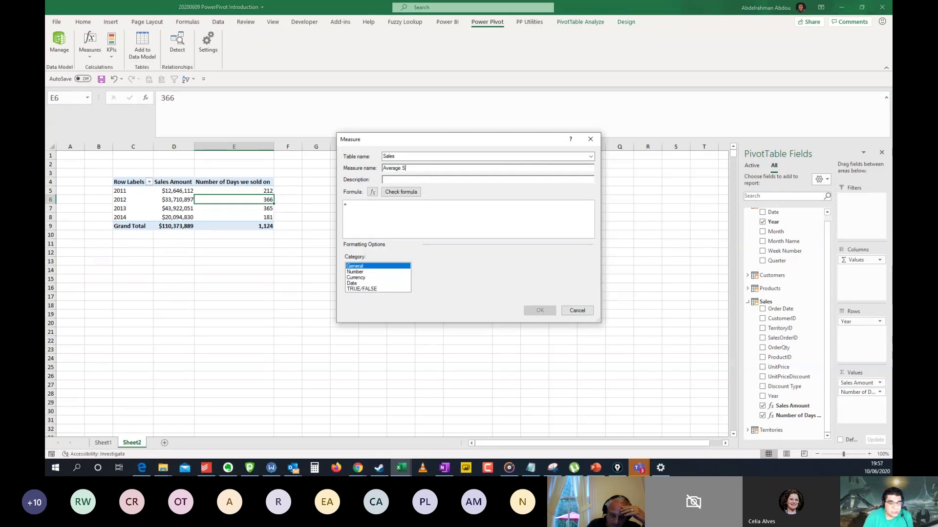
type("ales per Day")
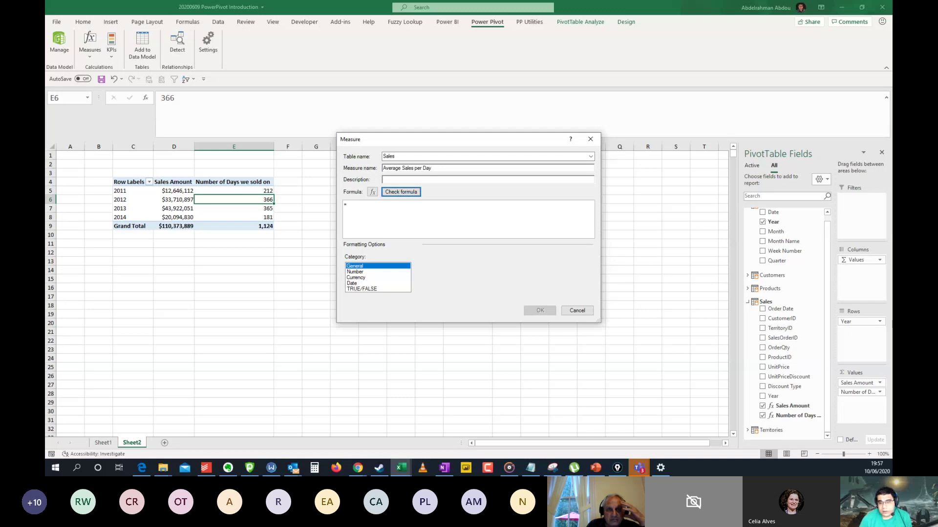
- Enter the measure formula =DIVIDE([Sales Amount],[Number of Days we sold on]) and check it for errors
left_click(389, 217)
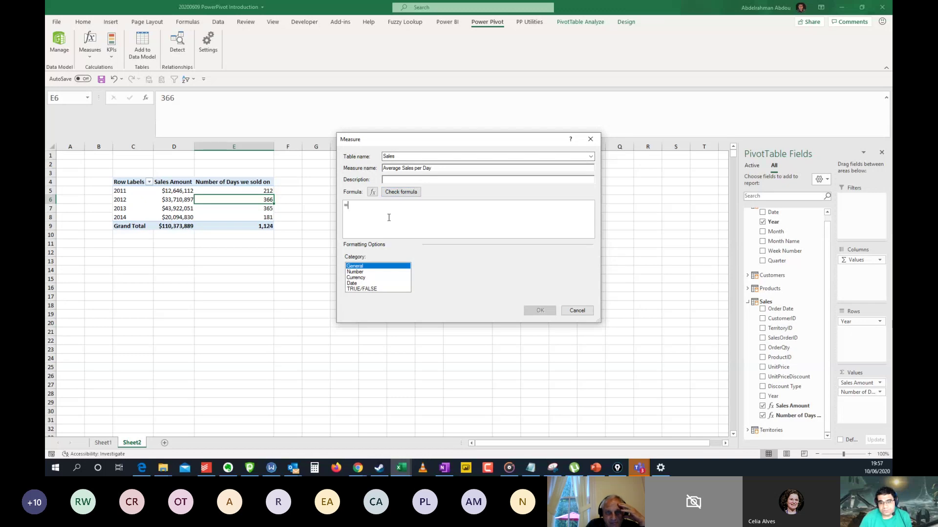
type("DIVIDE(")
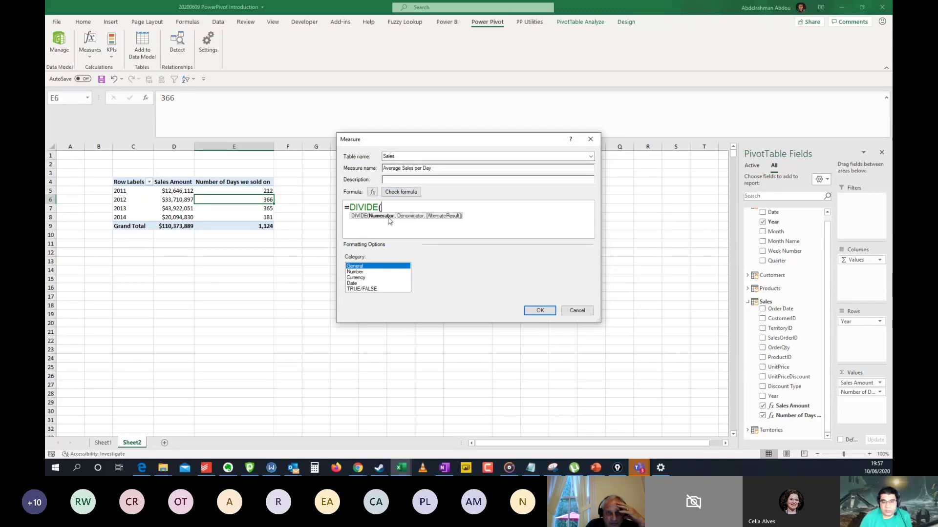
type("sales")
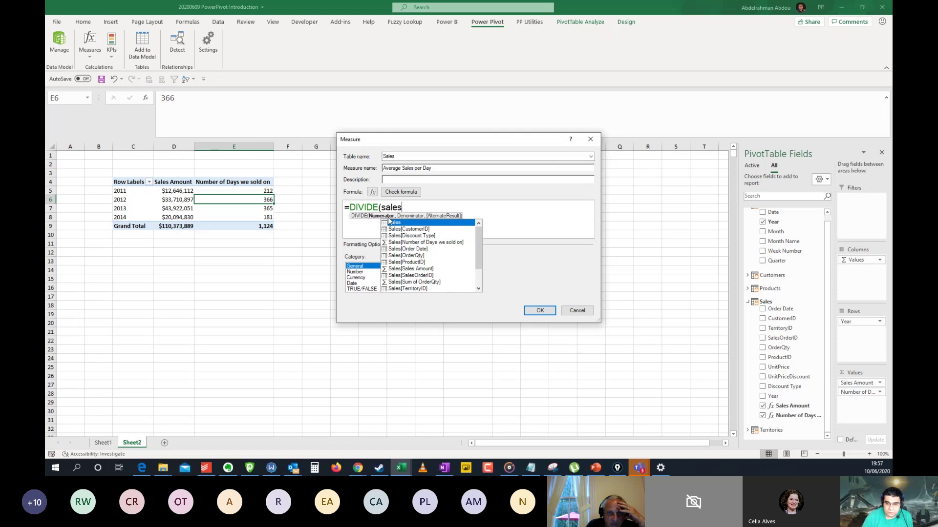
key("BackSpace")
key("BackSpace")
key("BackSpace")
key("BackSpace")
key("BackSpace")
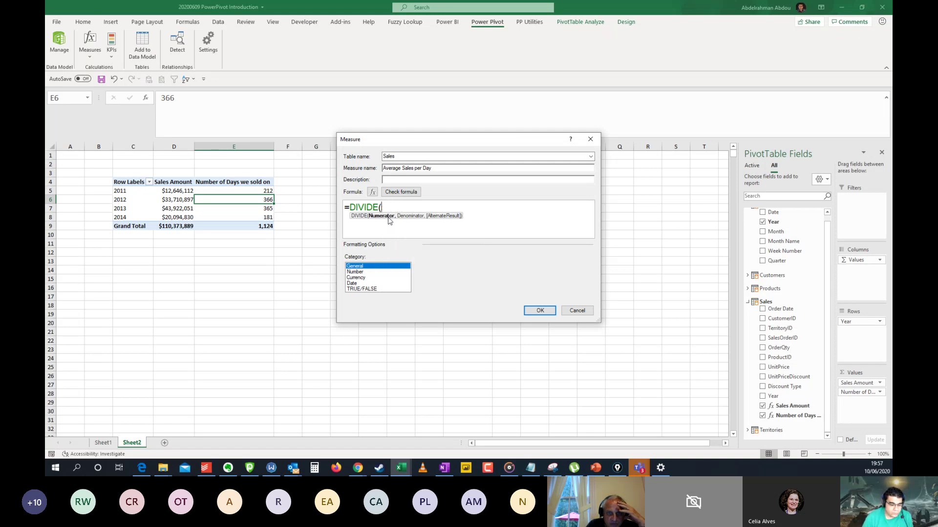
type("[sale")
double_click(389, 222)
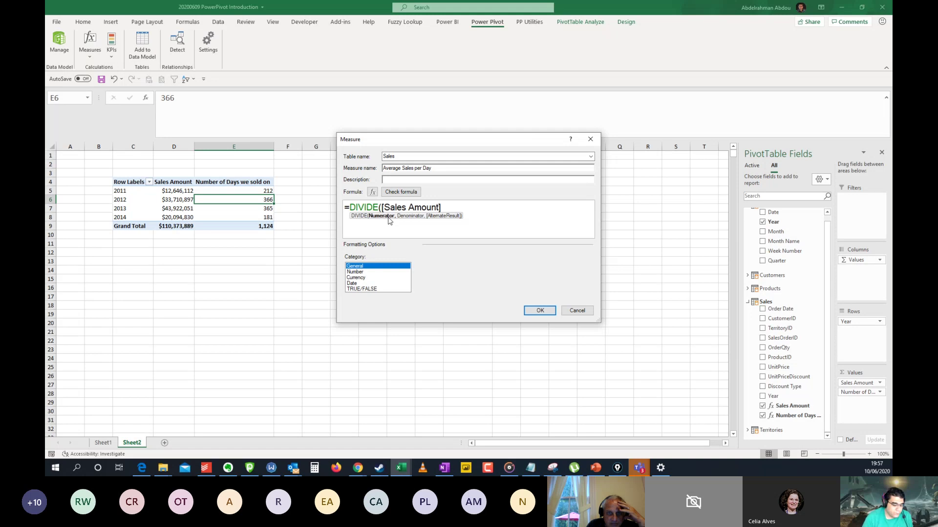
type(",[")
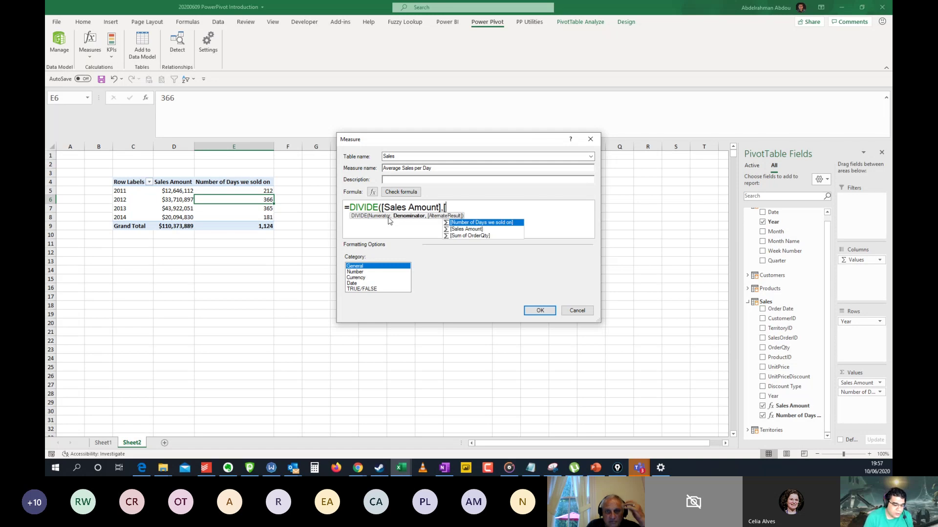
type("numbe")
key("Tab")
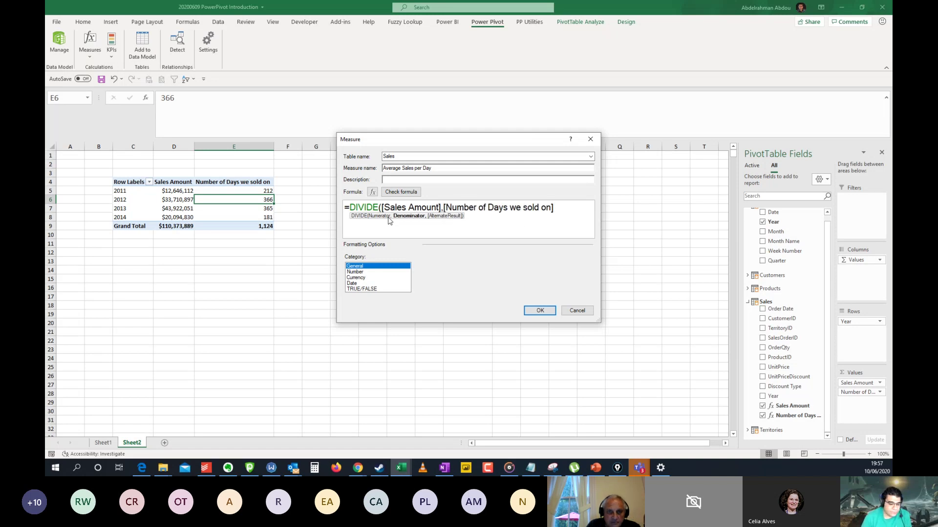
type(")")
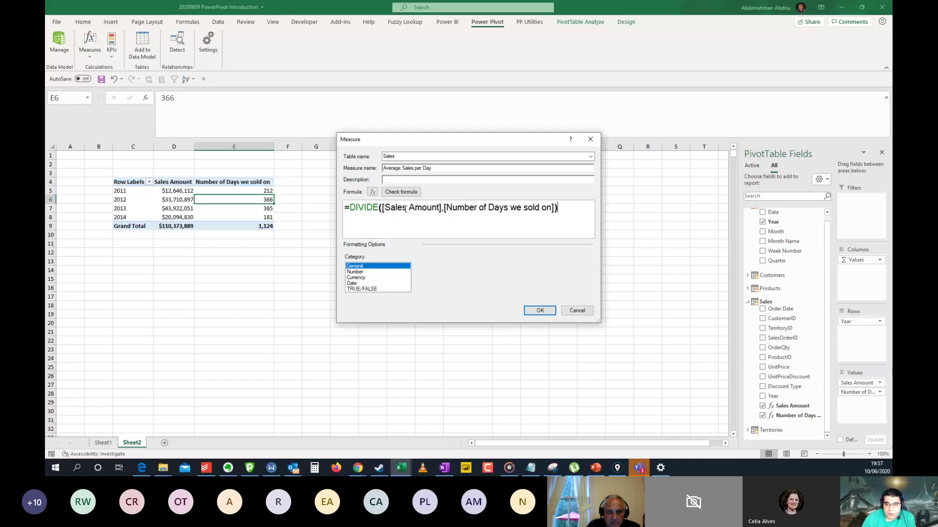
left_click(405, 193)
- Format the measure as Currency with the $ symbol and 0 decimal places, and create it
left_click(372, 317)
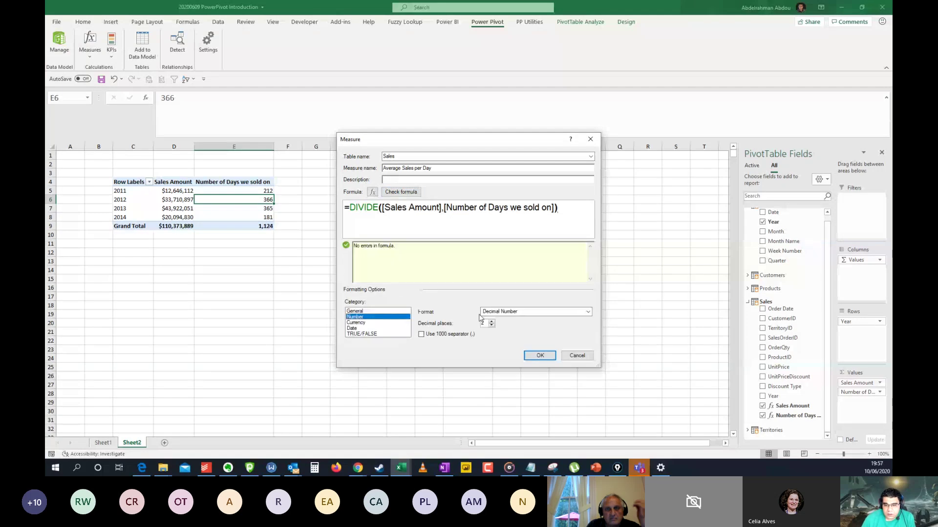
left_click(374, 323)
left_click(518, 311)
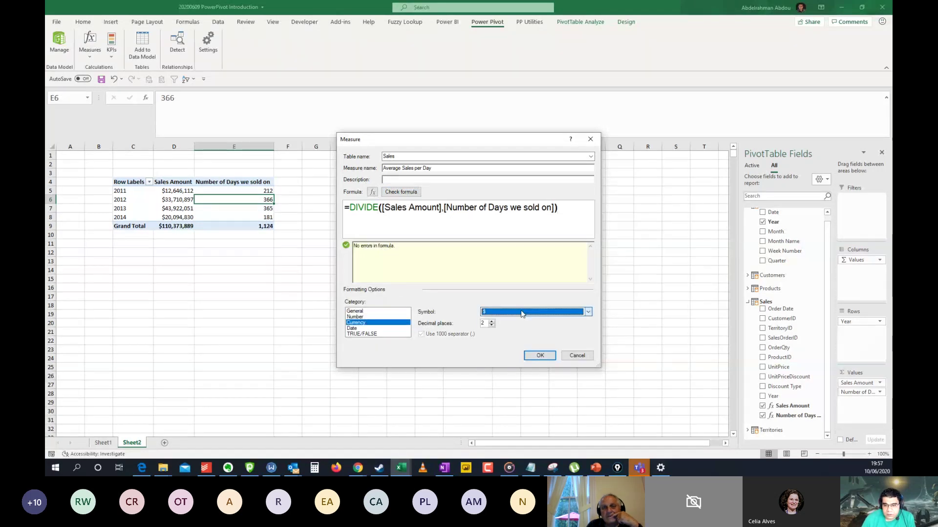
left_click(492, 326)
left_click(491, 325)
left_click(537, 355)
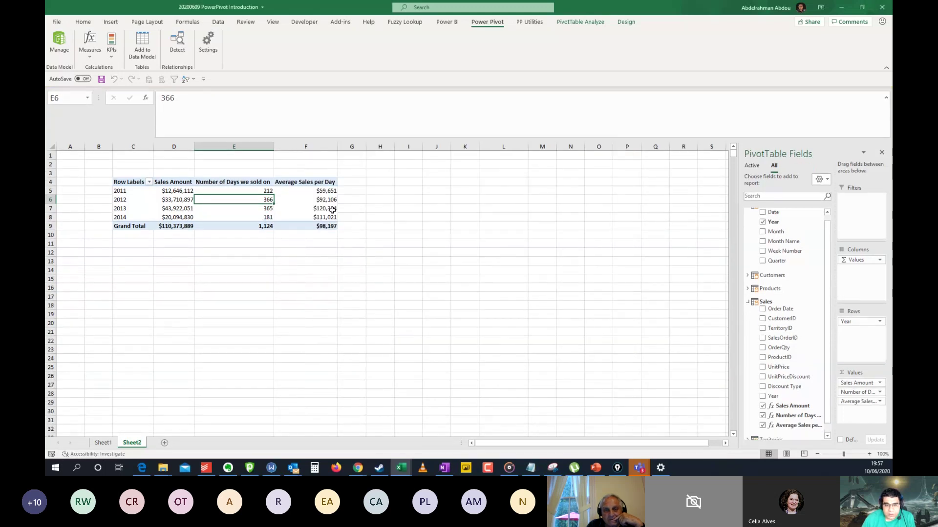
- Examine the Average Sales per Day values for the individual years in the PivotTable
left_click(325, 200)
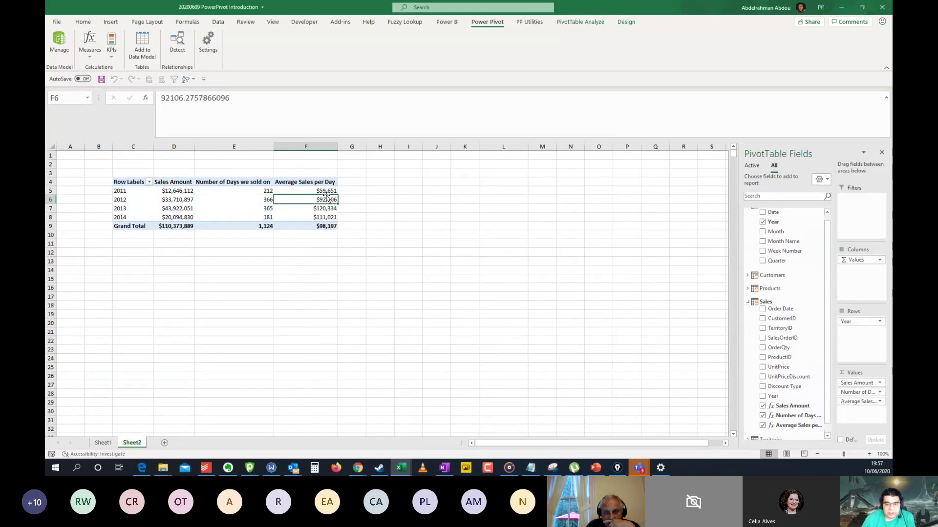
left_click(327, 192)
left_click(315, 252)
left_click(315, 218)
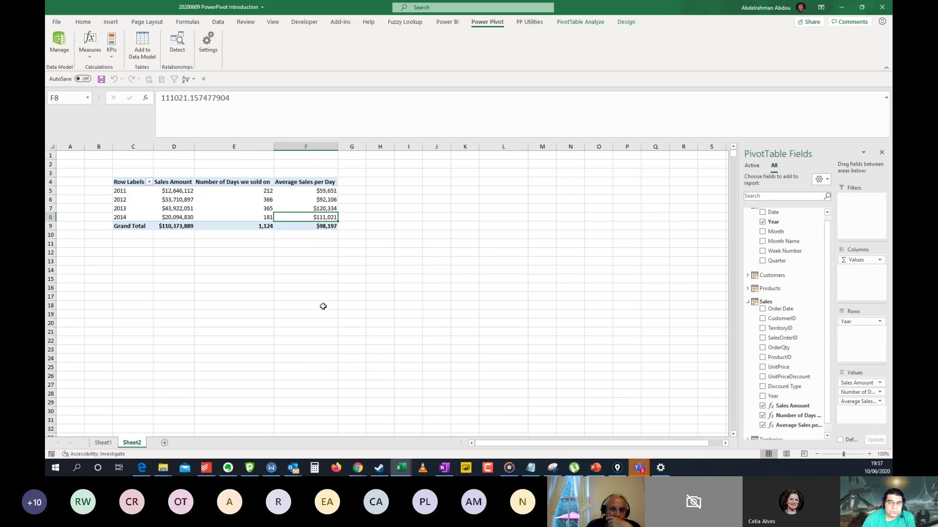
key("Up")
key("Up")
left_click(295, 249)
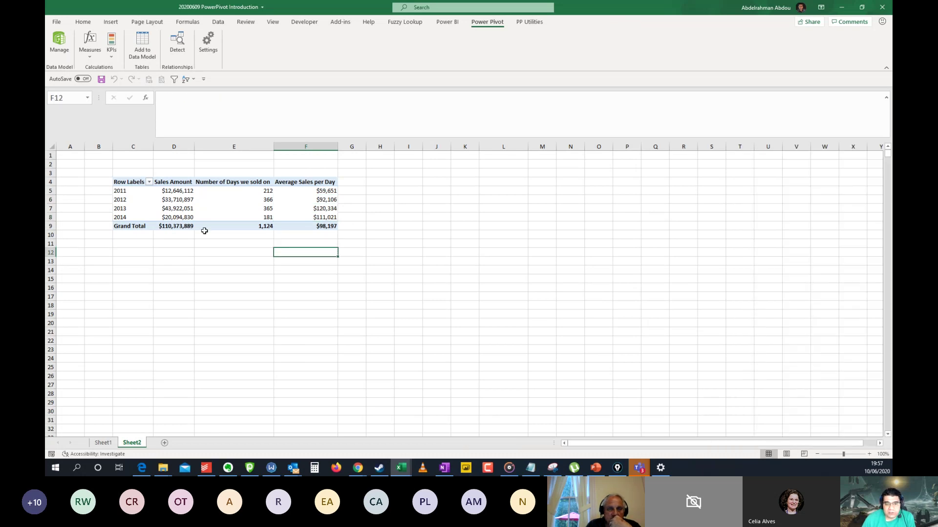
- Compare the 2012 and 2014 rows across Sales Amount, Number of Days we sold on and Average Sales per Day
left_click(166, 225)
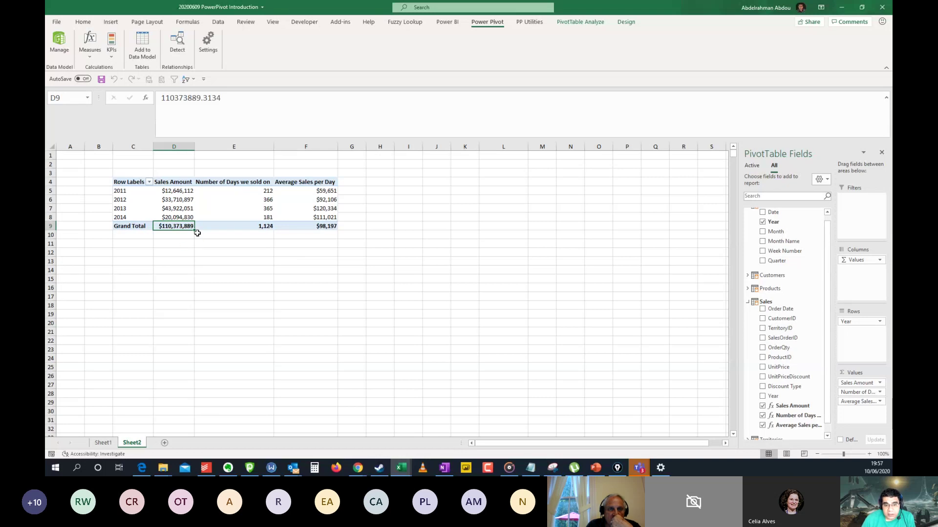
left_click(179, 220)
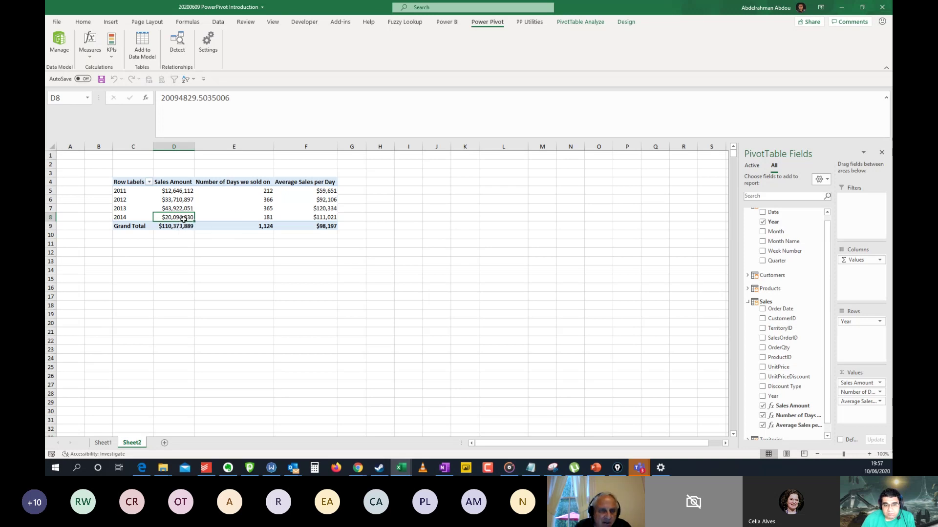
left_click(186, 201)
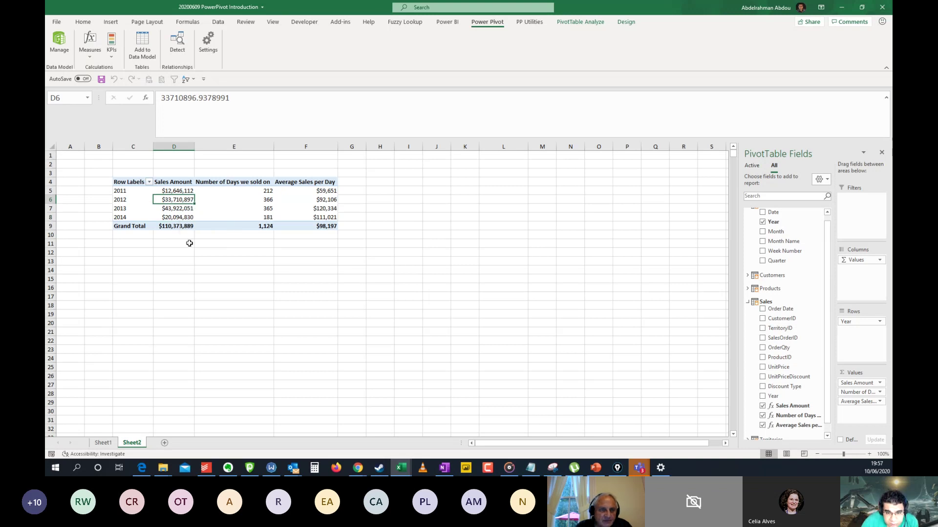
left_click(185, 218)
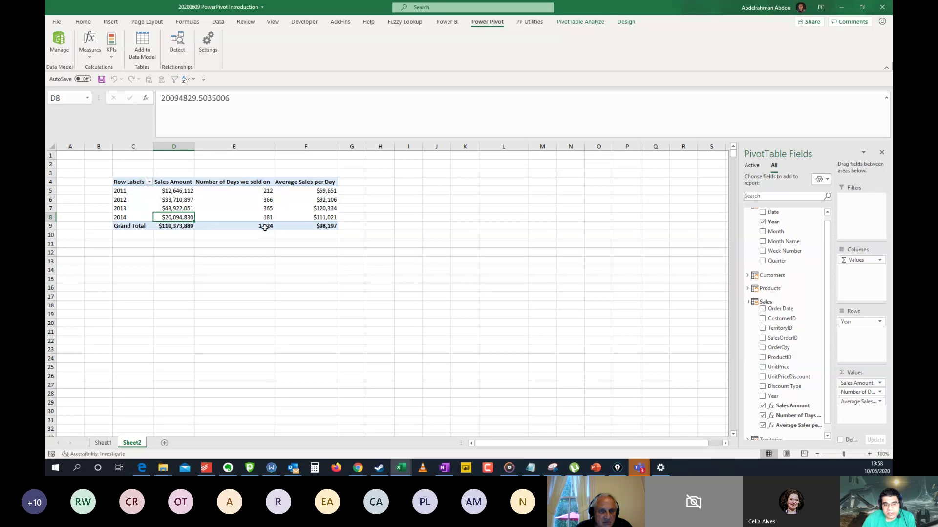
left_click(182, 201)
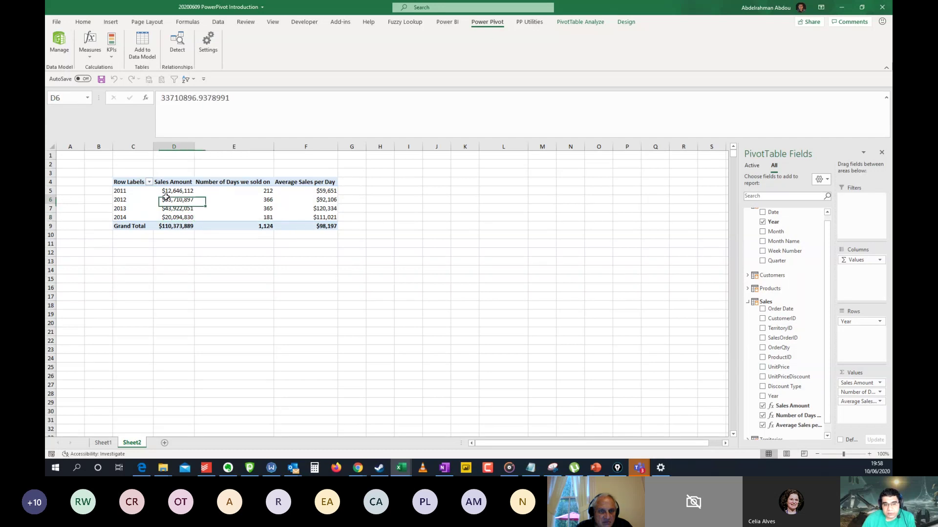
left_click(265, 201)
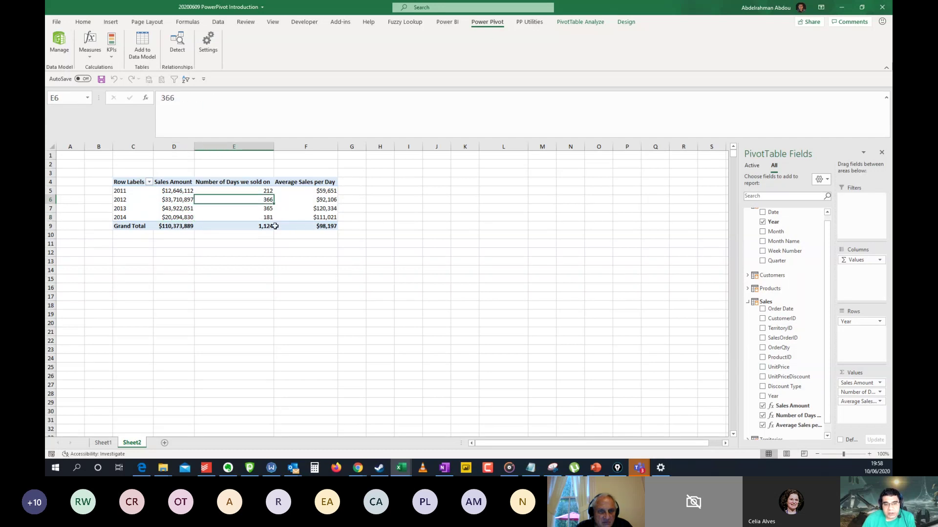
left_click(330, 203)
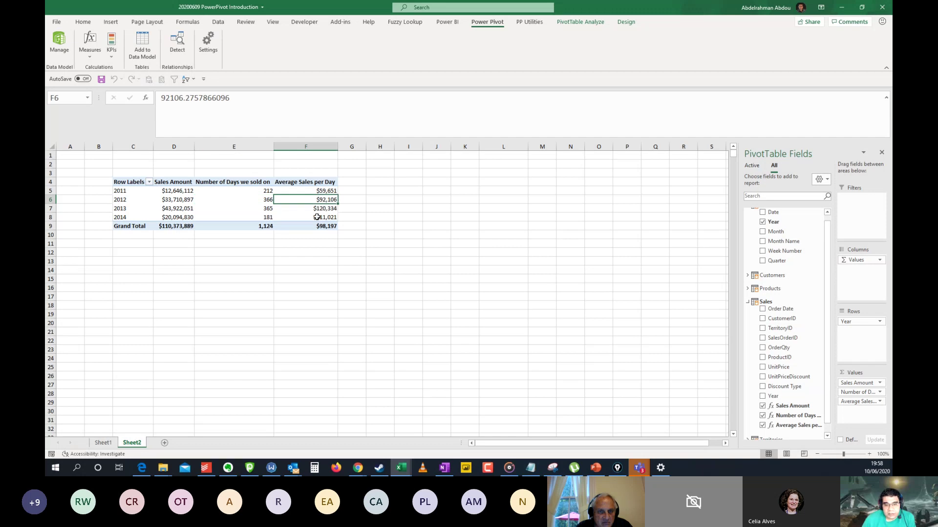
left_click(316, 219)
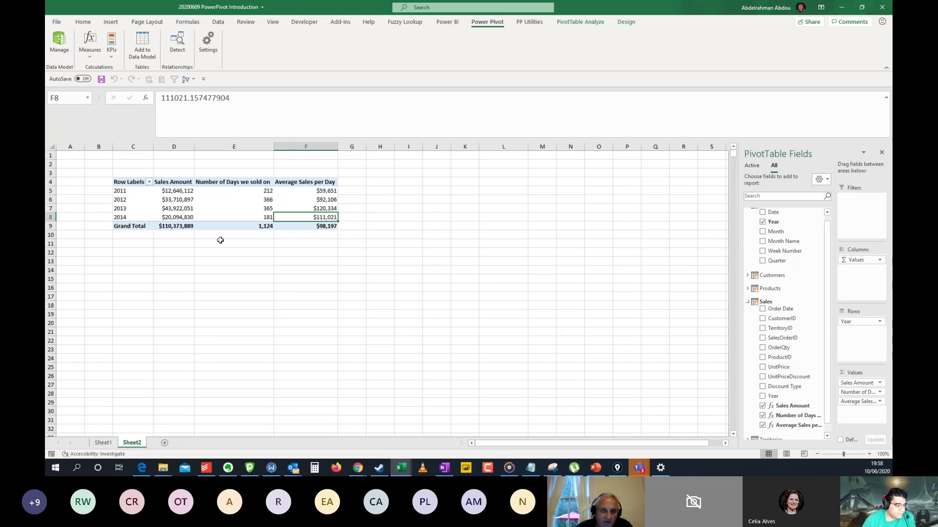
key("alt+Tab")
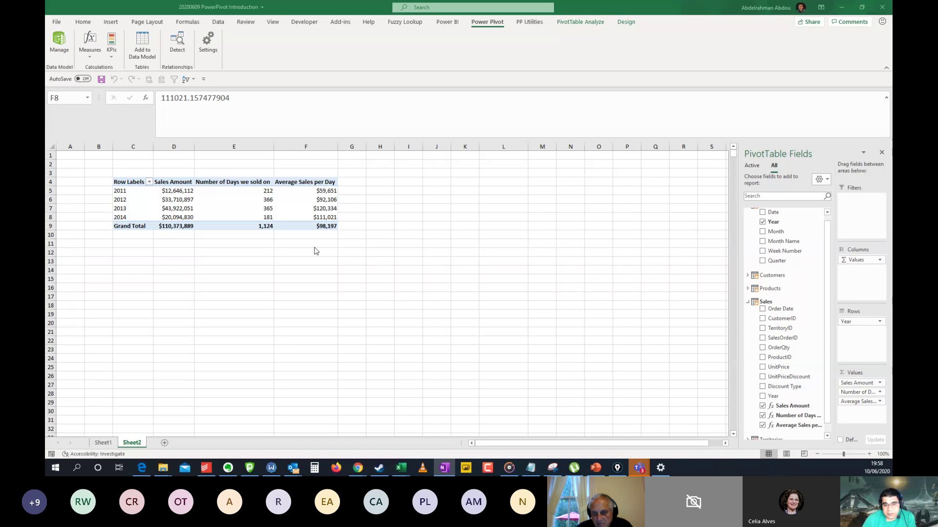
left_click(326, 218)
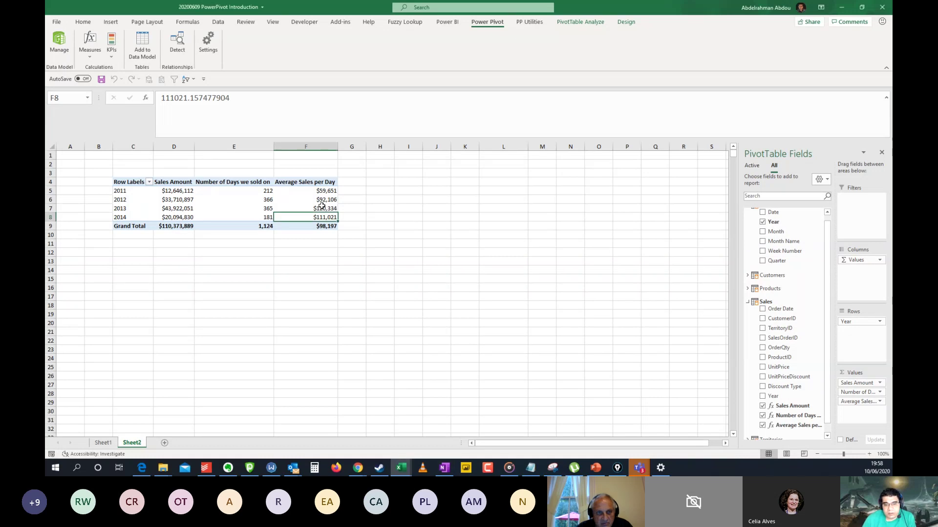
left_click(326, 200)
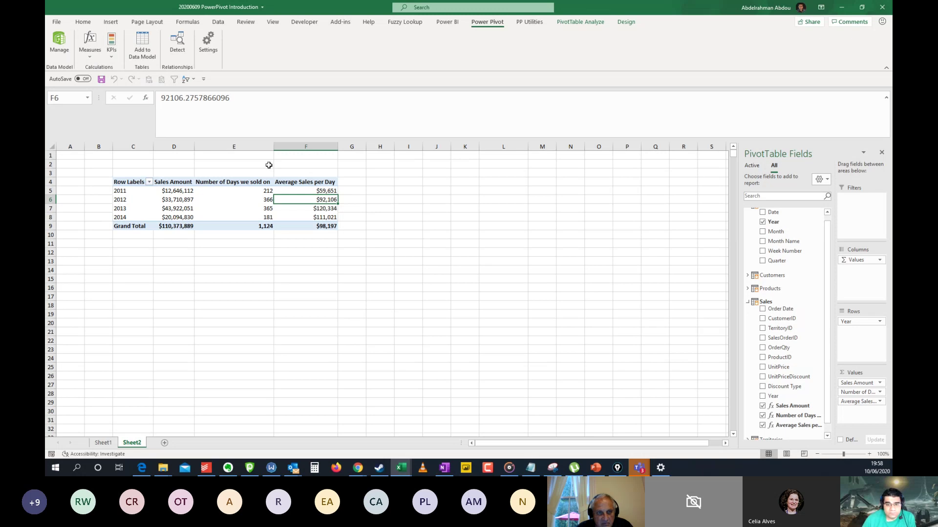
- Start a new measure in the Sales table and name it Number of Orders
left_click(92, 56)
left_click(97, 70)
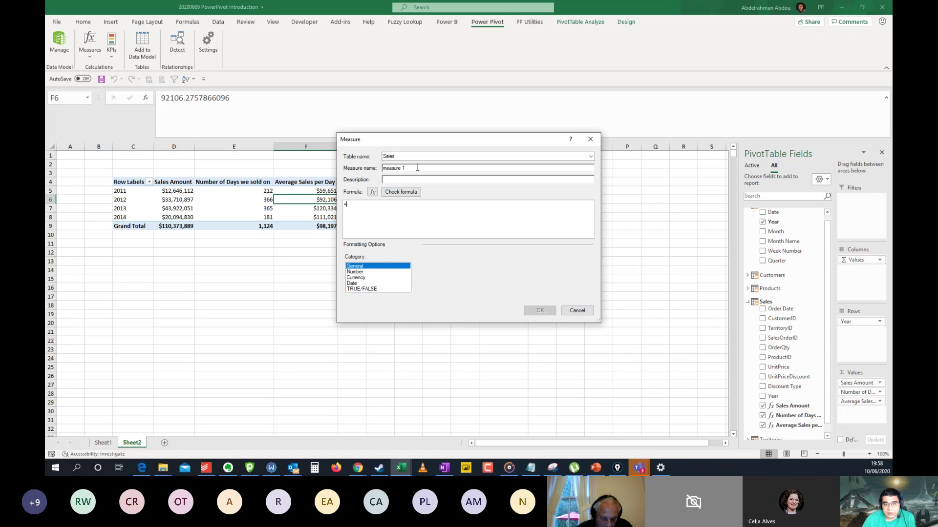
left_click_drag(418, 168, 383, 168)
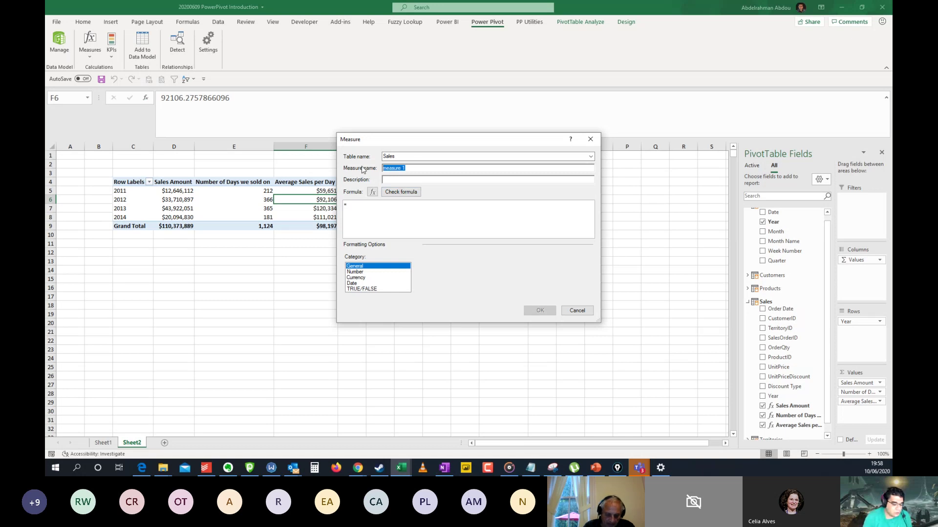
type("Number of Orders")
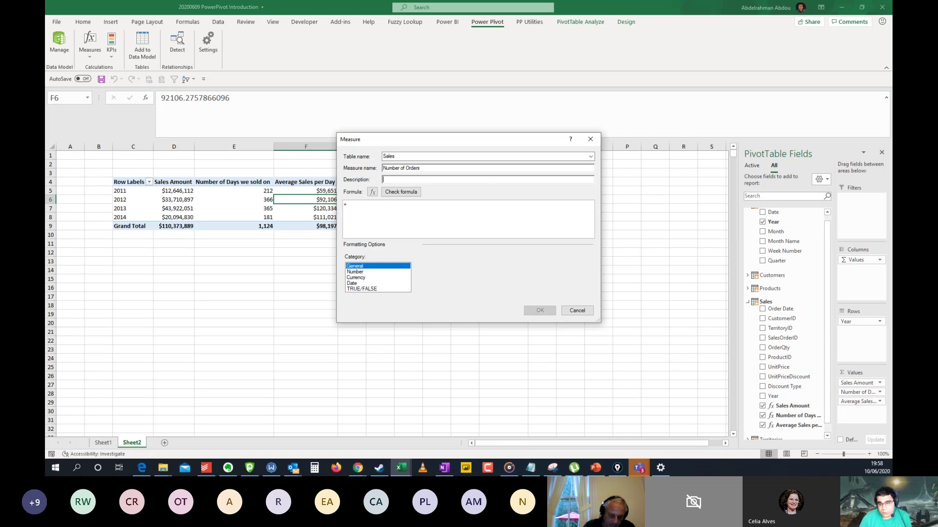
- Enter VALUES(Sales[SalesOrderID]) as the formula of the Number of Orders measure
left_click(386, 213)
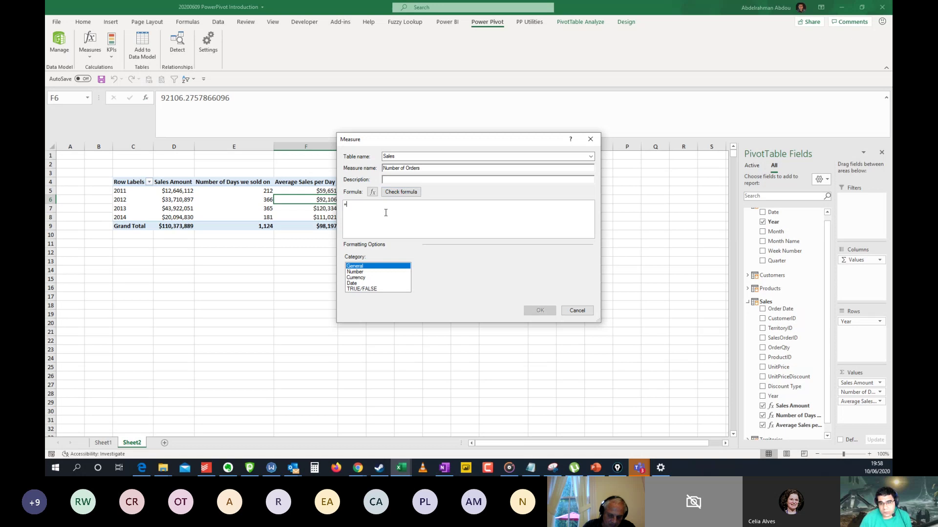
type("values")
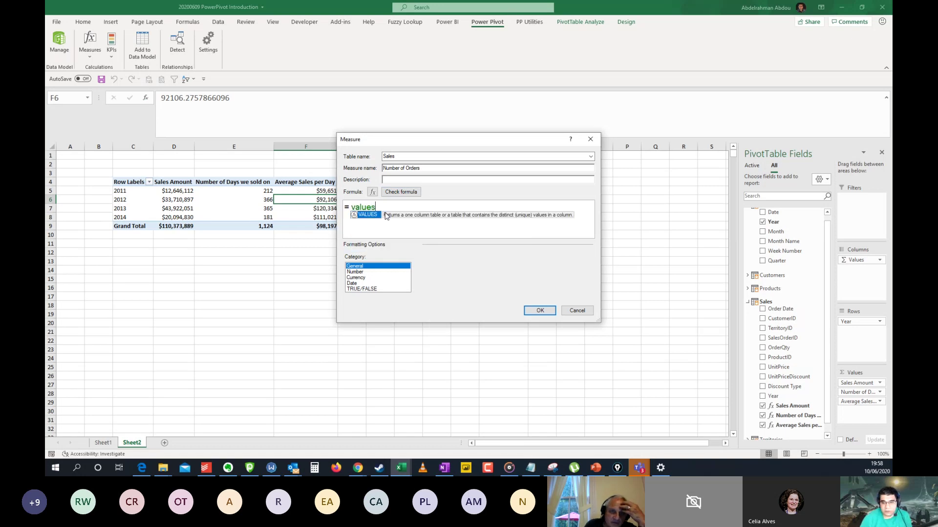
key("Tab")
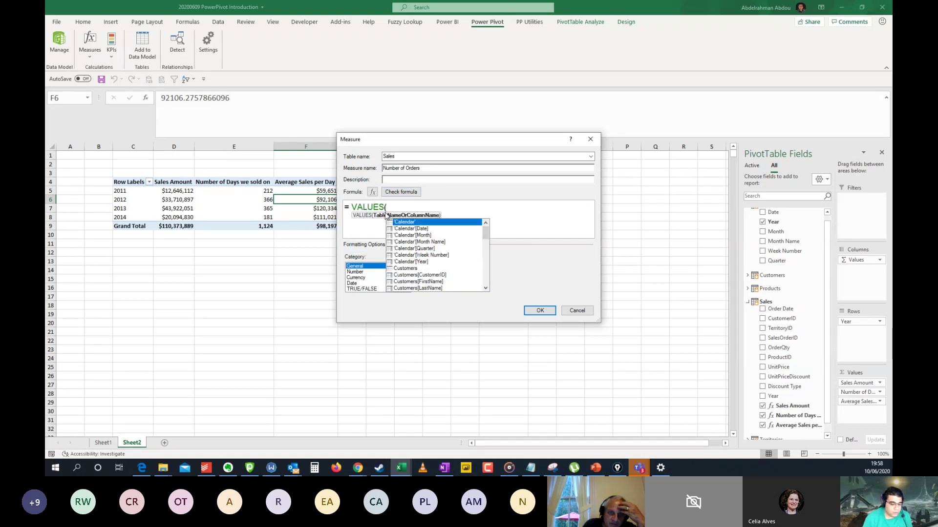
type("sales")
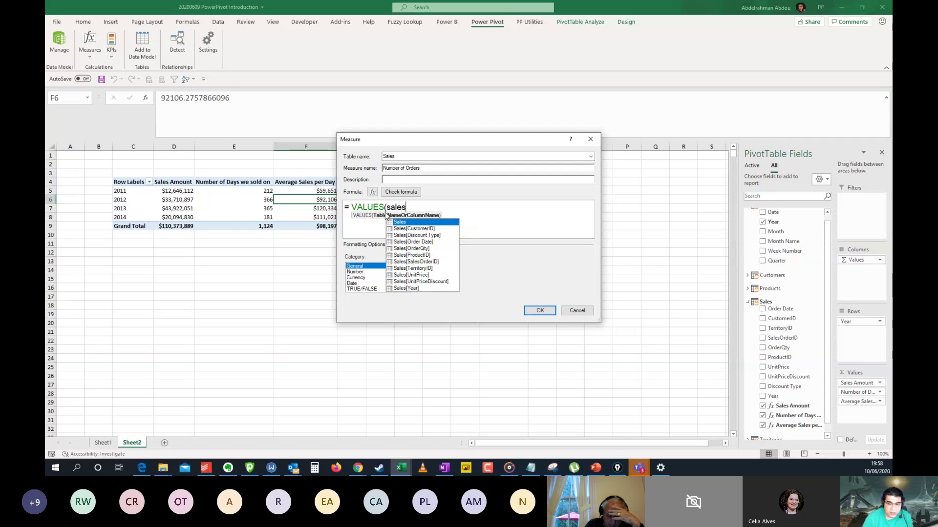
key("Down")
key("Down")
key("Down")
key("Down")
key("Down")
key("Down")
key("Tab")
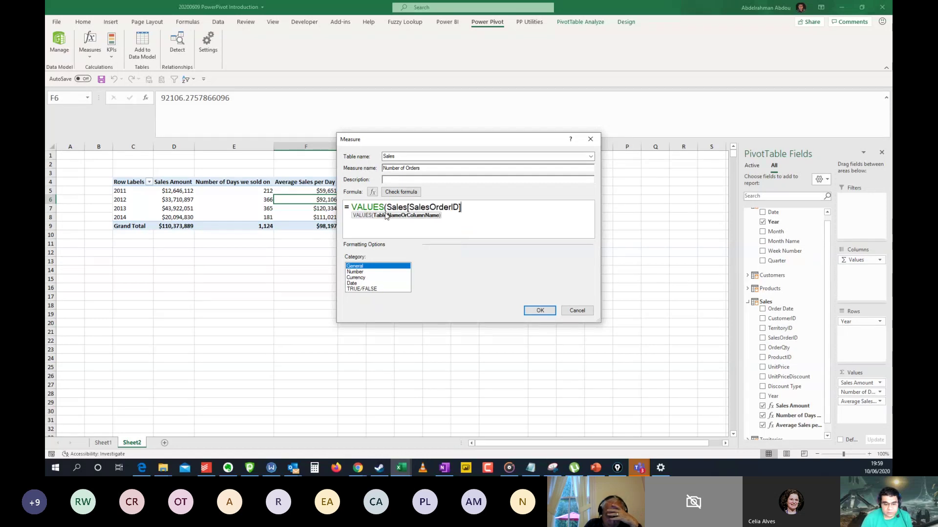
type(")")
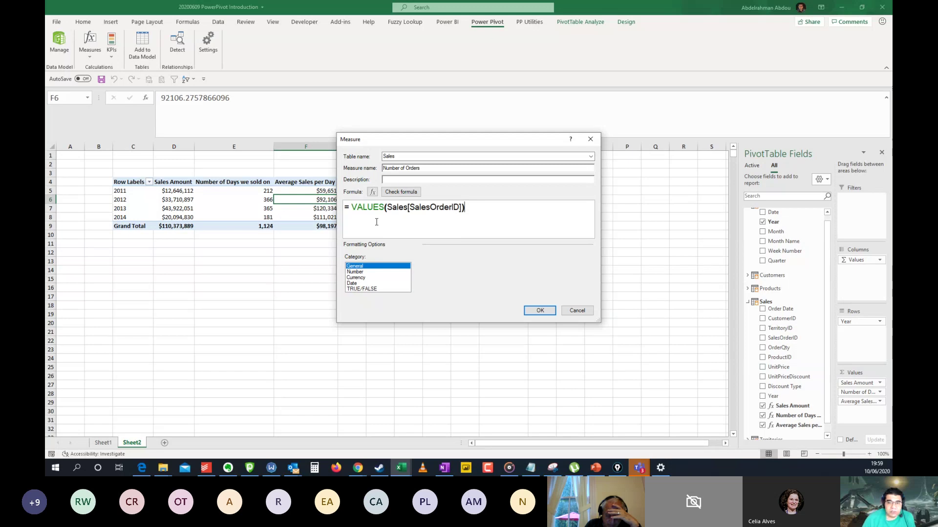
- Wrap the VALUES expression in COUNTROWS so the formula reads =COUNTROWS(VALUES(Sales[SalesOrderID]))
left_click(348, 212)
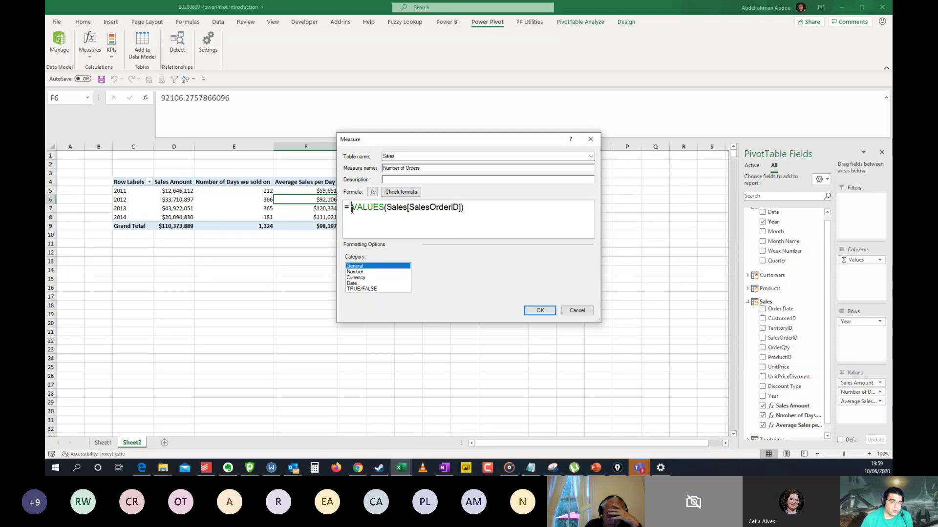
type("count")
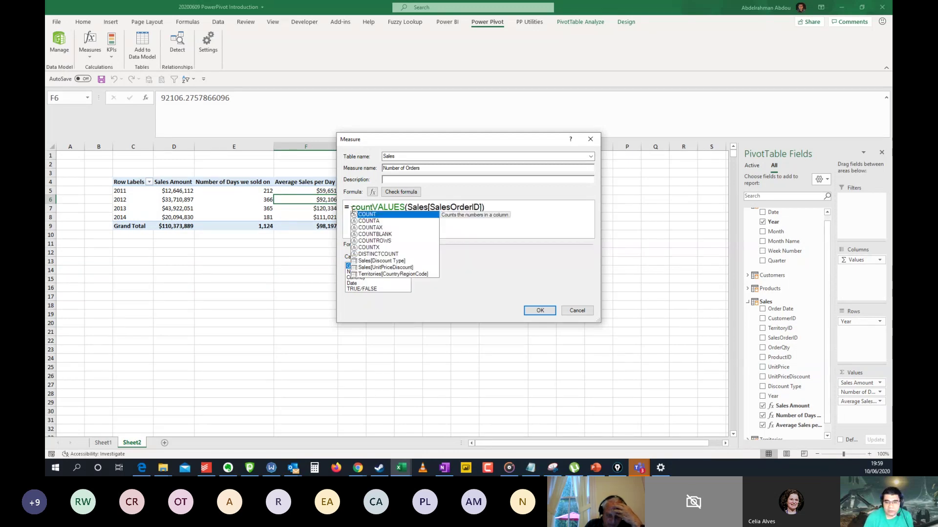
key("Down")
key("Down")
key("Down")
key("Down")
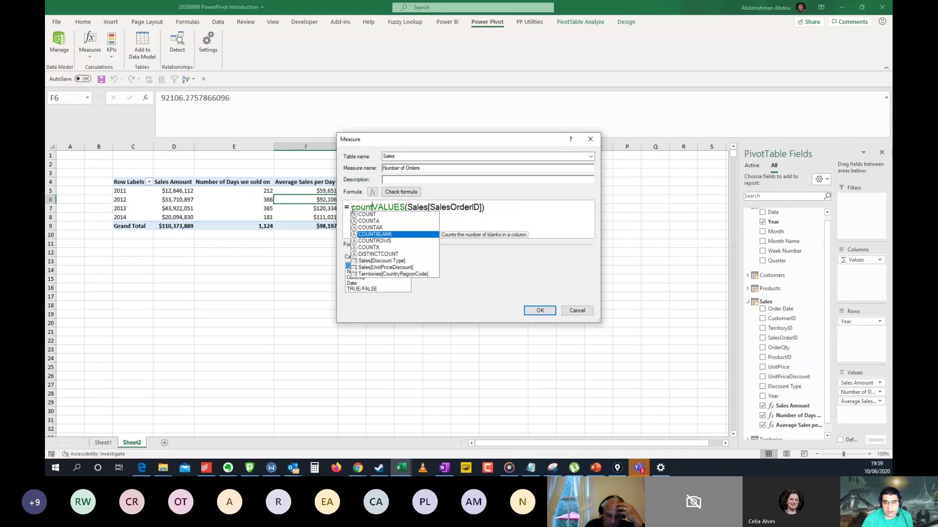
key("Tab")
key("End")
type(")")
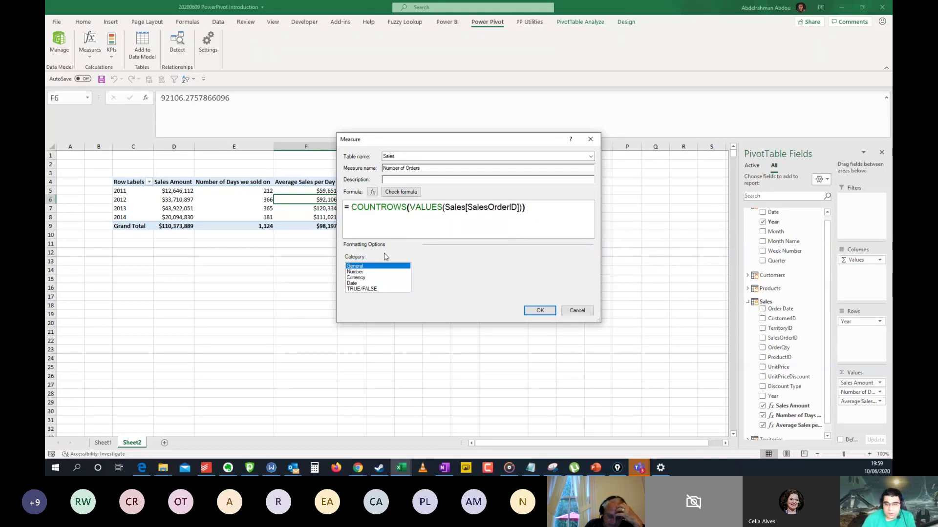
- Format the measure as a Whole Number with the 1000 separator, then check its formula and create it
left_click(372, 272)
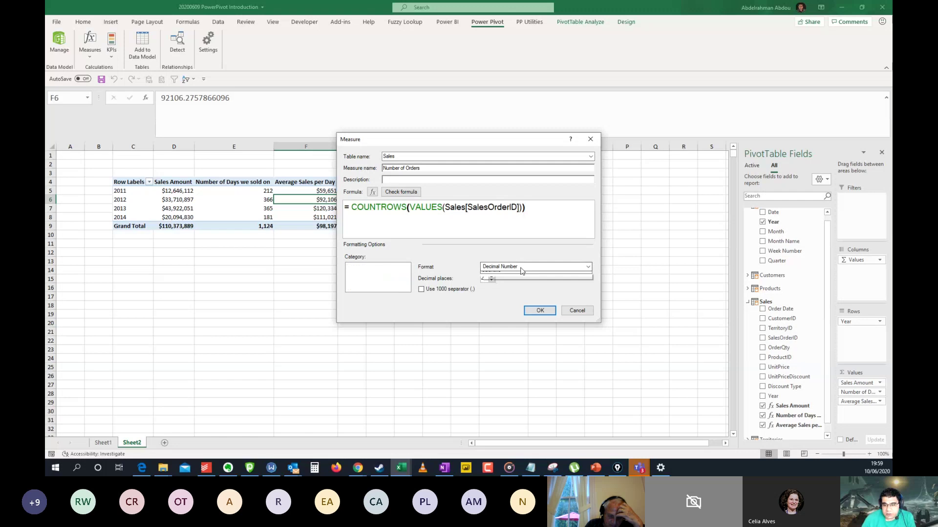
left_click(513, 267)
left_click(510, 282)
left_click(439, 288)
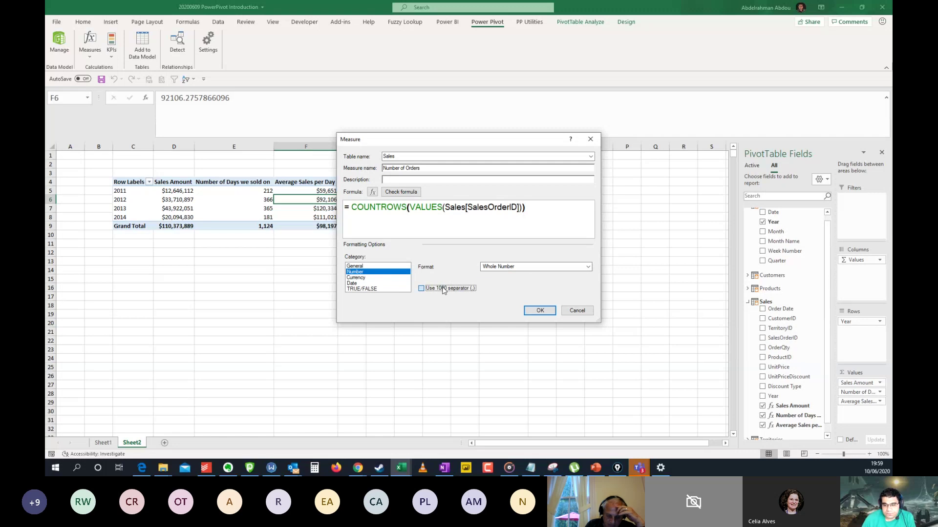
left_click(542, 311)
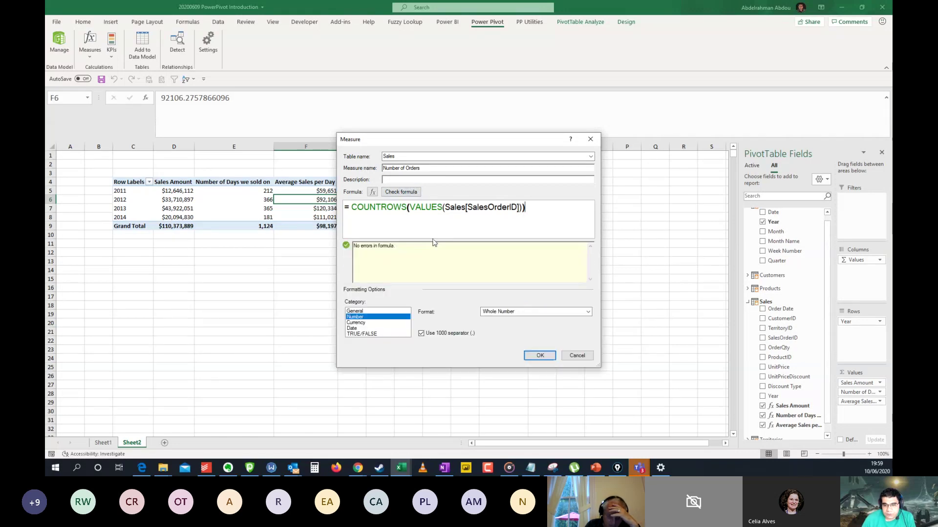
left_click(553, 360)
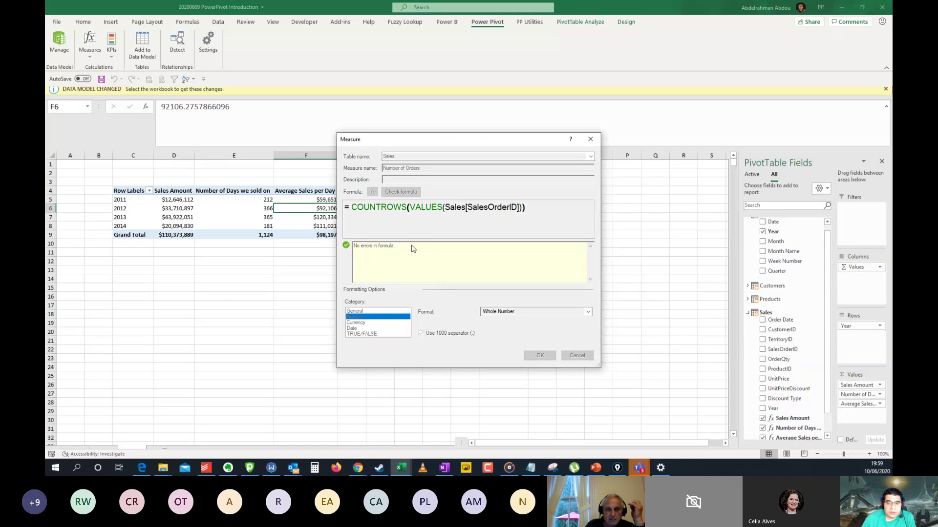
- Open the data model's Sales table and sort the SalesOrderID column from smallest to largest
left_click(59, 43)
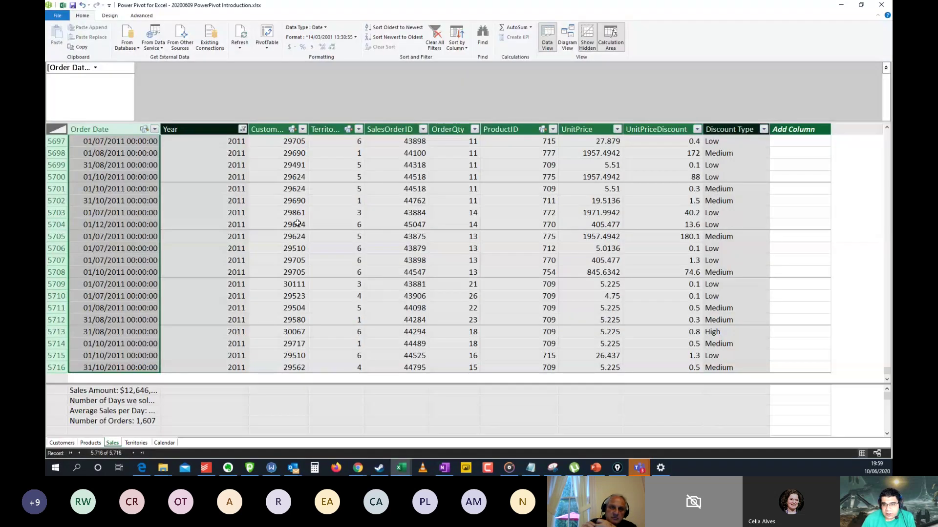
left_click(413, 153)
left_click(412, 165)
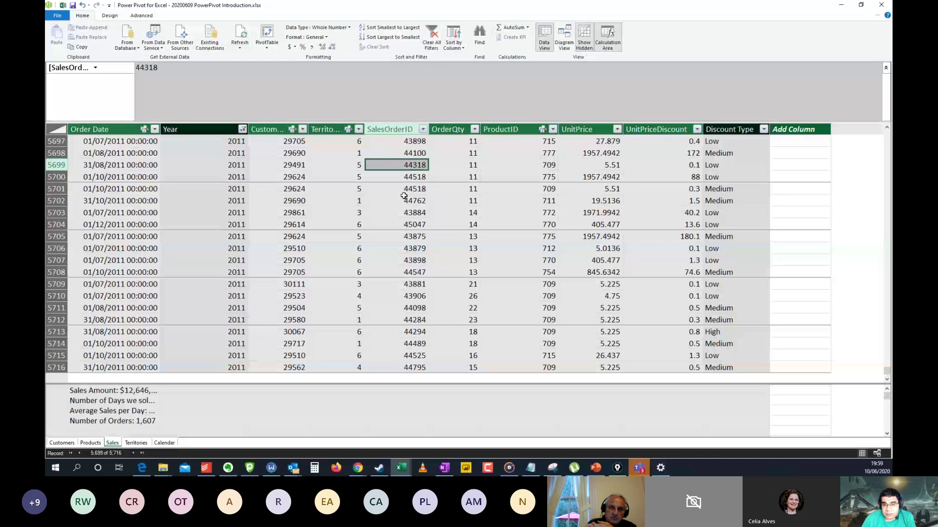
left_click(423, 129)
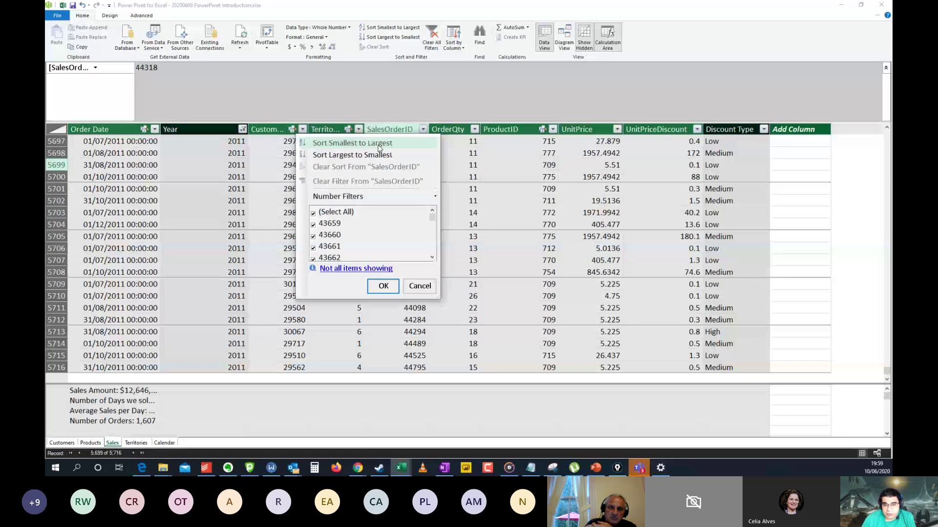
left_click(383, 144)
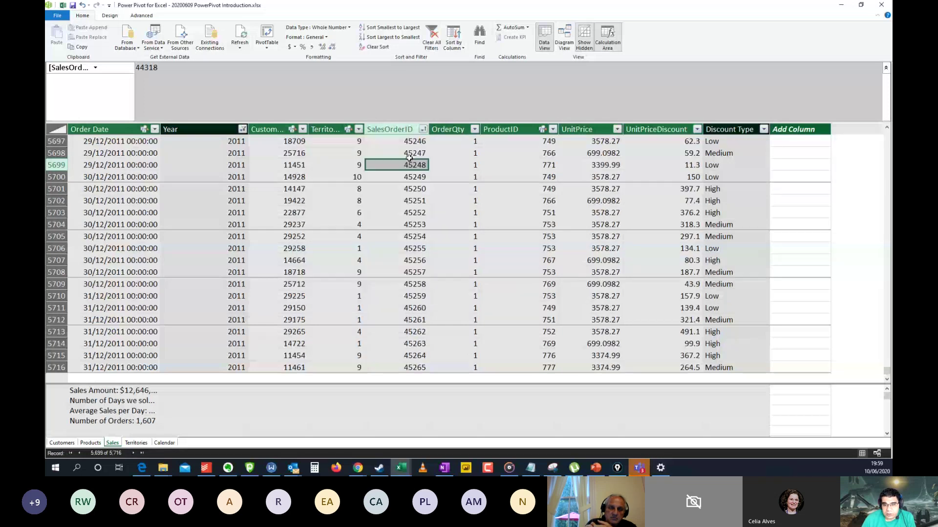
- Look through the sorted SalesOrderID values of the 2011 sales rows for repeated order IDs
scroll(406, 190, "up", 2)
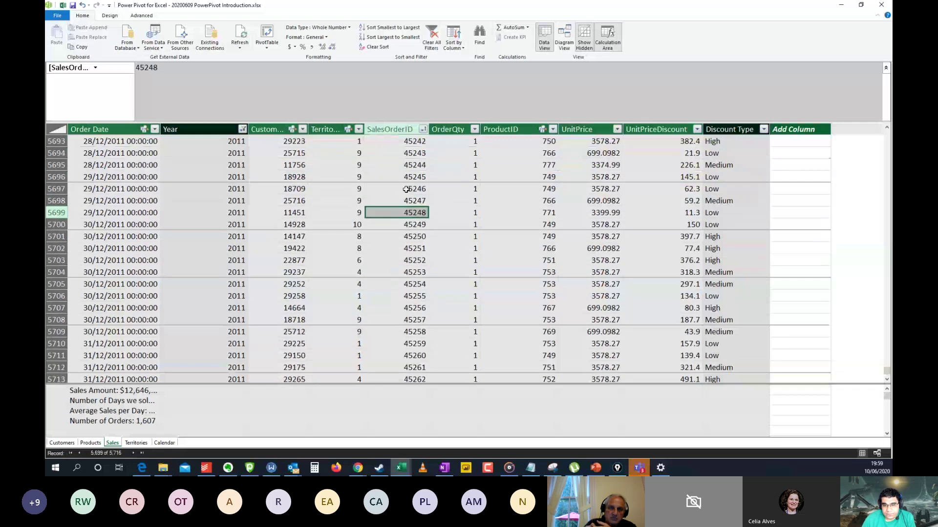
scroll(407, 190, "up", 3)
scroll(409, 187, "up", 1)
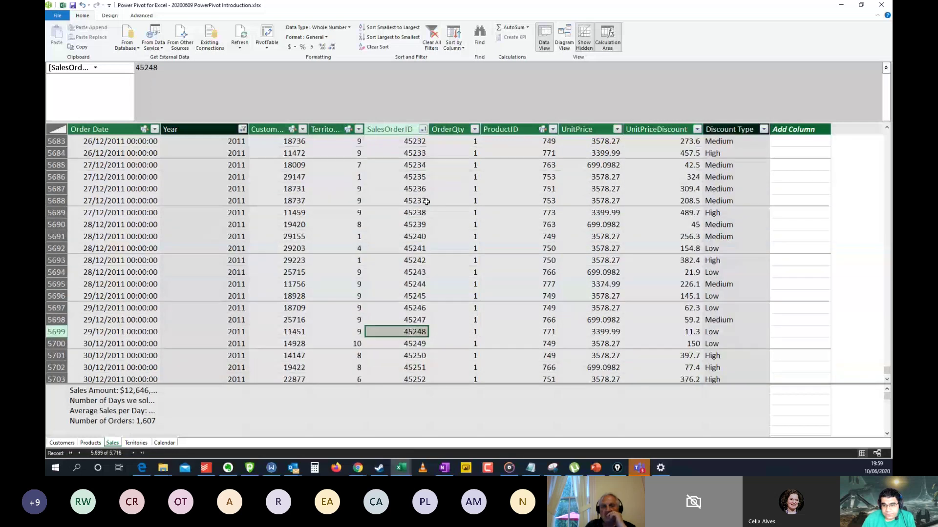
scroll(427, 202, "up", 7)
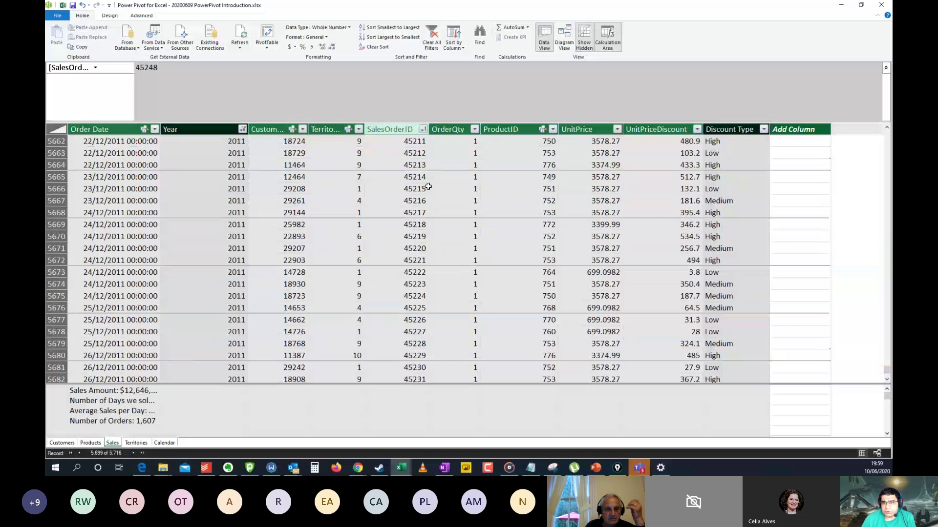
scroll(420, 187, "up", 1)
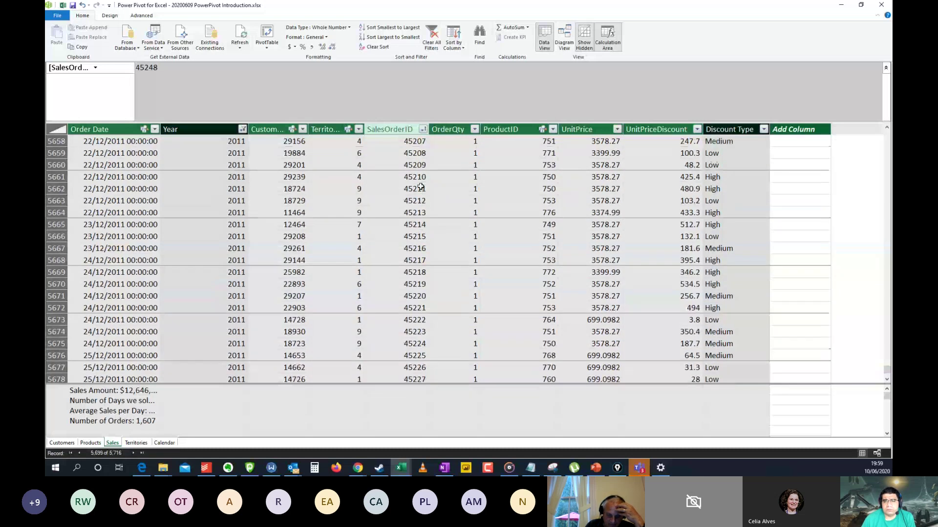
scroll(421, 187, "up", 5)
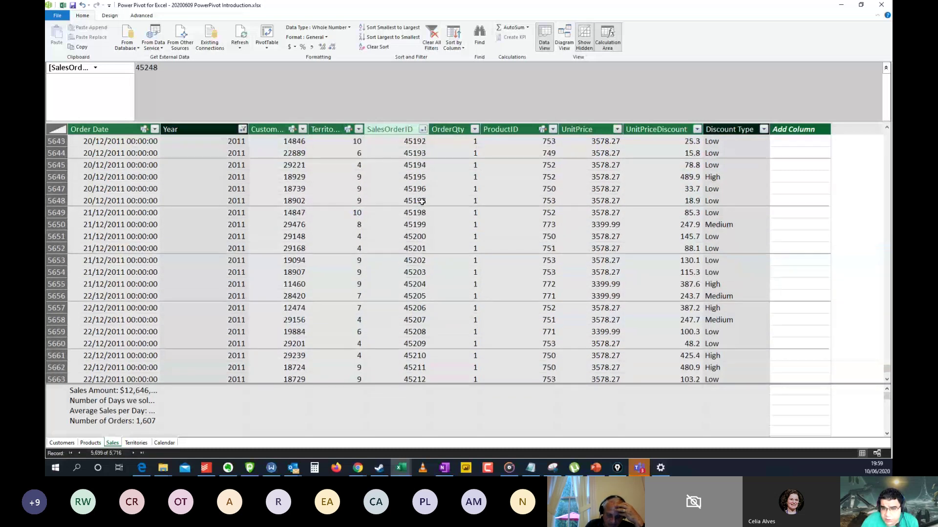
scroll(421, 201, "up", 2)
left_click(419, 188)
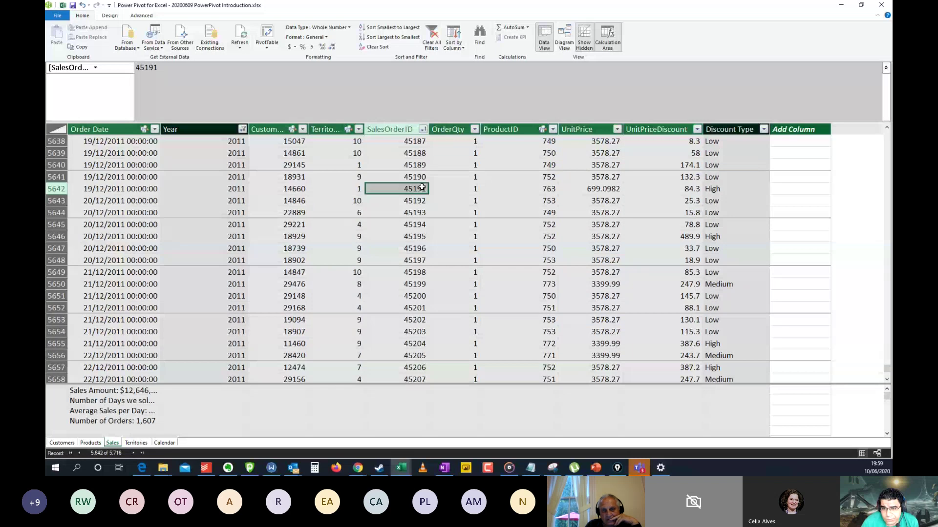
left_click(419, 182)
scroll(431, 192, "up", 1)
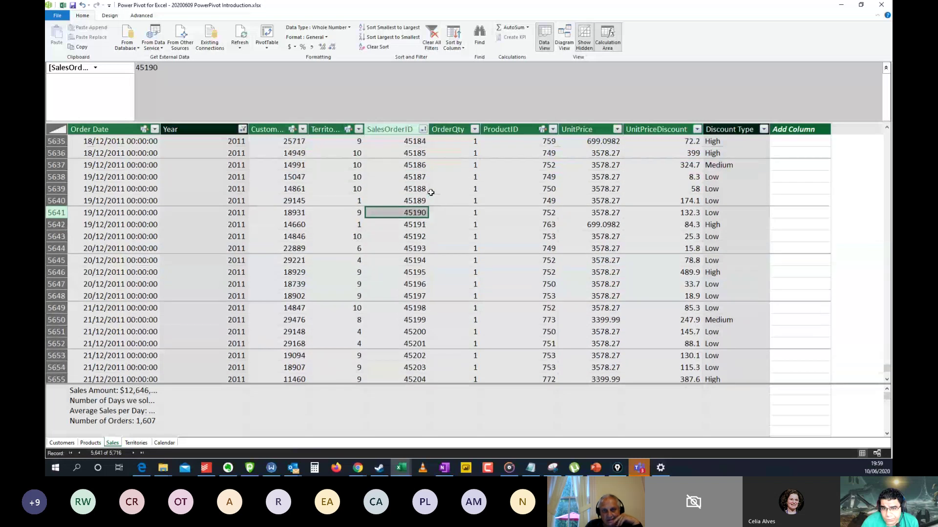
- Clear all filters from the Sales table and go to the first SalesOrderID rows
left_click(203, 165)
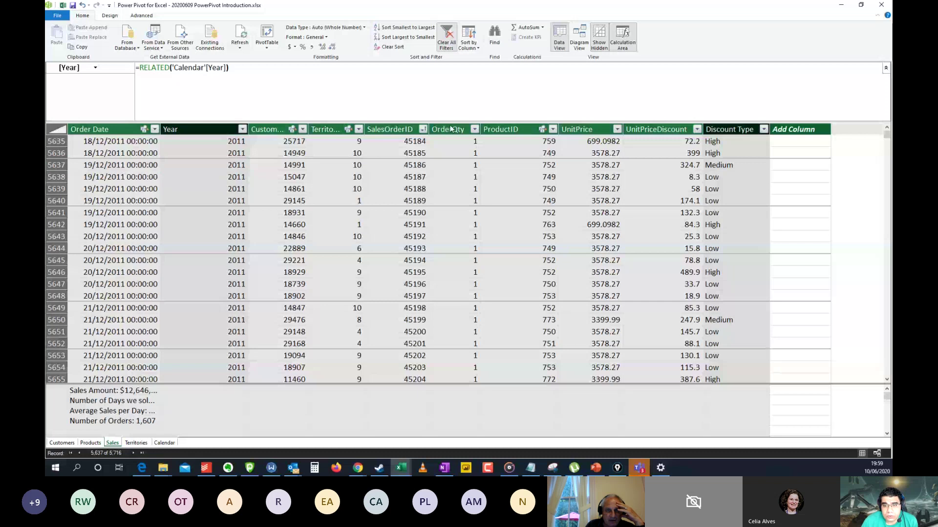
left_click(446, 37)
left_click(410, 153)
left_click(409, 143)
left_click(412, 165)
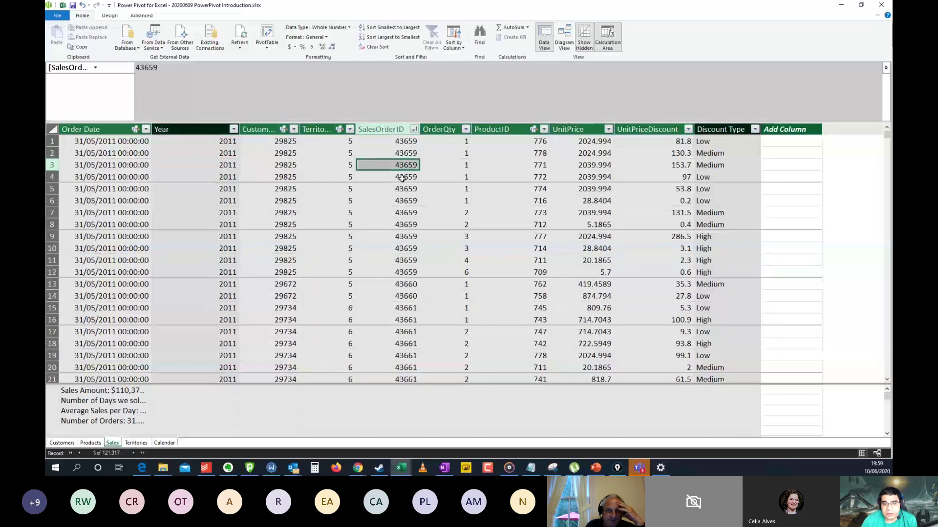
- Examine how the same SalesOrderID repeats over the first rows of the Sales table
left_click(400, 179)
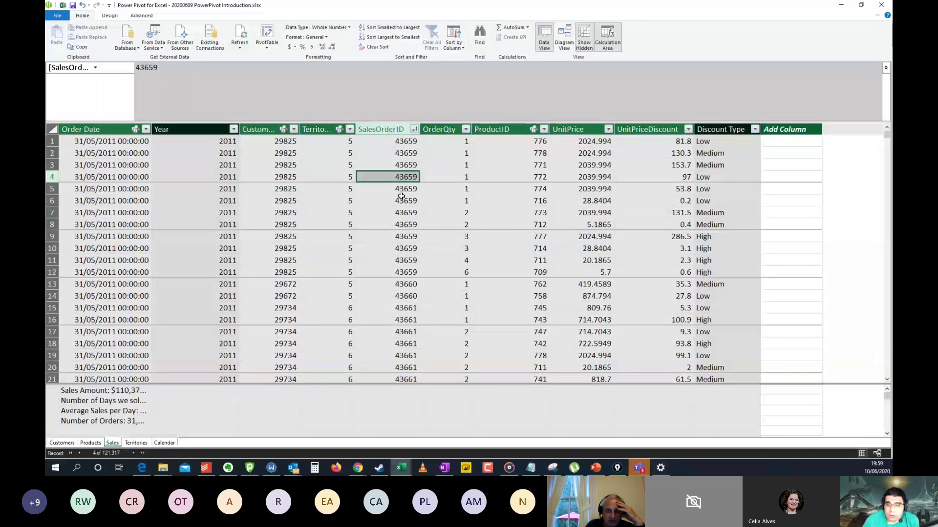
left_click(418, 217)
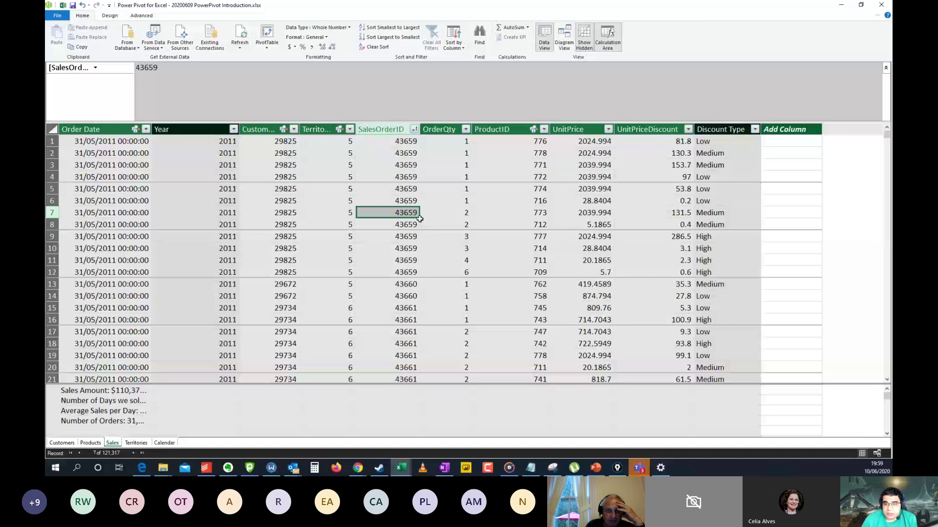
left_click(414, 155)
left_click(412, 168)
left_click(416, 186)
left_click(406, 203)
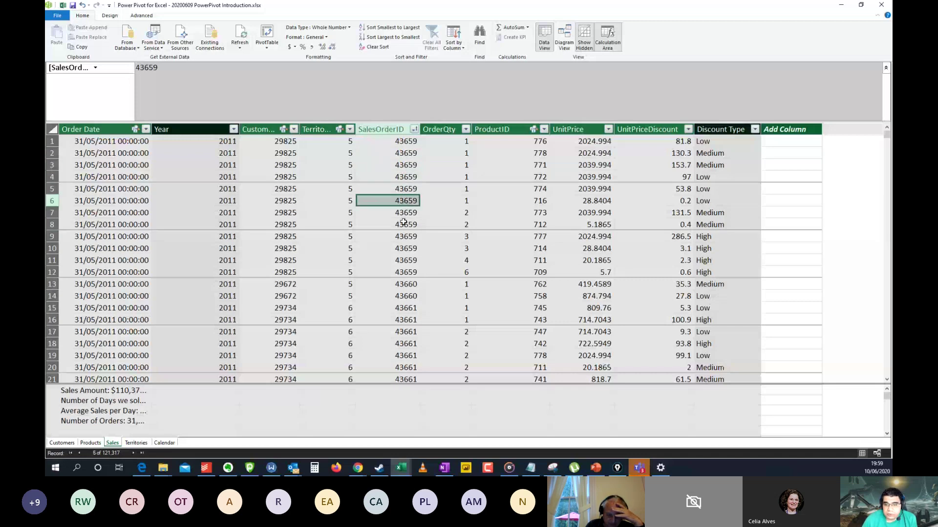
left_click(404, 222)
scroll(405, 166, "down", 1)
scroll(405, 166, "up", 1)
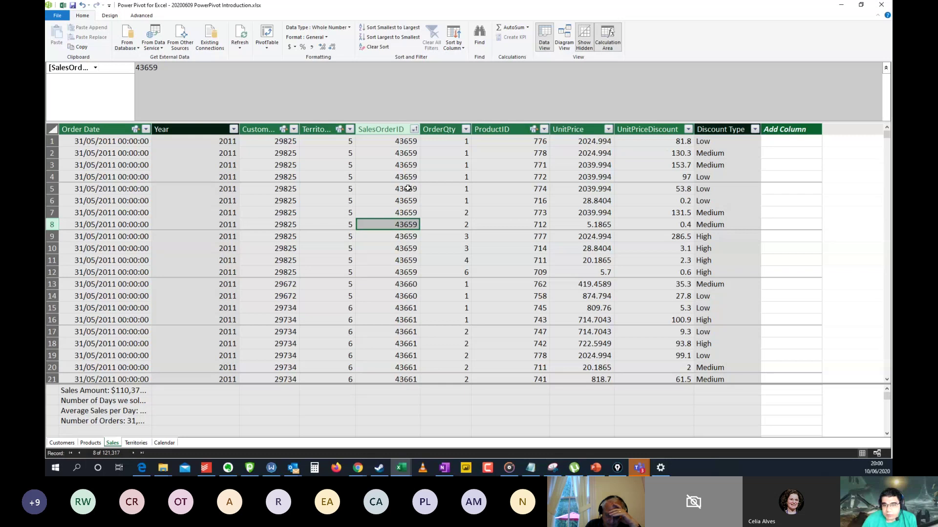
left_click(412, 166)
left_click(407, 152)
left_click(408, 179)
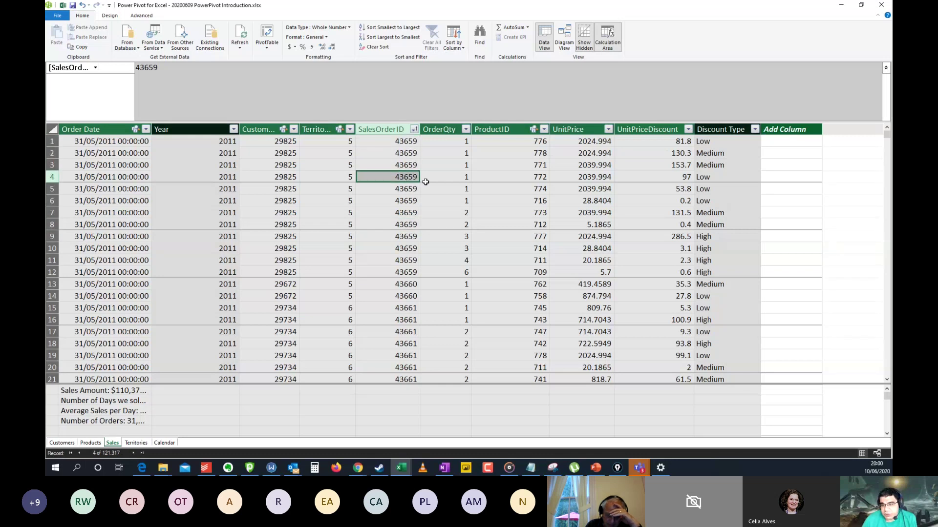
- Inspect the ProductID, OrderQty and UnitPrice of the third row's order line and the SalesOrderID rows below it
left_click(537, 165)
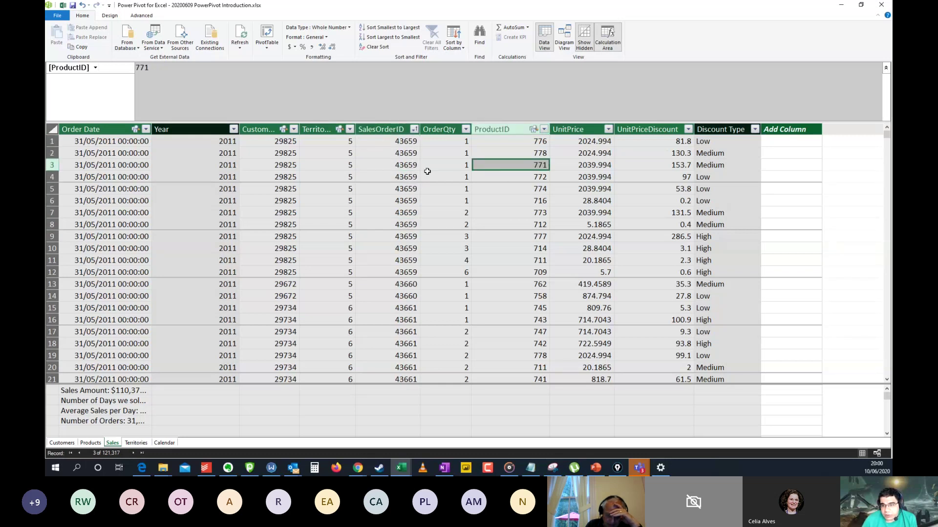
left_click(454, 166)
left_click(583, 165)
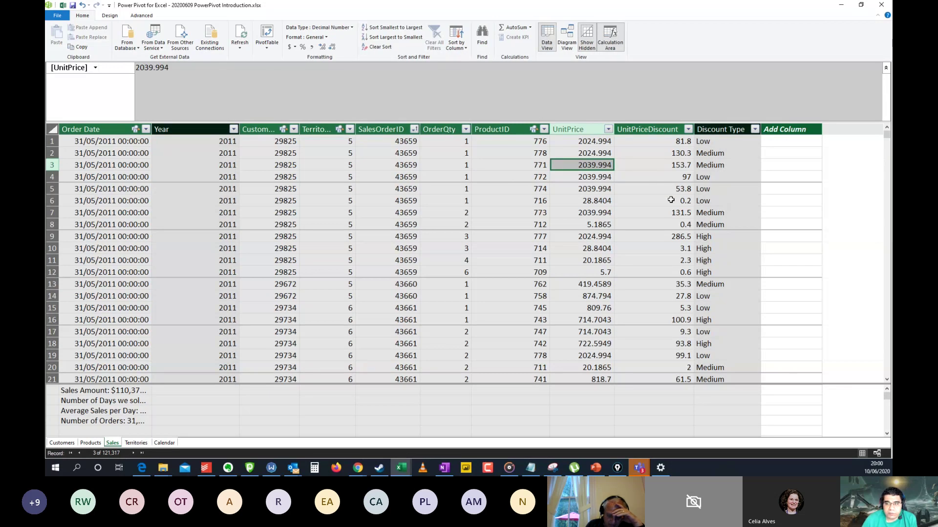
left_click(394, 169)
scroll(382, 209, "down", 2)
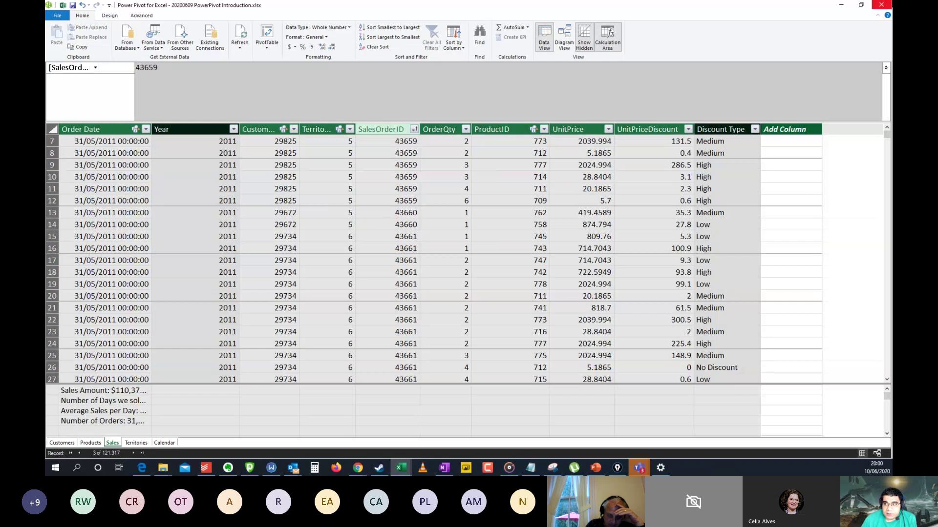
- Return to the worksheet and inspect the yearly Number of Orders values in the PivotTable
left_click(882, 6)
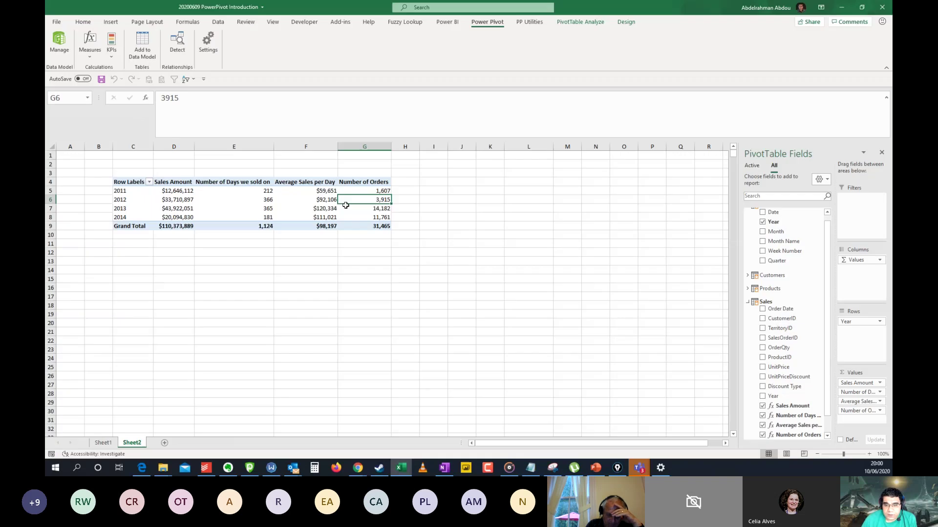
left_click(375, 191)
left_click(375, 209)
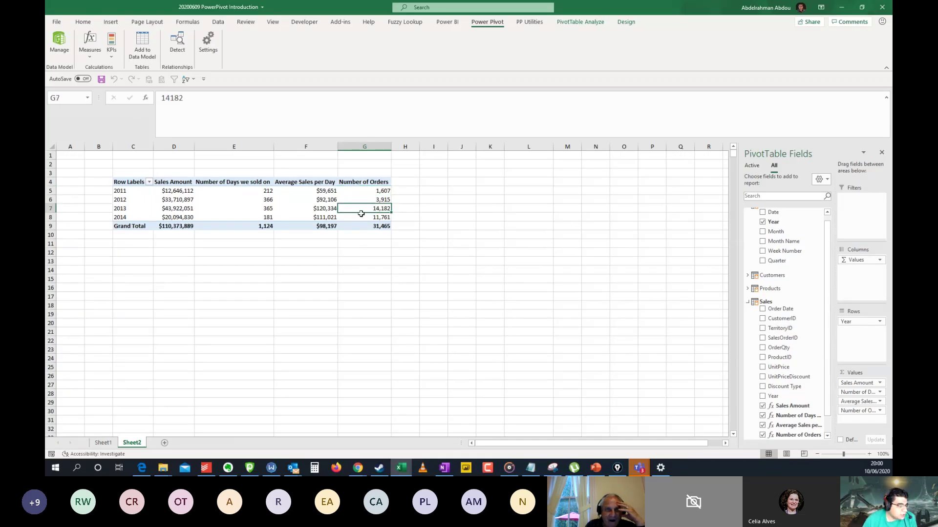
key("alt+Tab")
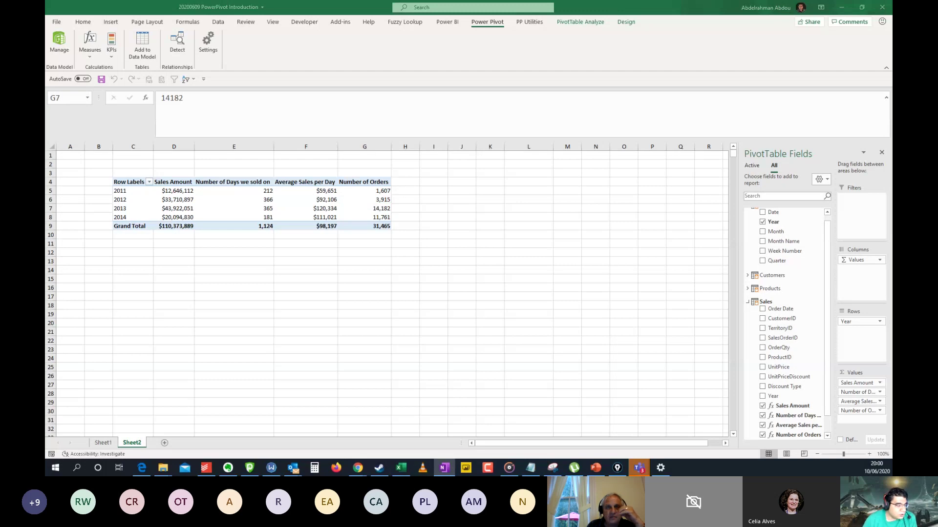
left_click(352, 208)
left_click(361, 199)
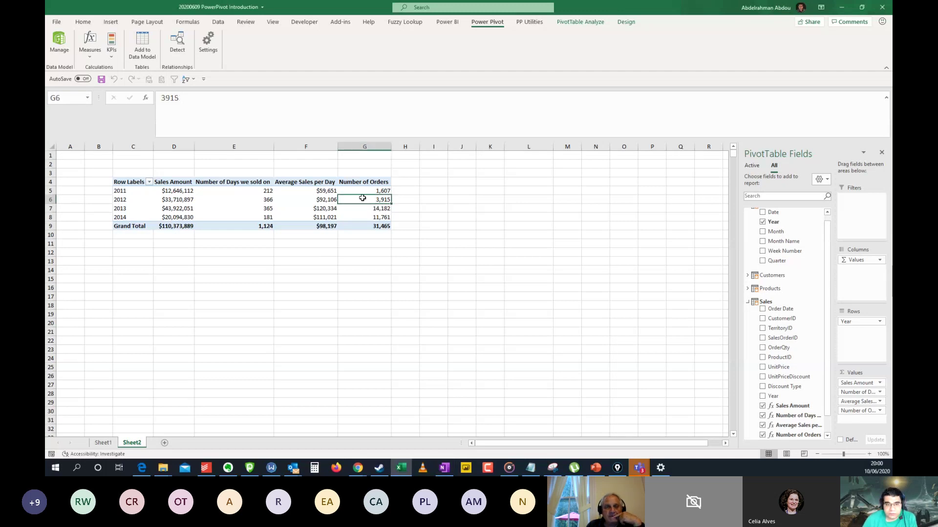
- Start a new measure in the Sales table named "Average Number of Orders per Day"
left_click(84, 57)
left_click(103, 65)
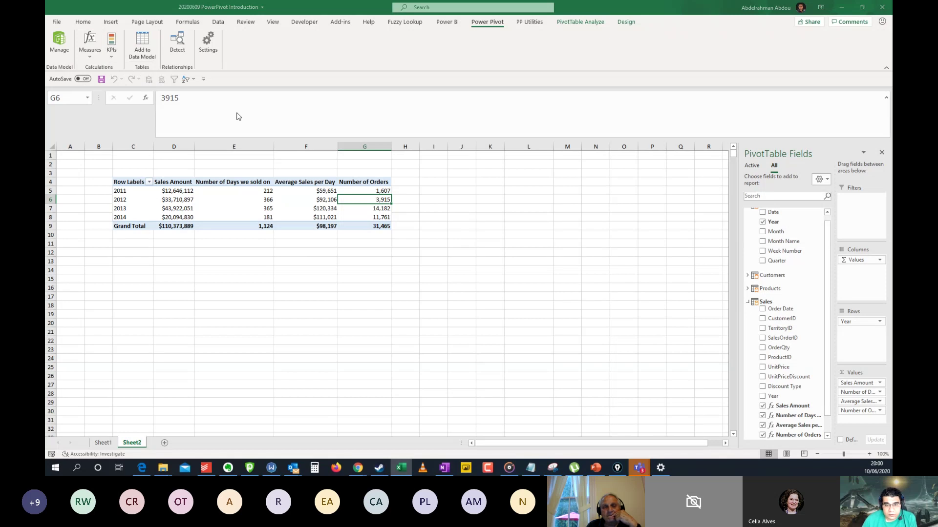
triple_click(413, 168)
type("A")
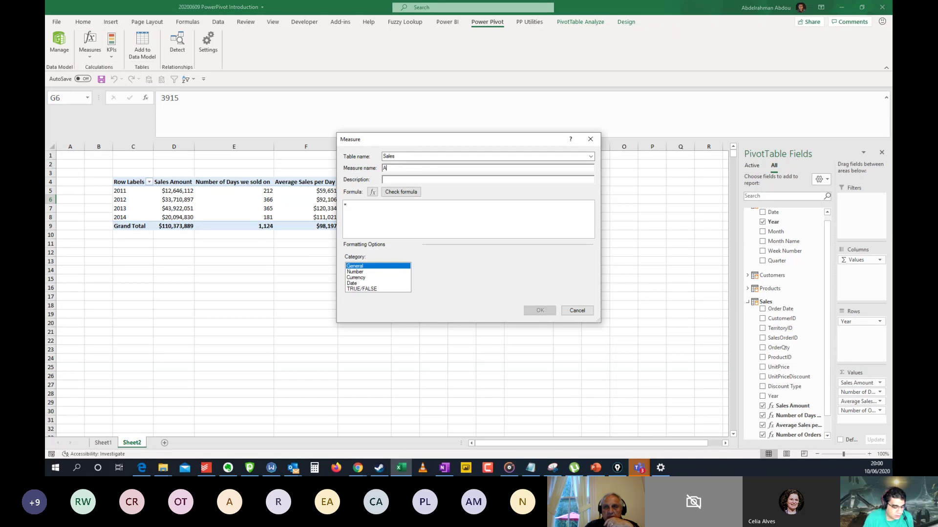
type("verage Num")
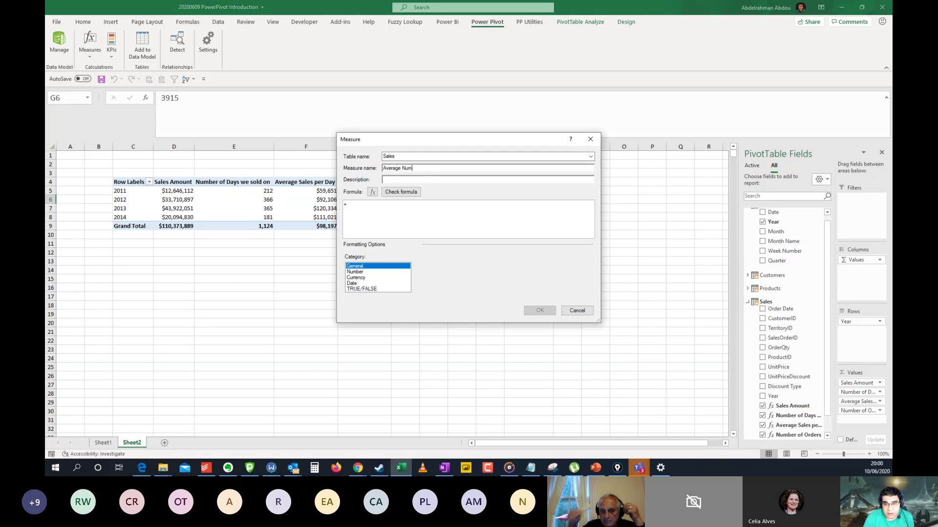
type("ber of Order")
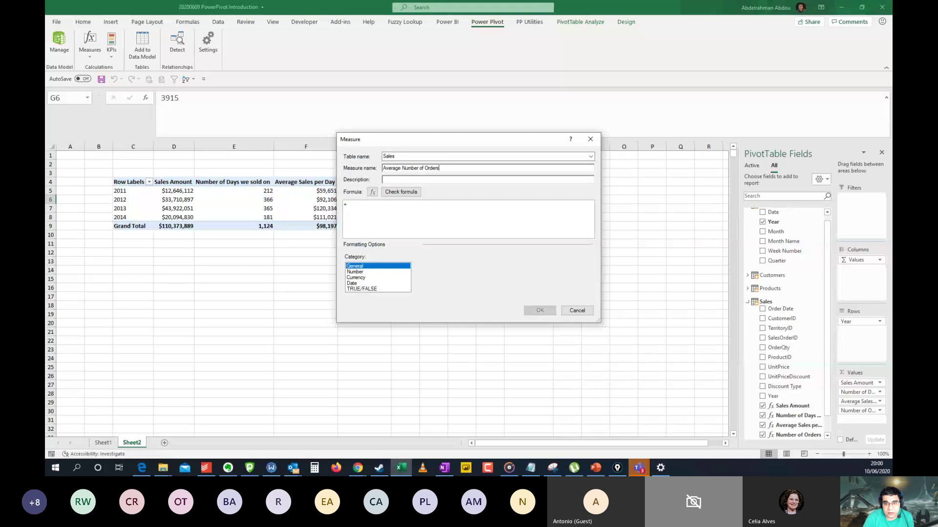
type("s")
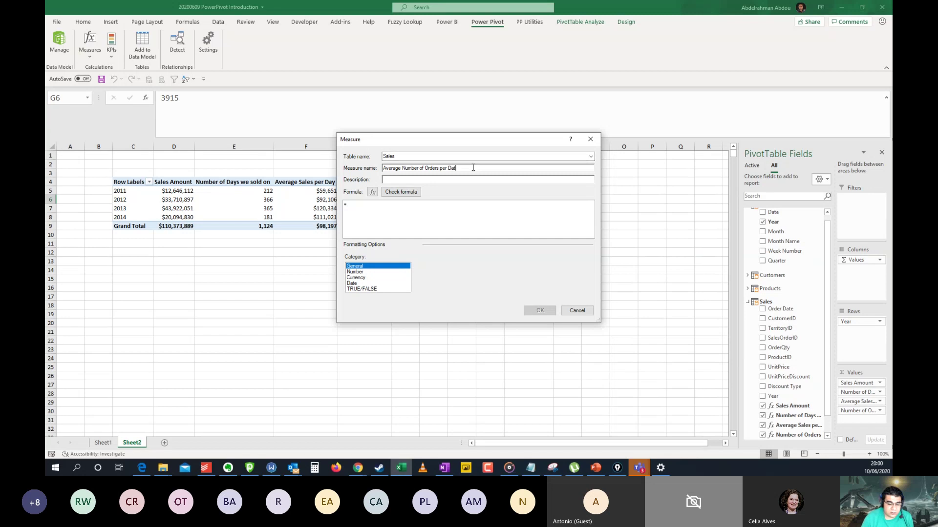
type("per Day")
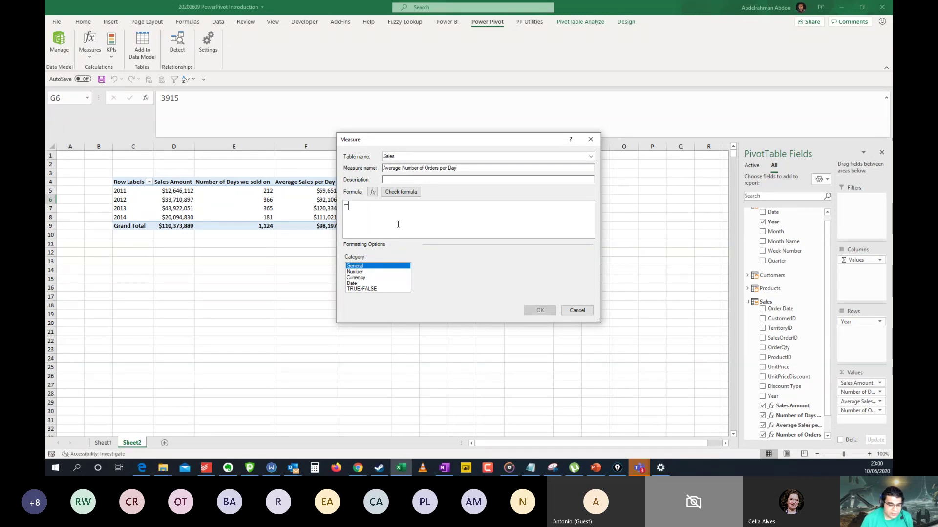
- Enter the measure formula =DIVIDE([Number of Orders],[Number of Days we sold on]) and check it for errors
type("DIVIDE(")
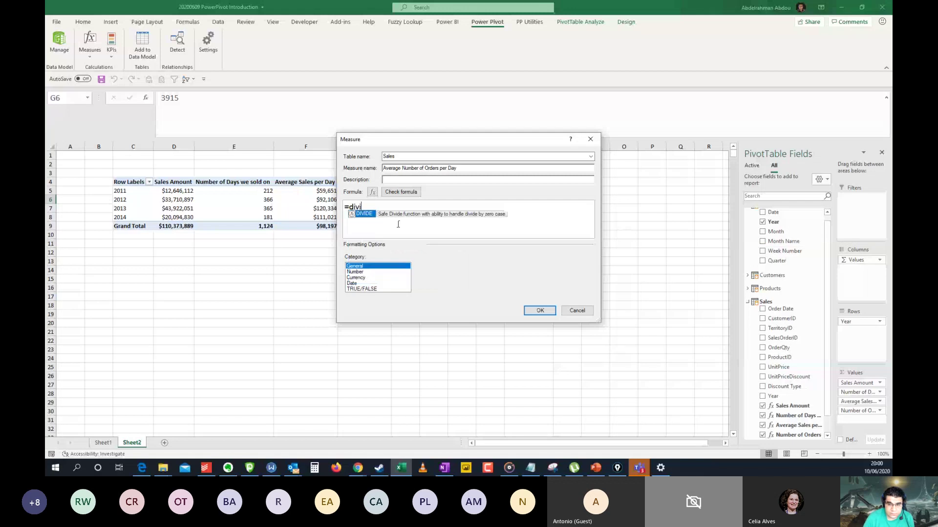
type("[n")
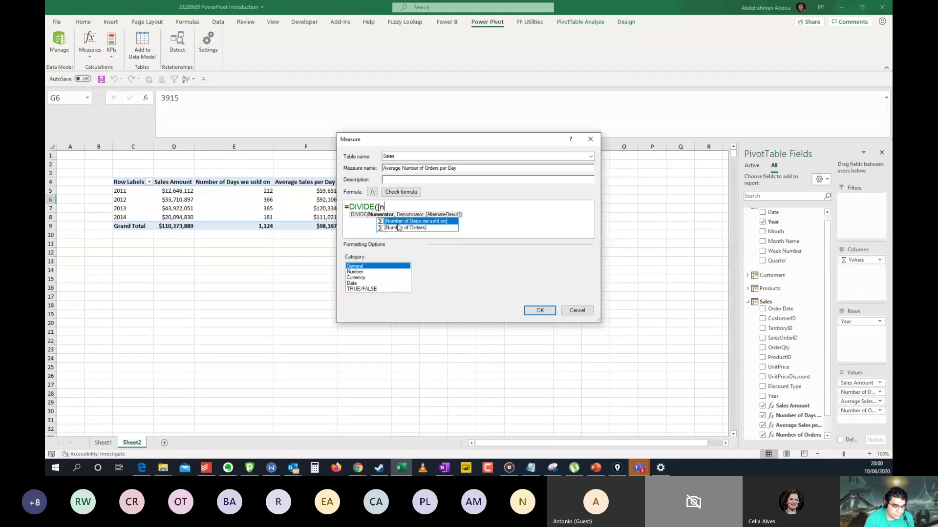
type("umb")
double_click(398, 228)
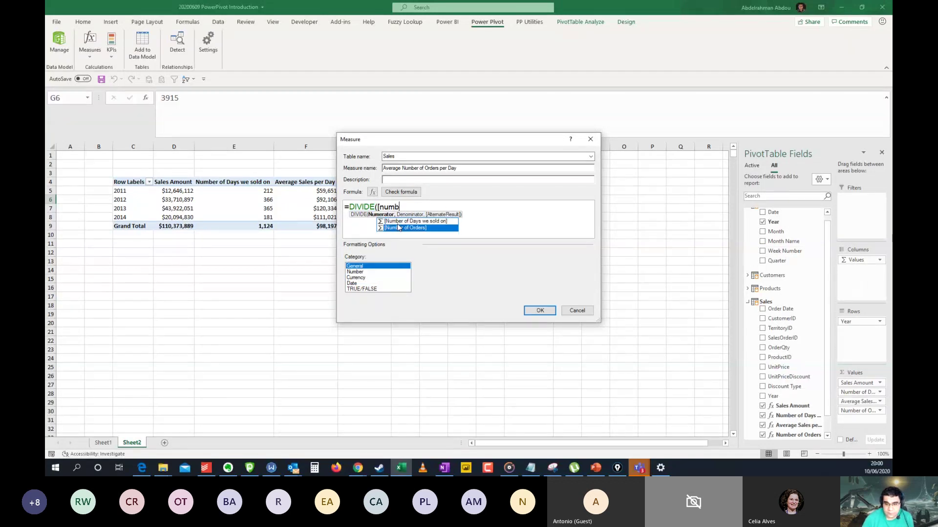
type(",[number")
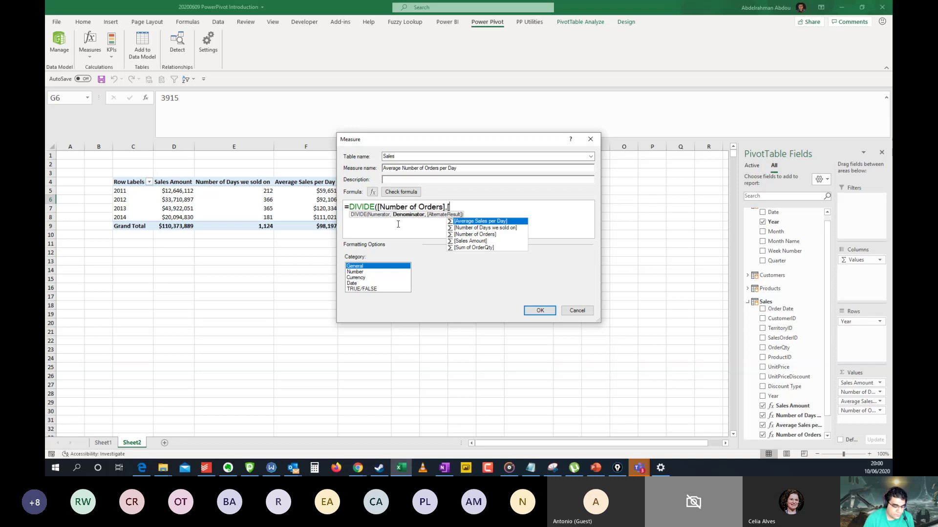
key("Tab")
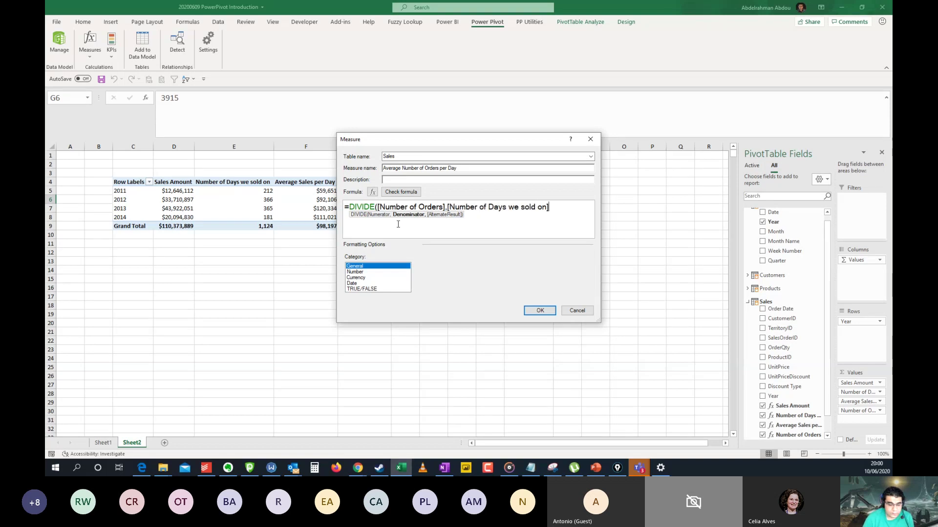
type(")")
left_click(401, 192)
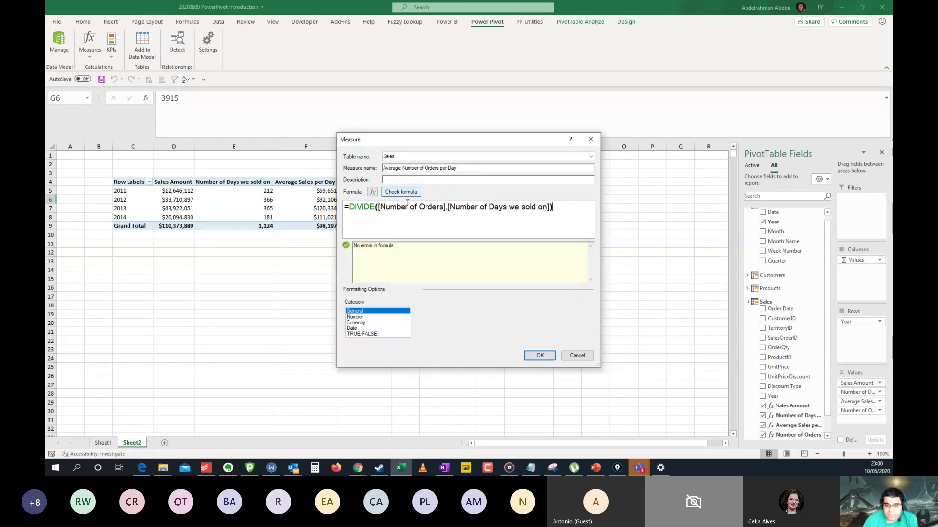
- Format the measure as a decimal number with 0 decimal places and save it to the PivotTable
left_click(388, 317)
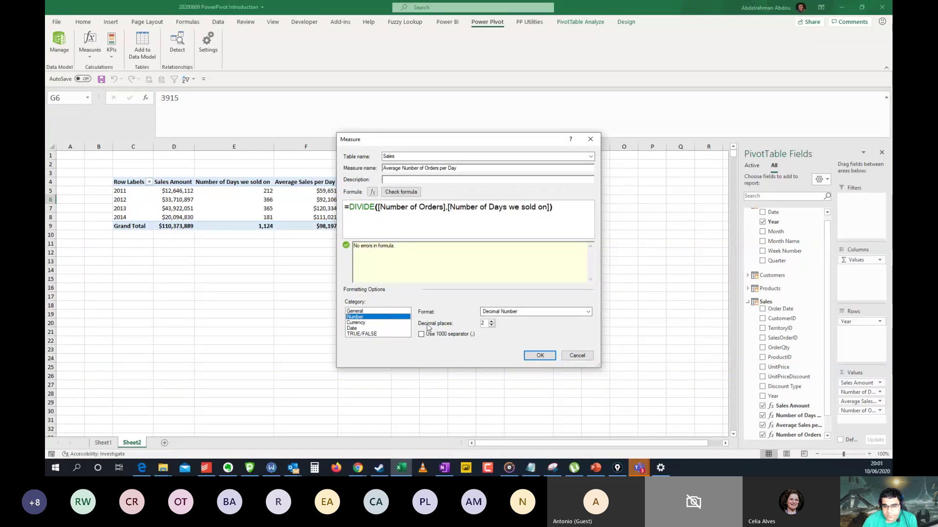
left_click(492, 325)
left_click(492, 325)
left_click(539, 357)
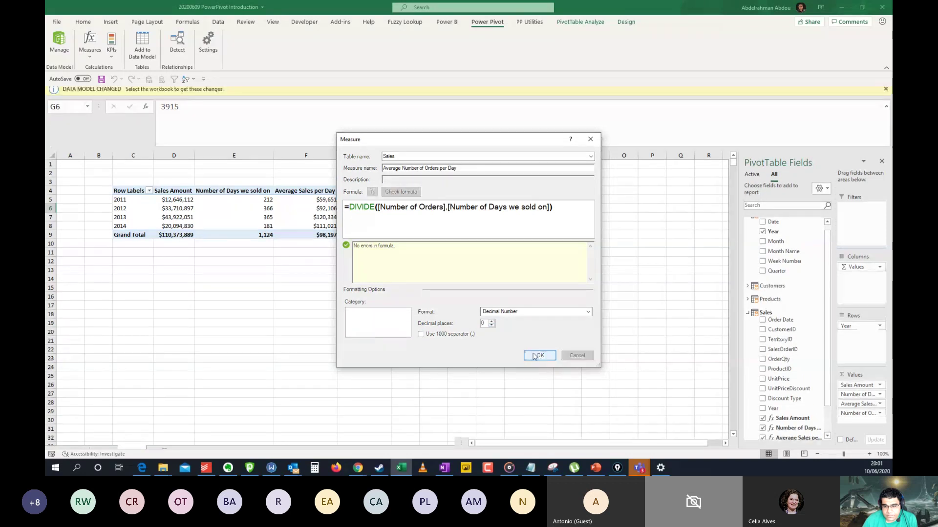
left_click(415, 208)
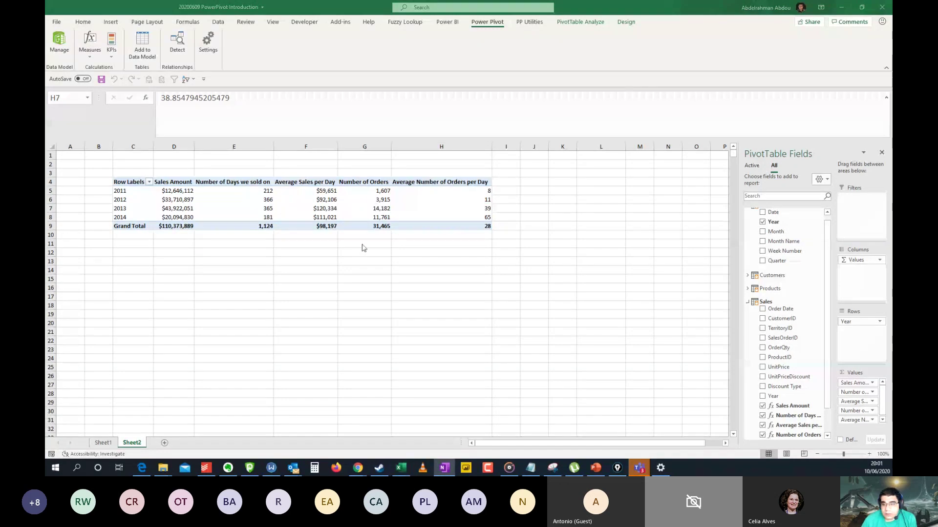
- Open the data model's Sales table and examine the Discount Type formula and the UnitPriceDiscount values beside it
left_click(59, 47)
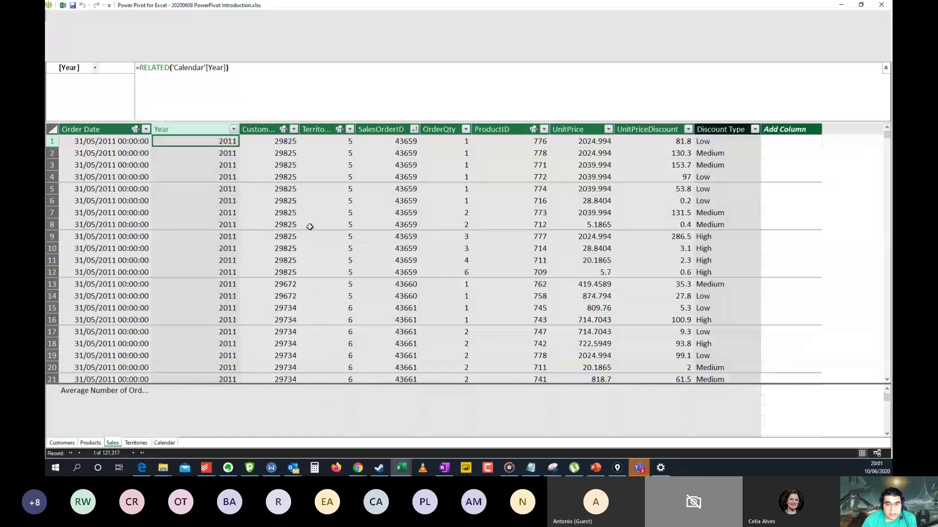
left_click(437, 234)
left_click(700, 248)
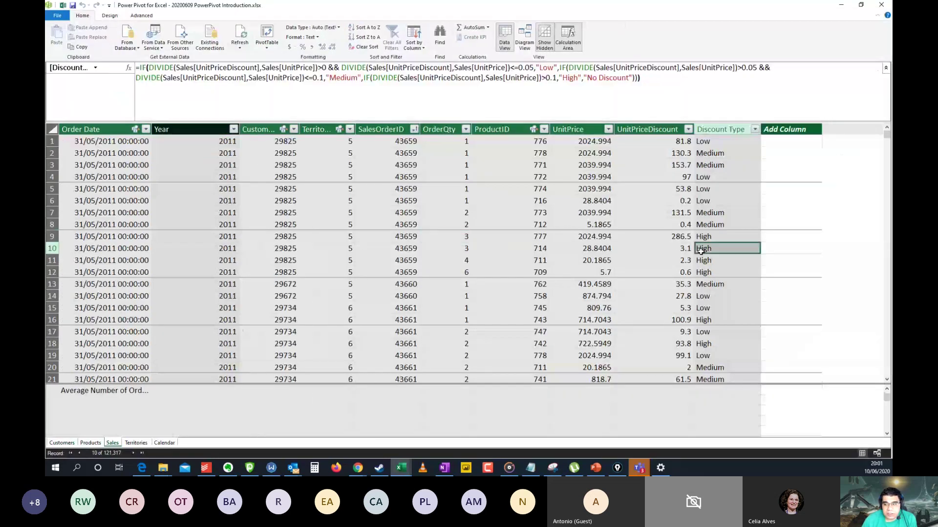
left_click(657, 225)
left_click(674, 190)
left_click(708, 192)
left_click(675, 225)
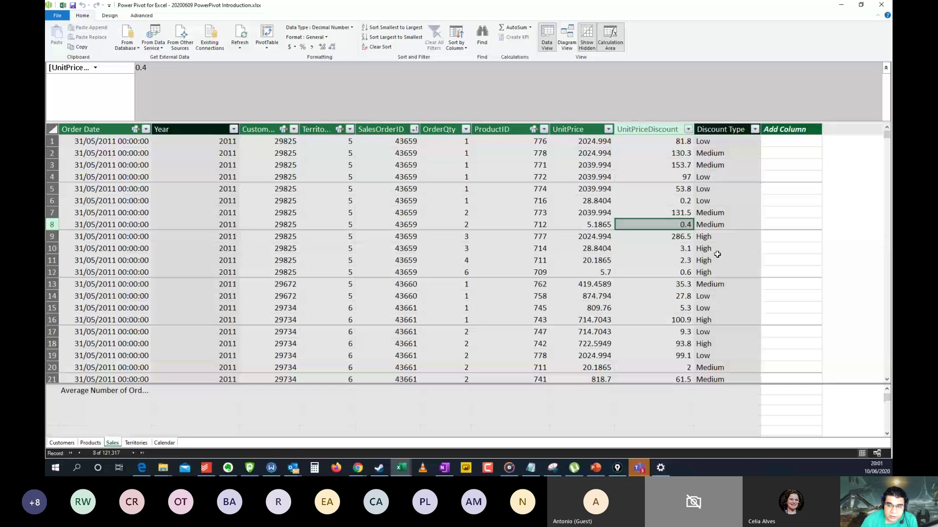
- Compare the UnitPrice and UnitPriceDiscount values in the first four Sales rows
left_click(601, 175)
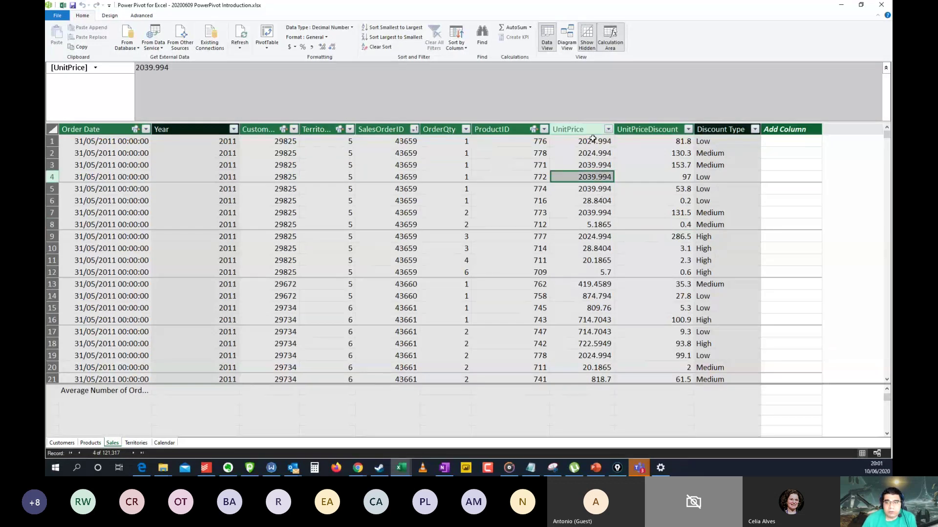
left_click(571, 140)
left_click(568, 166)
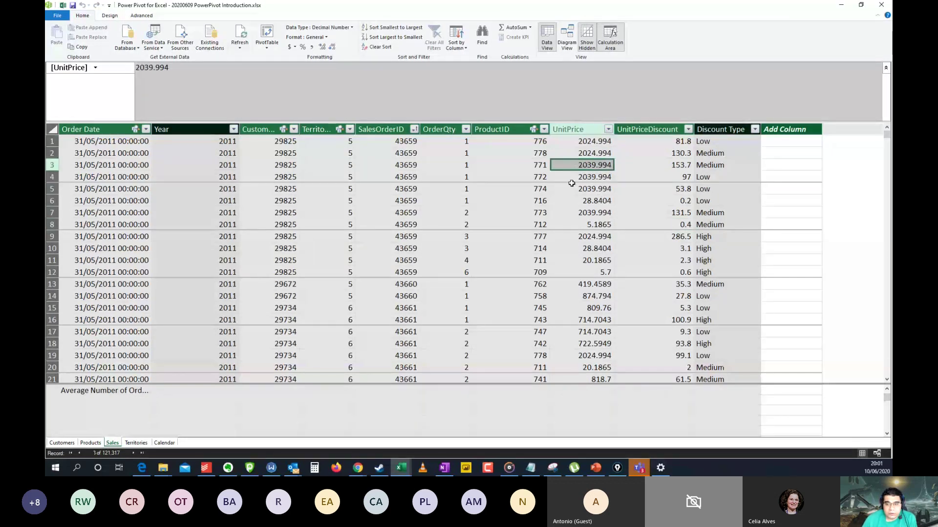
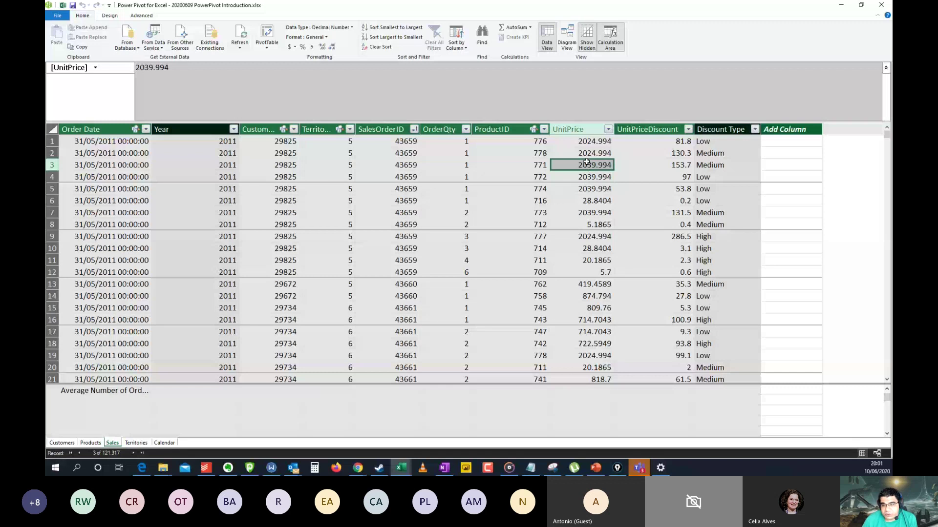
key("Right")
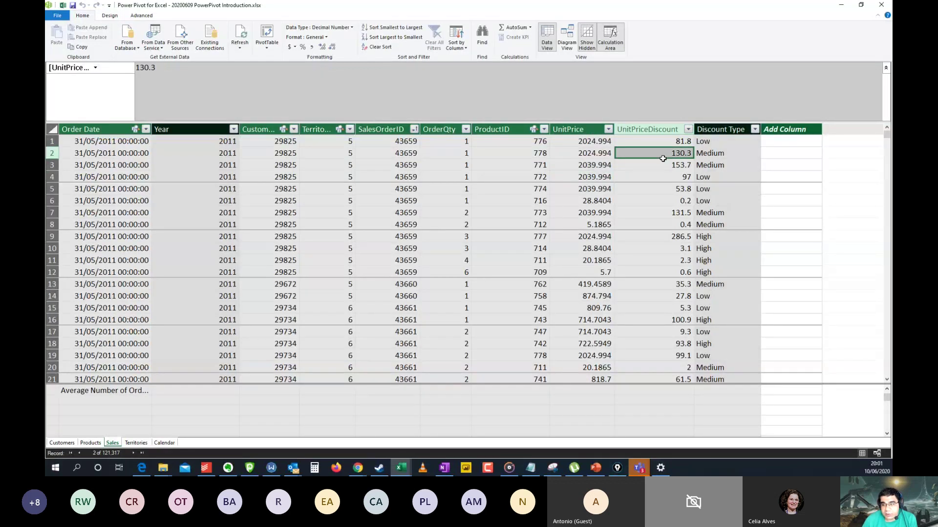
left_click(567, 164)
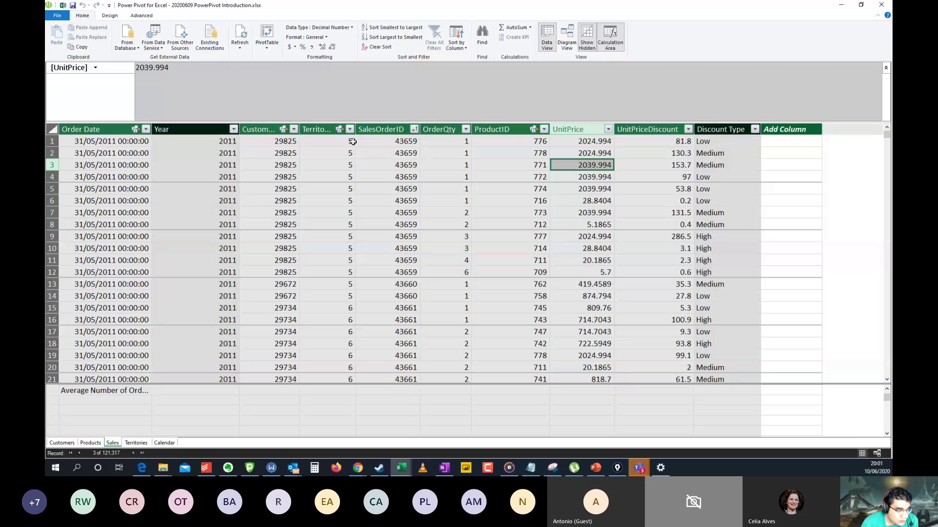
- Return to the worksheet and start a new Sales measure named "Sales for Orders with discount 5% to 10%"
left_click(878, 6)
left_click(440, 193)
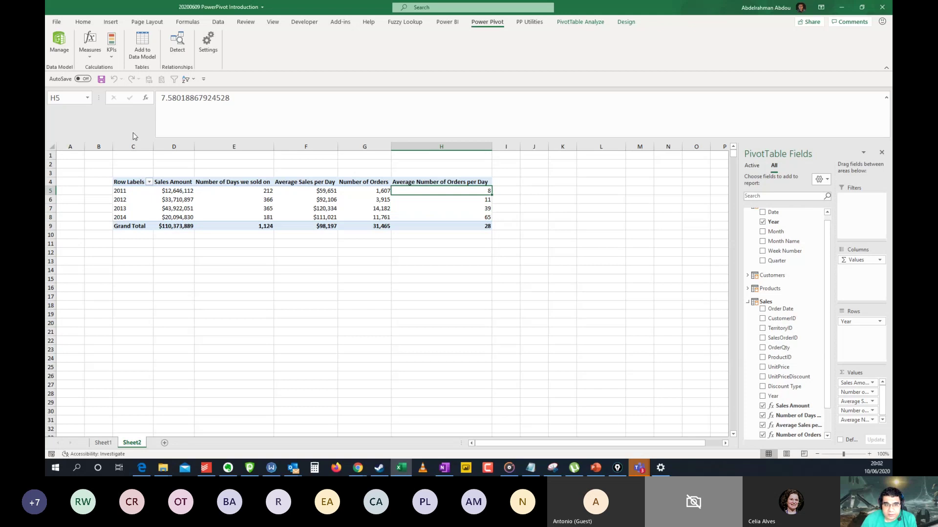
left_click(100, 56)
left_click(99, 69)
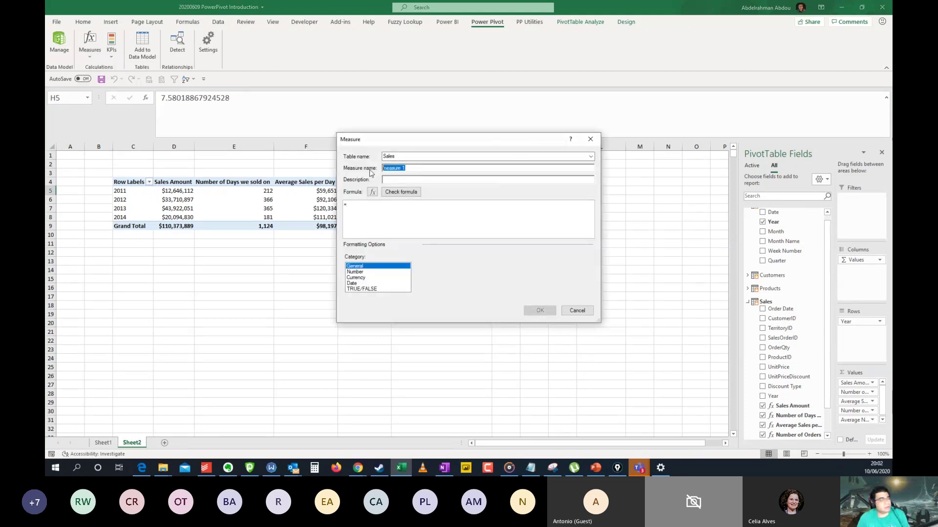
type("Sales for Orders with discount 5")
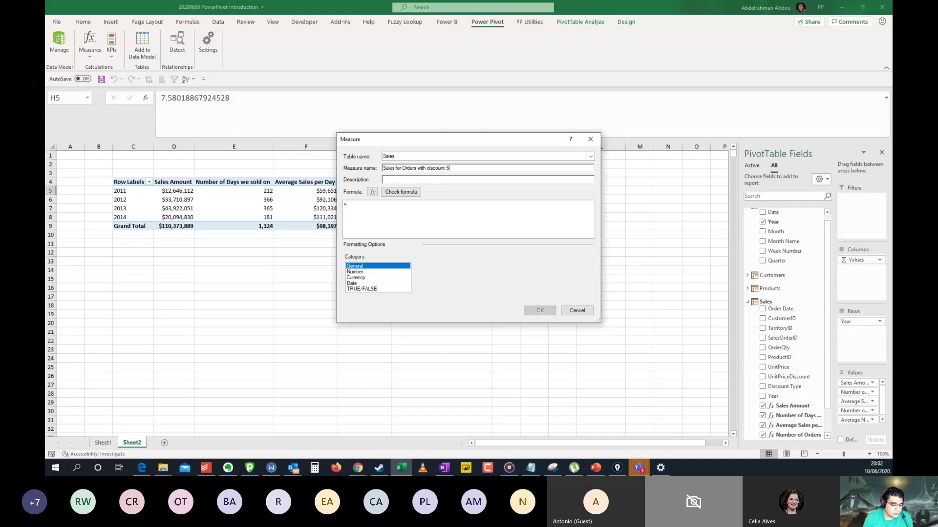
type("% to 10%")
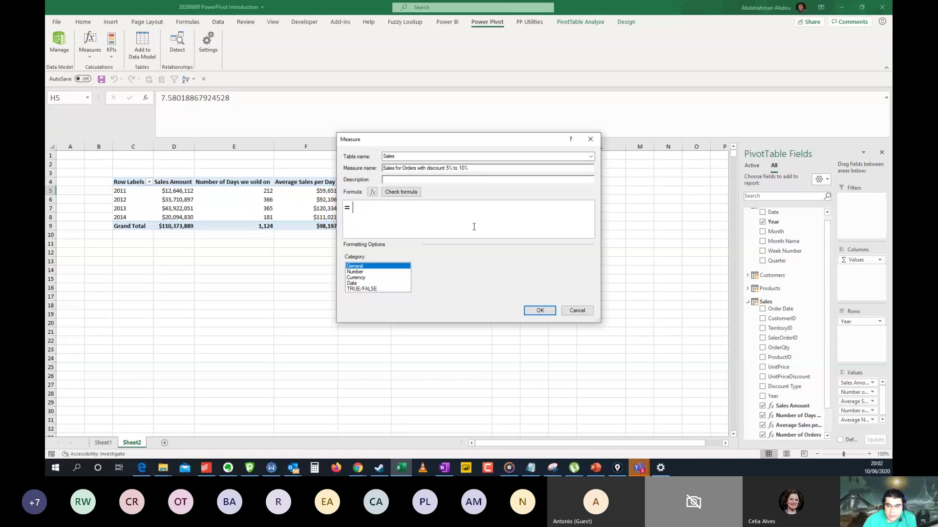
- Enlarge the Measure dialog and begin the formula by declaring a variable named tblDiscountedOrders
left_click_drag(601, 322, 661, 398)
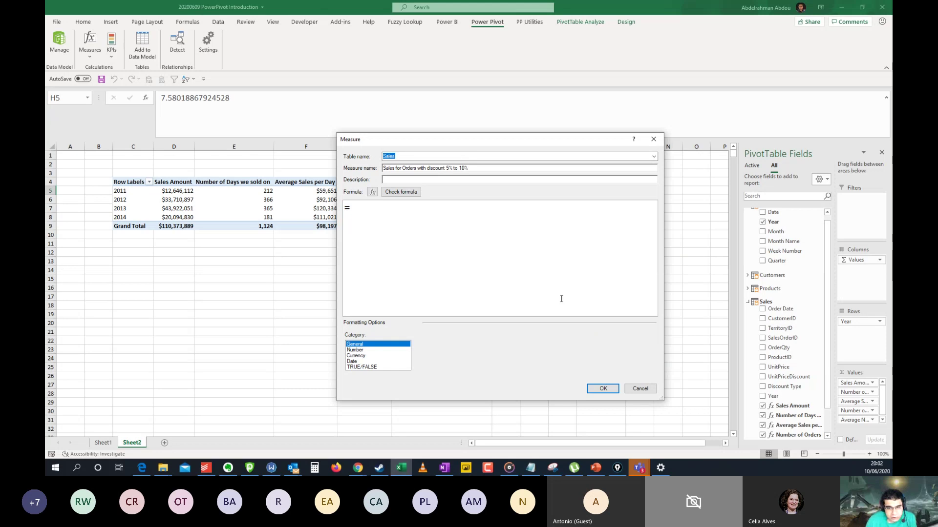
type("VAR")
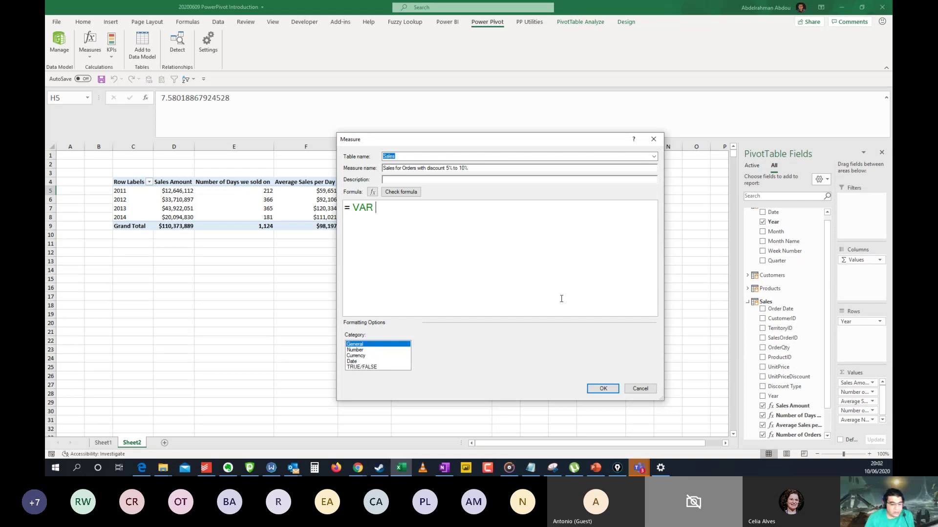
type("tbl")
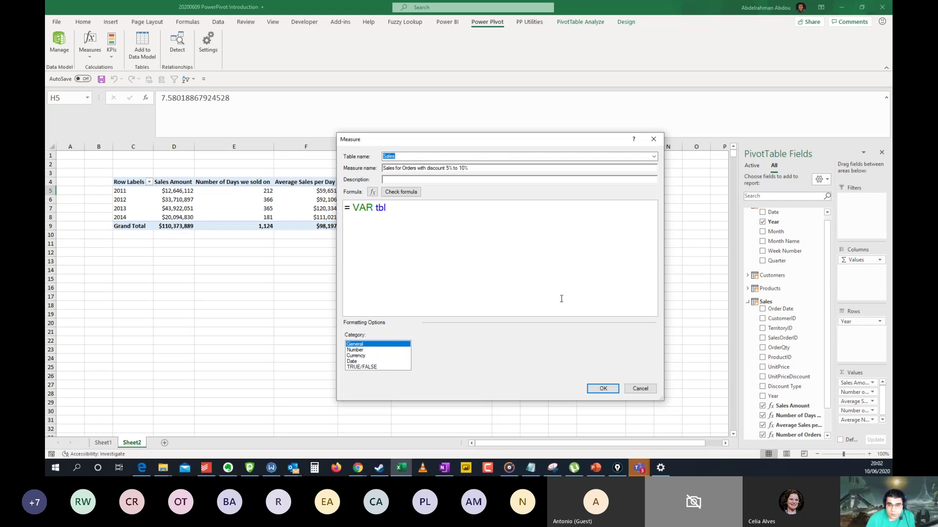
type("ds")
key("BackSpace")
key("BackSpace")
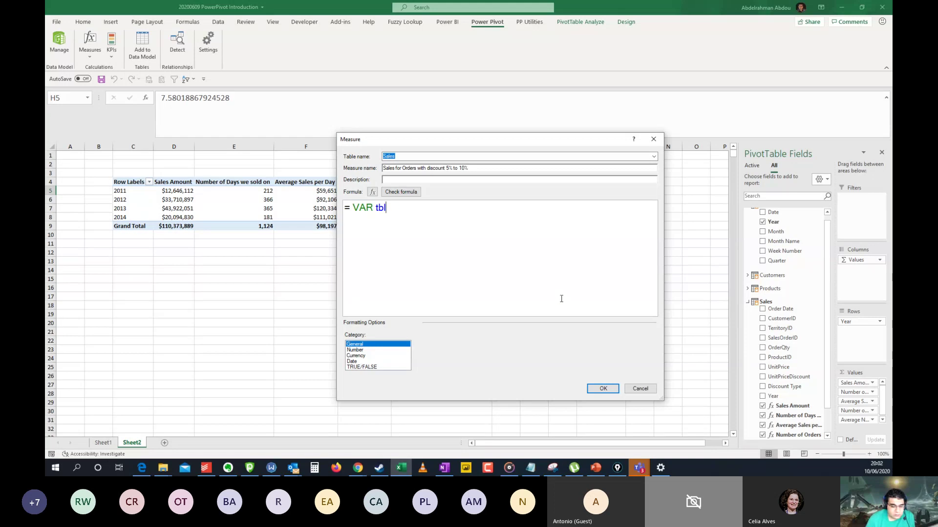
type("Discount")
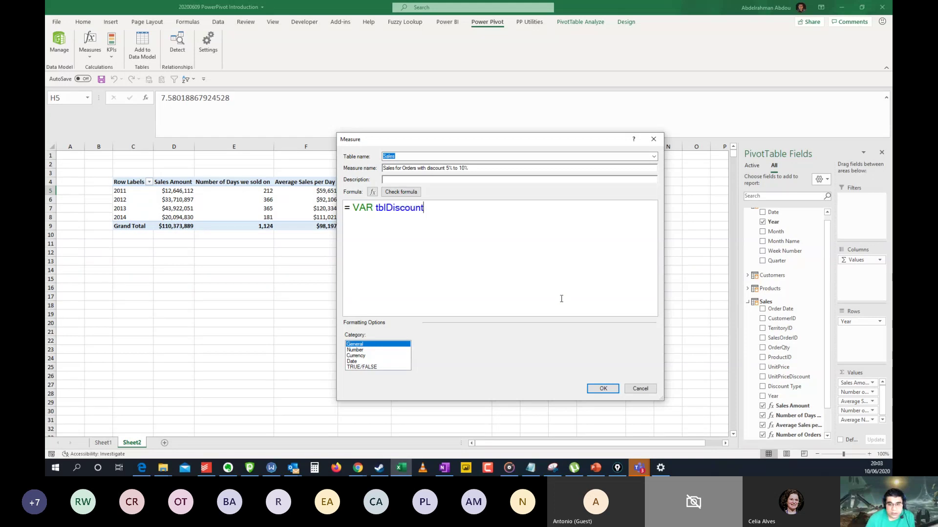
type("edOrders = ")
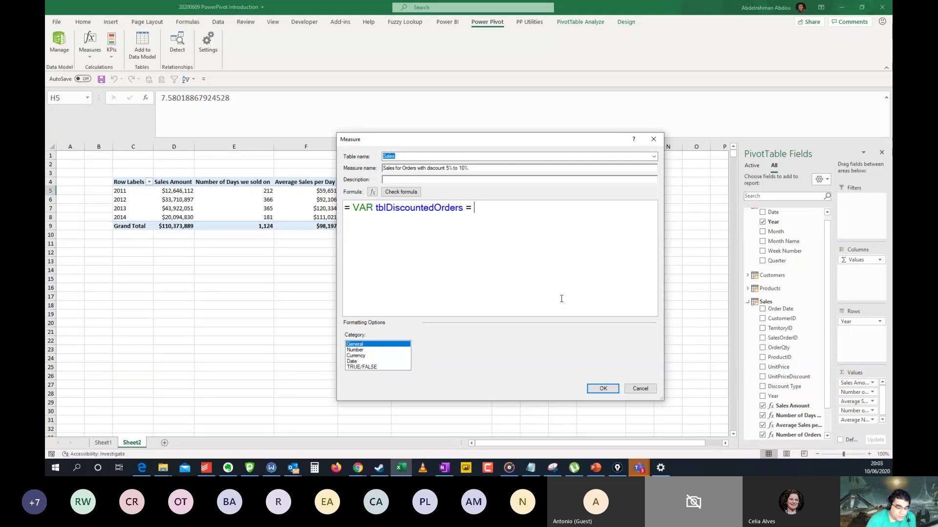
- Assign the tblDiscountedOrders variable a FILTER function with the Sales table as its first argument
type("FILTER(")
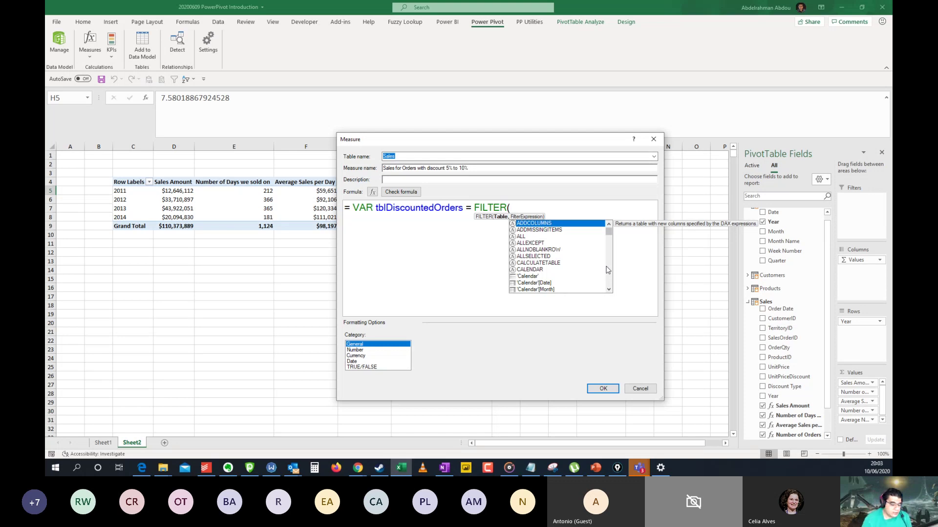
type("sale")
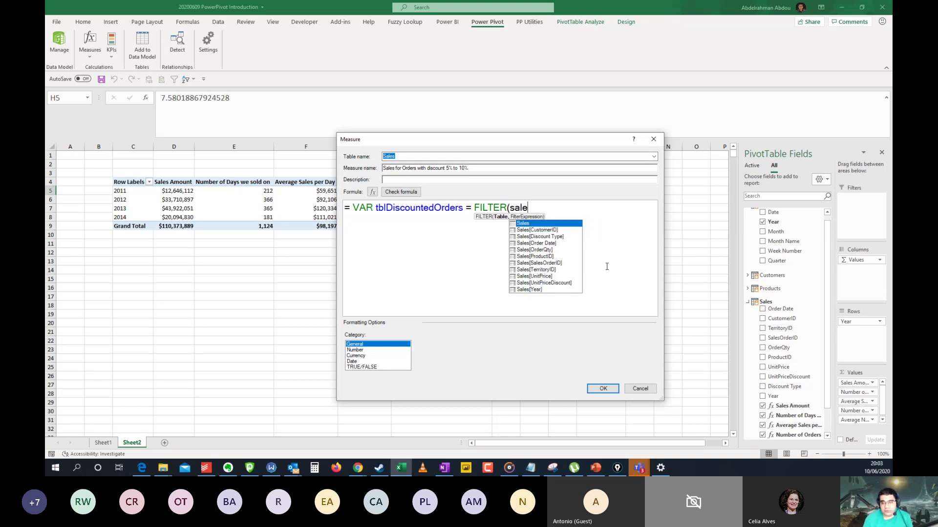
key("Tab")
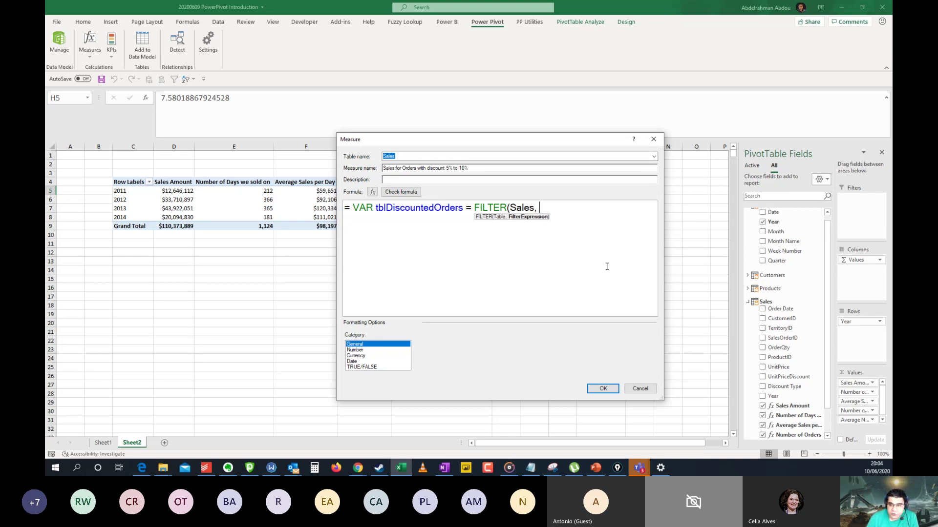
type(",")
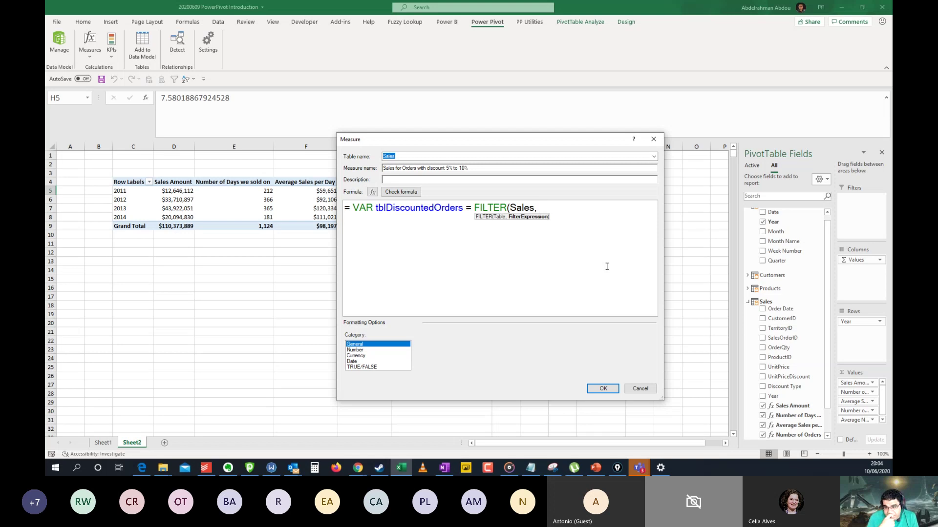
- Enter DIVIDE(Sales[UnitPriceDiscount],Sales[UnitPrice]) >=0.05 as the first condition of the FILTER expression
type("divi")
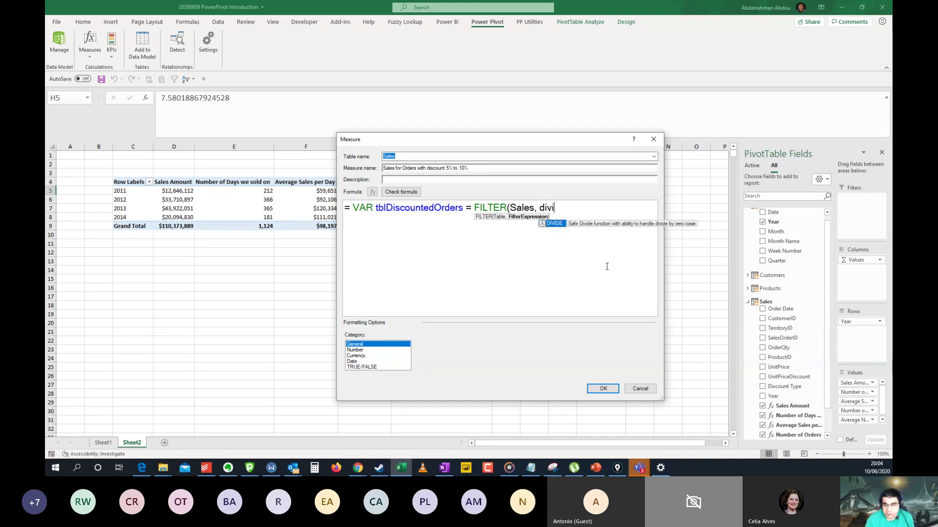
key("Tab")
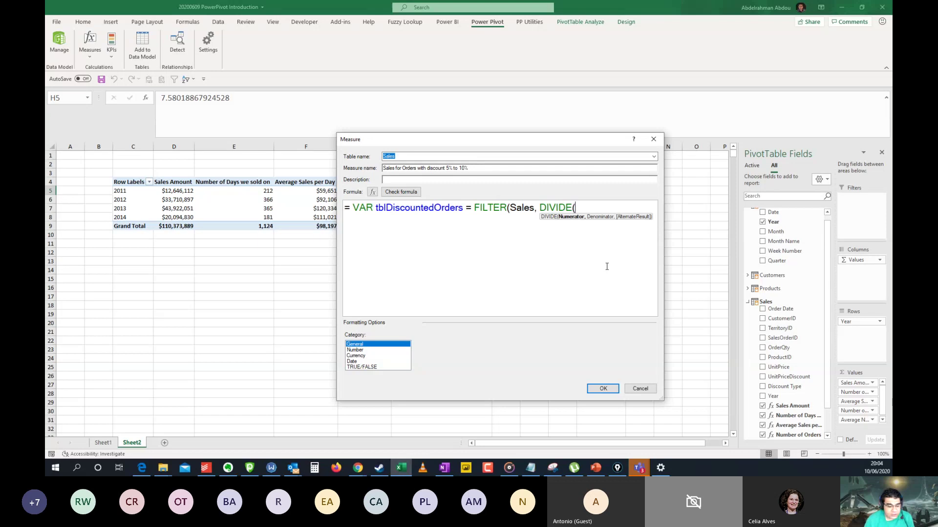
type("sales[")
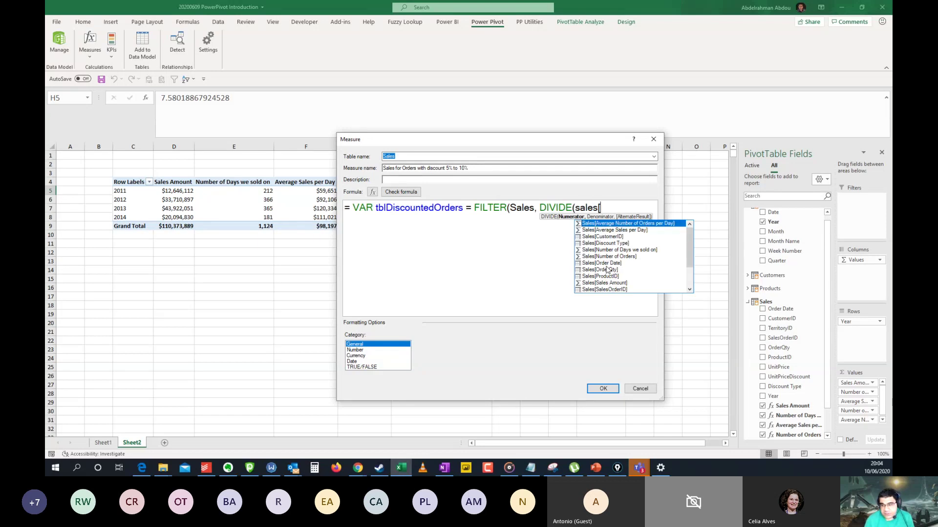
type("n")
key("BackSpace")
type("uni")
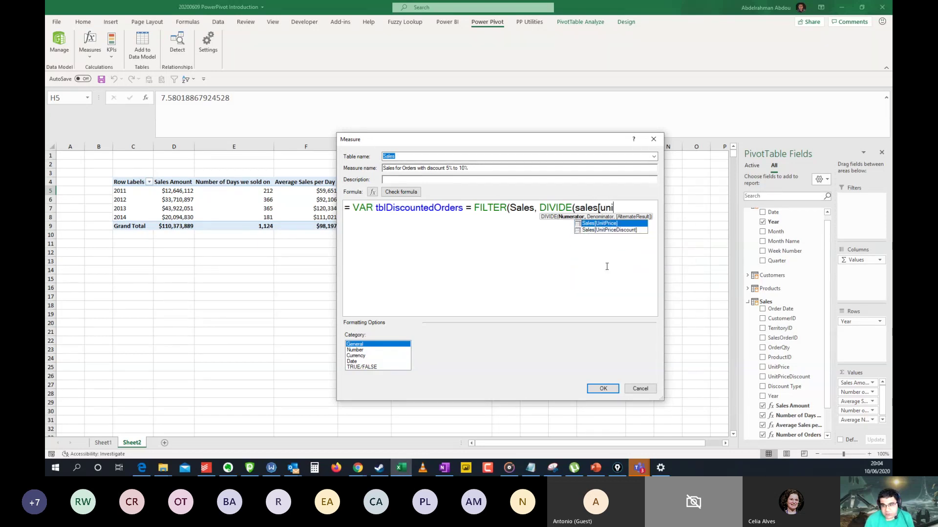
key("Down")
key("Tab")
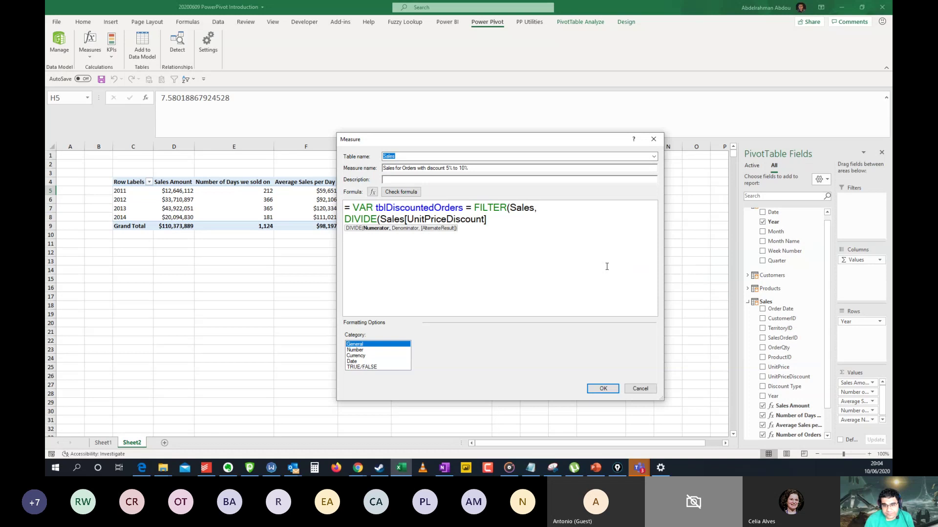
type(",sales")
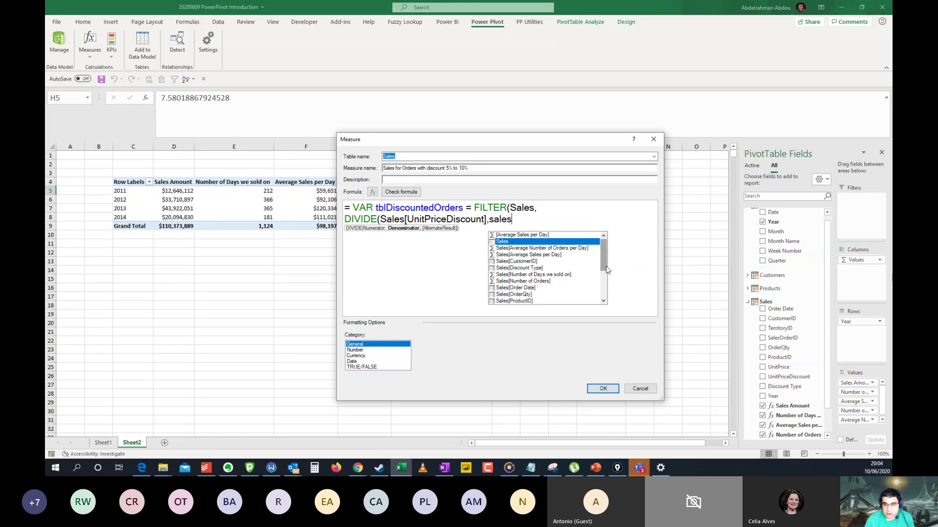
type("[unit")
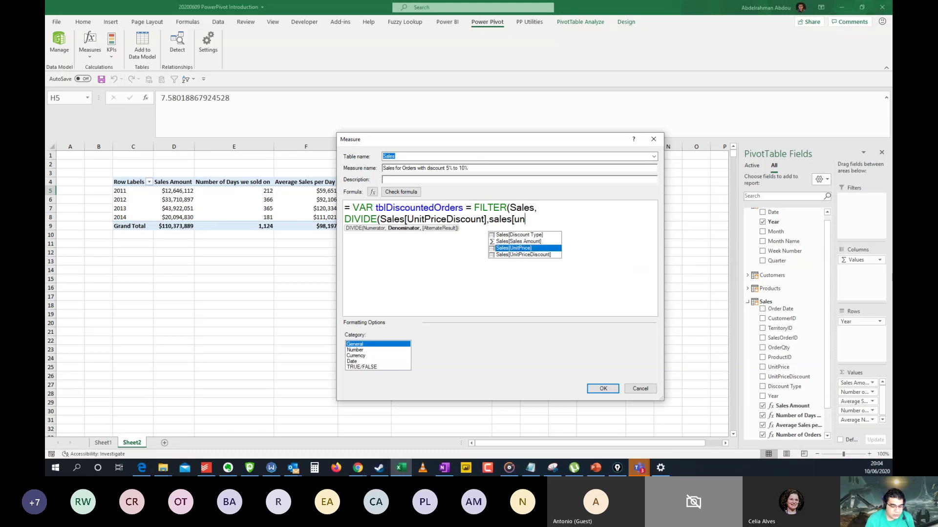
key("Tab")
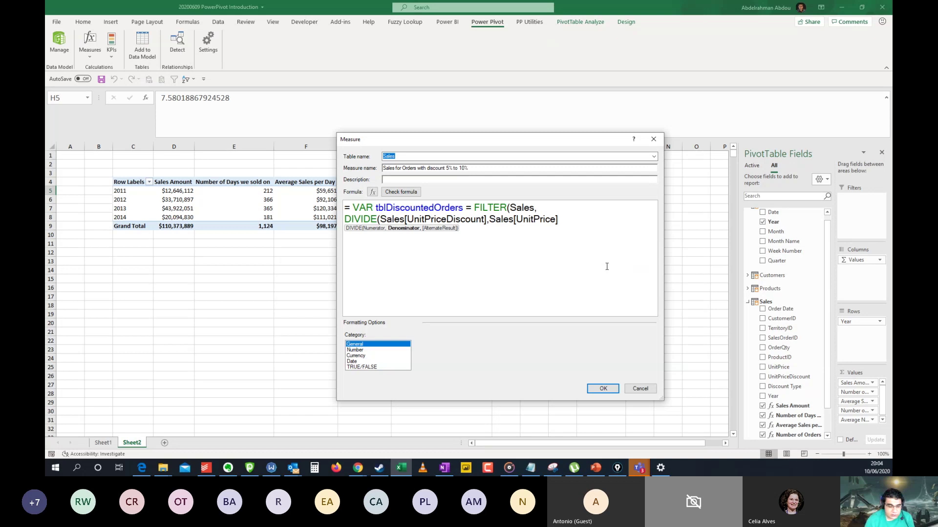
type(")")
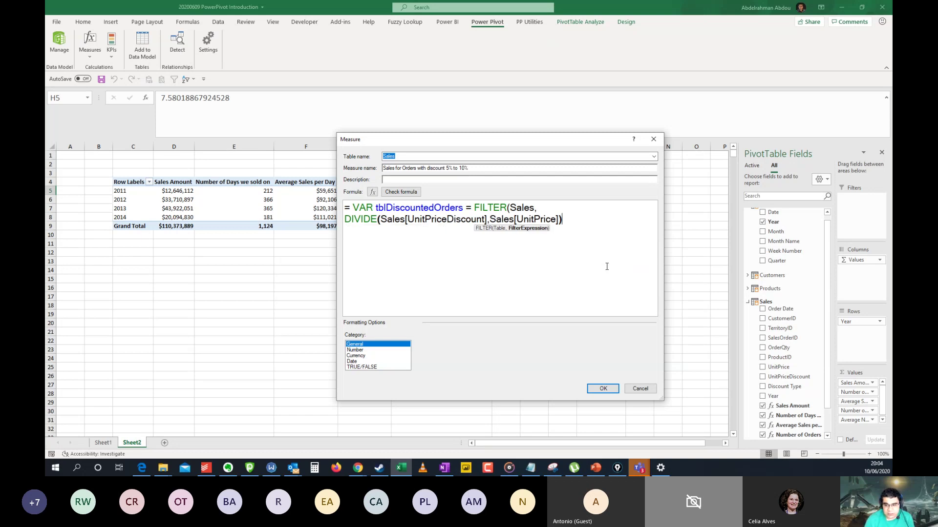
type(" >")
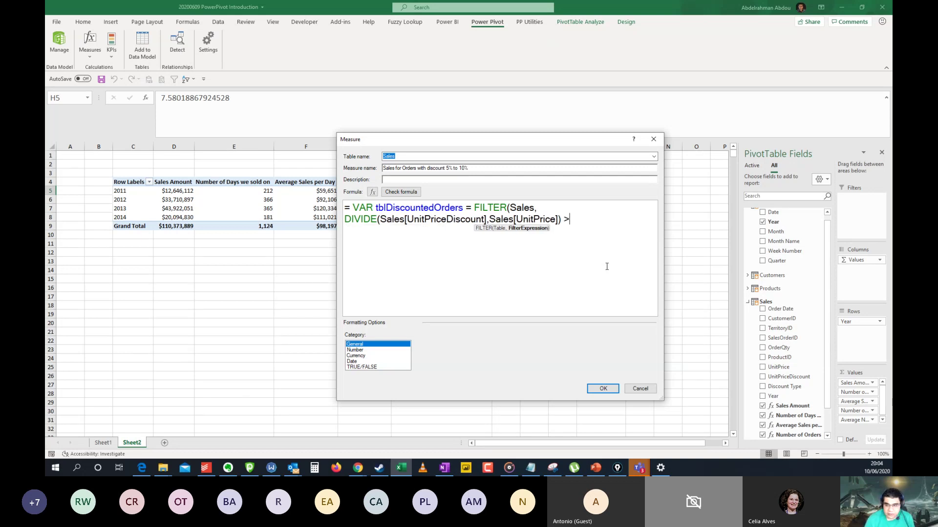
type("=0.05")
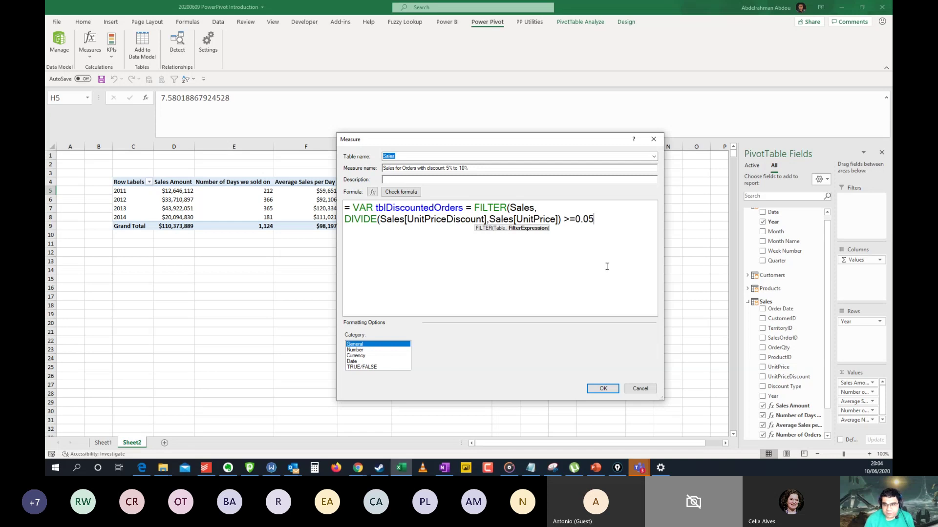
- Add a second condition with &&, reusing a copy of the DIVIDE expression with <=0.1, and close the FILTER function
type(" &&")
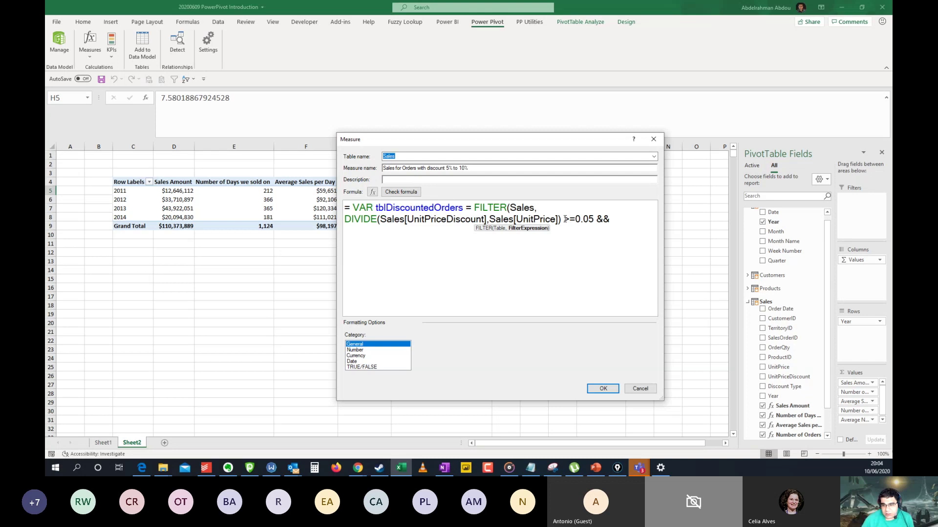
left_click_drag(561, 220, 551, 221)
key("shift+Home")
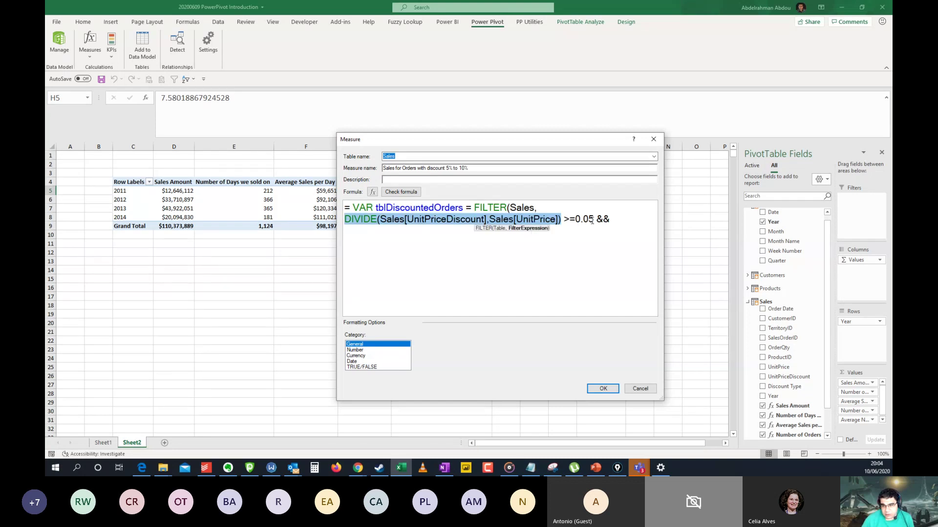
key("ctrl+c")
left_click(619, 226)
key("Return")
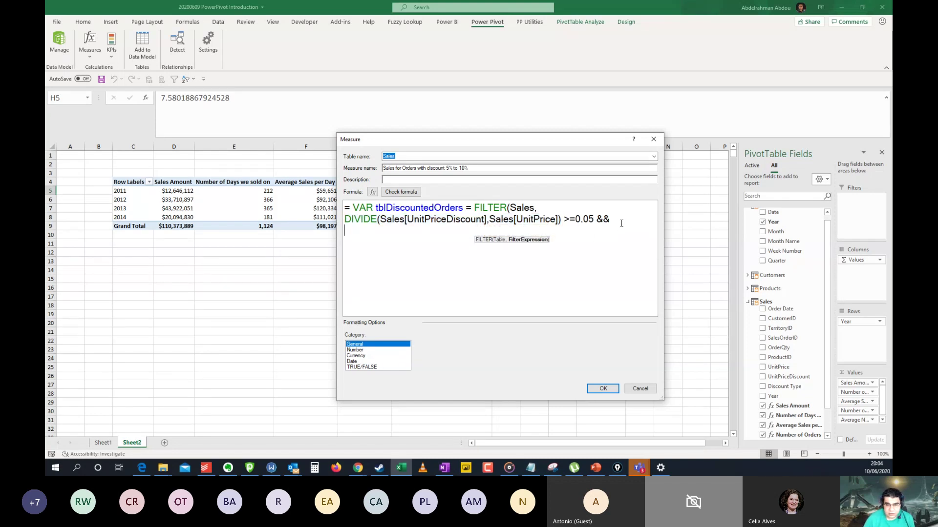
key("ctrl+v")
type("<")
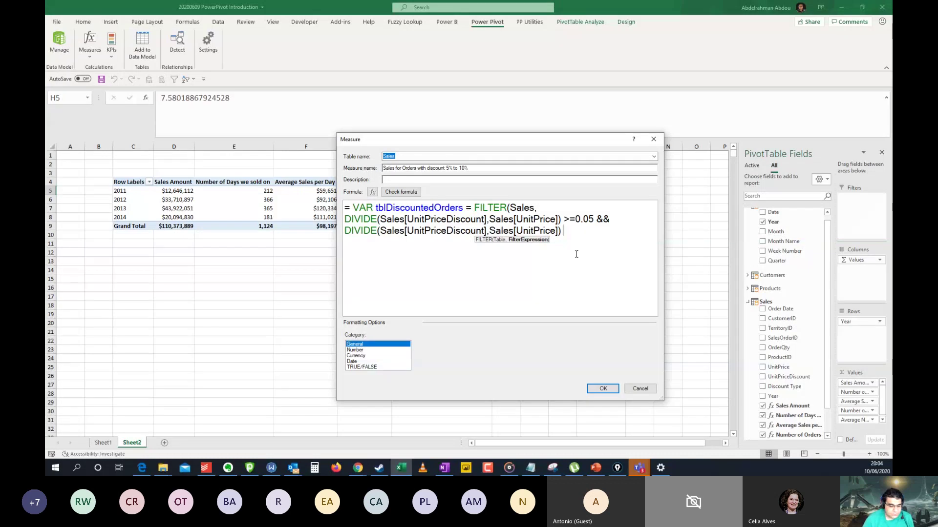
type("=0.")
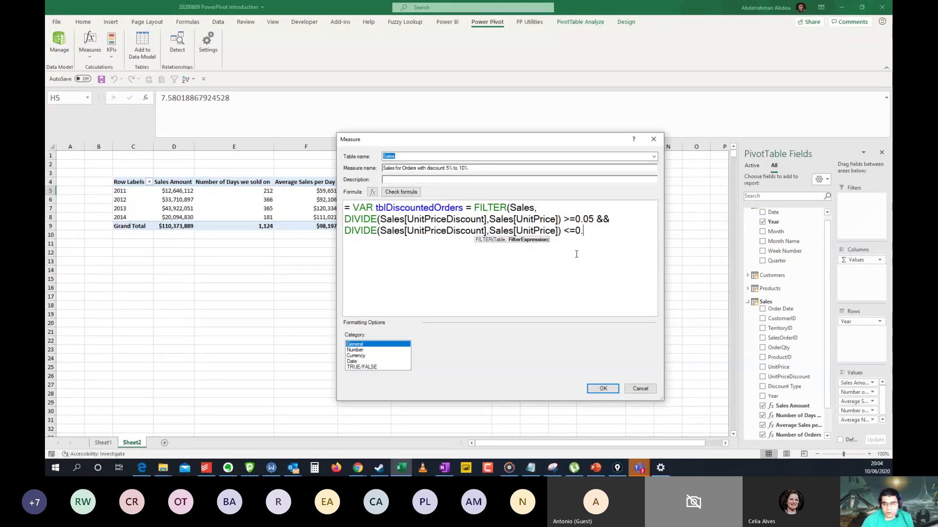
type("1)")
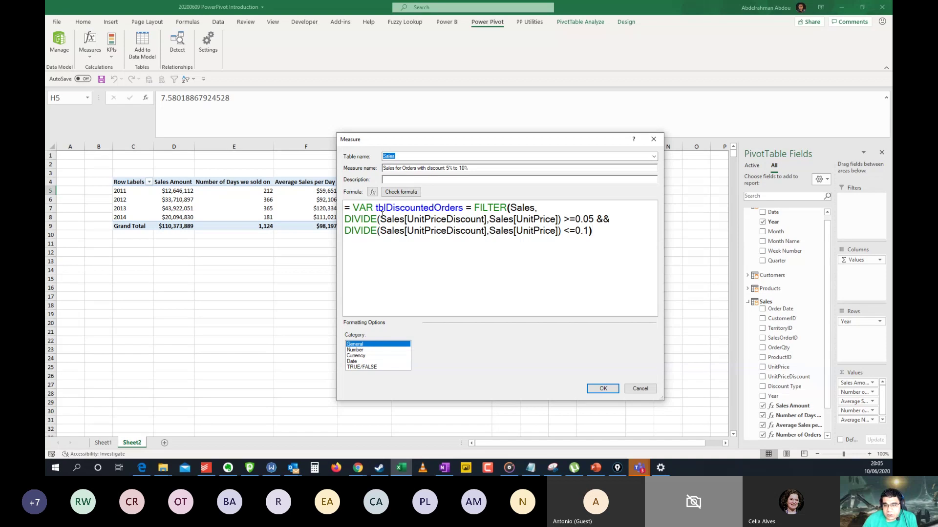
- Declare a second variable named Result below the FILTER expression and assign it a CALCULATE function
left_click(355, 209)
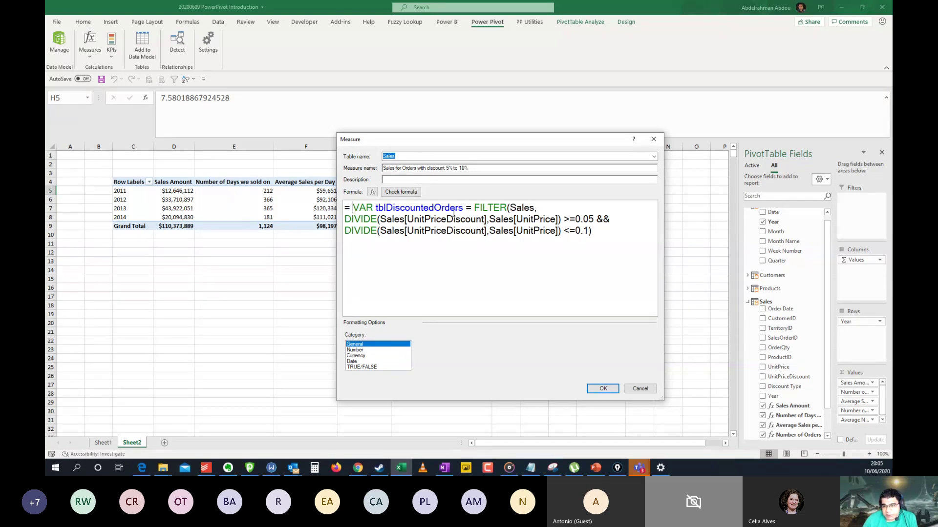
left_click(602, 235)
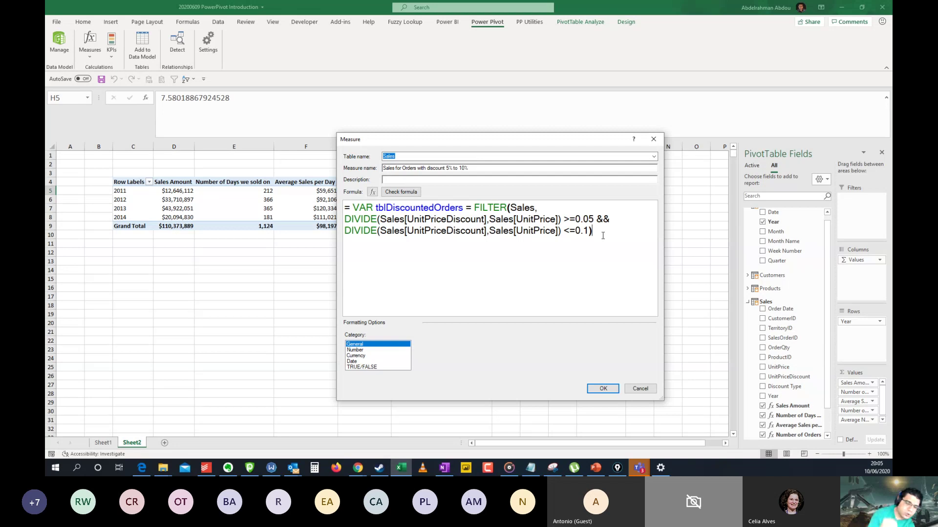
key("Return")
key("Return")
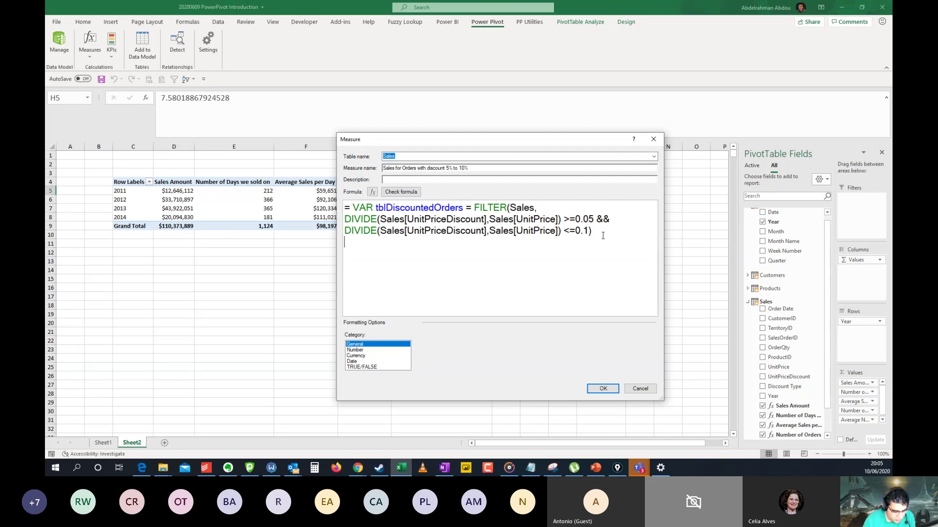
type("V")
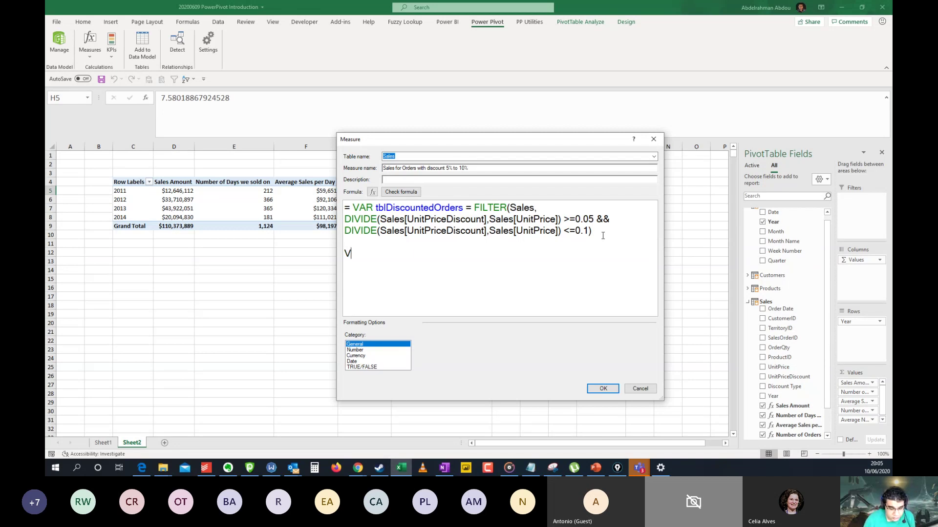
type("AR Resuy")
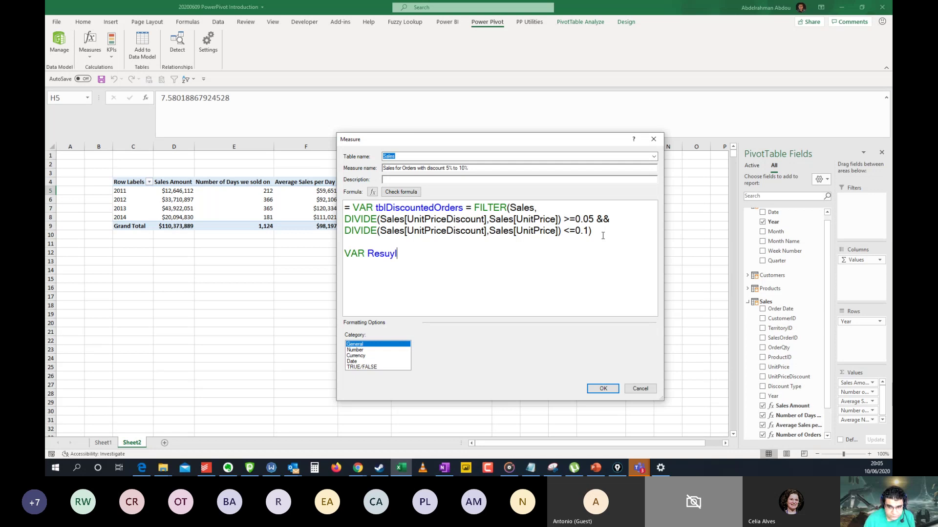
key("BackSpace")
type("lt = cal")
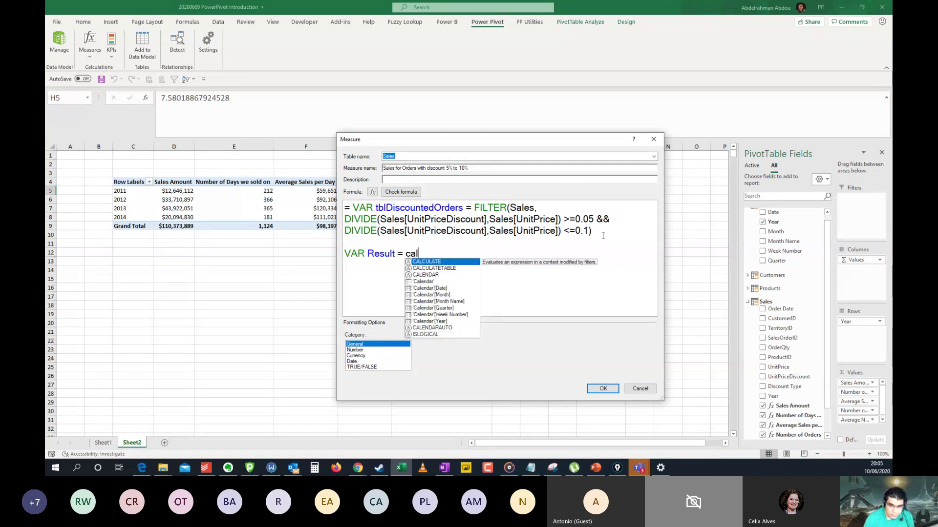
key("Tab")
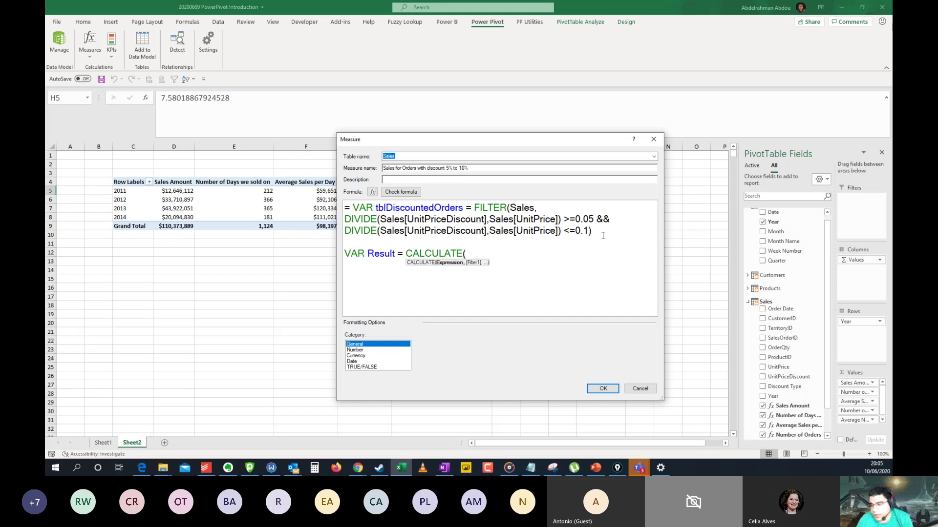
- Complete the CALCULATE function with [Sales Amount] as the expression and tblDiscountedOrders as the filter
type("[sal")
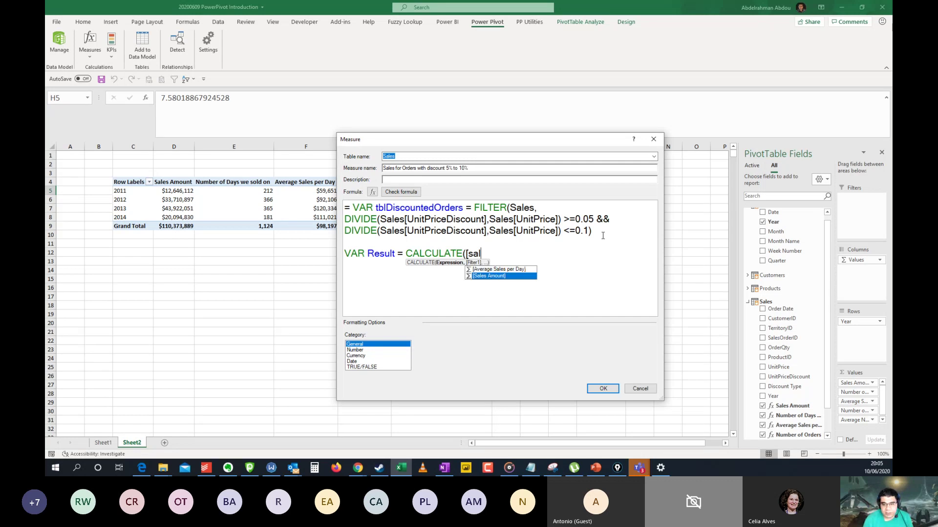
key("Tab")
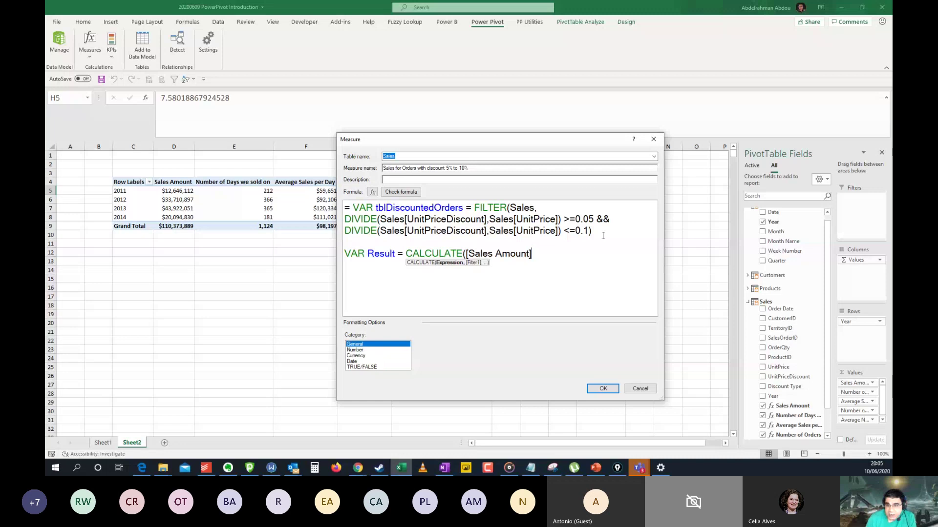
type(",")
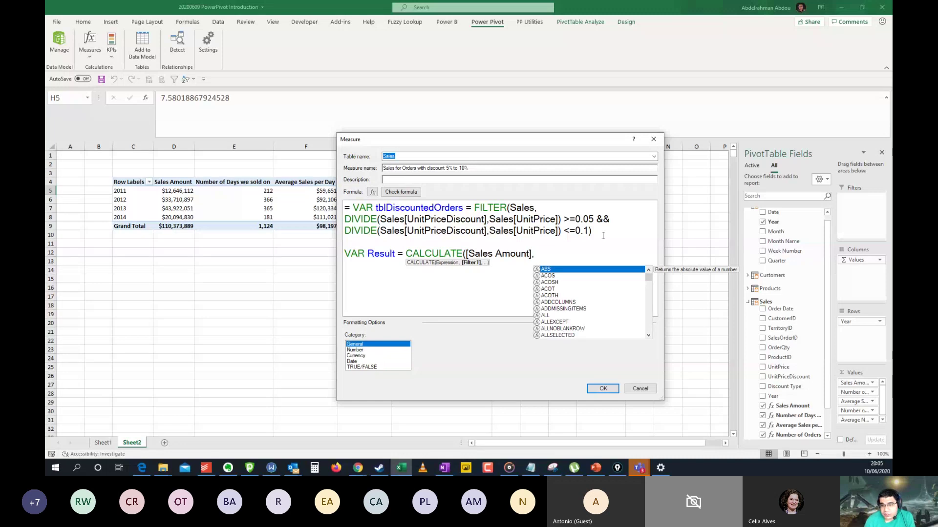
type("tbl")
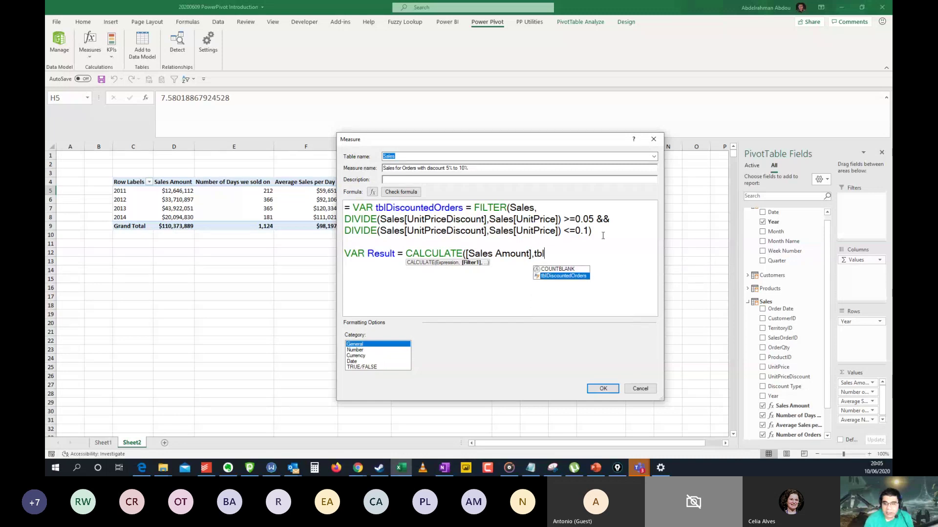
key("Tab")
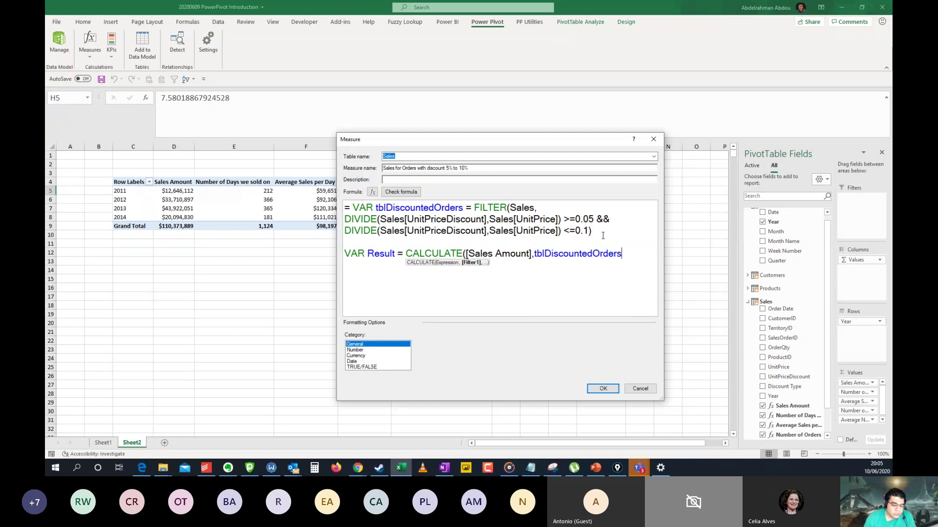
type(")")
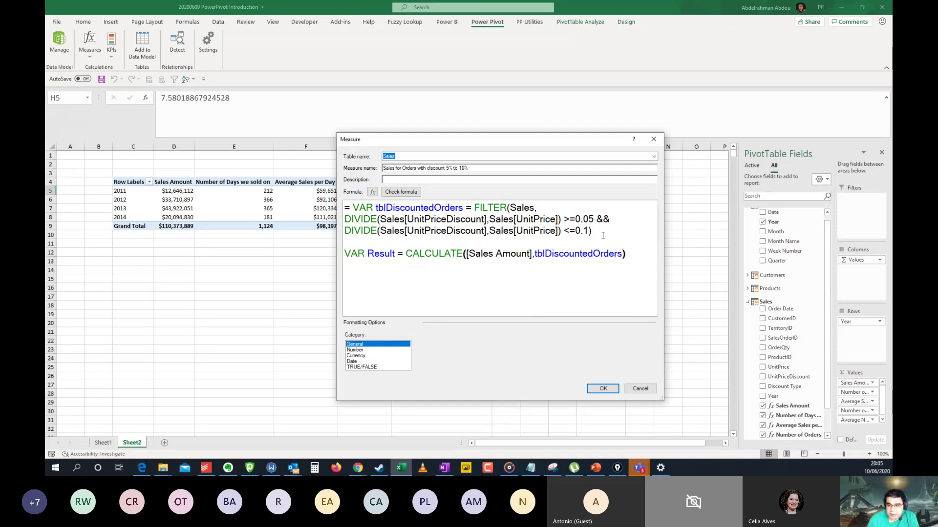
left_click(494, 258)
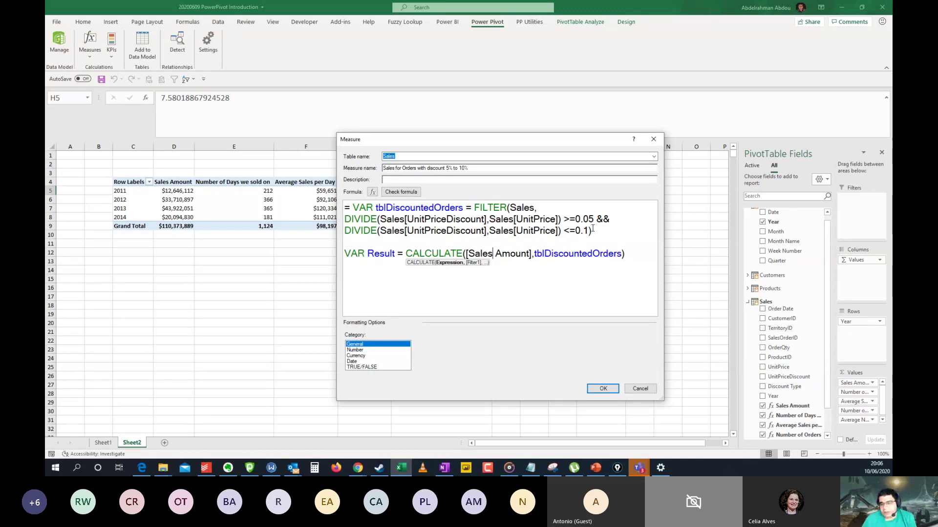
- Finish the measure formula with a separate Return Result line below the Result variable
left_click(643, 253)
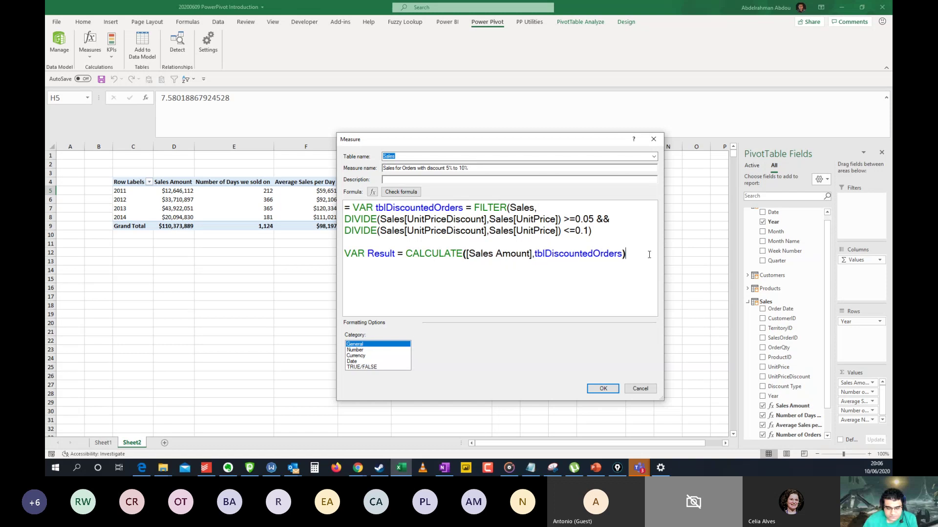
key("Return")
key("Return")
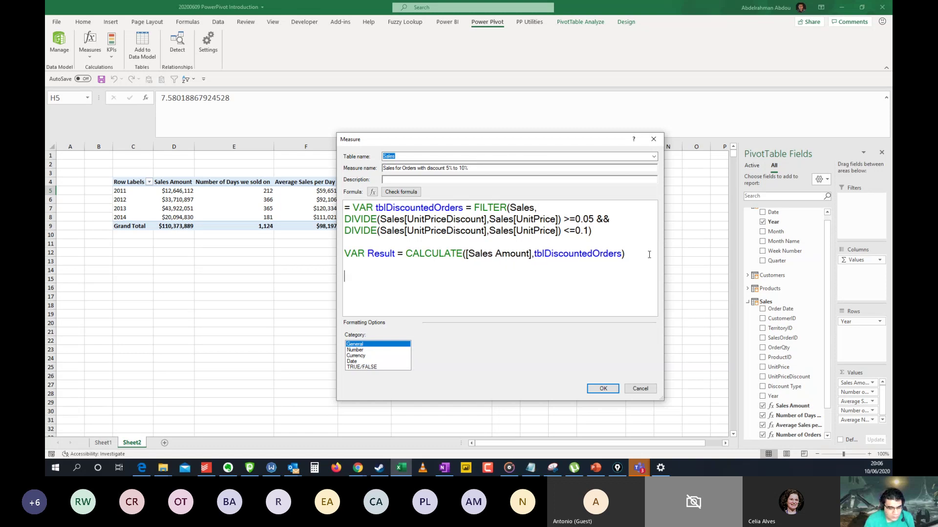
type("Return Resu")
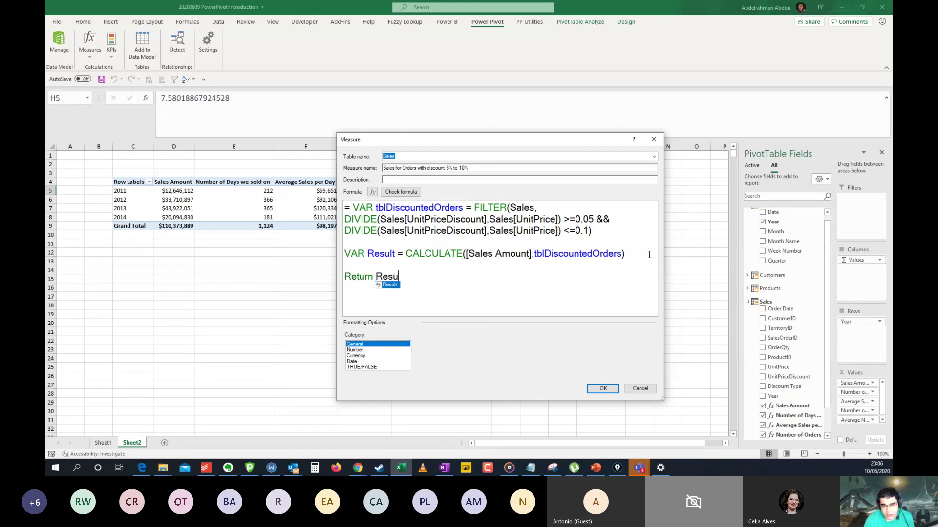
type("lt")
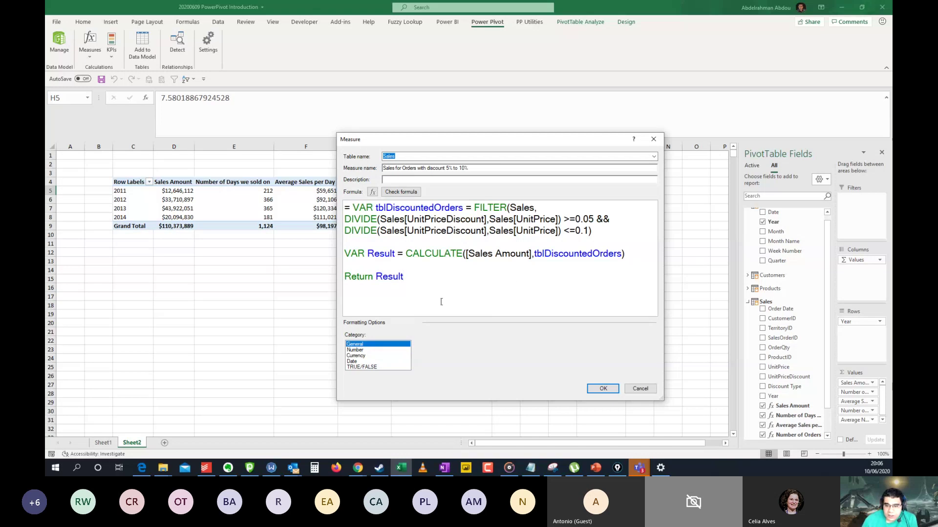
- Format the measure as $ currency with 0 decimal places and save it to the PivotTable
left_click(373, 356)
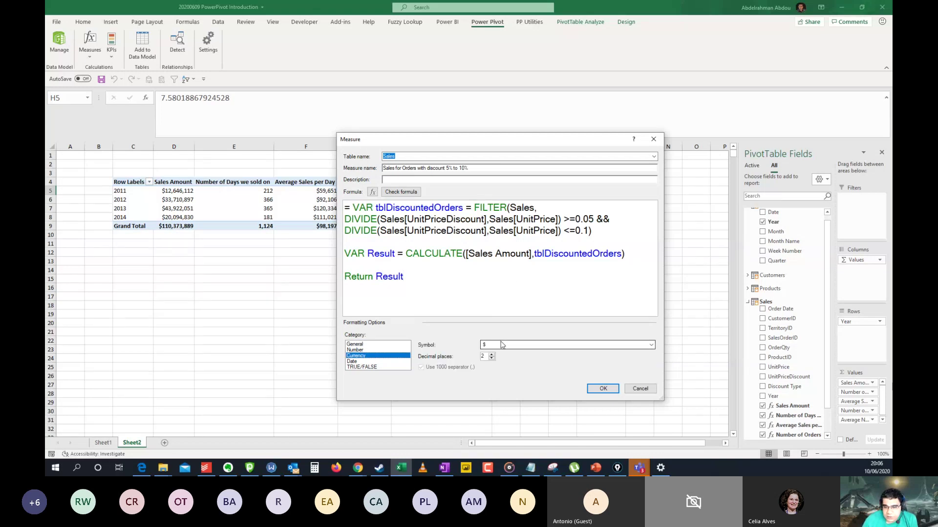
left_click(492, 358)
left_click(492, 359)
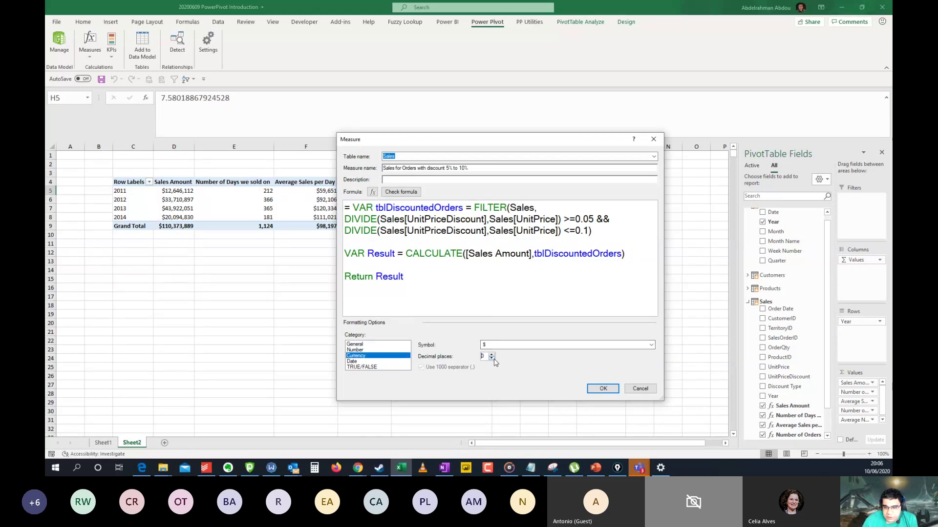
left_click(604, 390)
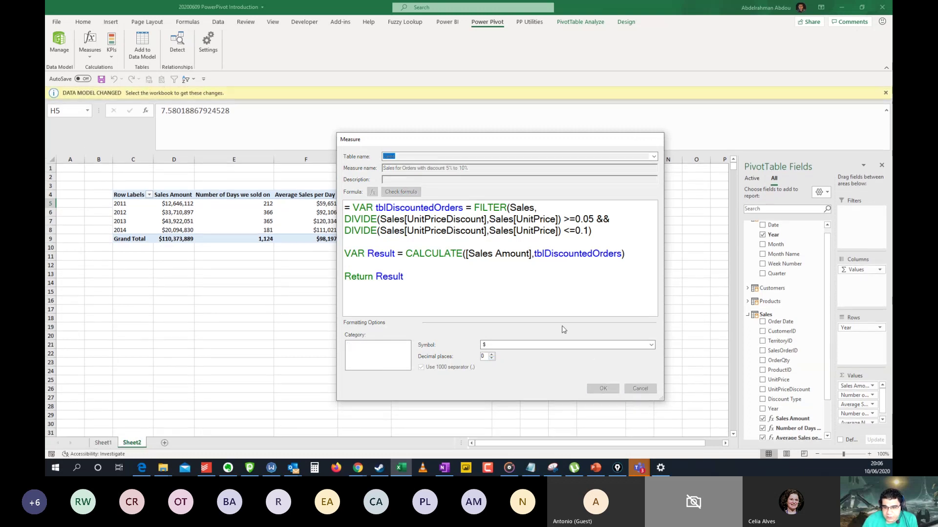
left_click(546, 209)
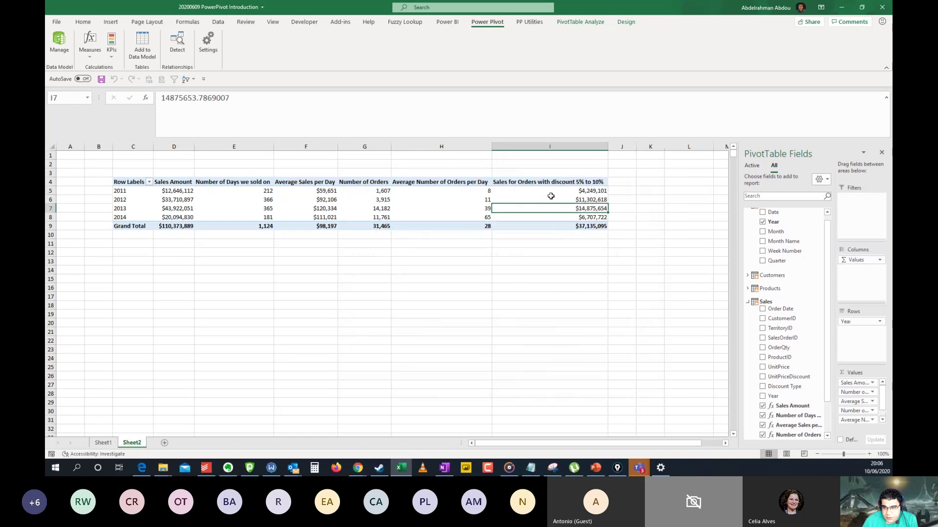
left_click(550, 195)
mouse_move(536, 230)
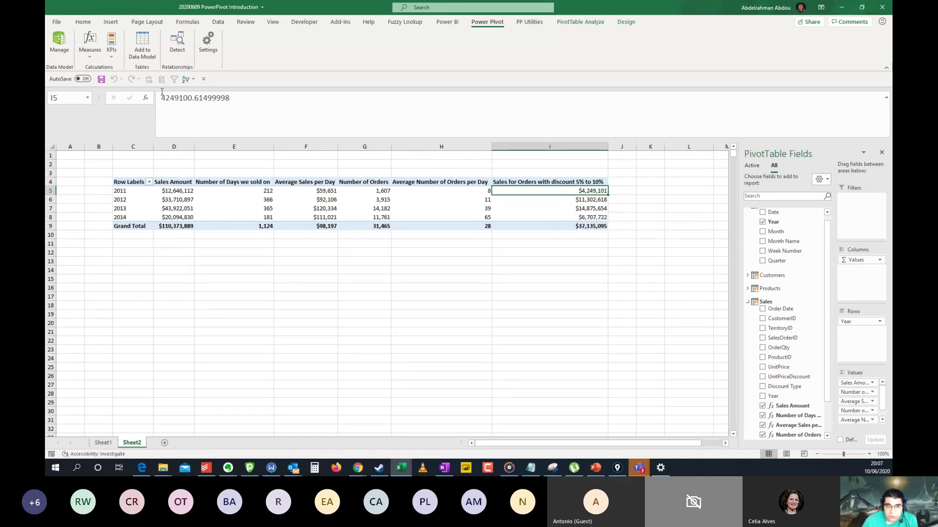
- Open the Power Pivot data model and add a column named Discount 5% to 10% to the Sales table
left_click(58, 50)
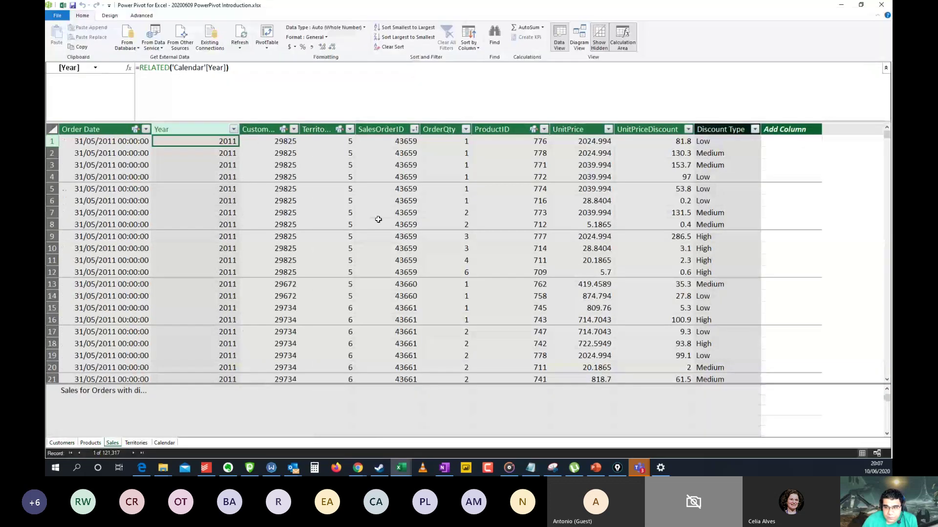
left_click(447, 201)
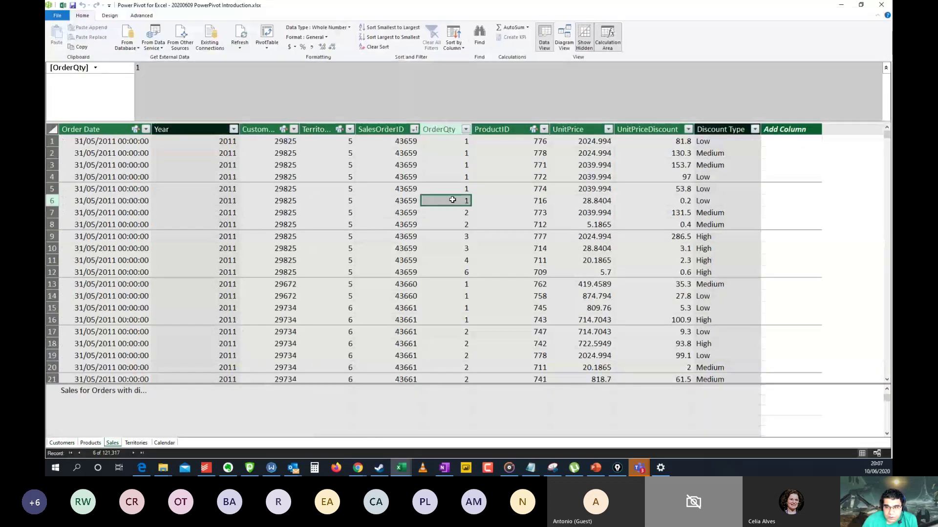
double_click(777, 130)
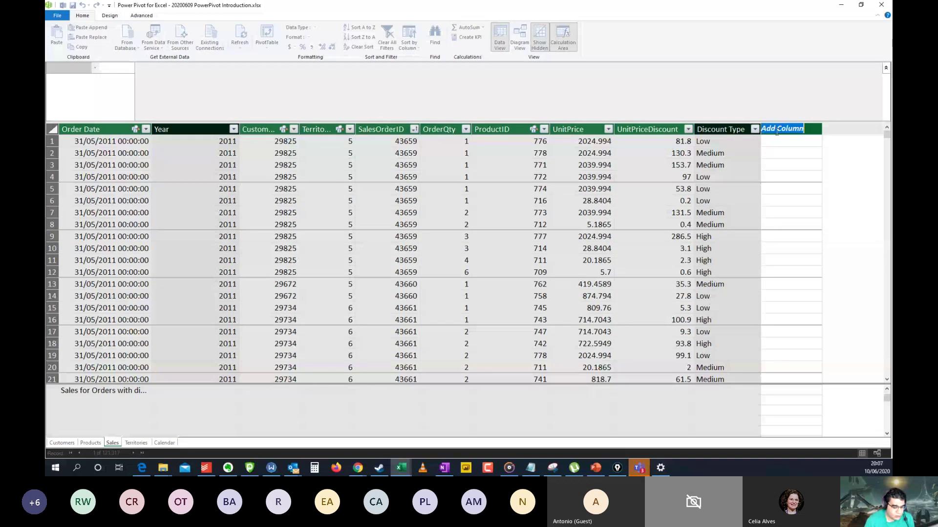
type("Disco")
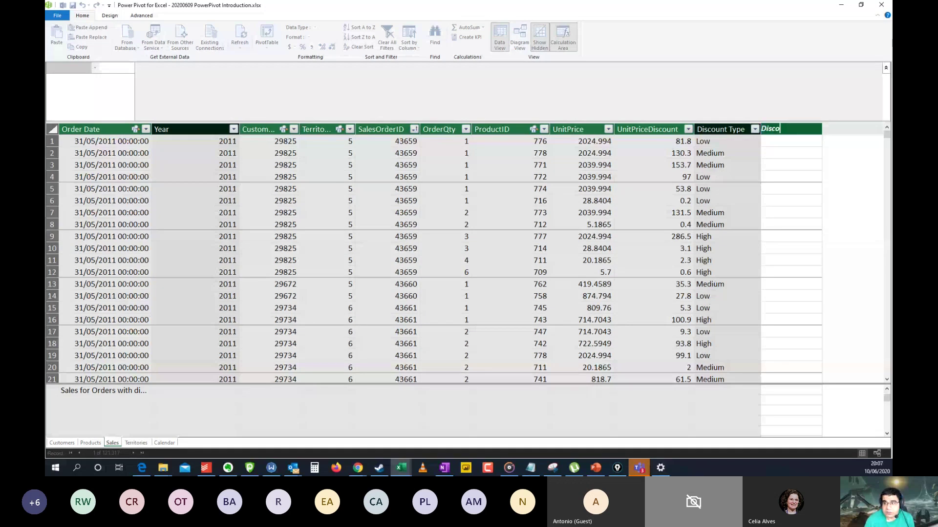
type("unt")
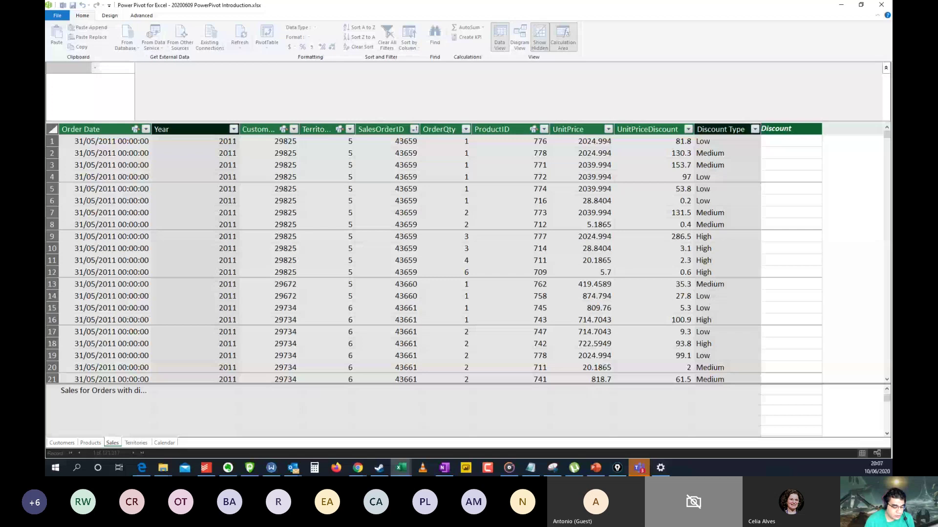
type(" 5% t")
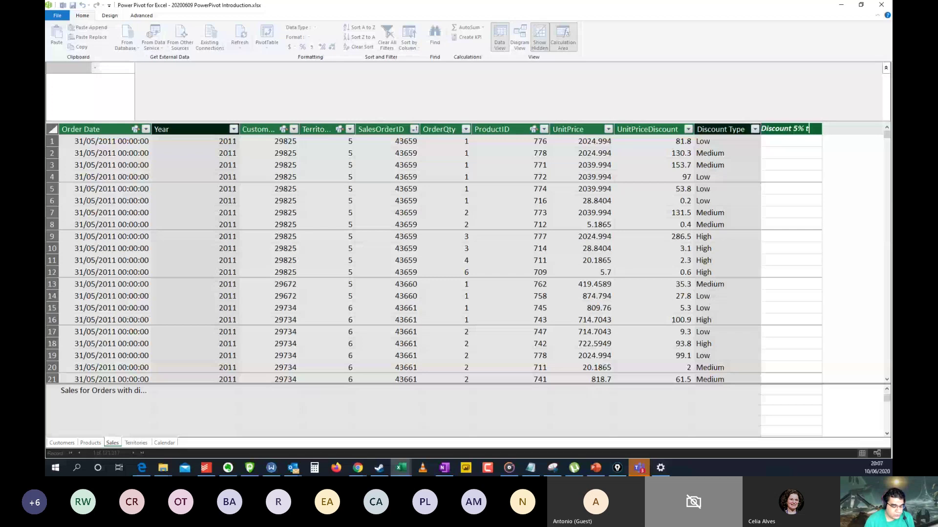
type("o 10%")
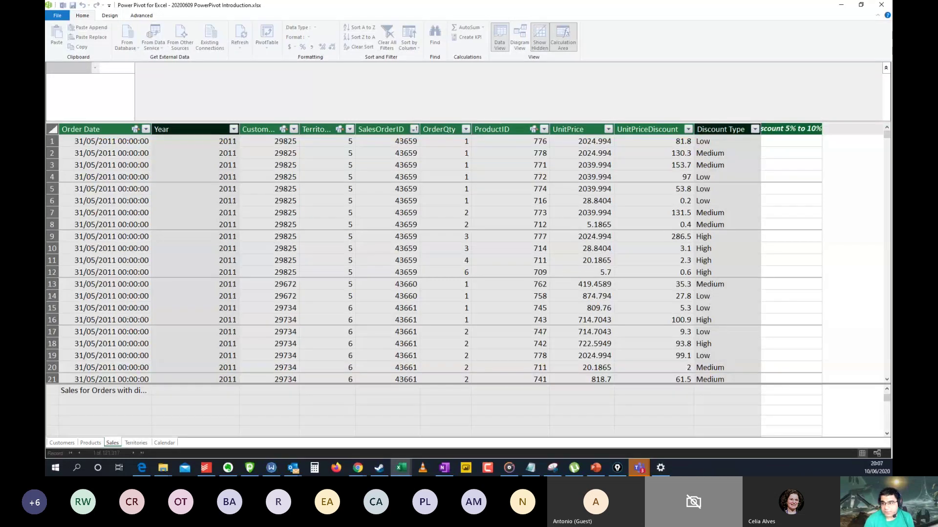
key("Return")
left_click(805, 125)
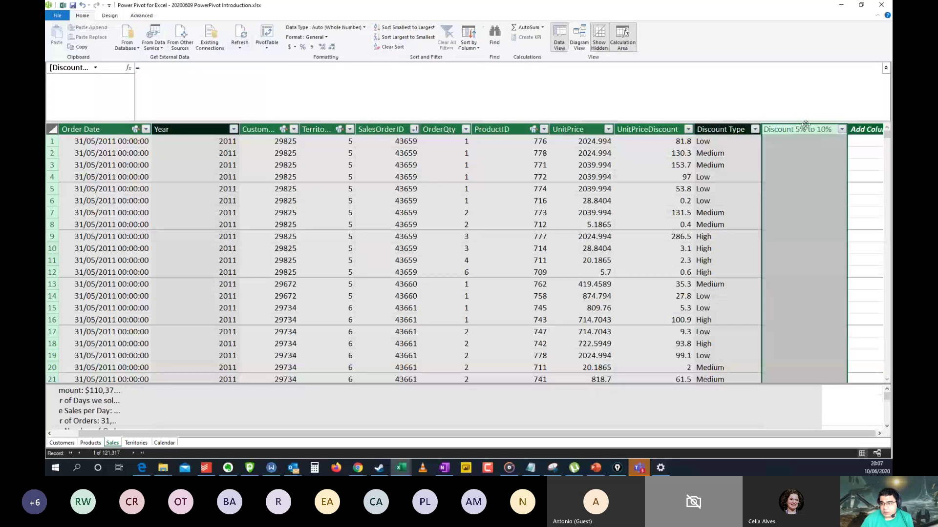
- Start the Discount 5% to 10% column formula with DIVIDE of Sales[UnitPriceDiscount] by Sales[UnitPrice]
left_click(615, 104)
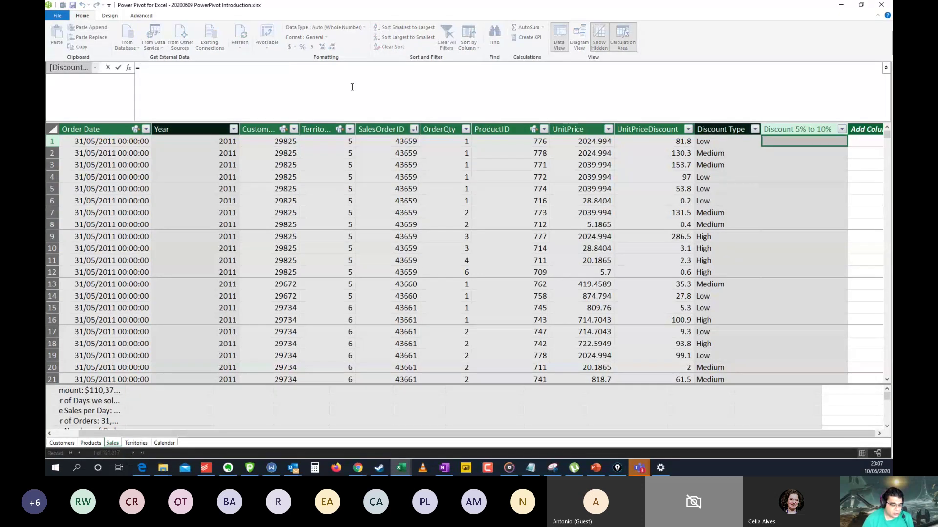
type("divi")
key("Tab")
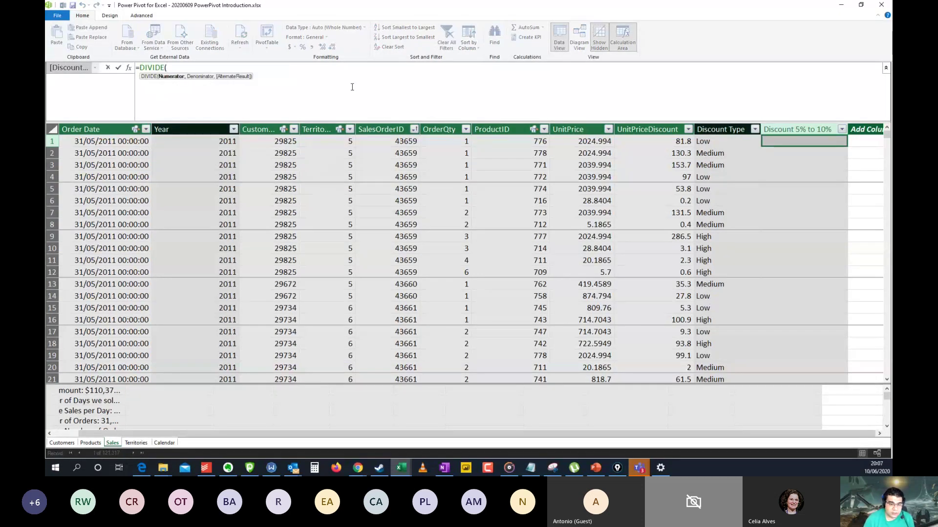
type("sales")
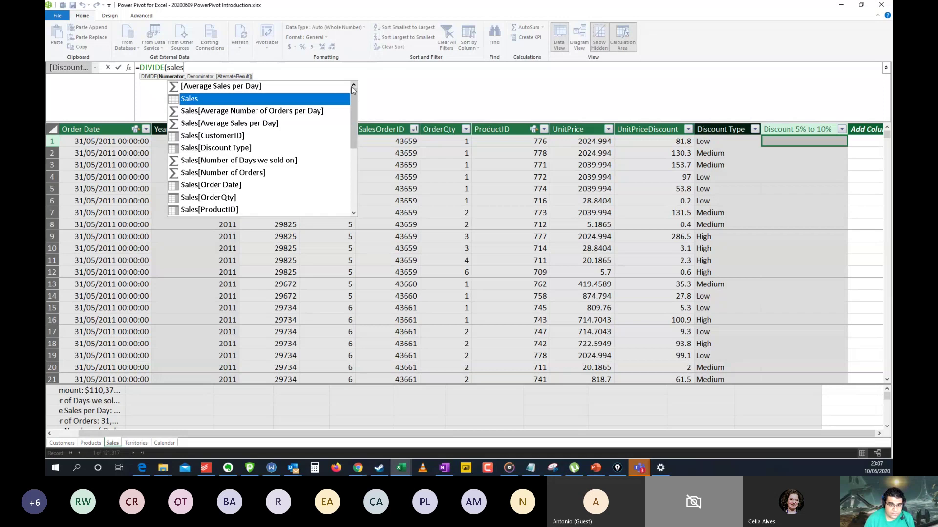
type("[unit")
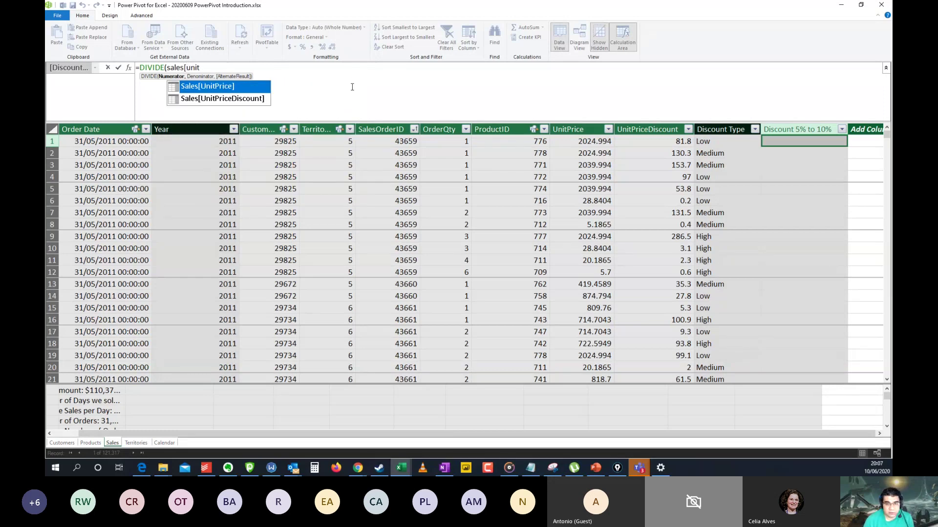
key("Down")
key("Tab")
type(",")
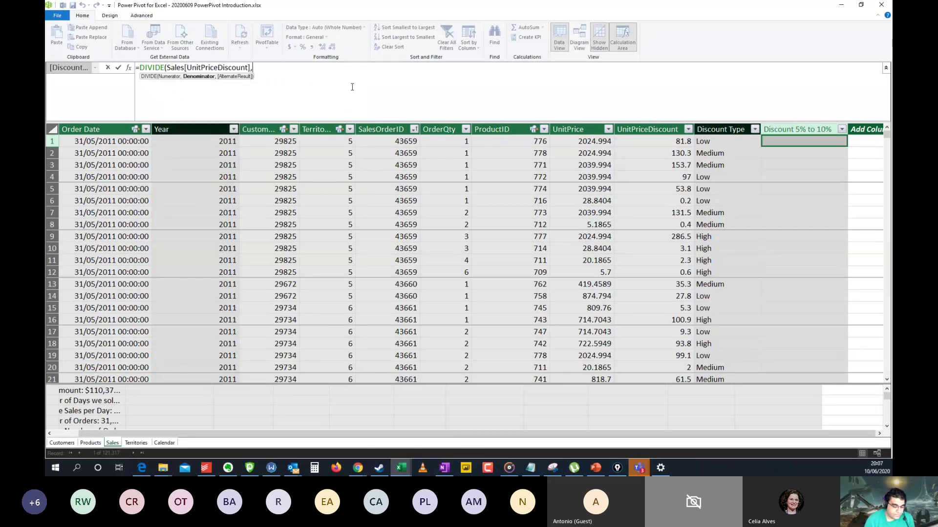
type("sales[uni")
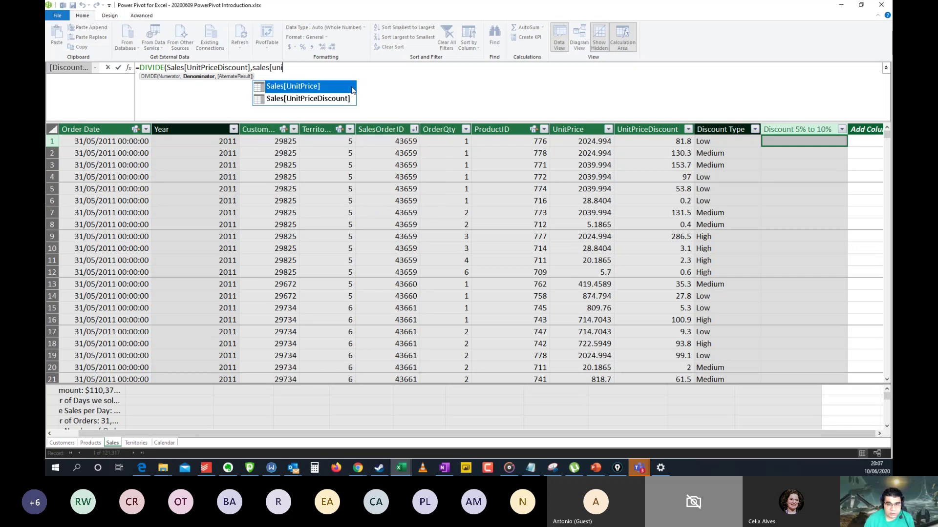
key("Tab")
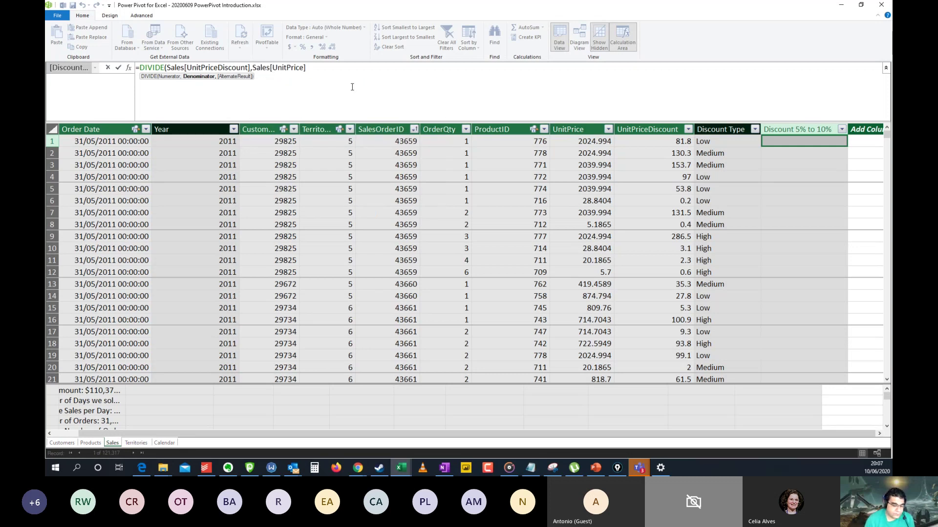
type(")")
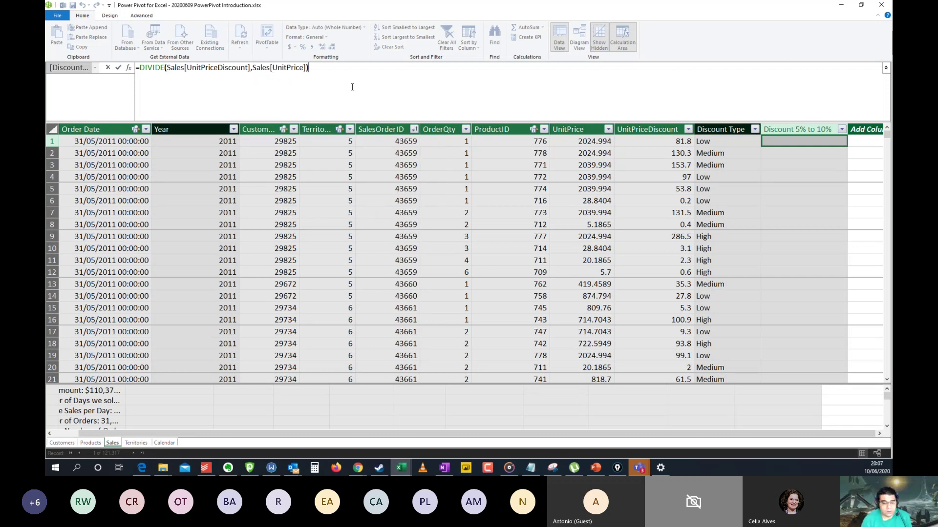
- Complete the formula so the DIVIDE ratio must be >=0.05 && the same copied ratio <=0.1, and commit it
type(">")
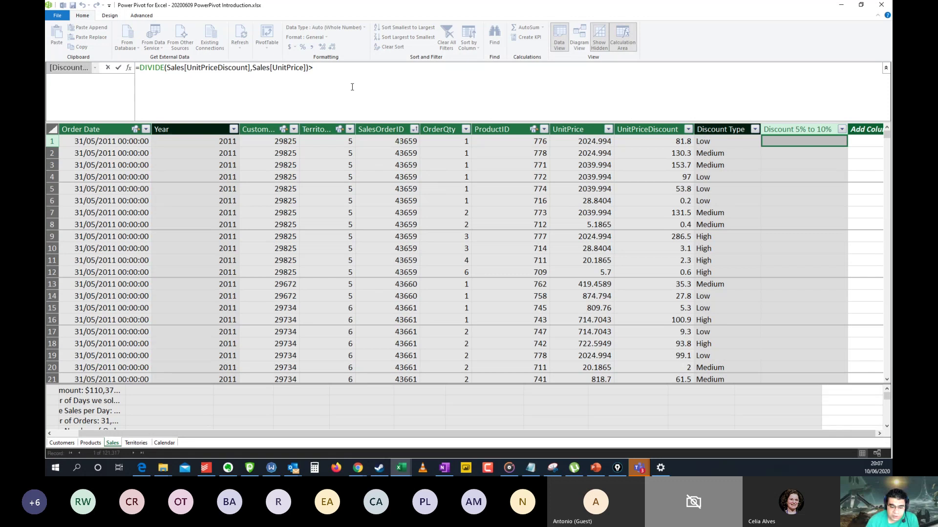
type("=0.05")
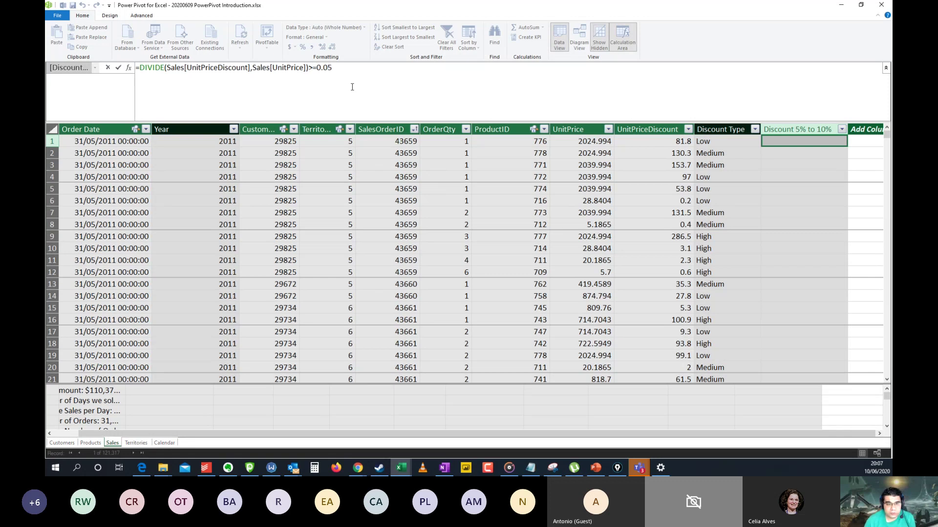
type(" &&")
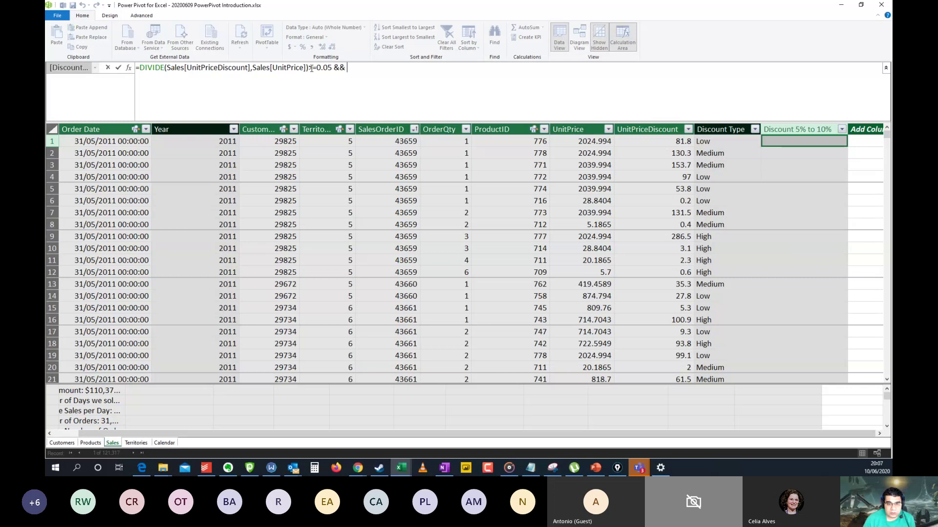
left_click_drag(309, 67, 138, 66)
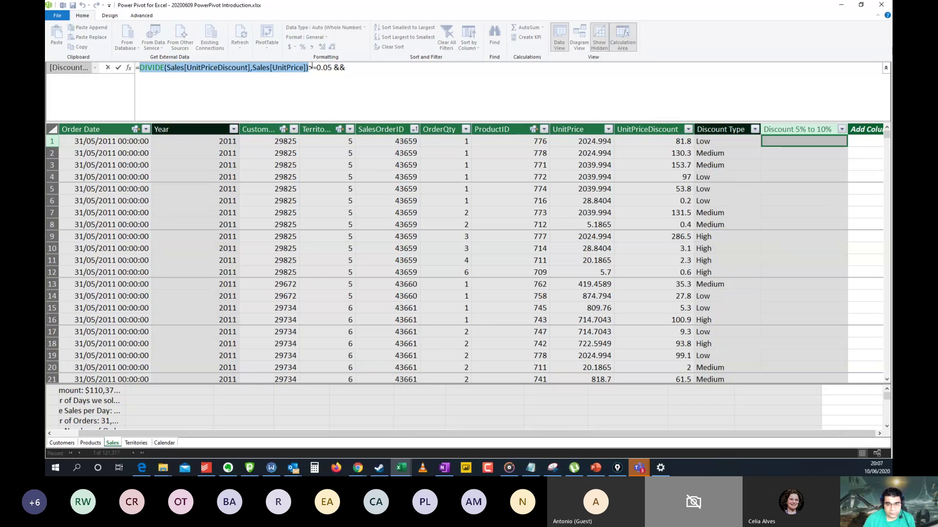
key("ctrl+c")
left_click(368, 67)
key("ctrl+v")
type("<")
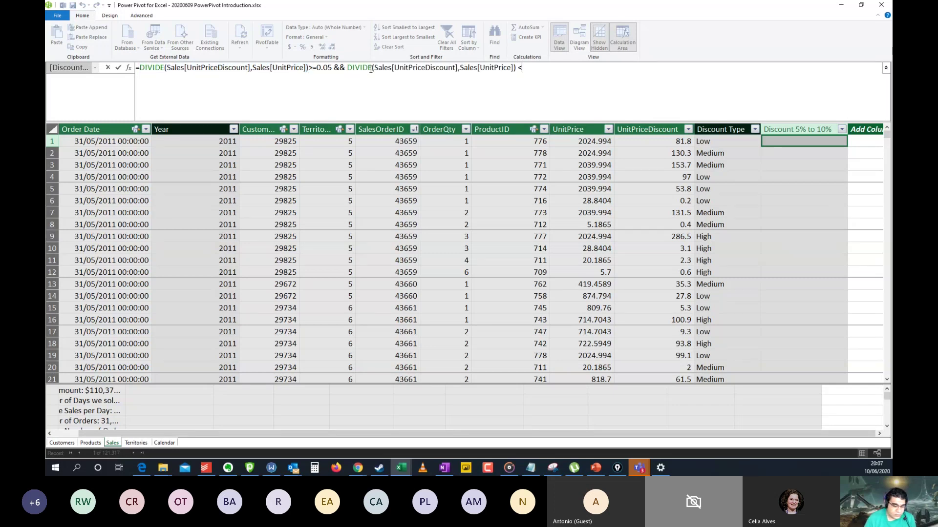
type("=0.1")
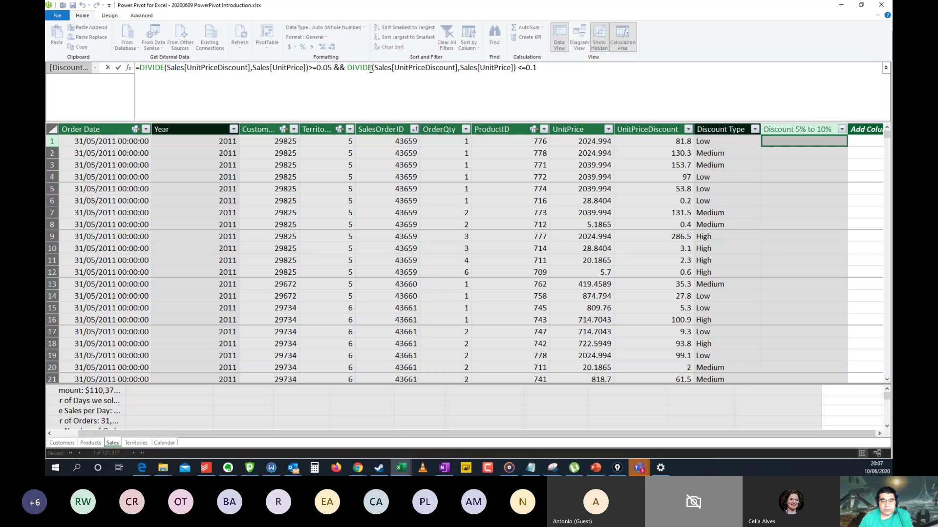
key("Return")
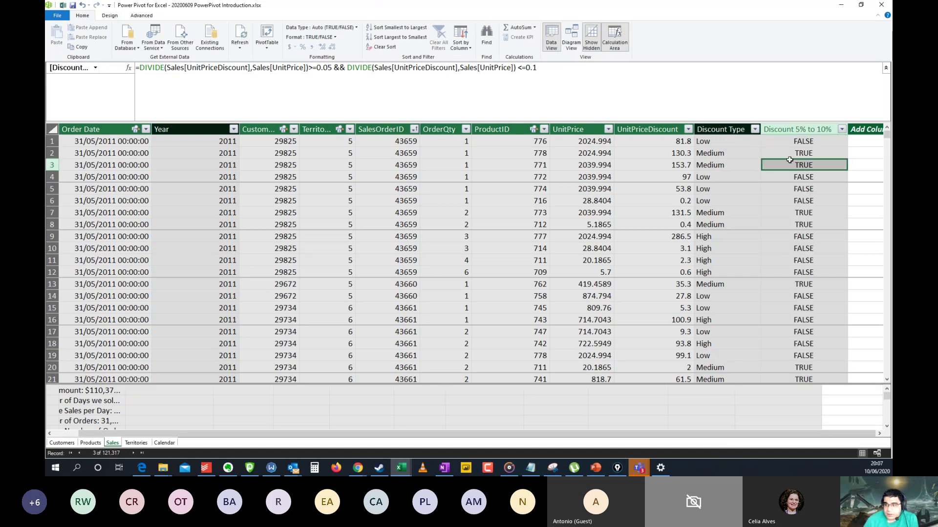
- Check the Discount 5% to 10% flags in the first rows against their UnitPrice and UnitPriceDiscount values
left_click(798, 154)
left_click(814, 142)
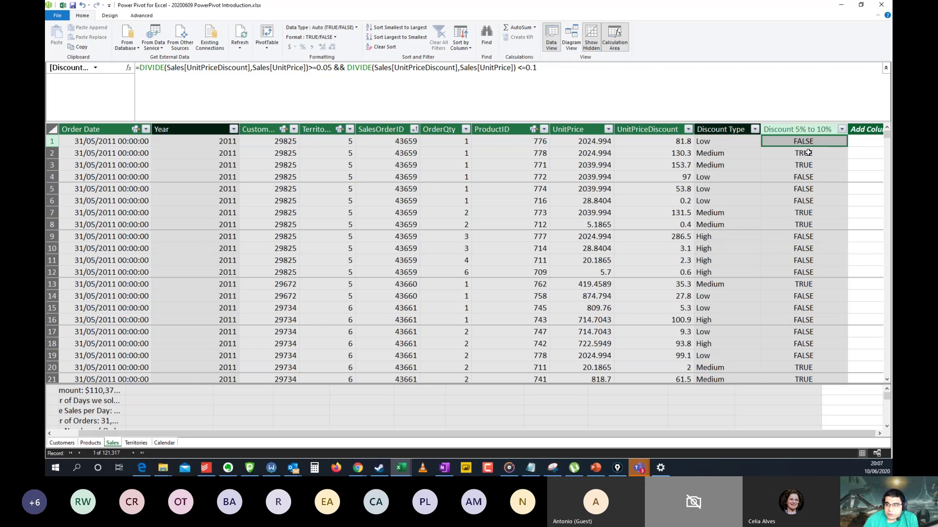
left_click(807, 151)
left_click(808, 131)
left_click(802, 153)
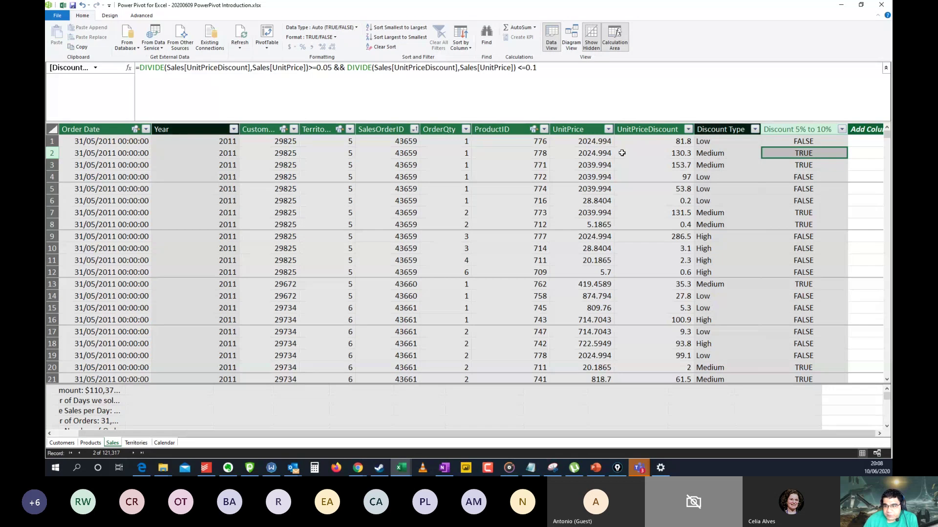
left_click(647, 156)
left_click(792, 157)
left_click(660, 153)
left_click(594, 154)
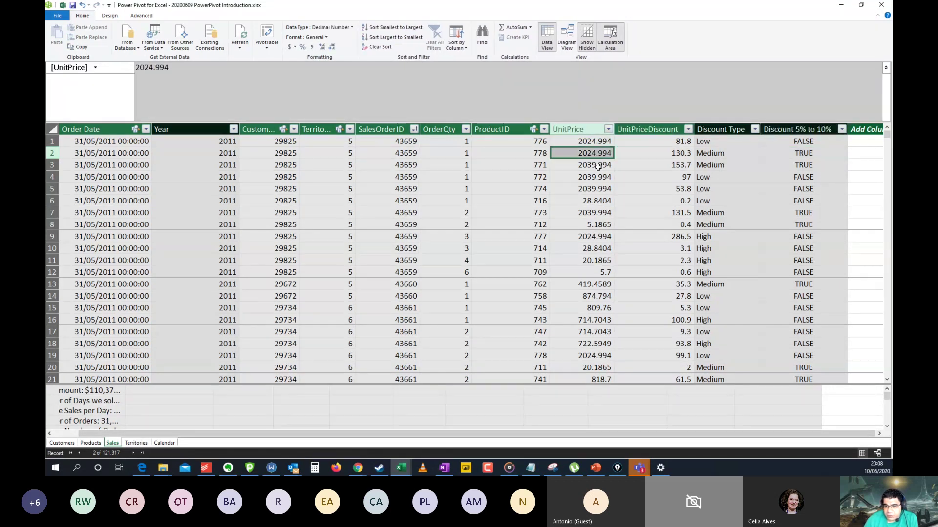
left_click(790, 155)
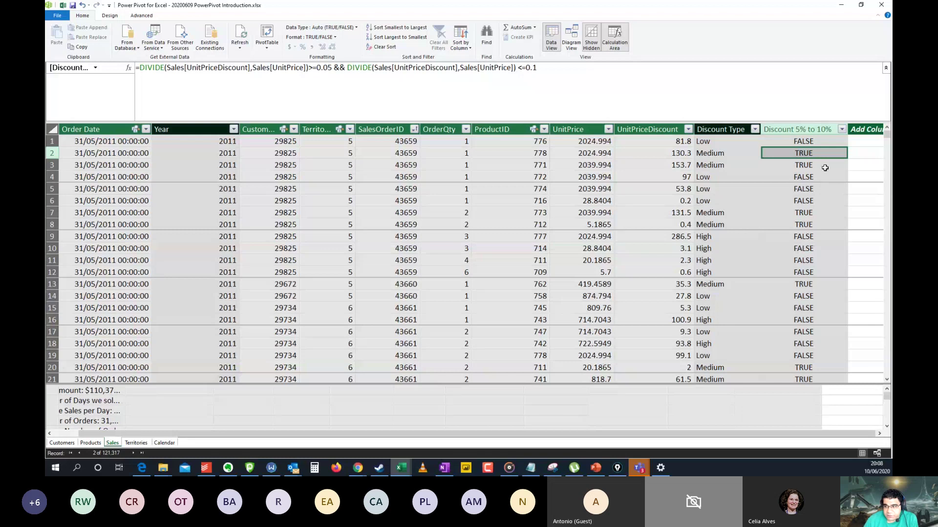
- Filter the Discount 5% to 10% column to show only TRUE rows
left_click(841, 131)
left_click(745, 213)
left_click(722, 236)
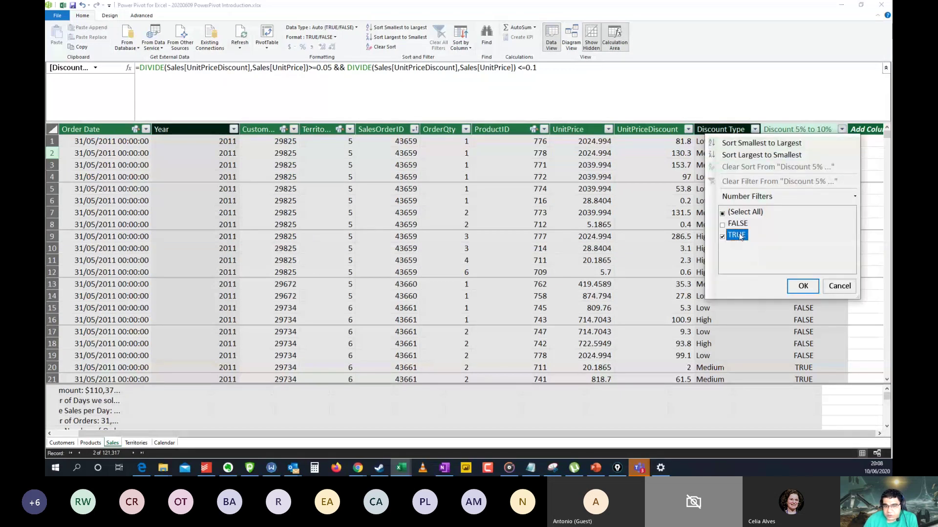
left_click(800, 290)
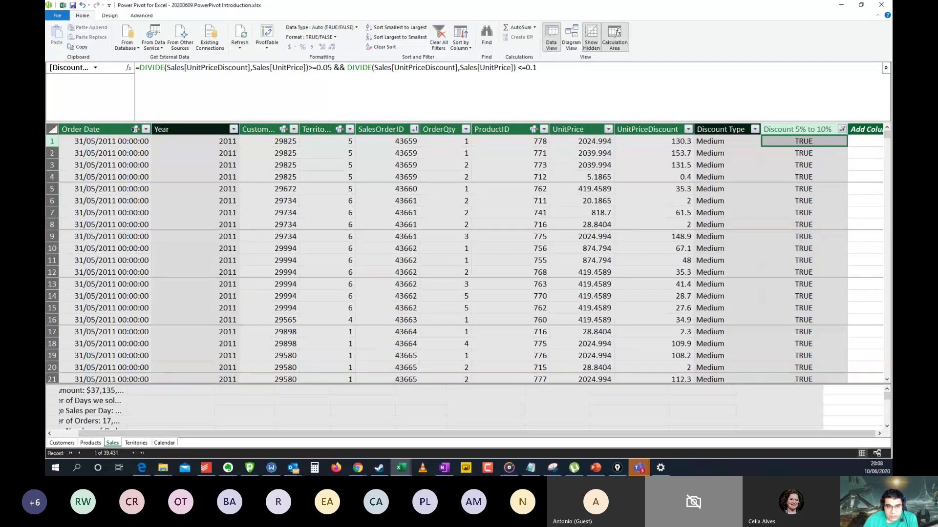
- Widen the Order Date column and enlarge the calculation area so the Sales table's measures can be read
left_click_drag(151, 126, 241, 129)
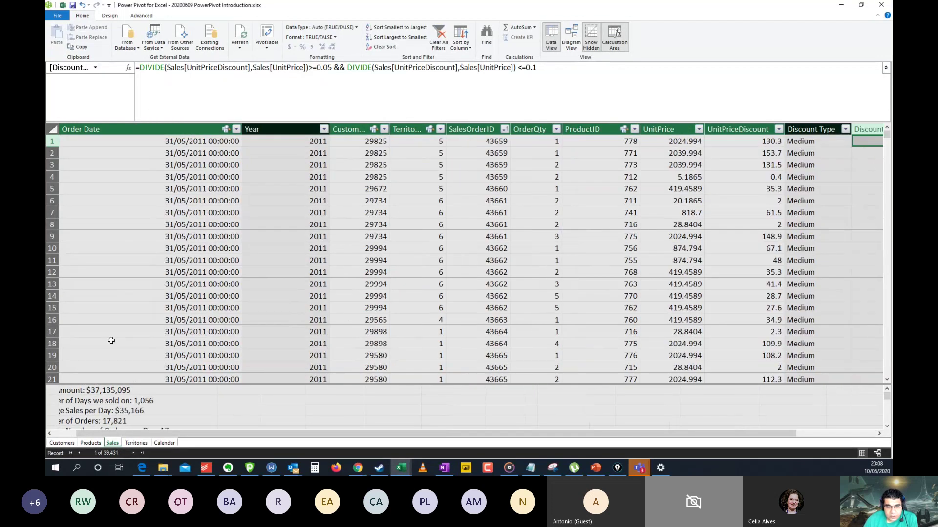
left_click_drag(119, 436, 95, 436)
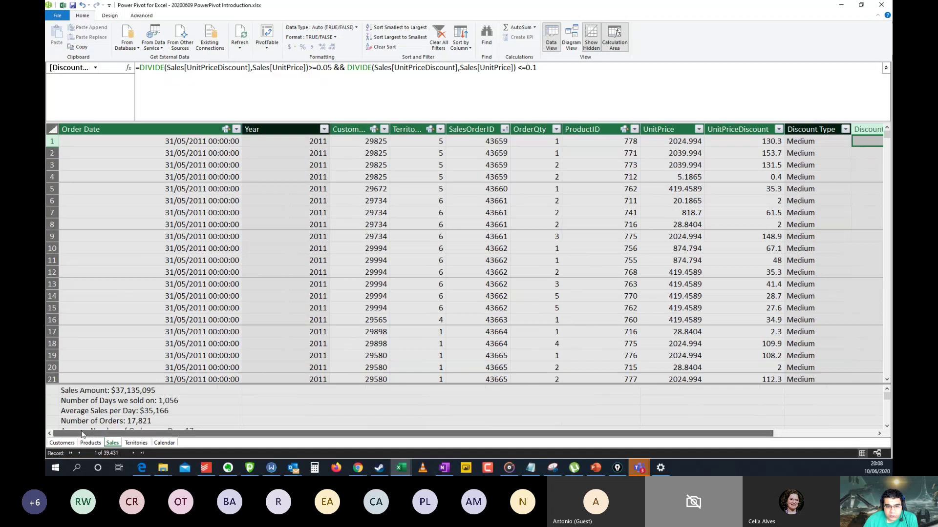
left_click(122, 394)
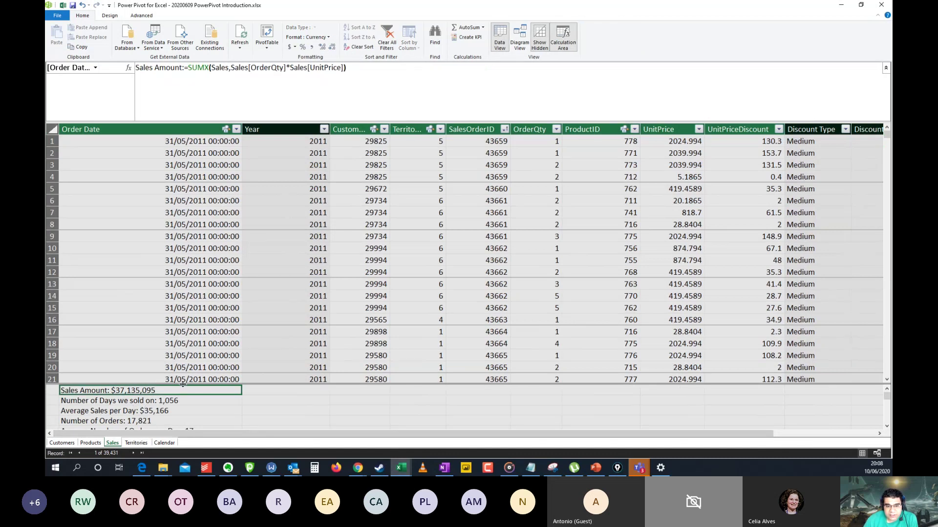
left_click_drag(182, 385, 182, 347)
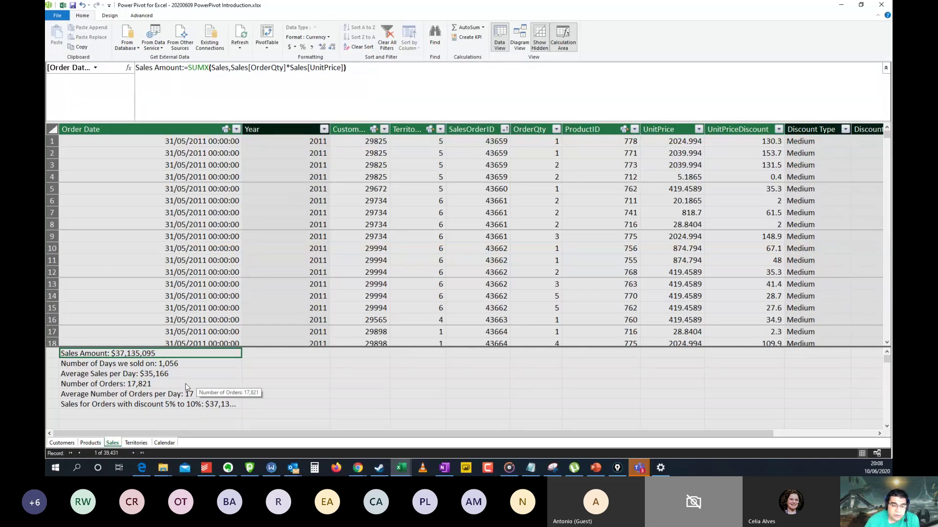
left_click(183, 367)
left_click(183, 356)
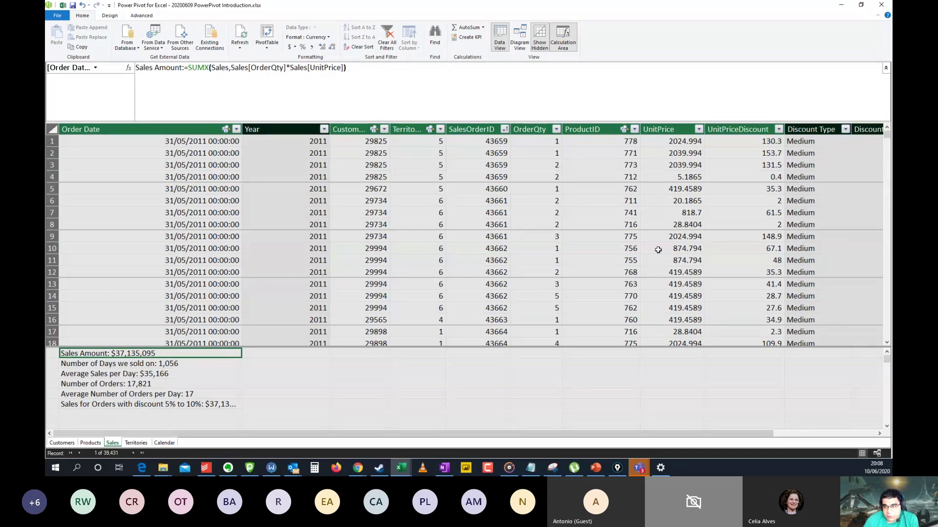
- Compare the Sales Amount measure in the calculation area with the filtered rows and their Discount 5% to 10% flags
left_click(475, 200)
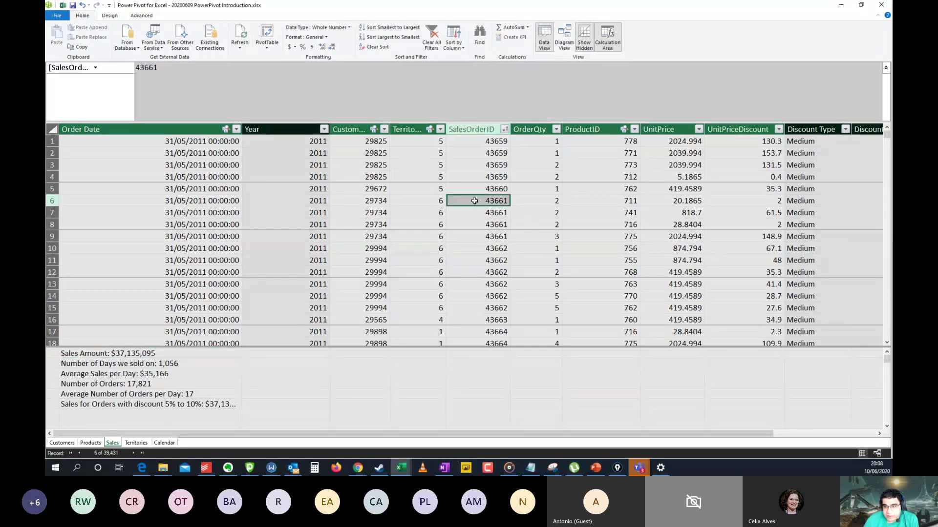
left_click(516, 248)
left_click_drag(566, 433, 667, 433)
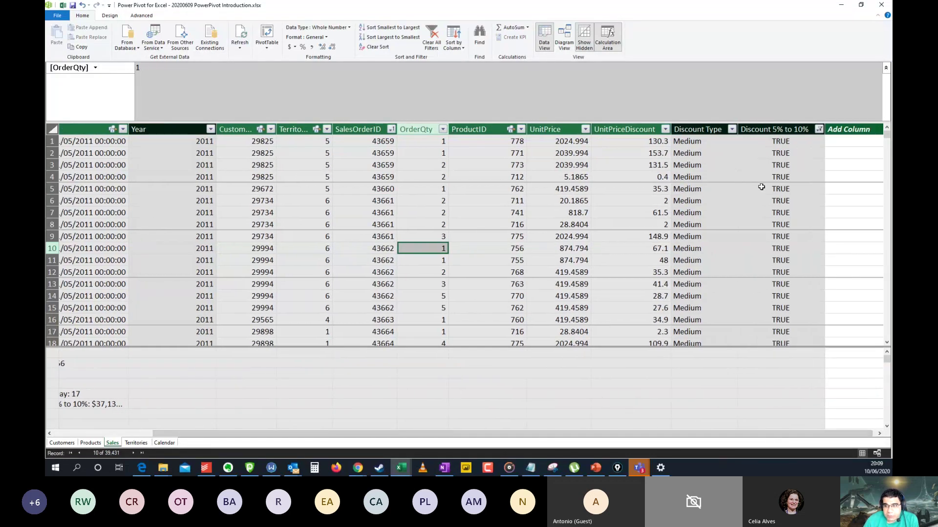
left_click(789, 153)
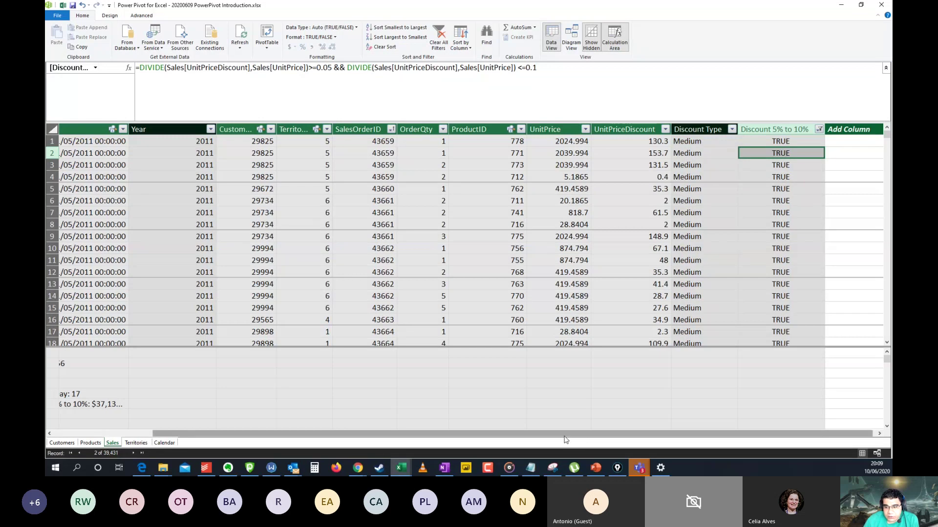
left_click_drag(668, 433, 569, 433)
left_click(123, 354)
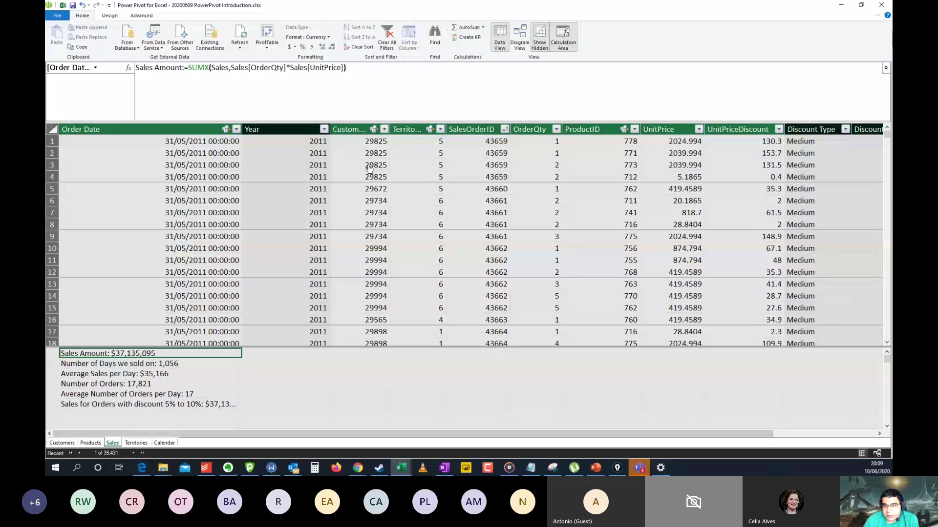
left_click_drag(611, 430, 868, 420)
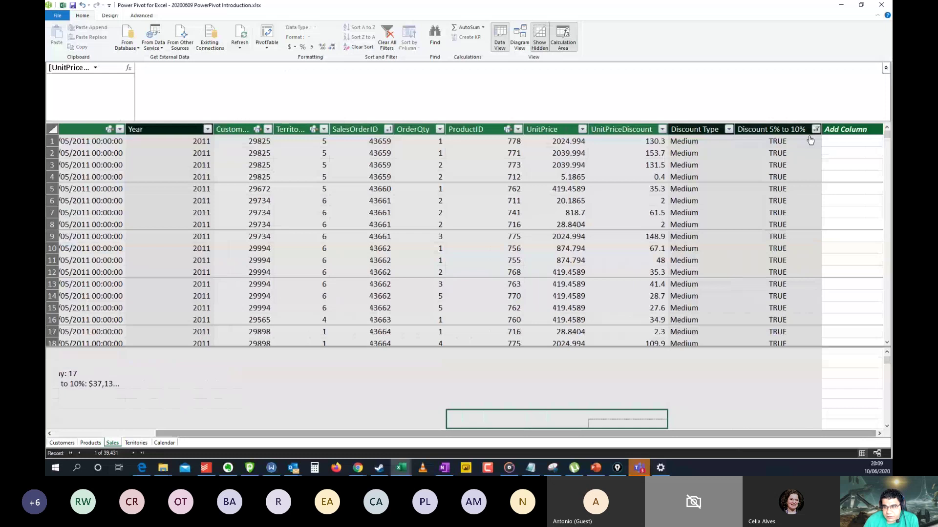
- Switch back to the Excel workbook and examine the PivotTable's grand total for Sales for Orders with discount 5% to 10%
left_click(840, 7)
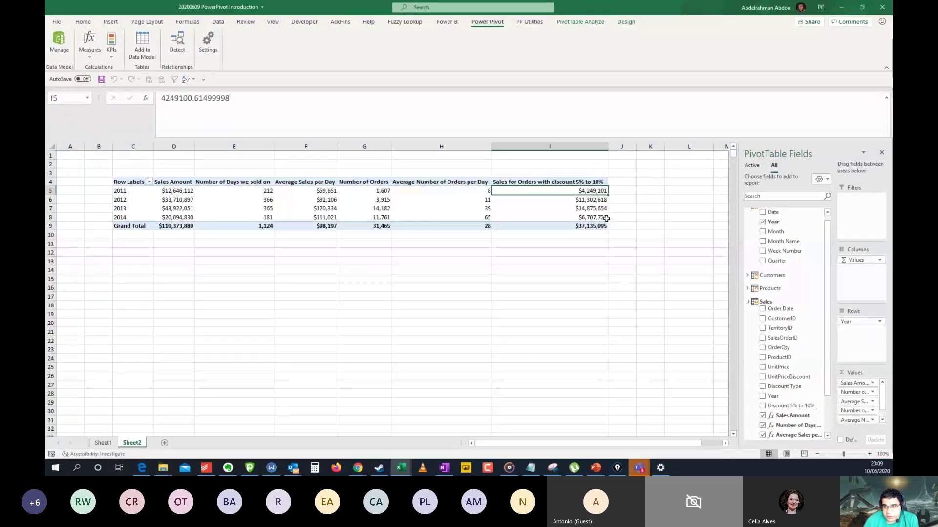
left_click(579, 240)
left_click(581, 227)
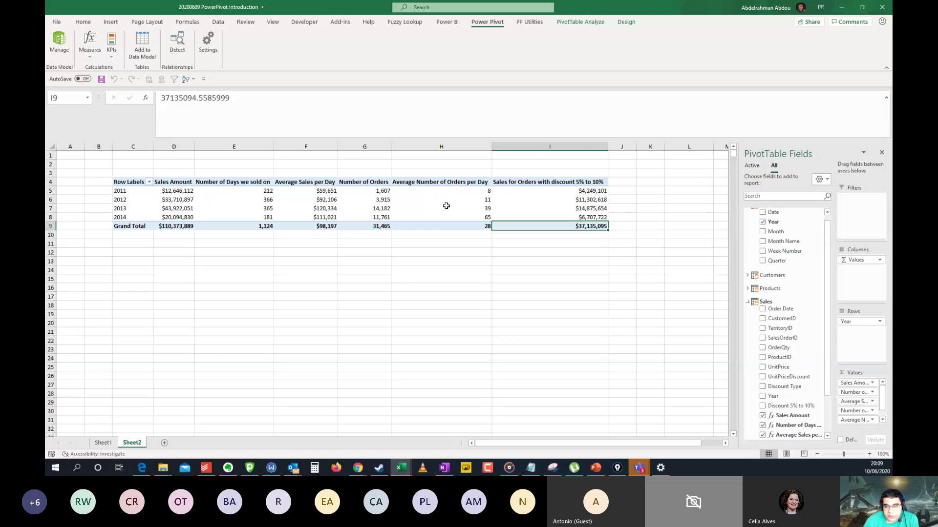
left_click(574, 210)
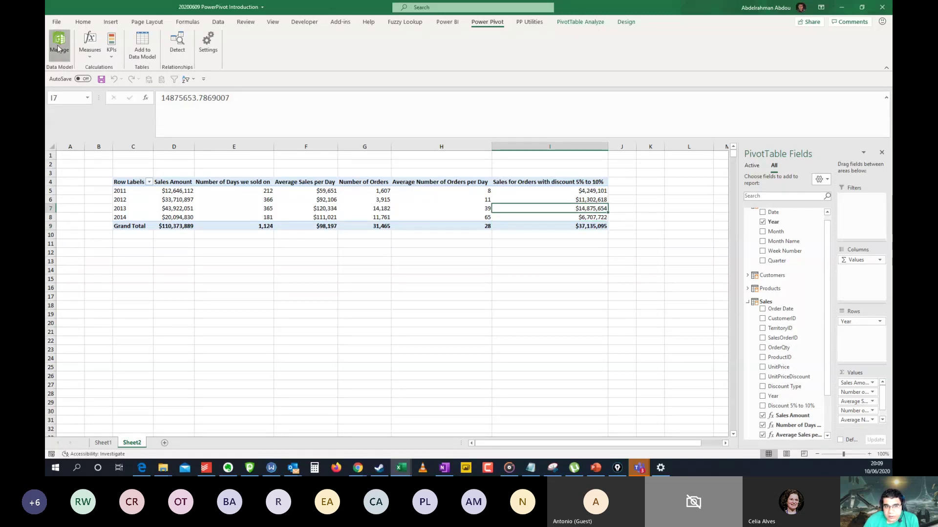
- Review the data model's existing measures and their formulas in the Manage Measures list
left_click(90, 44)
left_click(113, 80)
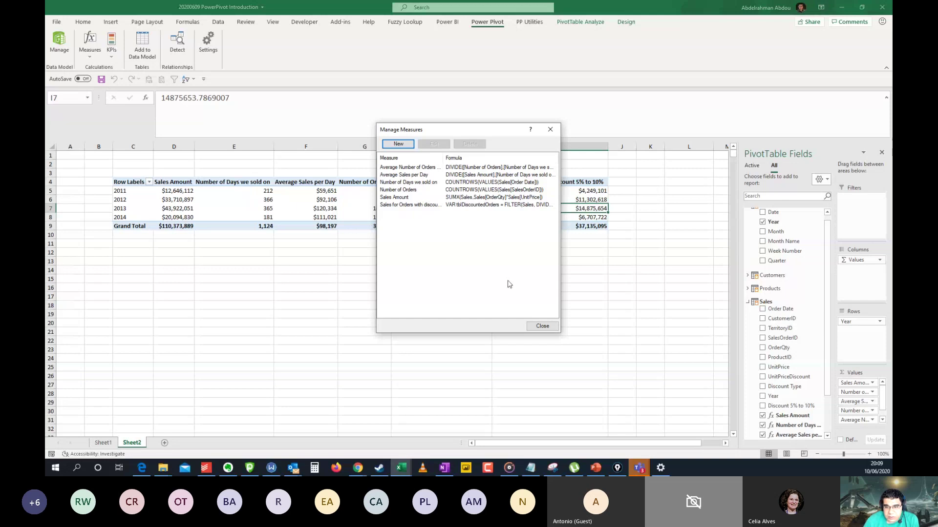
left_click(541, 326)
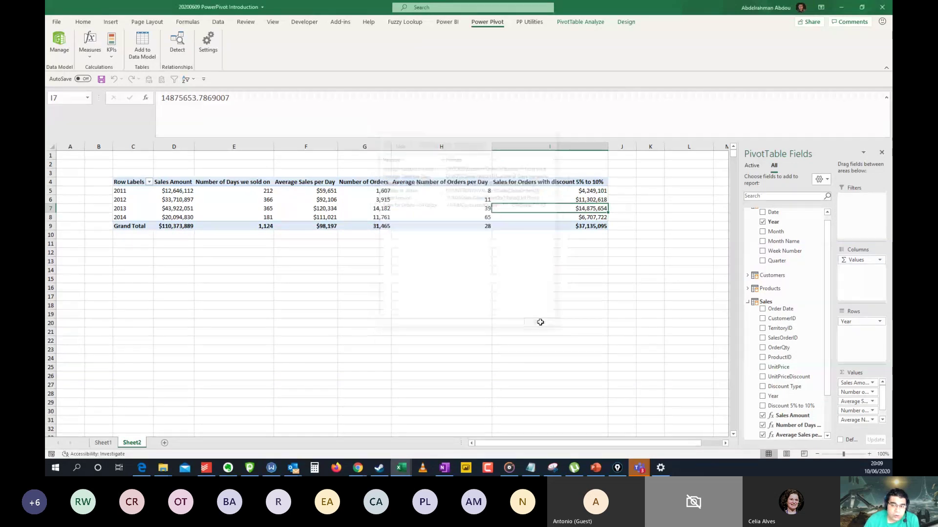
left_click(566, 218)
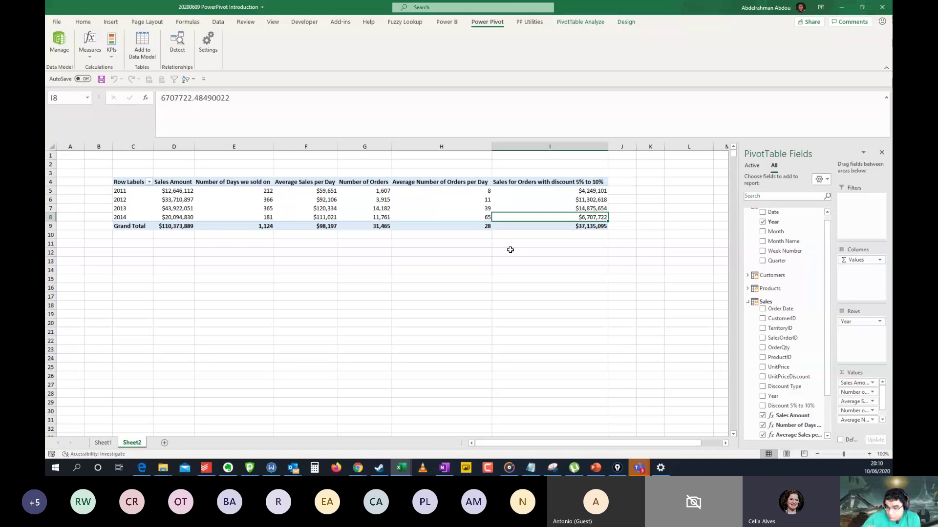
left_click(549, 226)
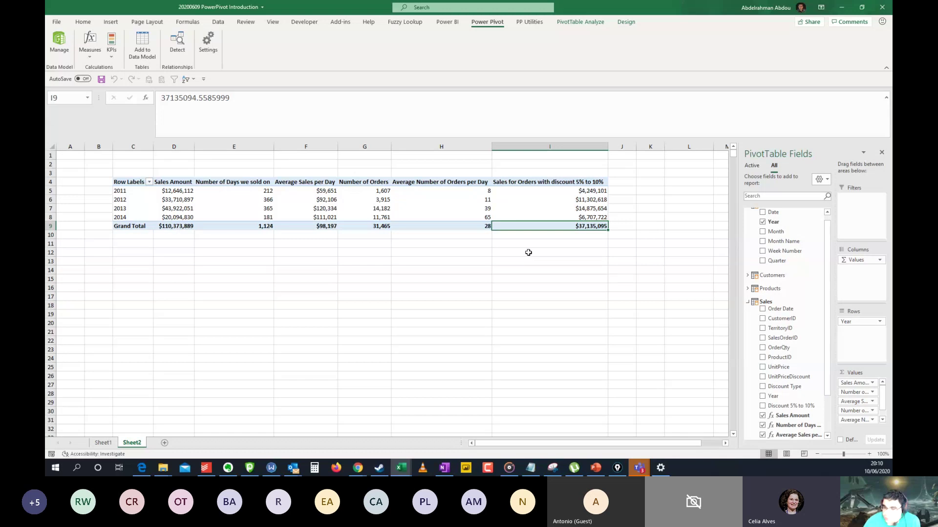
left_click(546, 220)
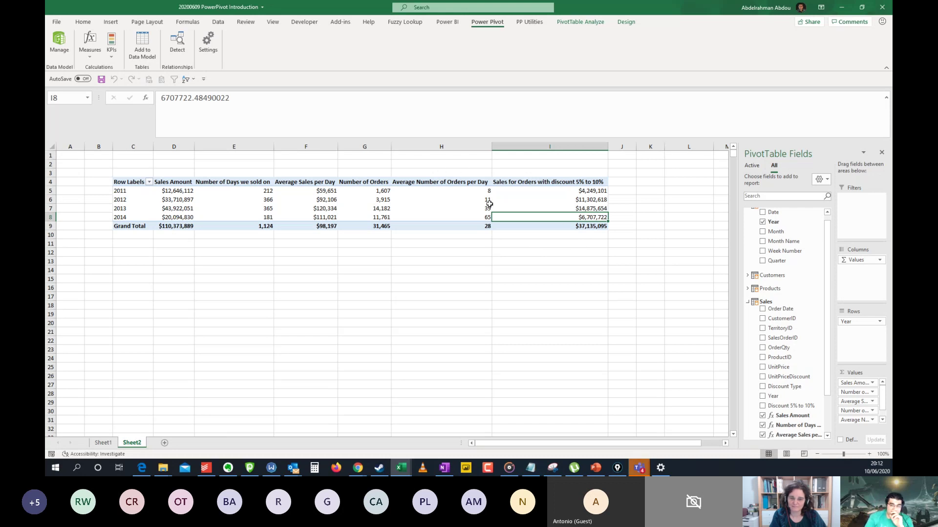
left_click(507, 208)
left_click_drag(545, 207, 534, 215)
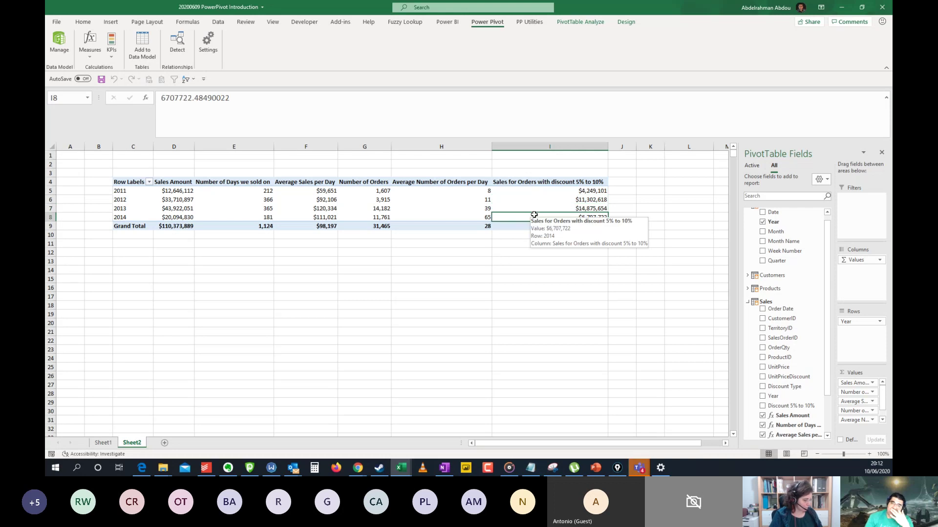